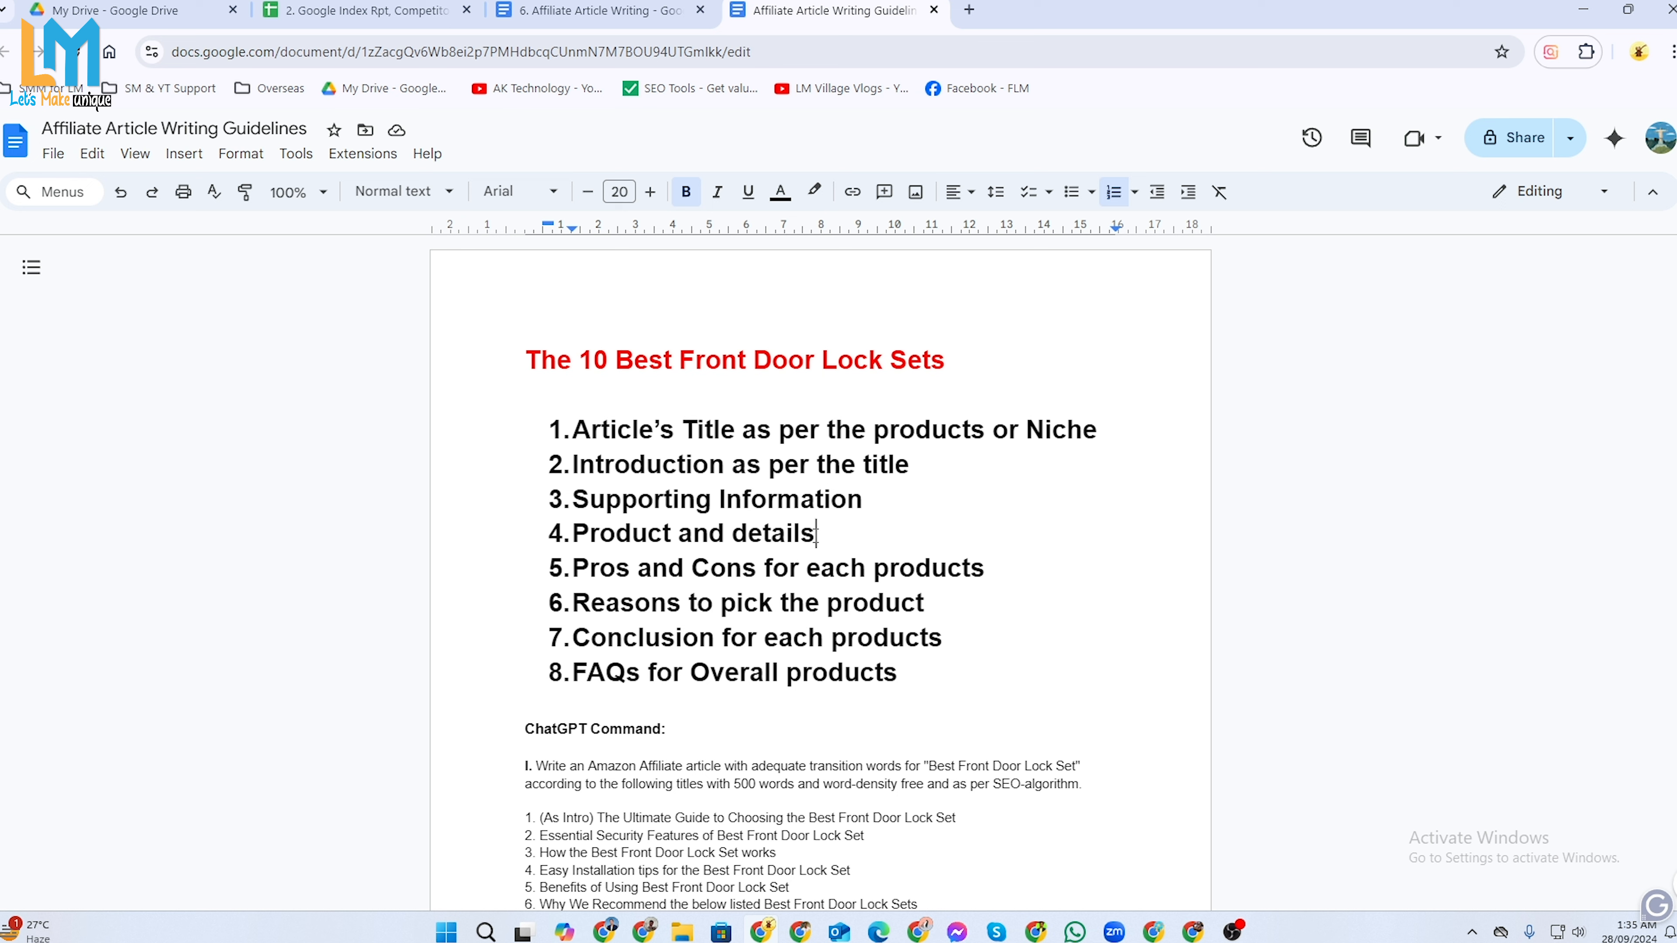
Title the new WordPress post "The Top 10 Best Front Door Lock Sets", using the heading copied from the Affiliate Article Writing Guidelines document.
click(866, 549)
click(919, 931)
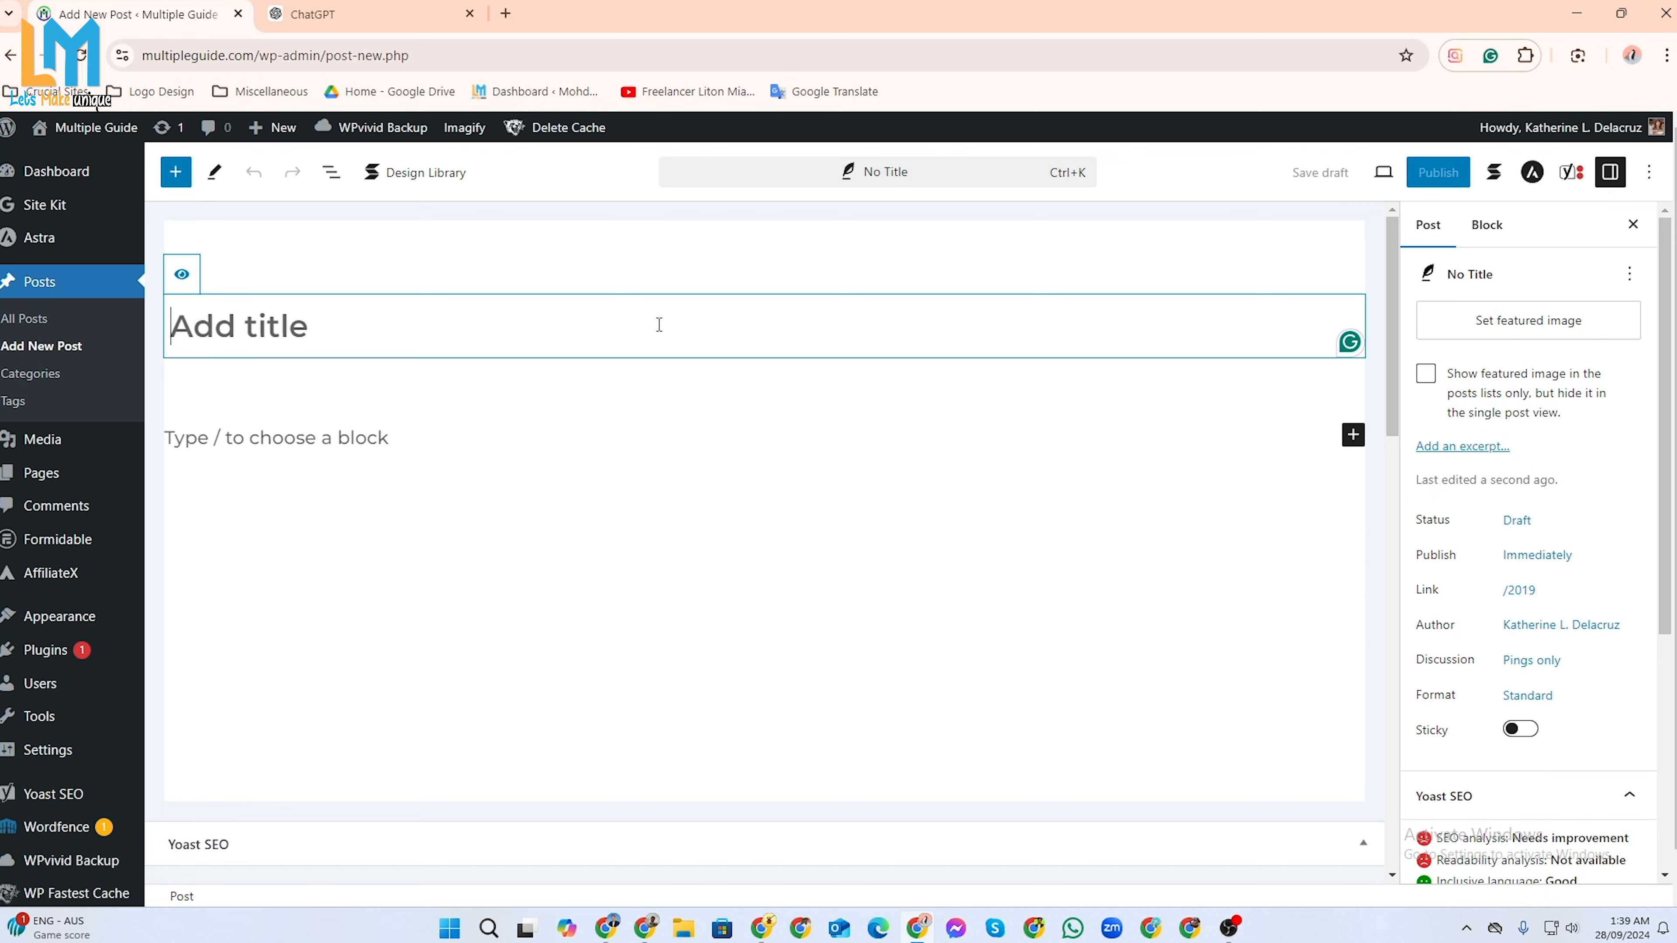
key(alt+Tab)
drag(528, 367, 942, 350)
key(ctrl+c)
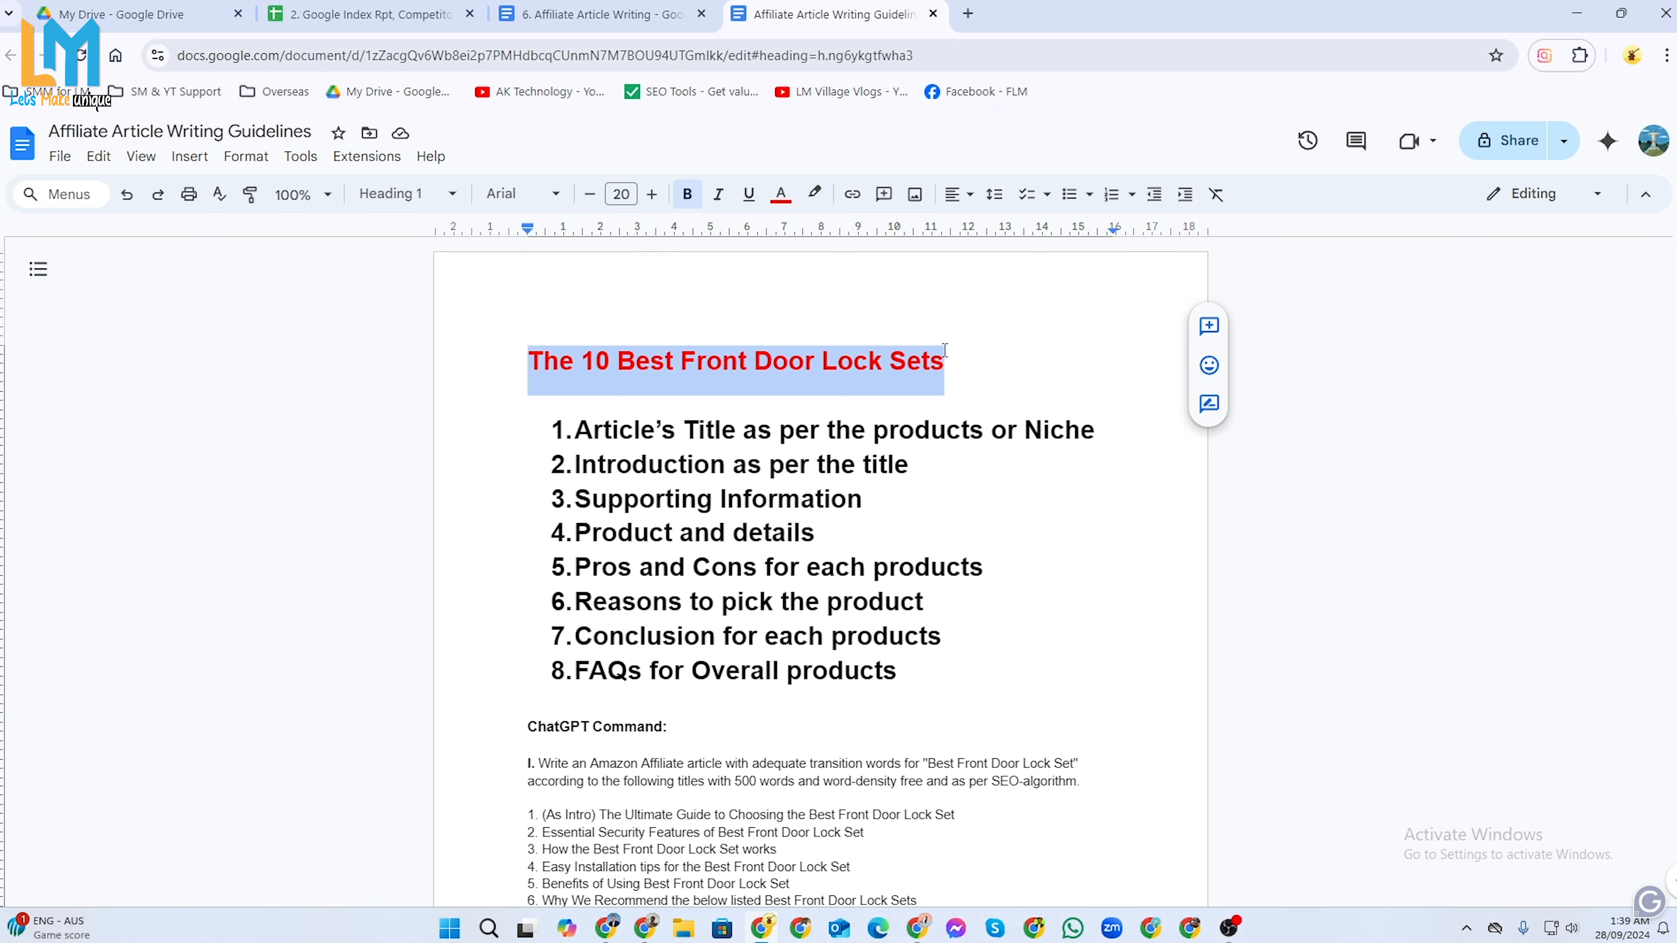
key(alt+Tab)
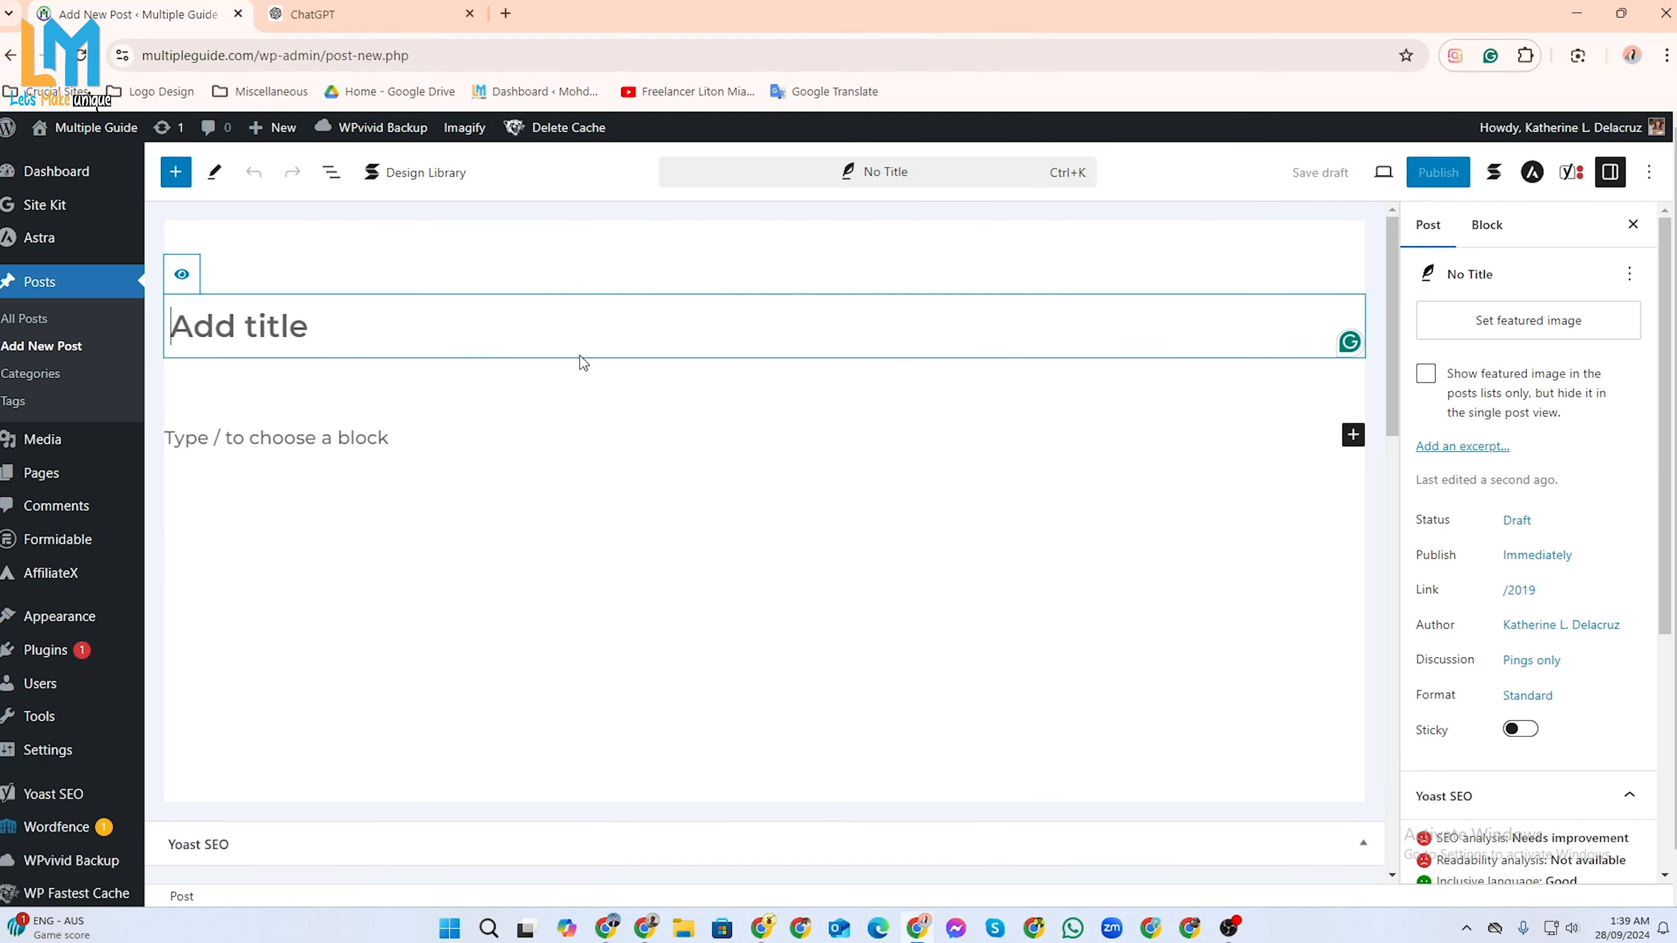
key(ctrl+v)
Copy the whole article text from the 6. Affiliate Article Writing document and paste it into the body of the WordPress post.
key(alt+Tab)
drag(527, 401, 753, 484)
scroll(759, 475, down, 10)
scroll(756, 572, down, 5)
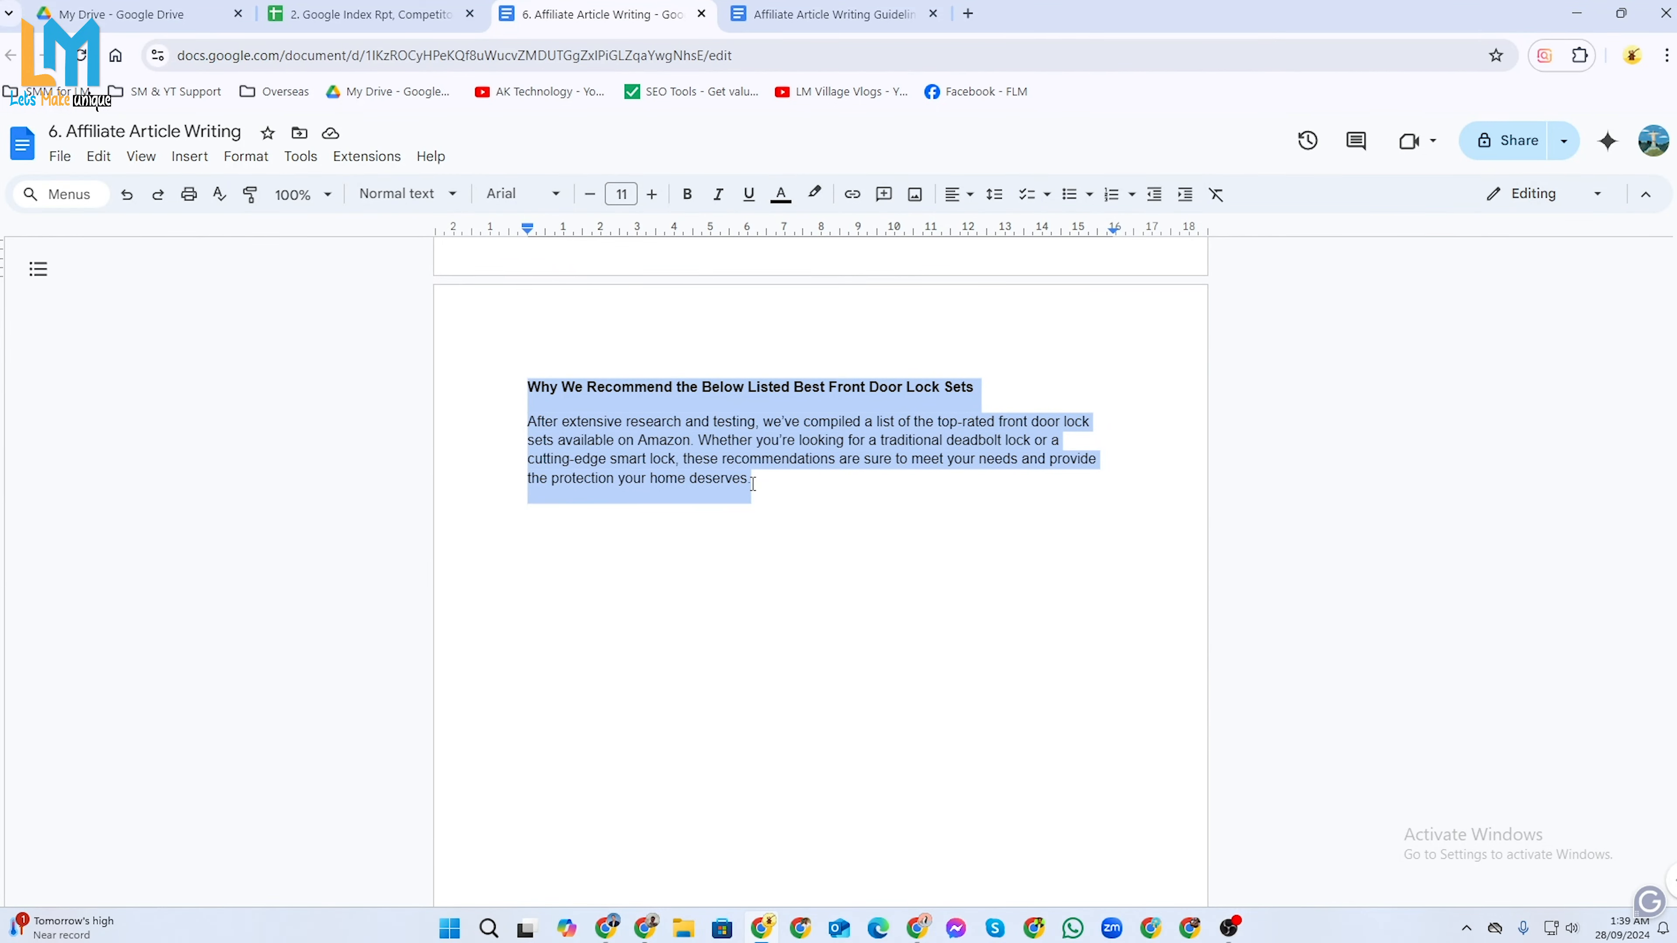
key(alt+Tab)
click(426, 424)
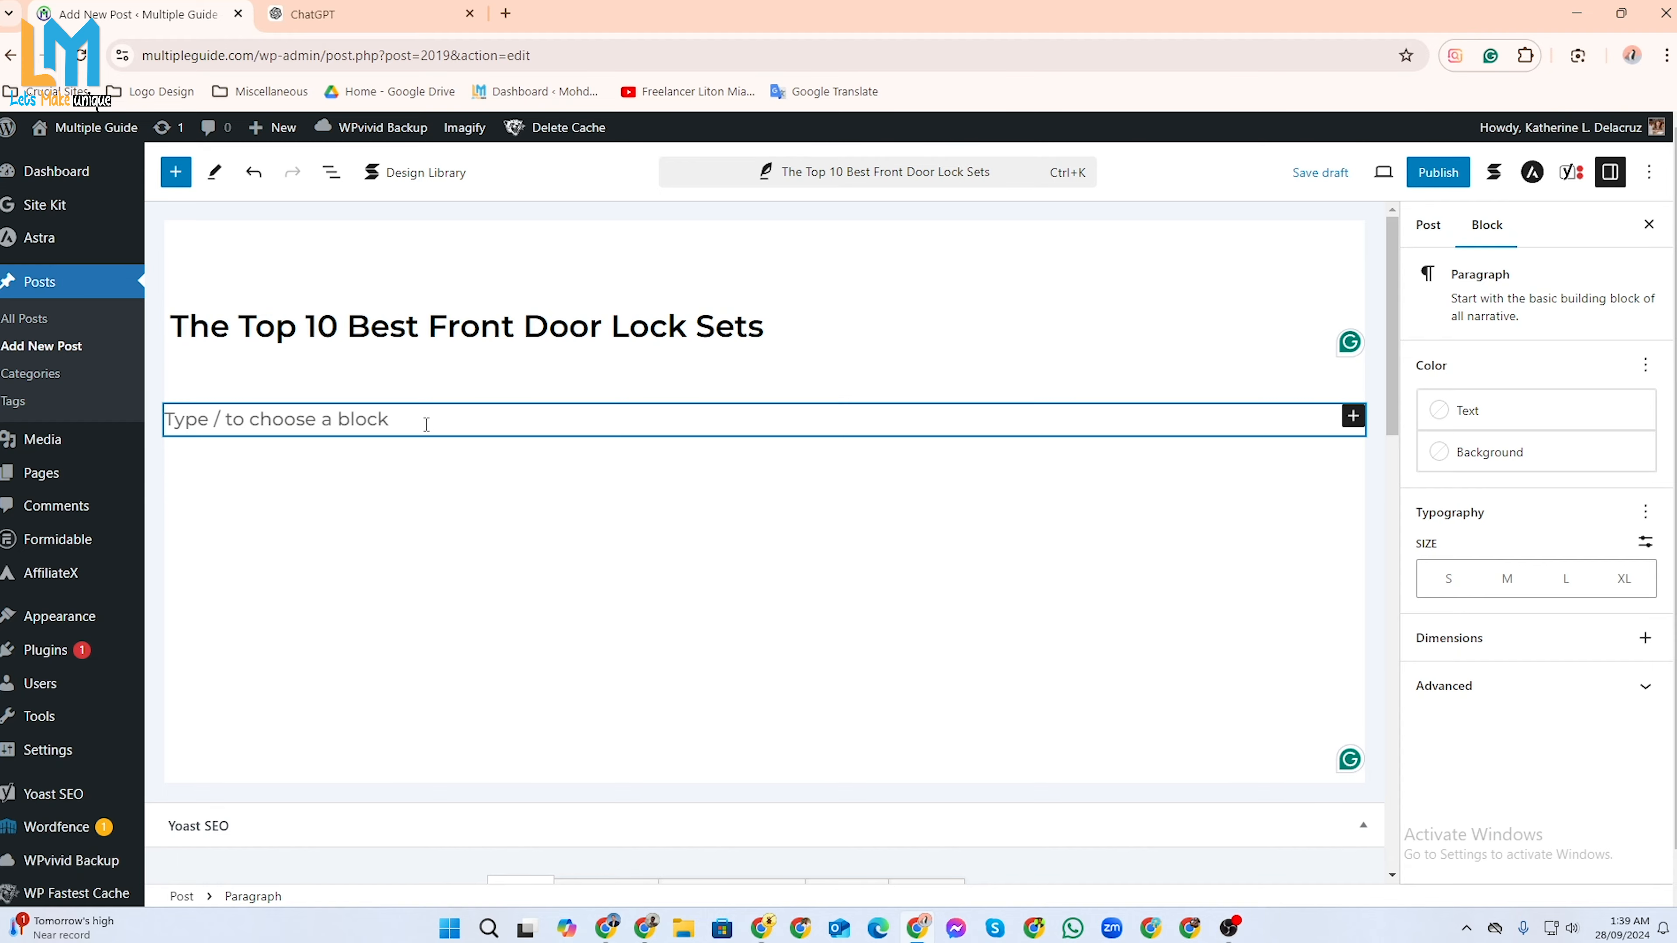
key(ctrl+v)
Convert the "Essential Security Features of Best Front Door Lock Sets" paragraph into an H2 heading.
scroll(682, 546, up, 15)
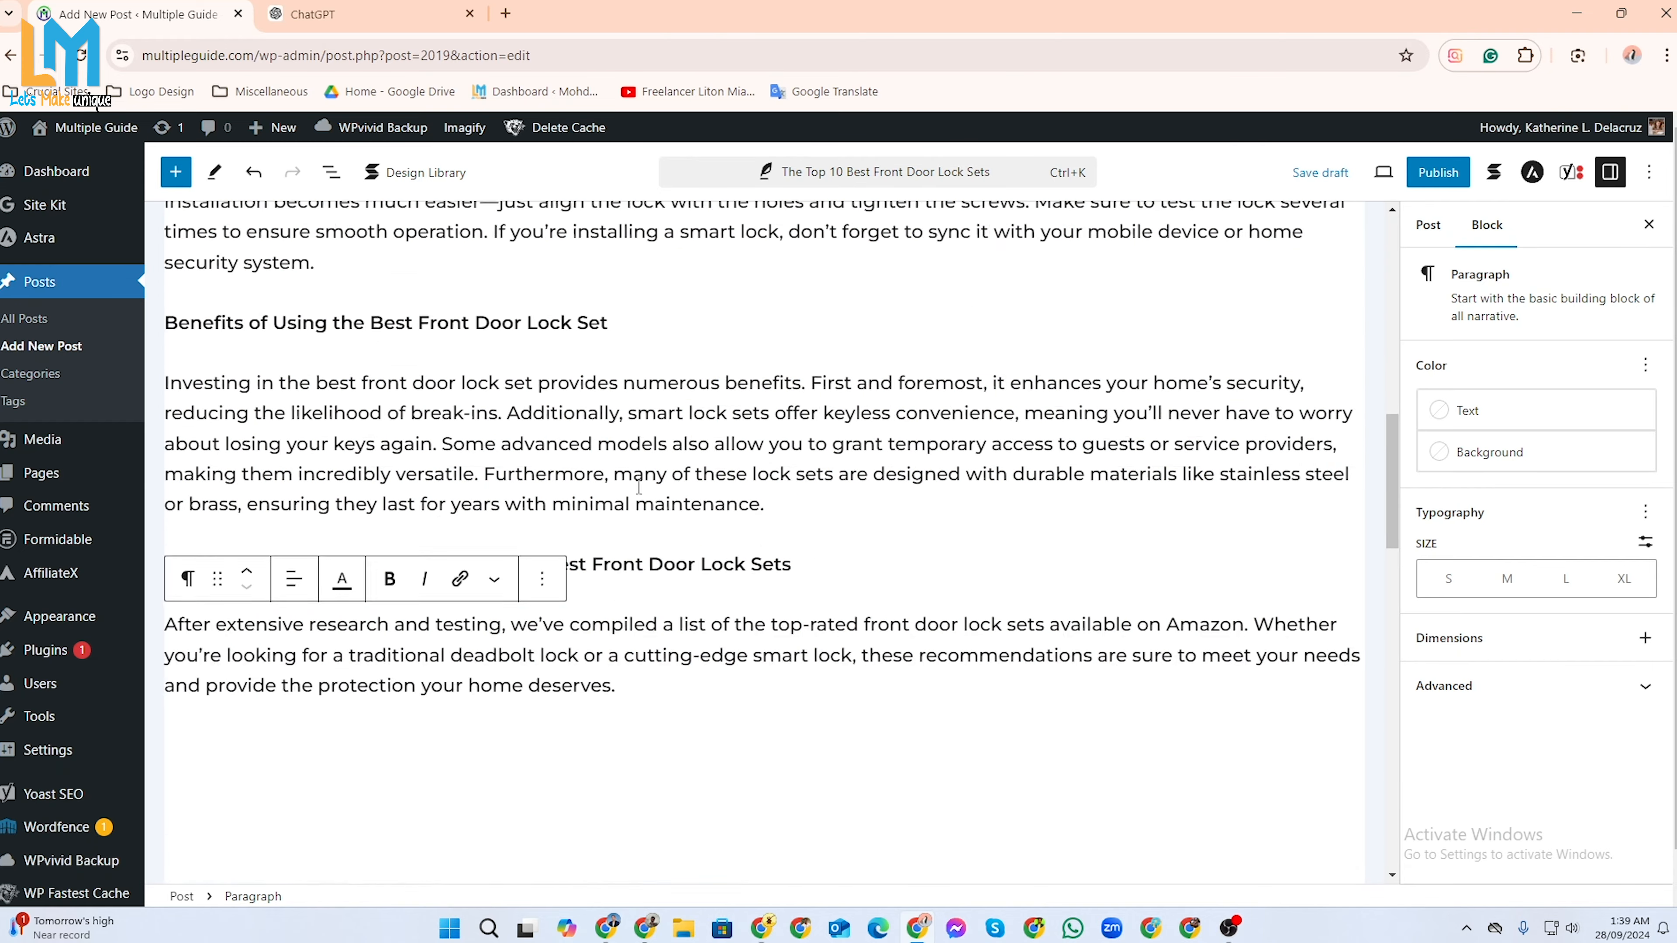
scroll(690, 555, down, 2)
click(742, 469)
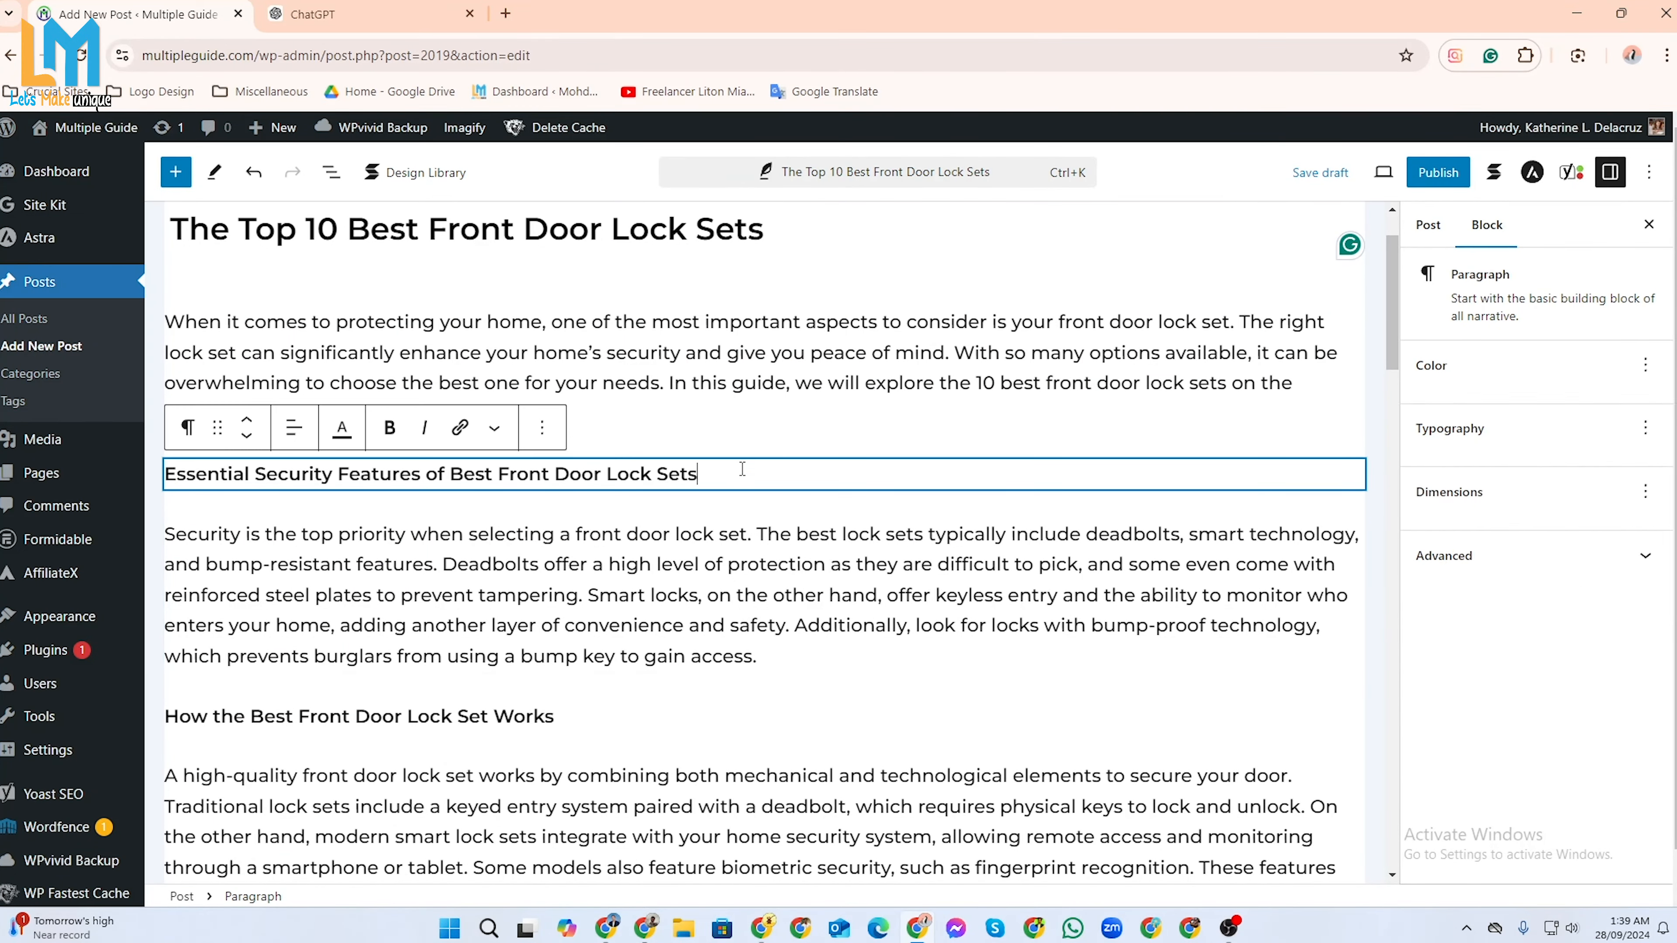
click(189, 429)
click(221, 519)
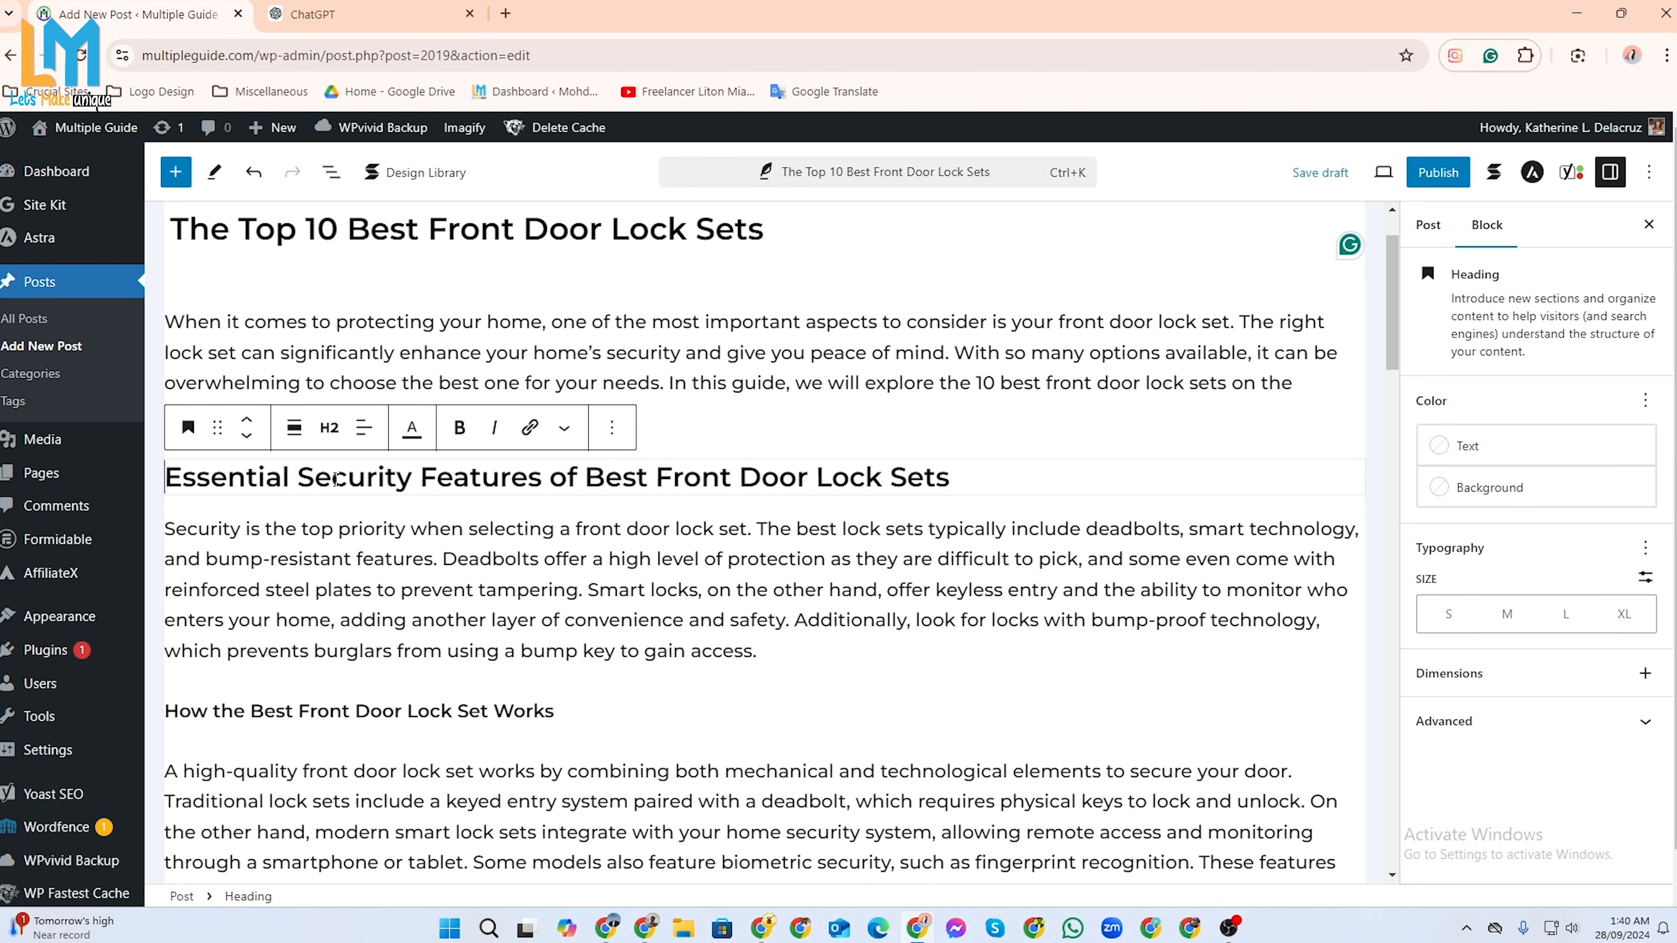
Turn the "How the Best Front Door Lock Set Works" paragraph into a heading block.
scroll(610, 594, down, 1)
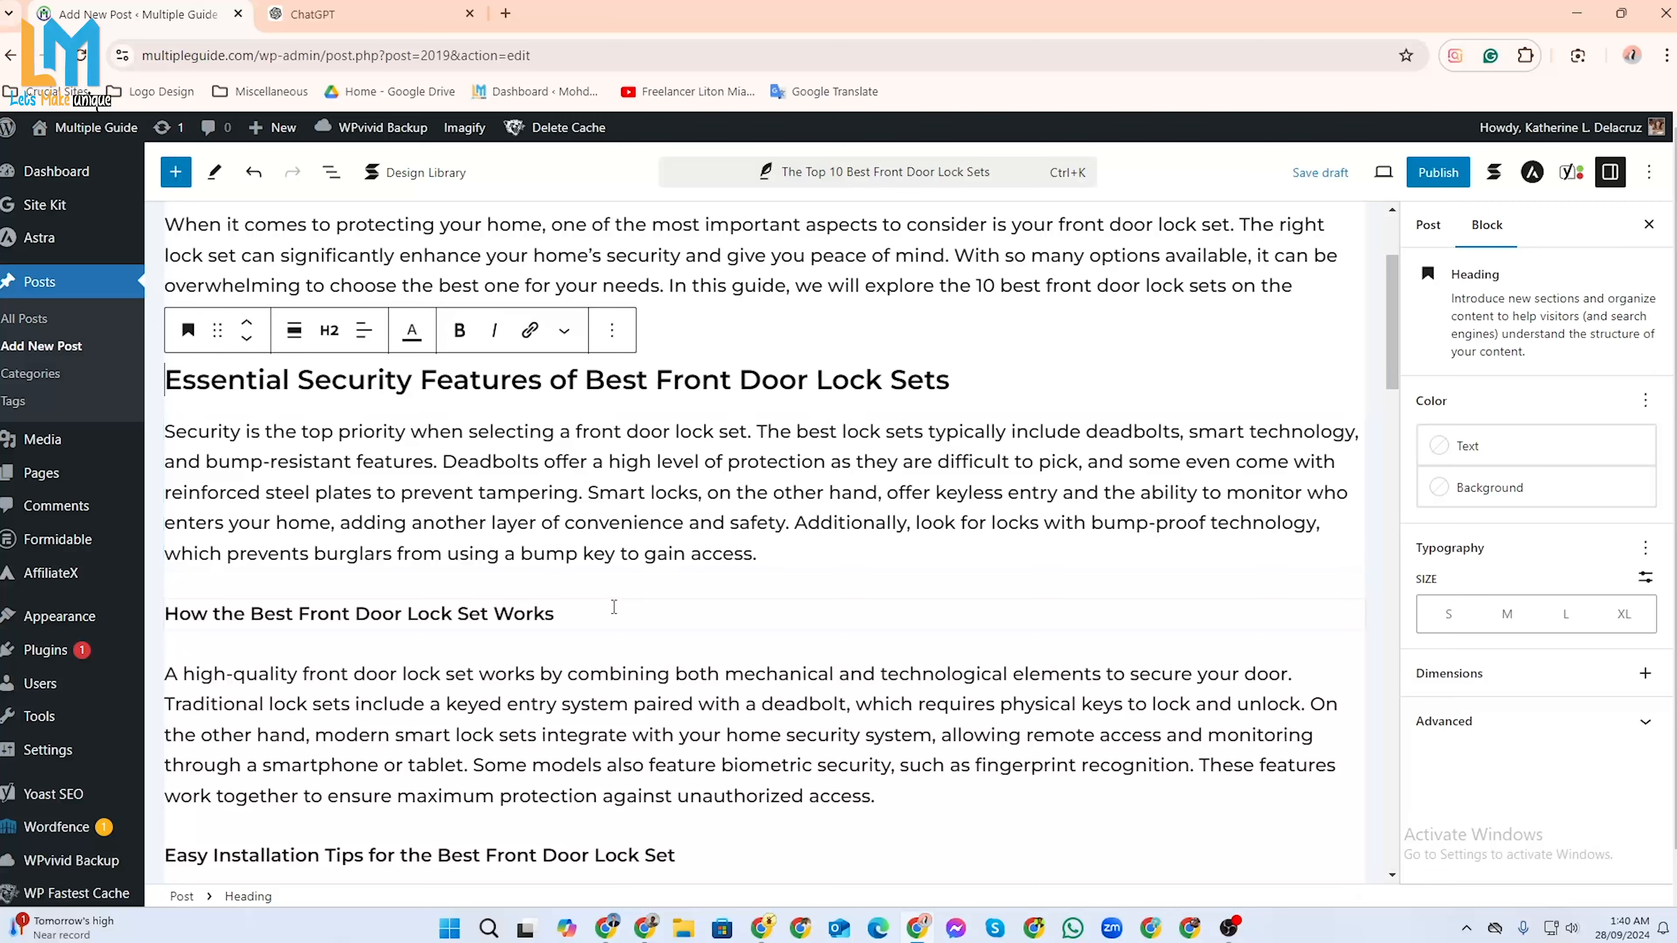
click(609, 610)
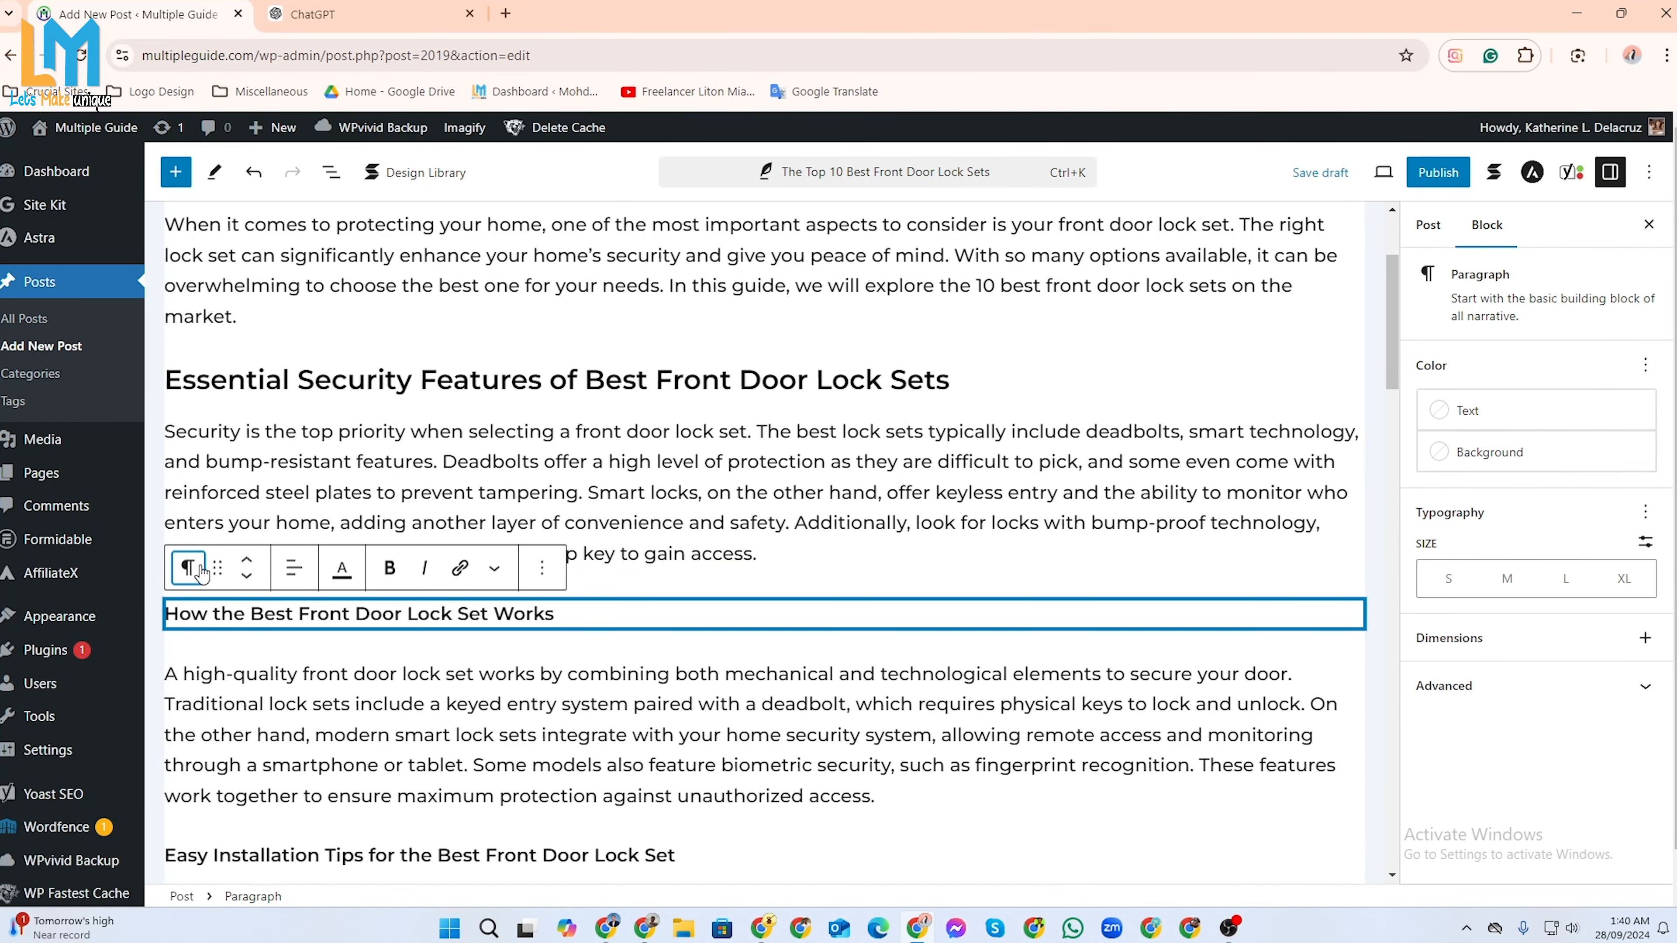
click(188, 567)
click(264, 168)
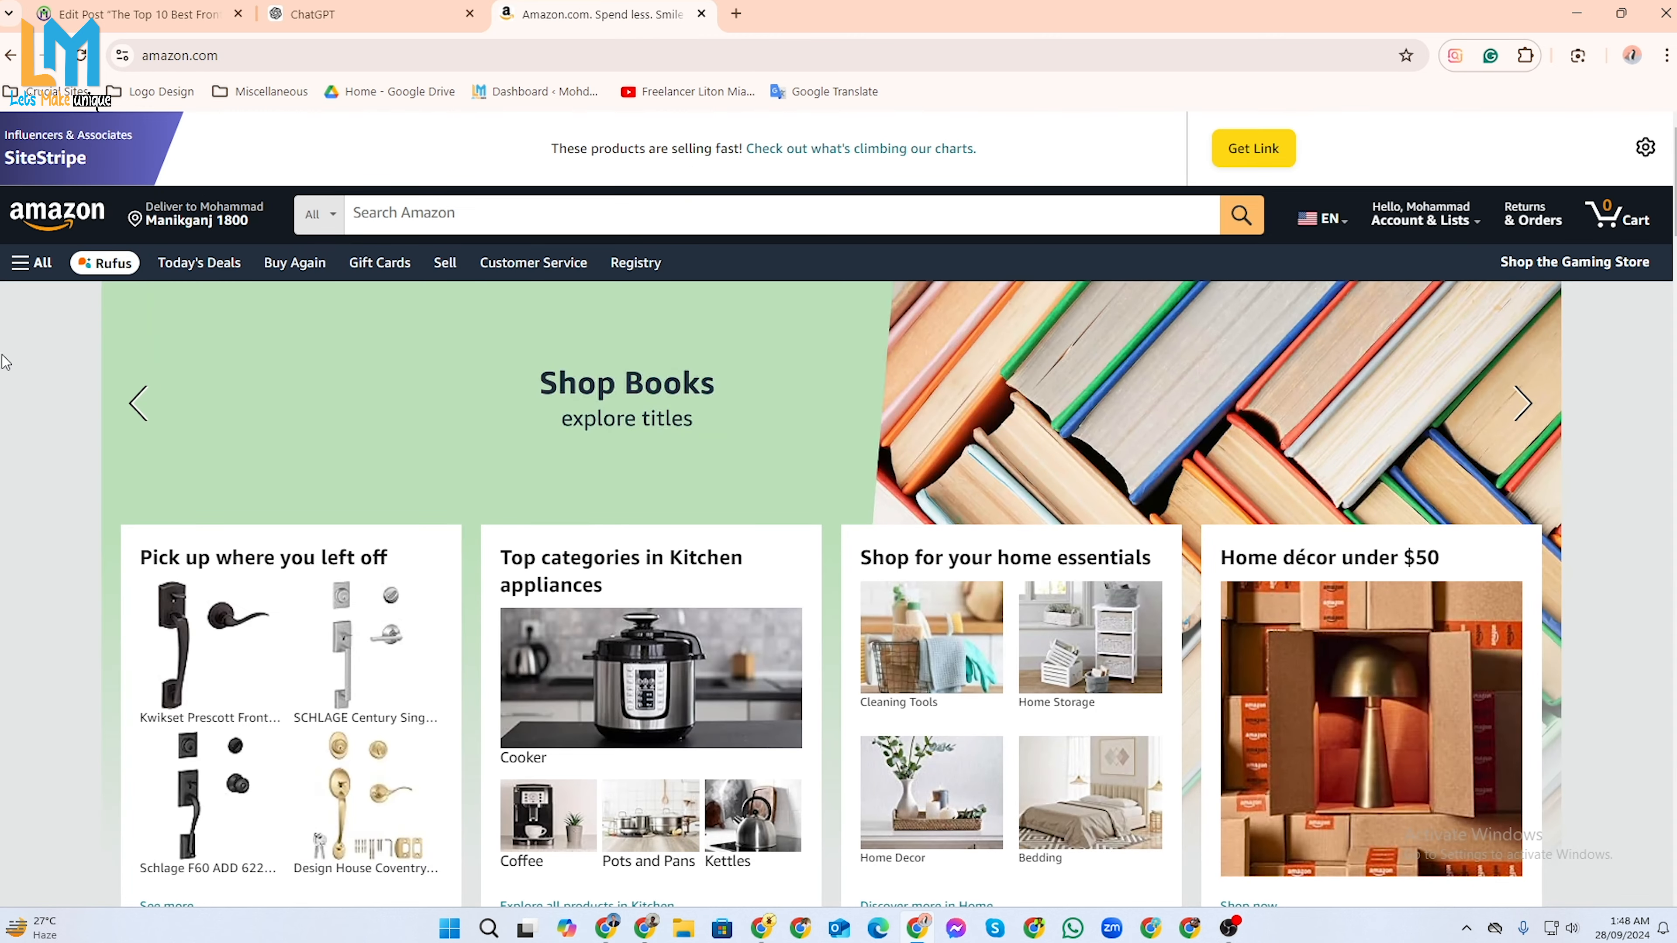
Search Amazon for "front door lock set".
click(591, 218)
text(front door lock set)
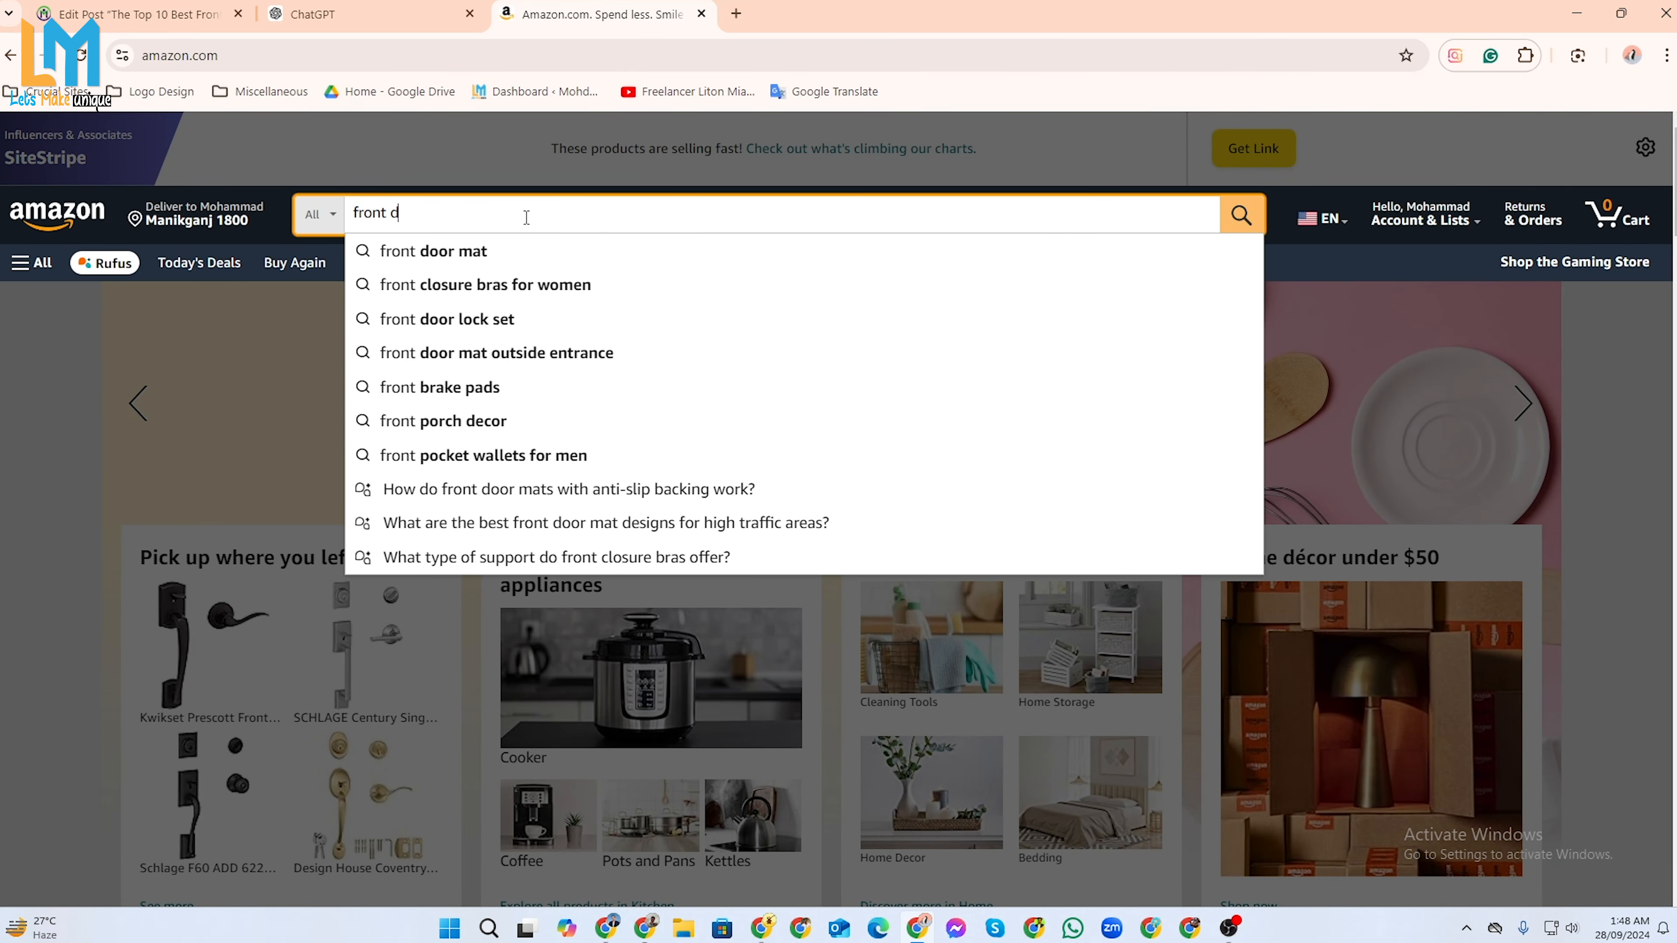
key(Return)
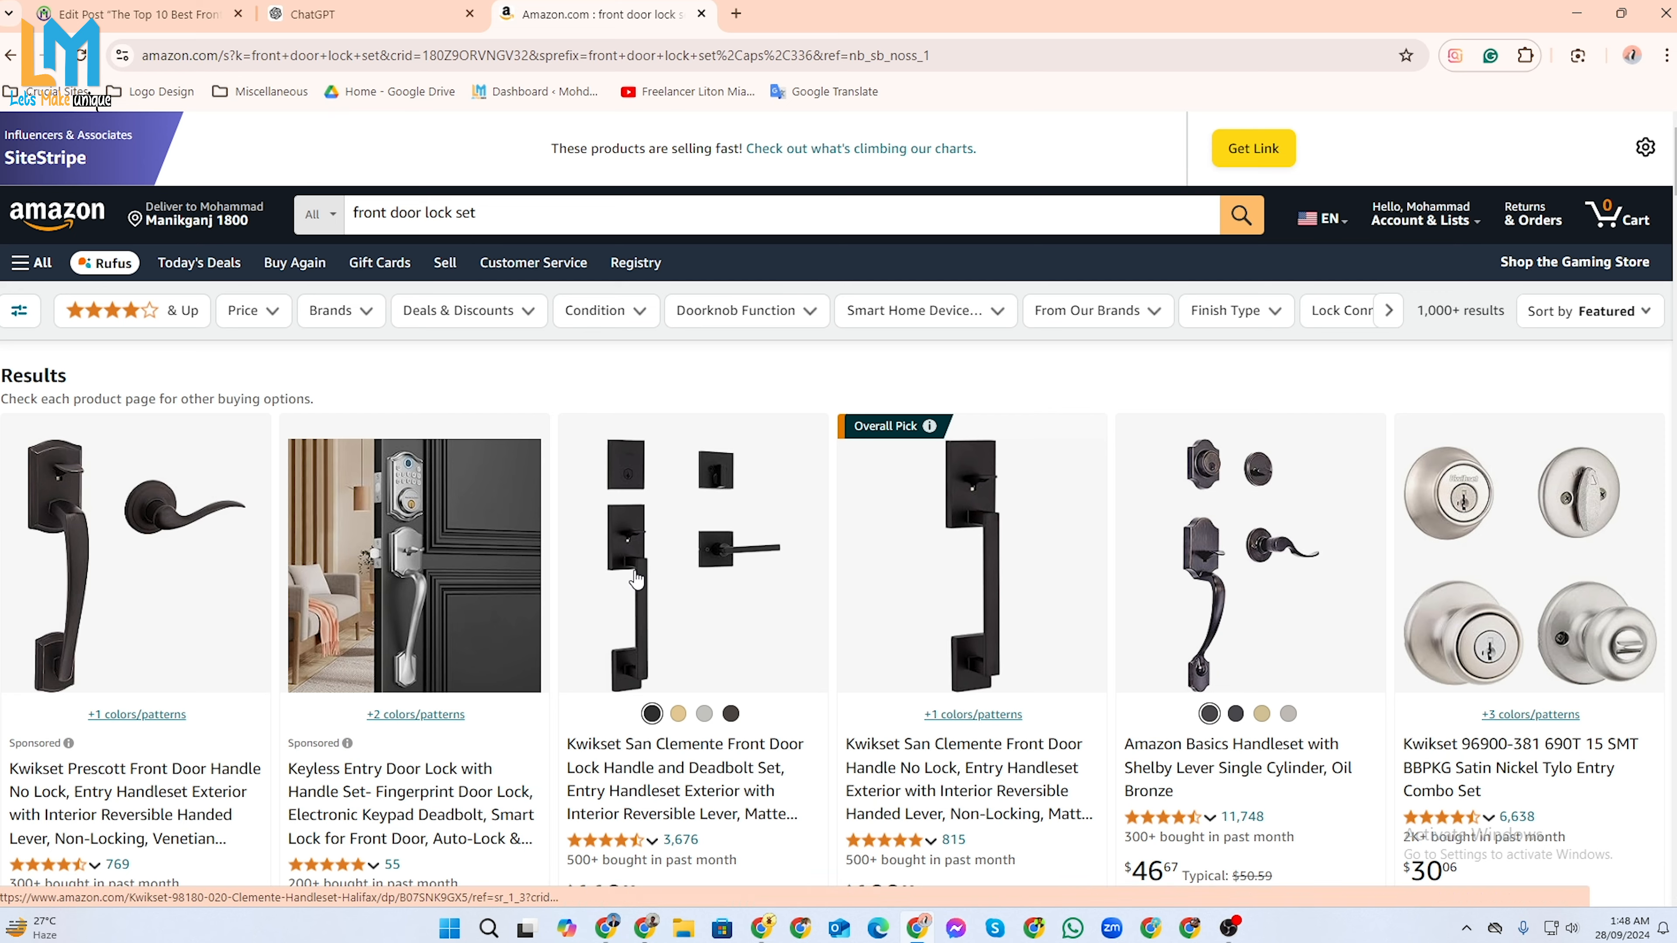
Compare the ratings, prices, stock notices and sales details of the front door lock sets in the Amazon results.
scroll(636, 580, down, 2)
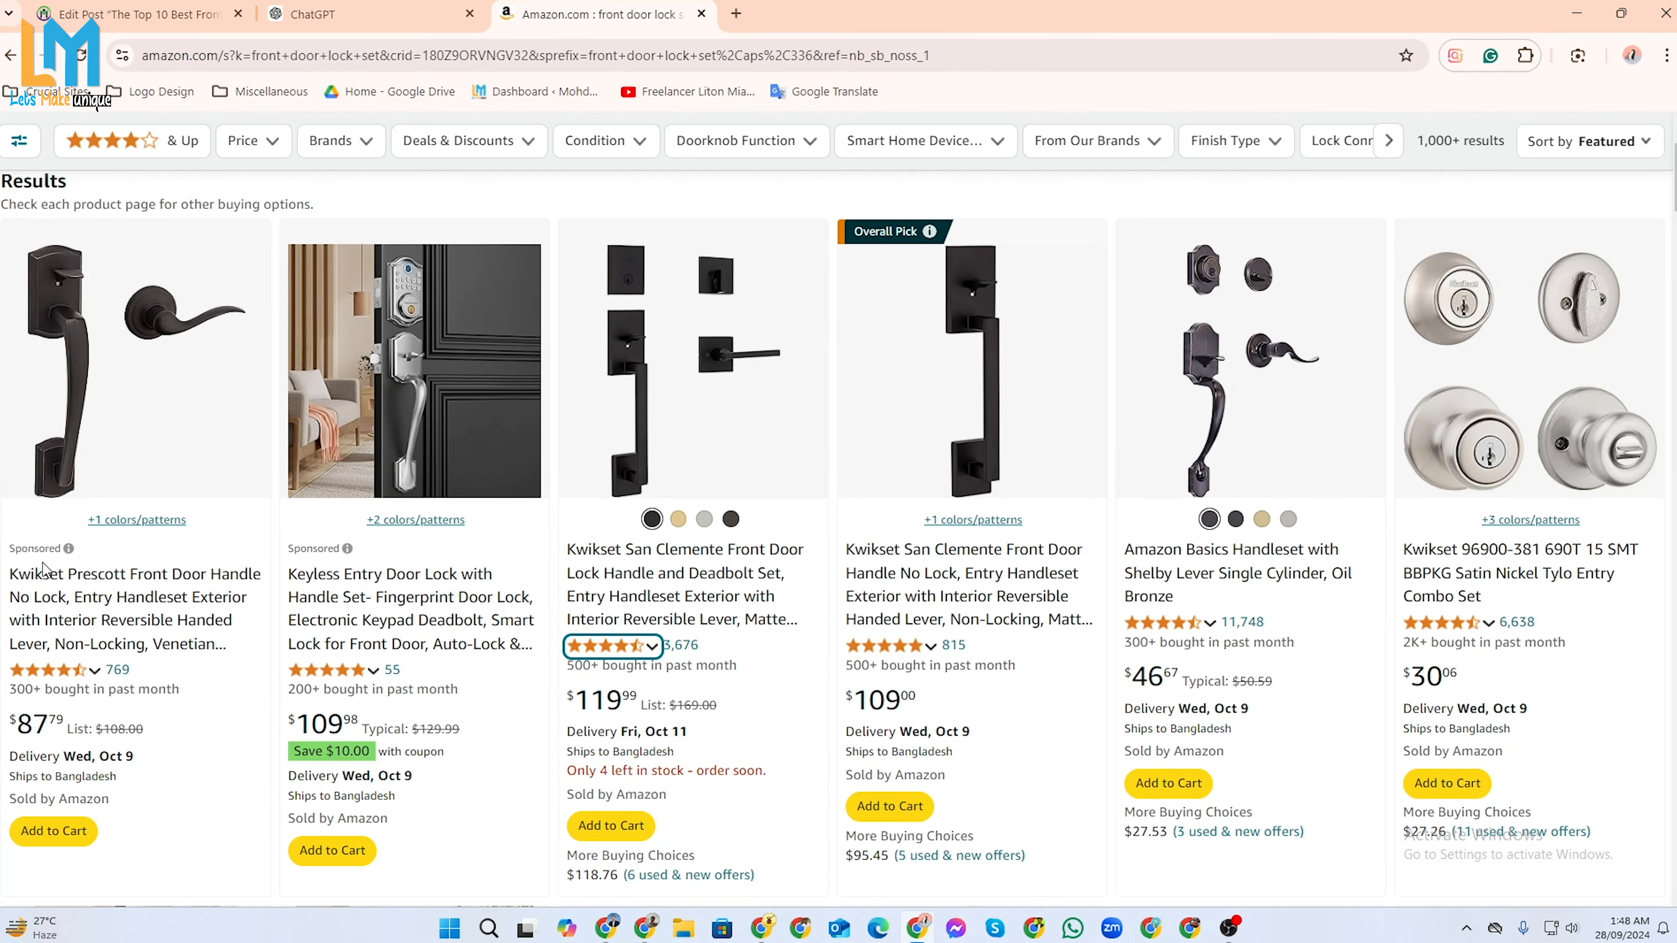
click(348, 549)
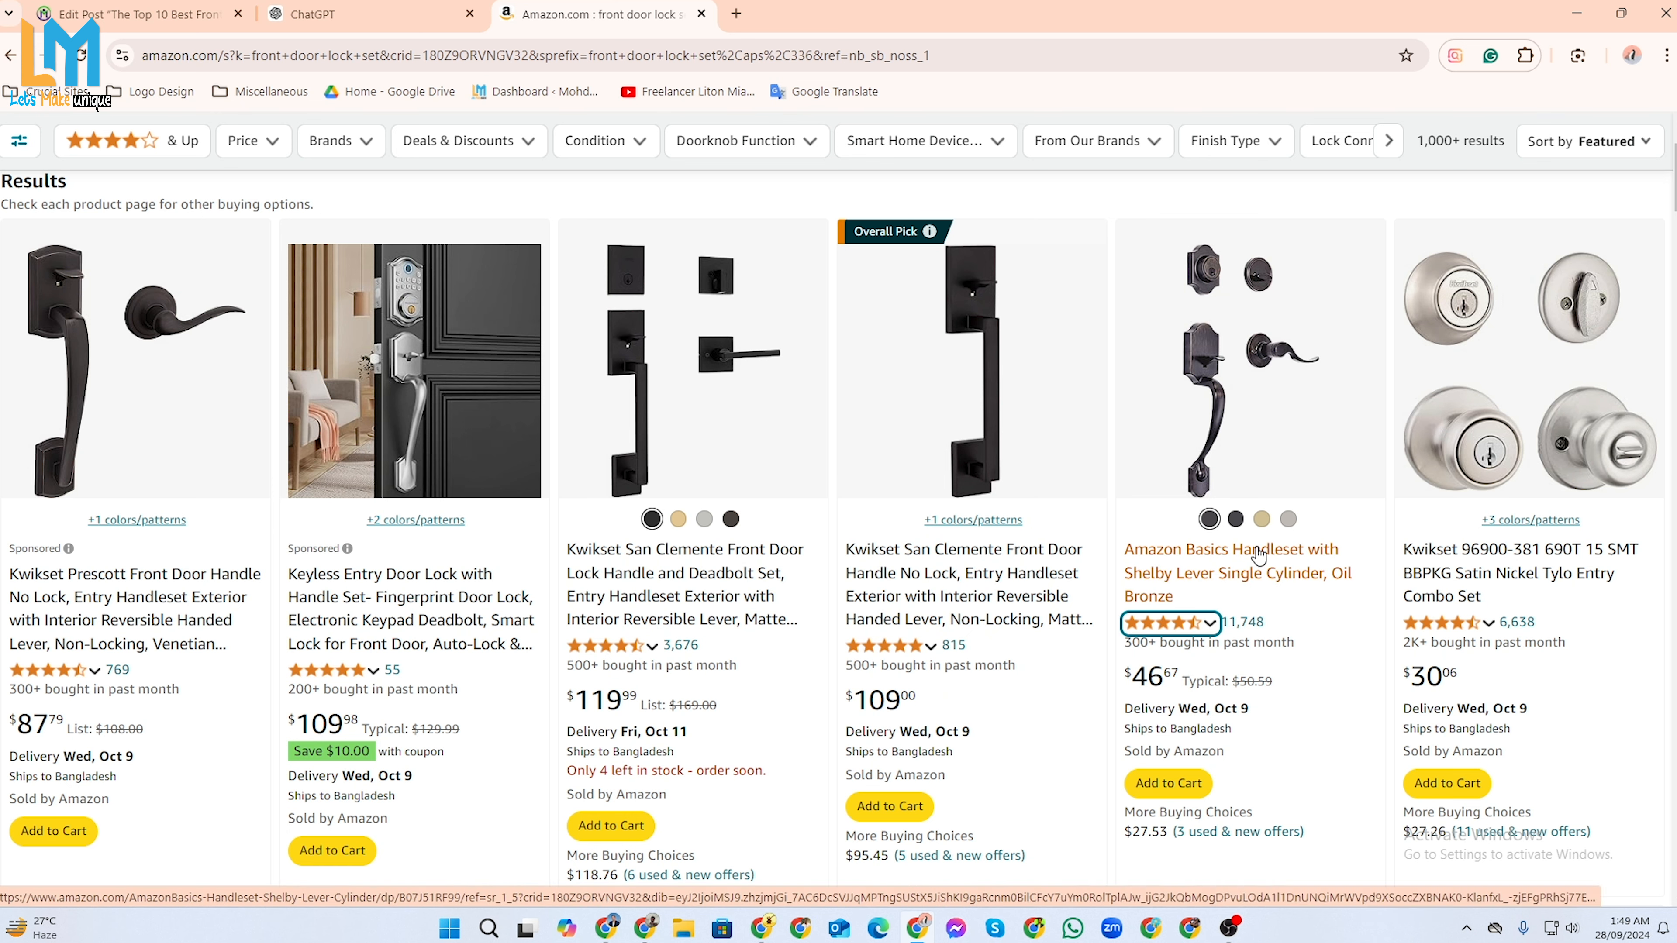
mouse_move(646, 653)
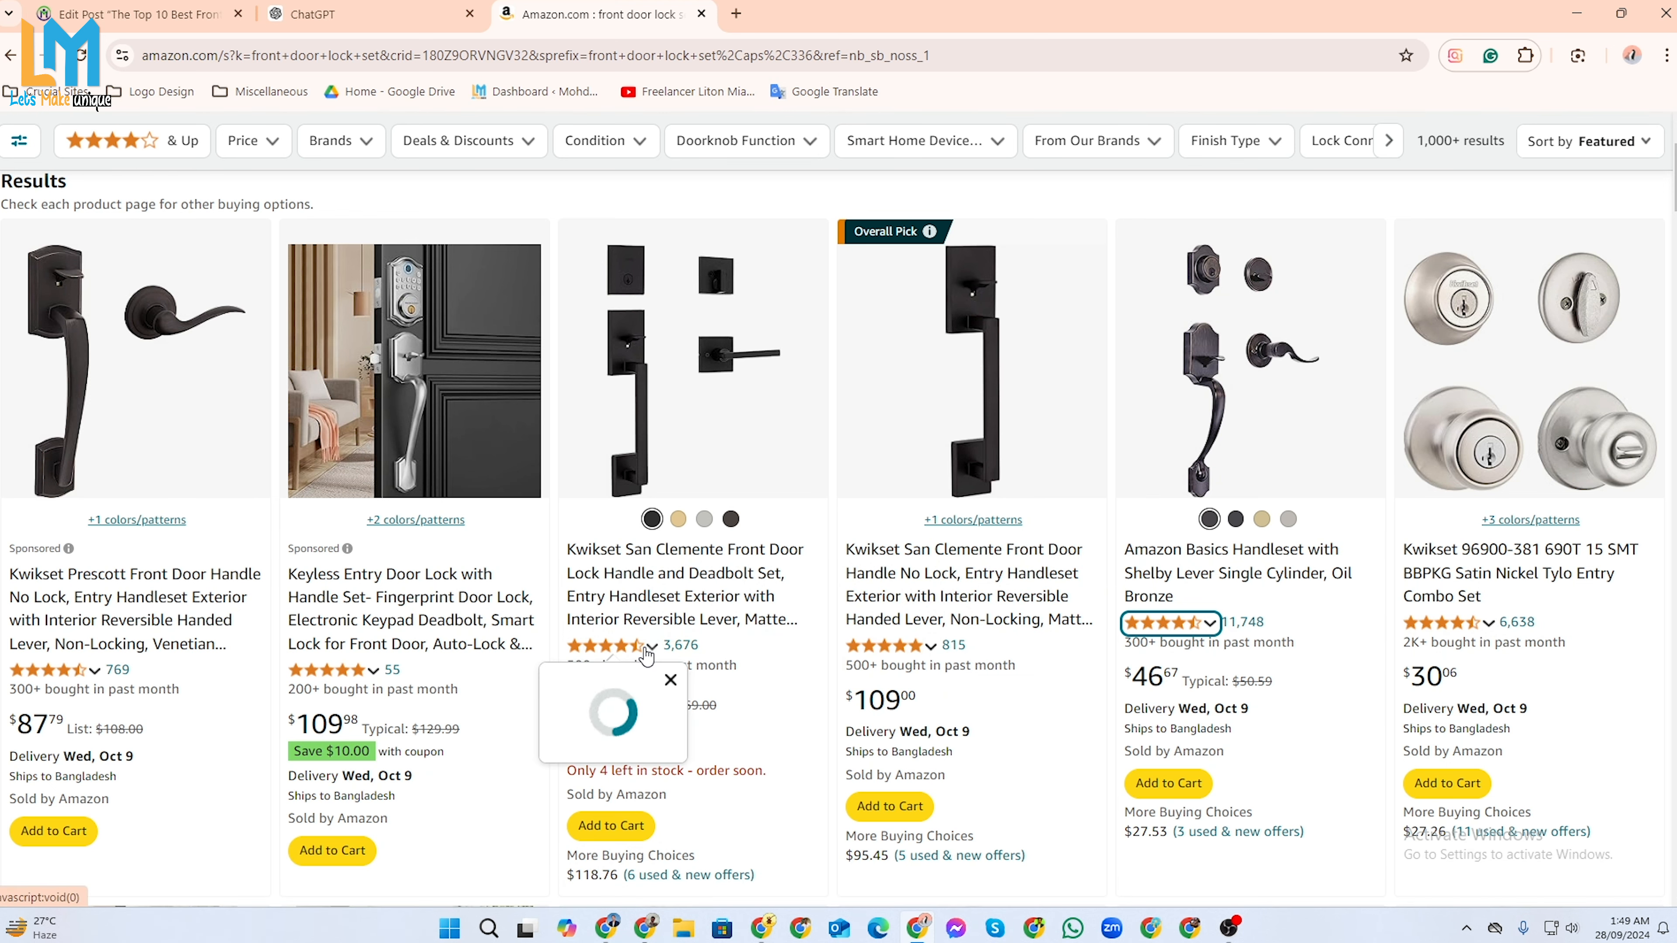
scroll(646, 654, down, 1)
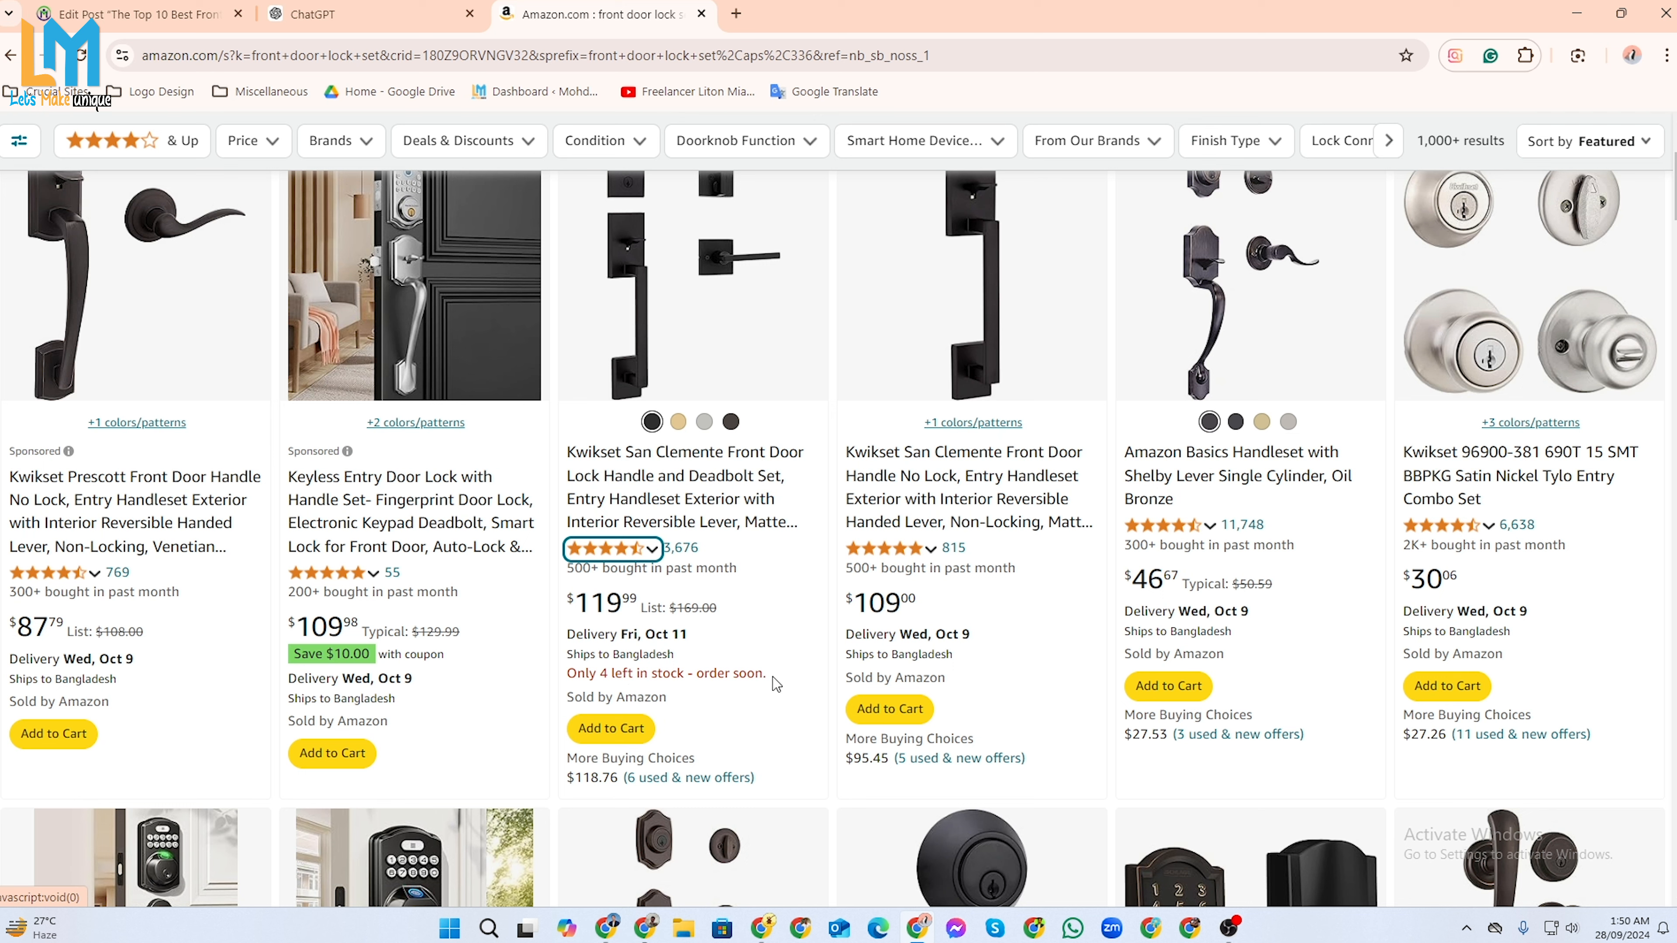
drag(786, 682, 547, 688)
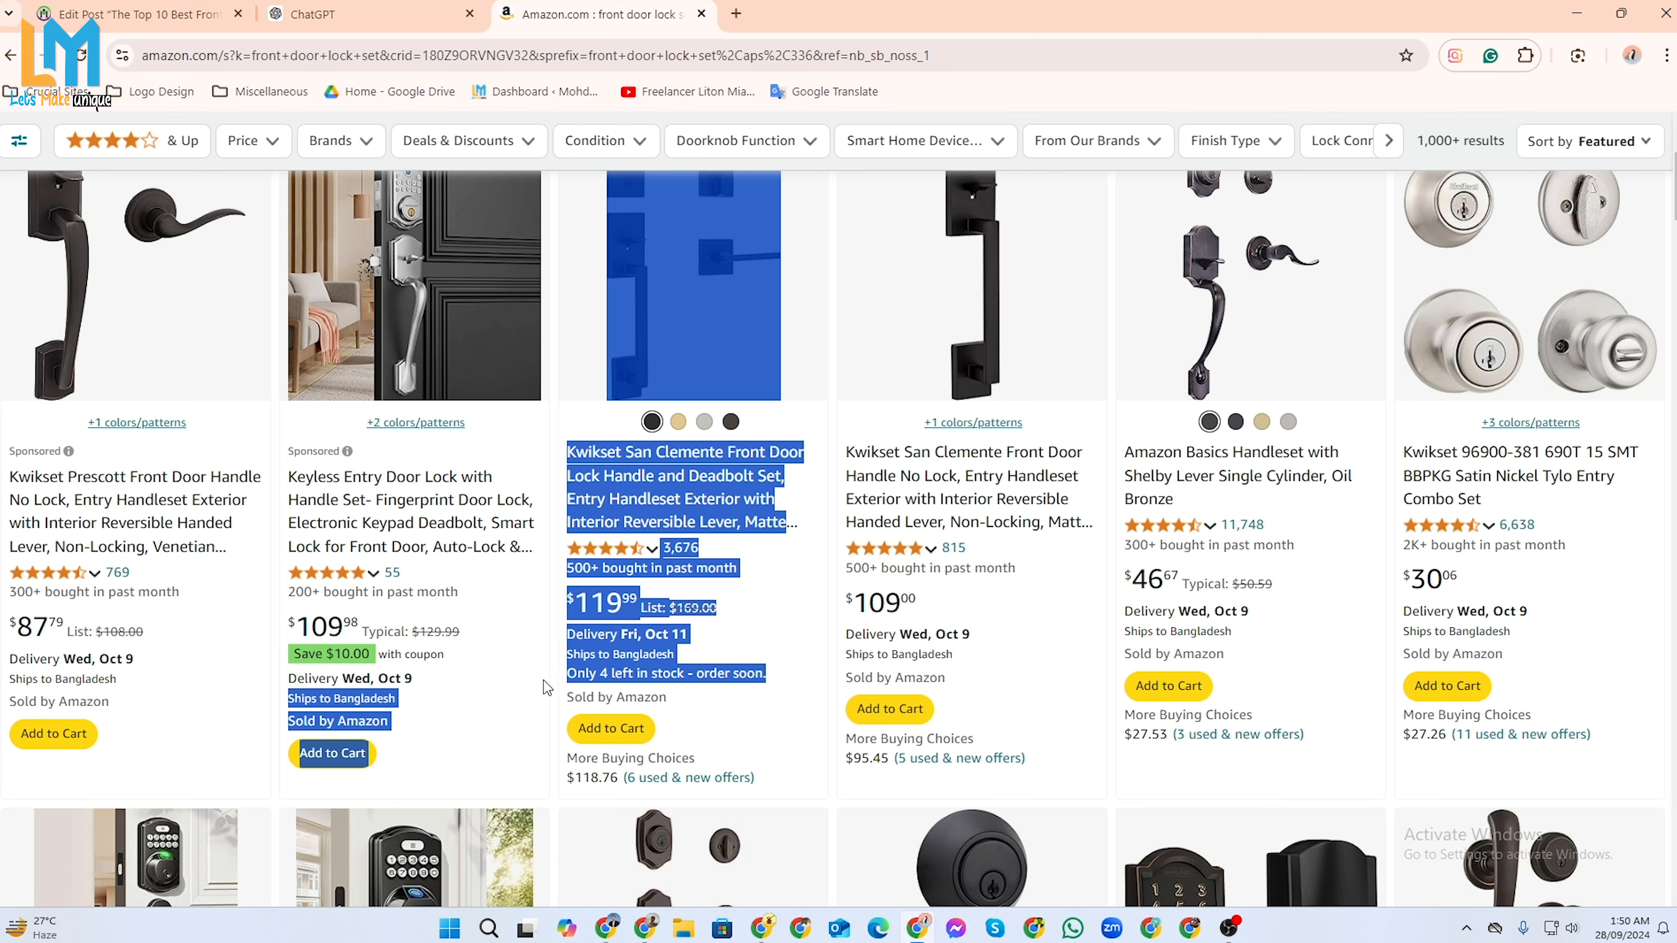
click(796, 675)
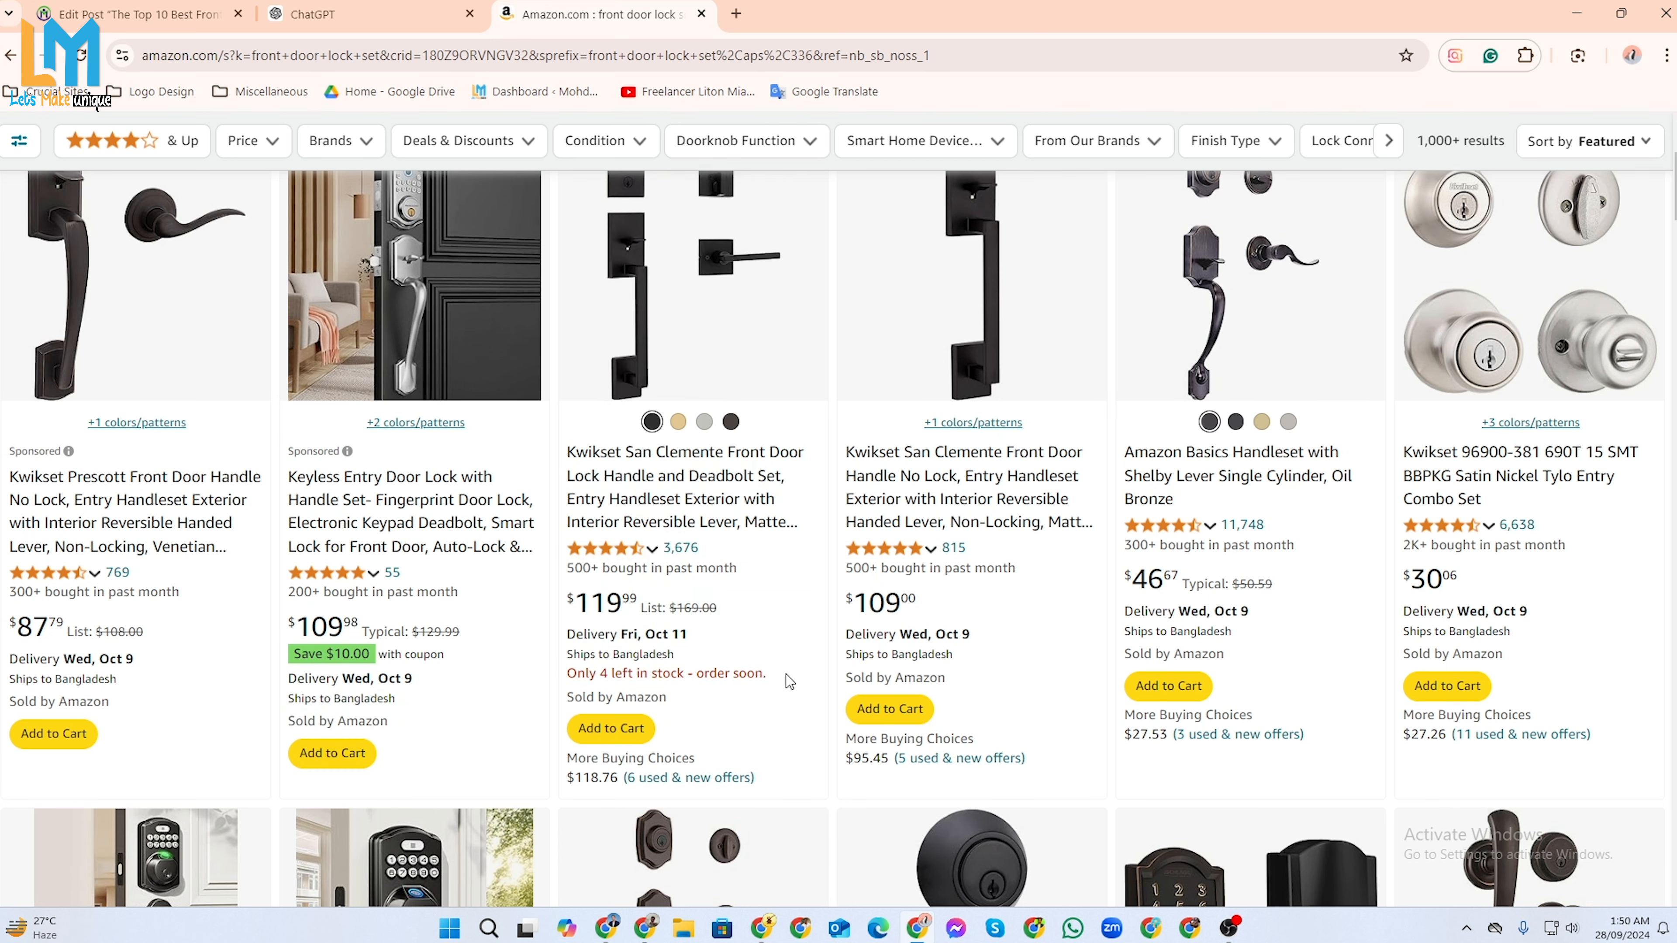
scroll(792, 682, down, 3)
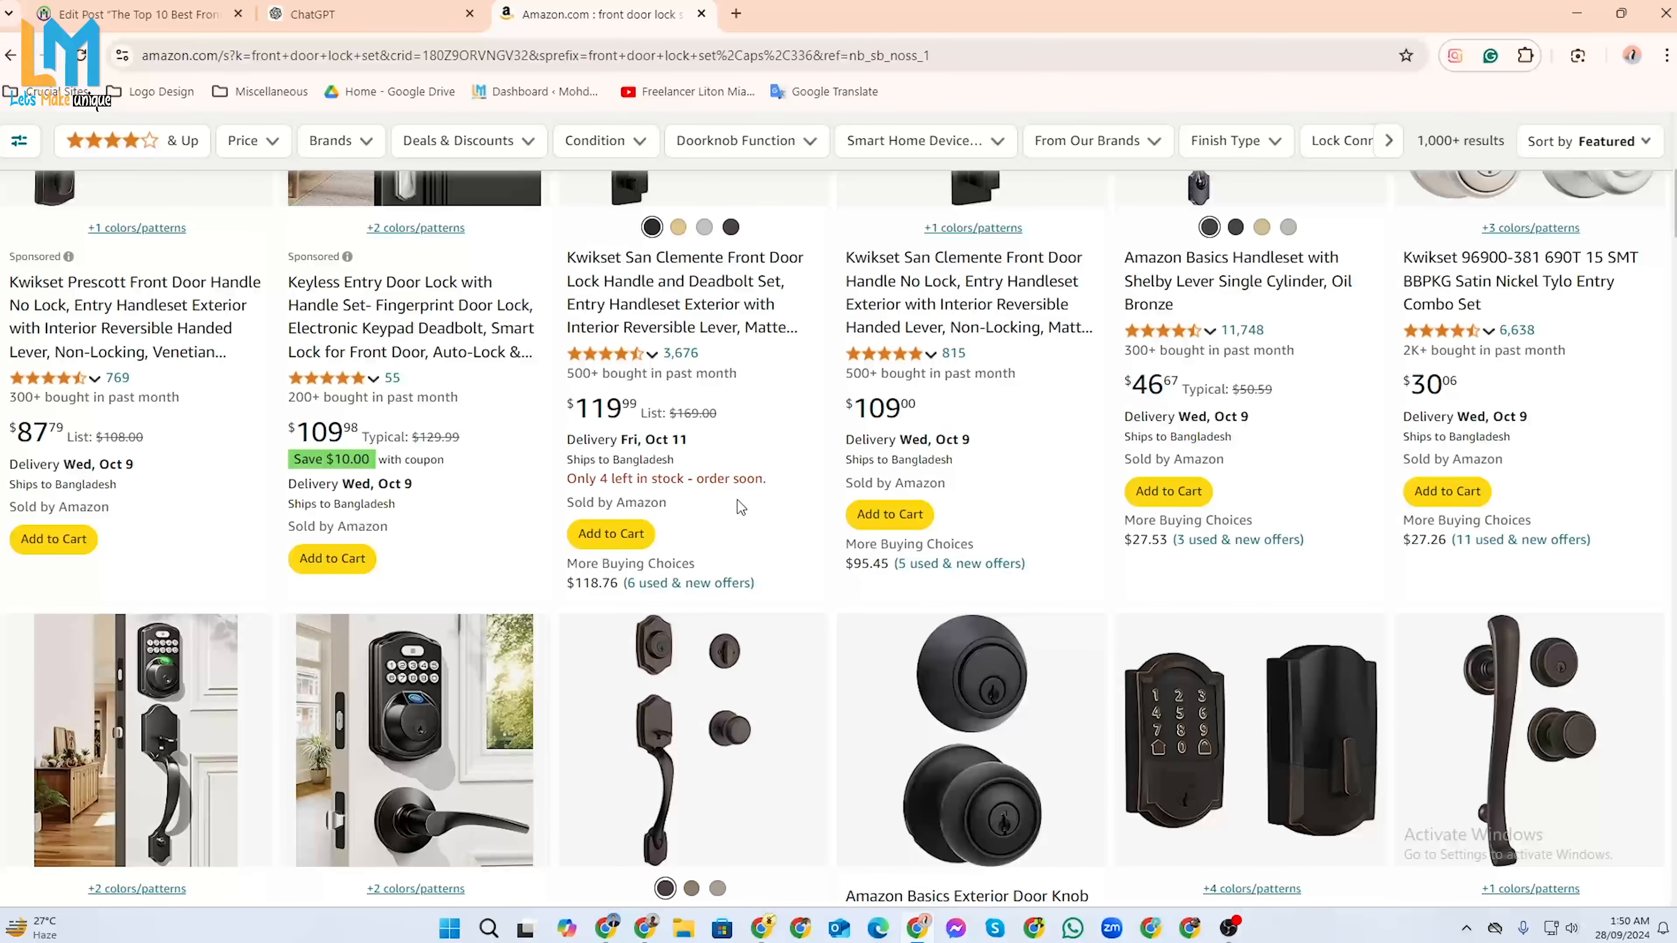
scroll(760, 522, up, 3)
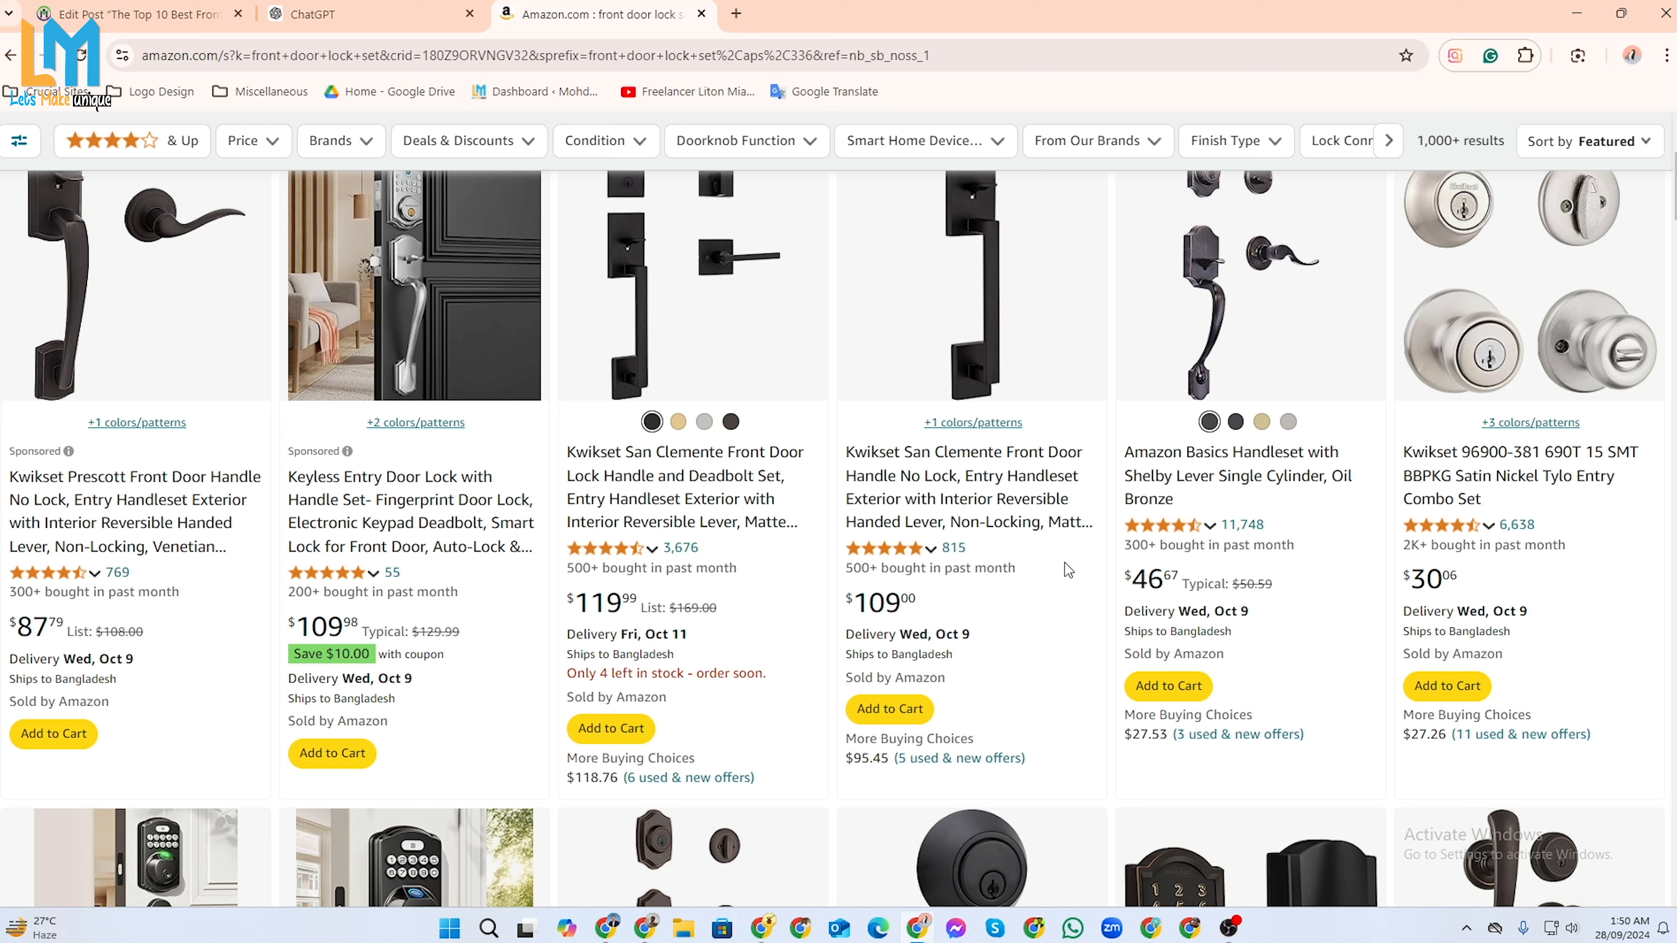
scroll(1064, 559, up, 1)
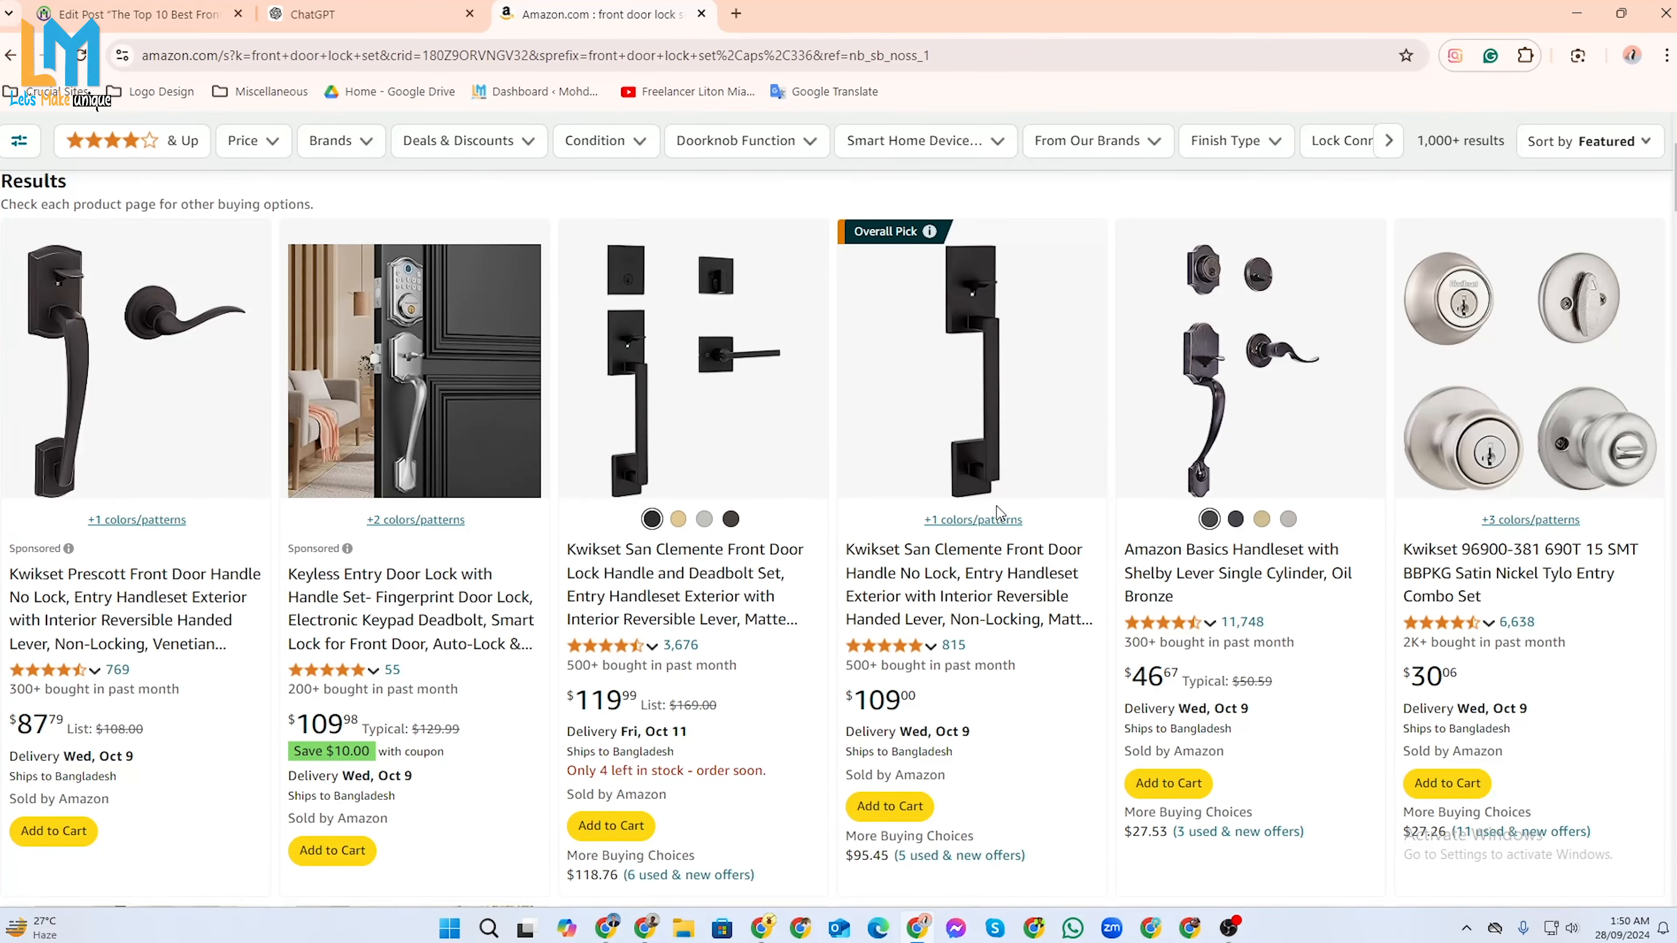
scroll(978, 611, down, 2)
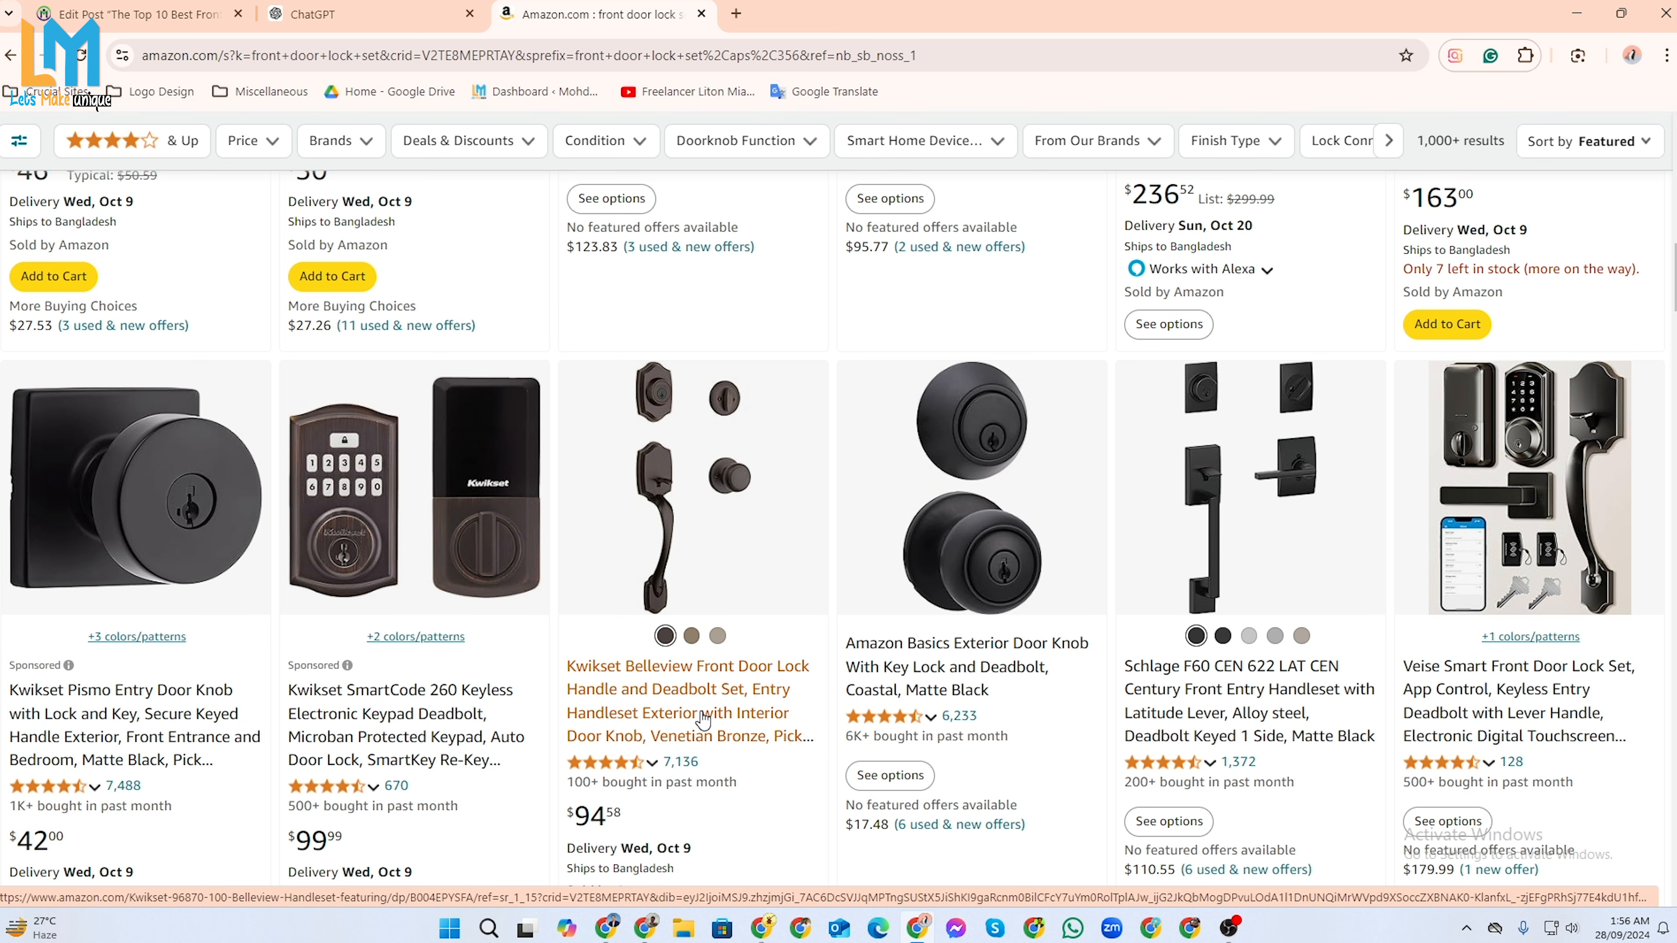
Open the Kwikset Belleview Front Door Lock Handle and Deadbolt Set in its own tab and review its title and ratings.
click(729, 705)
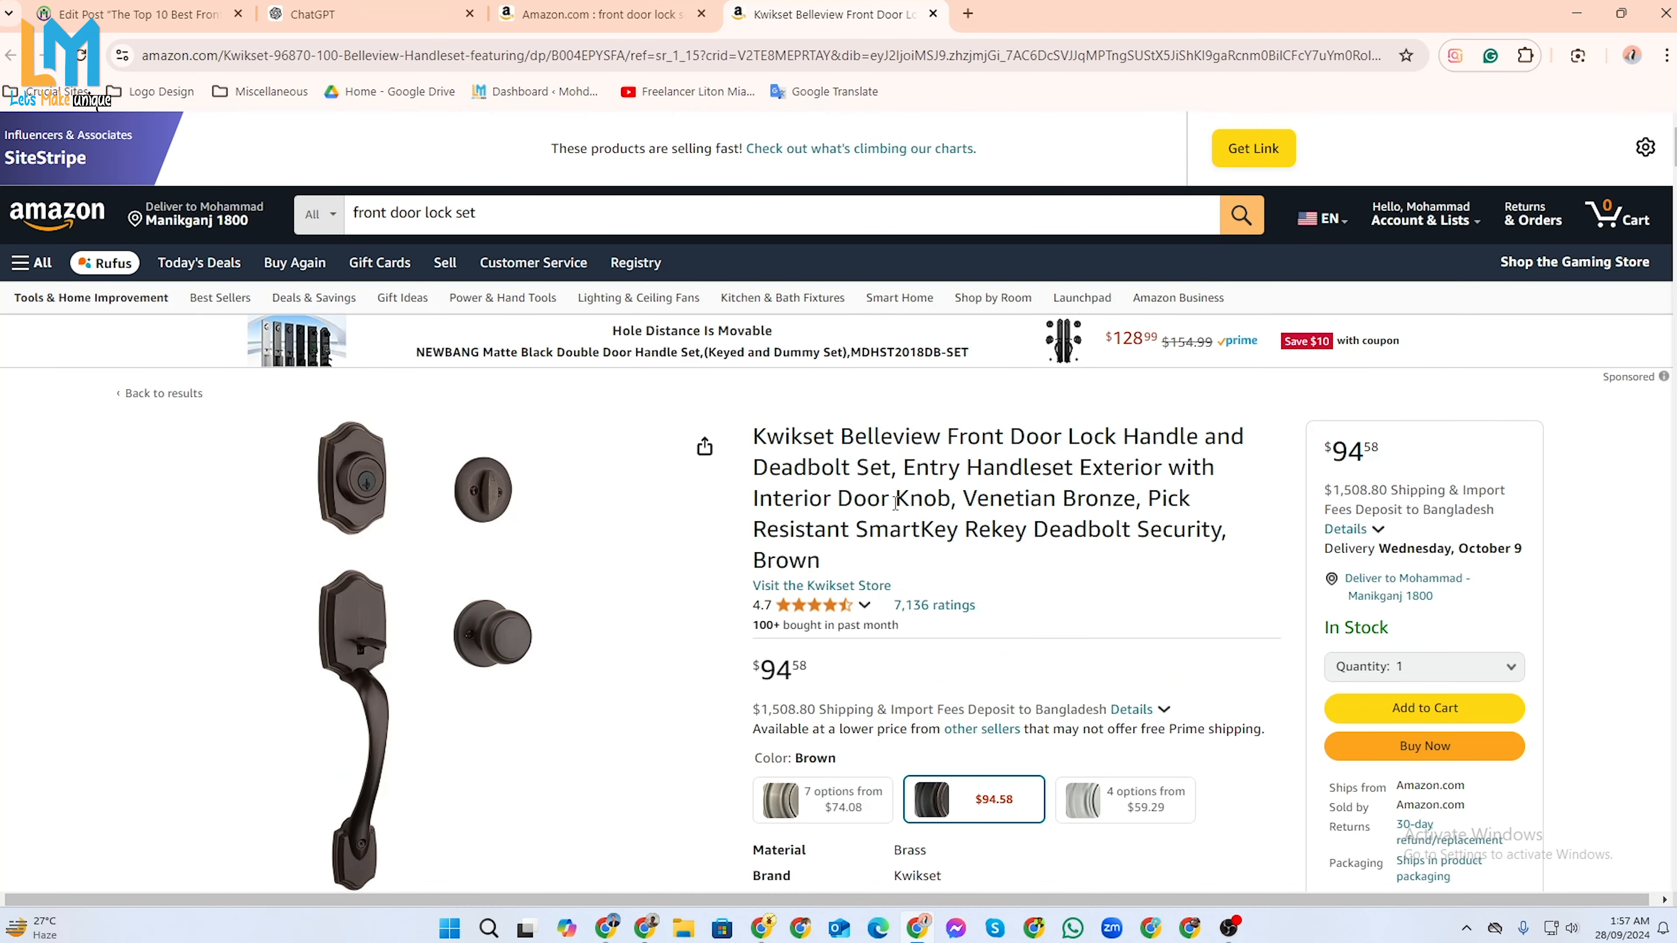
scroll(895, 504, down, 1)
drag(754, 339, 1236, 451)
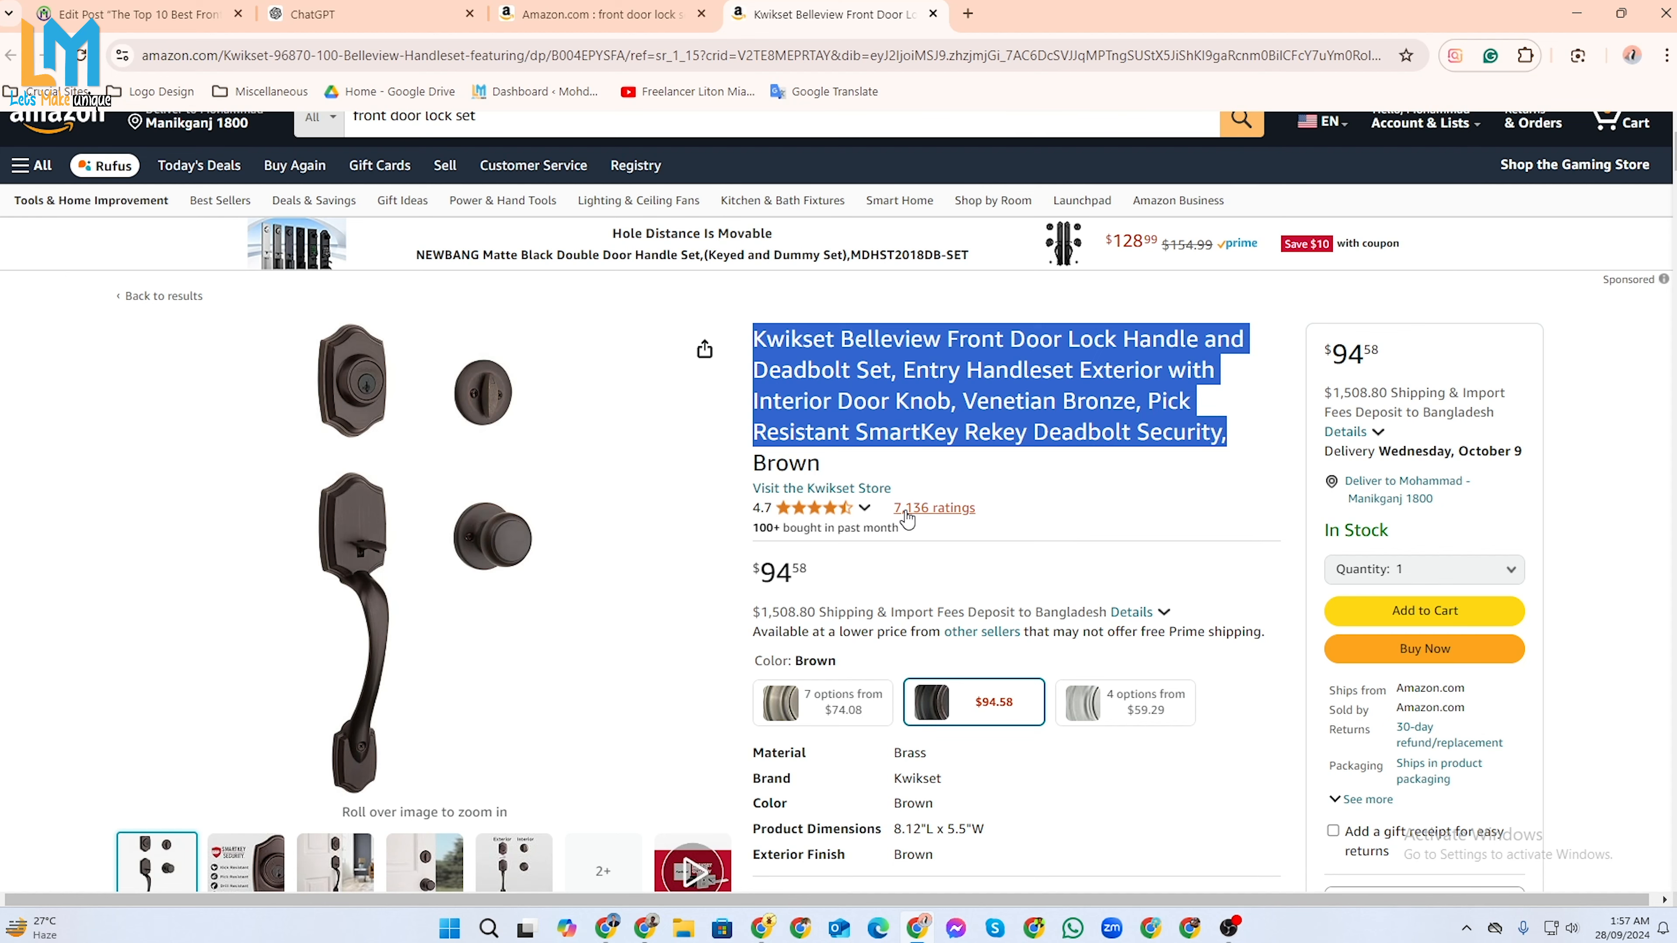
click(1027, 507)
Check the rating breakdown of the Schlage F60 V CAM 716 ACC Camelot handleset in the results and open it in a new tab.
click(628, 15)
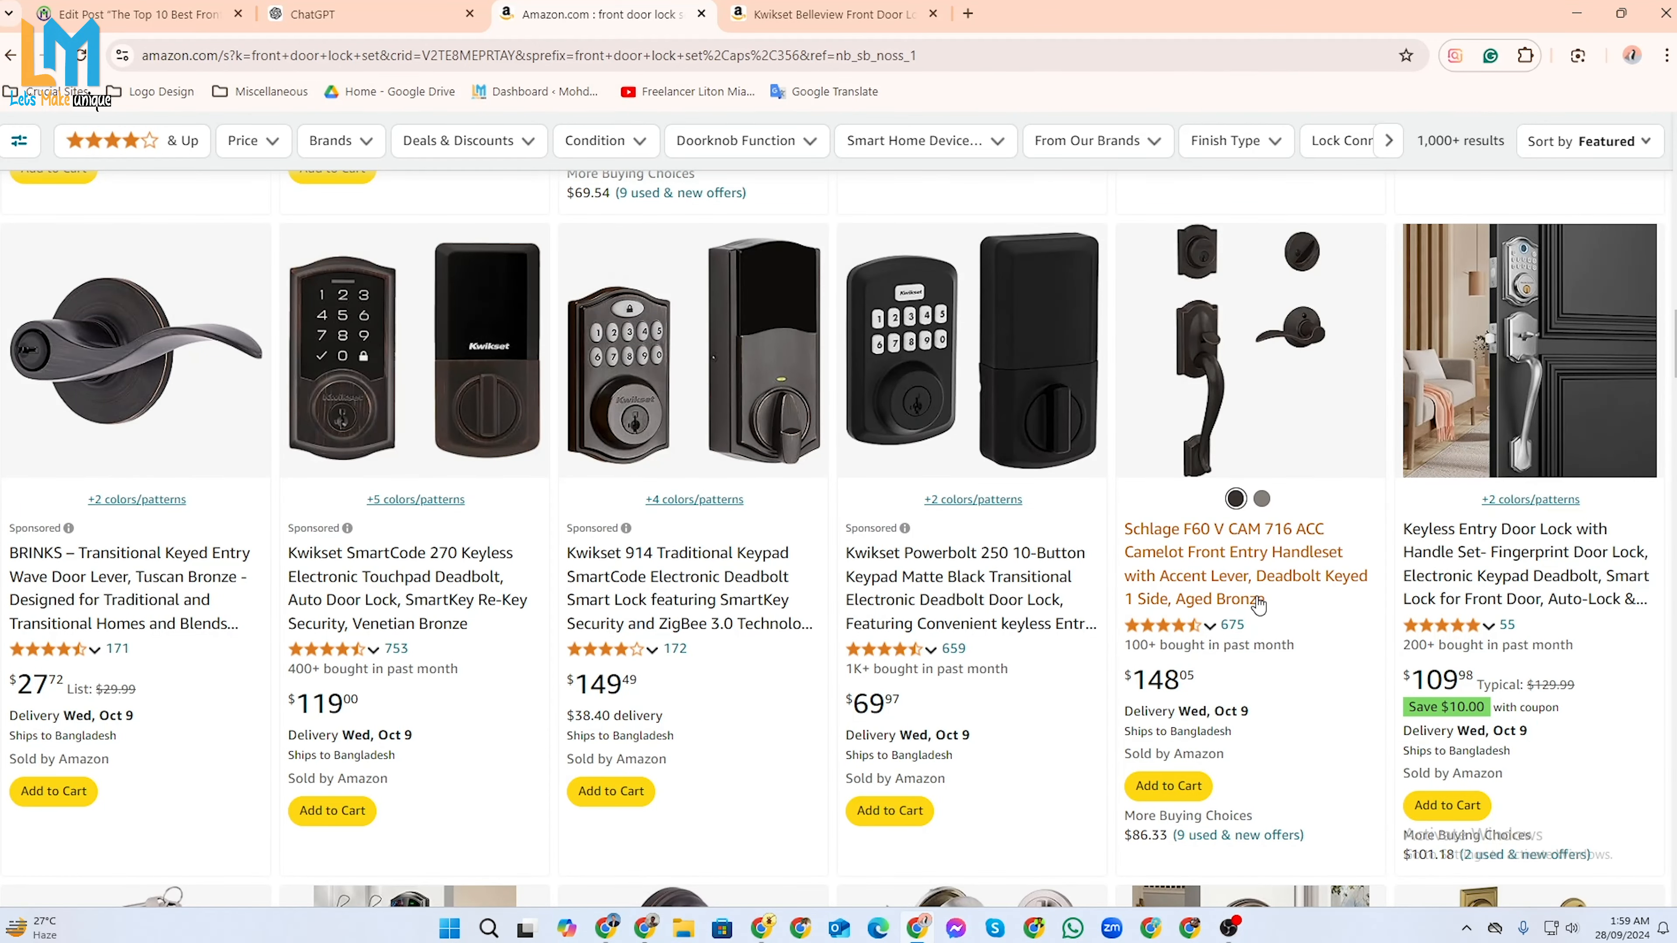
mouse_move(1201, 636)
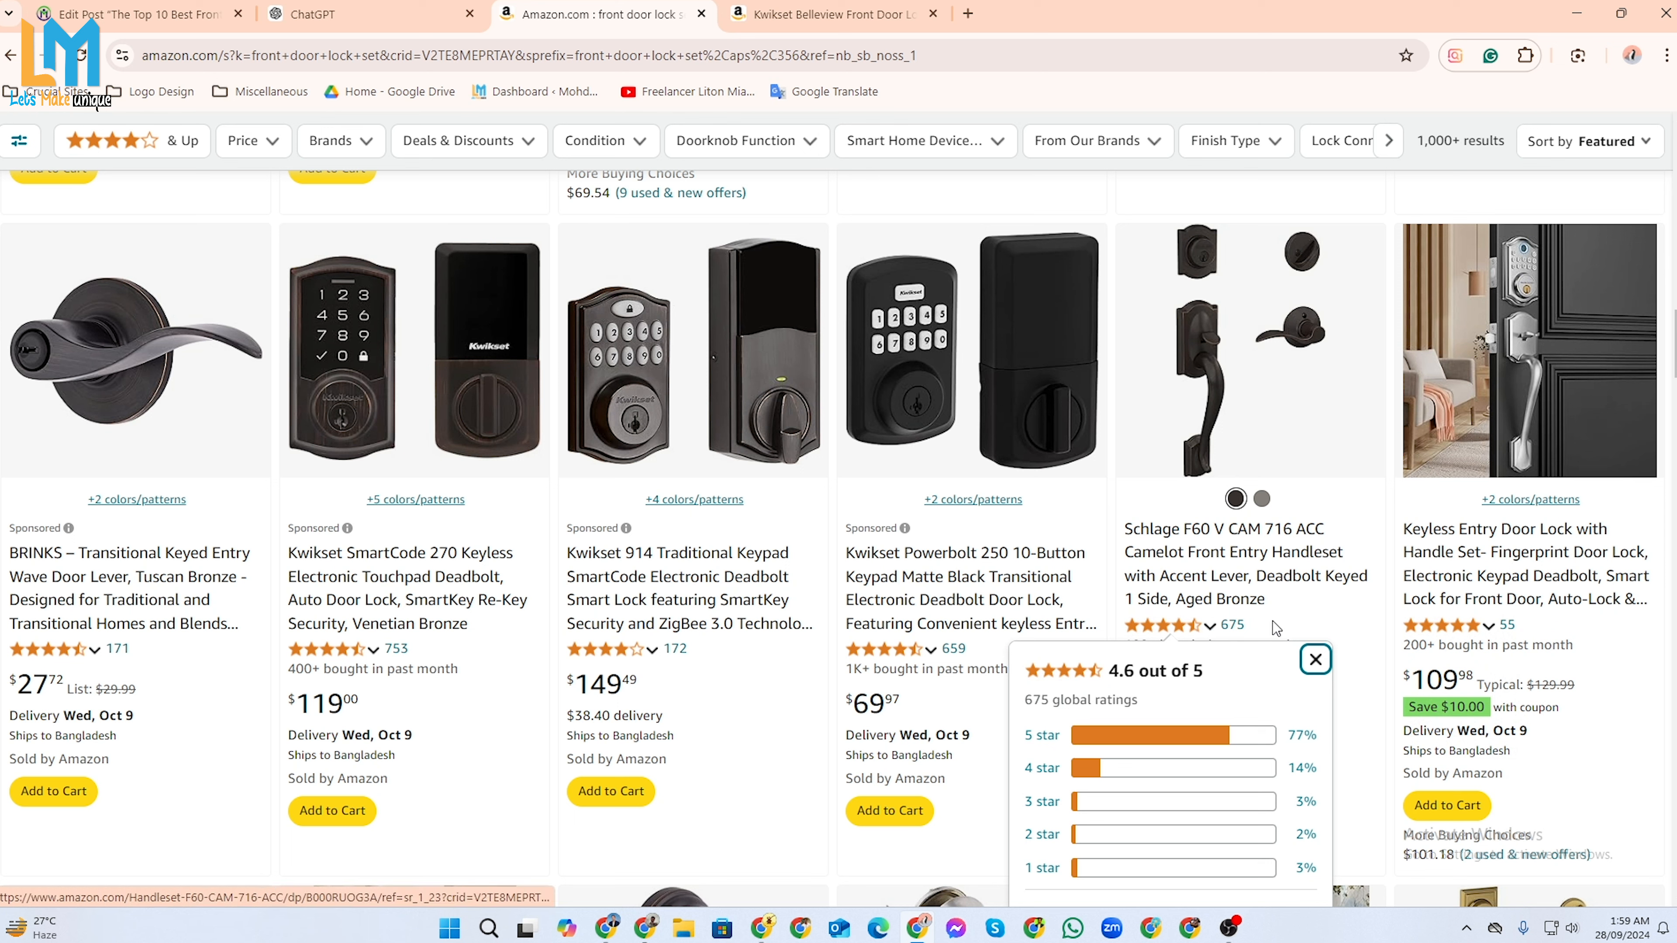
click(1315, 659)
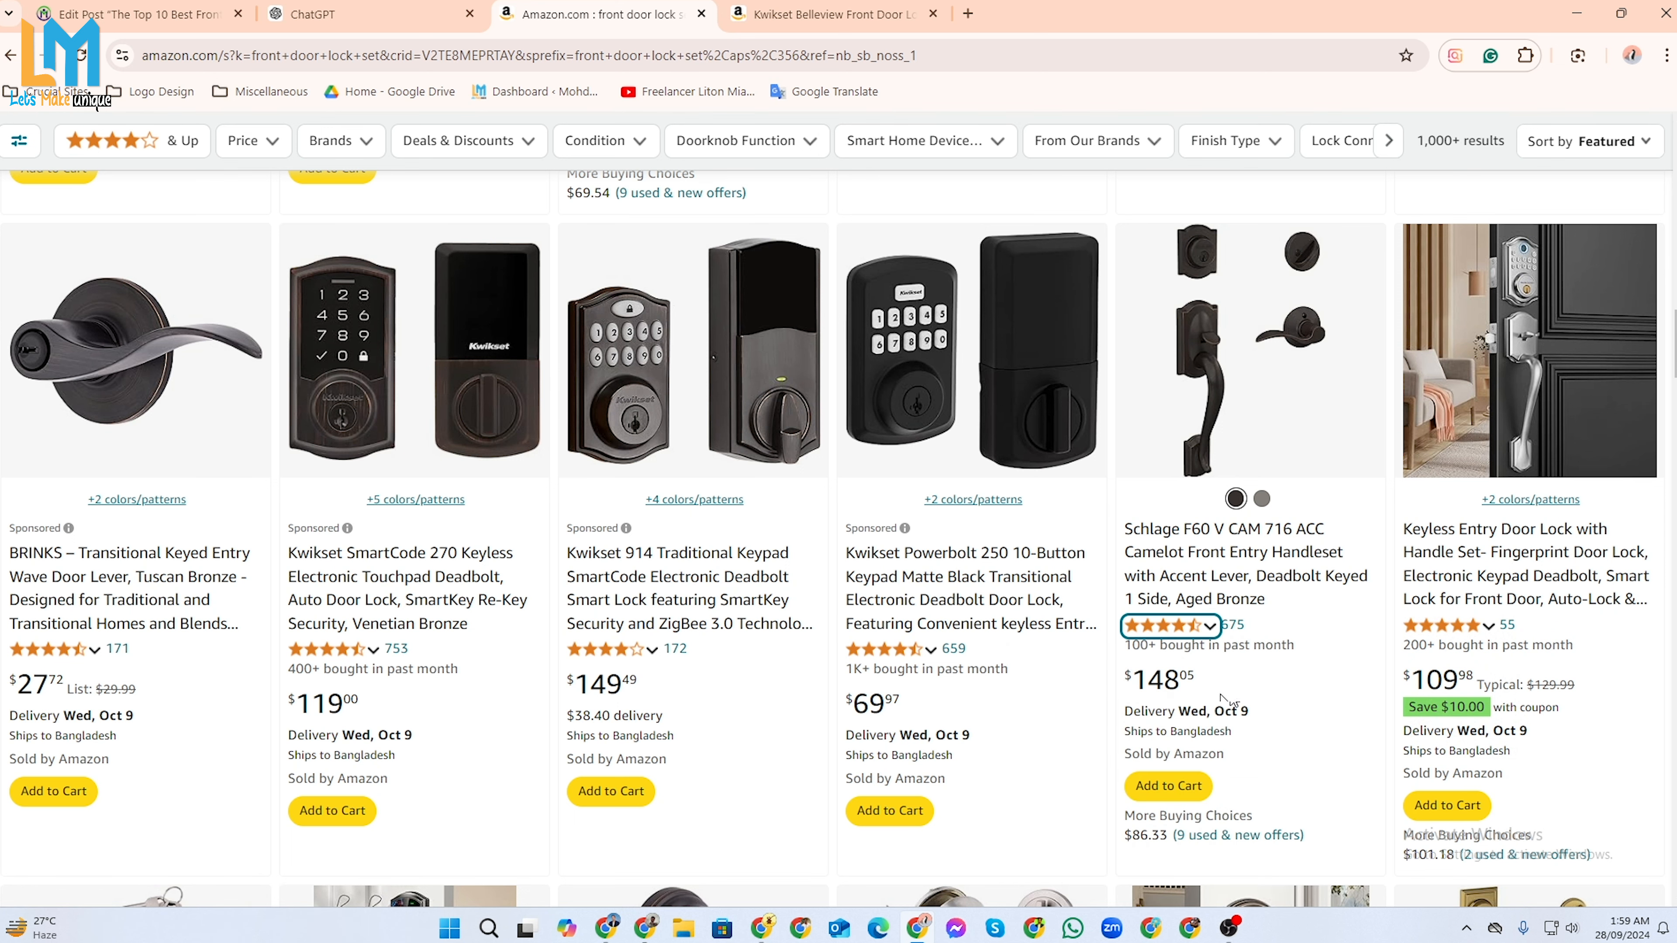
click(1227, 537)
right_click(1227, 537)
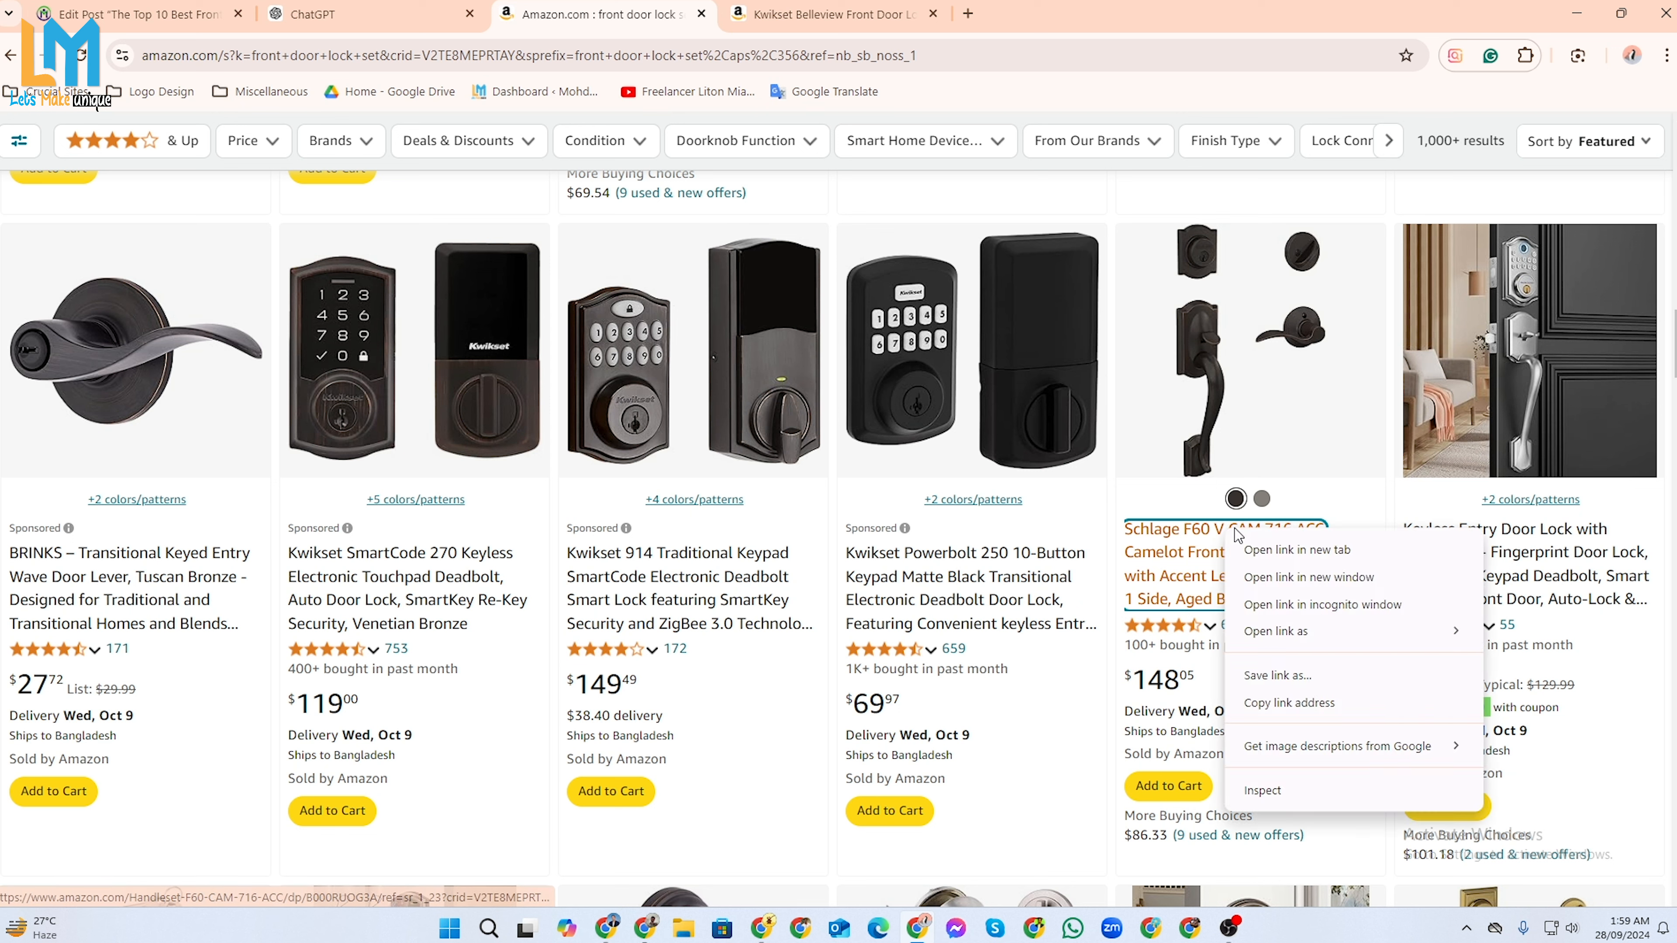
click(1245, 548)
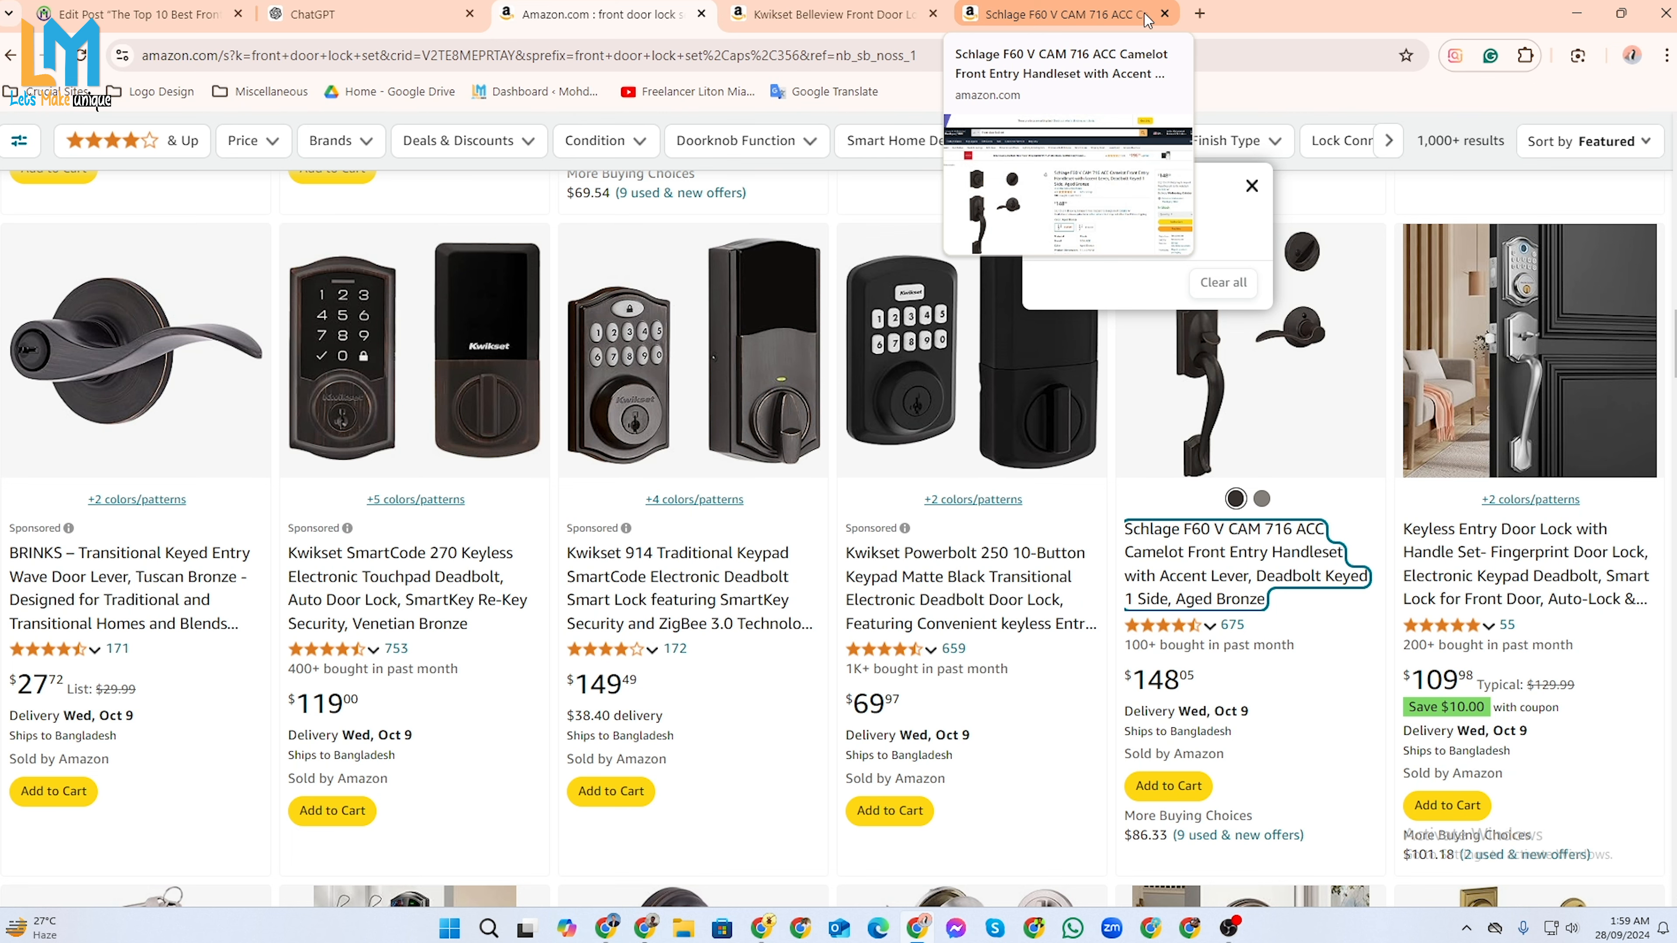
Copy the product name "Kwikset Belleview Front Door Lock Handle and Deadbolt Set" from its Amazon page.
click(1069, 15)
click(862, 17)
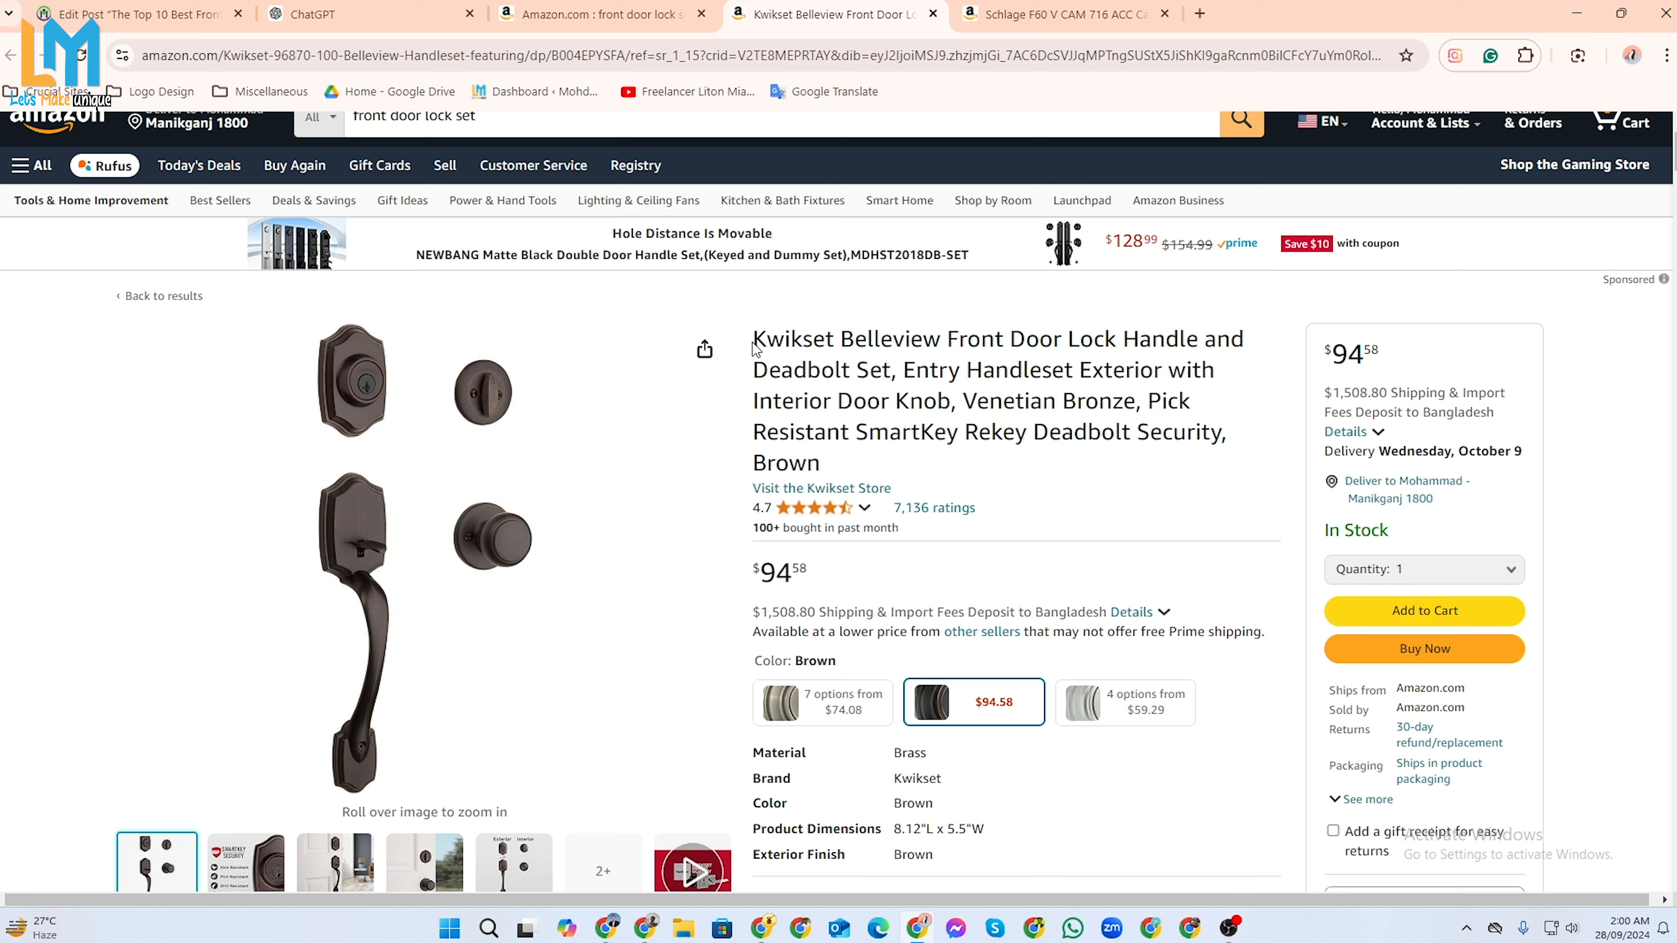
drag(755, 348, 967, 373)
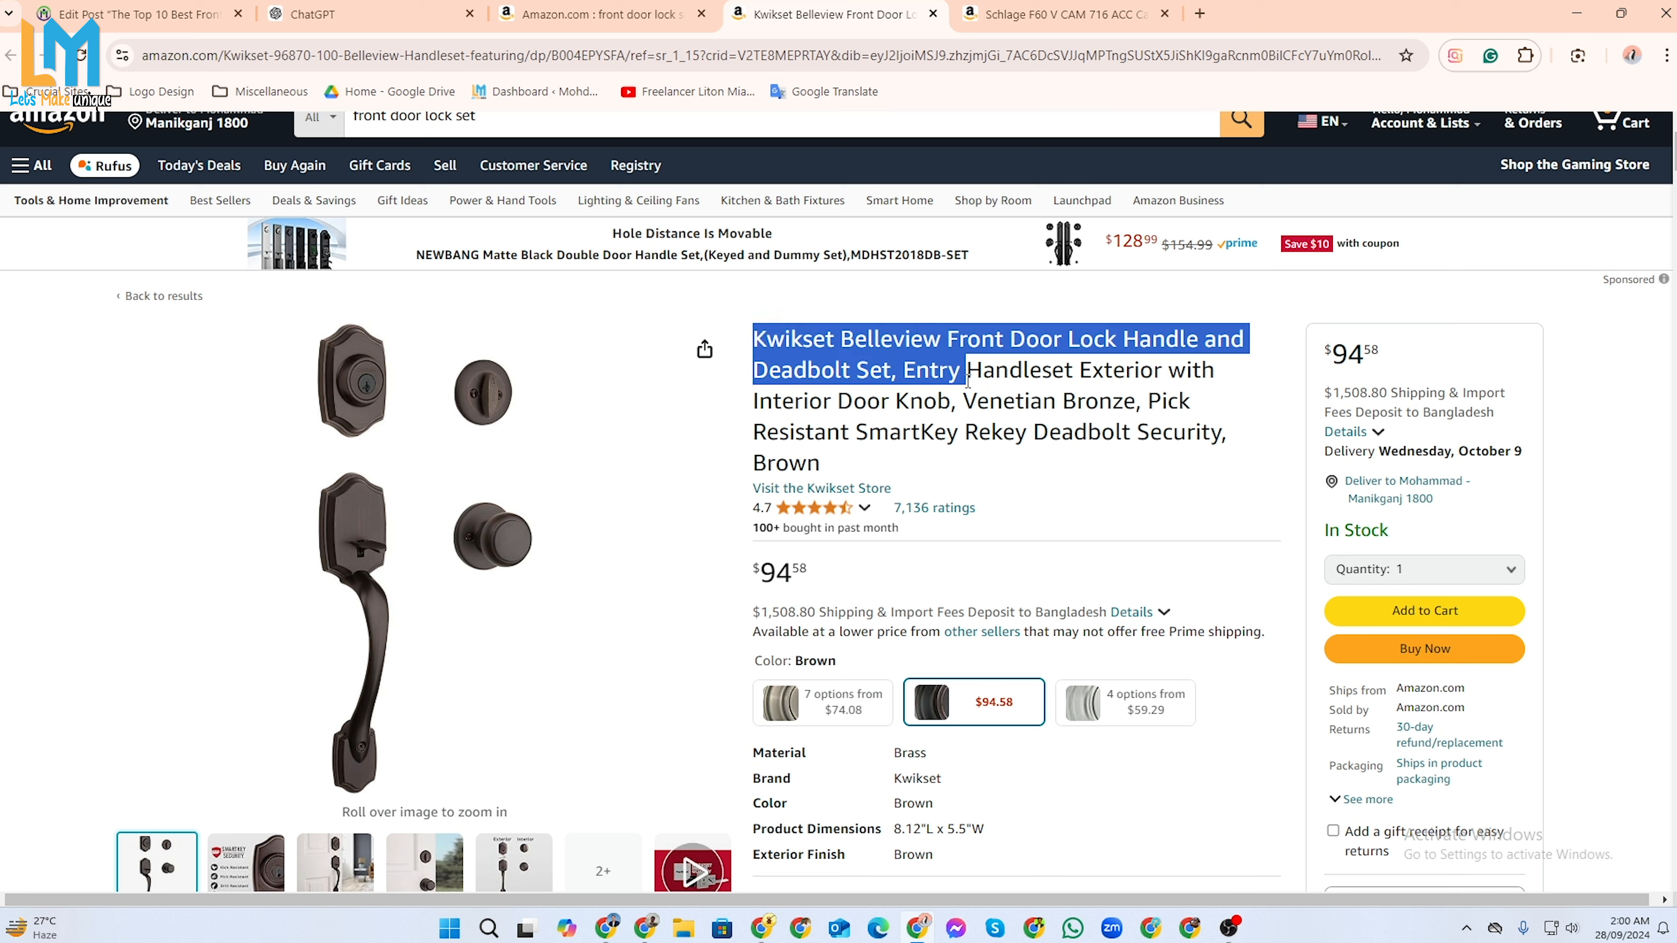
click(1020, 381)
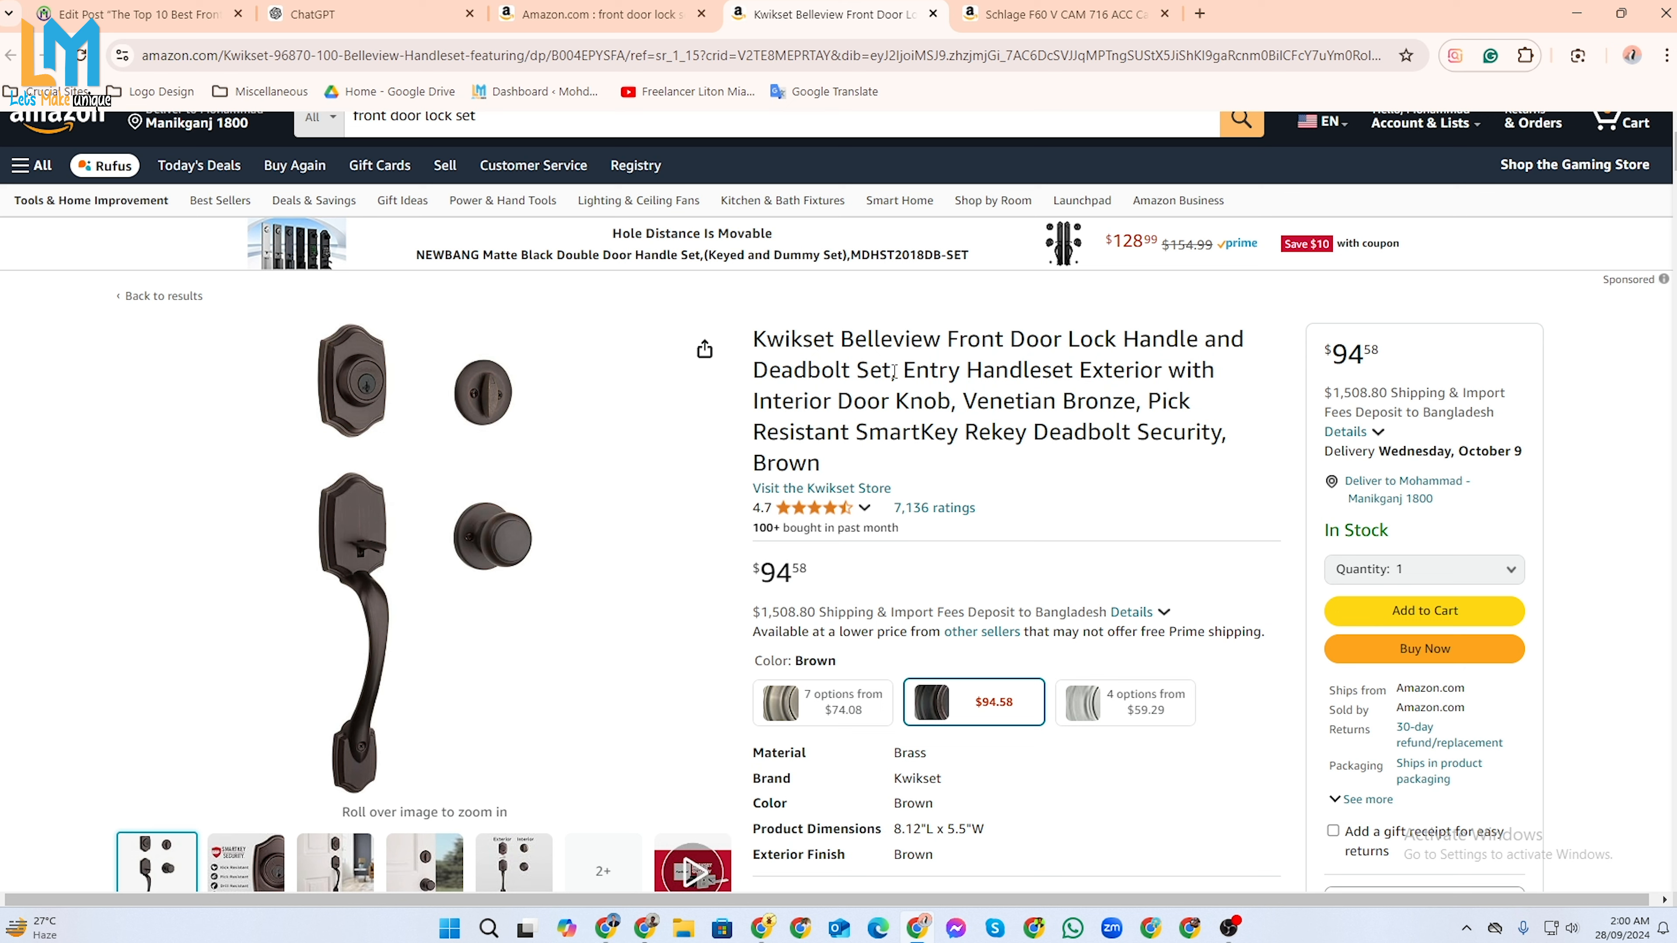
drag(754, 340, 893, 378)
key(ctrl+c)
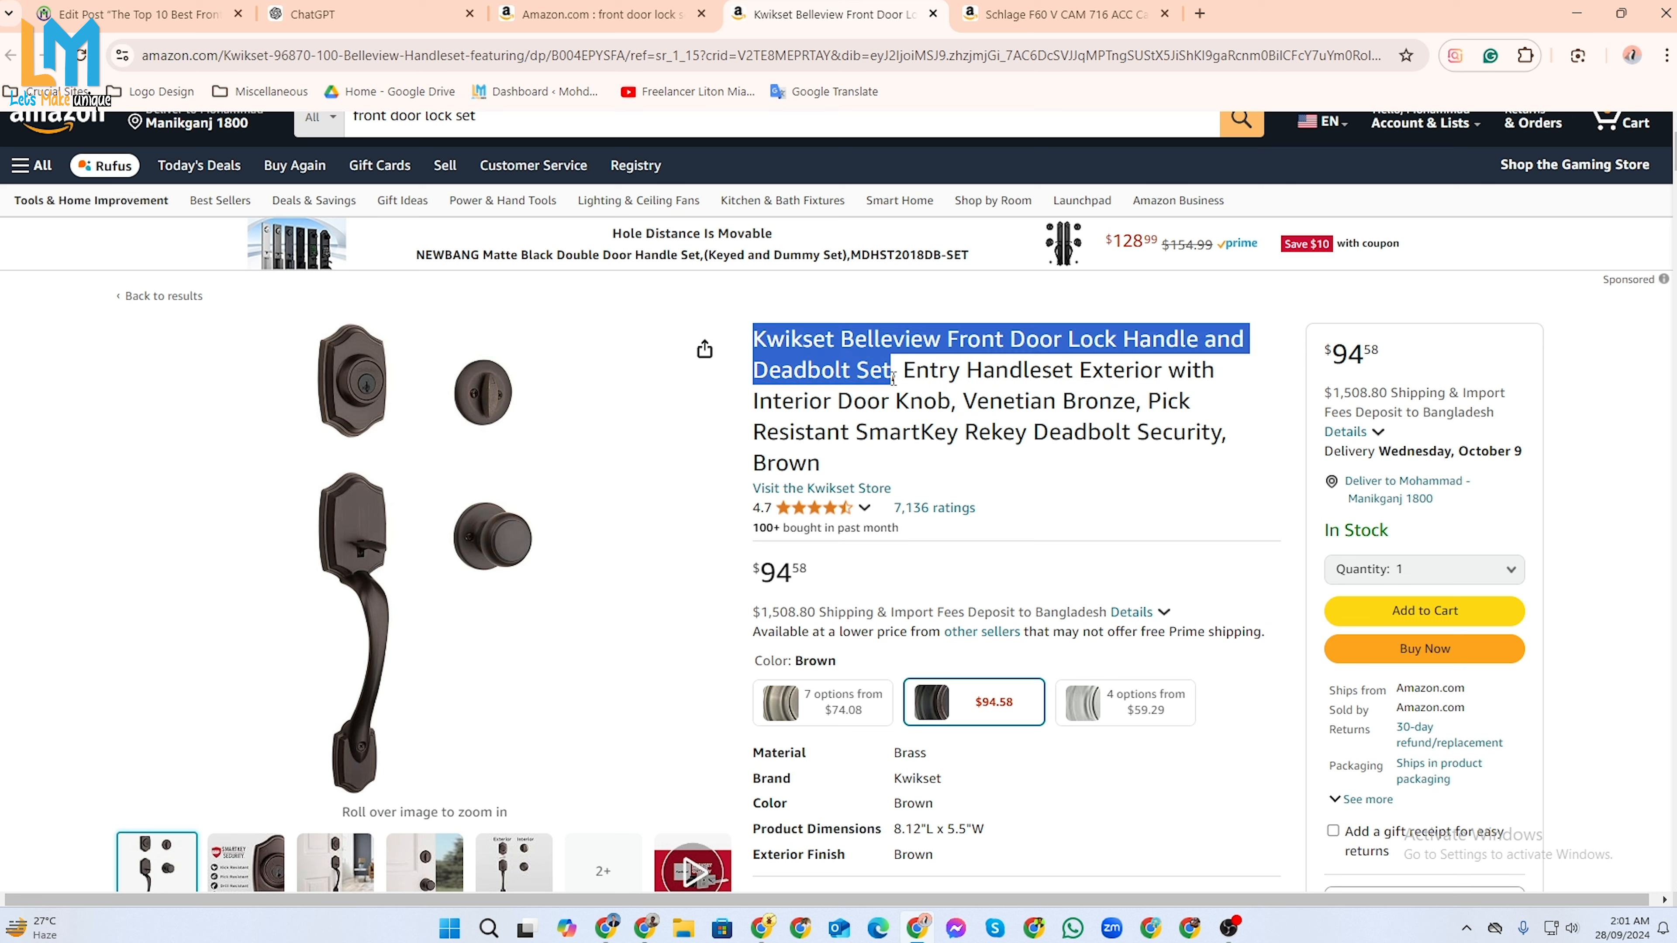
In the WordPress post, add the H2 heading "1. Kwikset Belleview Front Door Lock Handle and Deadbolt Set" below the recommendation paragraph.
click(154, 15)
scroll(464, 598, down, 5)
click(465, 598)
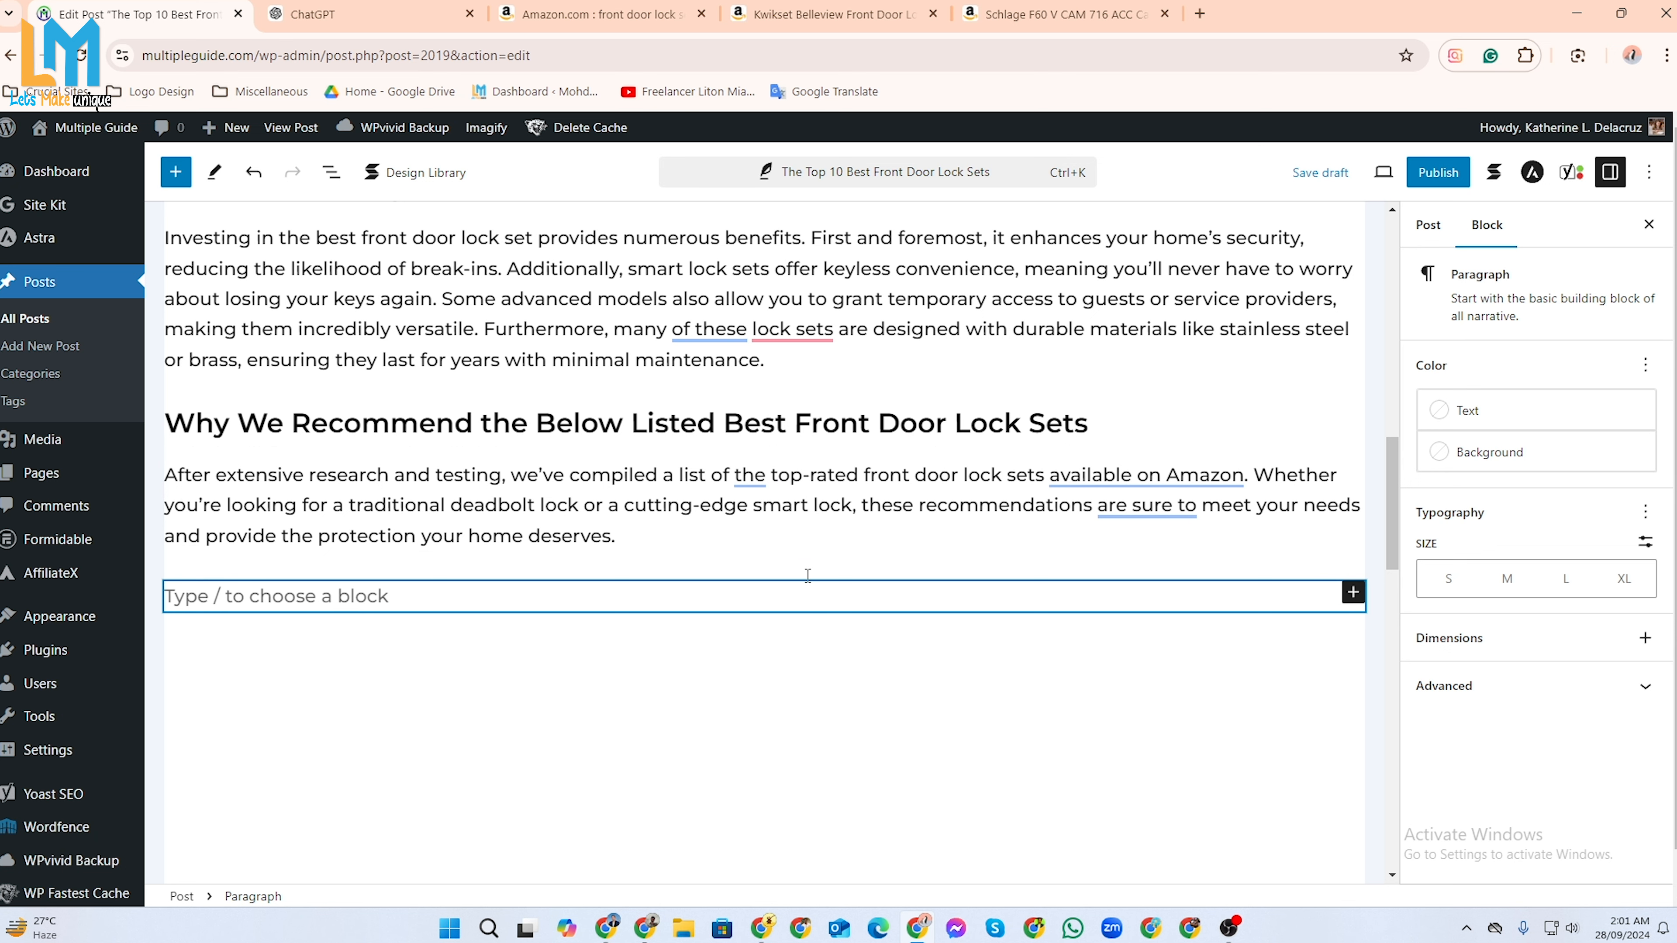
text(## 1)
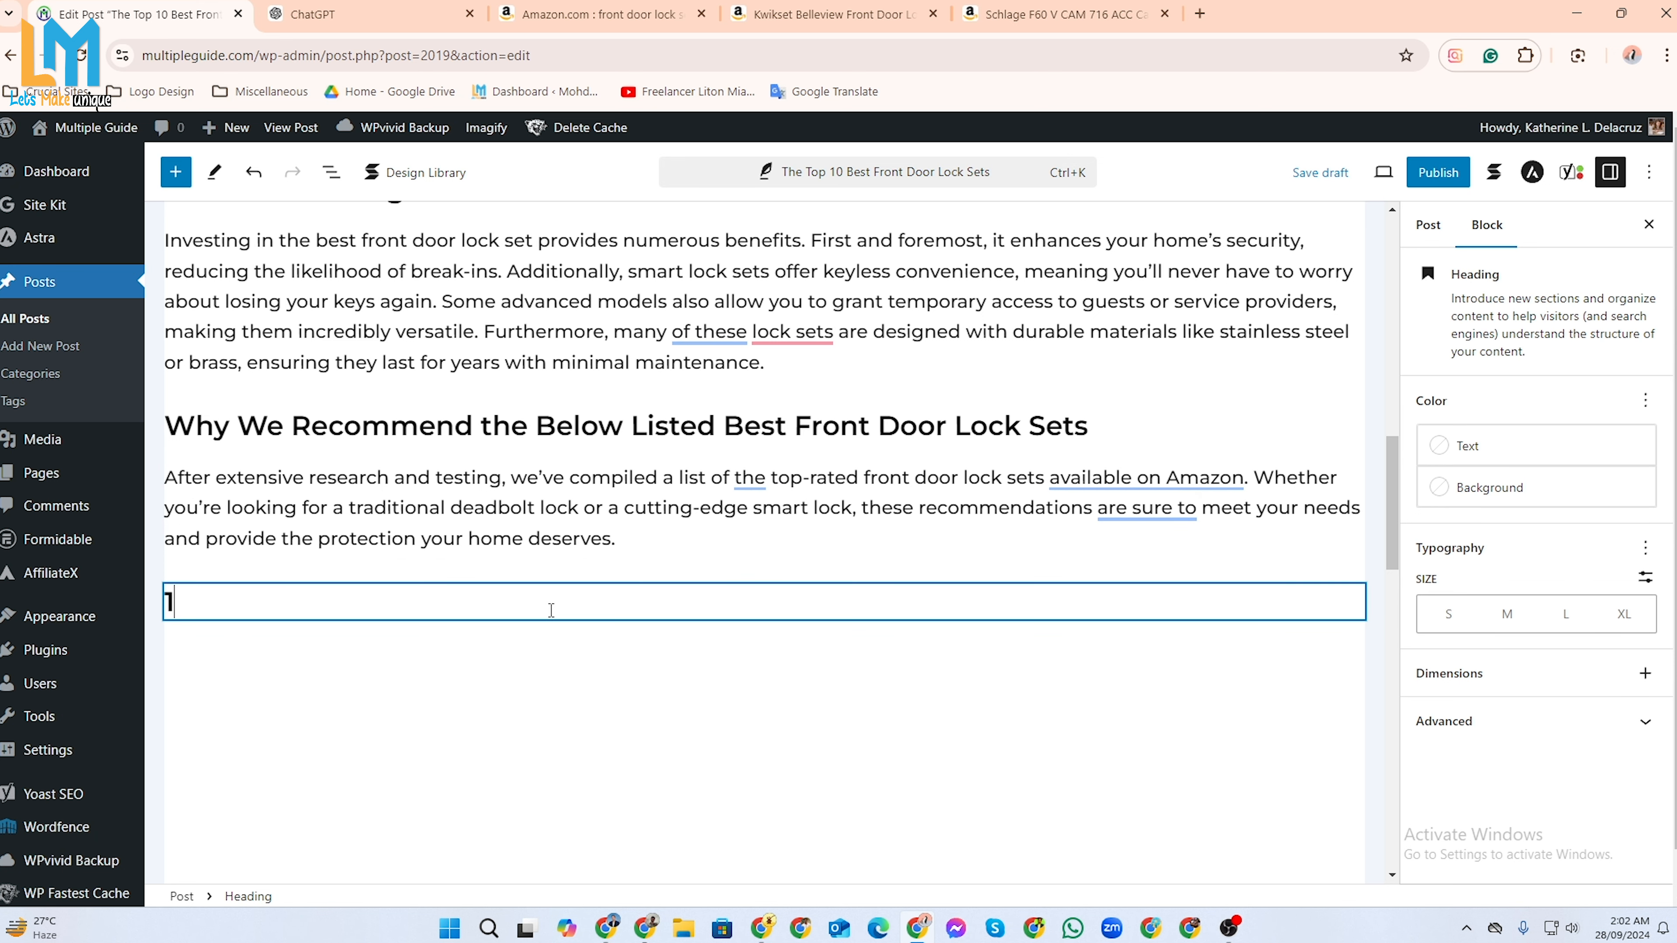
text(.)
key(ctrl+v)
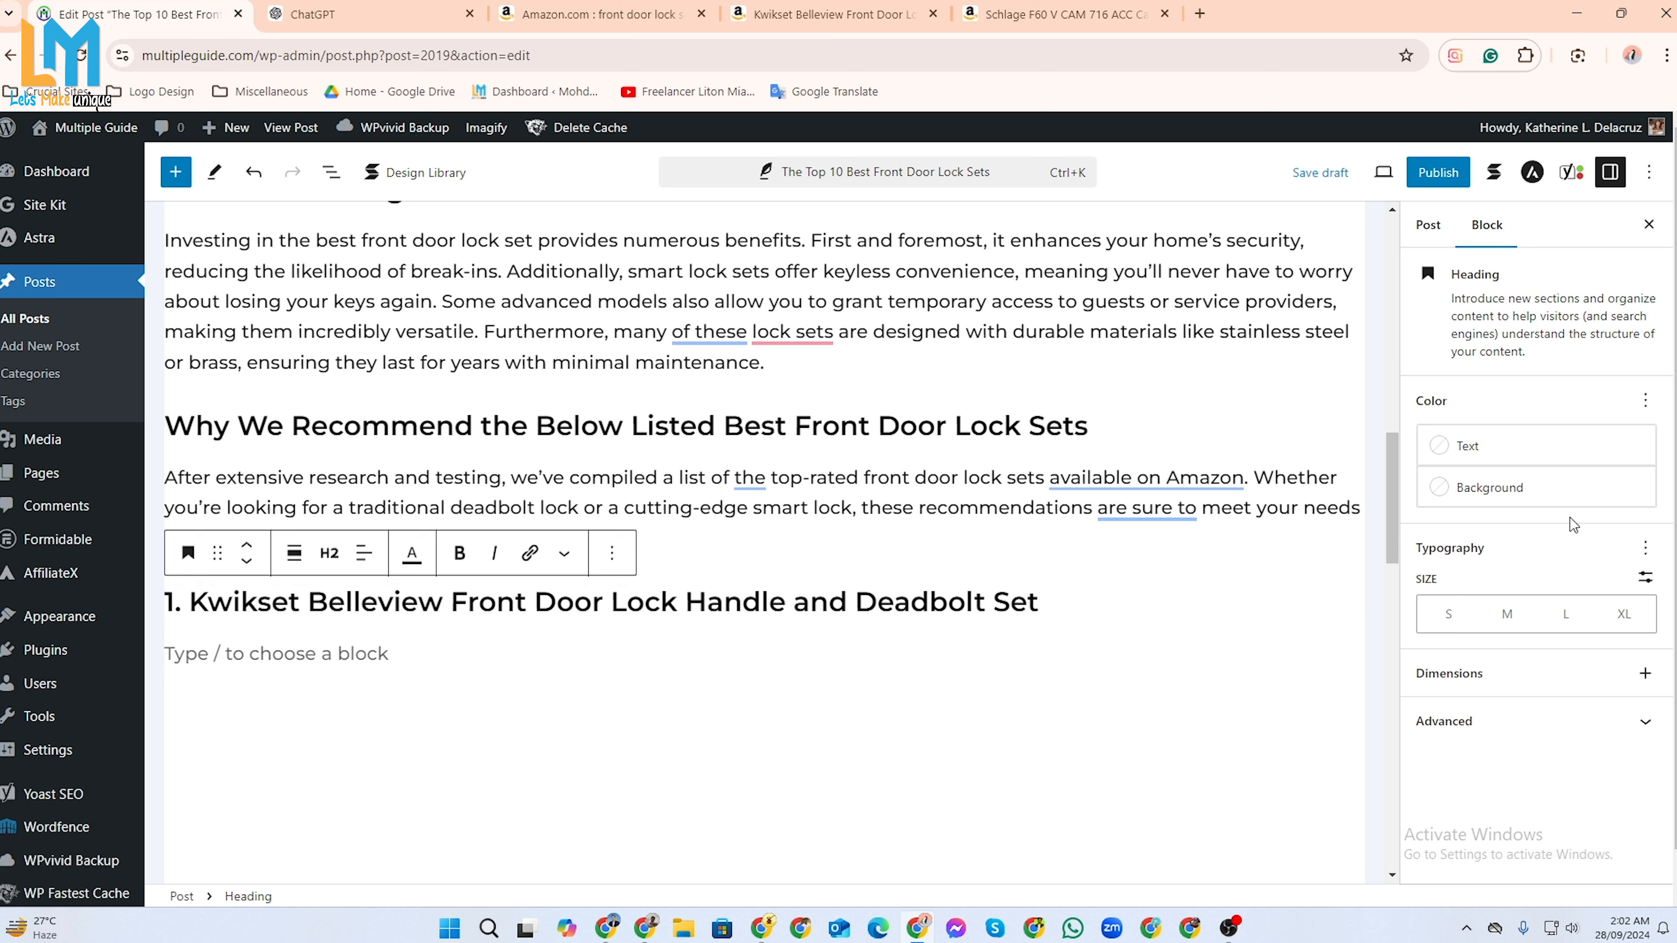
Give the numbered Kwikset Belleview heading a light blue background from the default colors.
click(1584, 488)
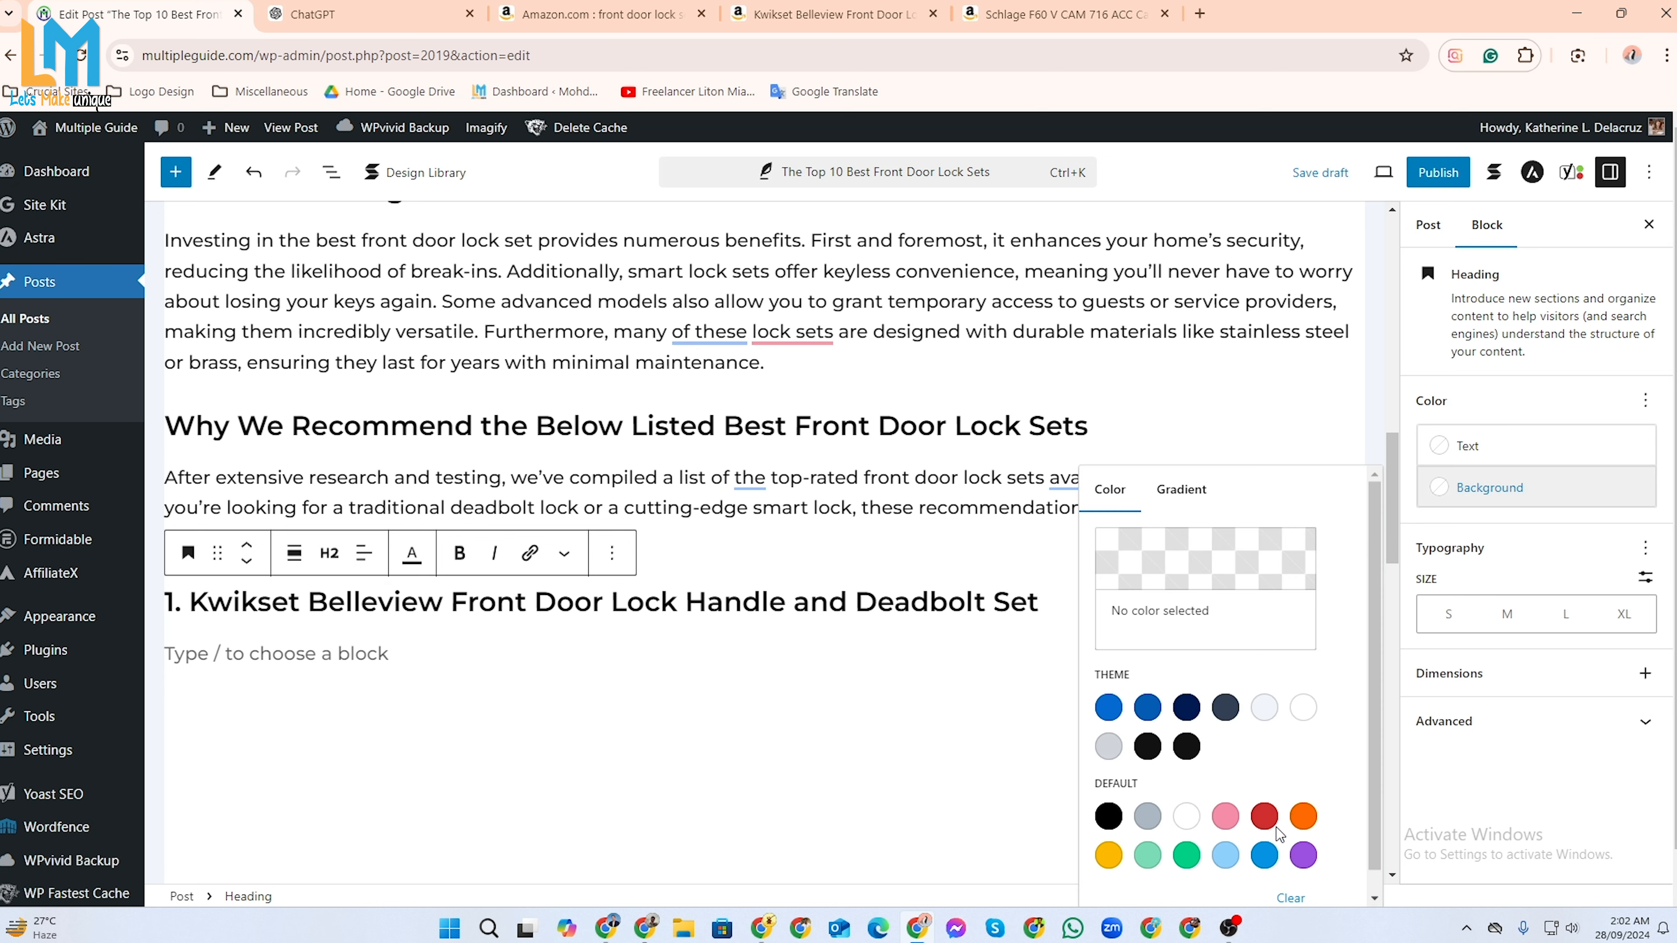
scroll(1268, 822, down, 1)
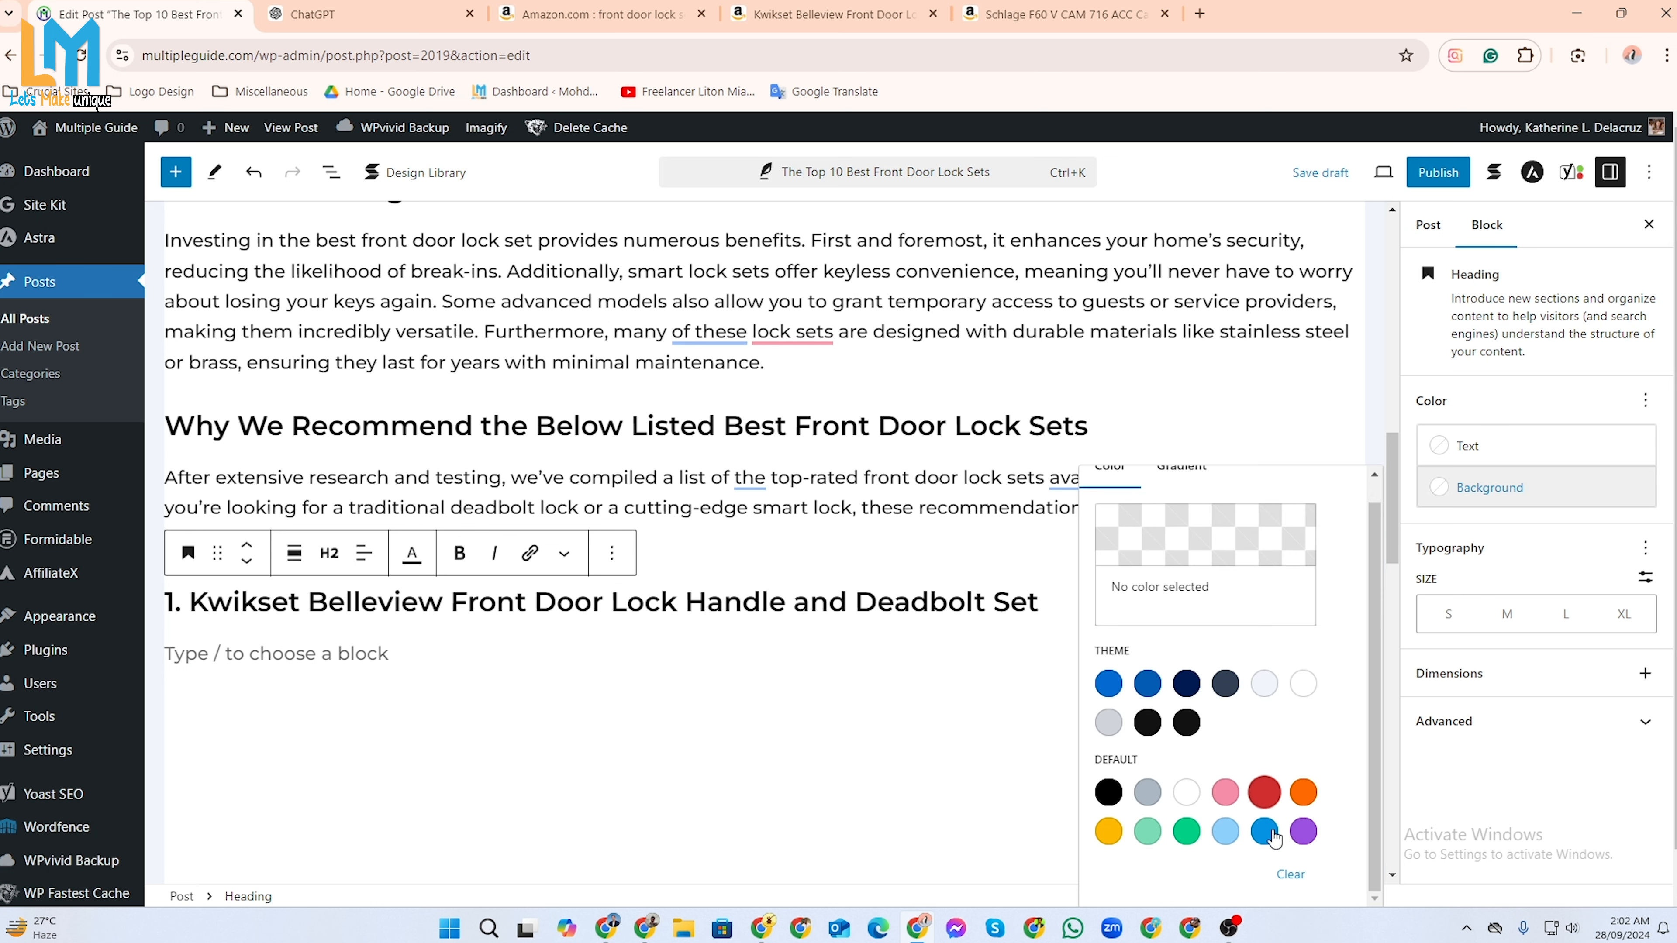
click(1225, 834)
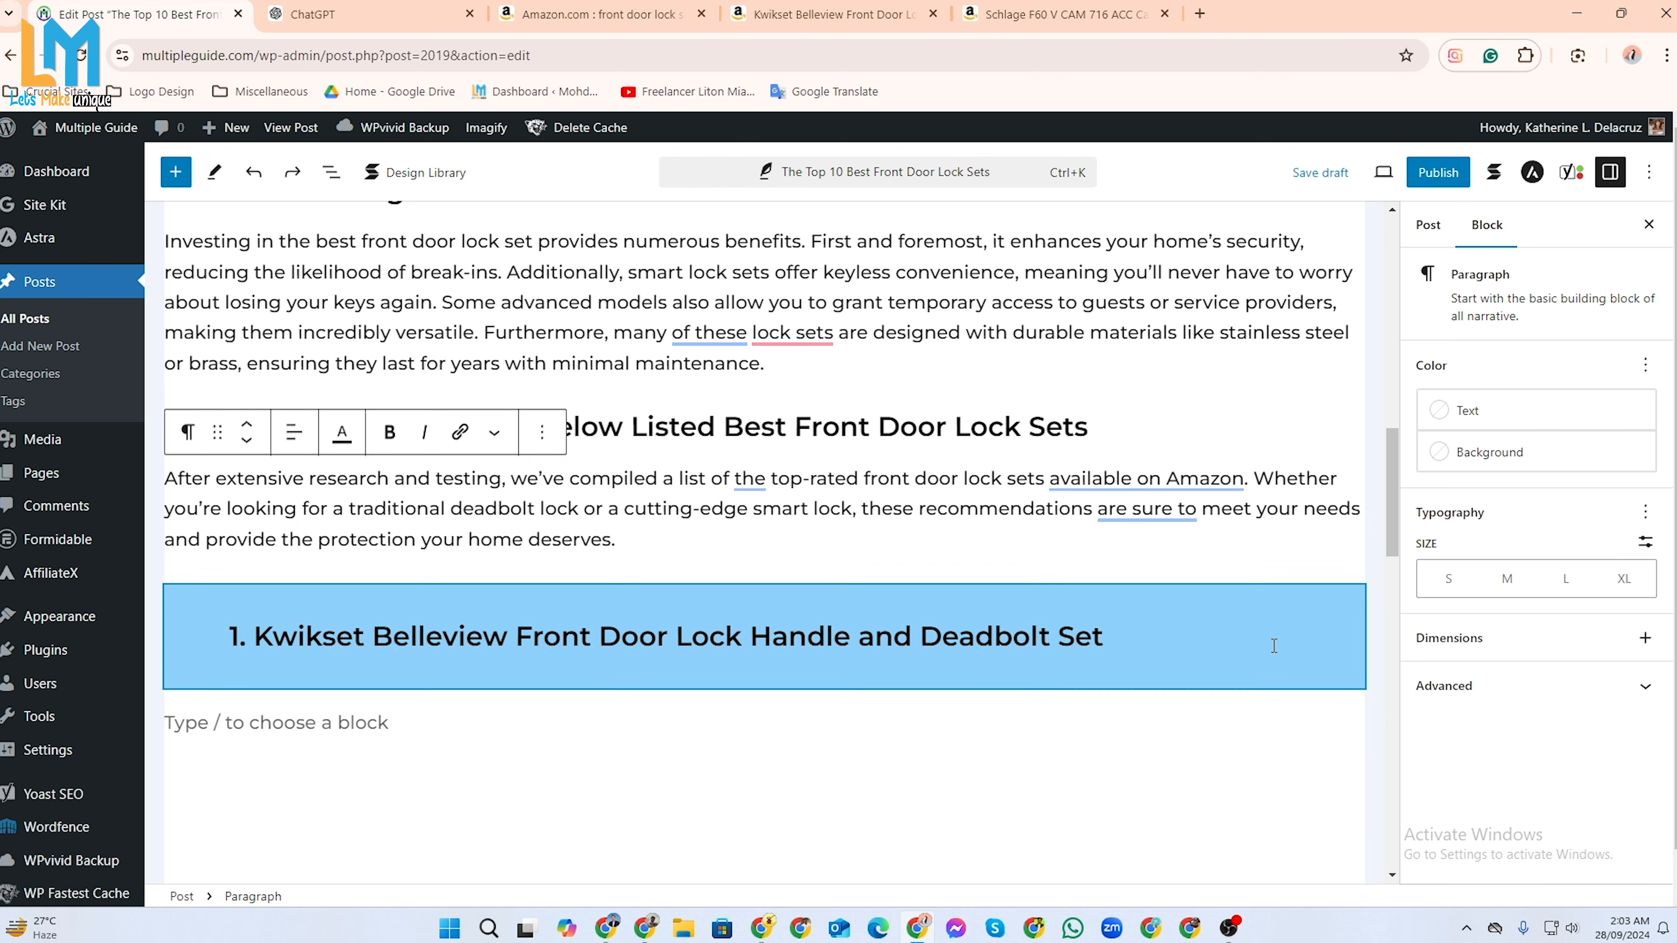
Enable the line height setting for the Kwikset Belleview heading and set it to 0.5.
click(1275, 645)
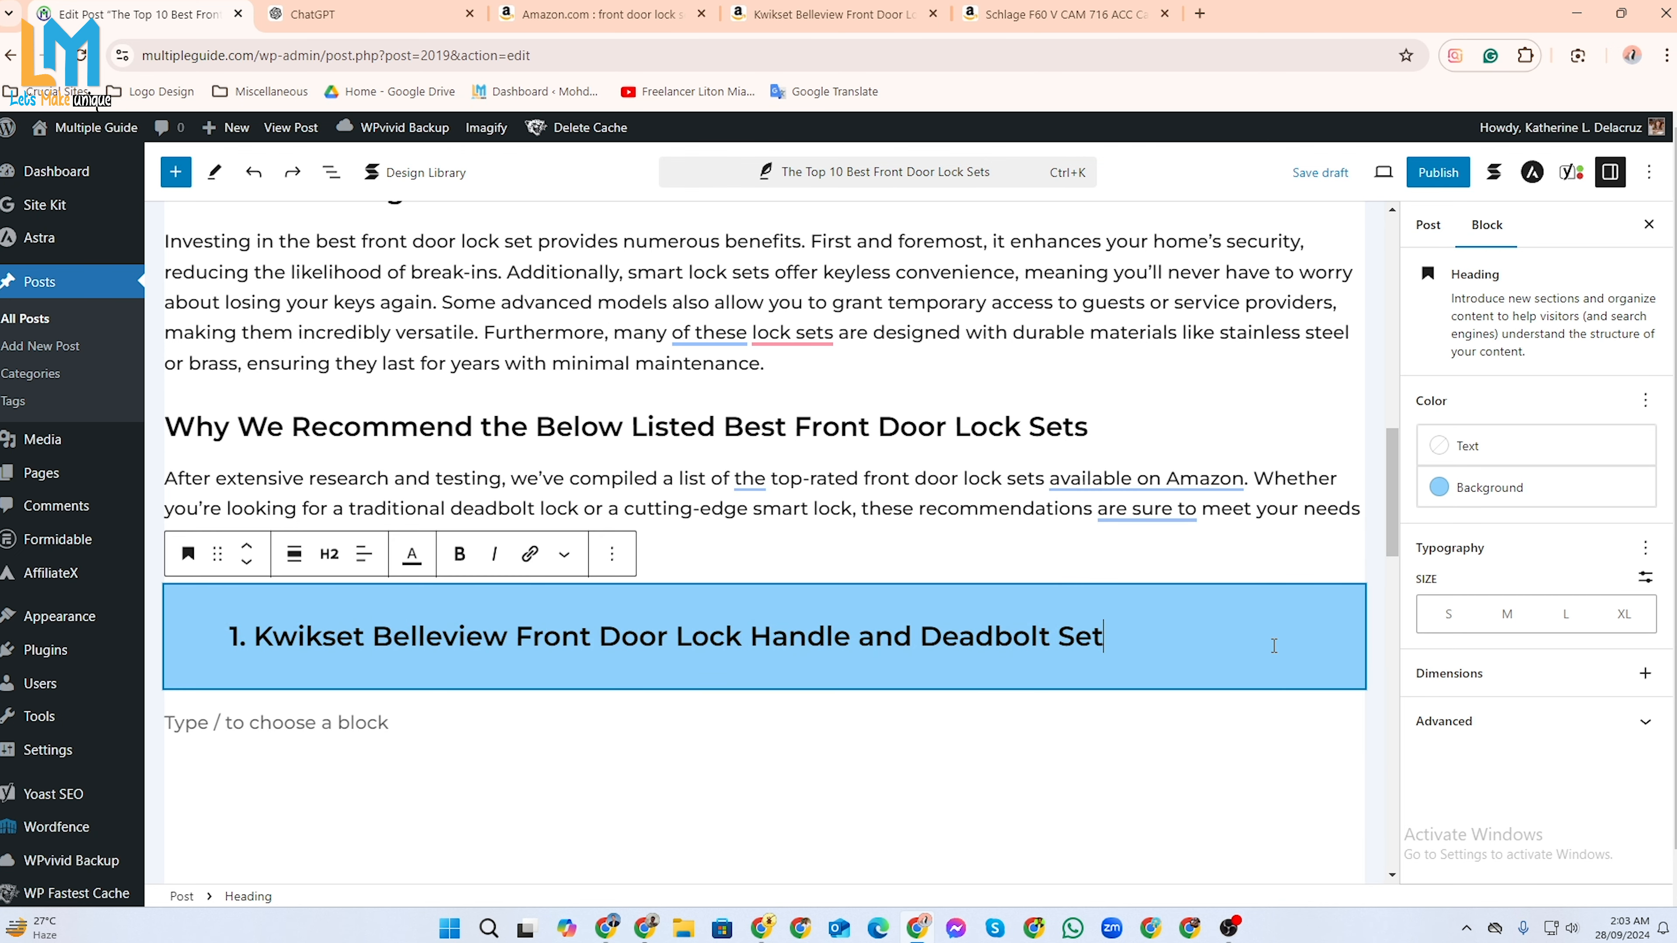
click(1651, 550)
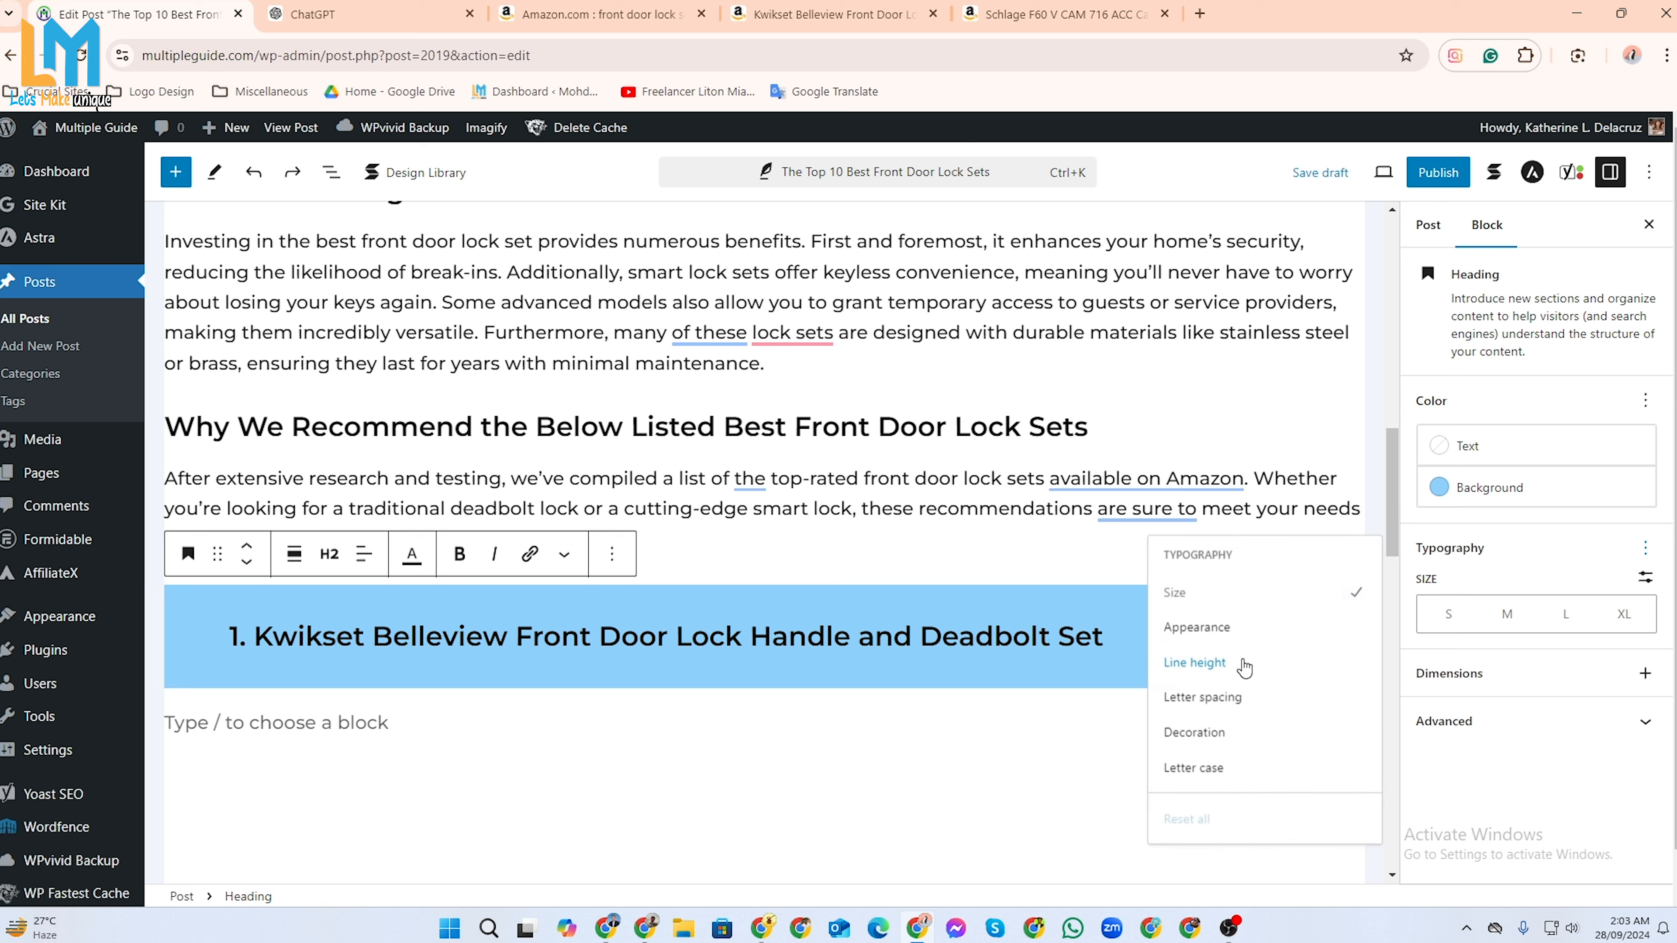
click(1245, 665)
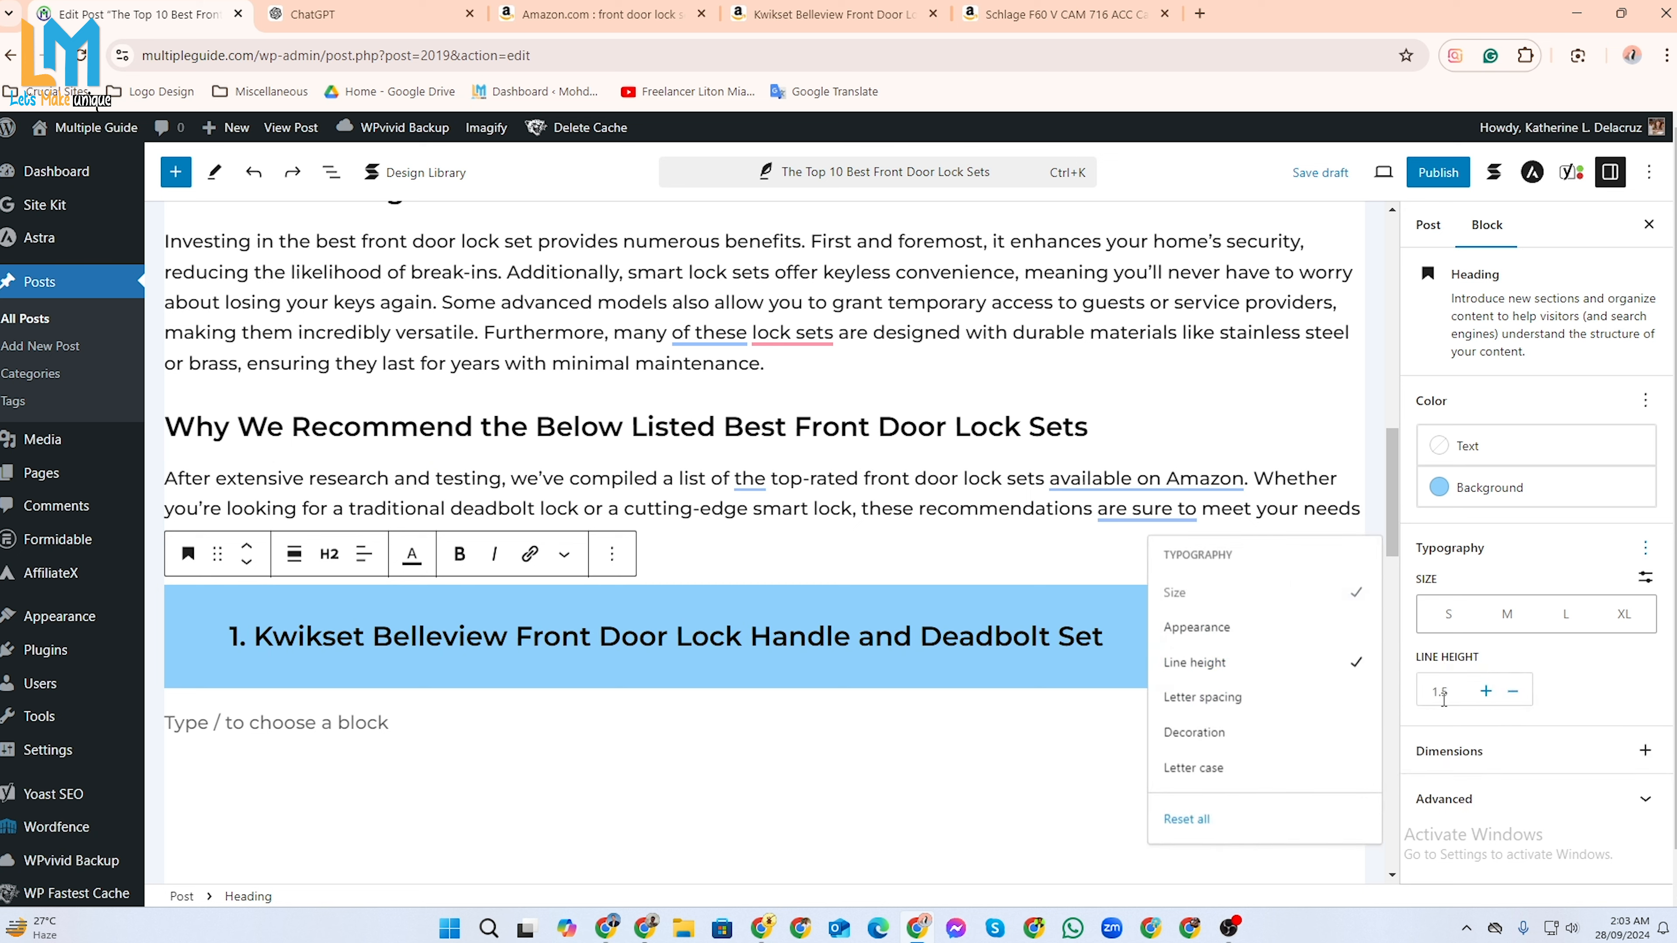
click(1467, 693)
click(1512, 692)
click(1512, 692)
click(1512, 692)
click(1512, 692)
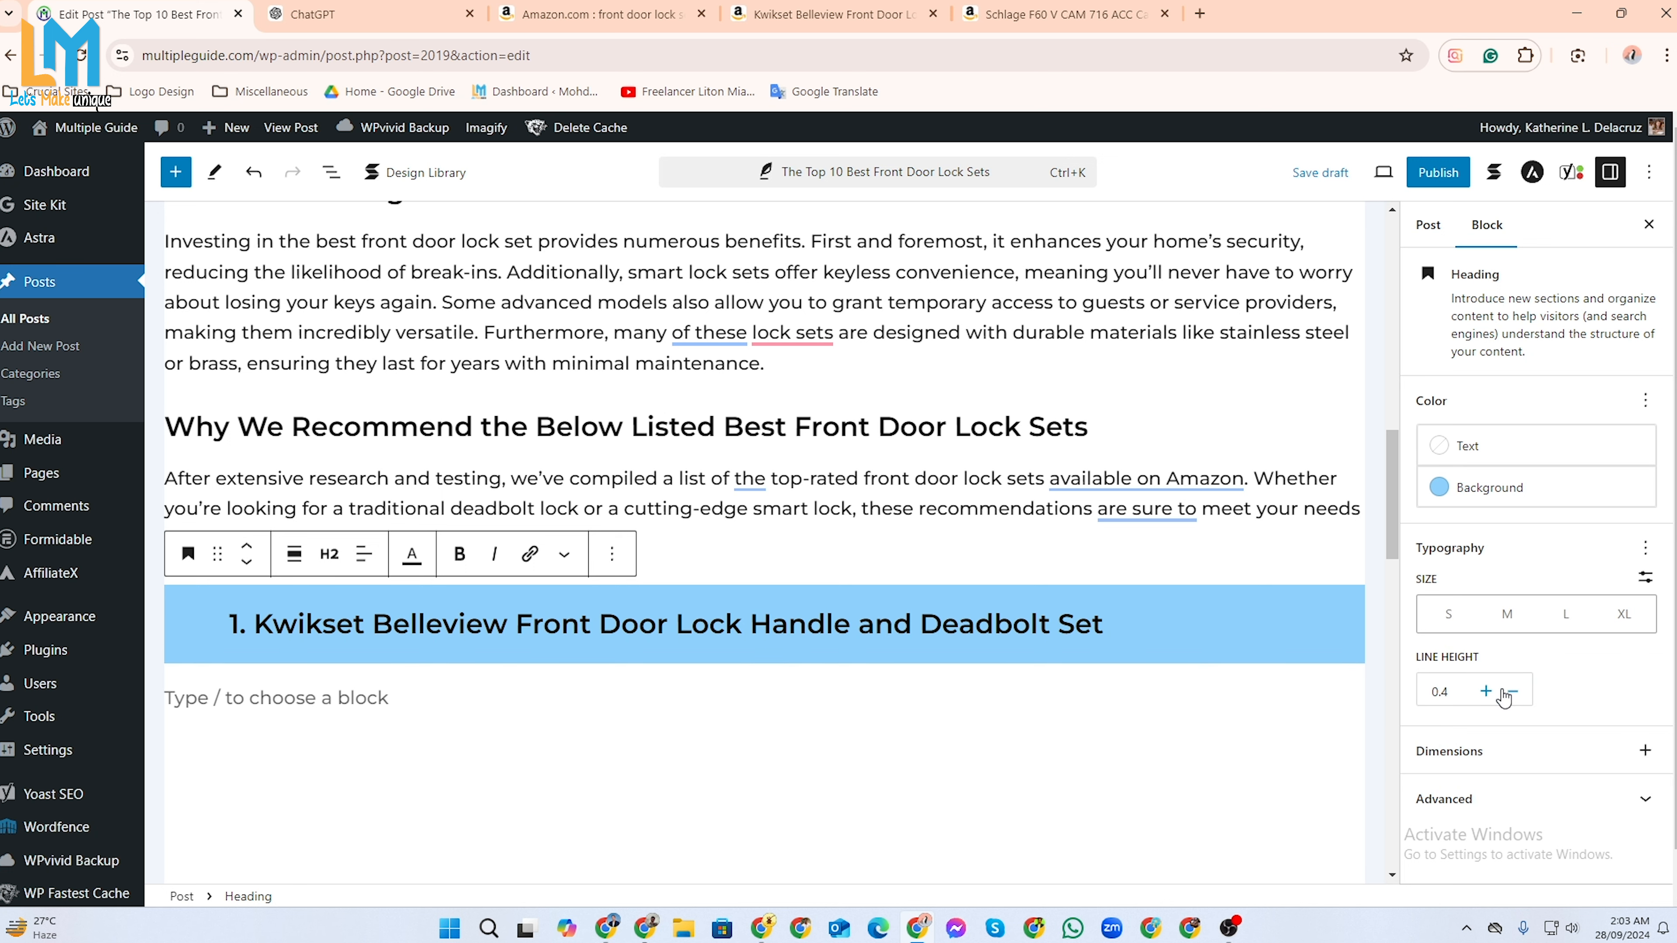
click(1486, 690)
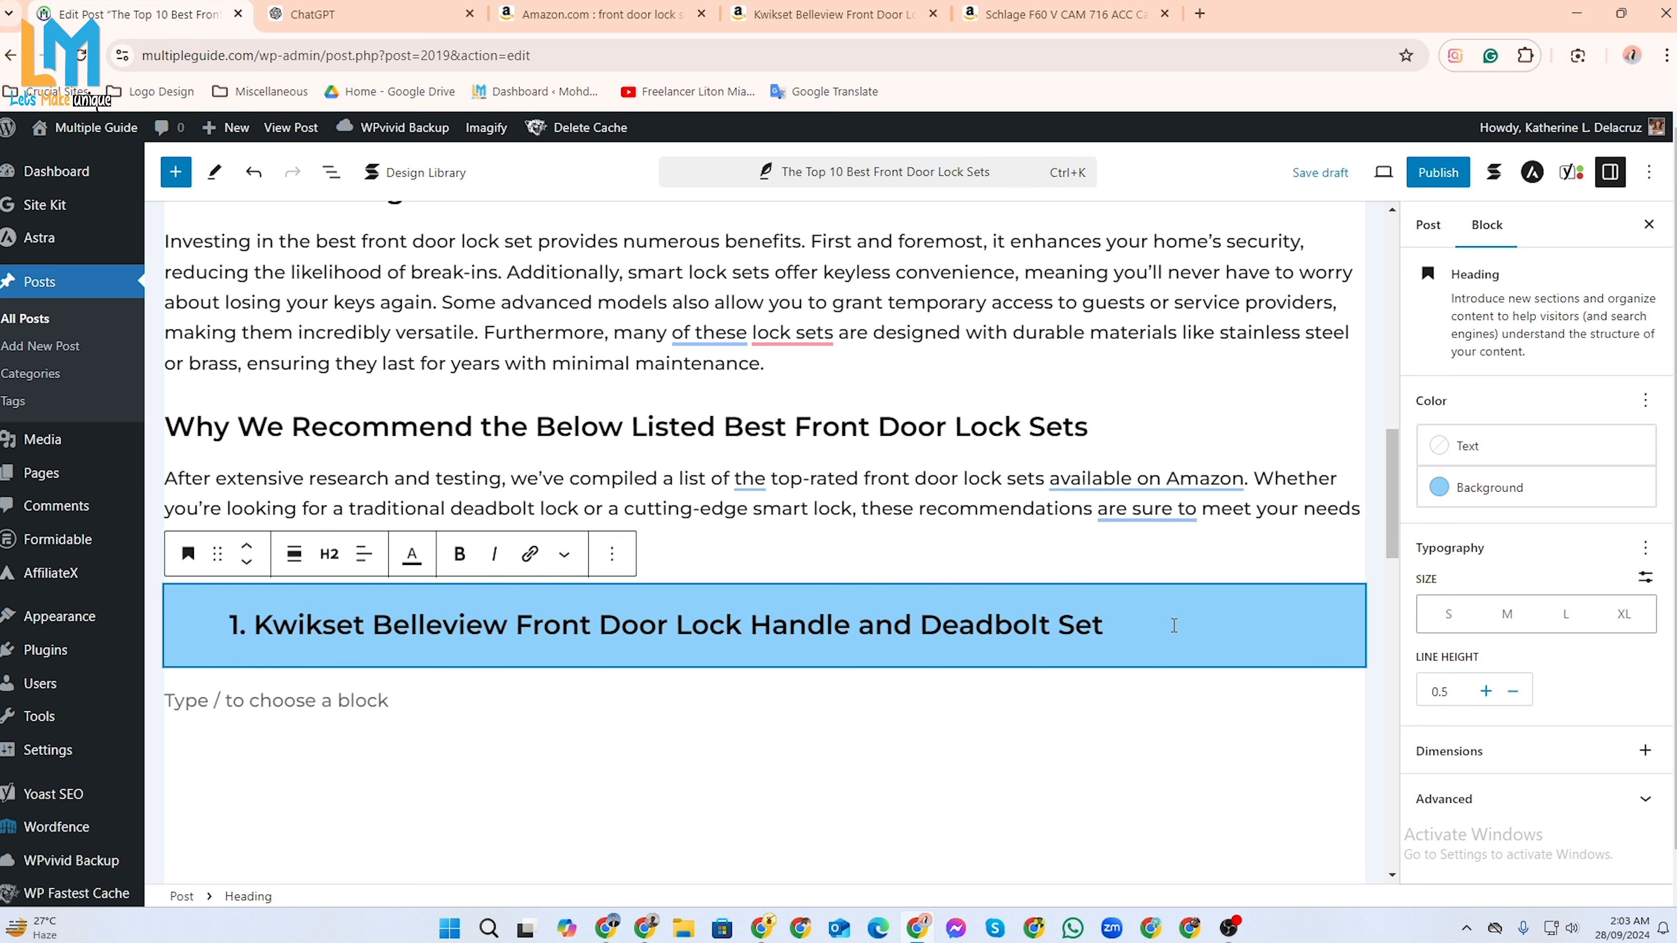
Insert an AffiliateX Single Product block directly below the Kwikset Belleview heading.
key(Return)
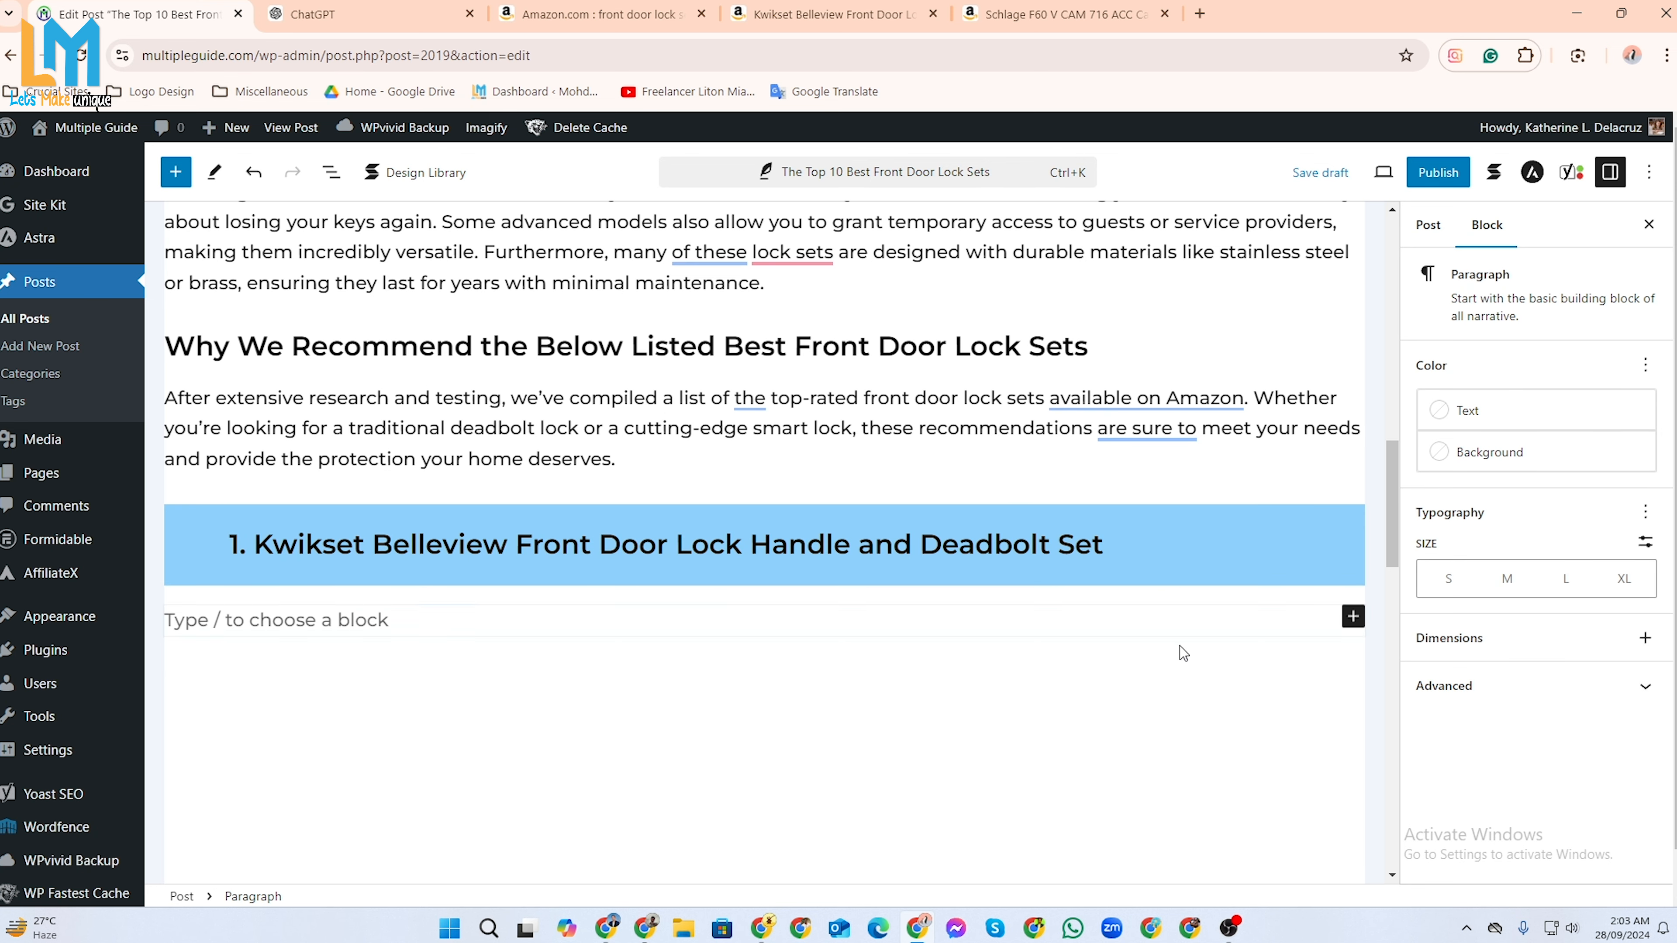
click(1353, 620)
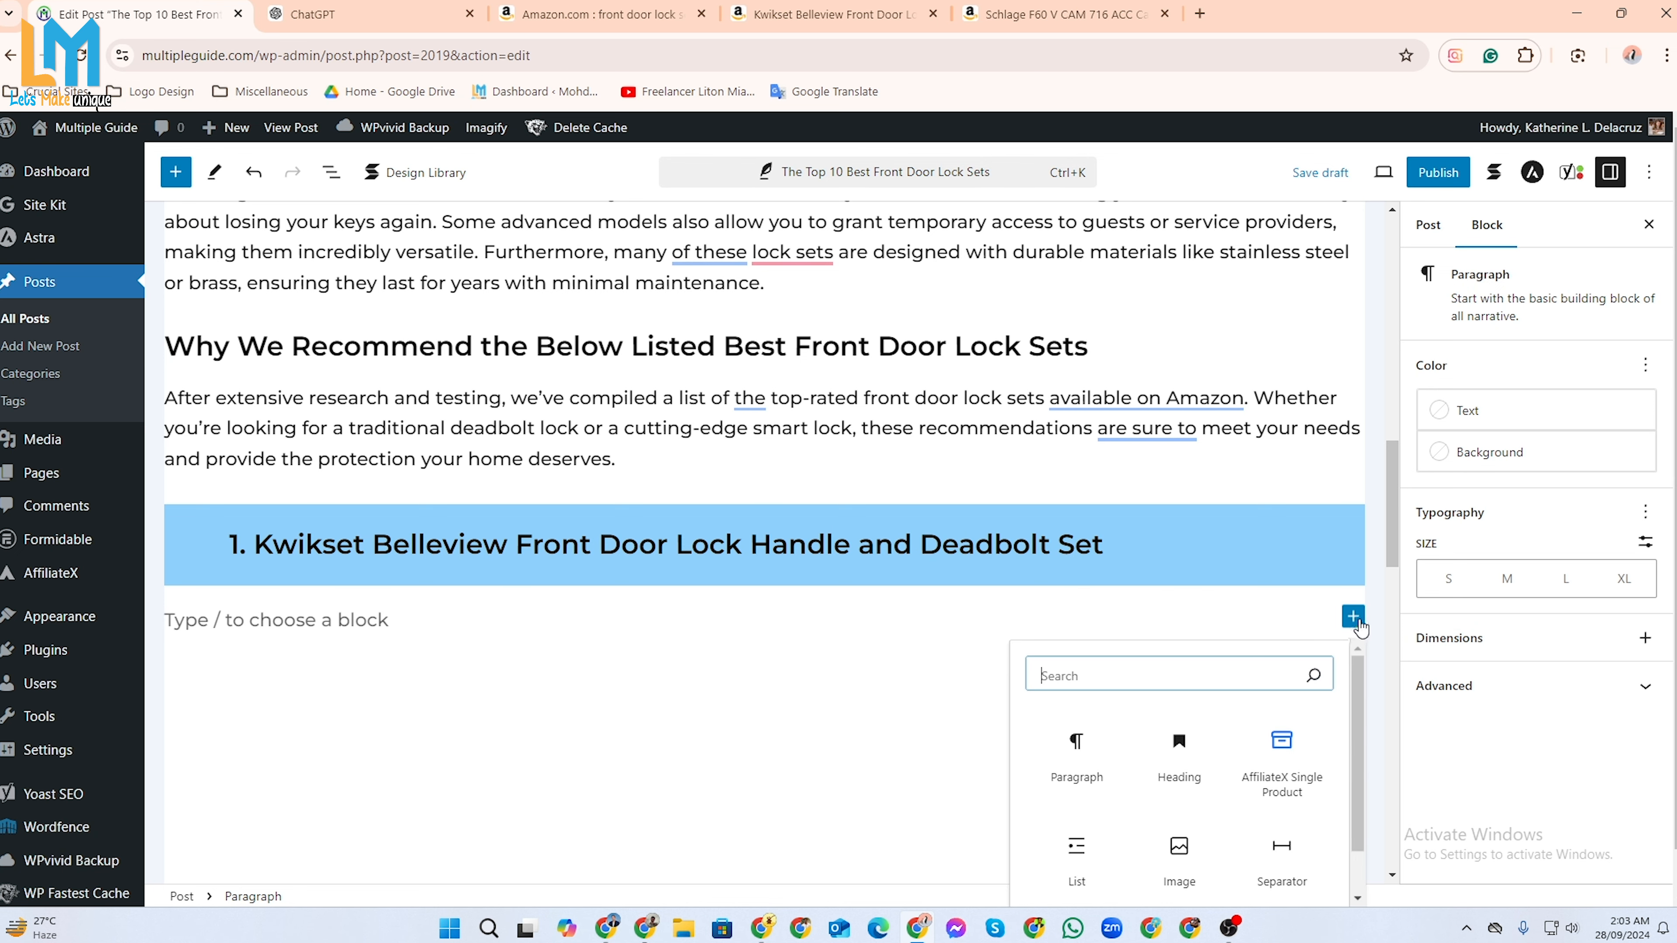
scroll(1384, 648, down, 3)
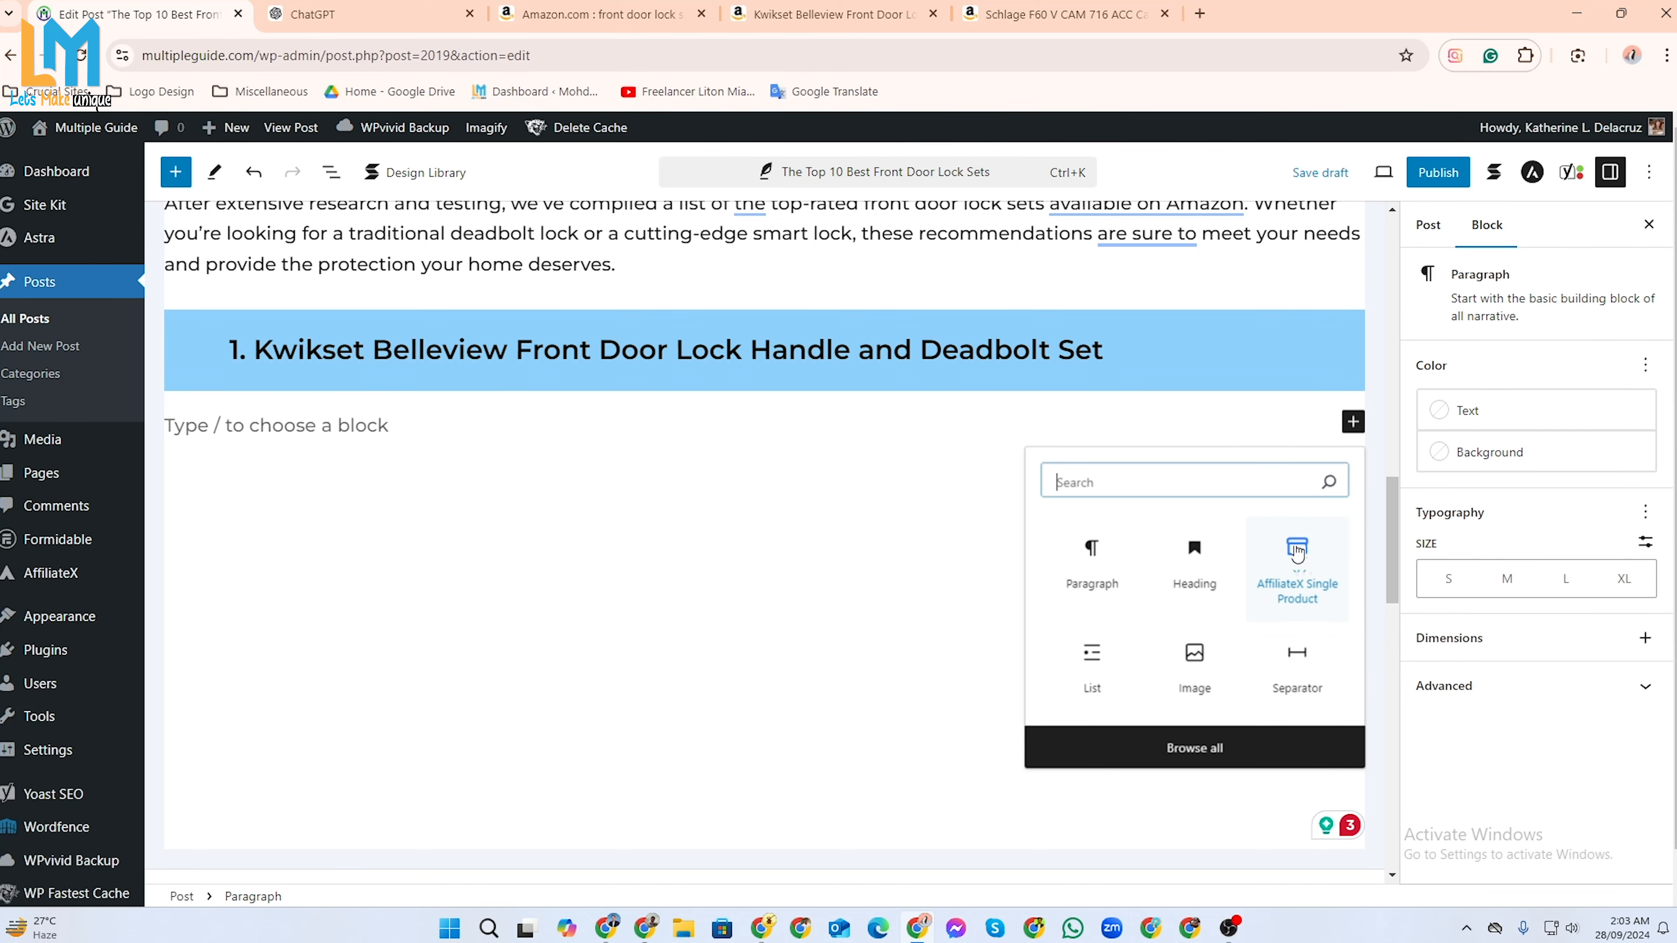
click(1298, 562)
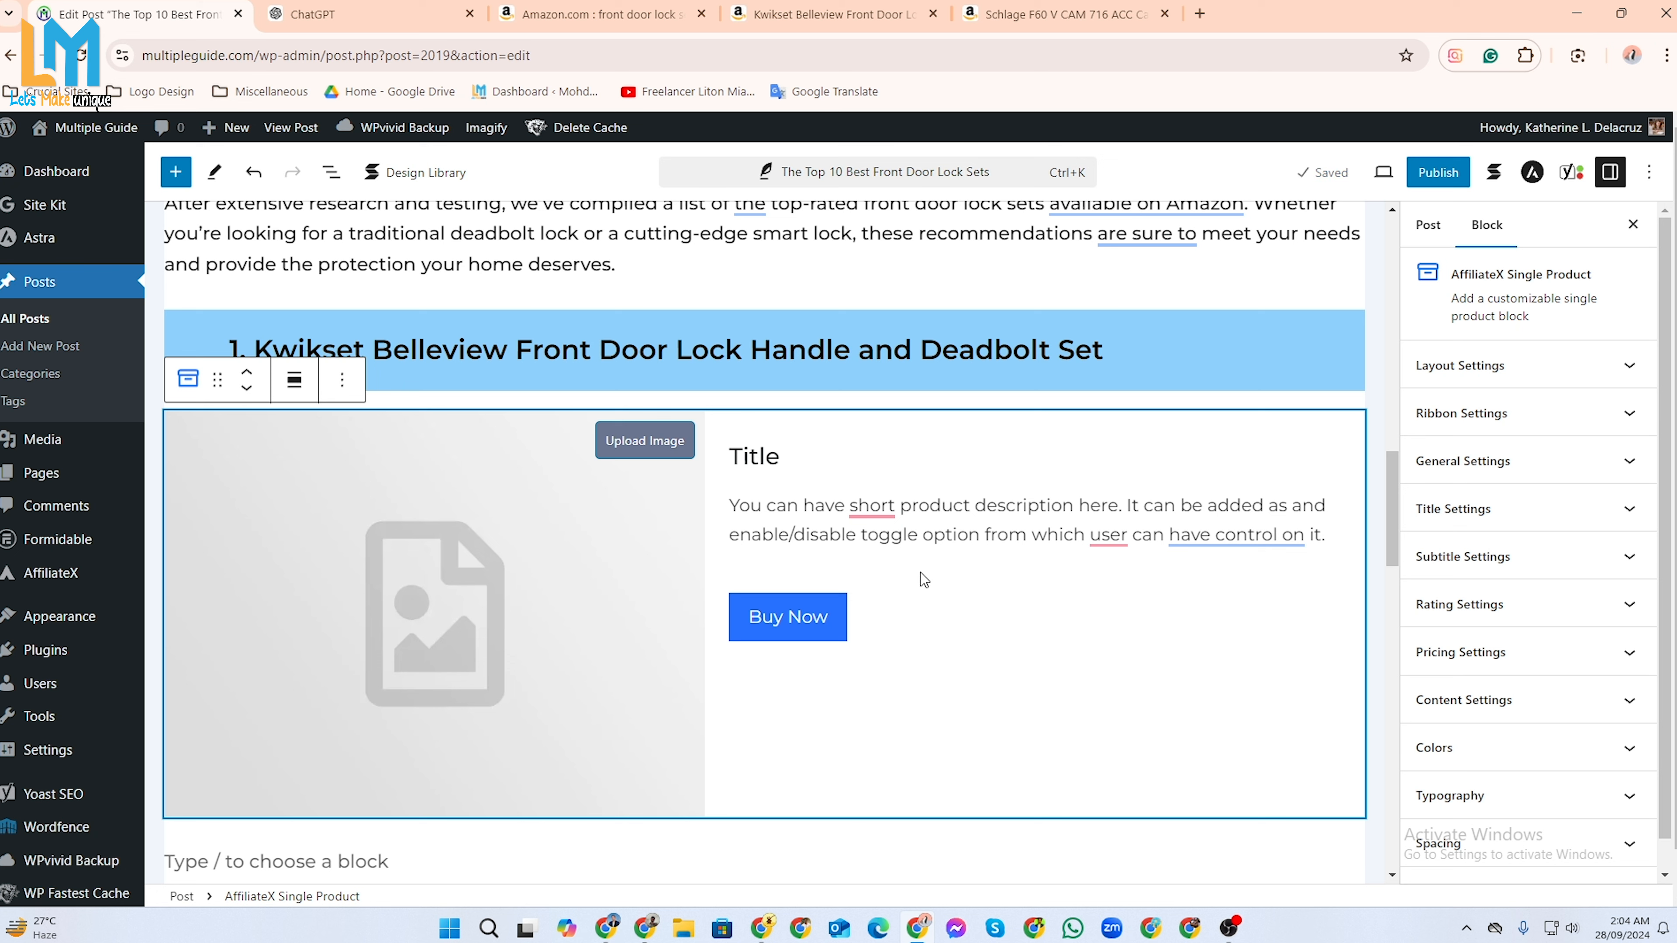
click(874, 479)
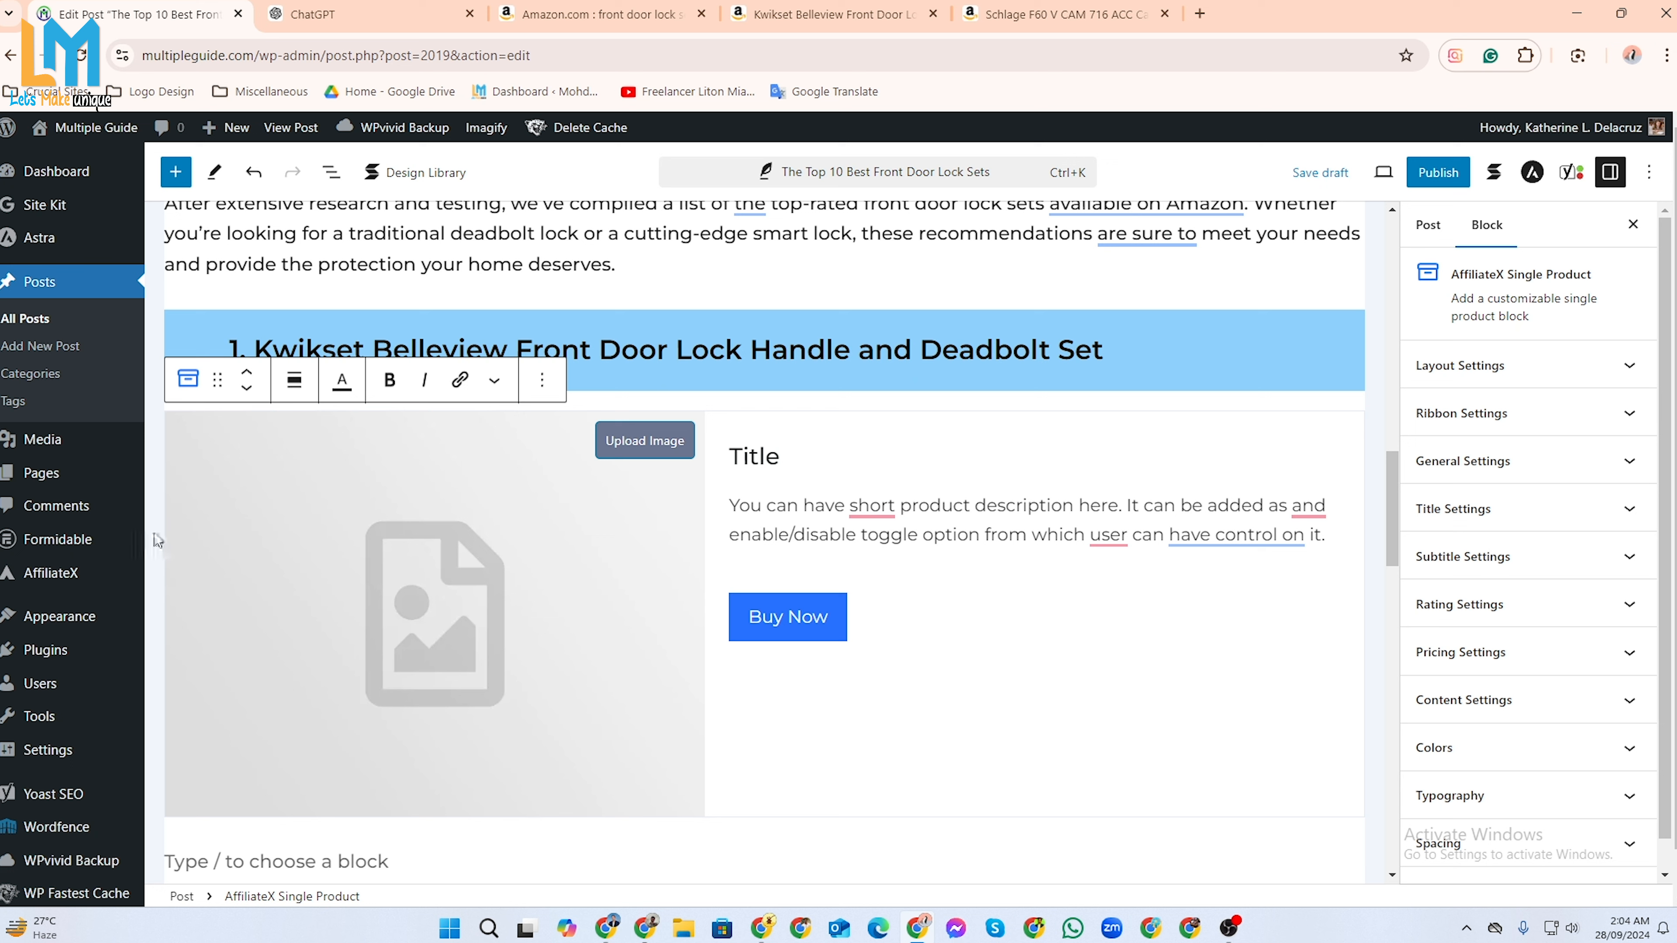
mouse_move(72, 577)
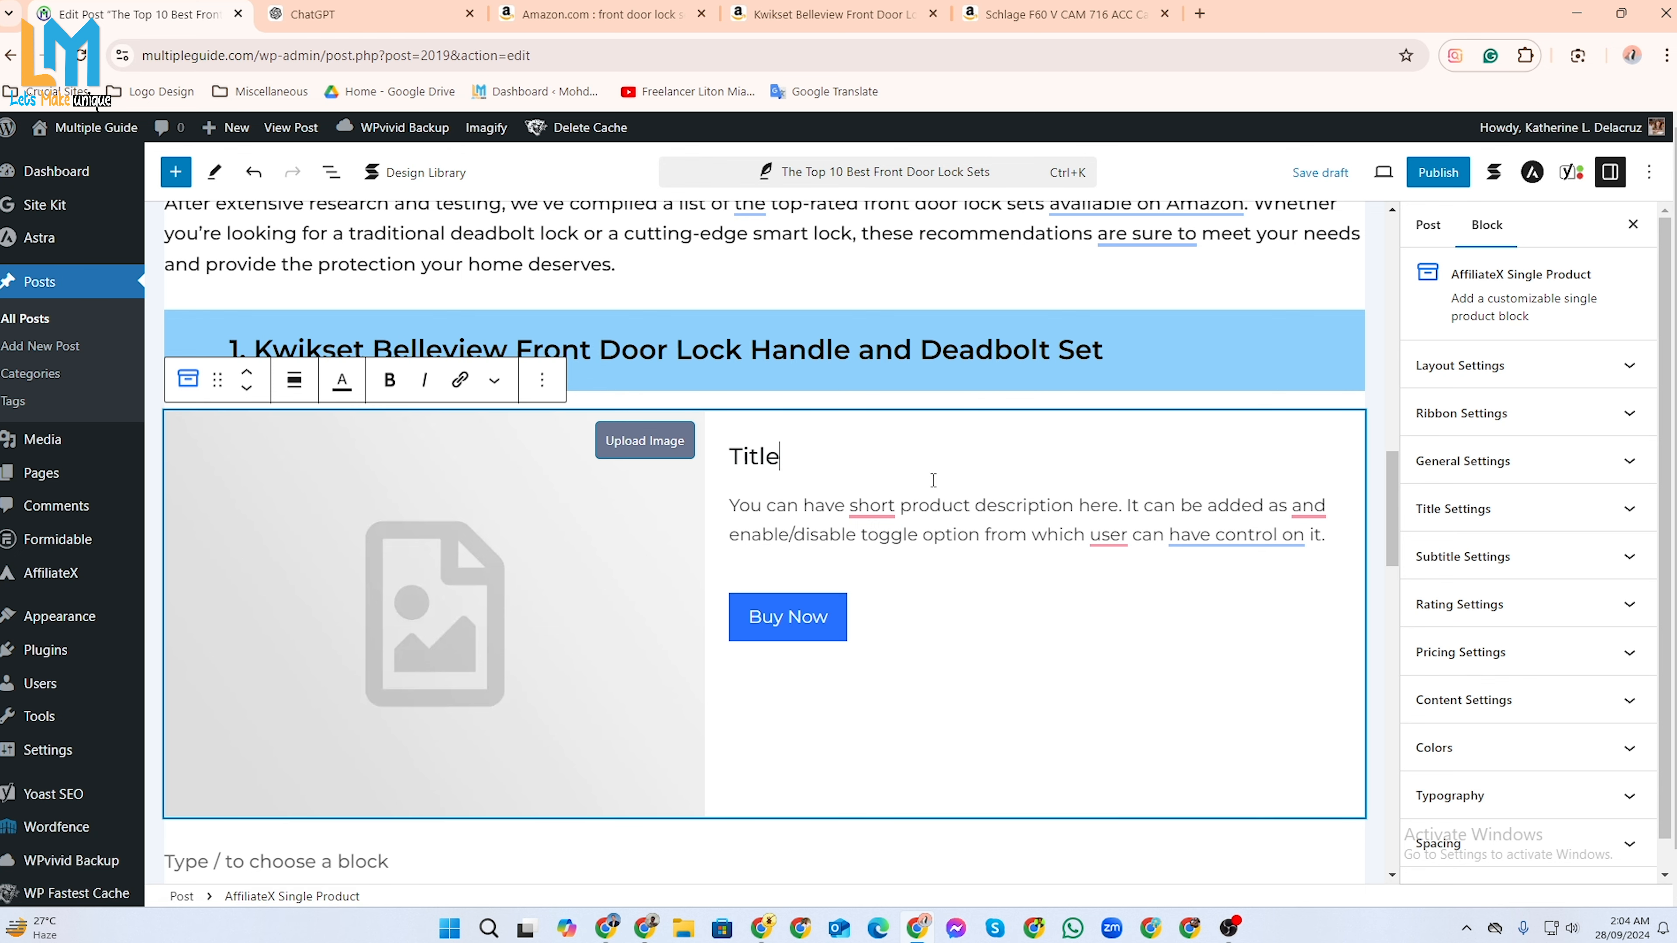
click(1186, 350)
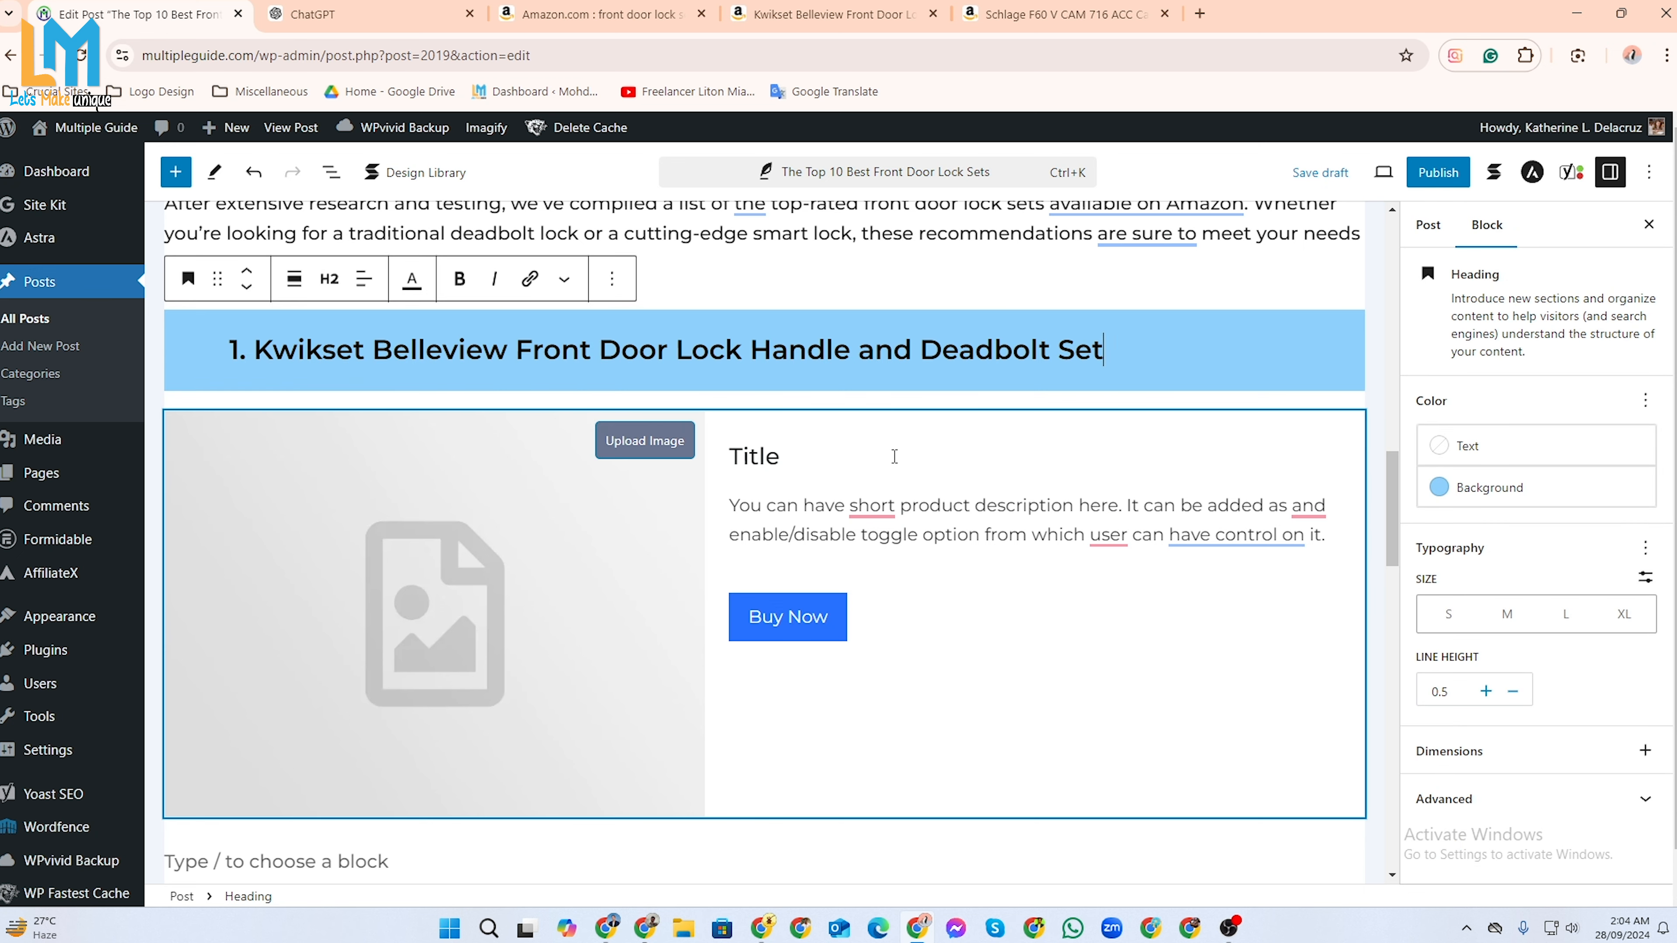
click(894, 456)
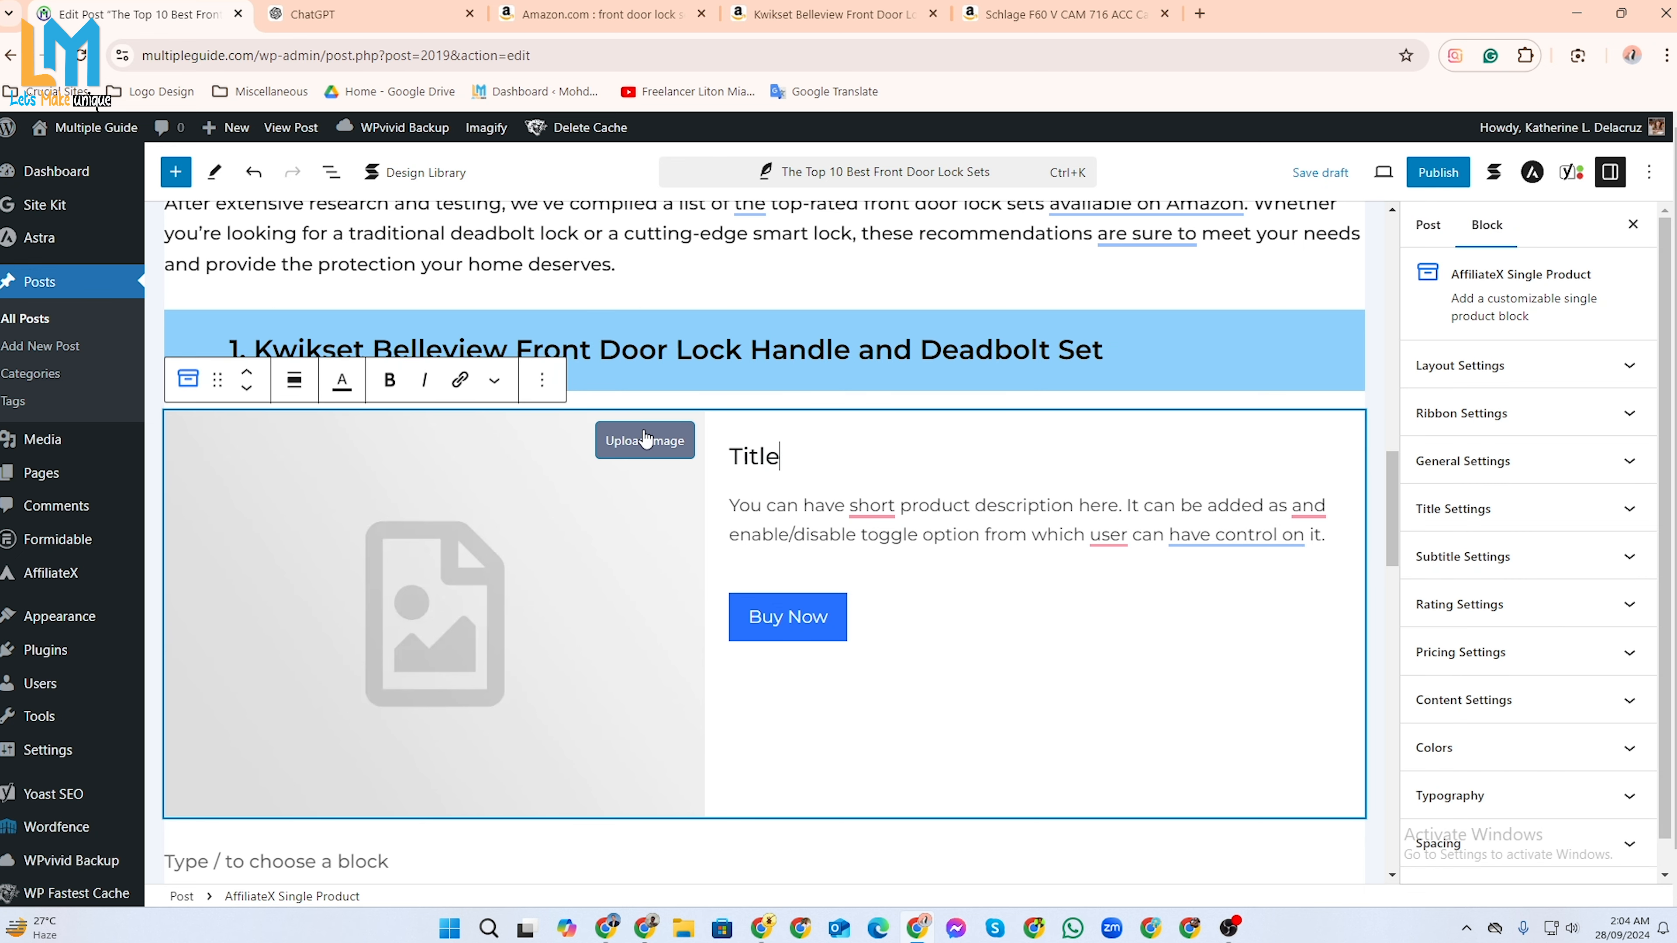
click(652, 448)
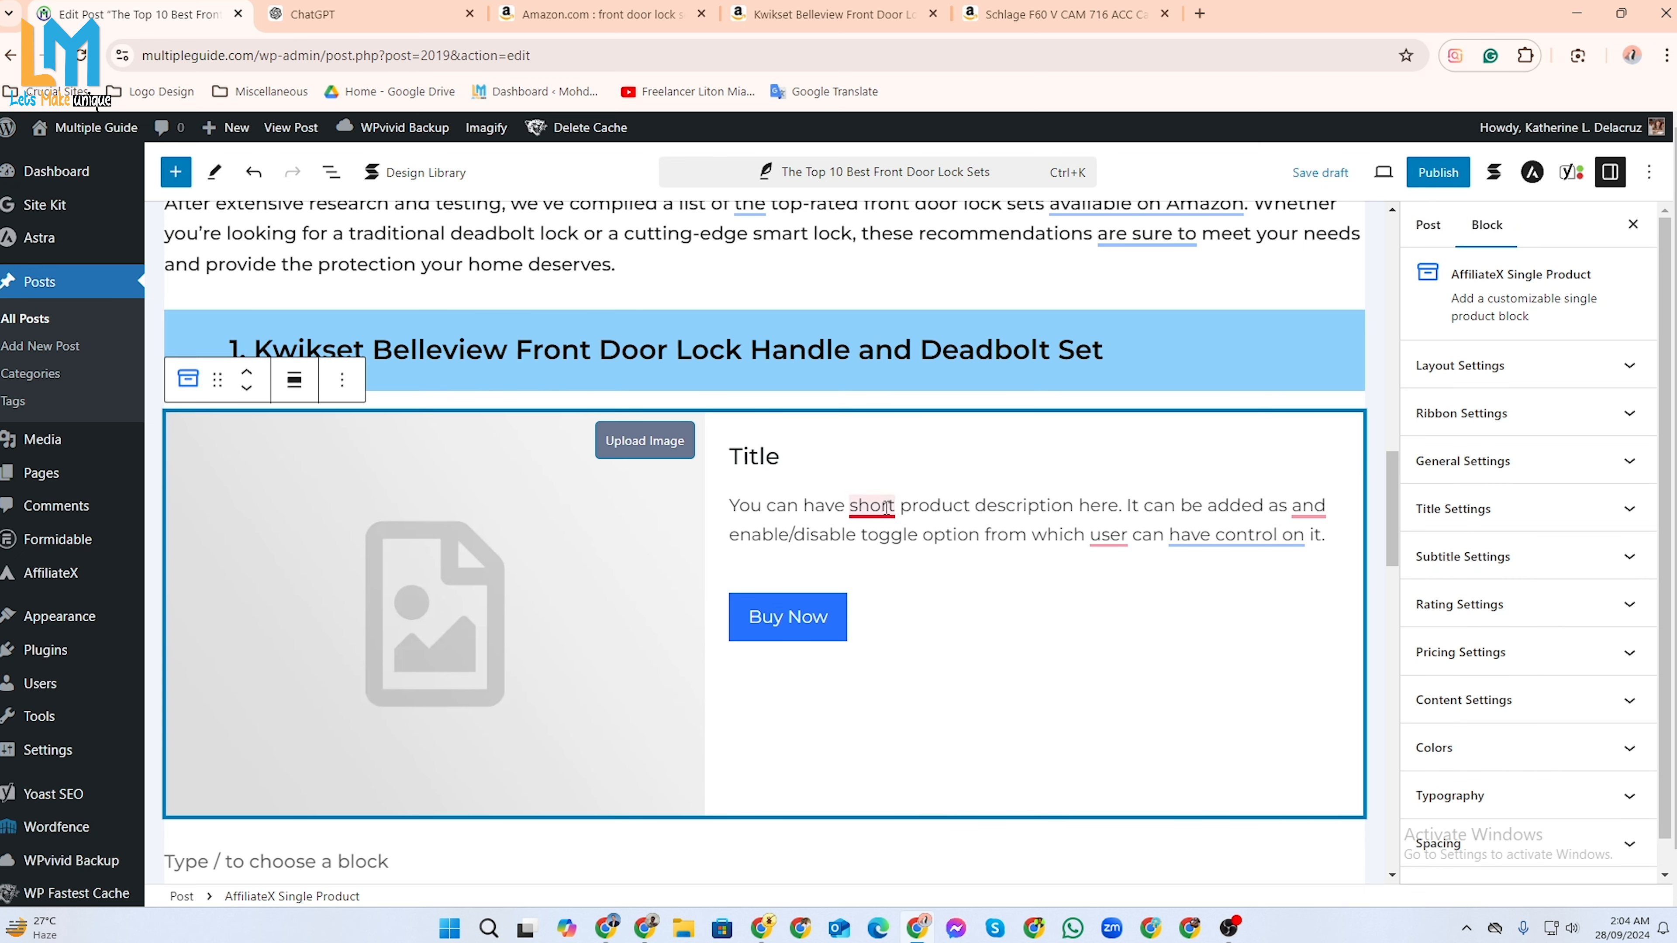
mouse_move(885, 508)
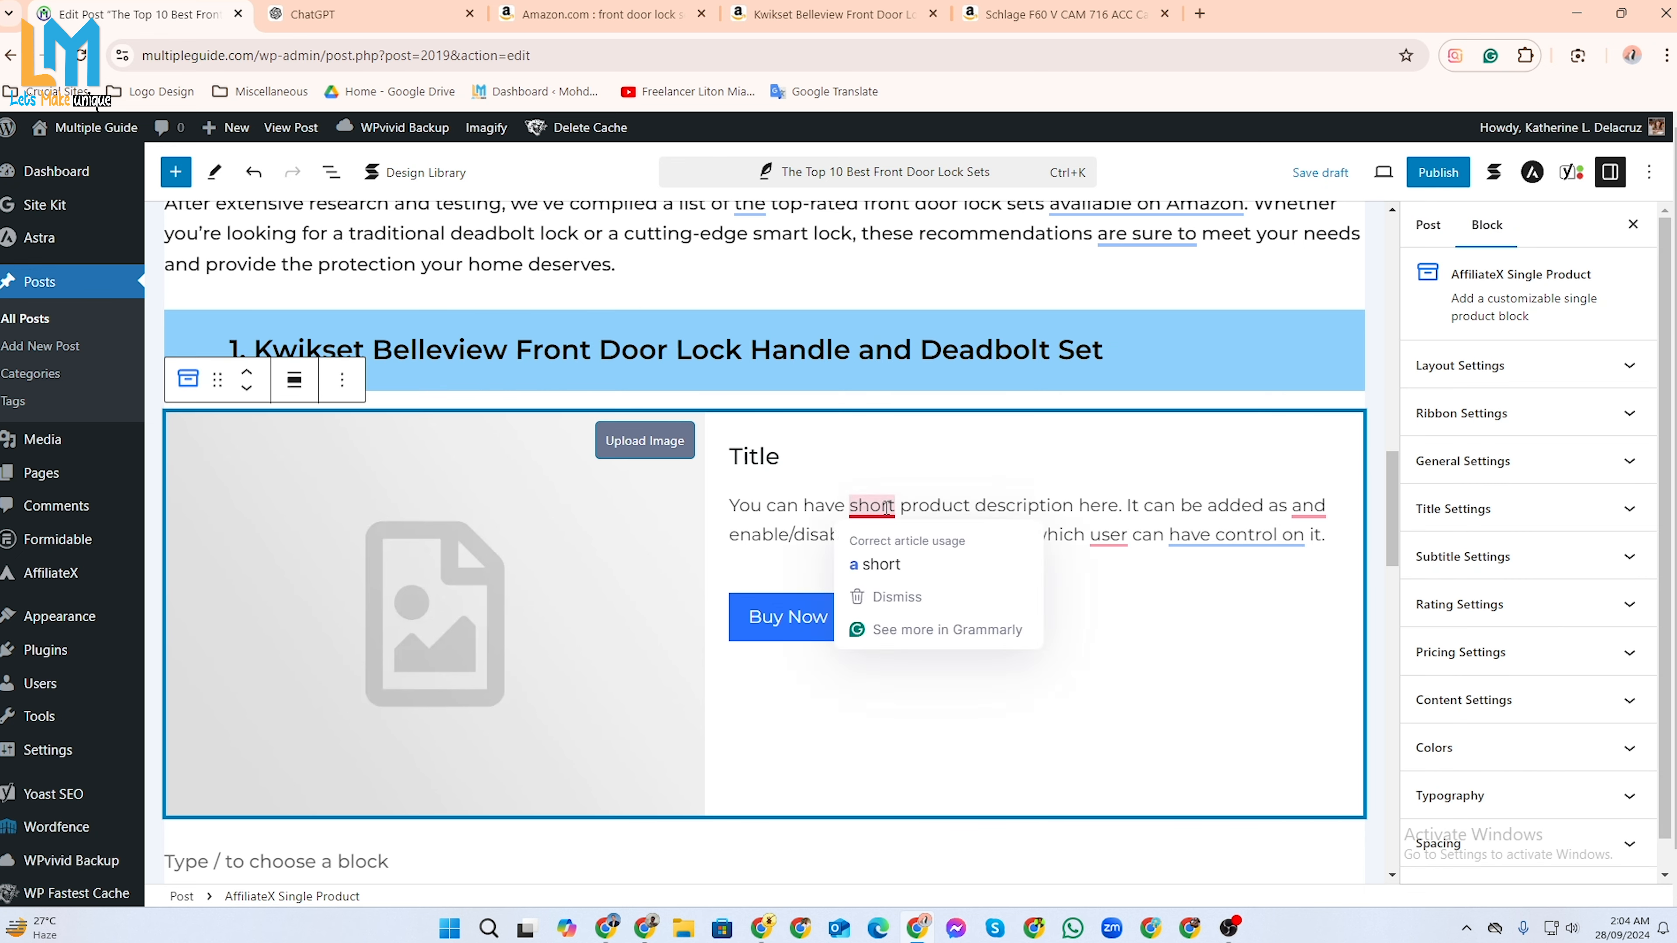
click(914, 351)
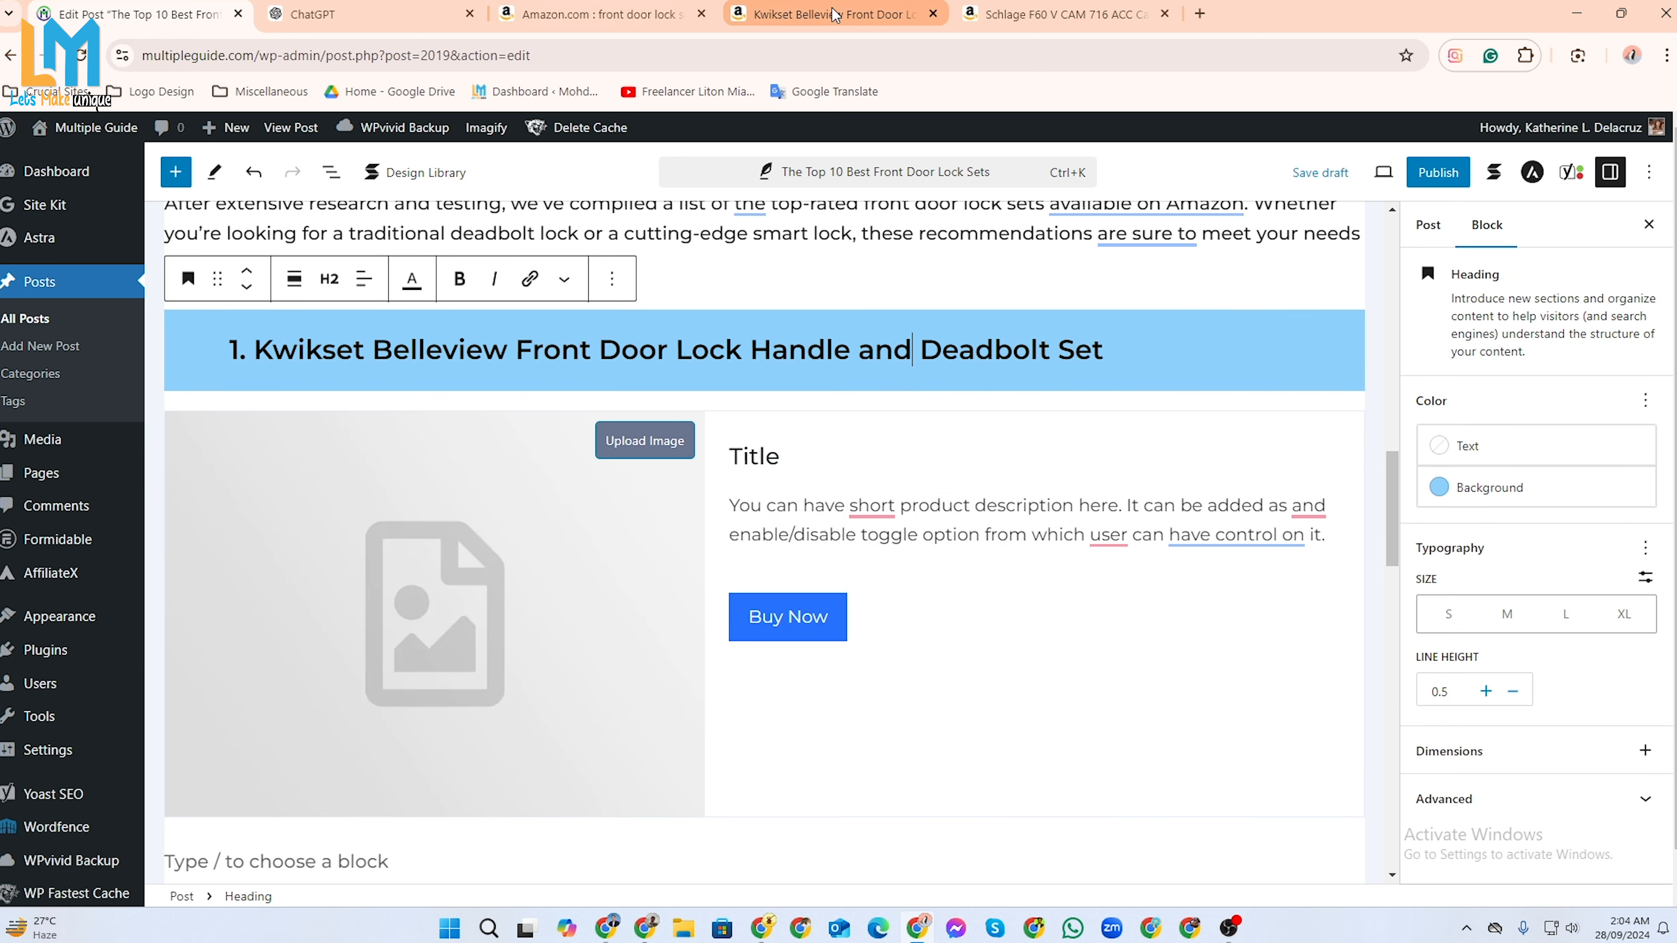
Capture the main product image on the Kwikset Belleview Amazon page as a screenshot and copy it to the clipboard.
click(828, 13)
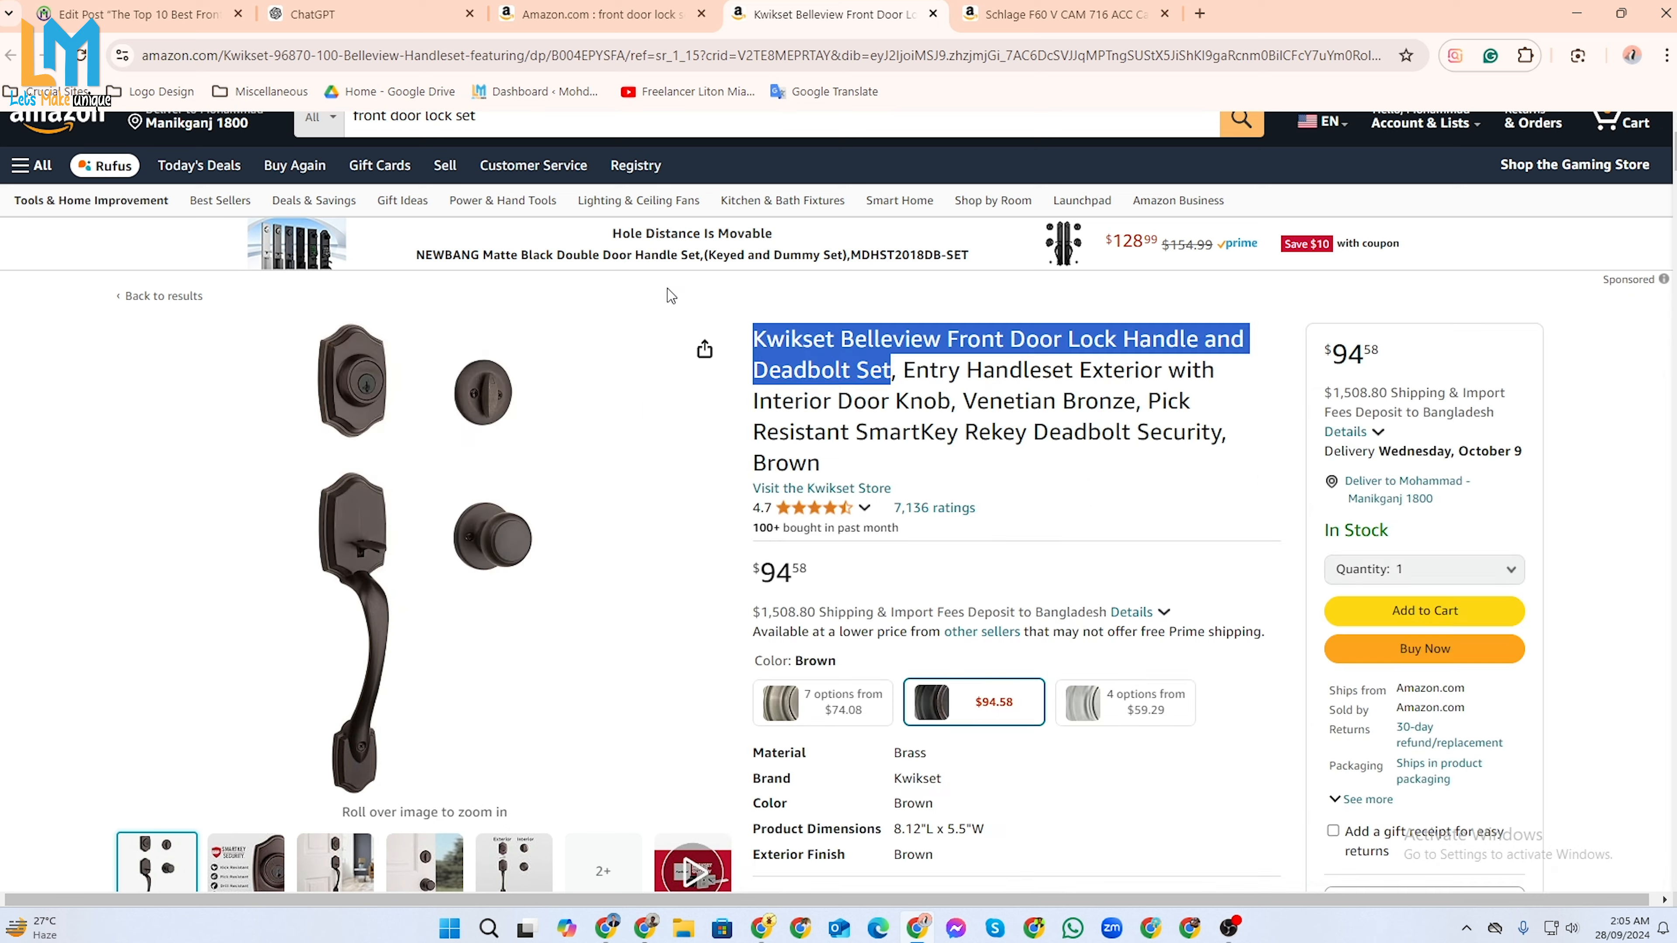
key(super+shift+s)
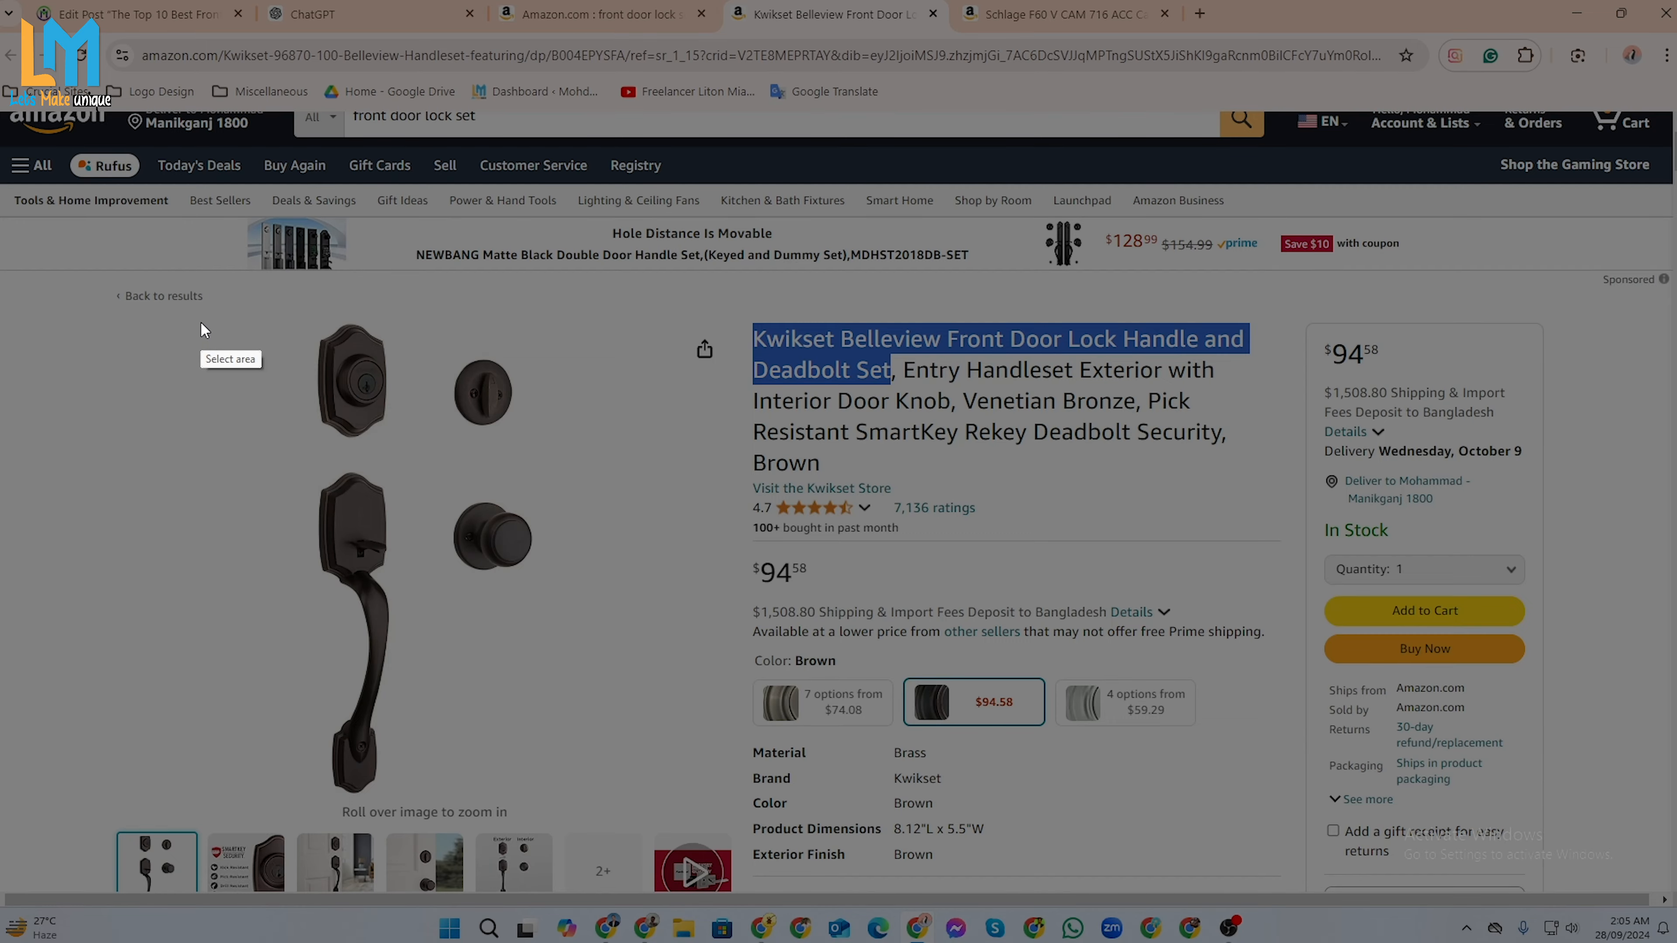
drag(167, 313, 535, 796)
key(ctrl+c)
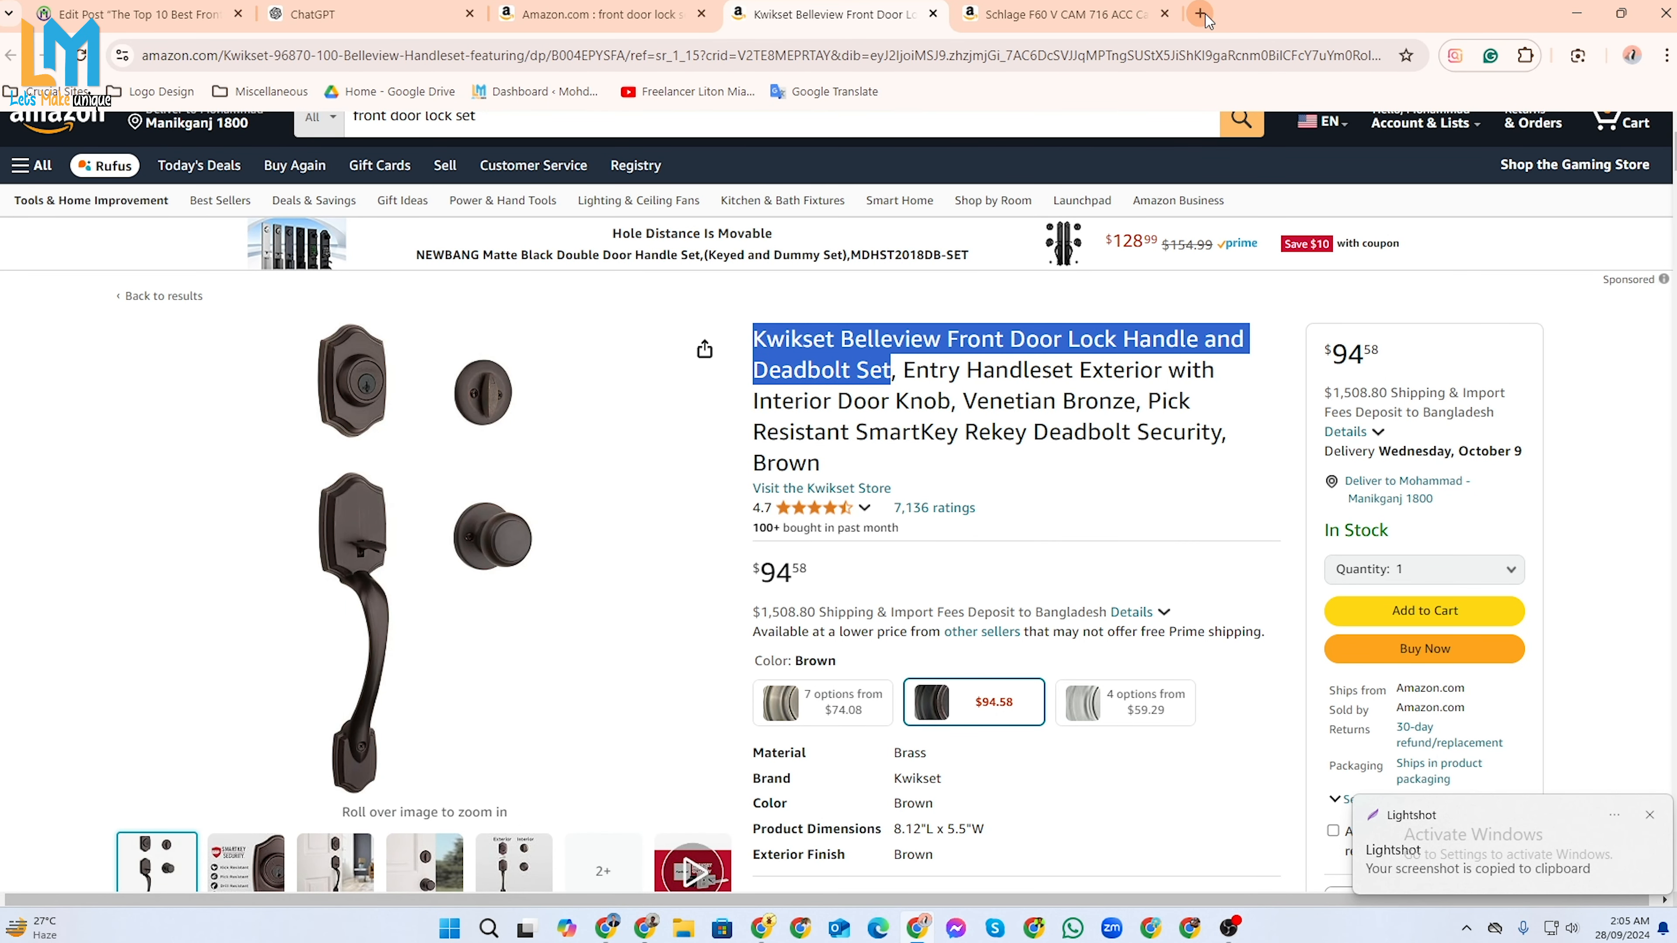
Open Canva in a new browser tab and create a custom-size design of 1000 × 1000 px.
click(1200, 14)
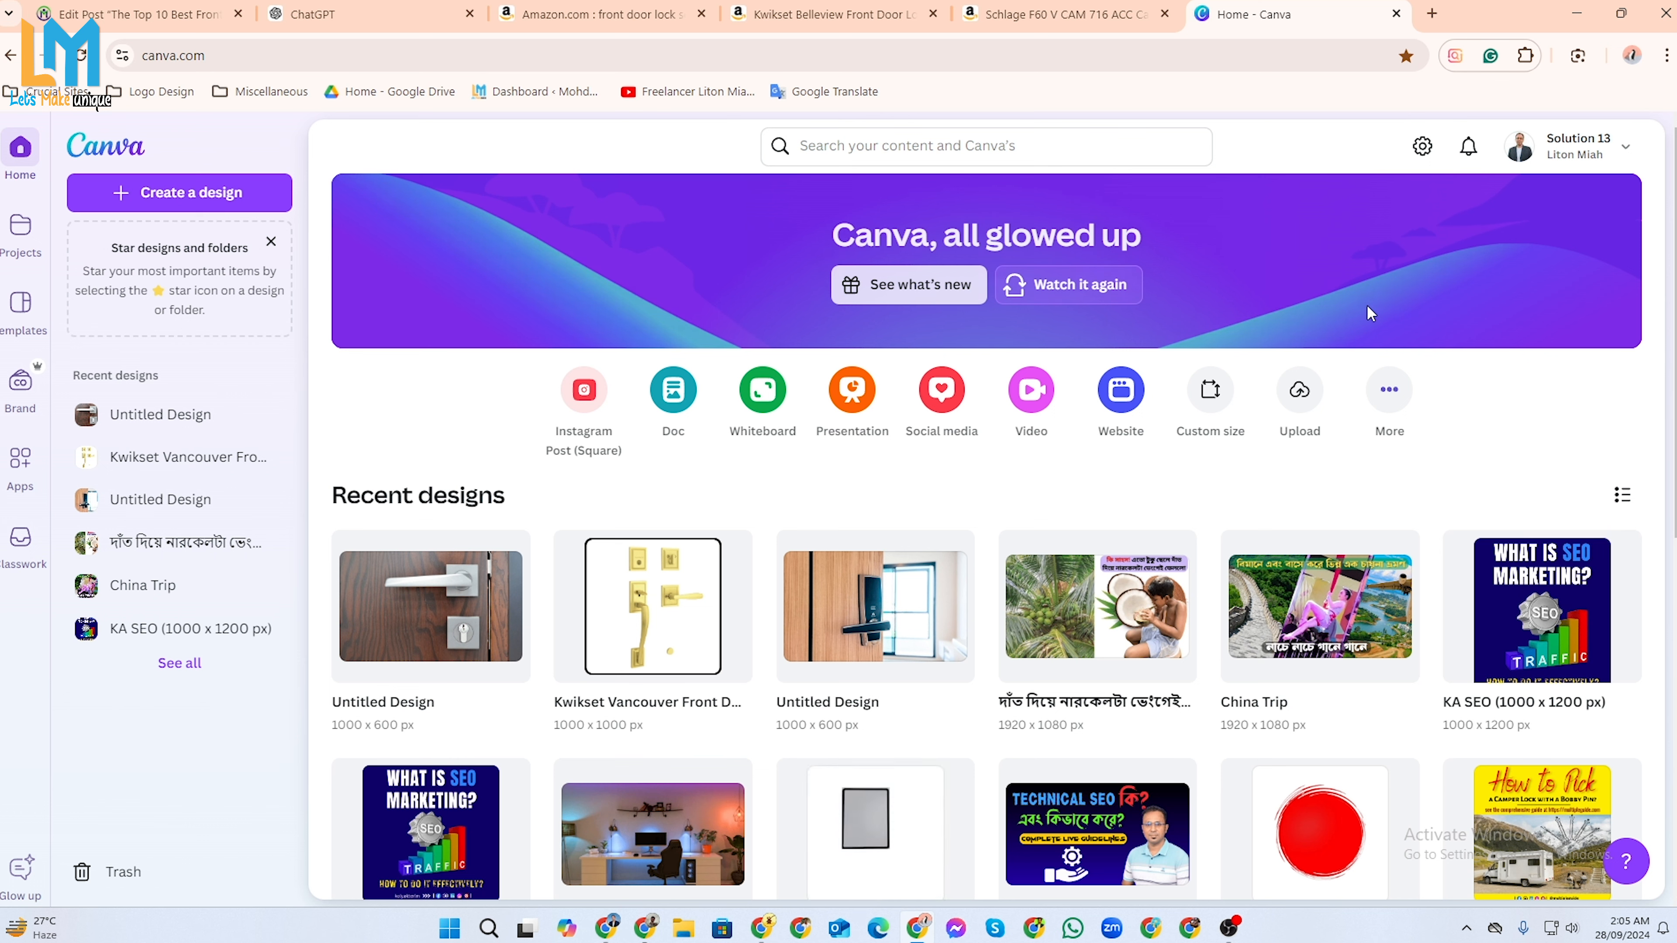
click(1211, 391)
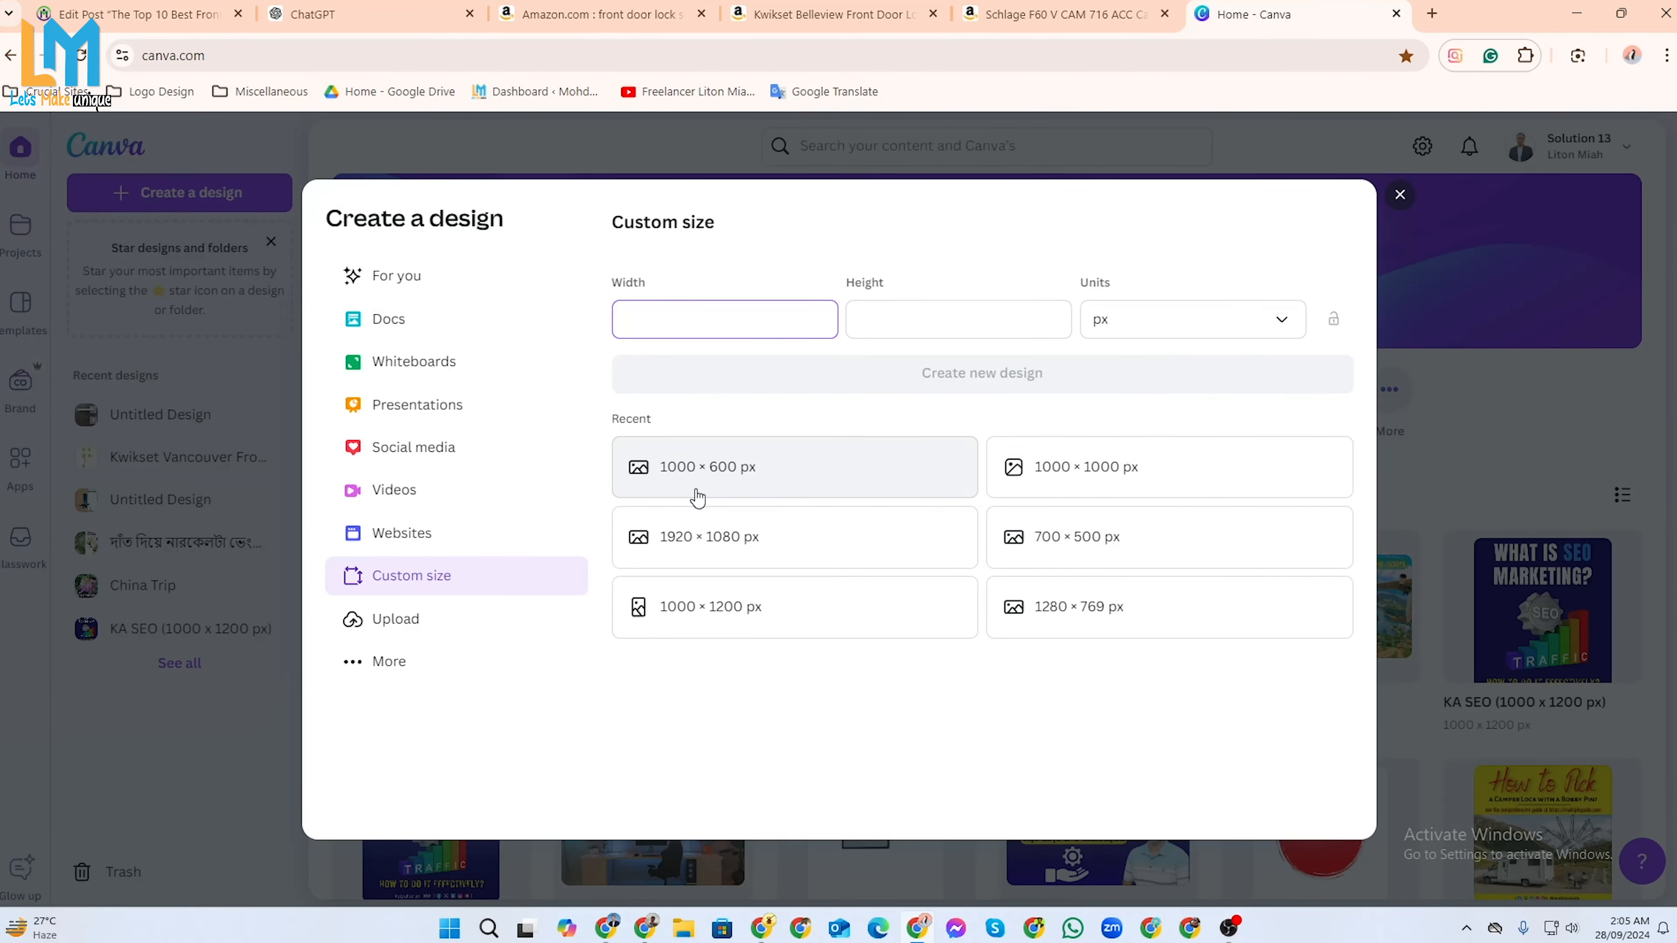
click(1086, 482)
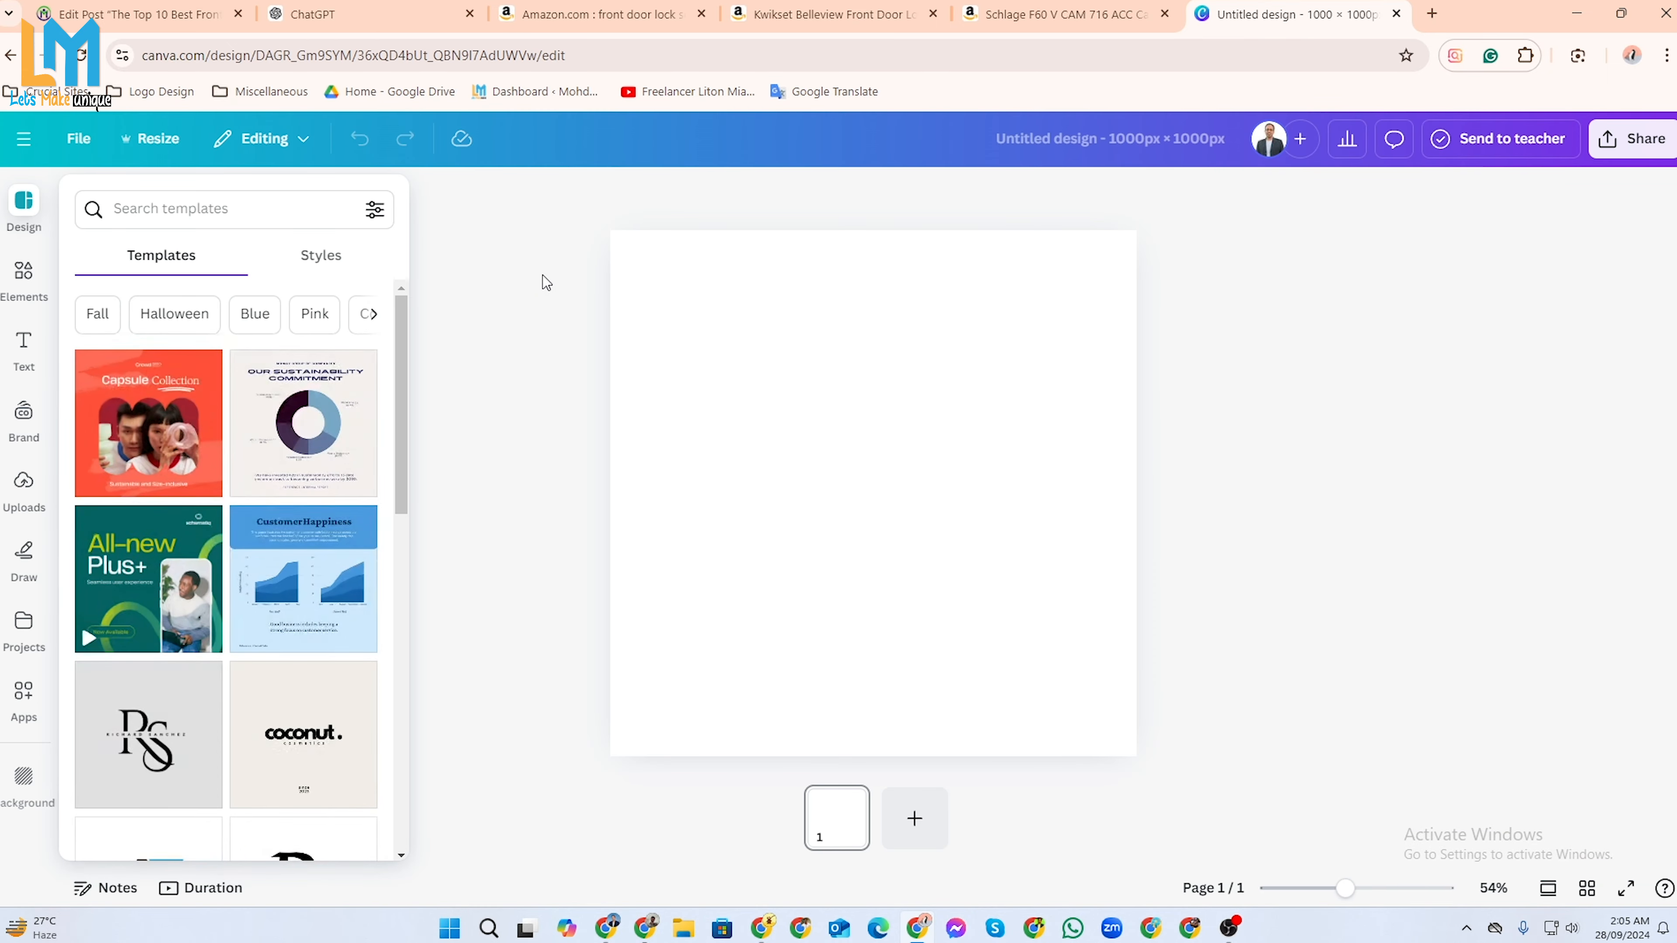
Set the background of the blank design page to black from the Brand Kit palette.
click(544, 277)
click(842, 315)
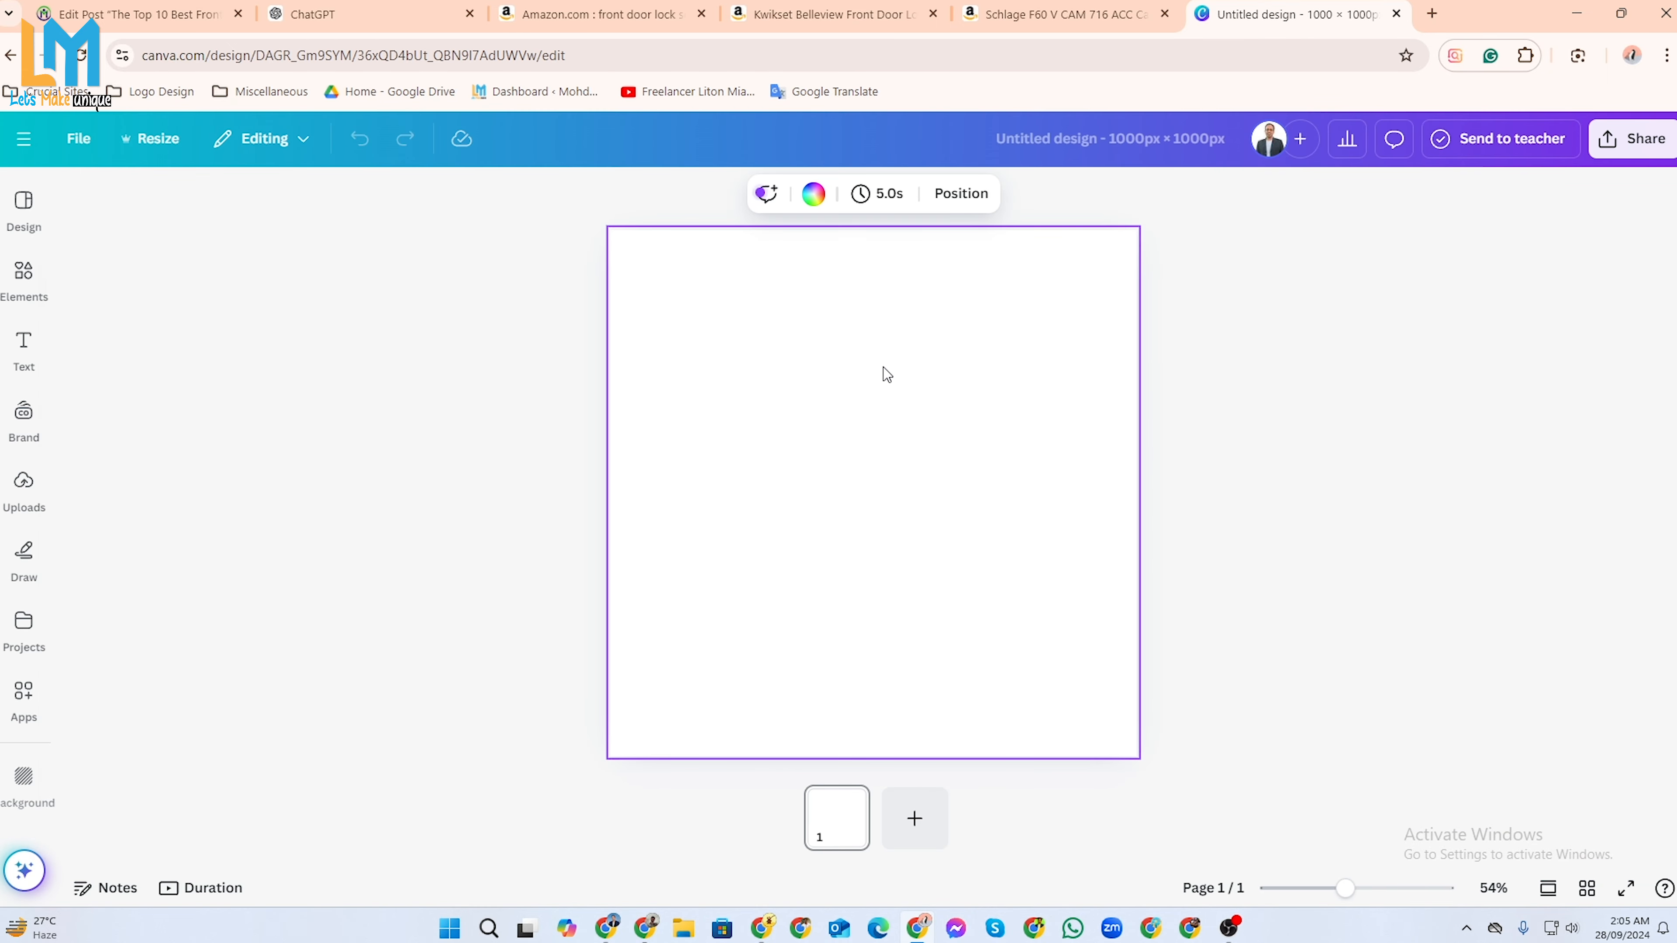
click(815, 195)
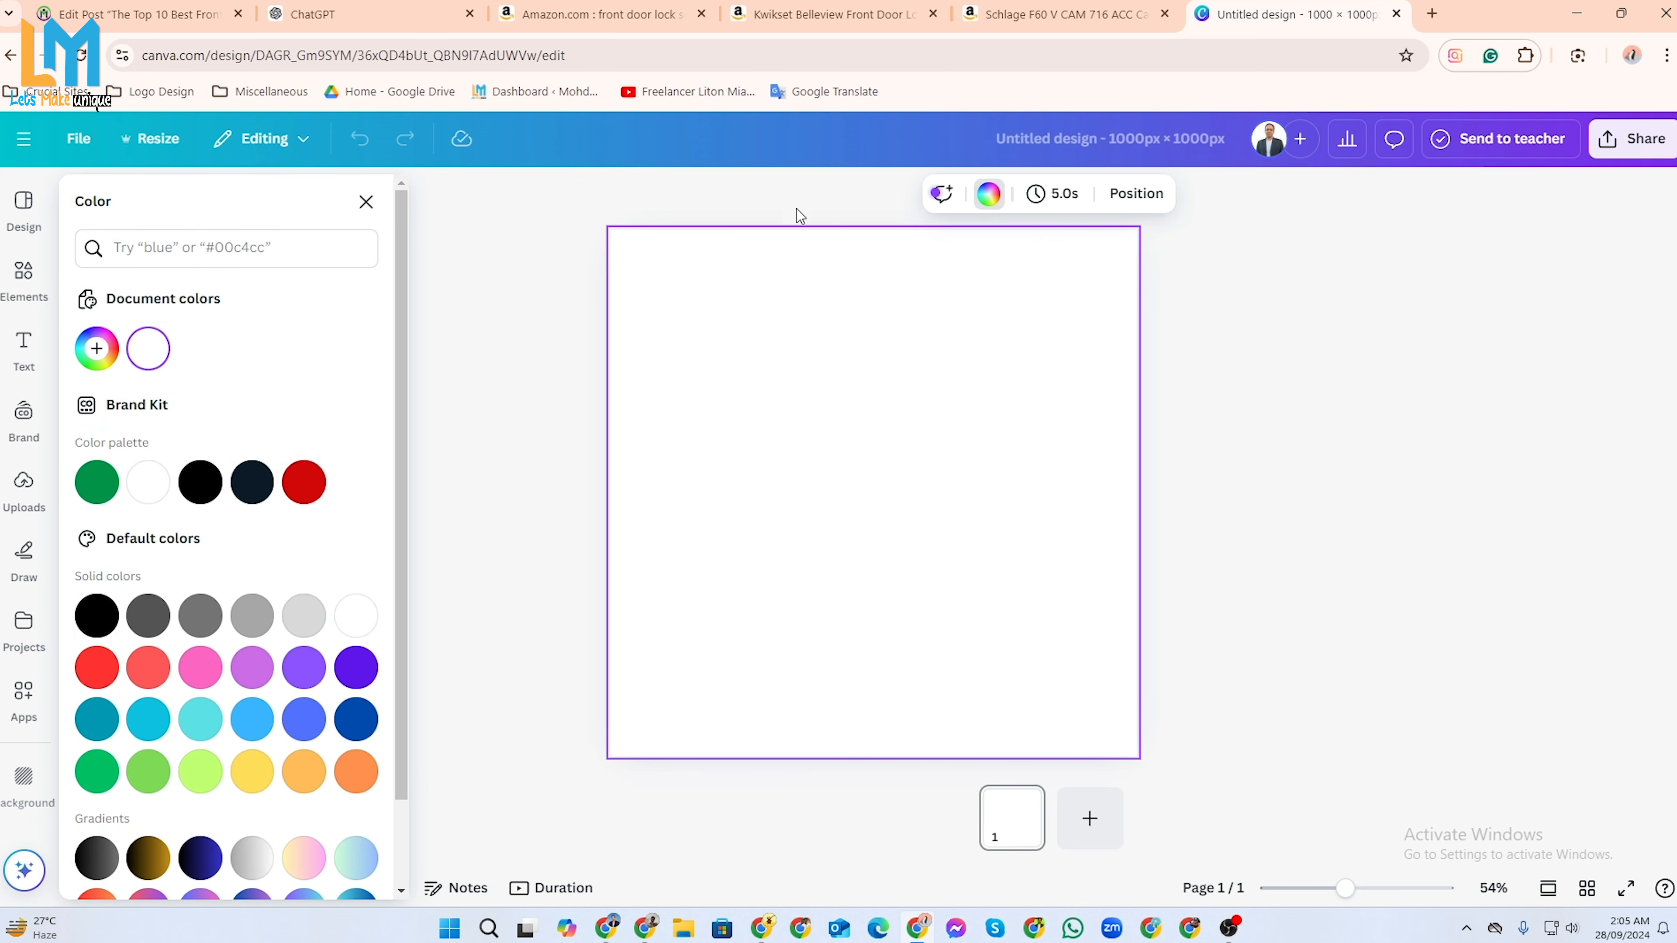
click(200, 482)
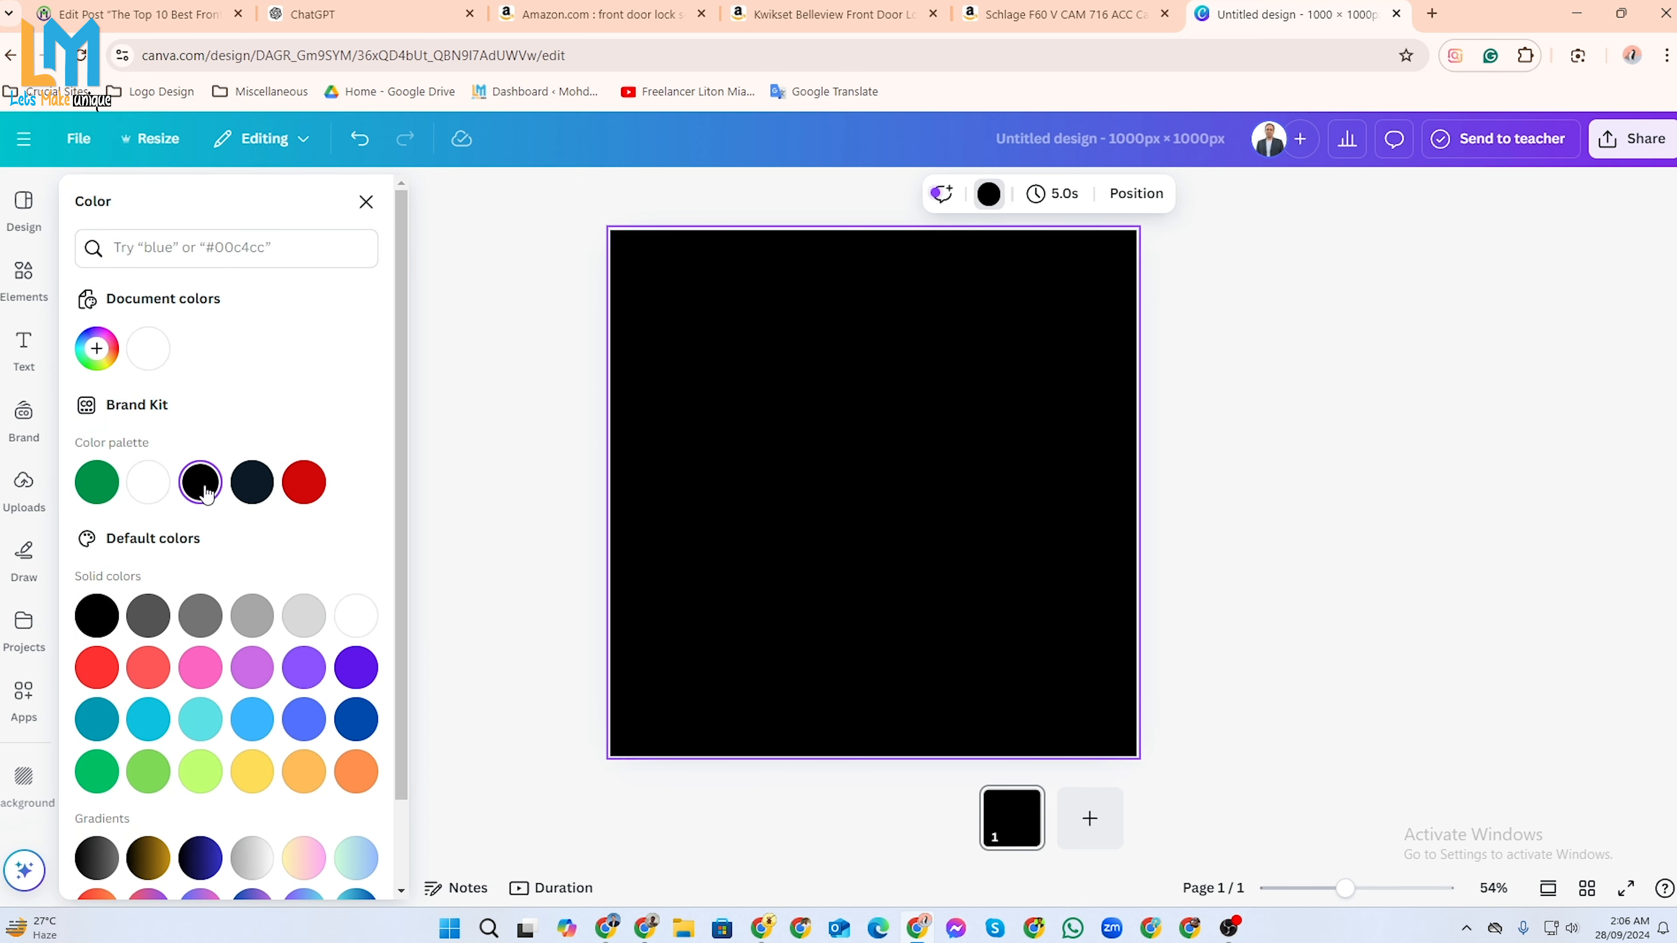
click(521, 379)
Add a rounded square shape and enlarge it to nearly fill the page, leaving a thin black border all around.
click(26, 281)
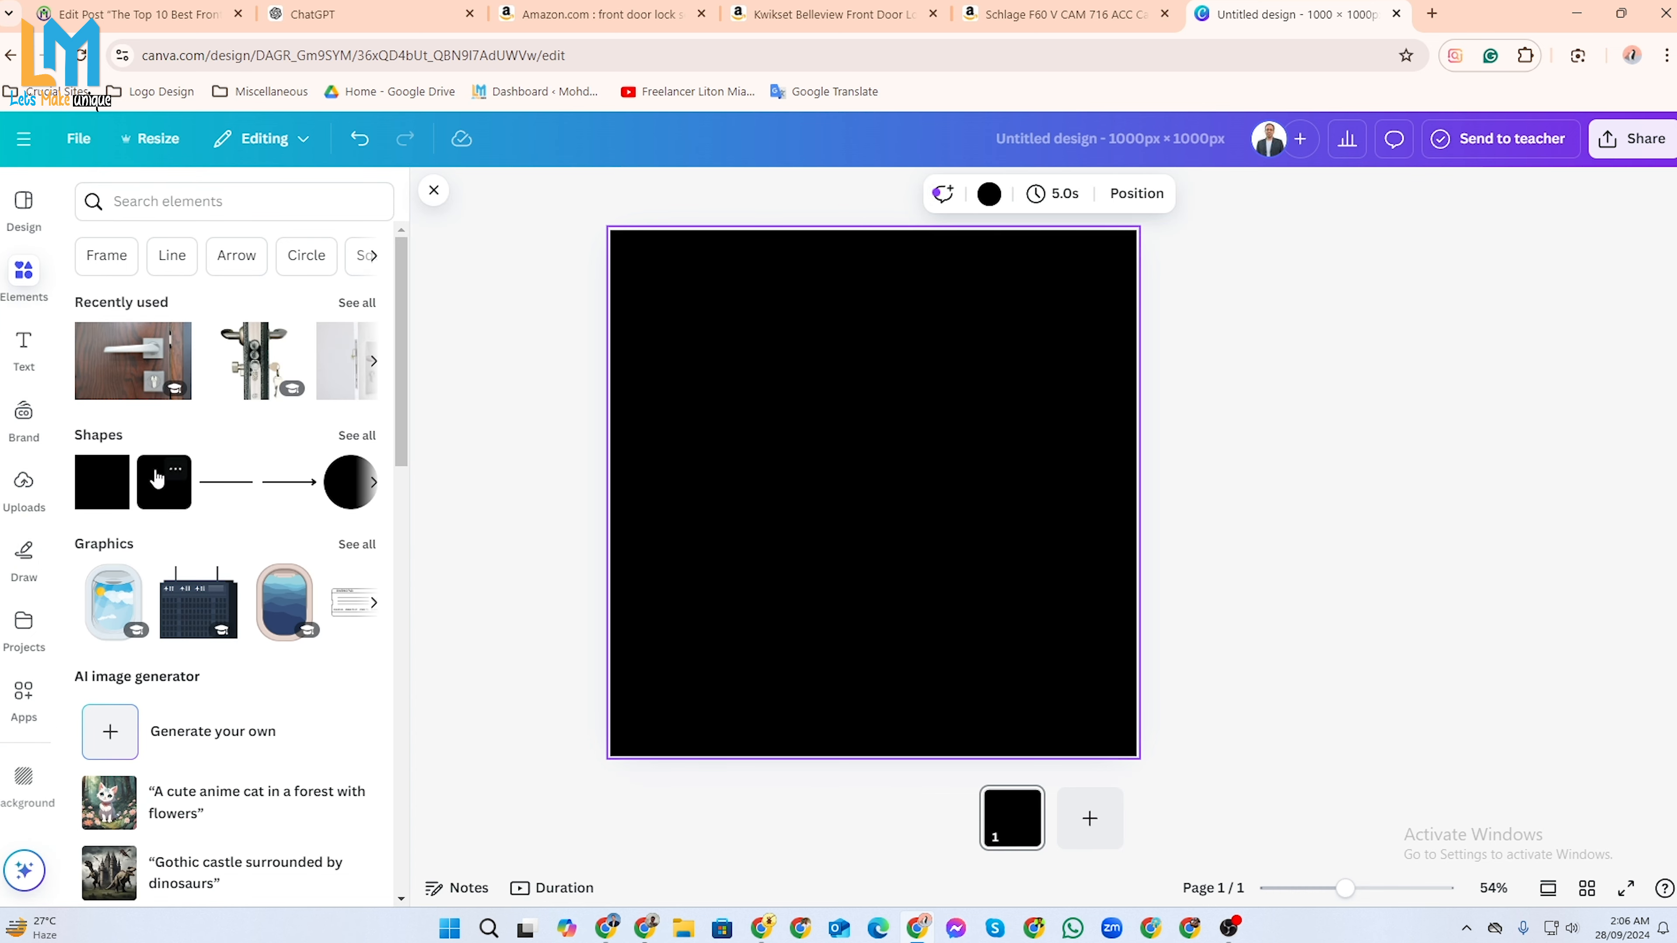
click(161, 485)
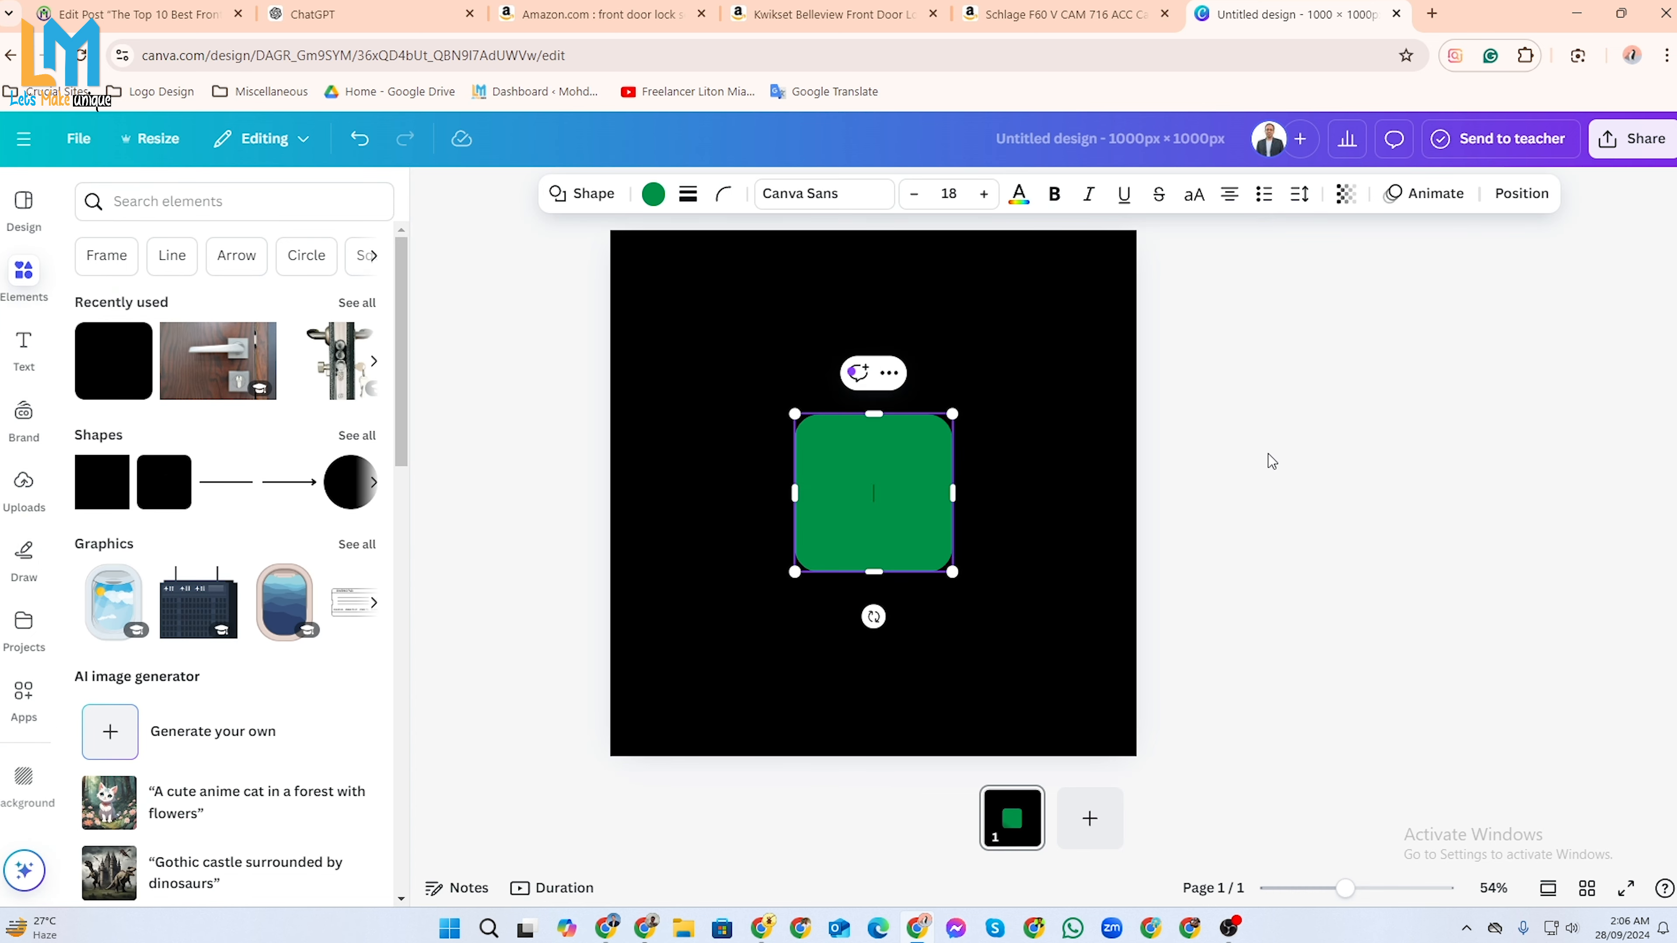
drag(895, 494, 713, 315)
drag(777, 397, 1132, 750)
click(1314, 523)
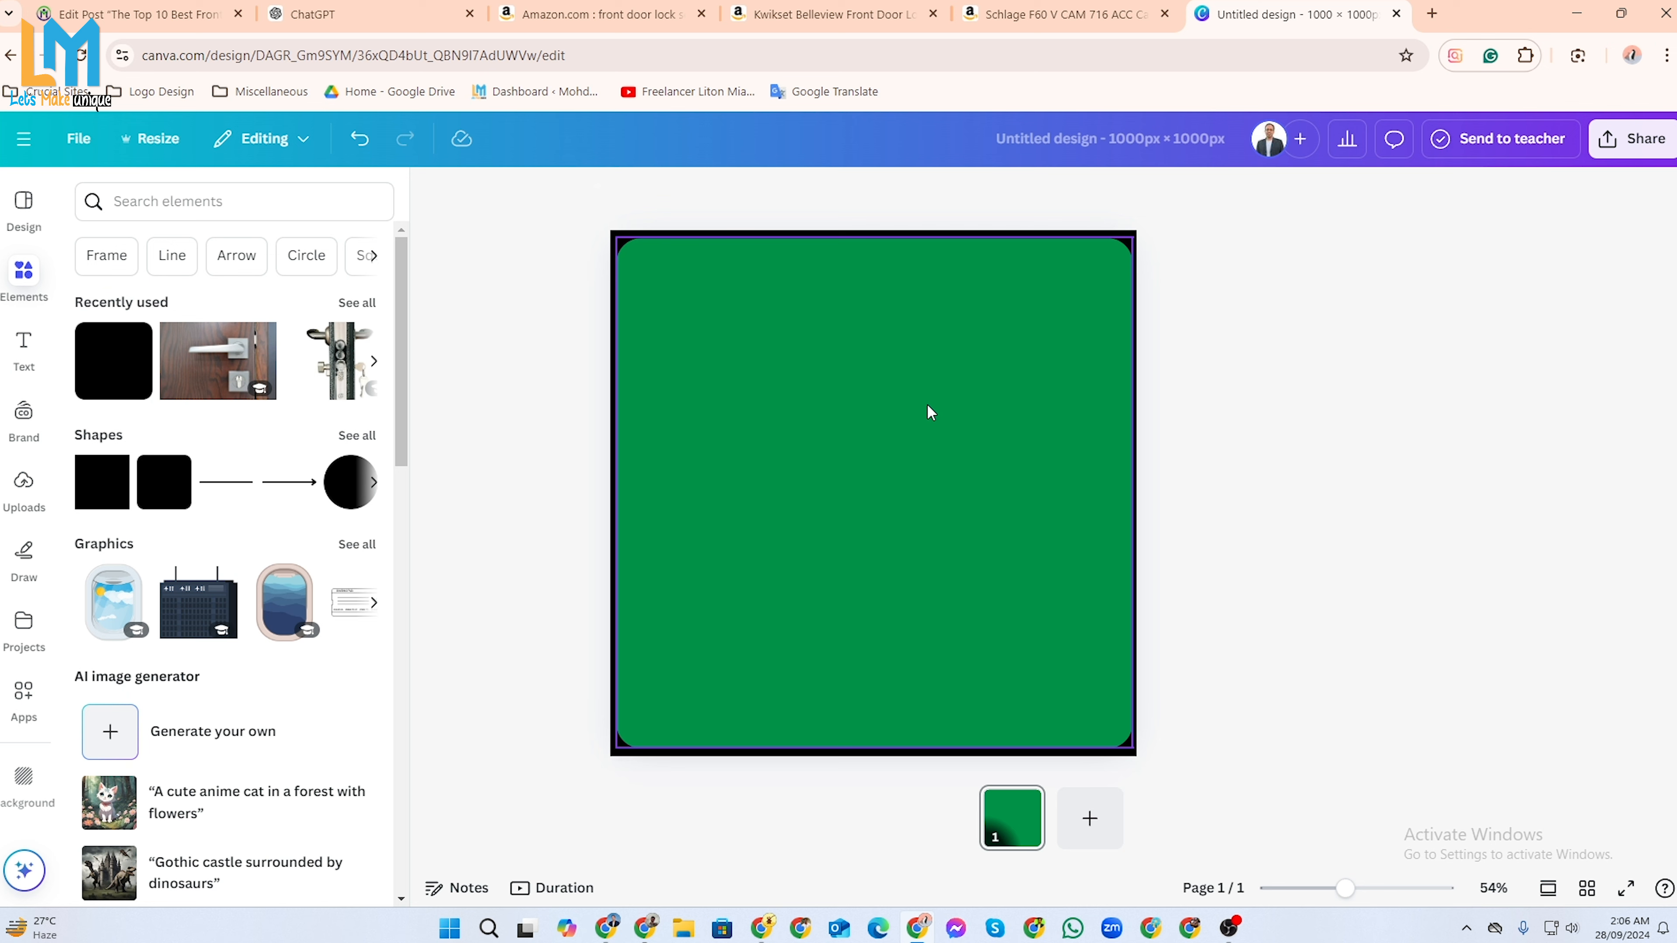
Change the rounded square's fill color to white from the Brand Kit palette.
click(926, 404)
click(652, 193)
click(149, 488)
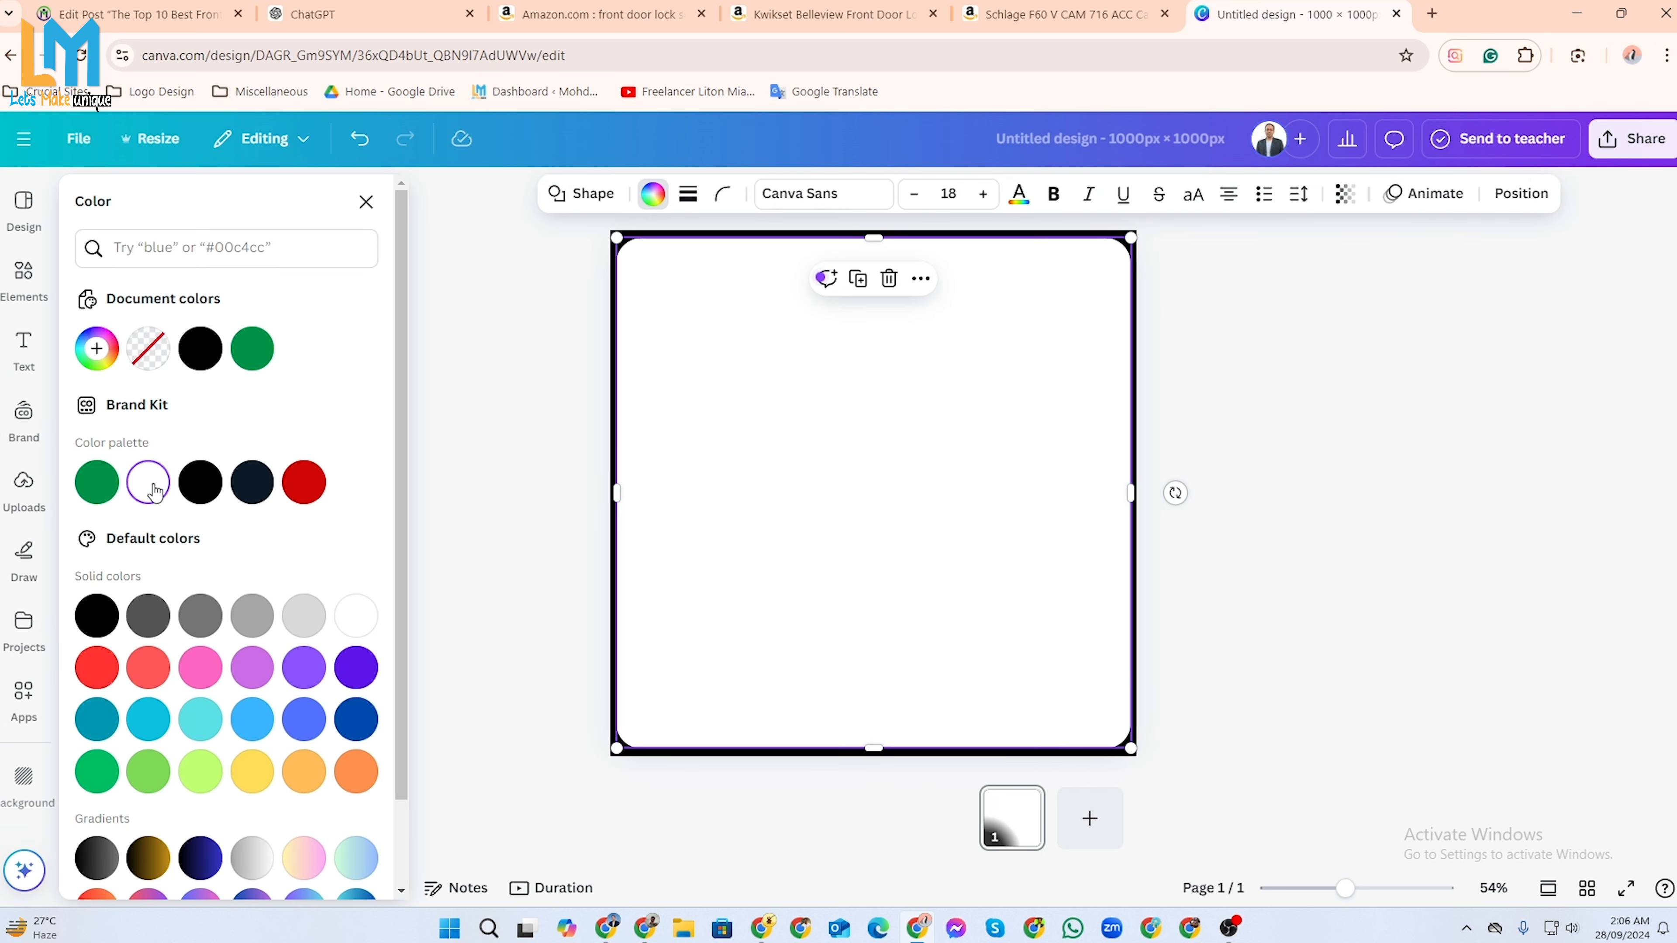
Paste the copied Kwikset door lock product image onto the white square and enlarge it to nearly fill the square.
click(1333, 419)
click(784, 437)
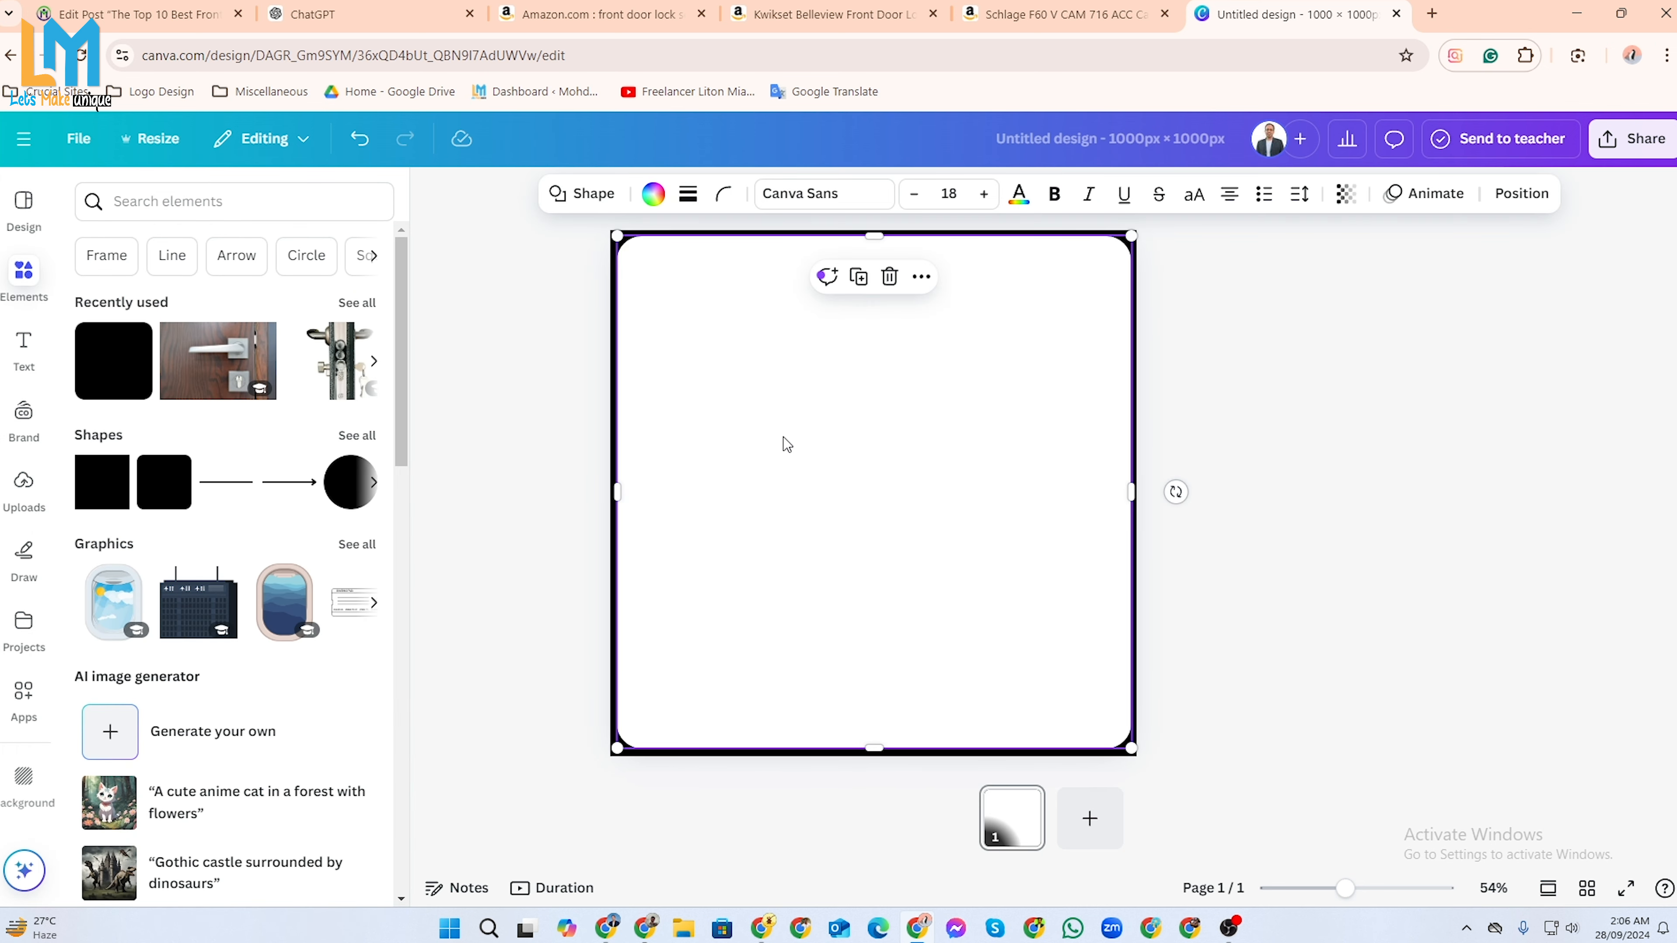
key(ctrl+v)
drag(953, 590, 1129, 737)
click(1579, 335)
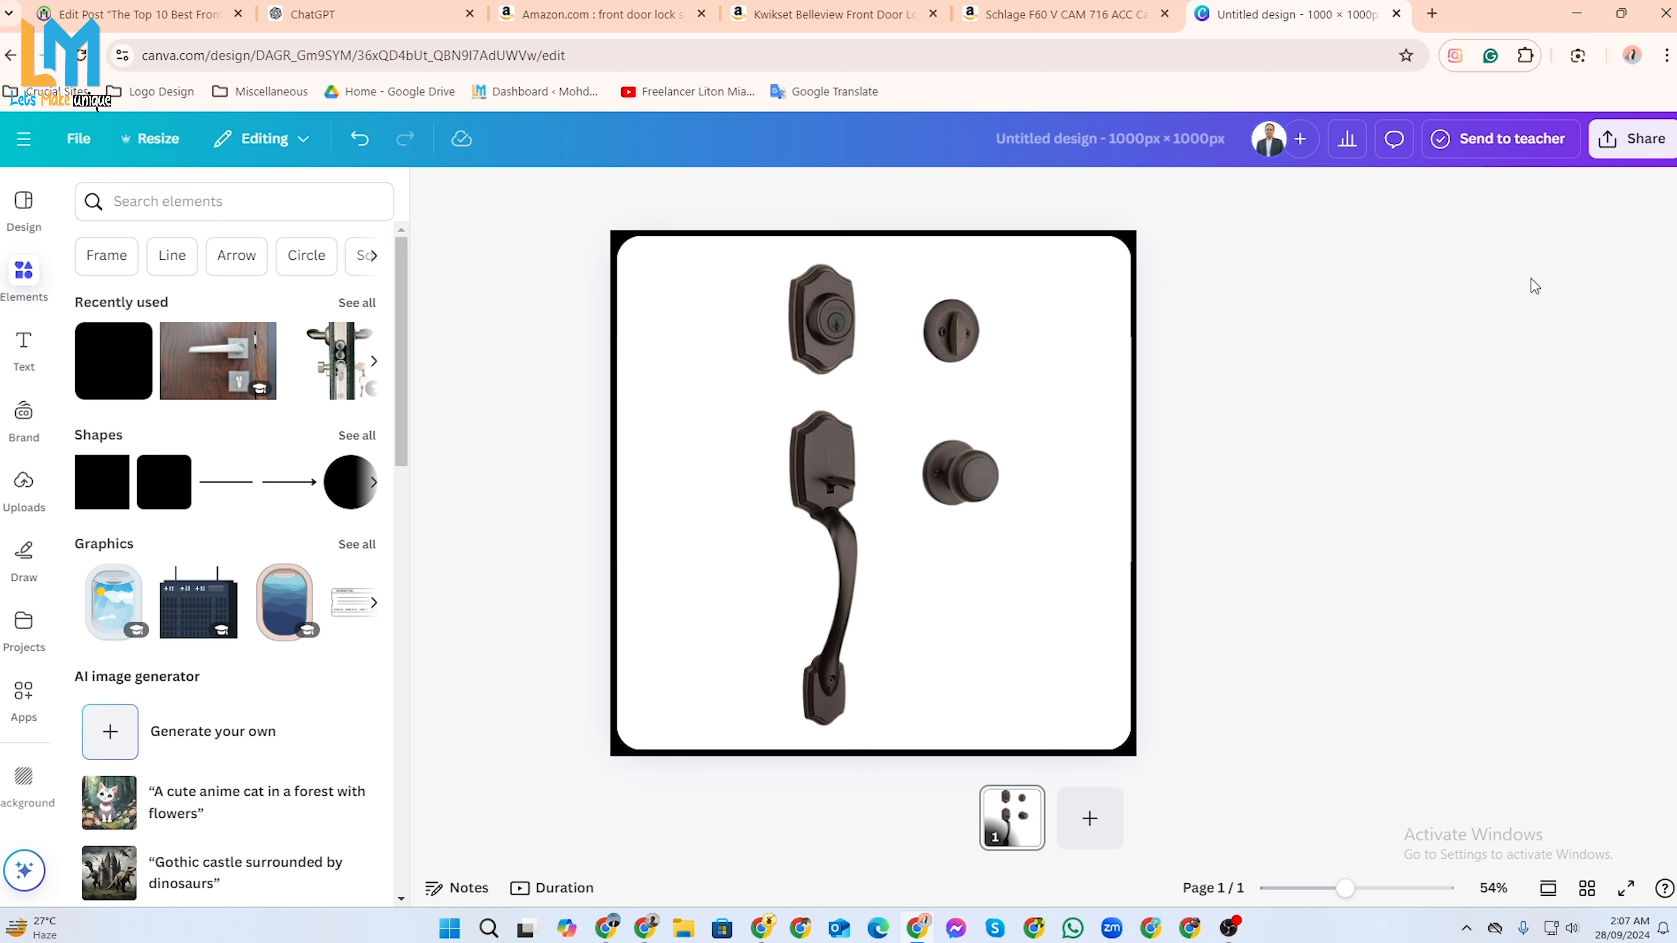
Open the download settings for the finished product image and display the available file types.
click(1647, 142)
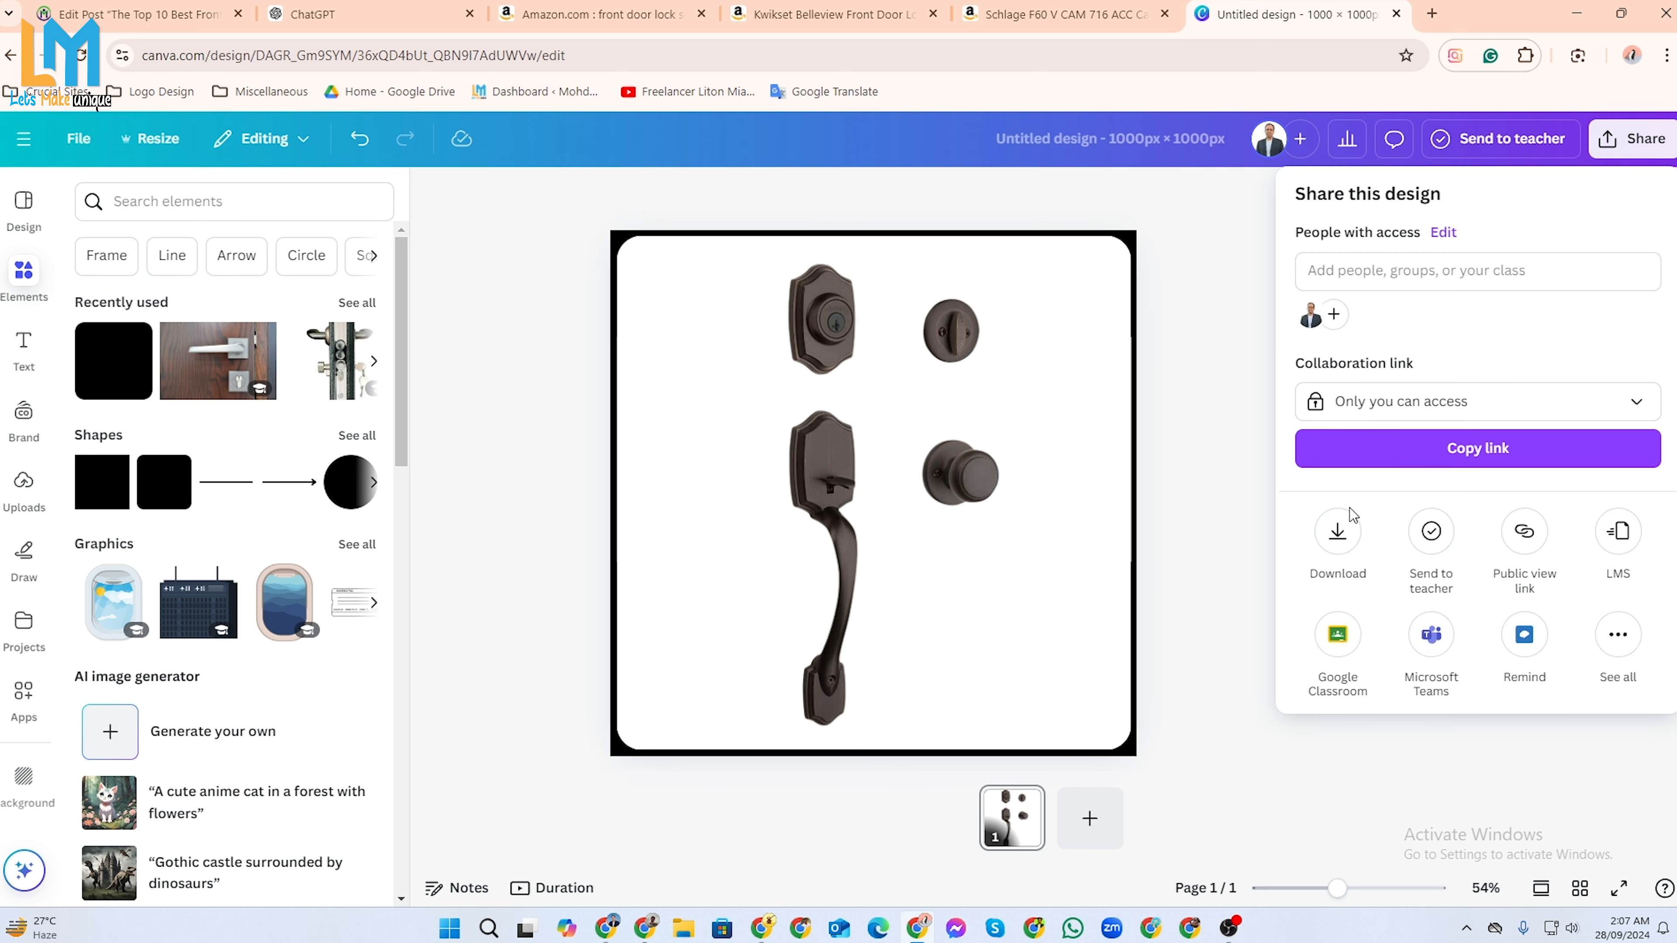
click(1338, 532)
click(1420, 274)
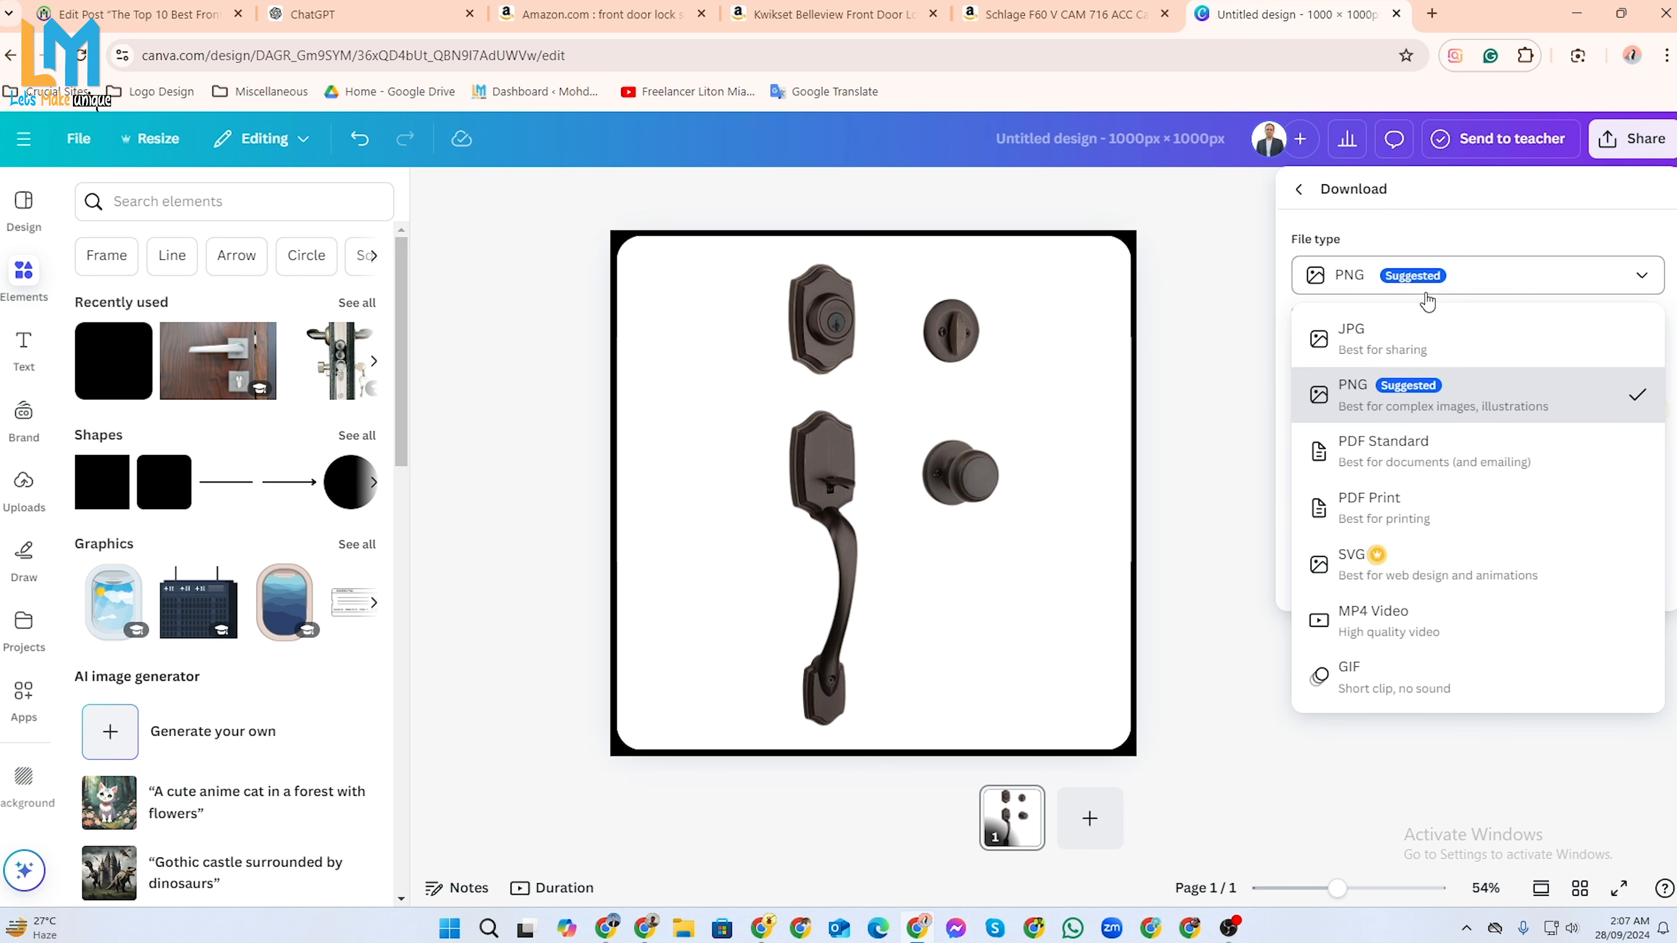
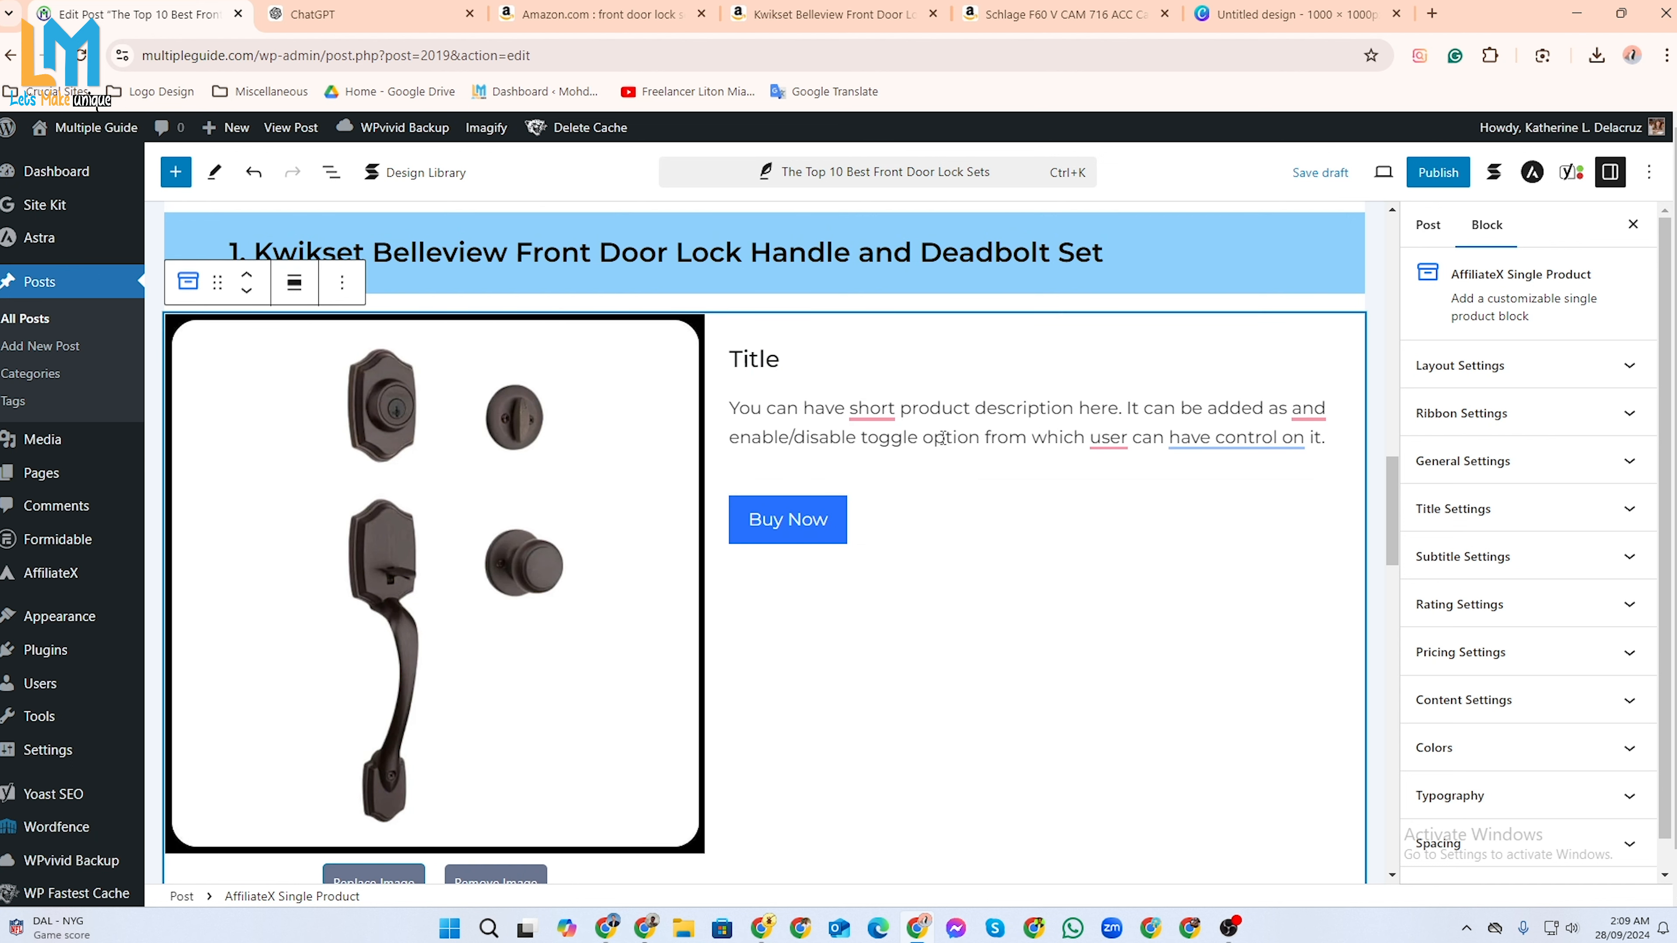
Set the Kwikset product block's title to "Key Features:" and clear its placeholder description.
click(807, 368)
drag(787, 360, 729, 367)
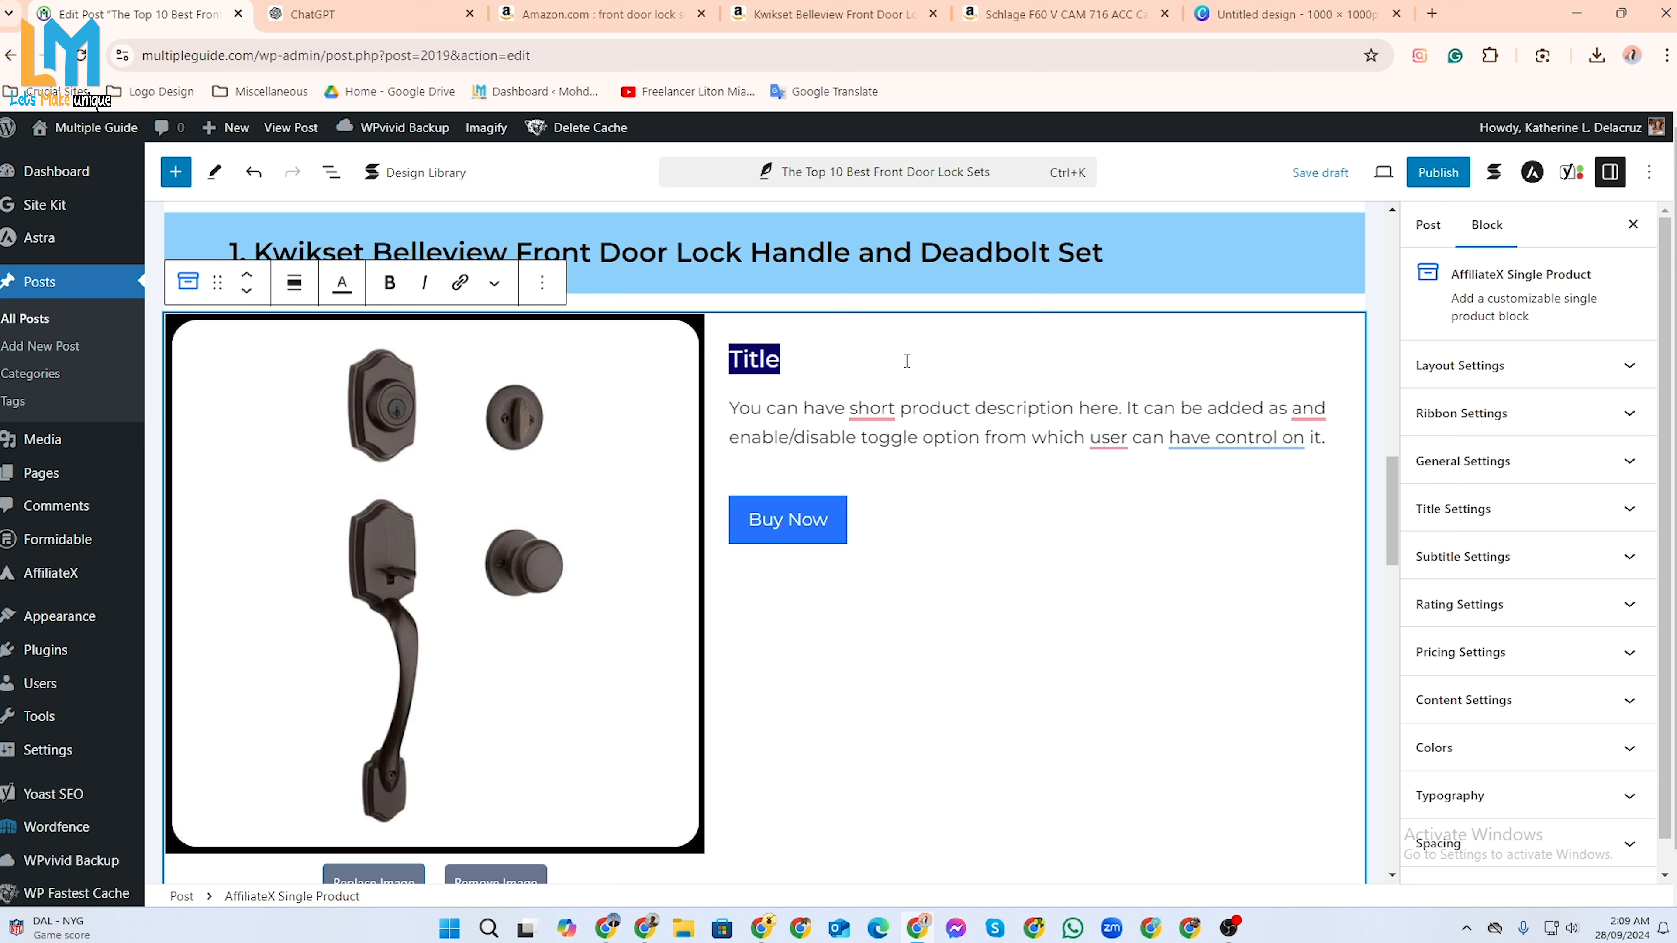
text(Ke)
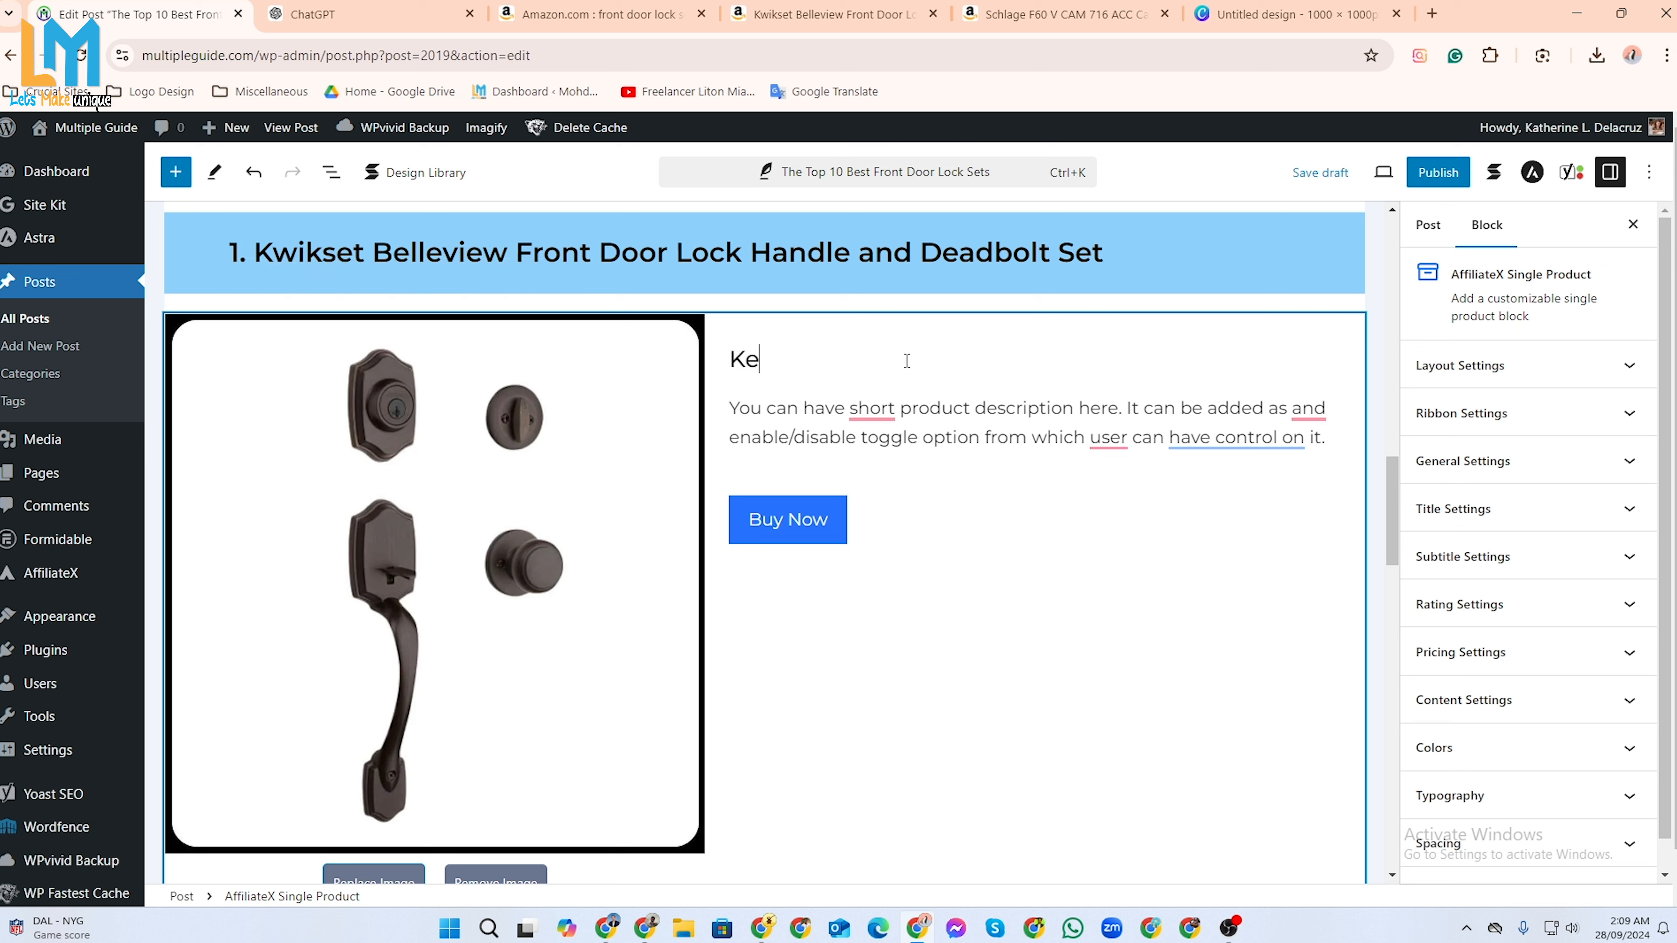
text(y Features:)
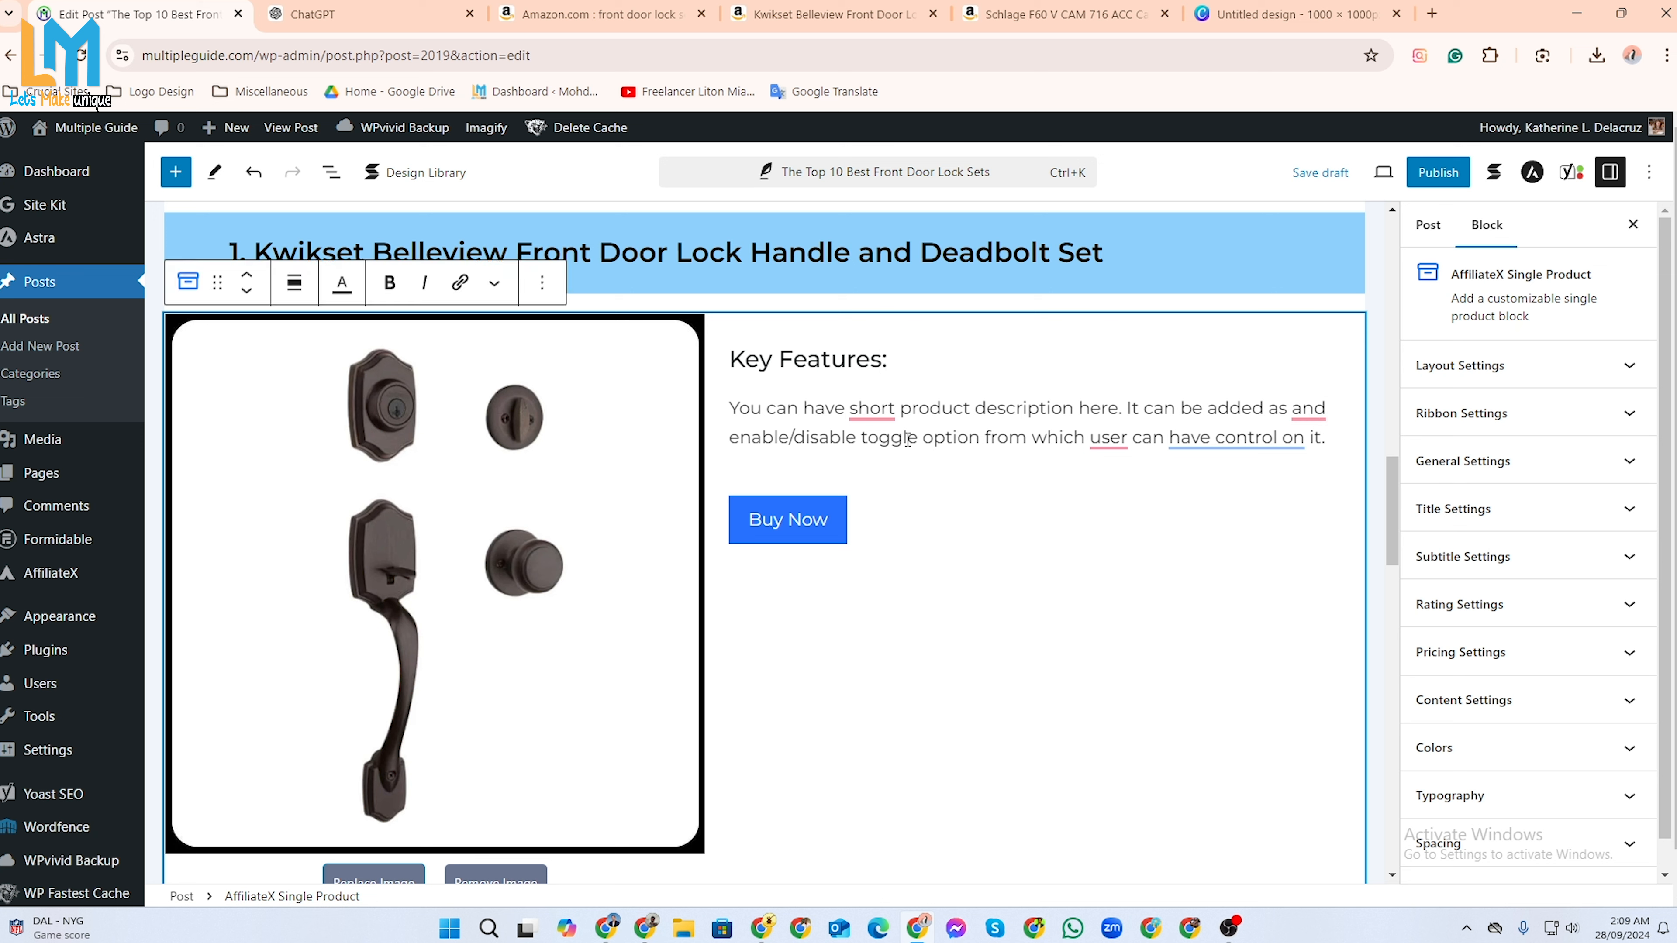
triple_click(740, 408)
key(BackSpace)
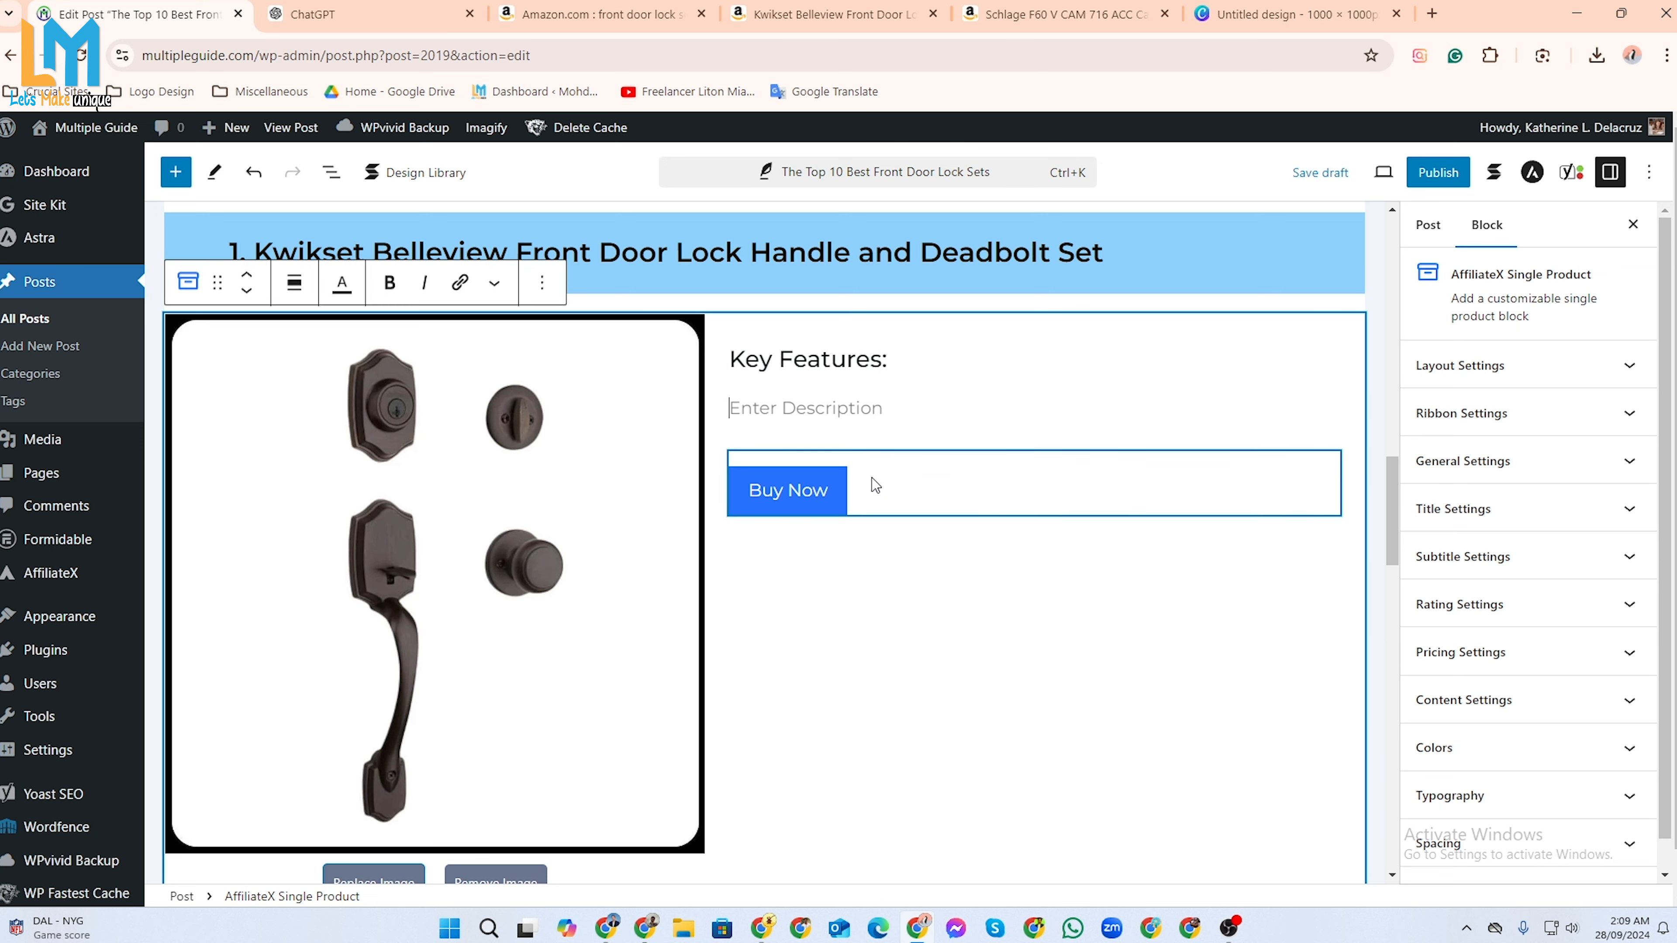
Add a bold "Product Description" line in the empty block below the Kwikset product block, followed by a new line.
scroll(746, 571, down, 5)
scroll(746, 572, down, 2)
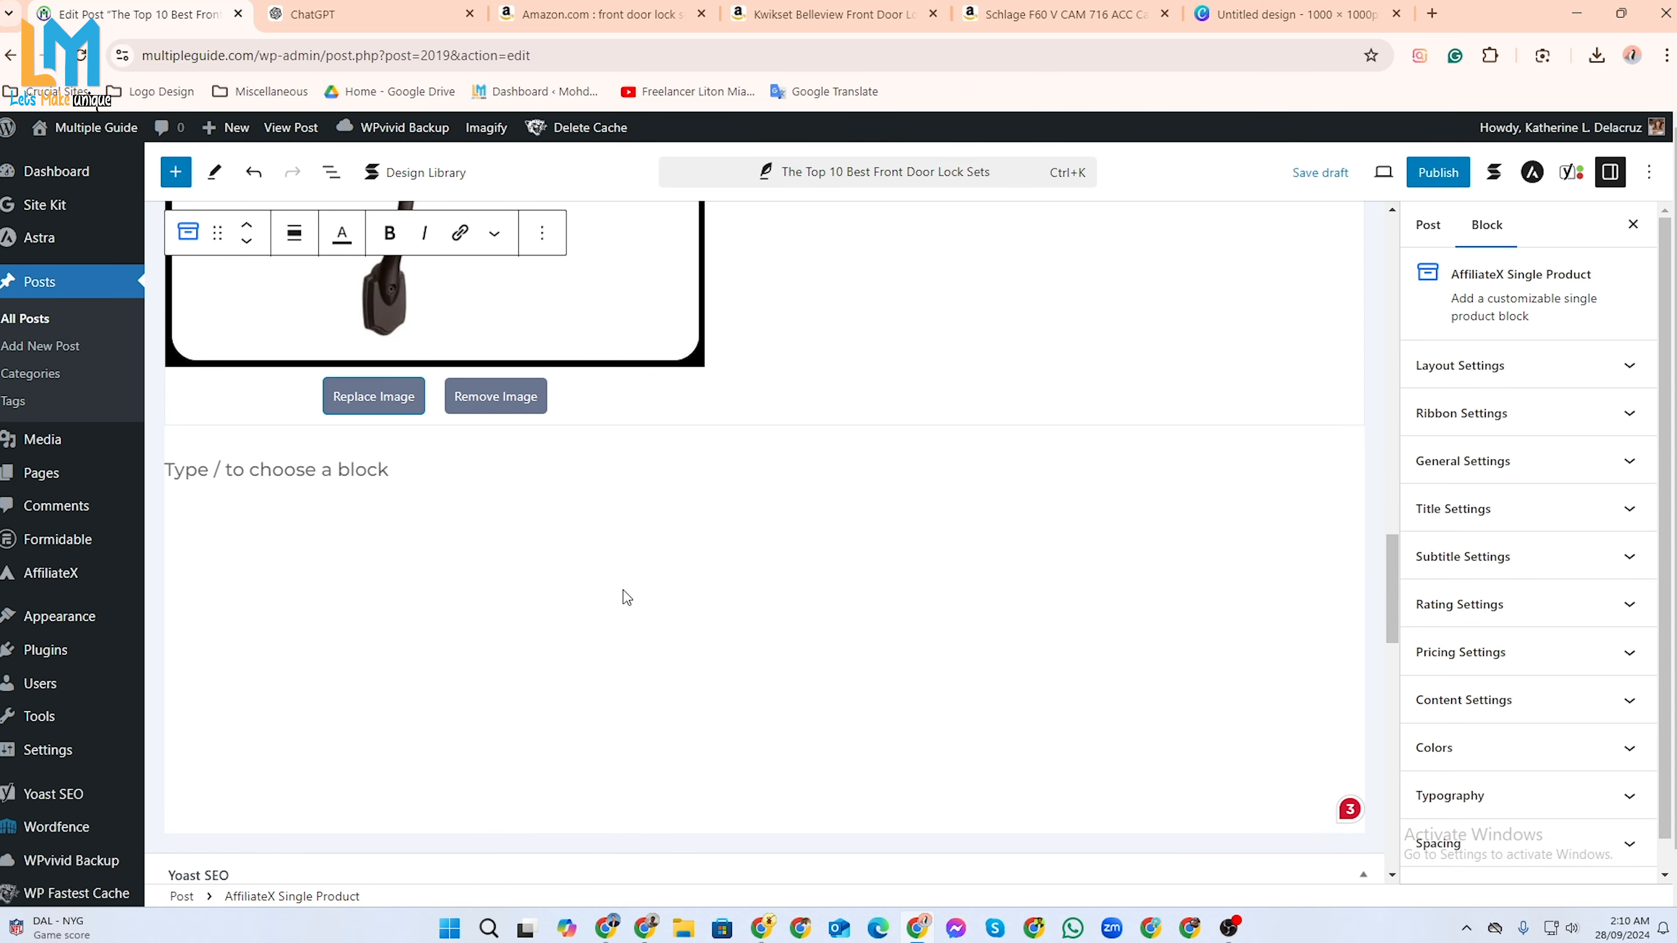
scroll(704, 690, up, 1)
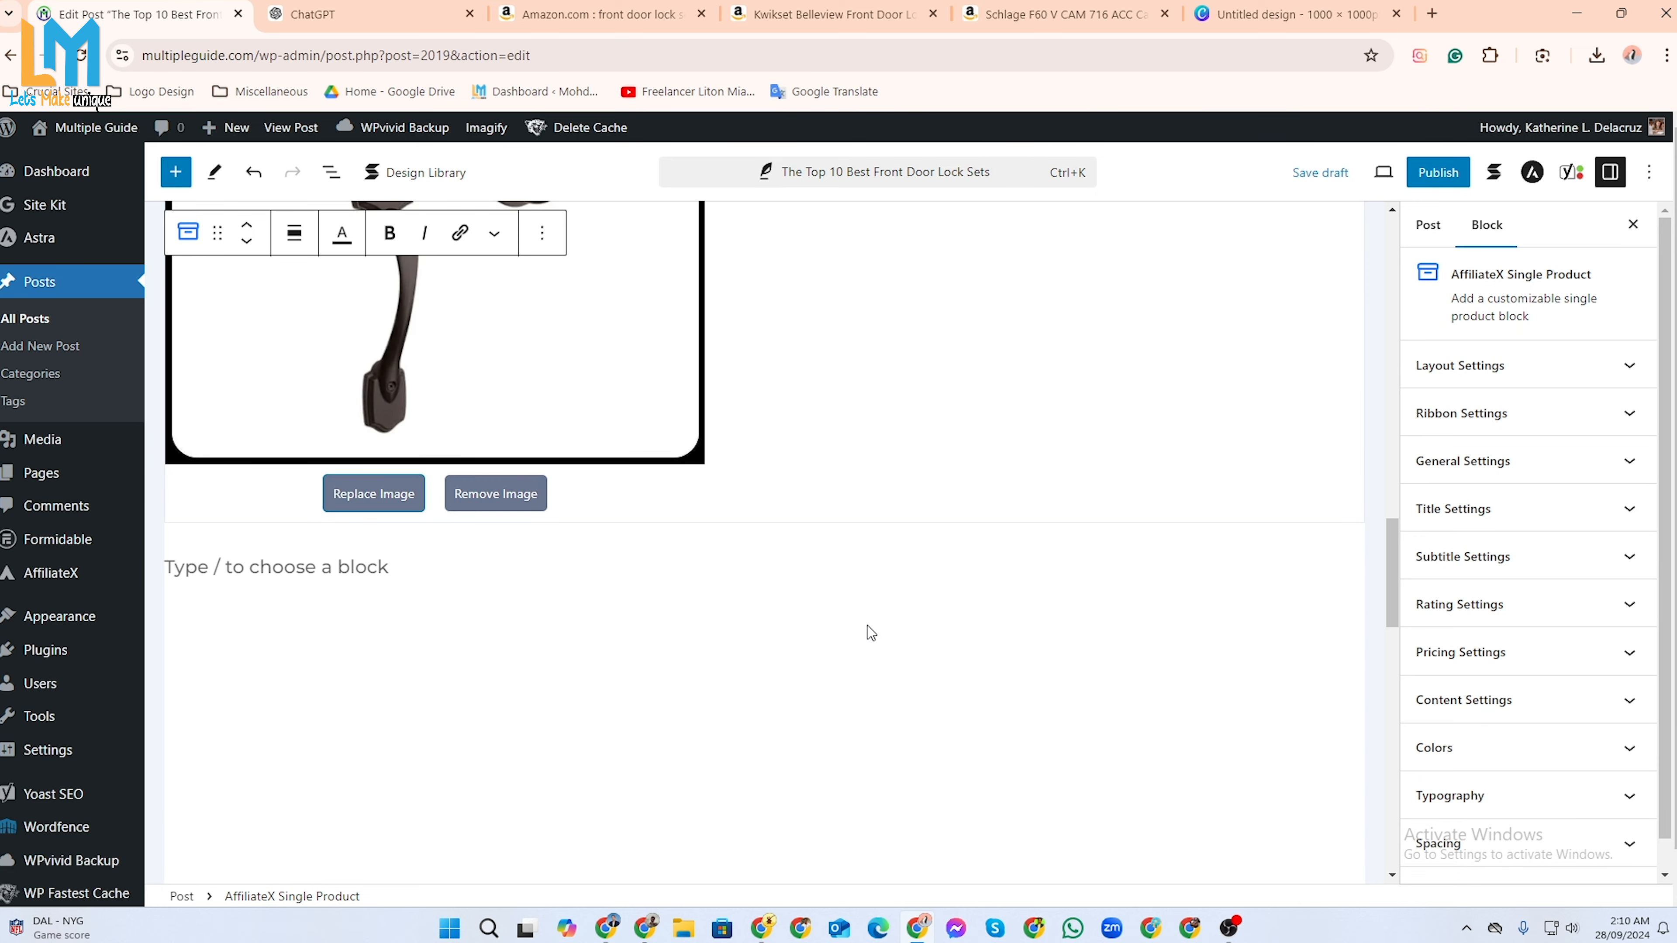
scroll(881, 619, down, 1)
click(449, 468)
text(Product Description)
drag(449, 469, 166, 482)
key(ctrl+b)
click(468, 469)
key(Return)
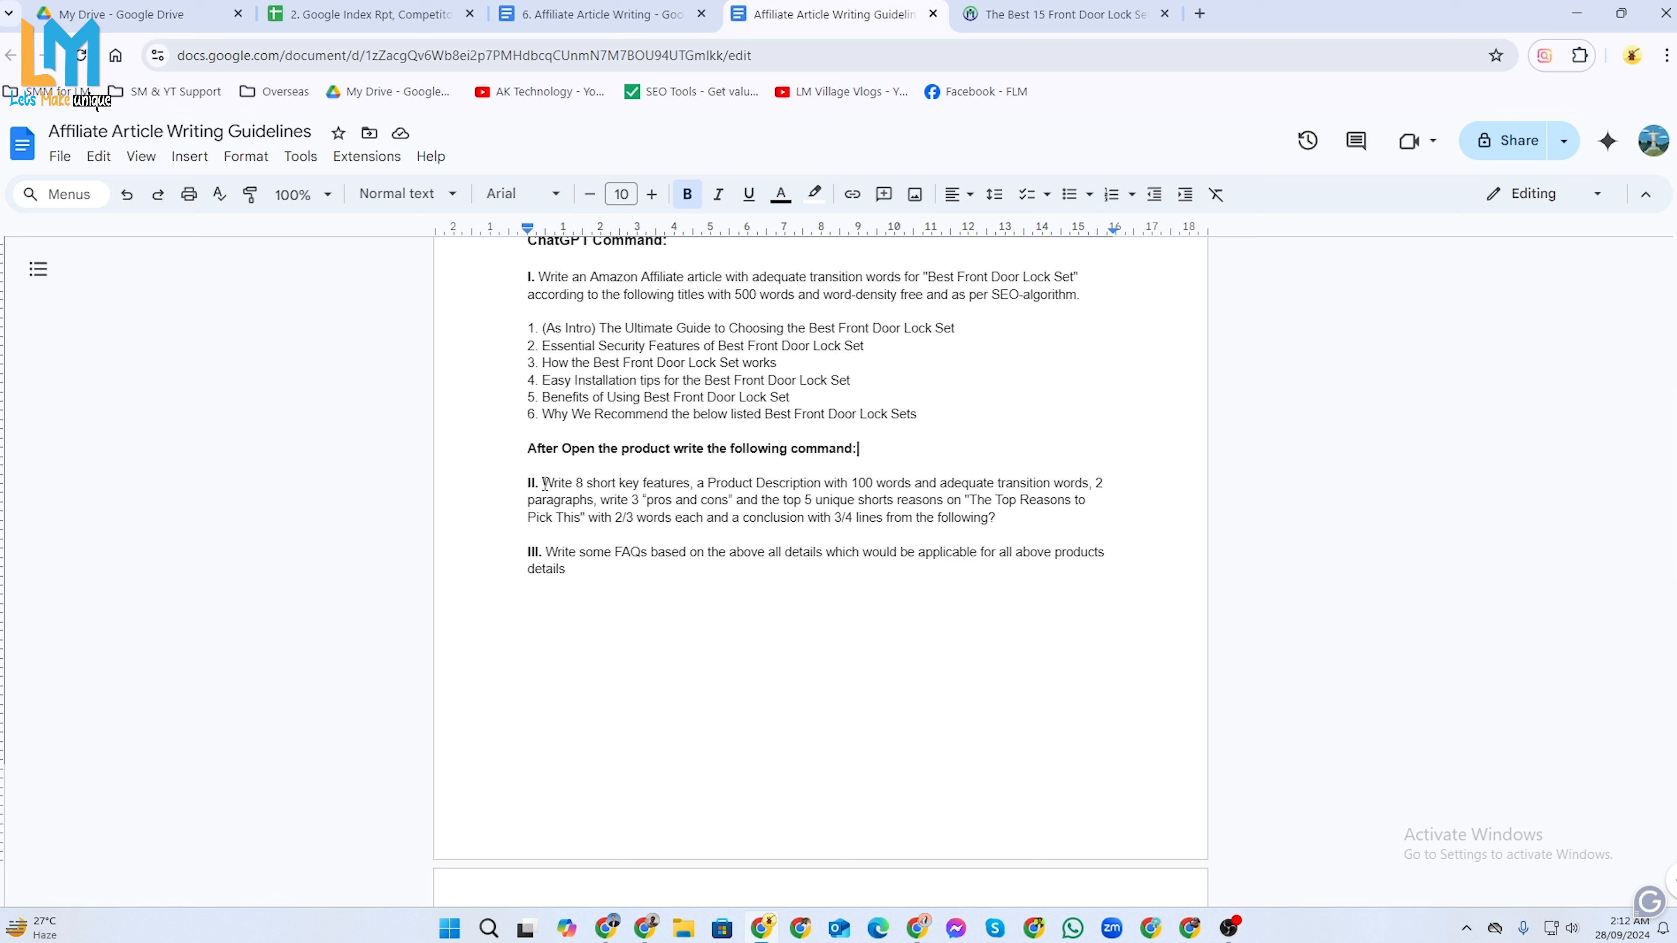
Copy command II from the Affiliate Article Writing Guidelines document and paste it into the ChatGPT message.
drag(545, 484, 1002, 519)
key(ctrl+c)
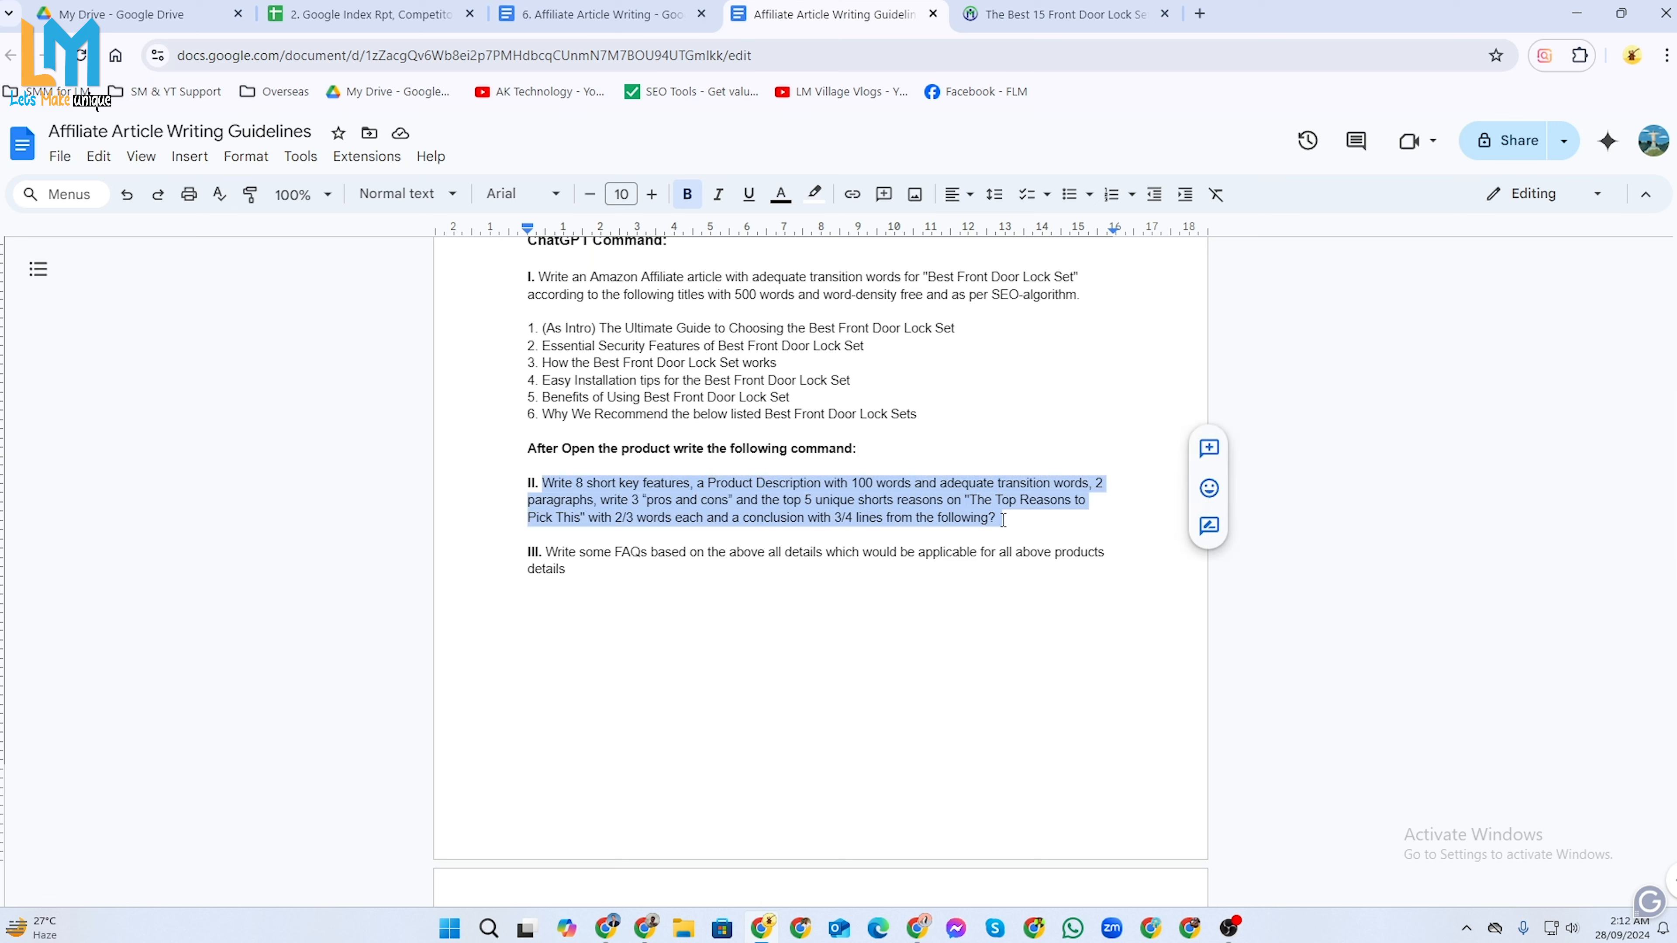
key(alt+Tab)
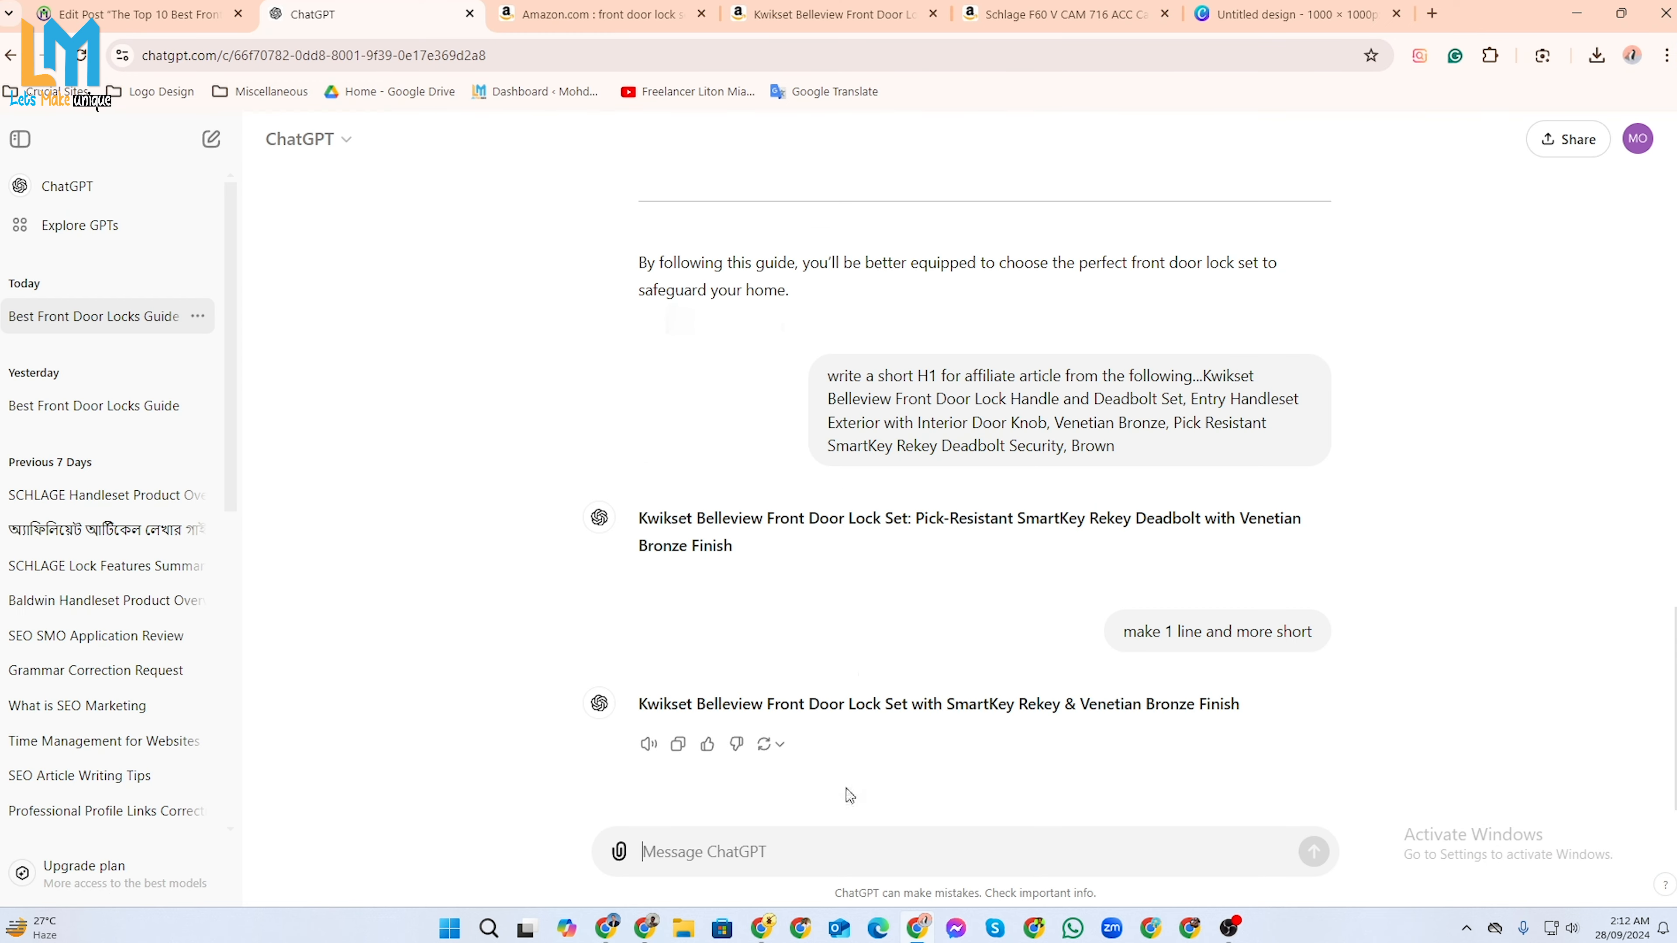
key(ctrl+v)
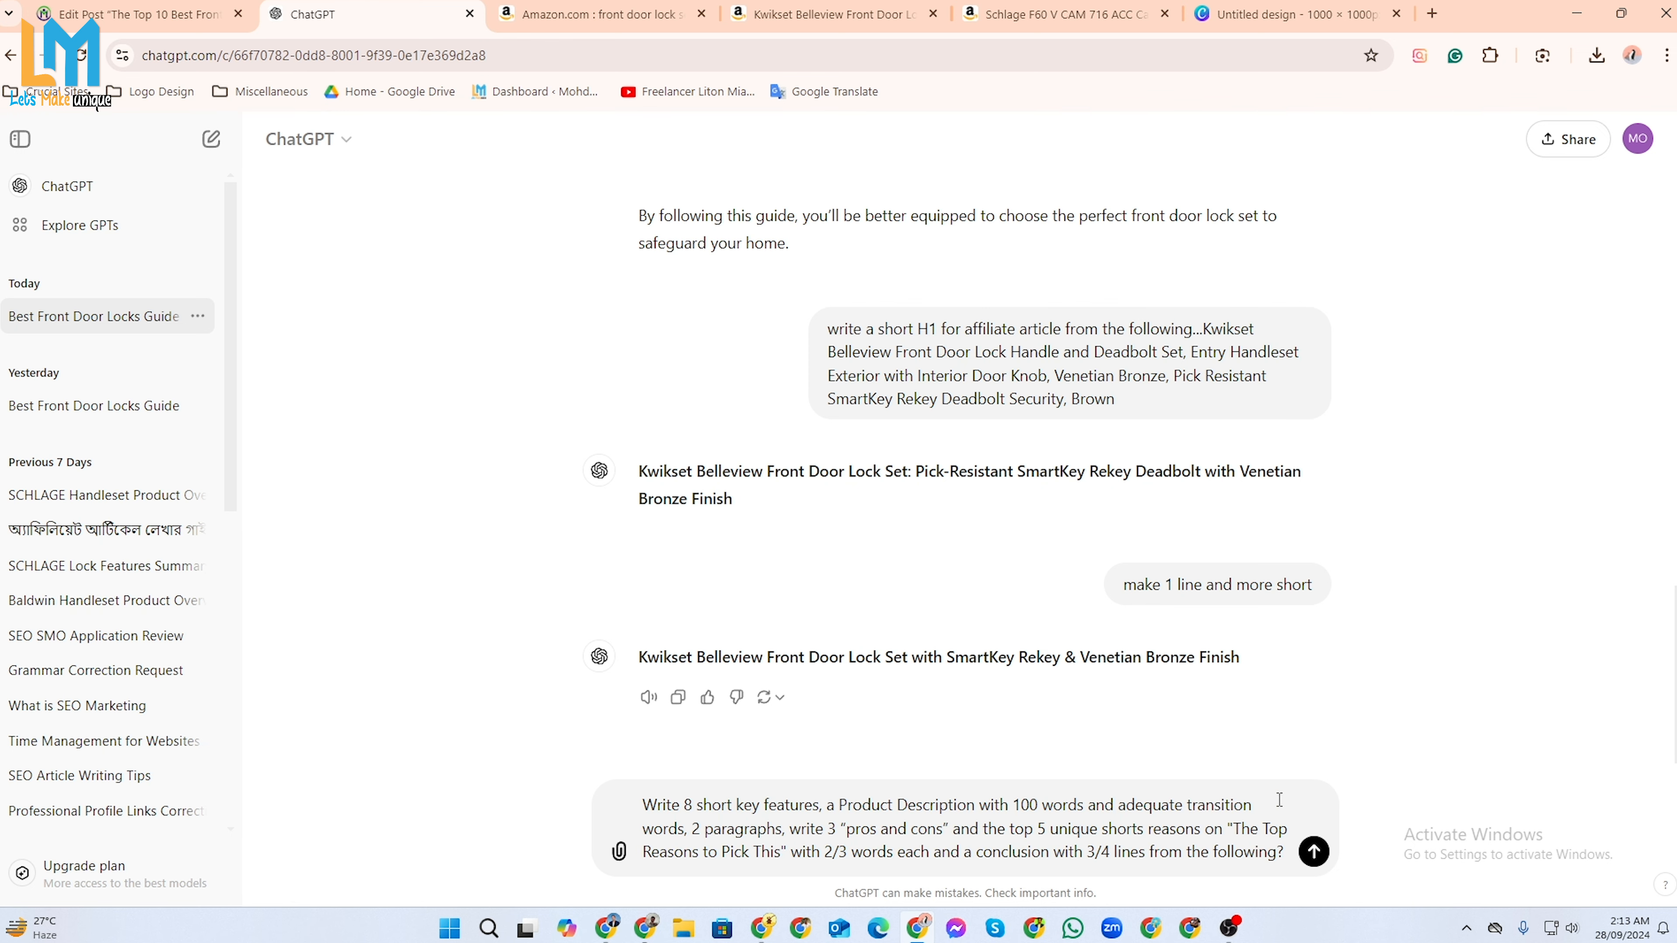
Copy the full Kwikset Belleview product title from its Amazon page and append it to the ChatGPT prompt.
click(835, 16)
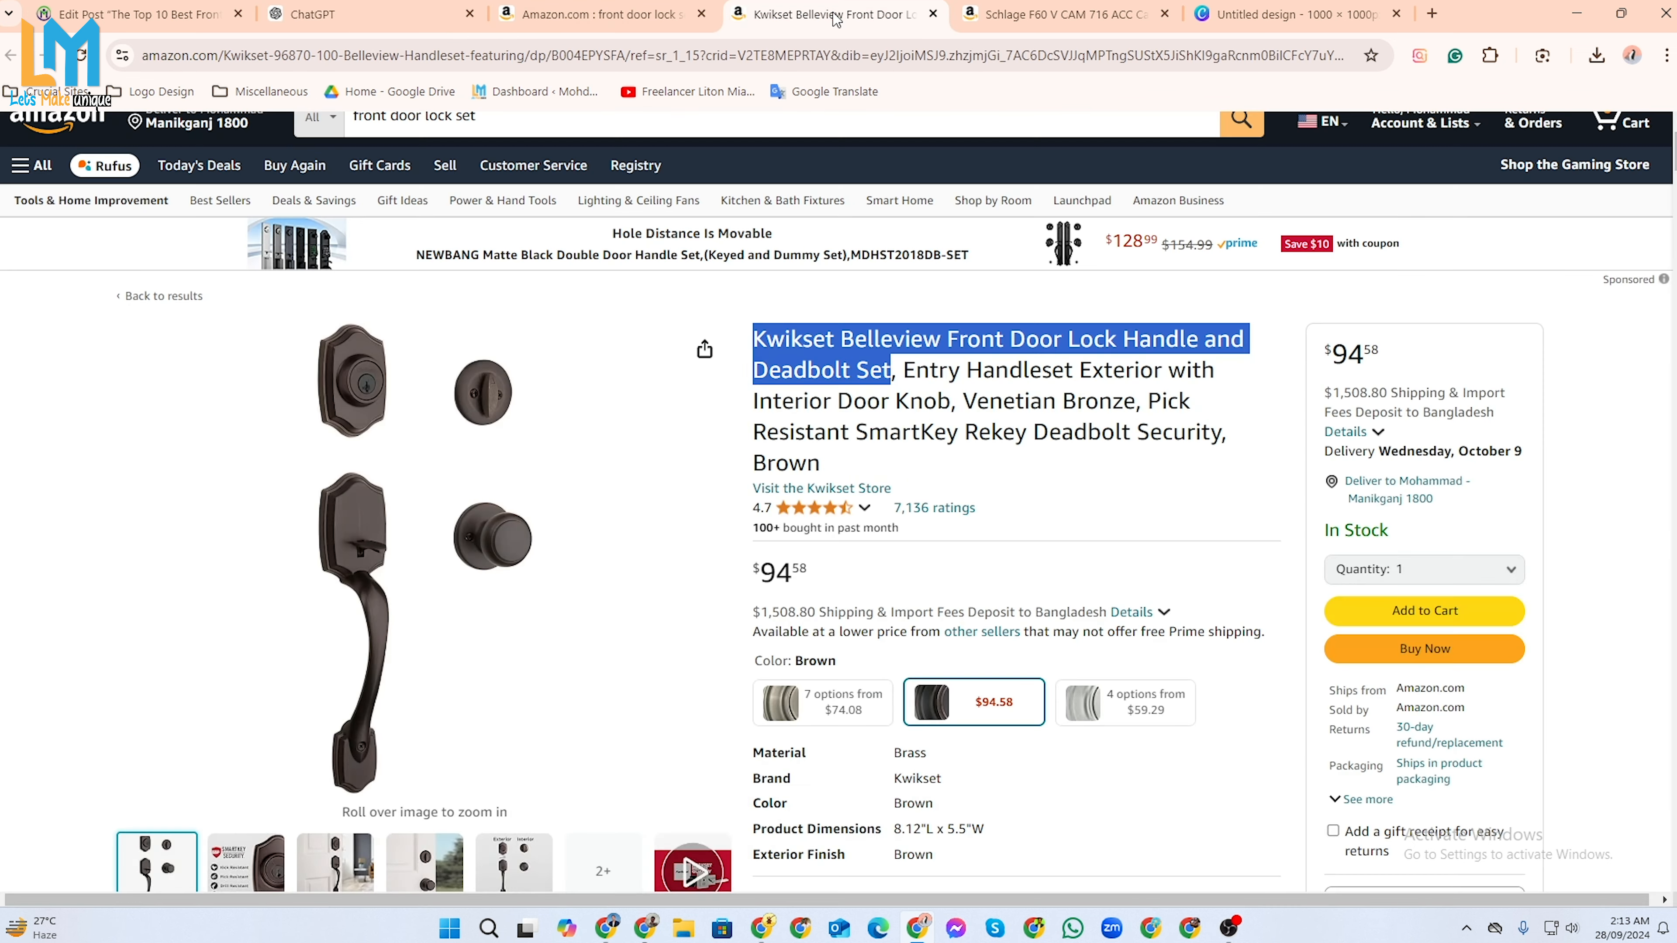
click(1010, 421)
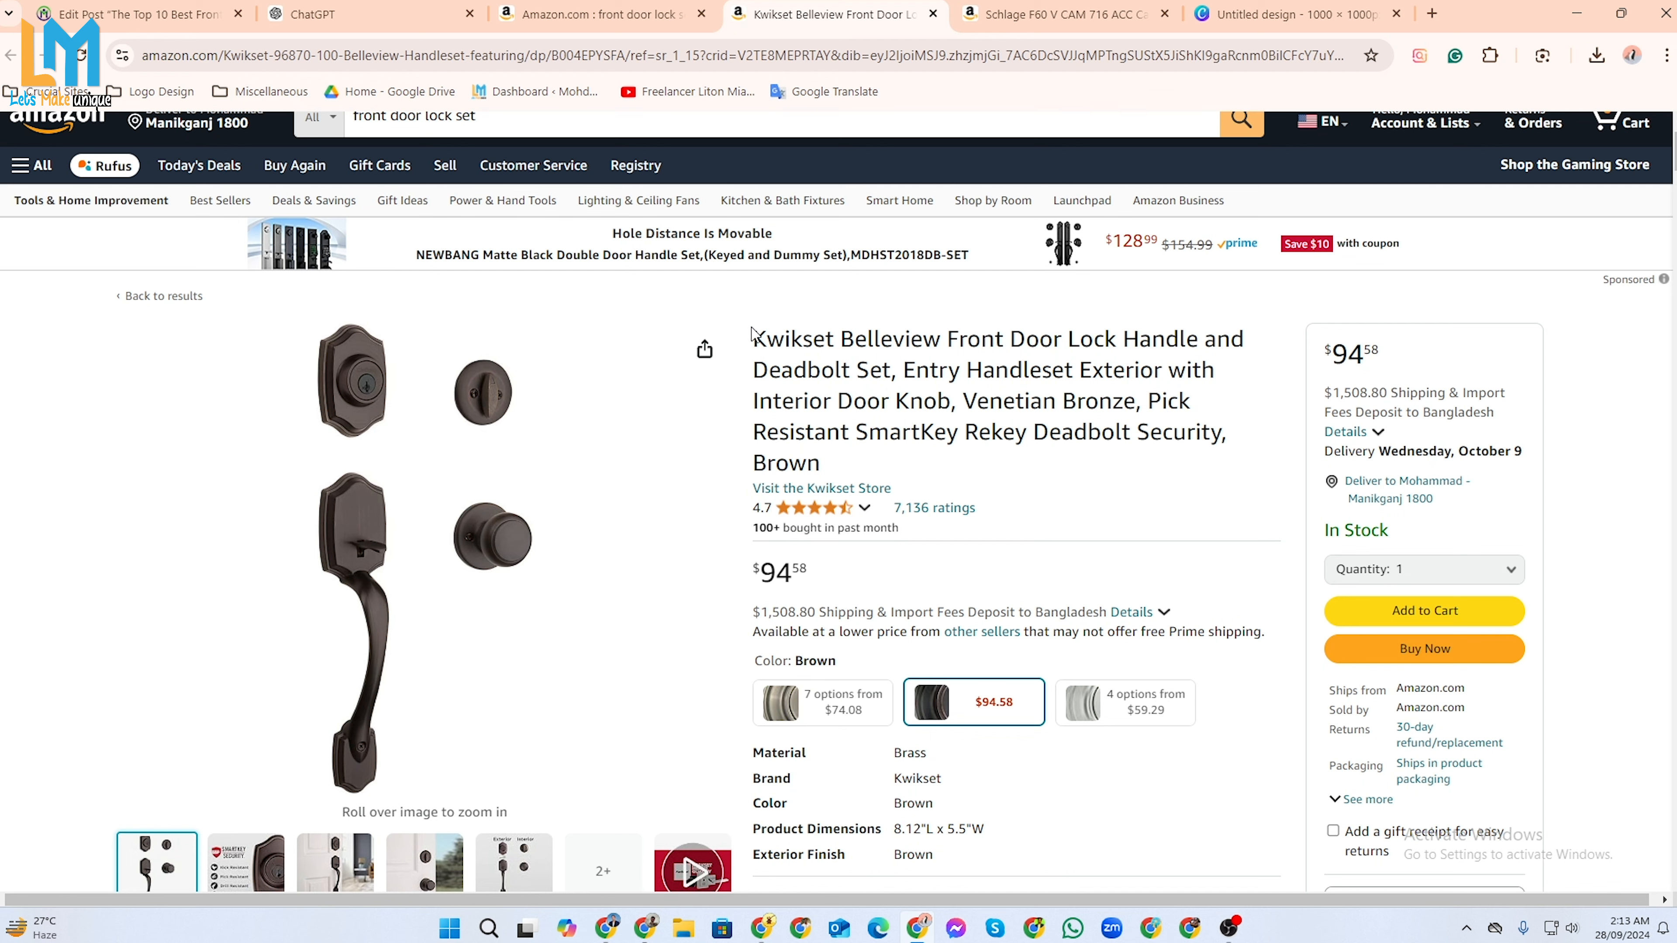
drag(760, 342, 825, 463)
key(ctrl+c)
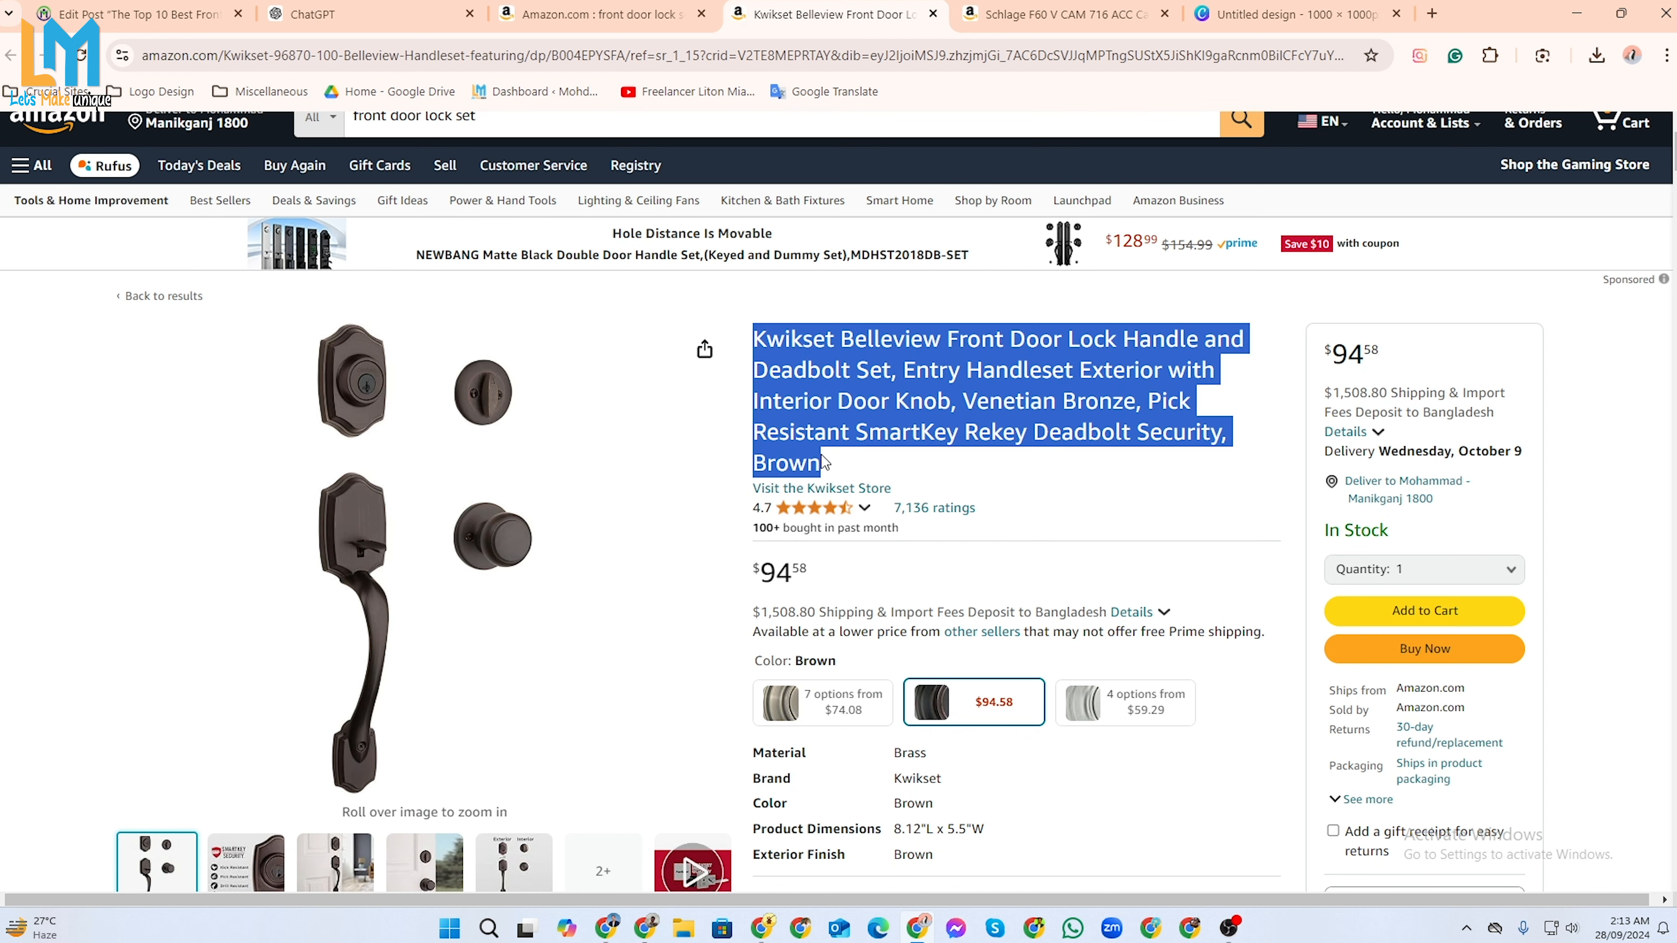
key(alt+Tab)
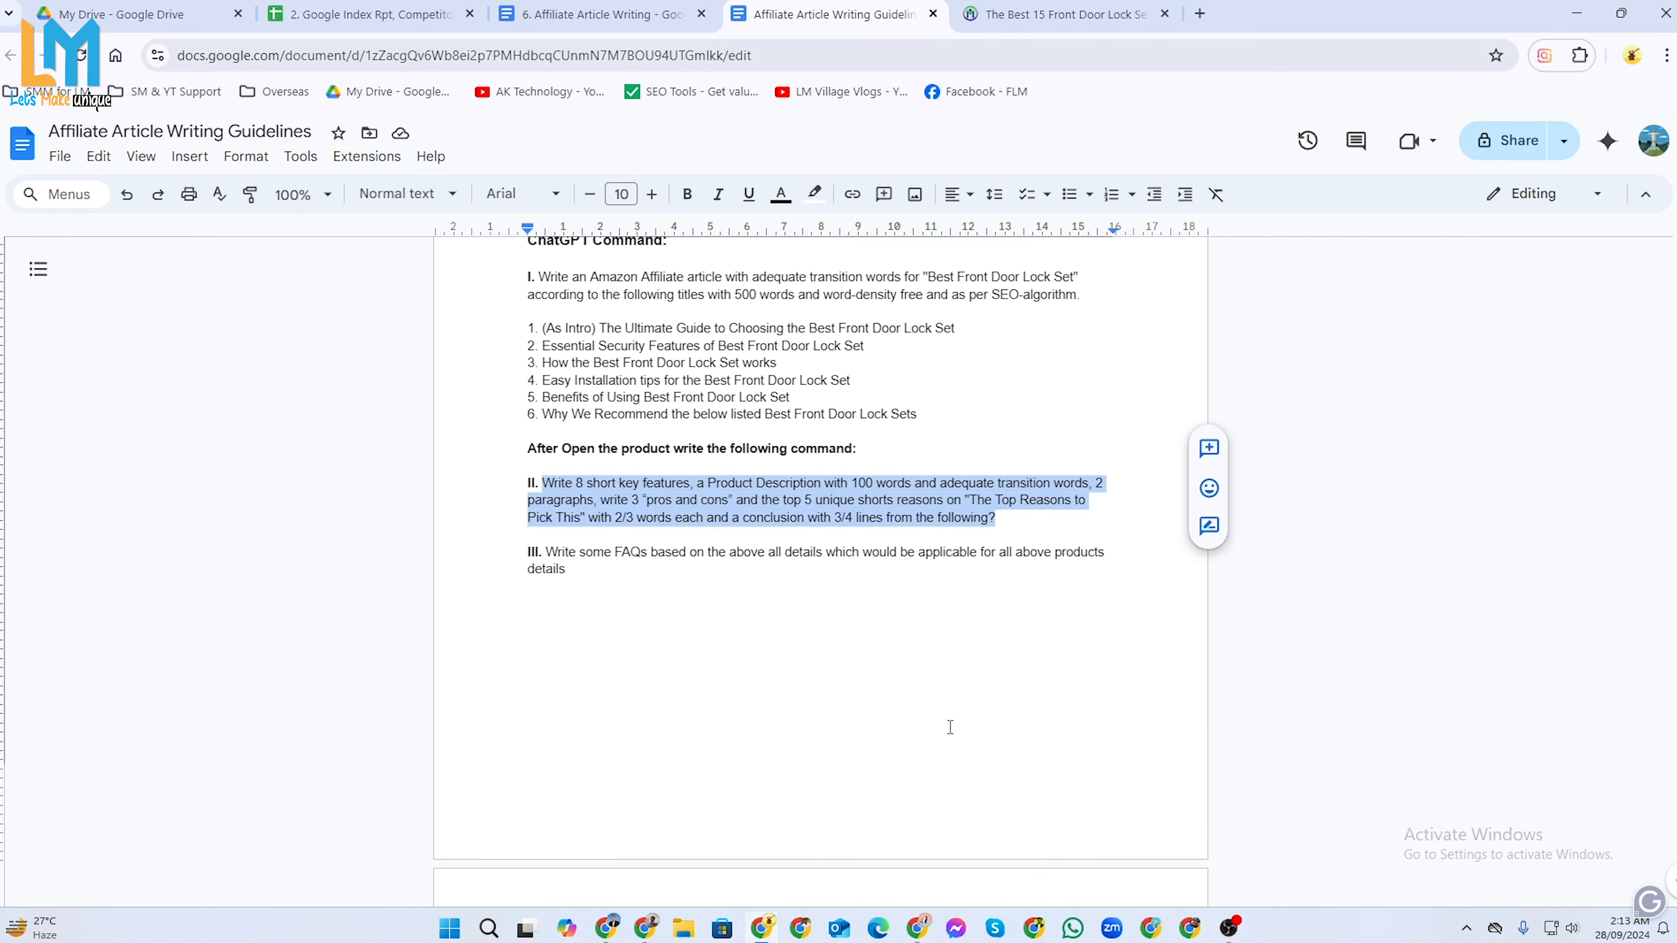
key(alt+Tab)
click(434, 16)
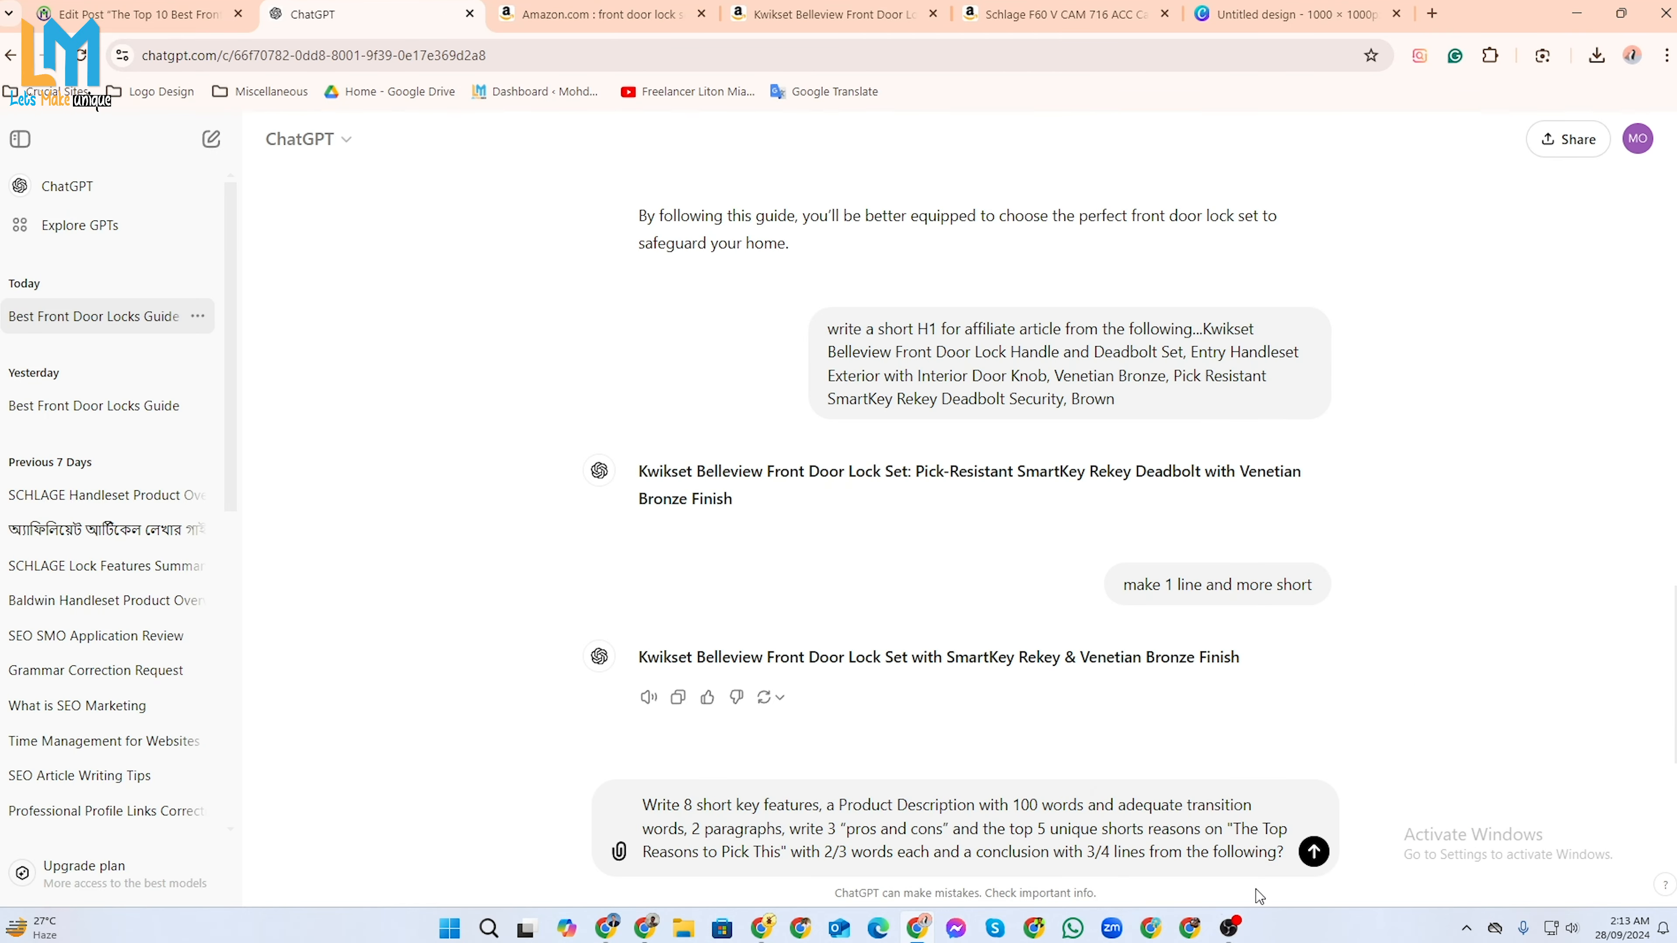
key(ctrl+v)
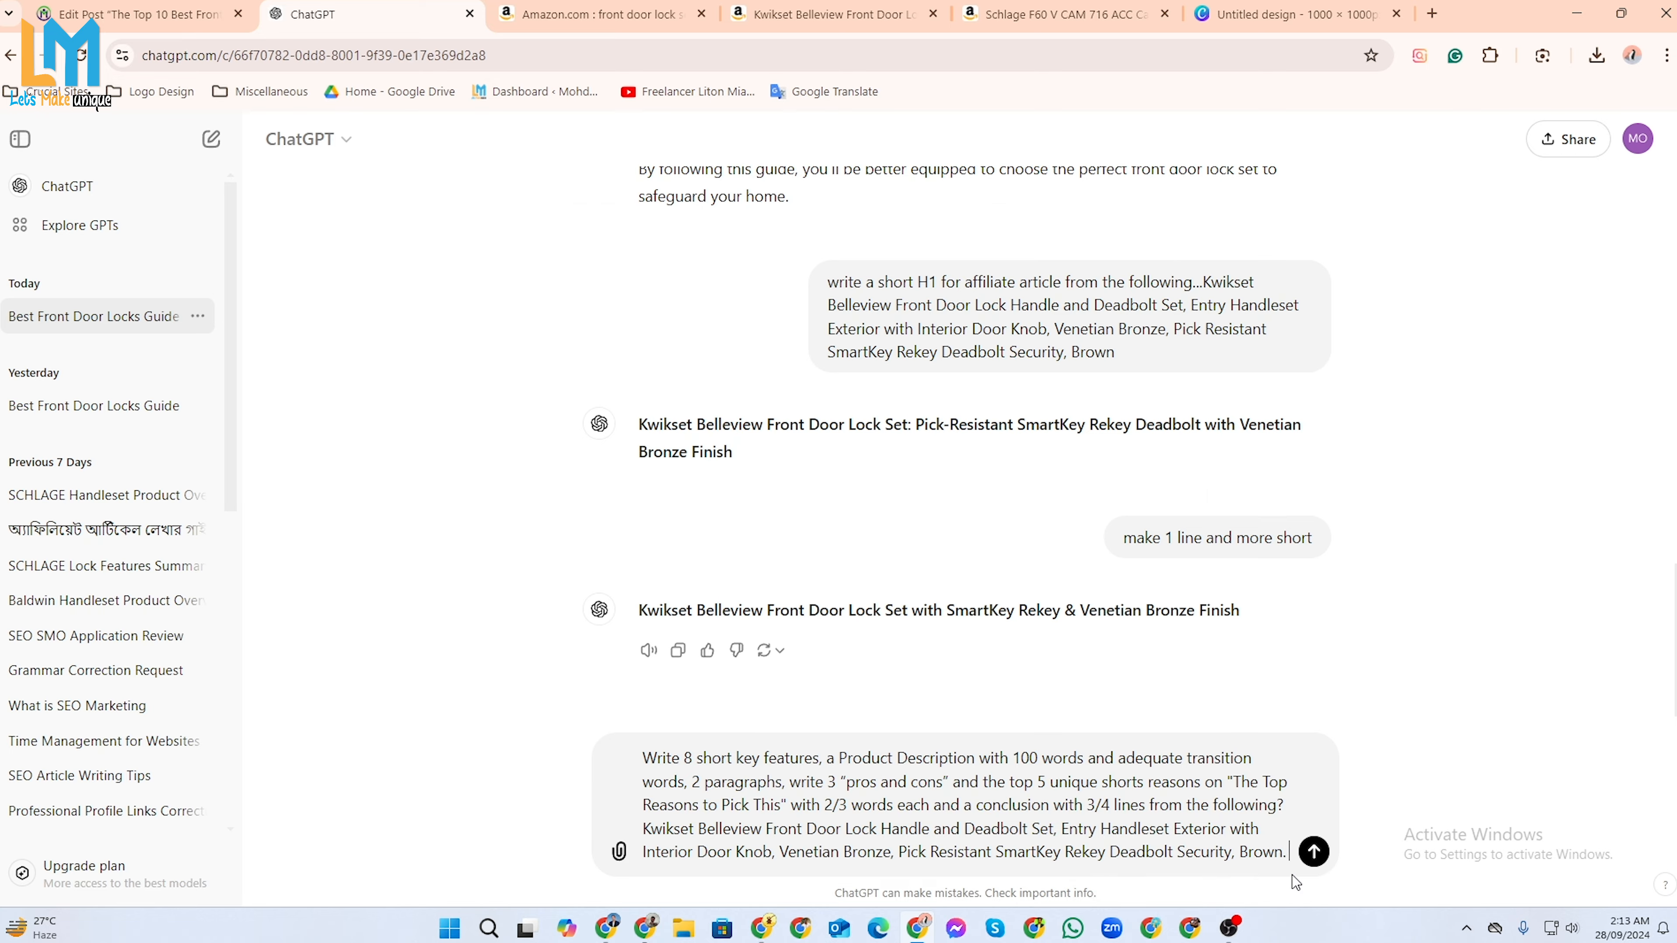
Copy the product detail text beside the image on the Kwikset Amazon page and append it to the ChatGPT prompt.
key(alt+Tab)
key(alt+Tab)
click(910, 12)
drag(754, 230, 1096, 631)
click(429, 15)
key(ctrl+v)
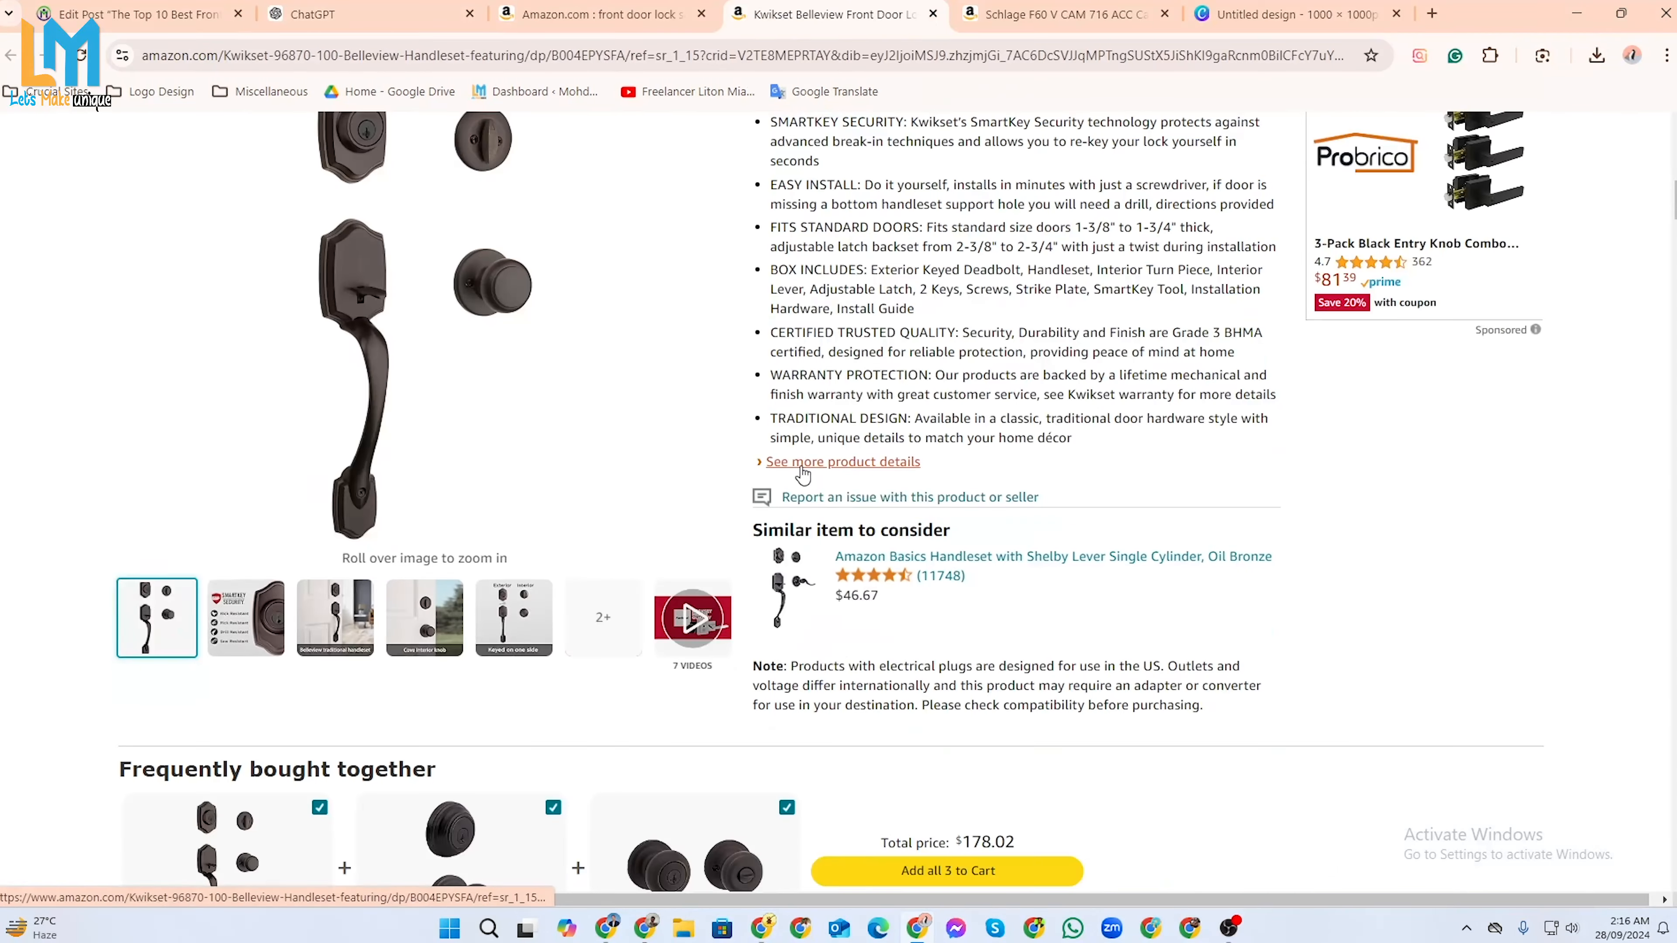
Go to the Kwikset listing's full product information and expand the Materials & Care, Measurements and Item details sections.
click(822, 465)
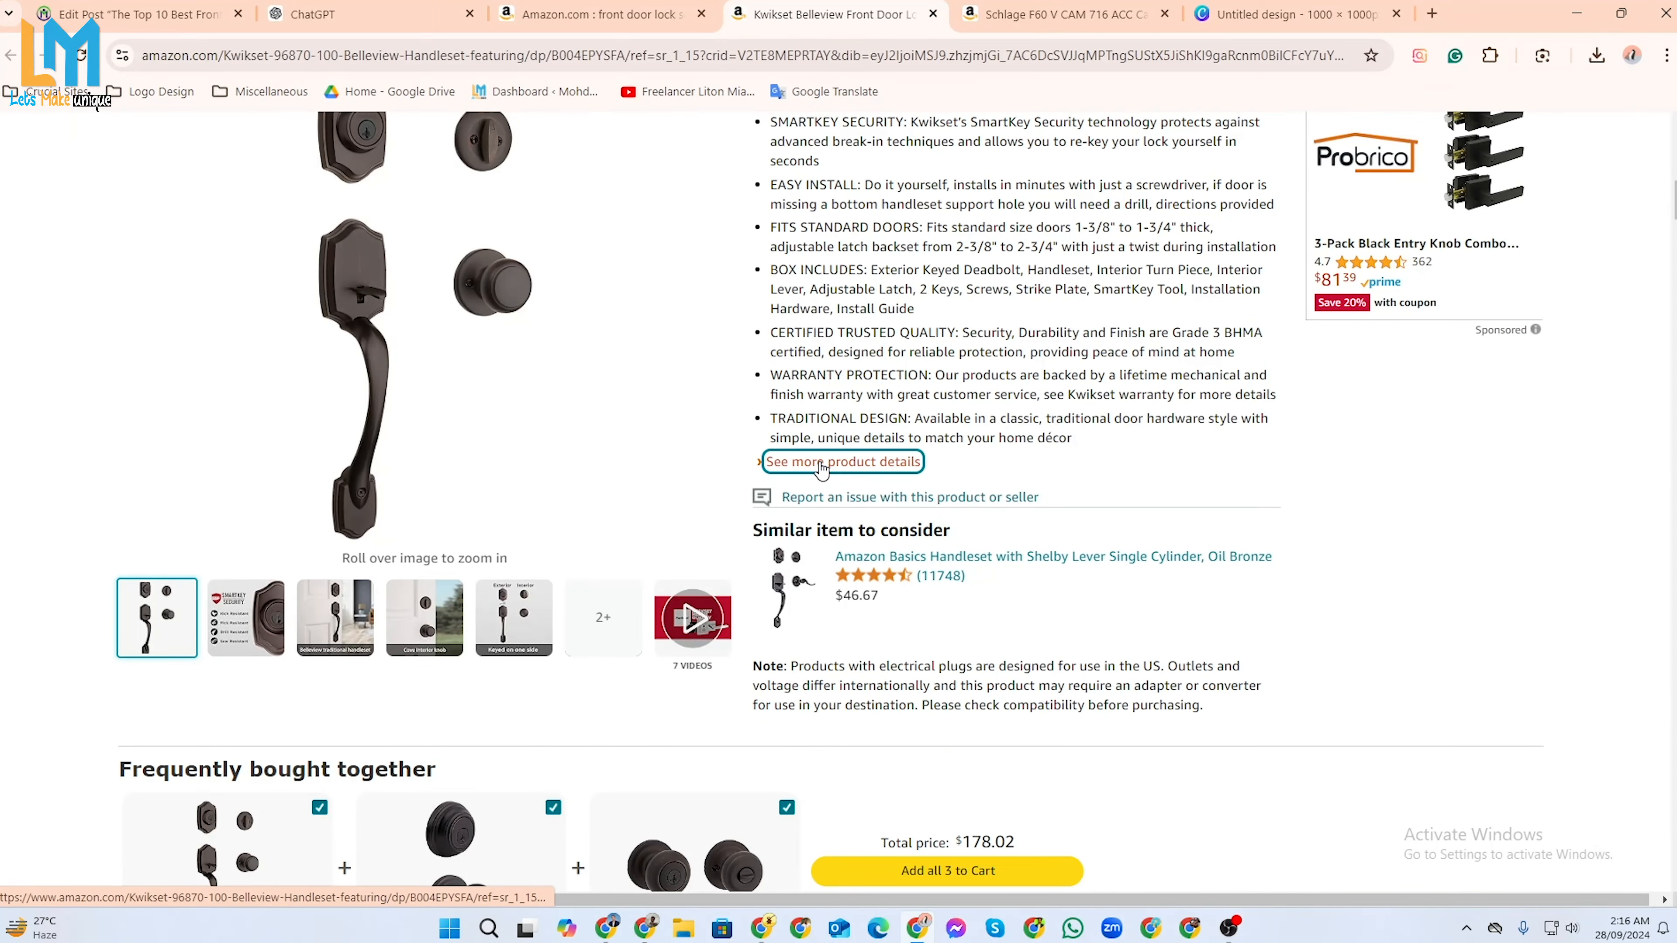
scroll(635, 588, down, 3)
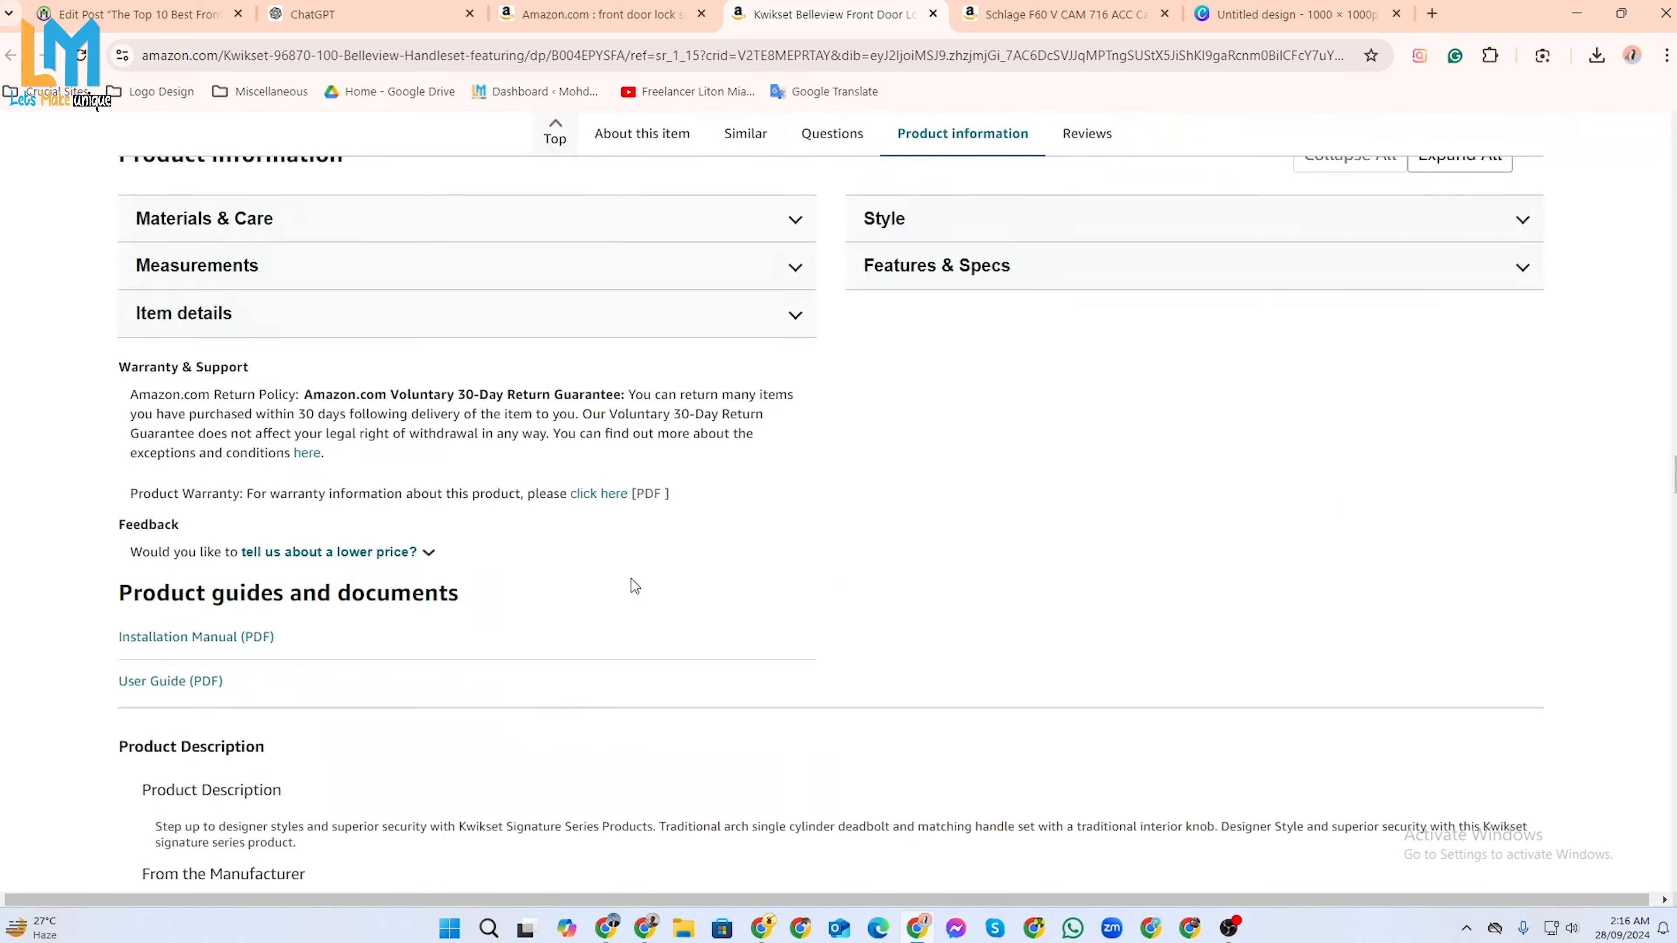
click(796, 414)
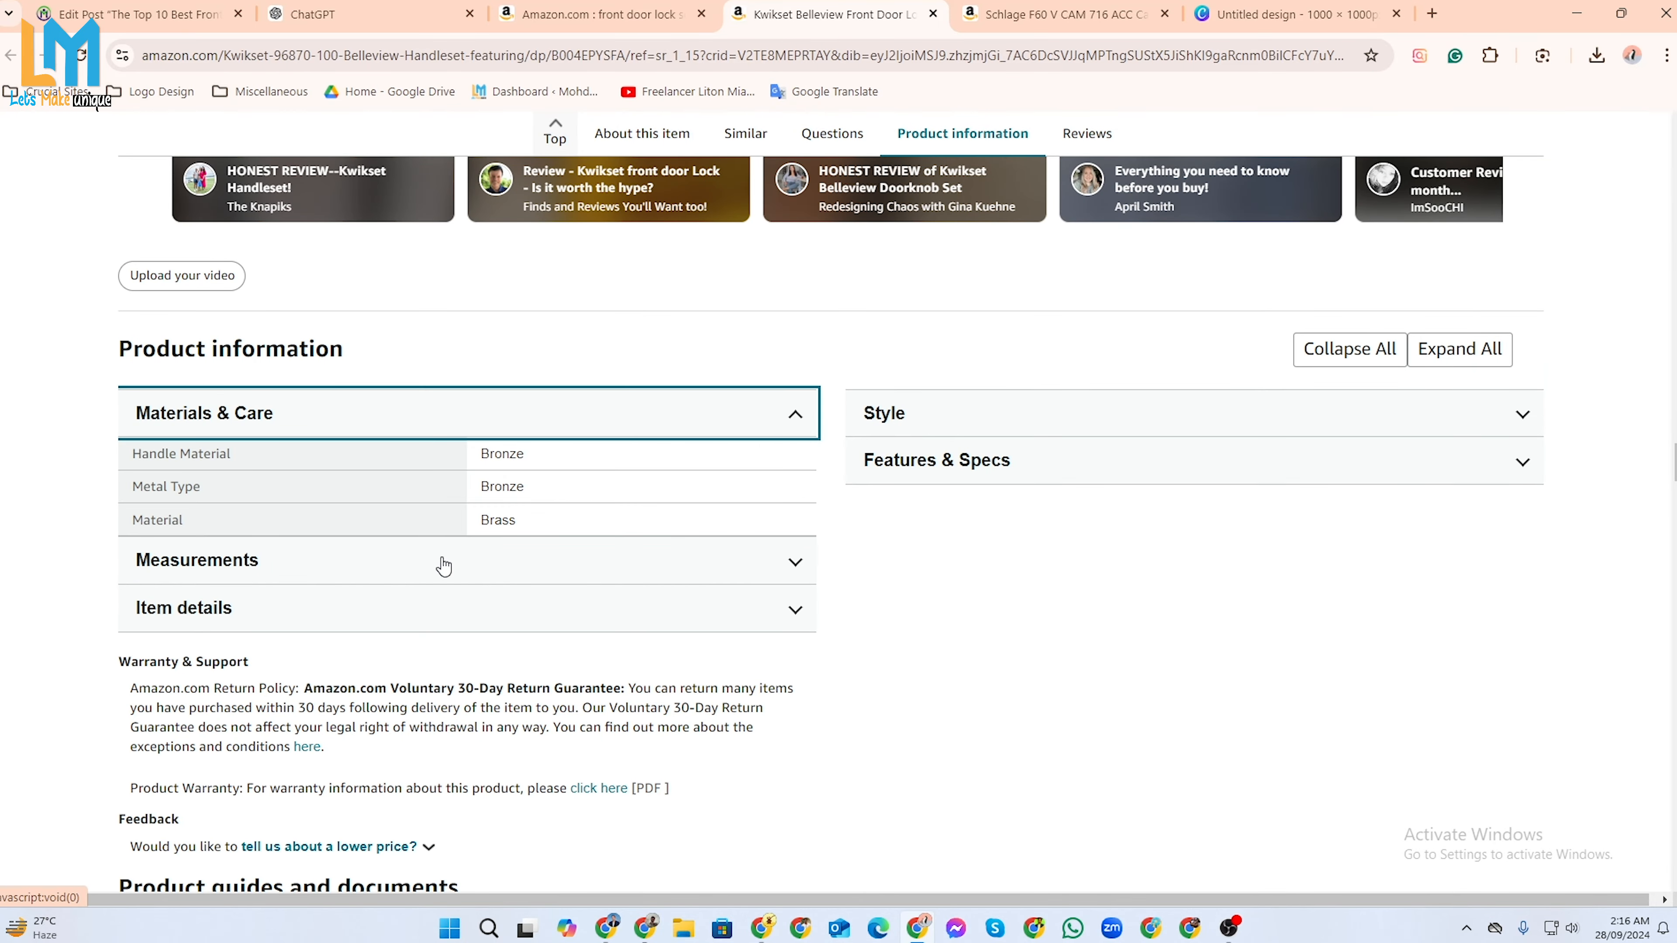
click(789, 565)
scroll(677, 587, down, 3)
click(796, 555)
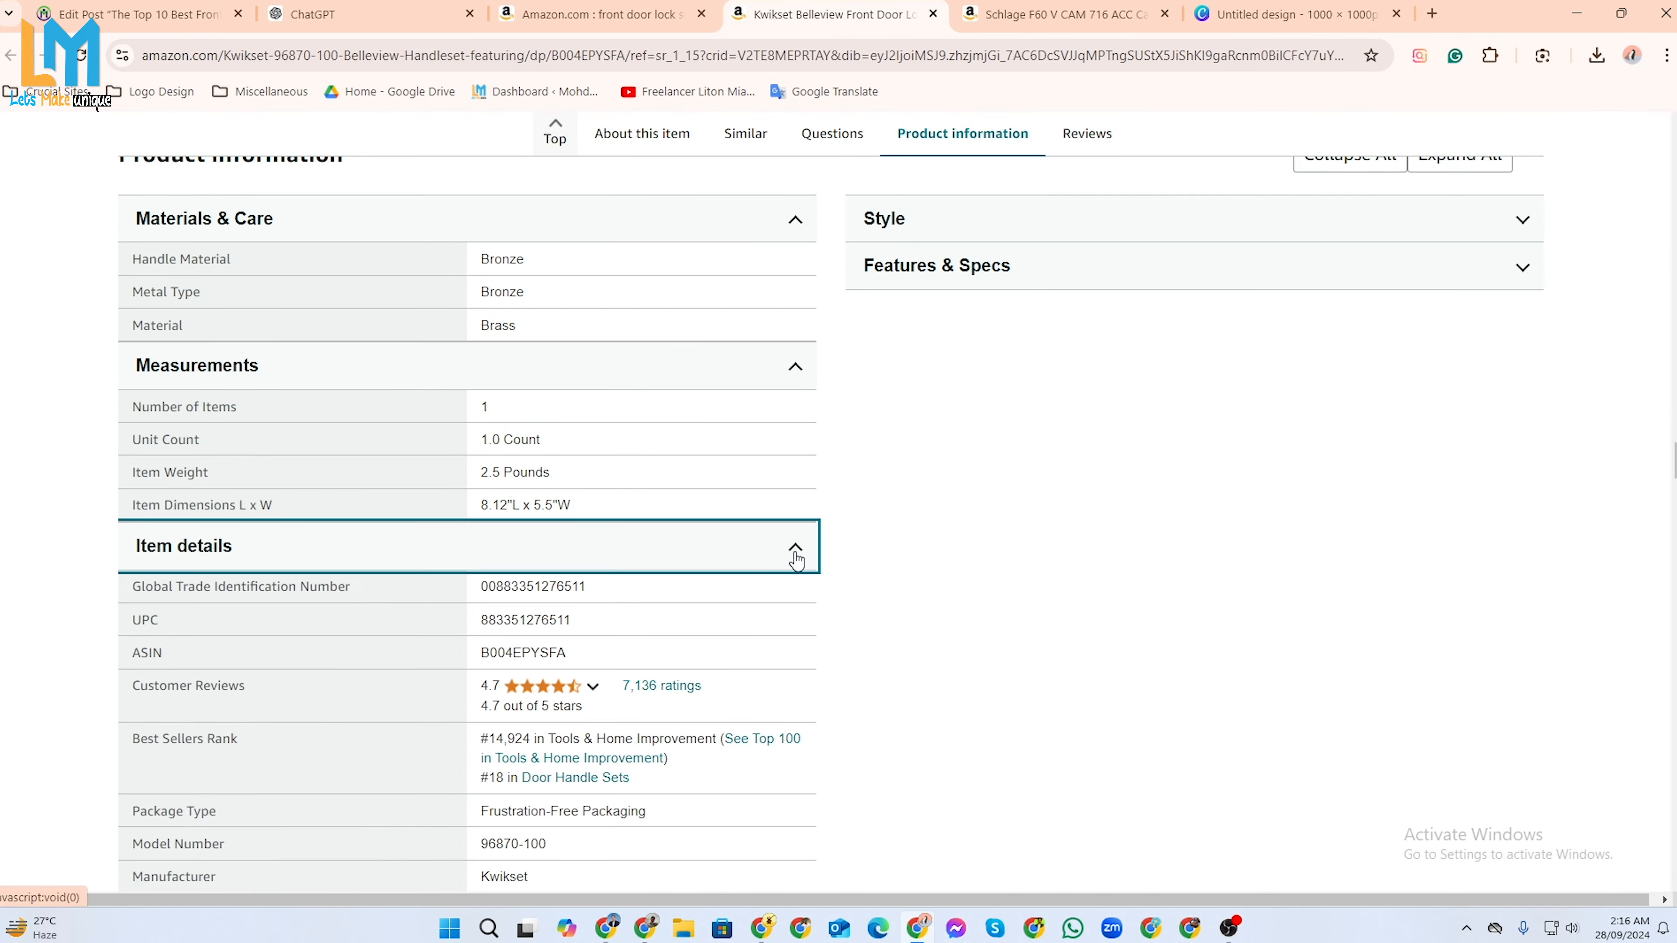
scroll(608, 640, down, 8)
scroll(92, 475, up, 9)
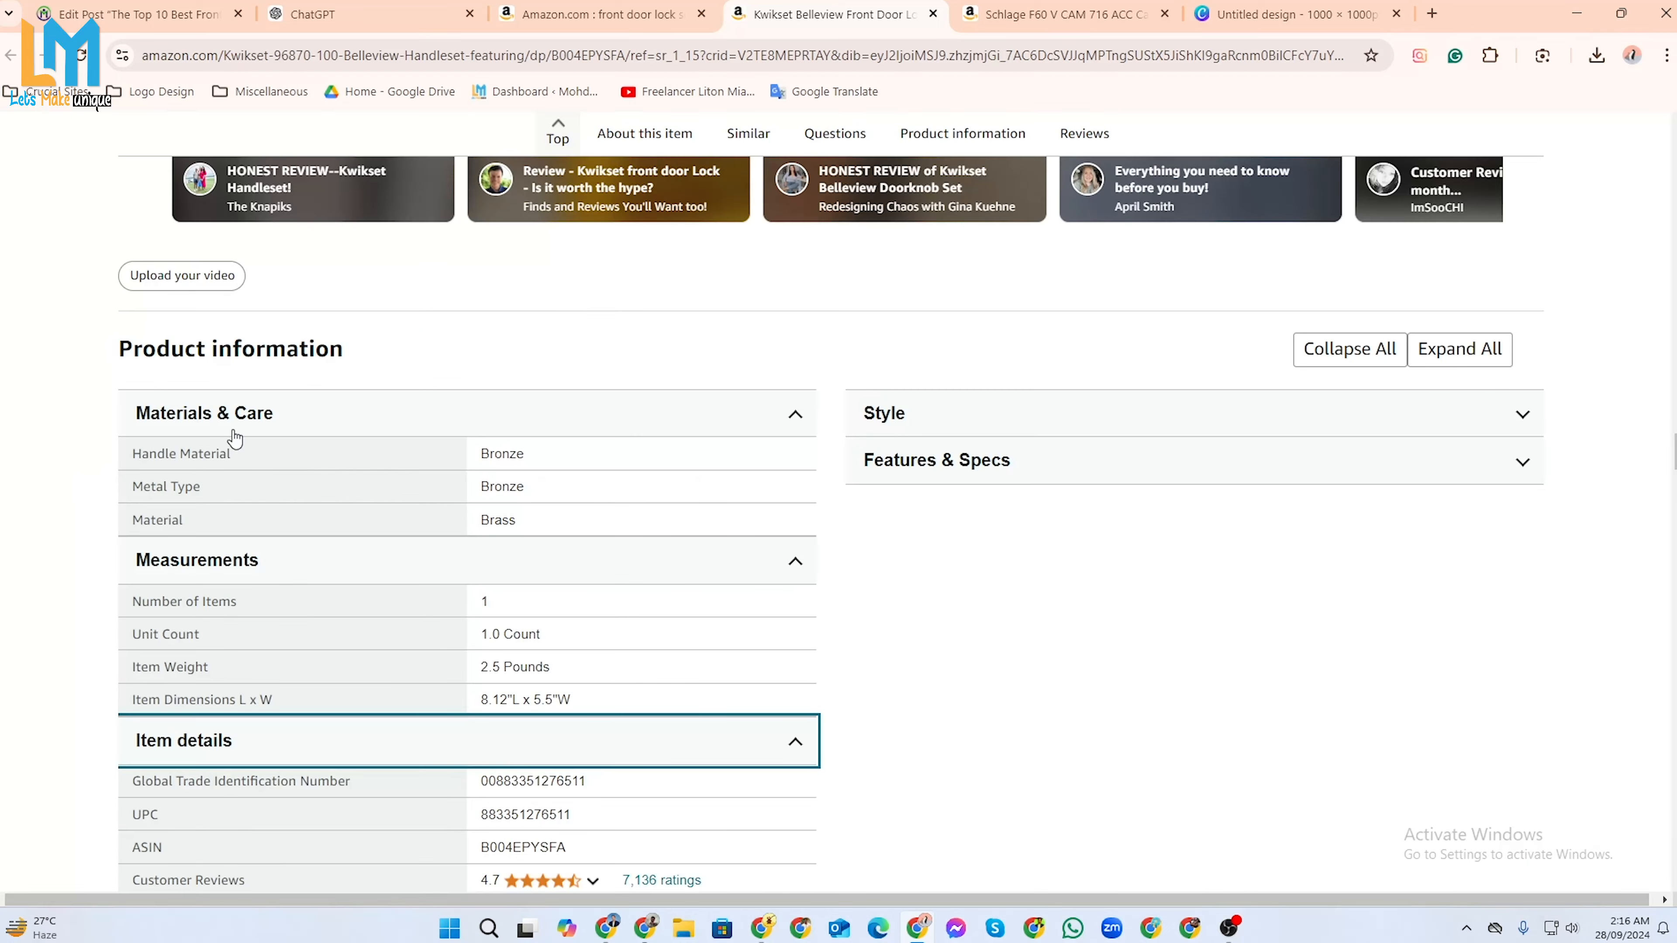
Copy the product information from Handle Material through the Amazon return policy and append it to the ChatGPT prompt.
drag(129, 452, 740, 488)
scroll(602, 568, down, 10)
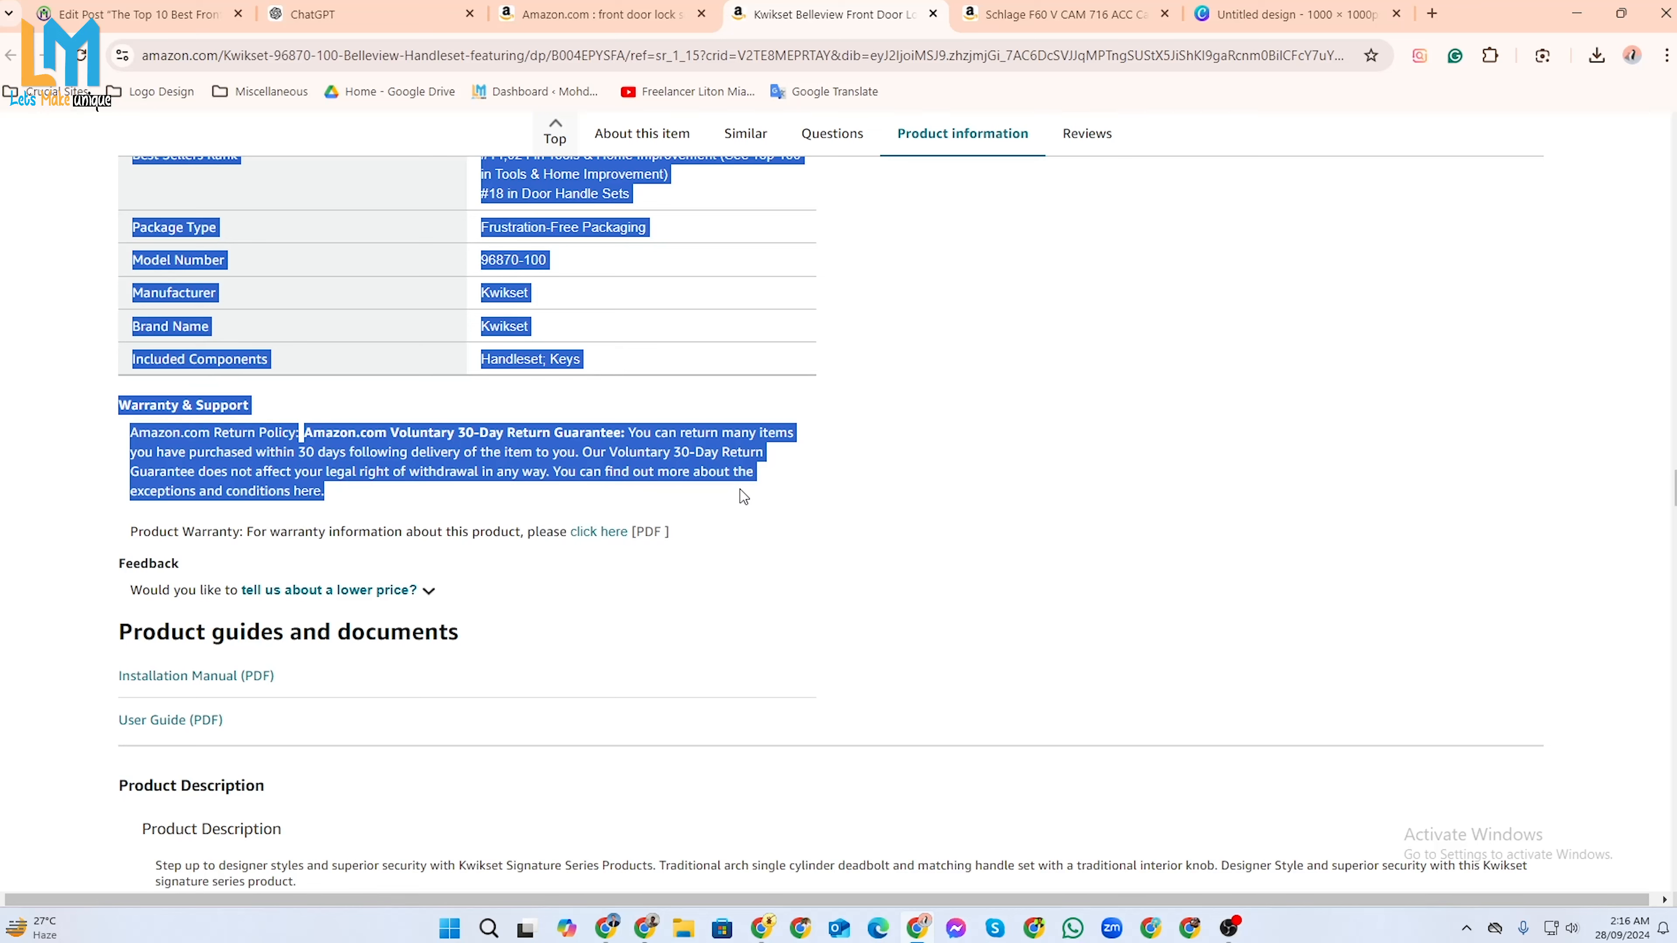
click(763, 928)
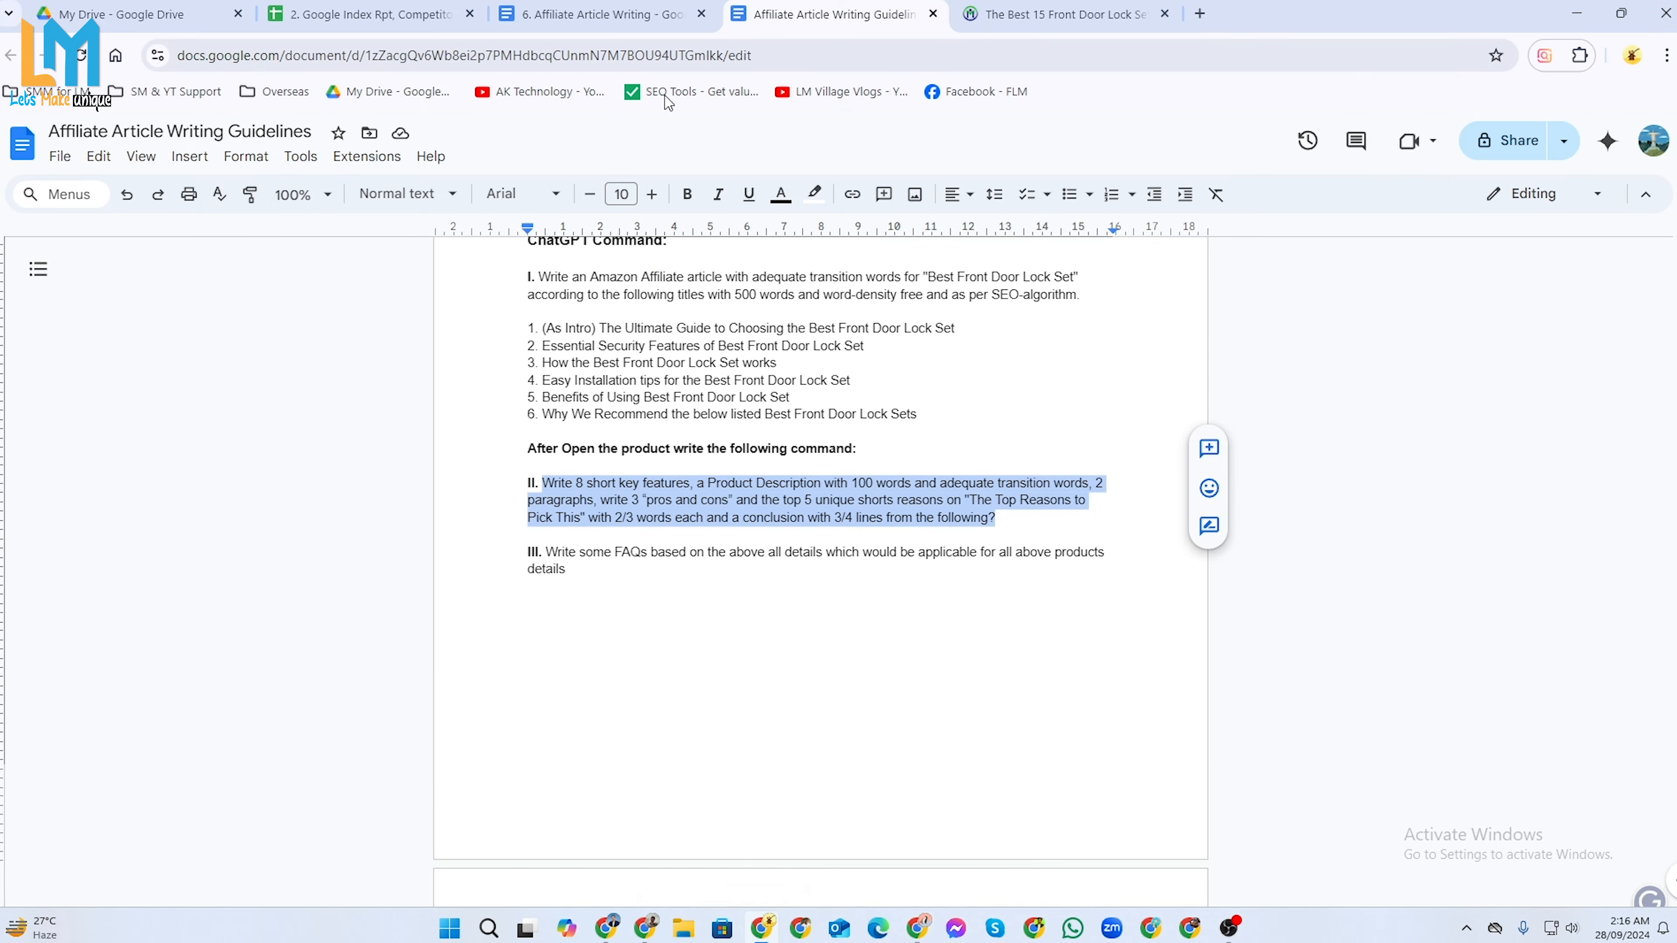
click(917, 928)
click(312, 14)
click(1010, 843)
key(ctrl+v)
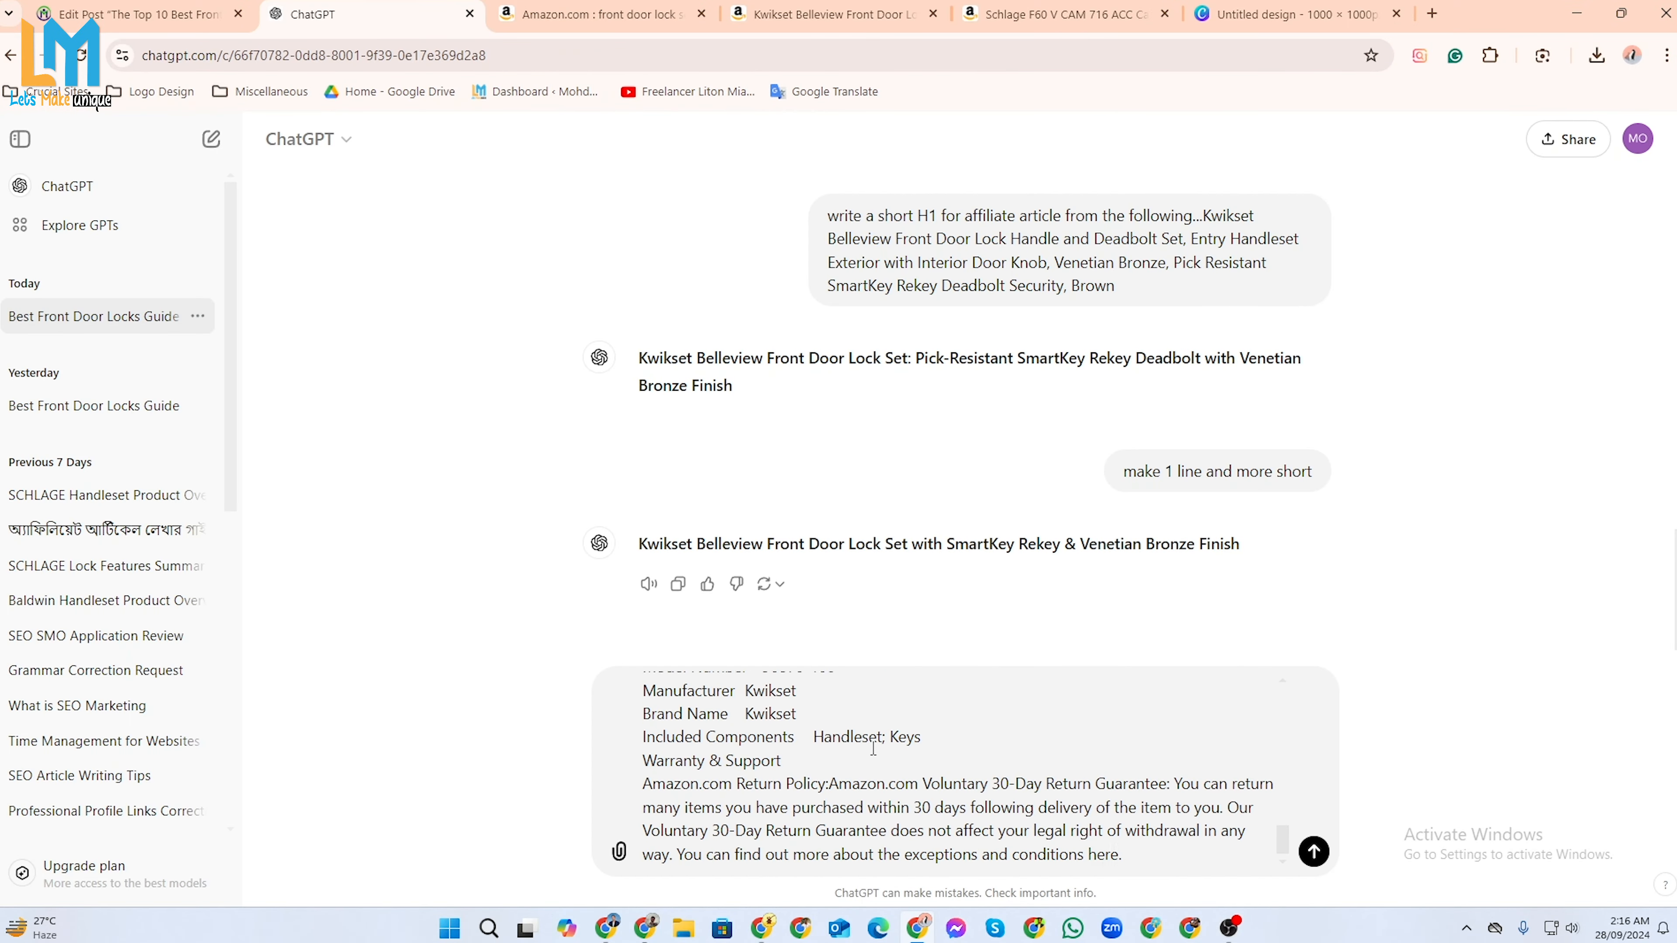
Return to the Kwikset Amazon page and expand the Style and Features & Specs sections of its product information.
click(763, 928)
click(918, 929)
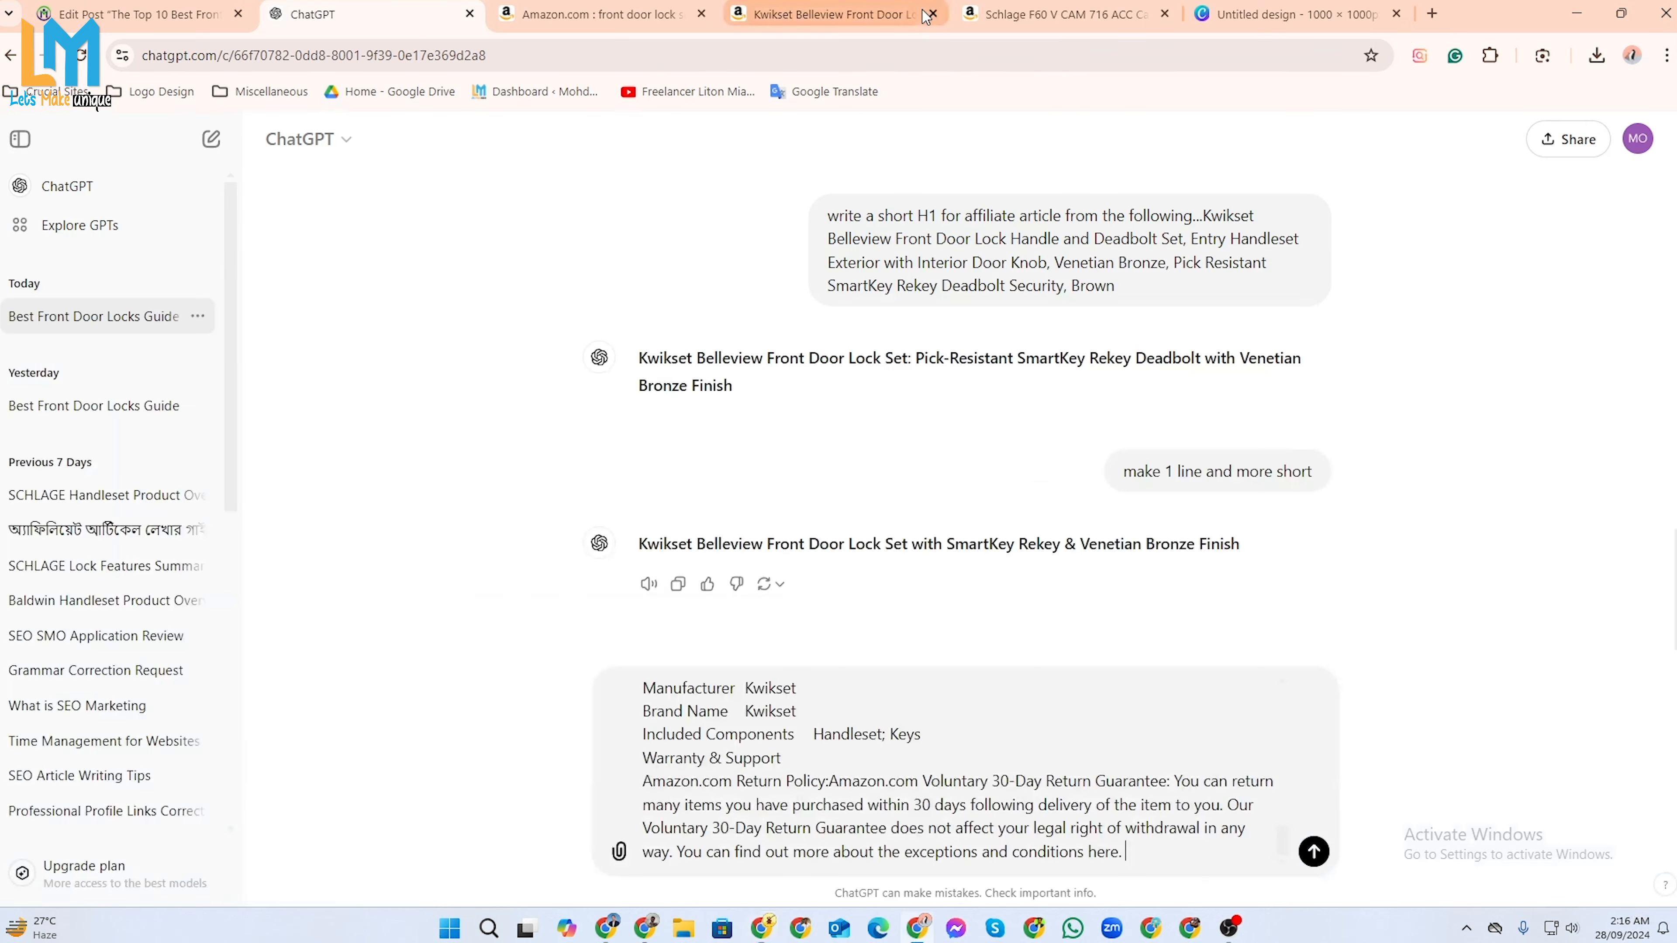
click(1081, 16)
click(858, 16)
scroll(726, 412, up, 15)
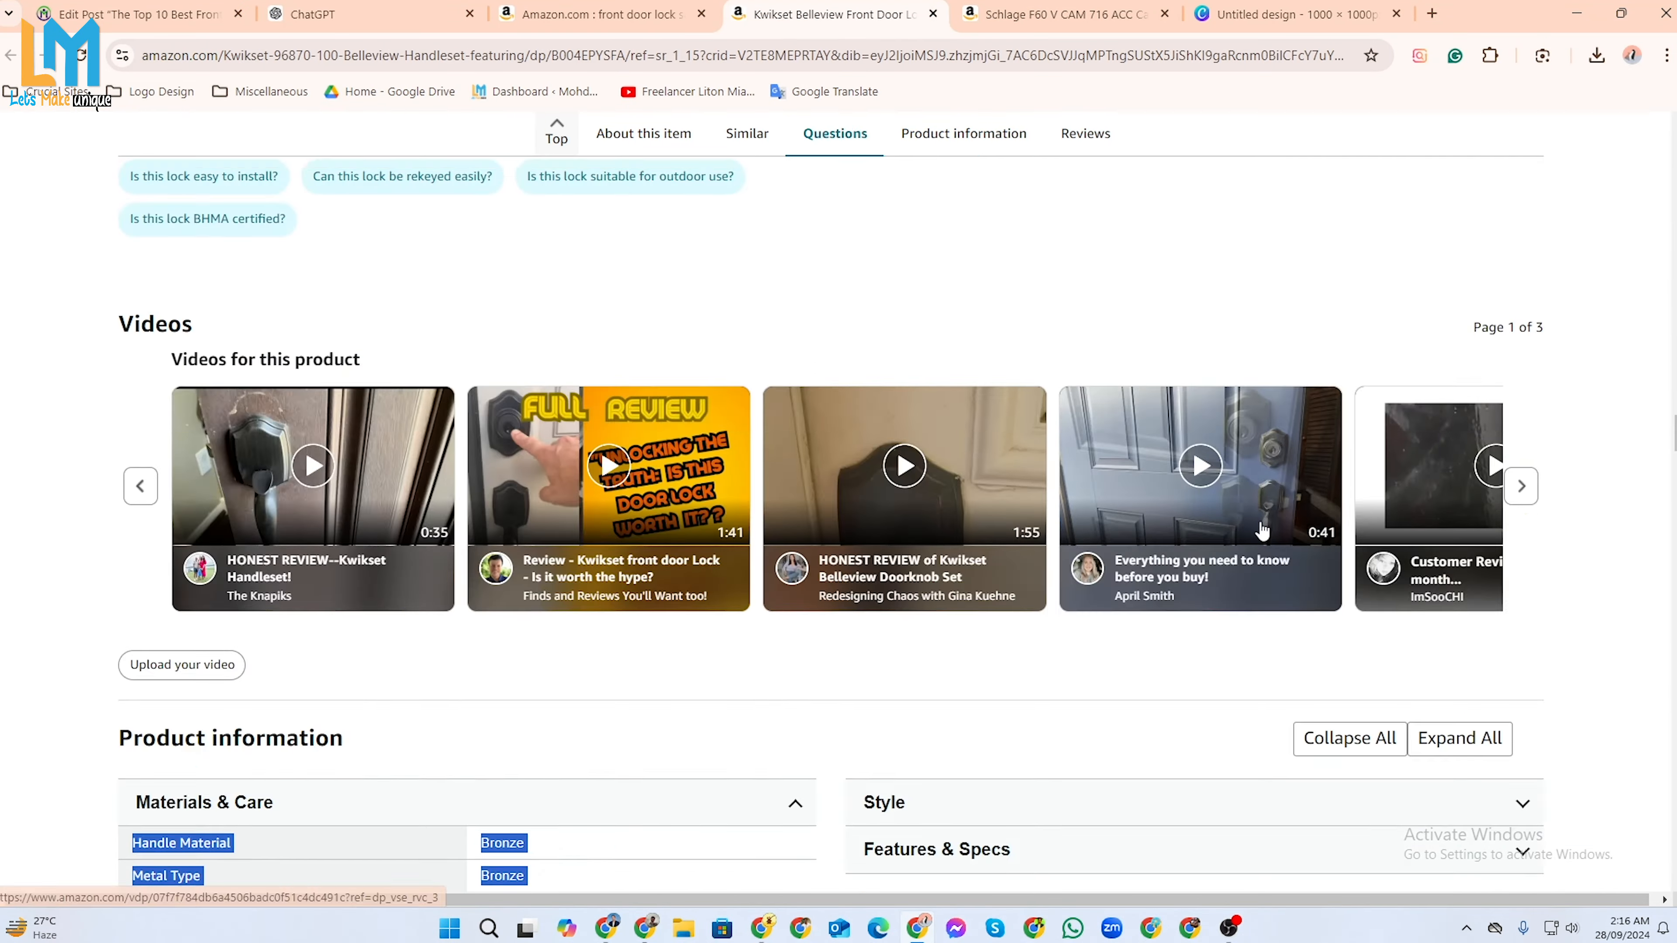
scroll(1066, 509, down, 4)
click(1527, 515)
click(1519, 763)
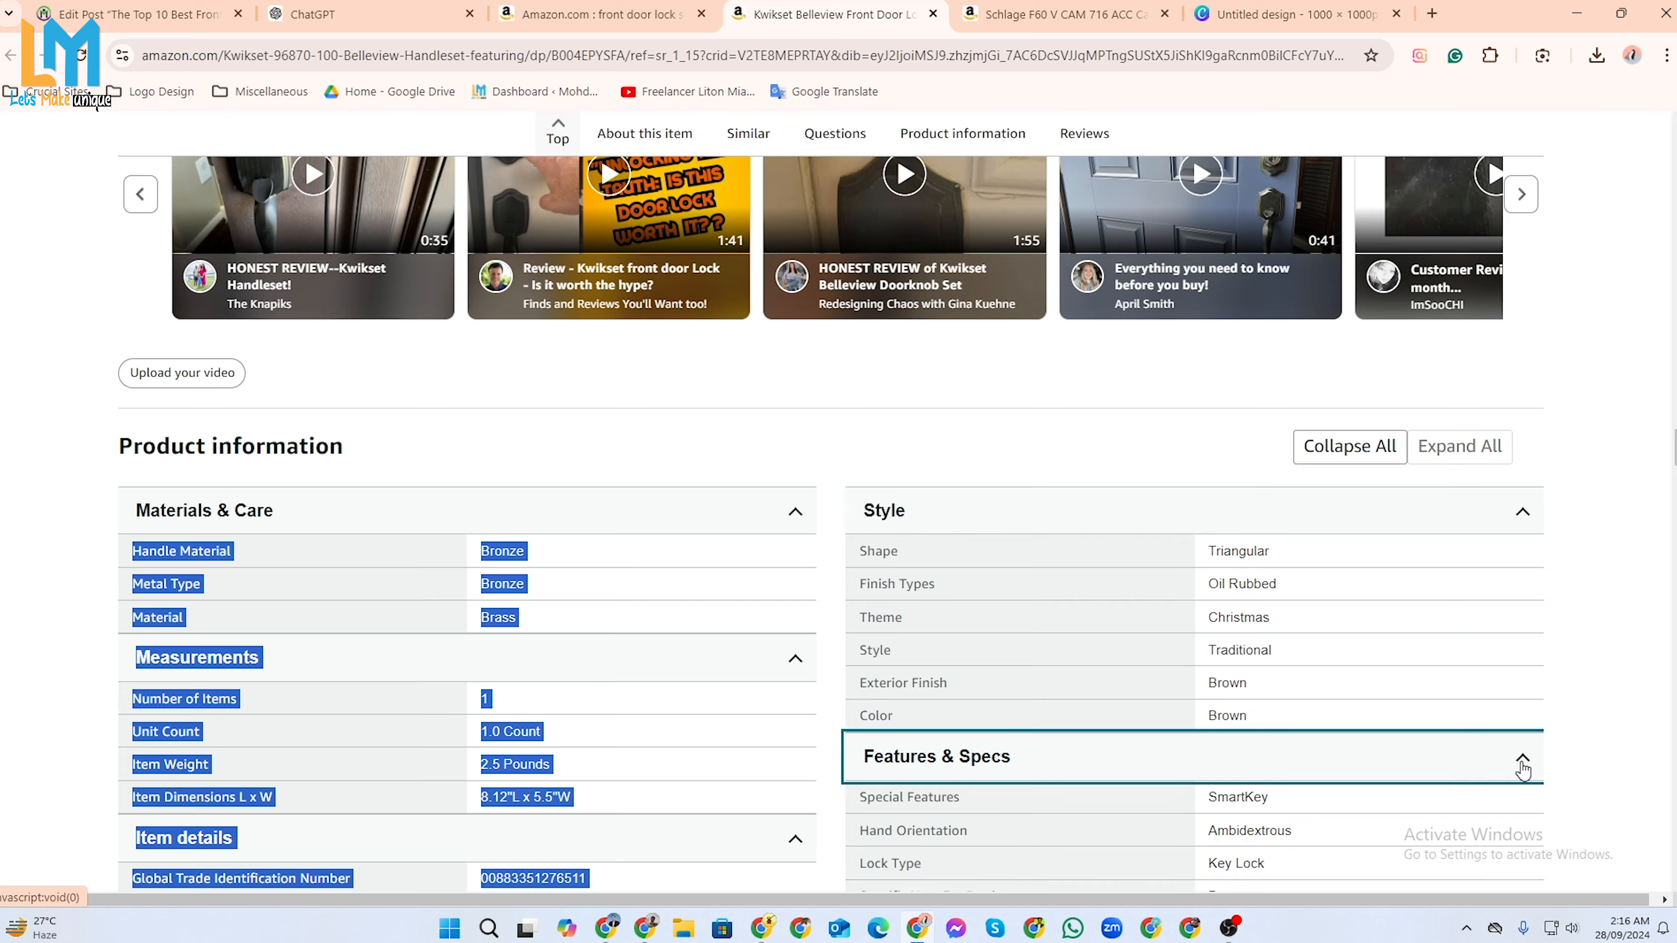
Copy the Kwikset listing's Style and Features & Specs details, append them to the ChatGPT prompt and send it.
scroll(1341, 532, down, 5)
scroll(864, 357, up, 3)
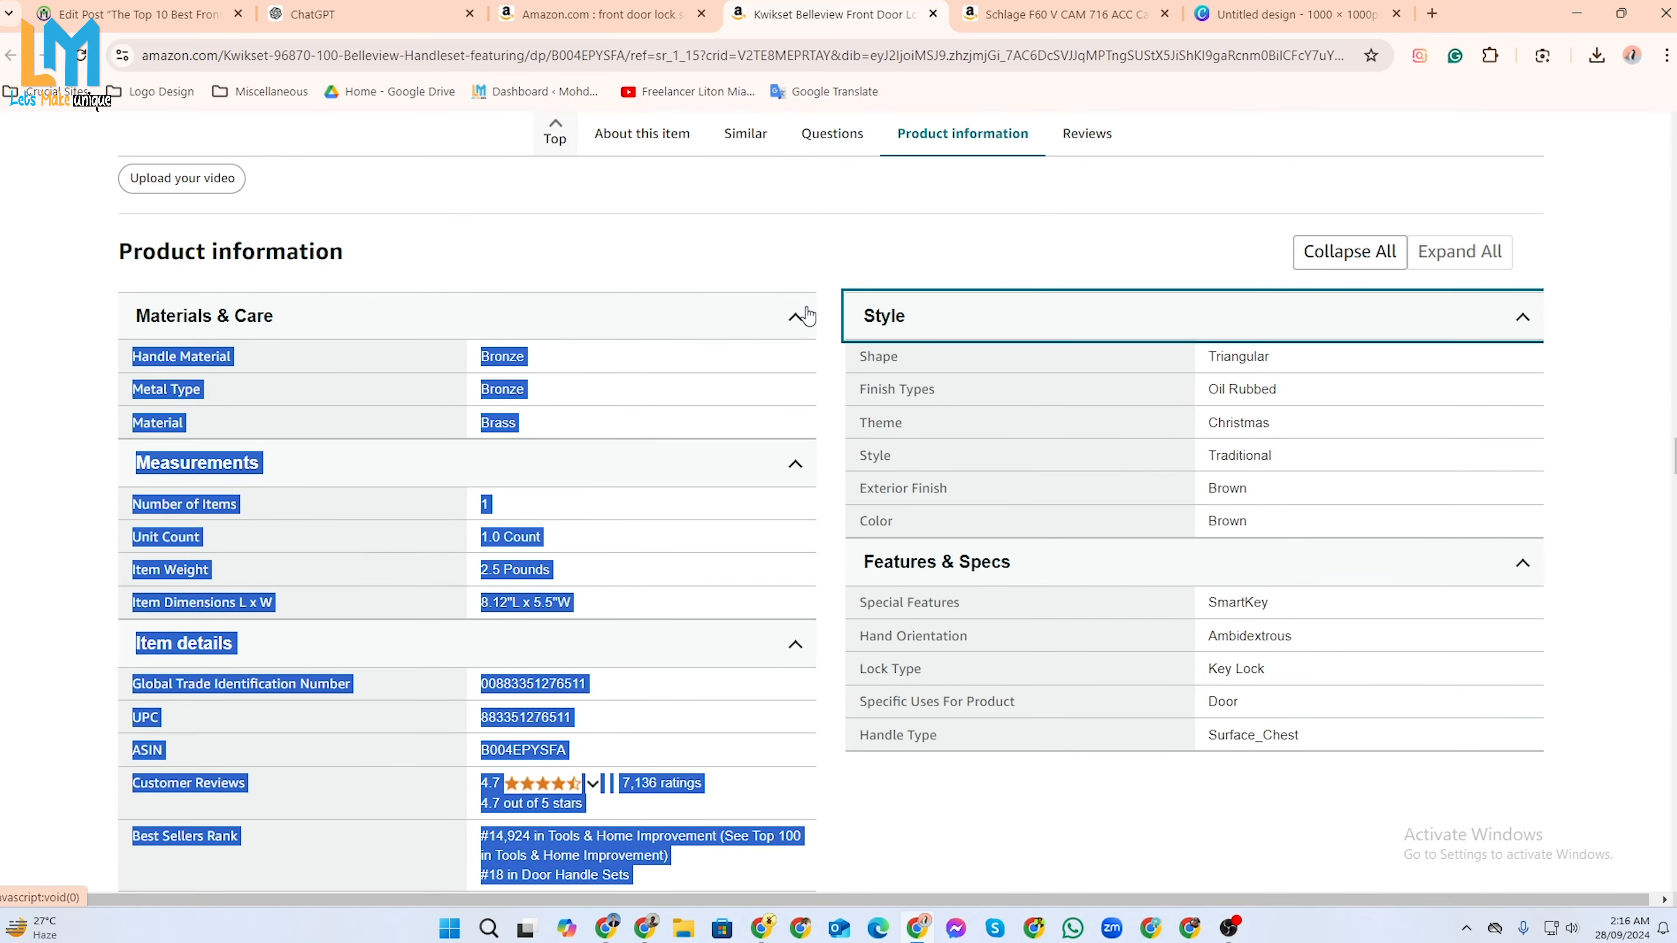
drag(861, 358, 1336, 735)
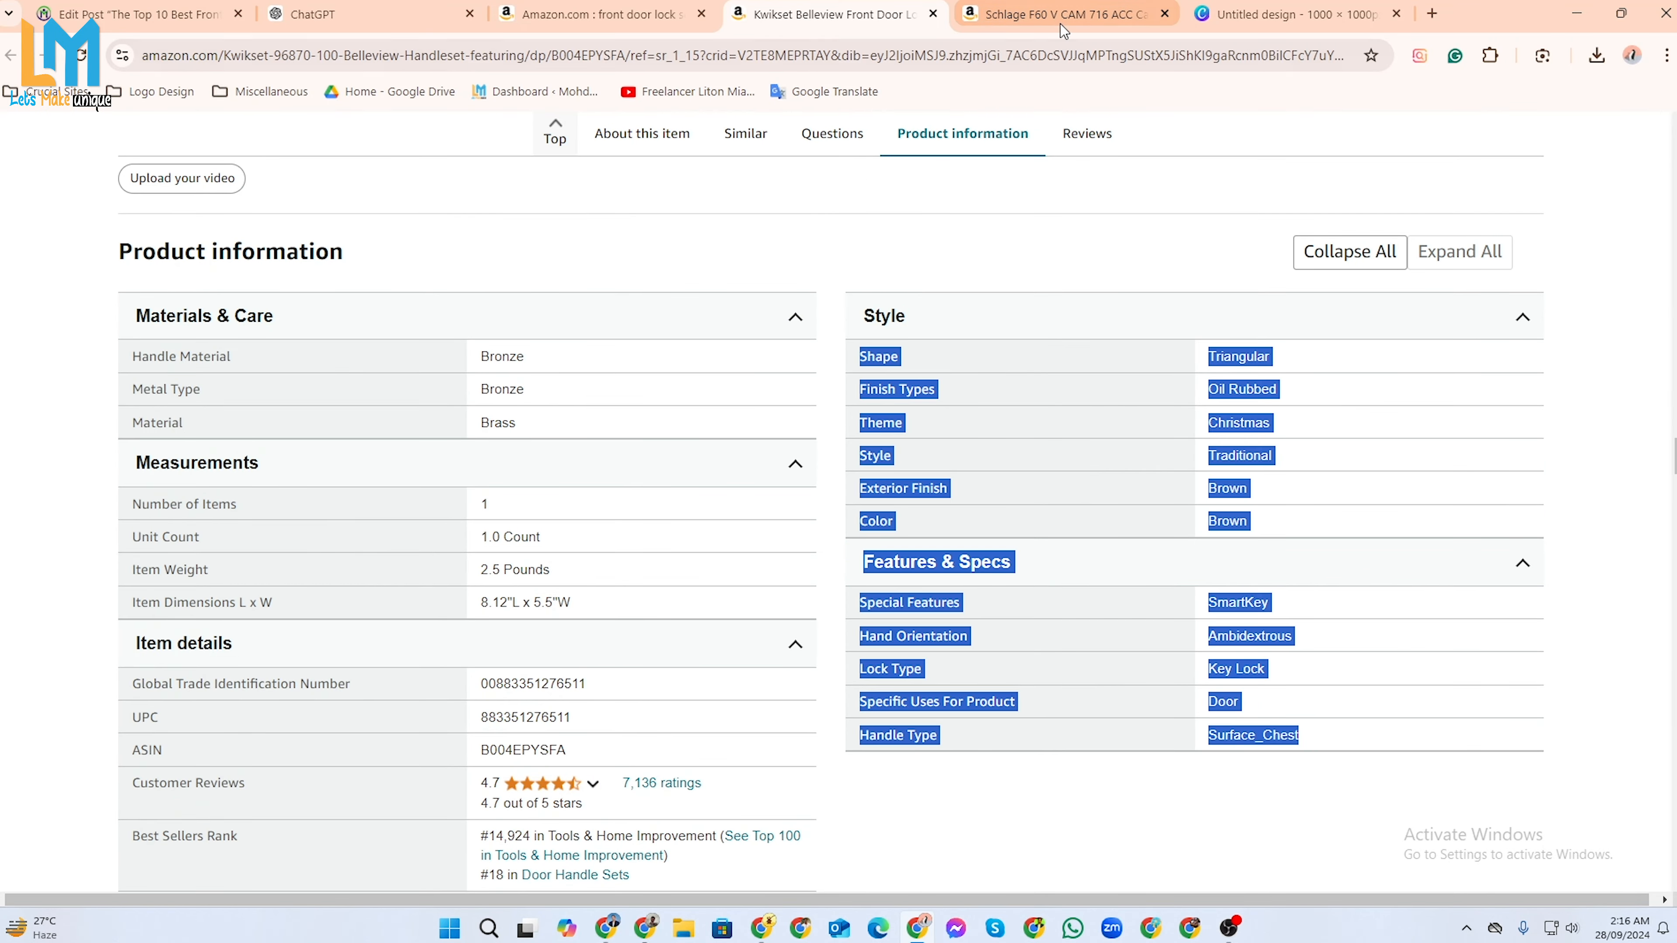
click(396, 15)
text(Shape Triangular Finish Types Oil Rubbed)
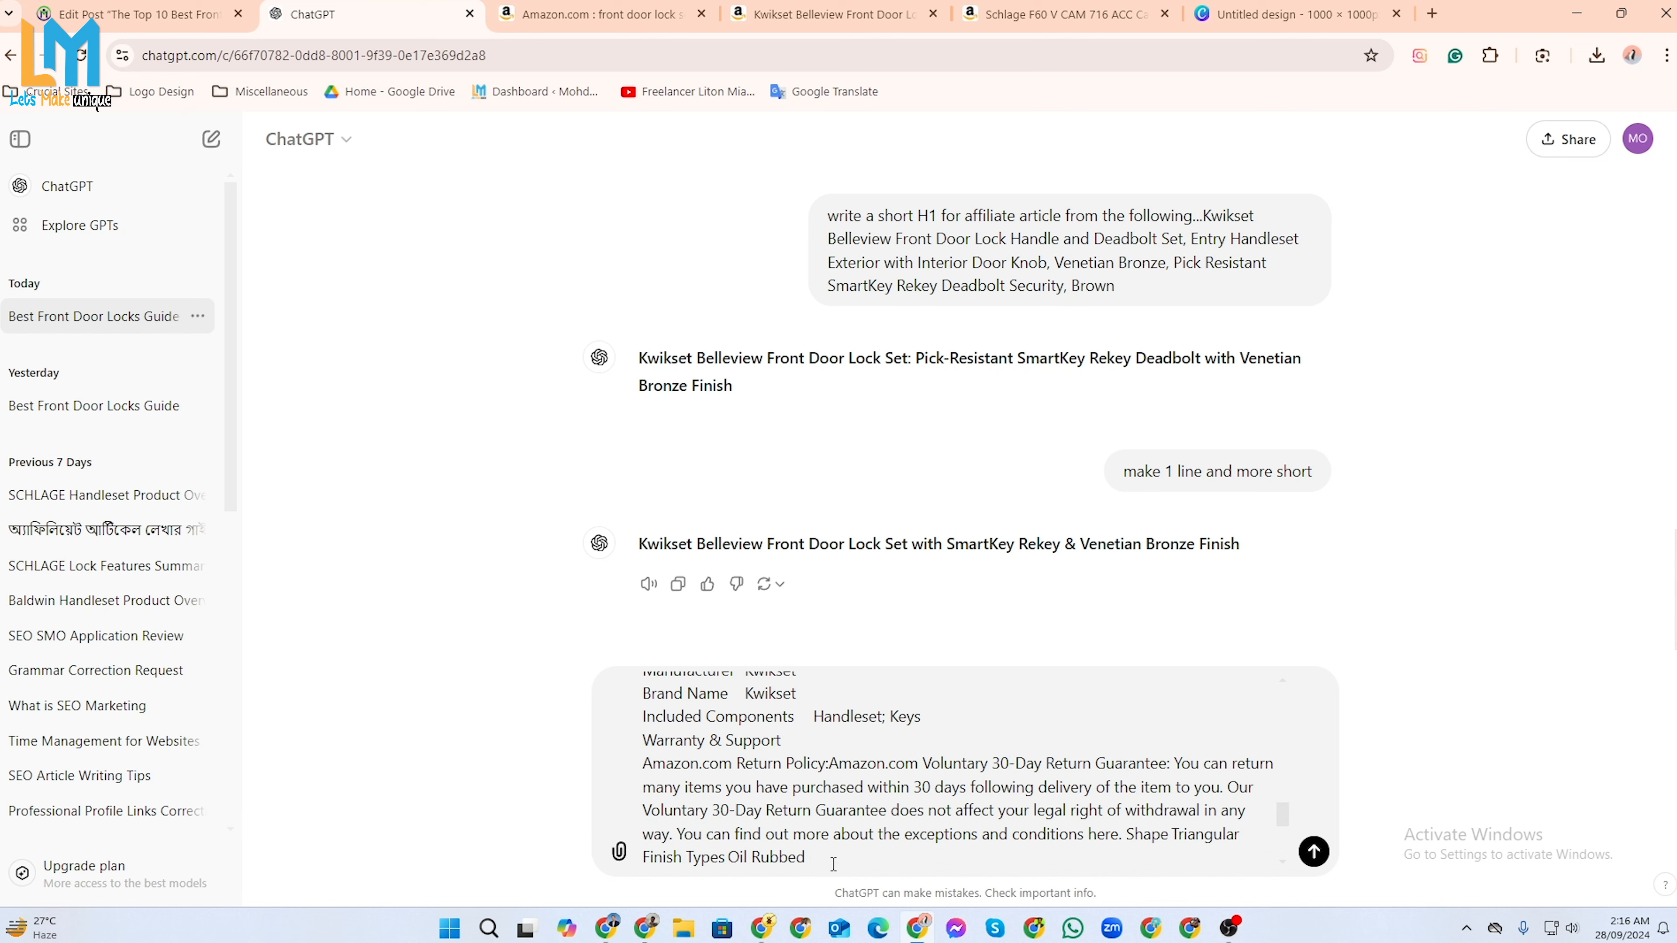
click(1314, 852)
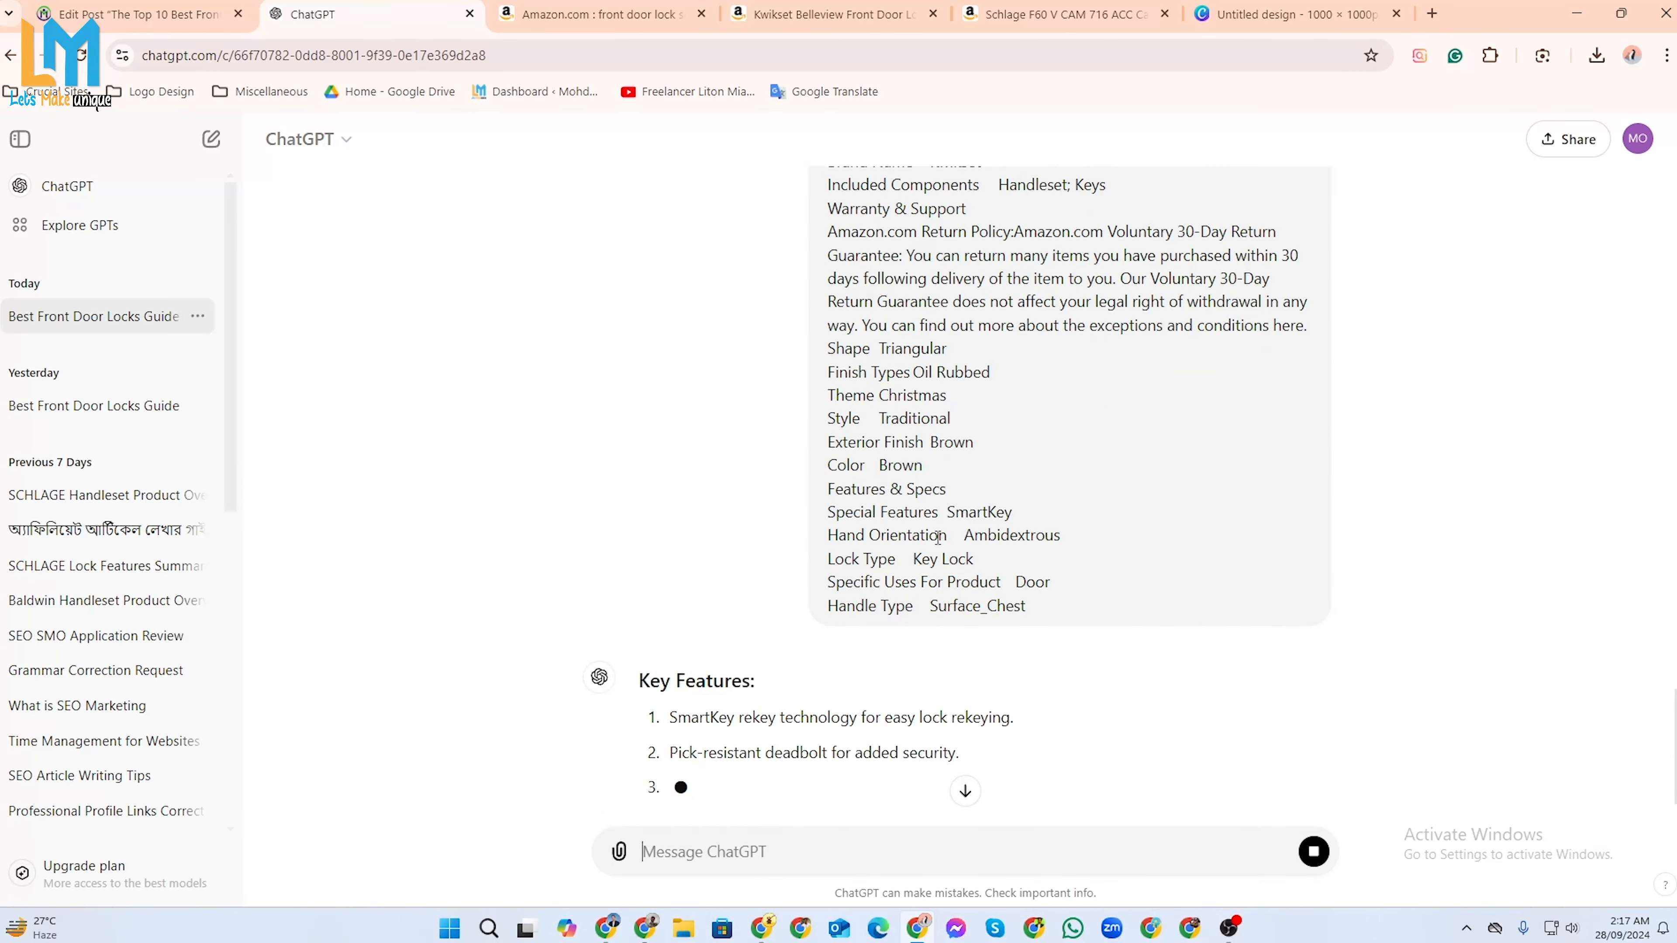
Review the generated Kwikset content from Key Features through the product description, pros and cons, top reasons and conclusion.
scroll(1053, 545, down, 3)
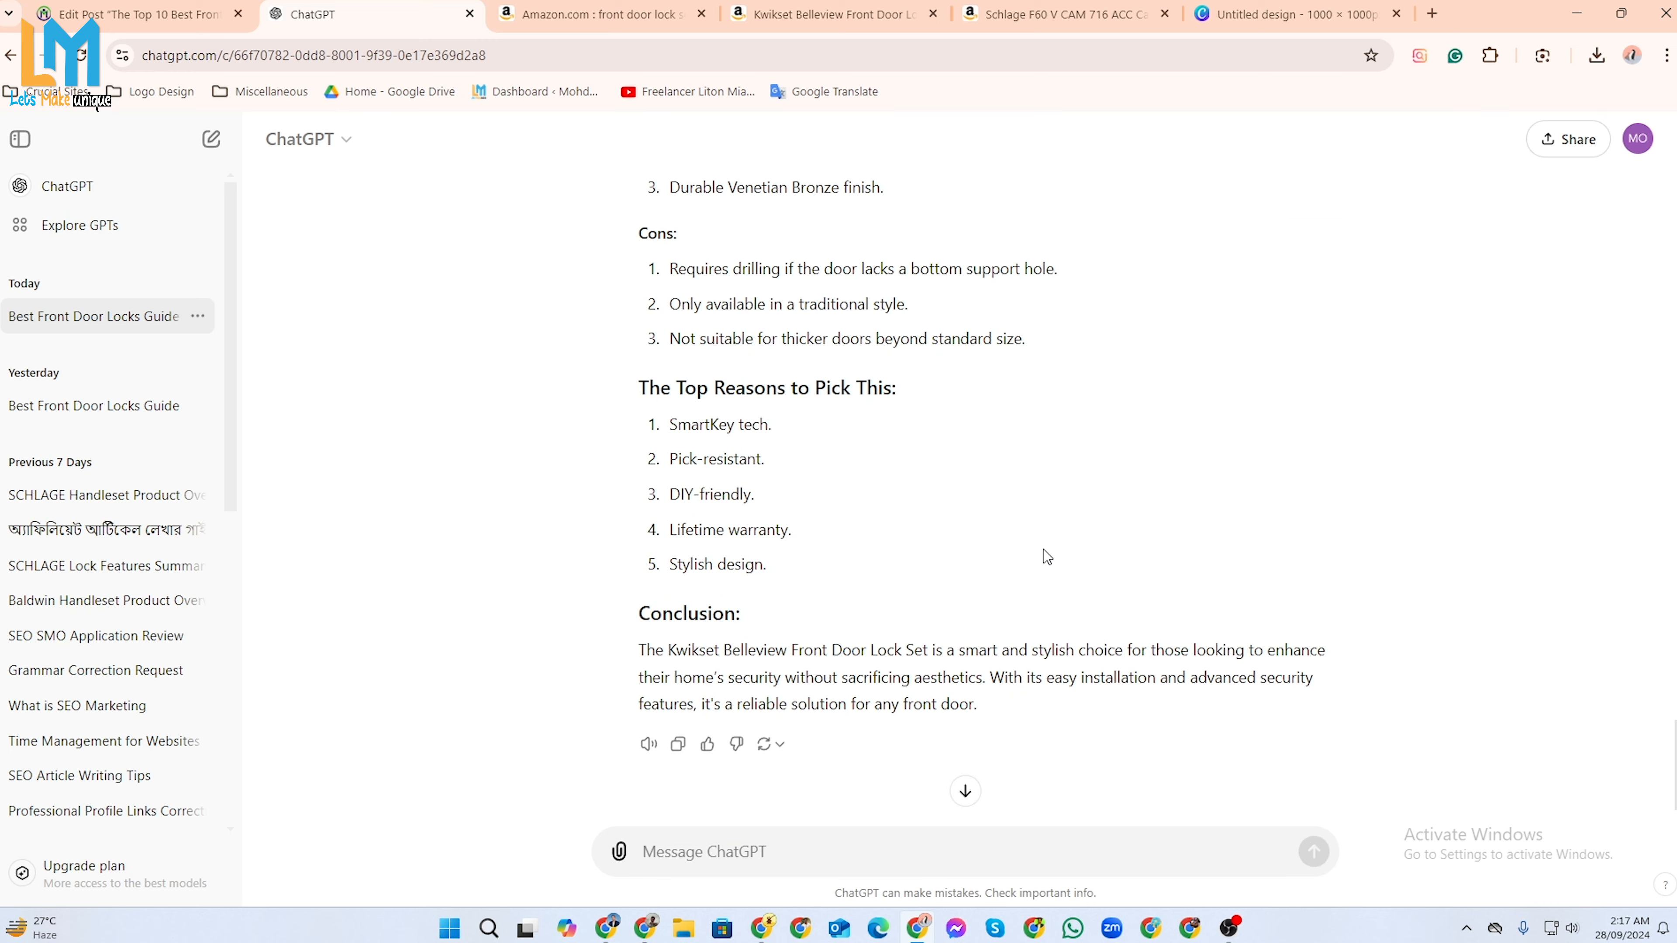
scroll(1043, 549, up, 8)
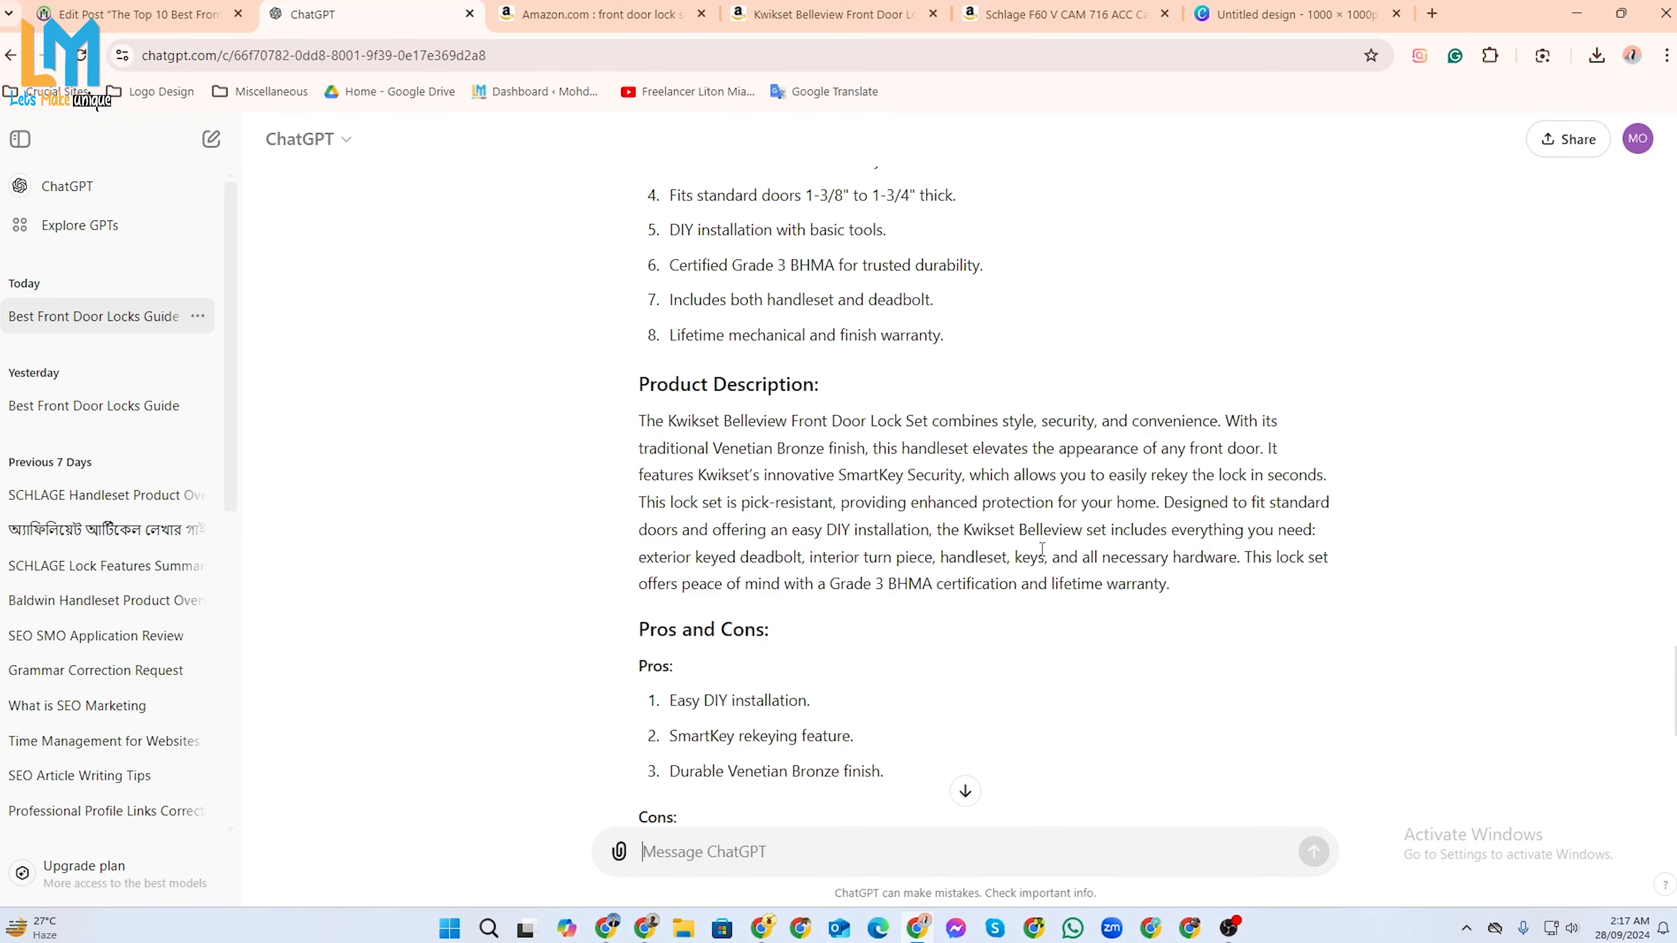
scroll(883, 581, up, 4)
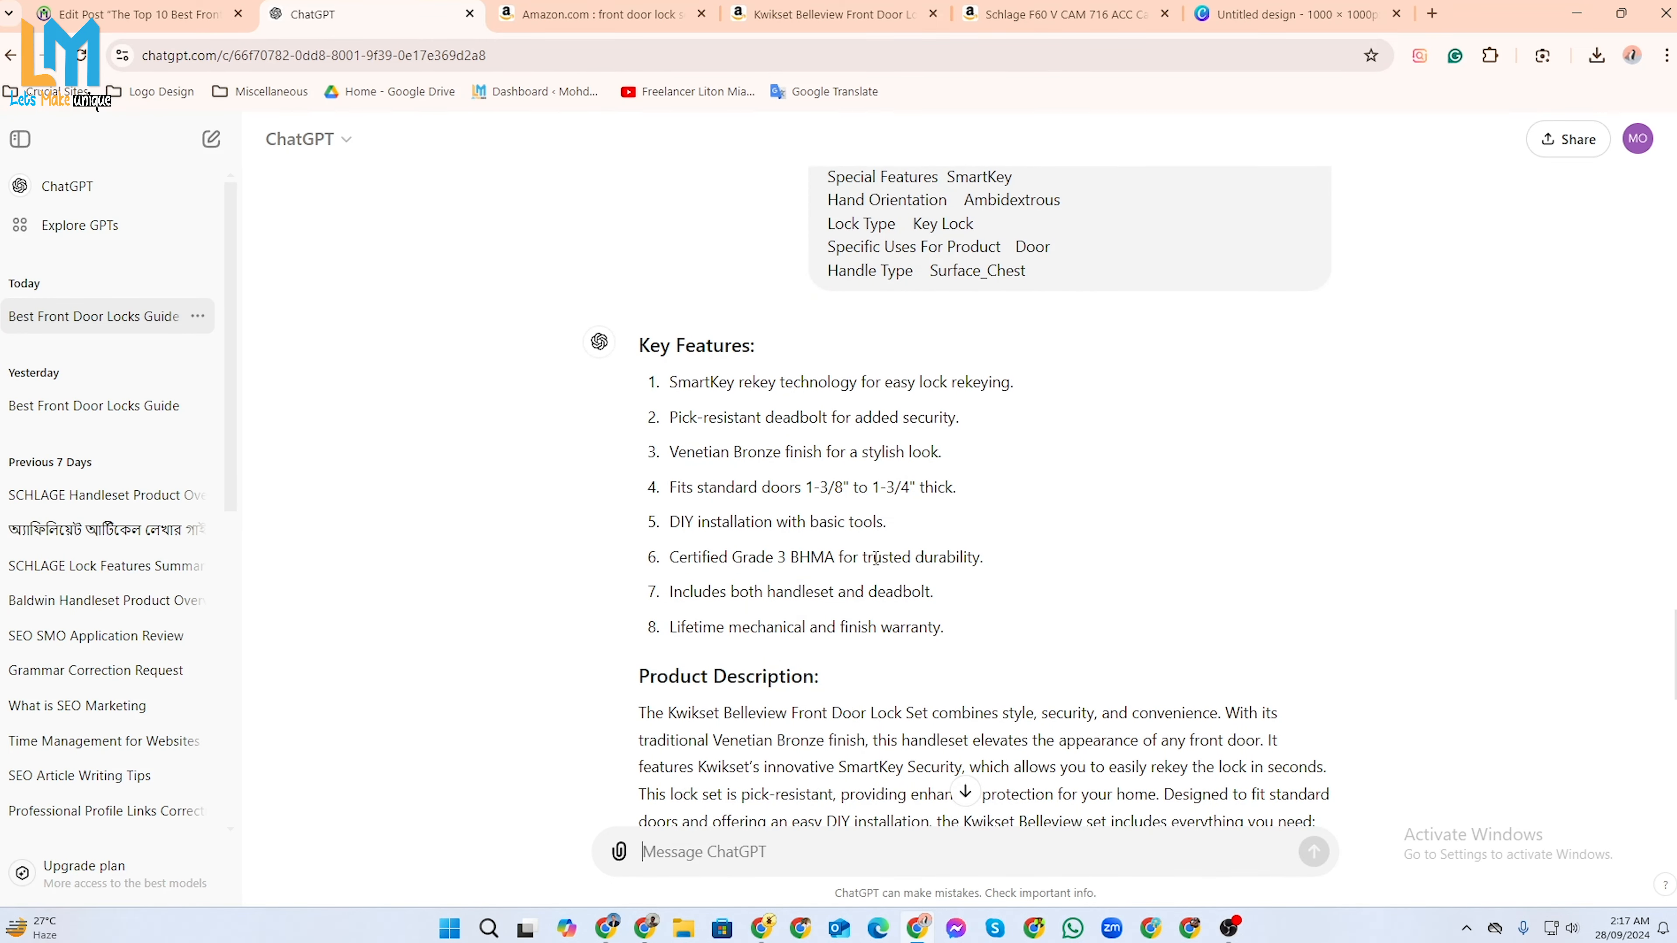
scroll(876, 558, down, 11)
scroll(858, 528, down, 3)
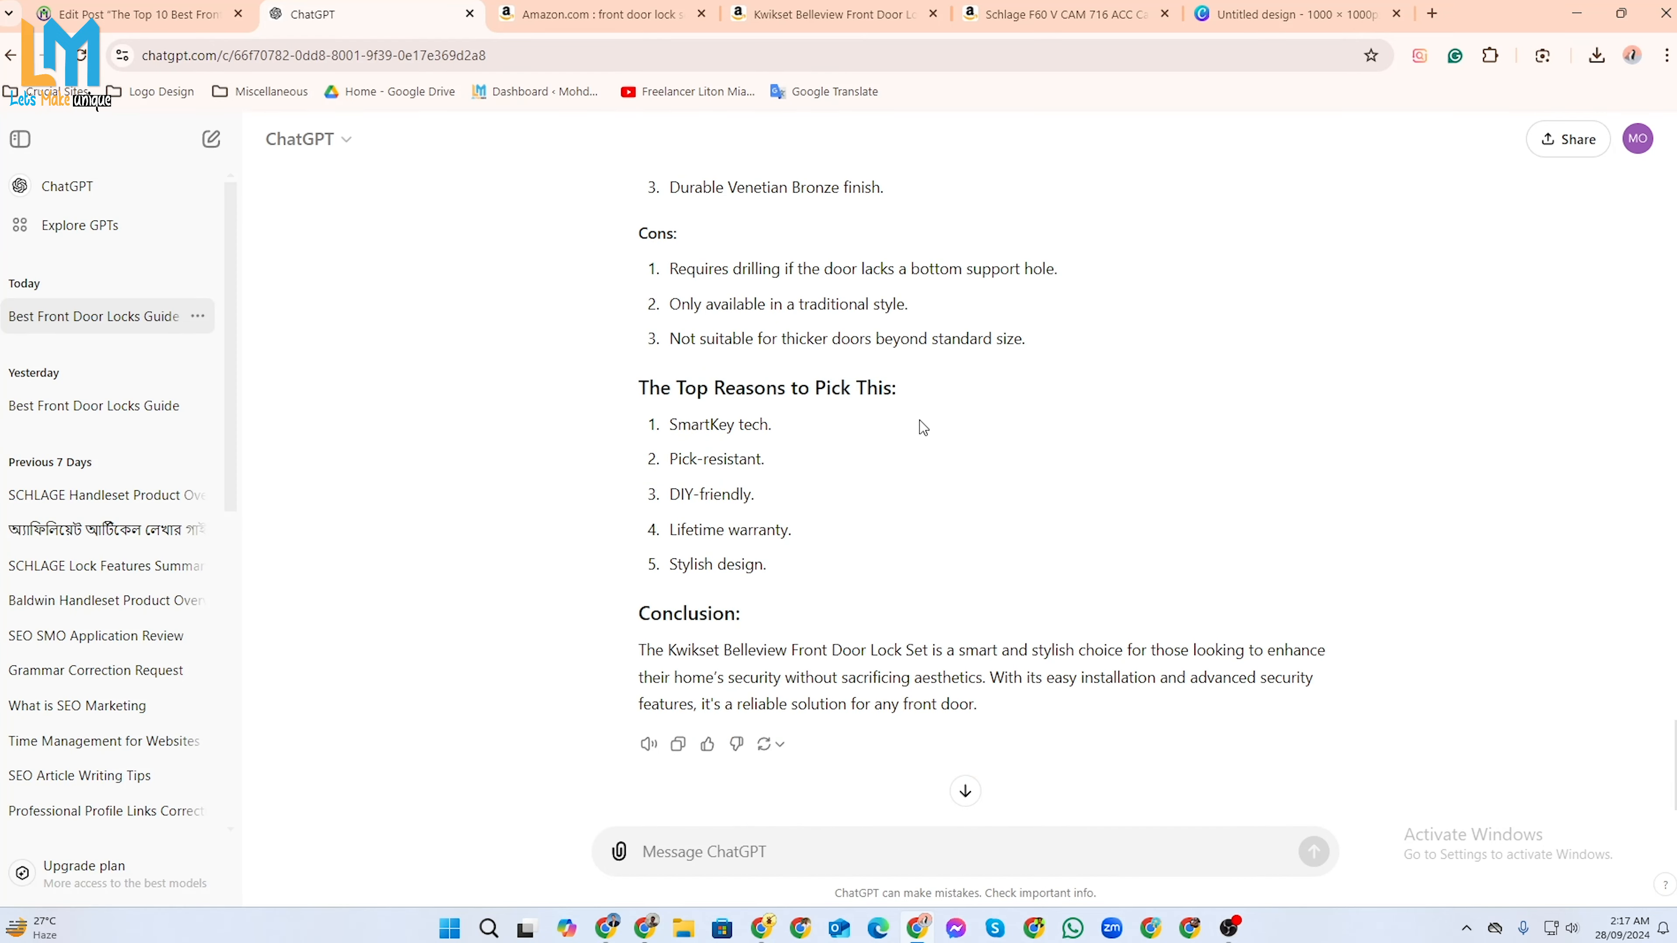
scroll(884, 618, up, 15)
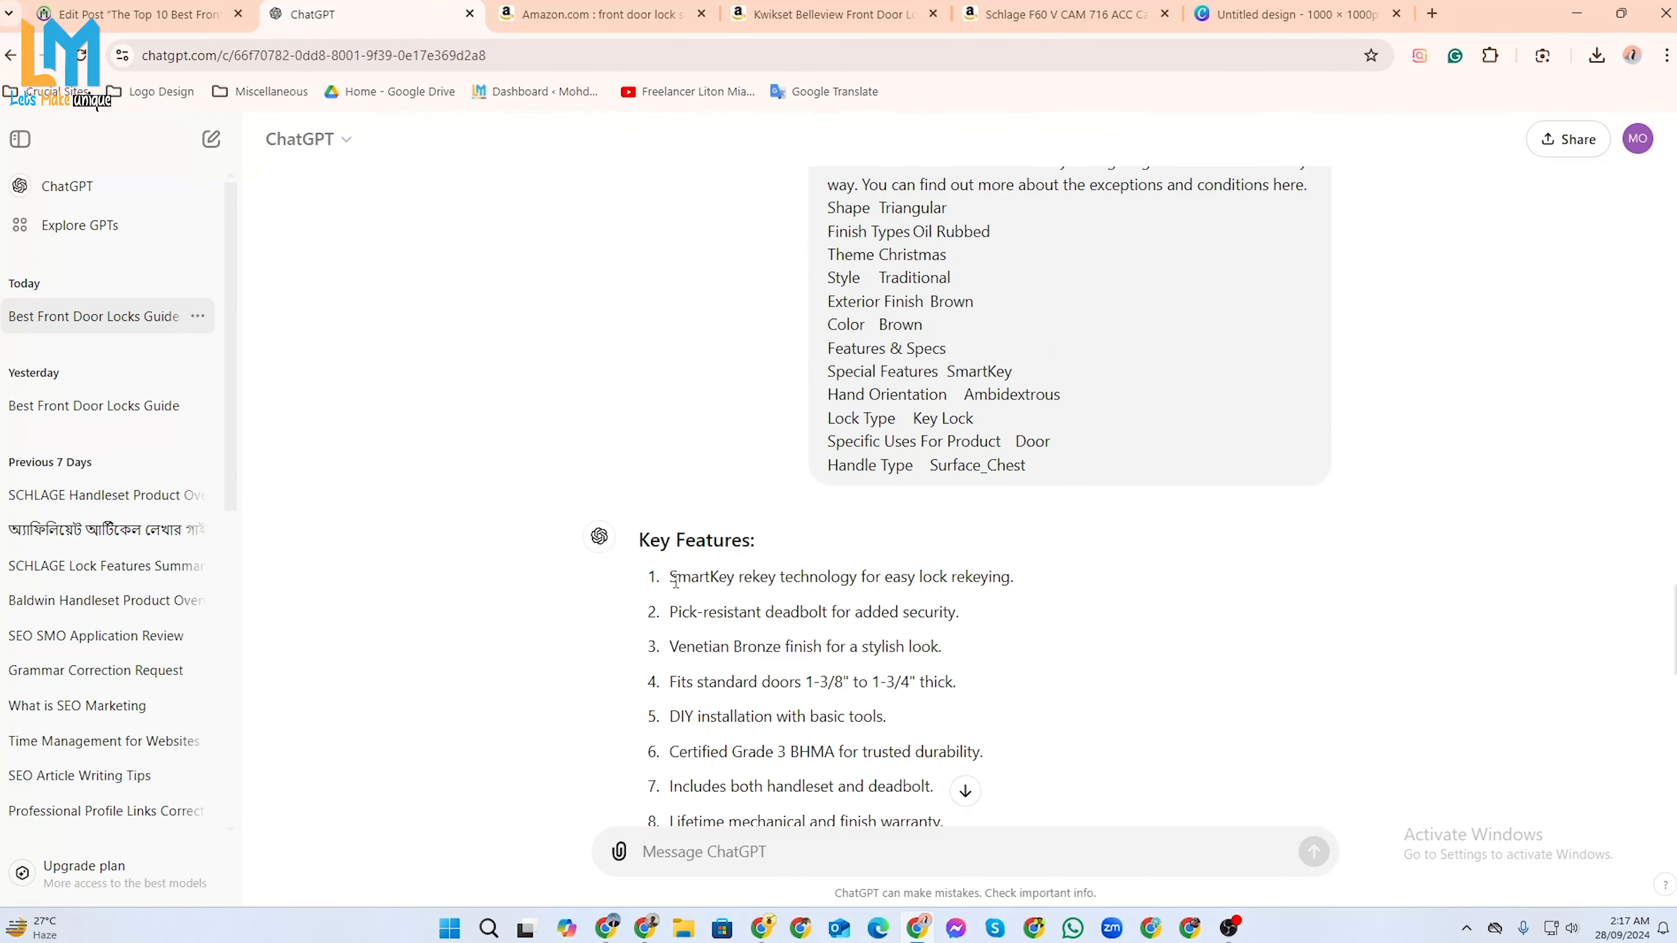
scroll(803, 689, down, 1)
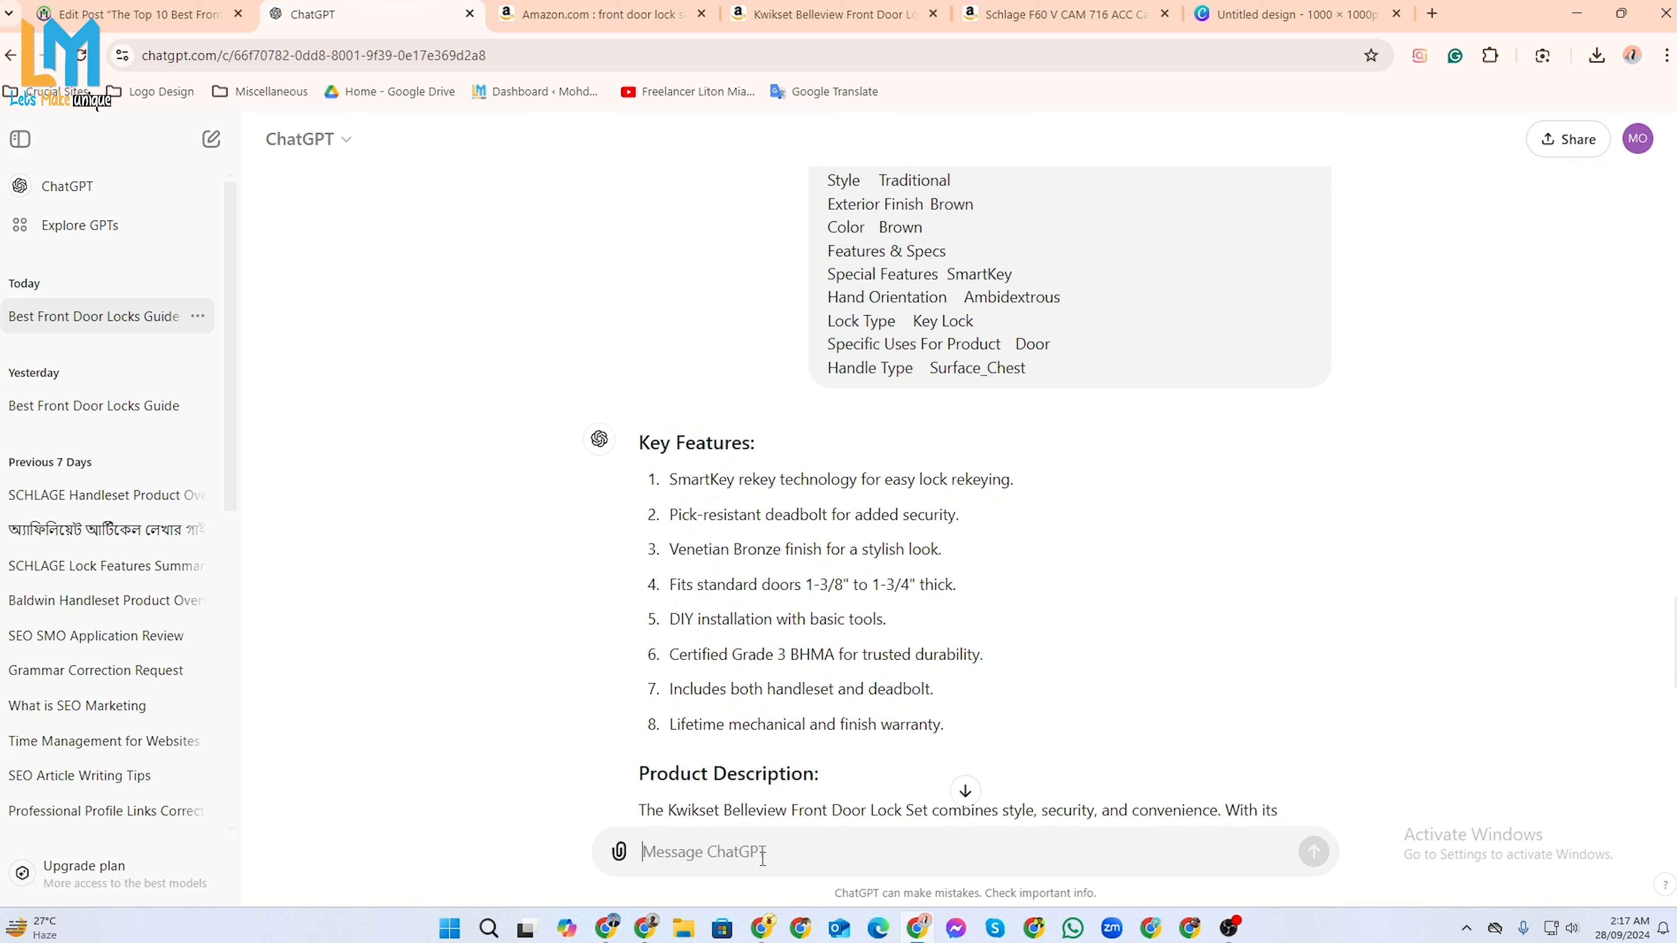
Send ChatGPT the follow-up request "write little bit short of all the key features...".
text(write little bit short of all the key features..)
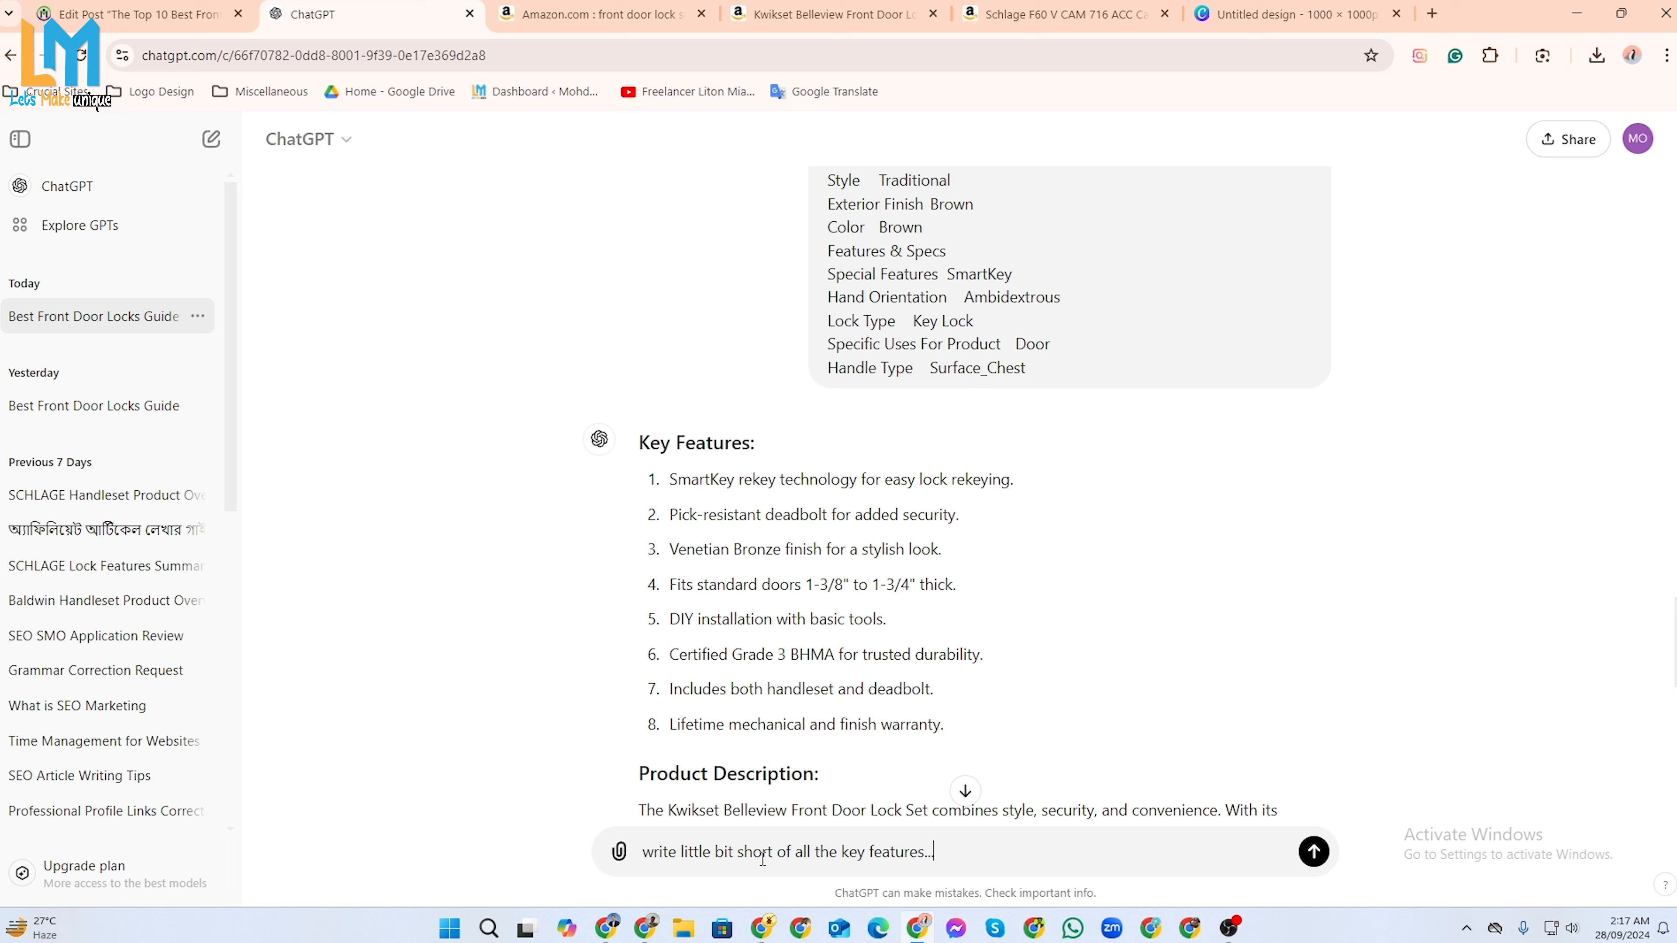
key(Return)
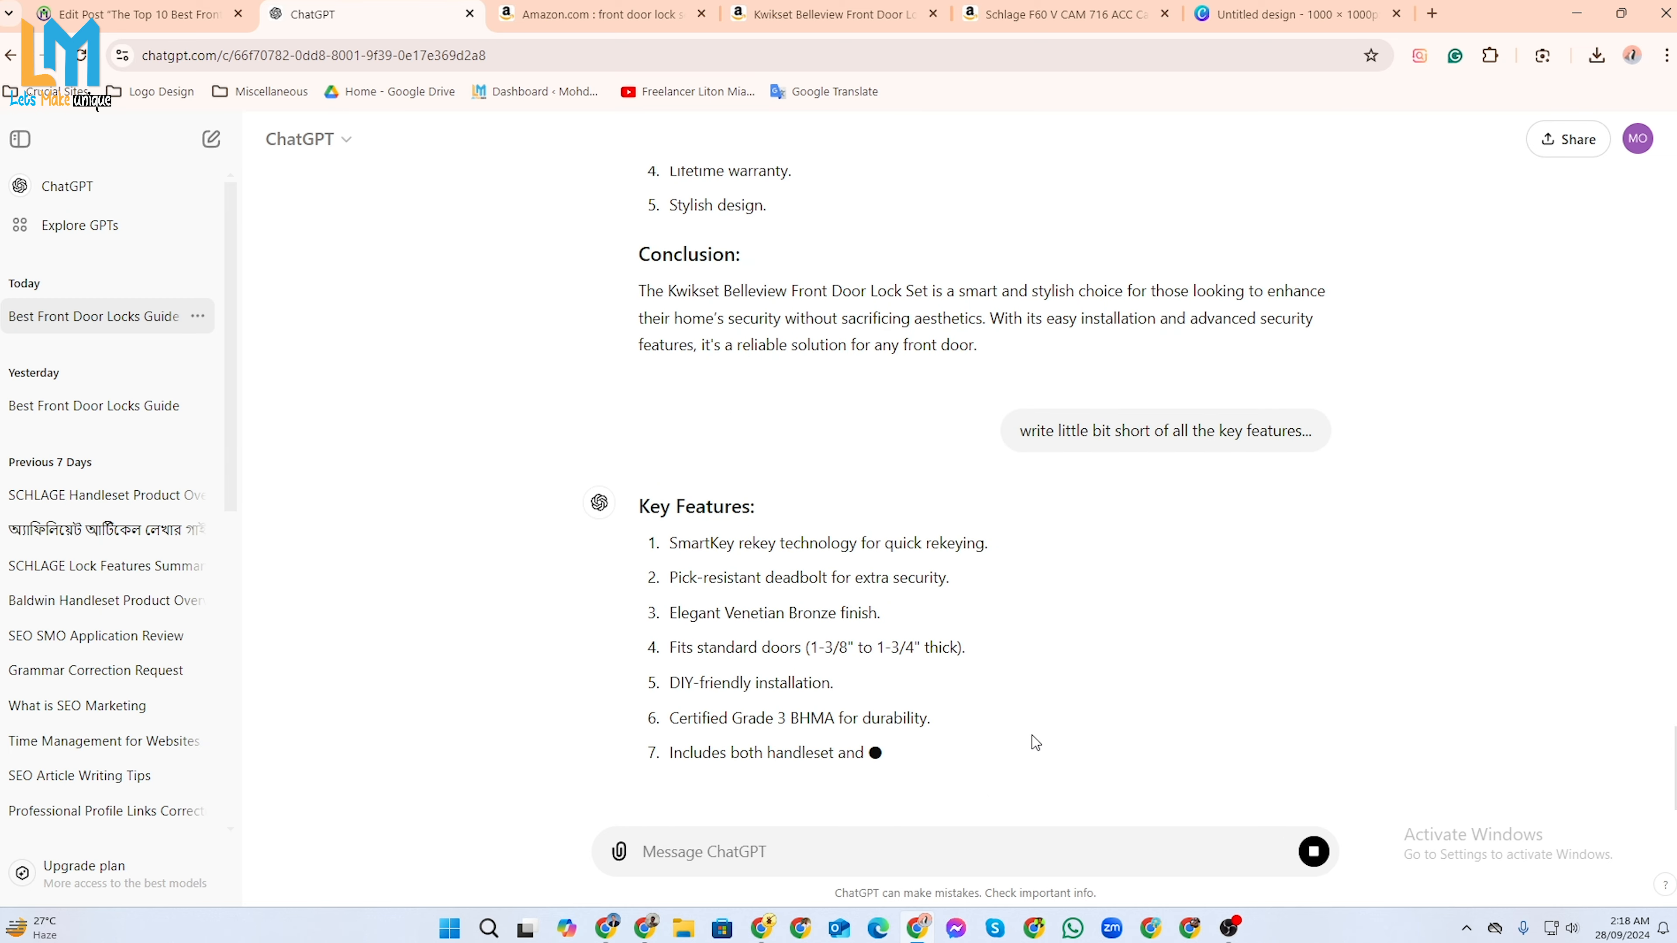
scroll(1030, 738, up, 5)
scroll(1010, 736, down, 5)
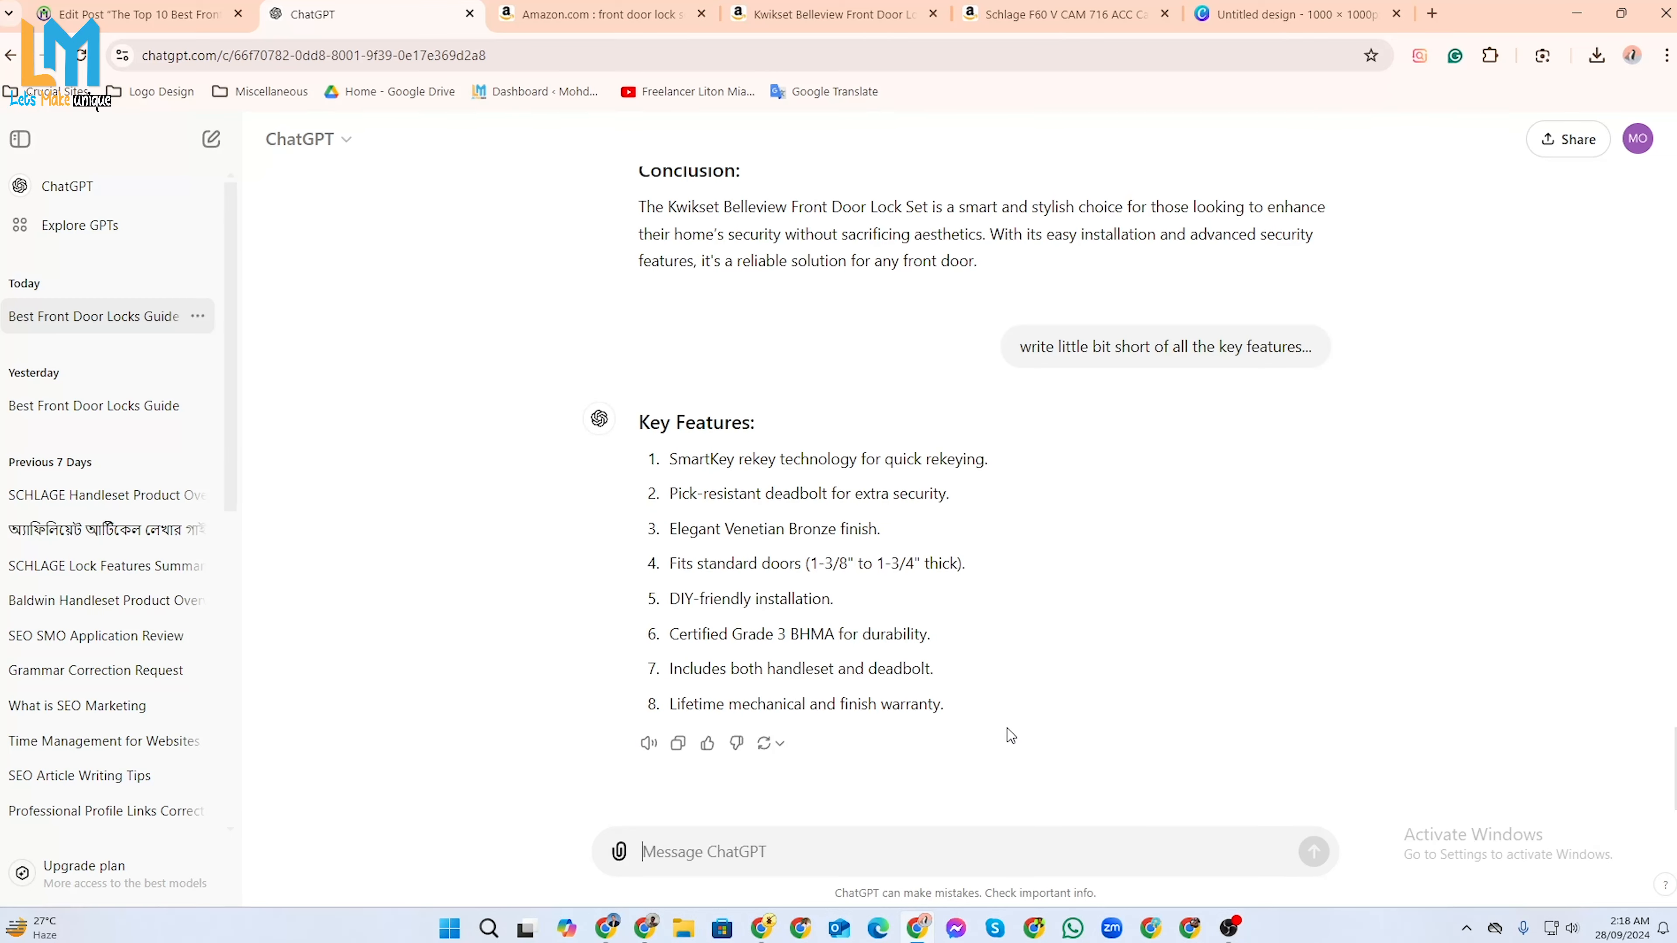
Copy the eight shortened key features and paste them under Key Features in the post's Kwikset AffiliateX product block.
drag(673, 459, 970, 740)
key(ctrl+c)
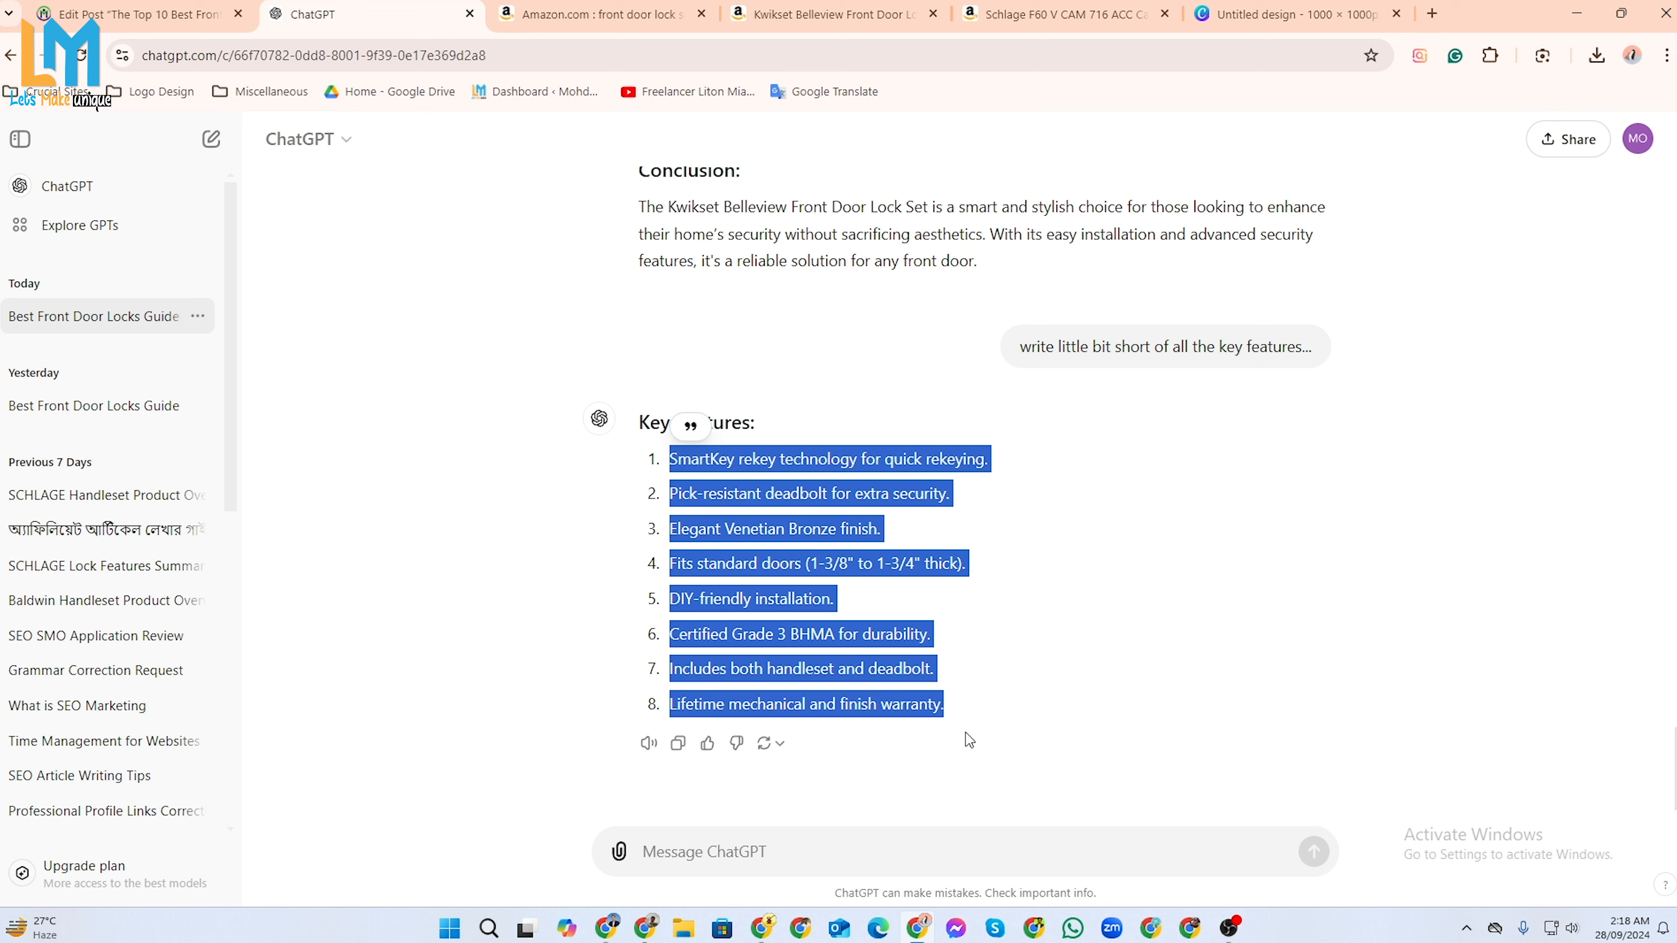
key(ctrl+shift+Tab)
click(839, 552)
key(ctrl+v)
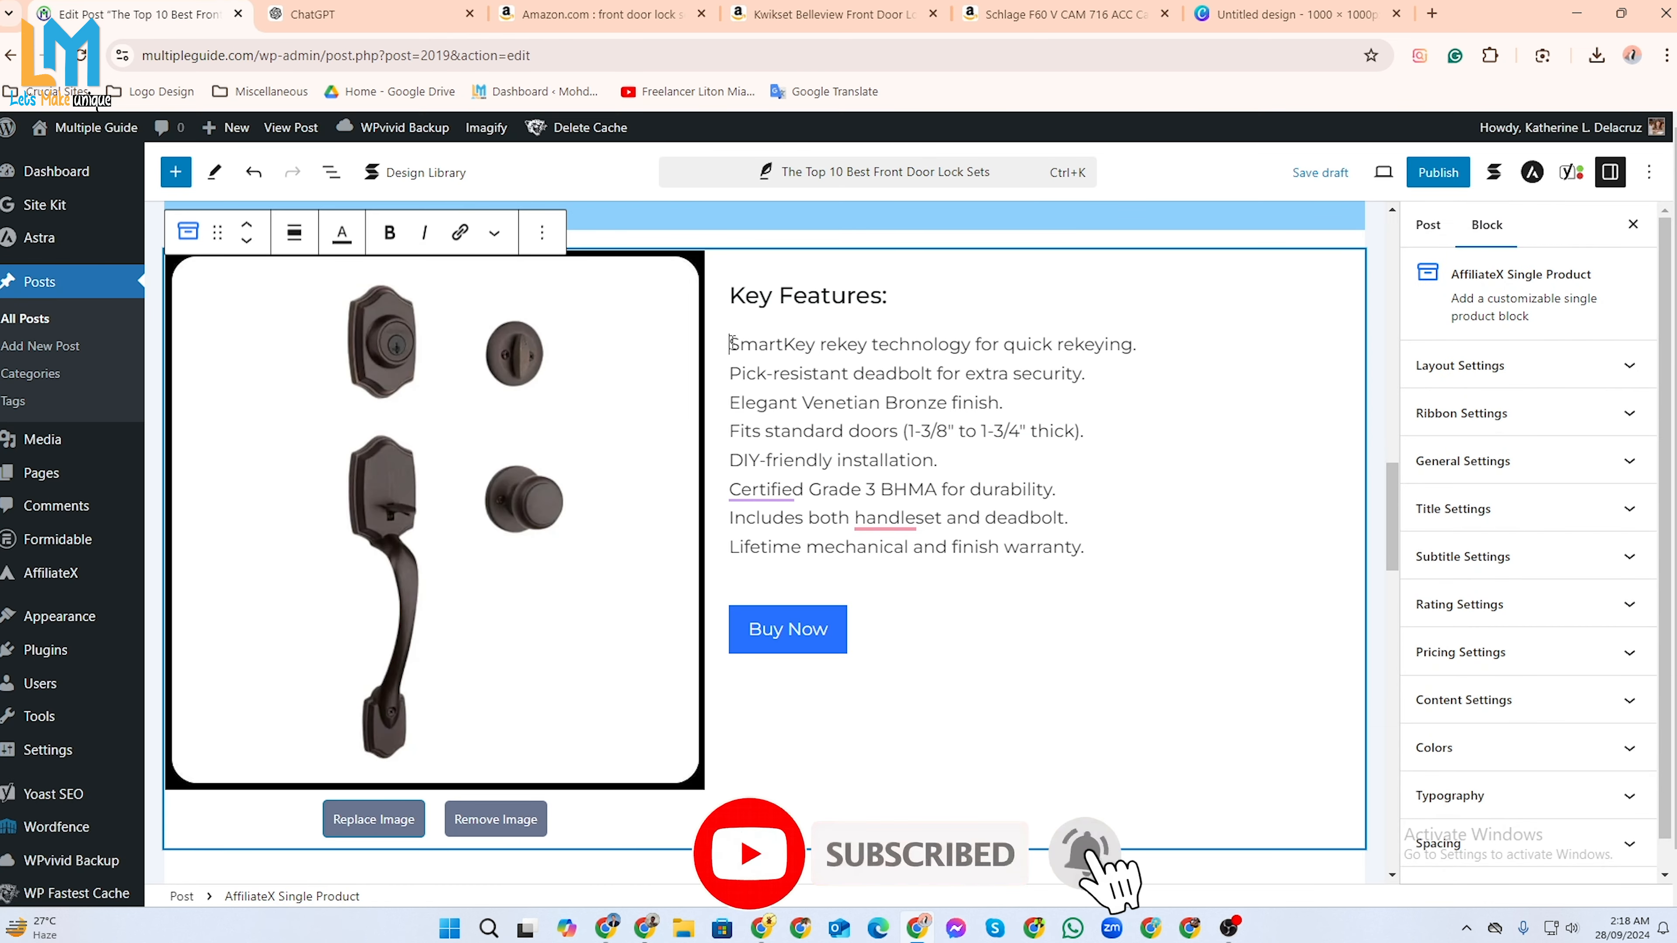
scroll(733, 342, up, 1)
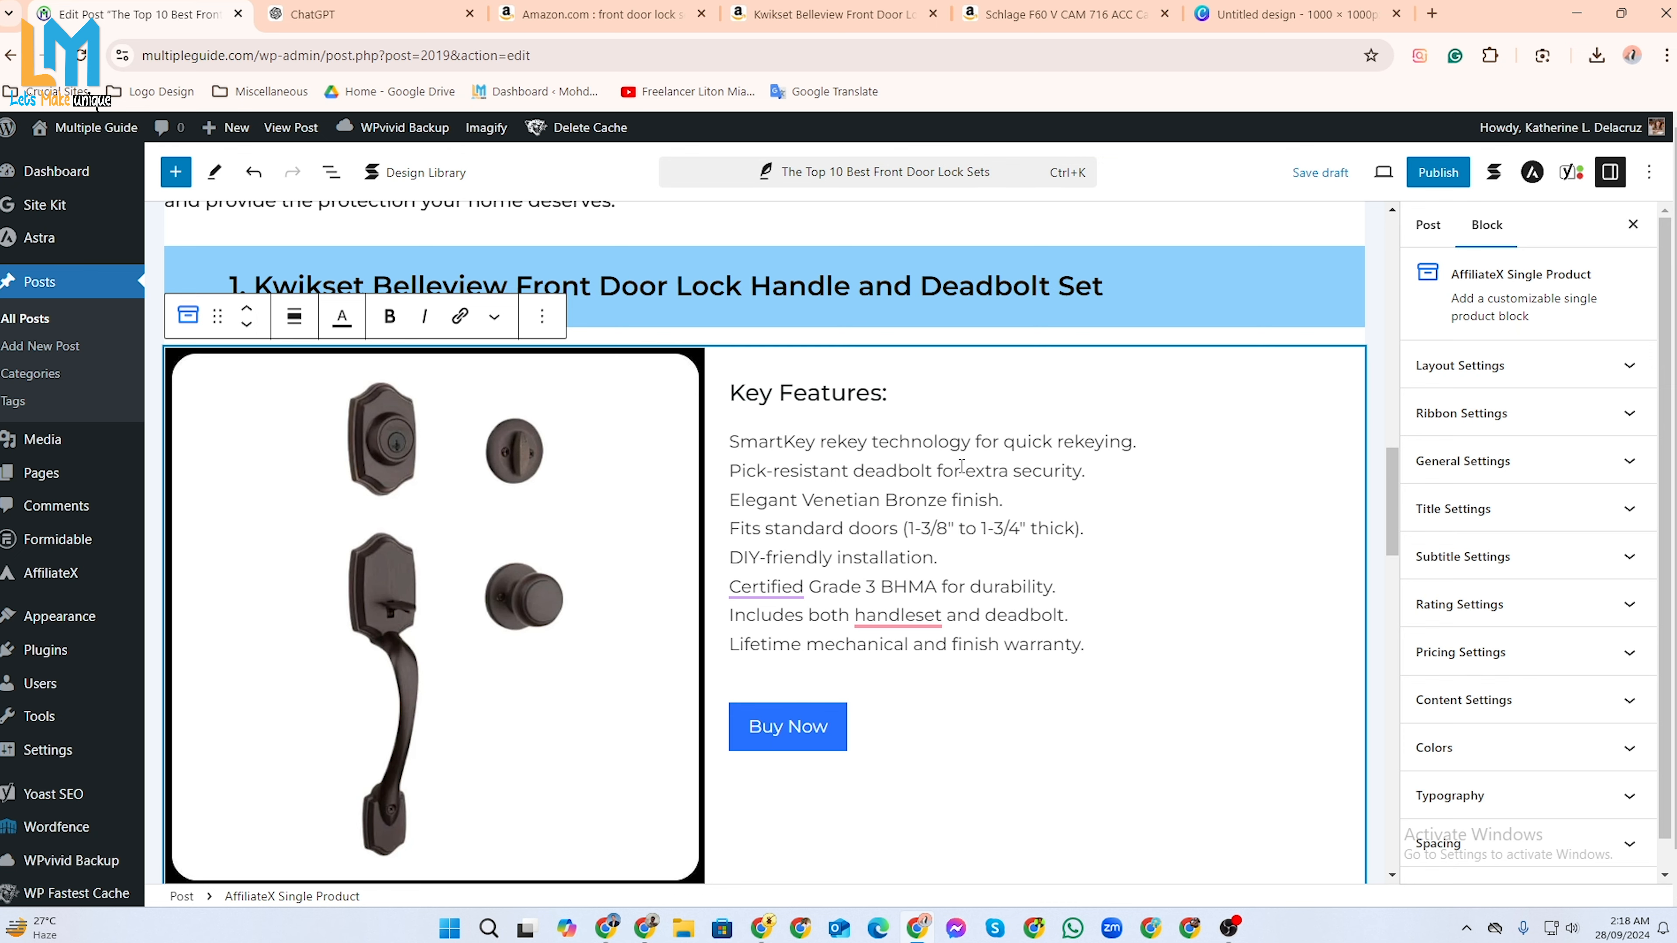
Check the title, price and product details at the start of the Kwikset Amazon listing.
click(825, 14)
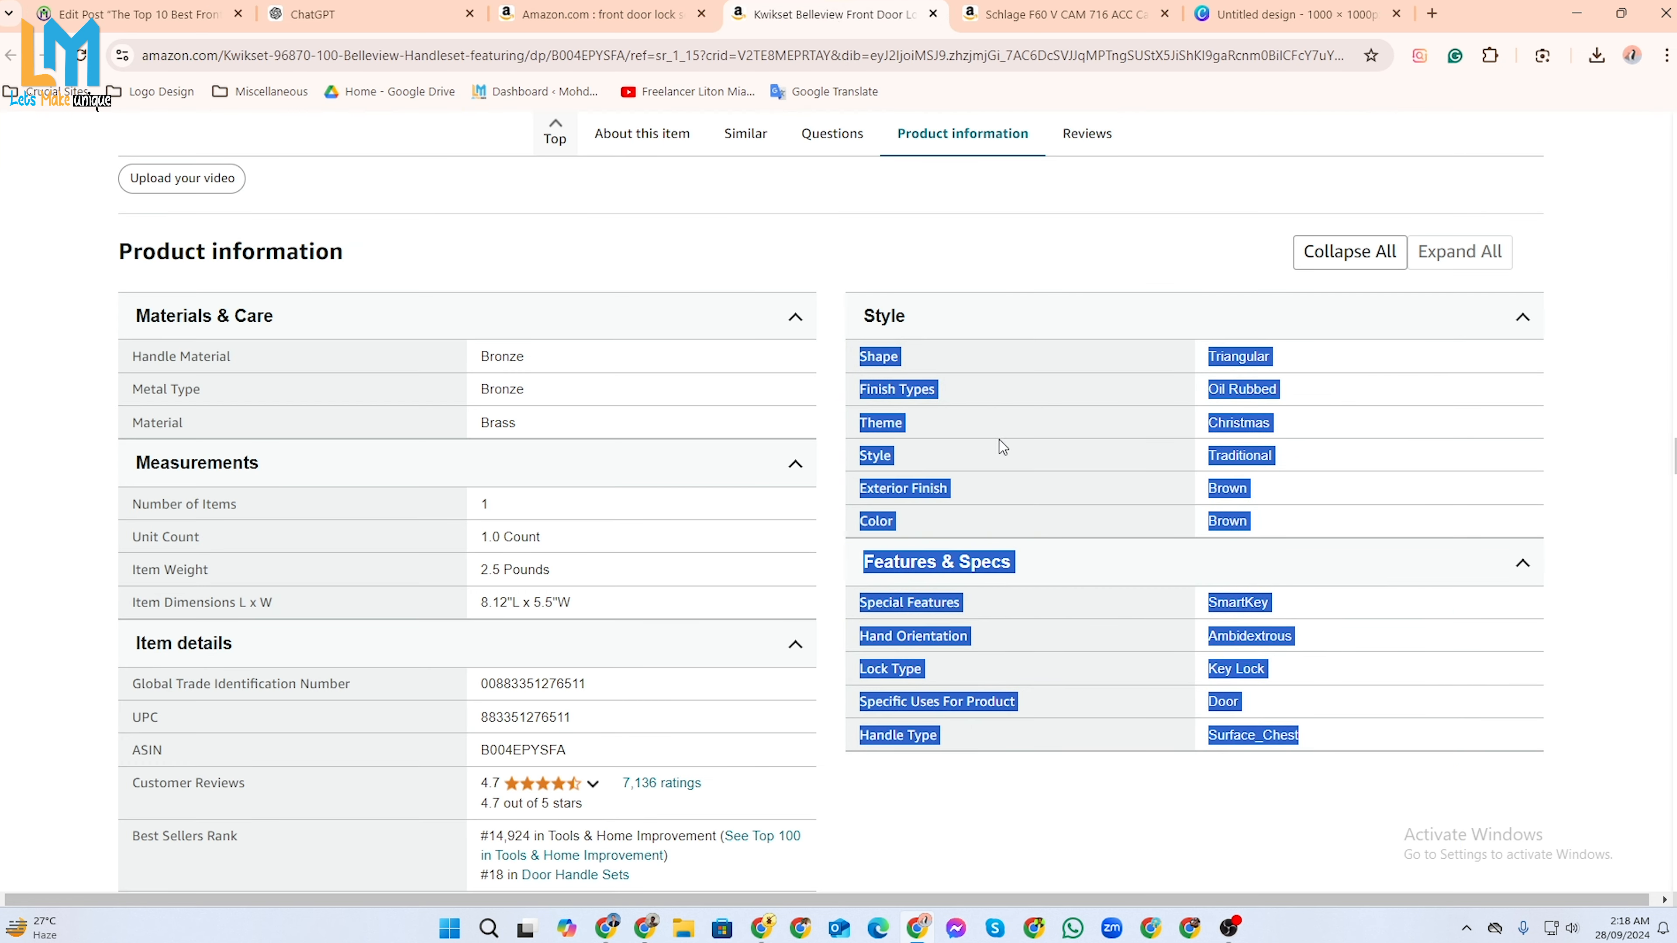
click(1447, 509)
scroll(1153, 577, up, 10)
scroll(742, 668, up, 15)
scroll(743, 669, up, 20)
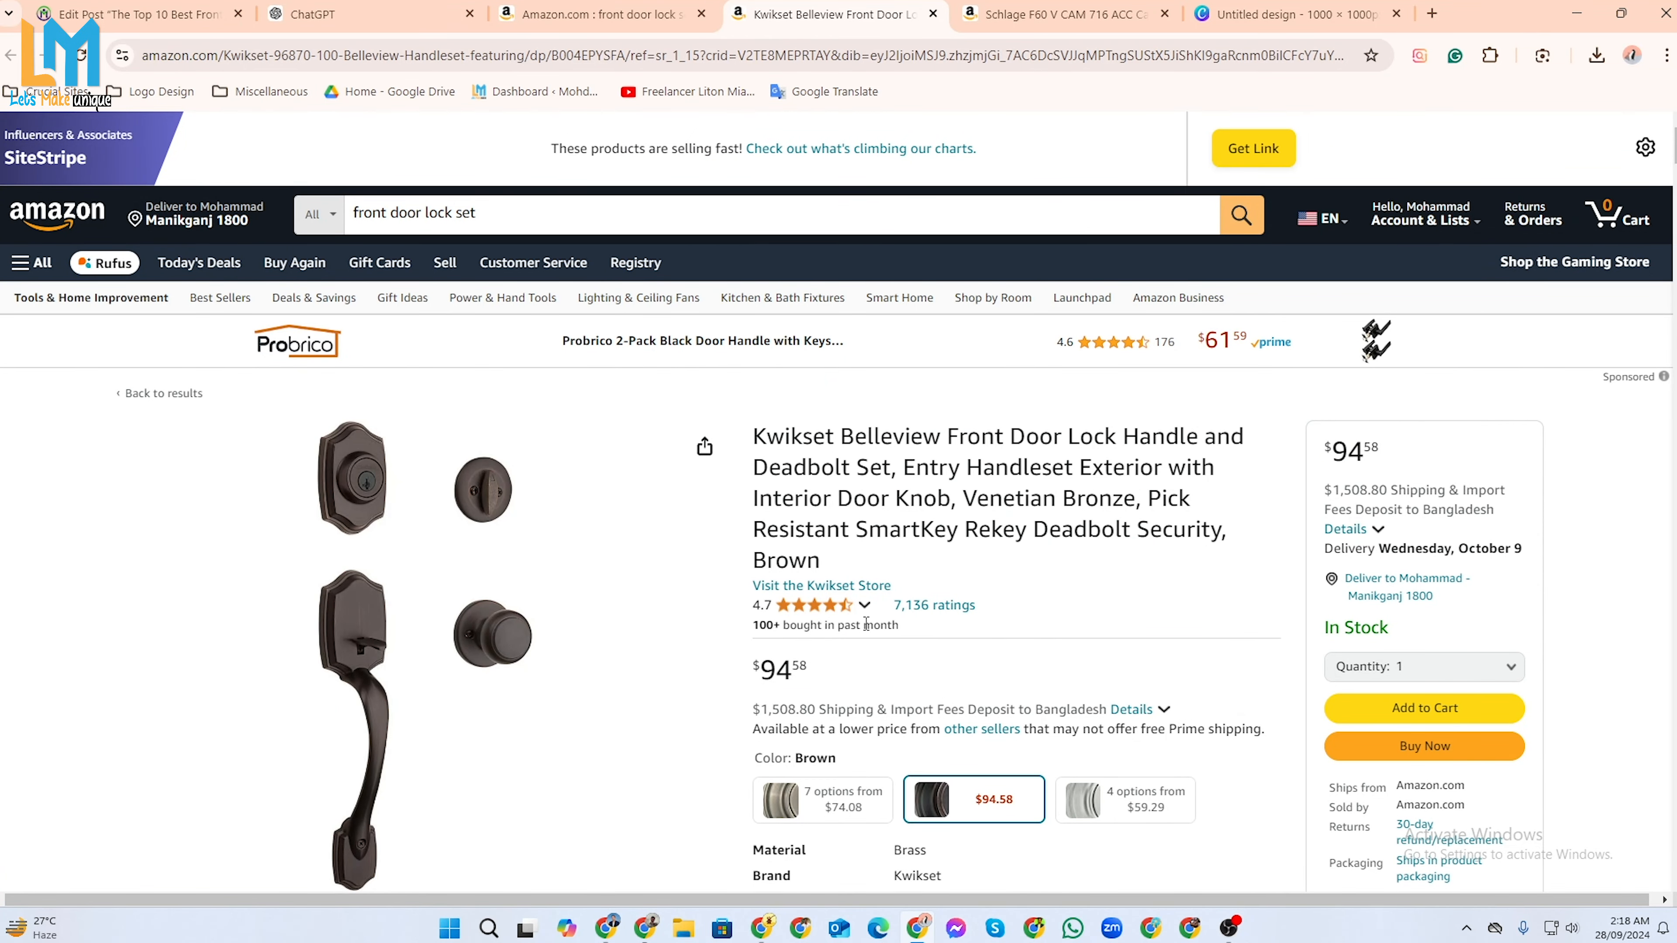
scroll(957, 512, down, 3)
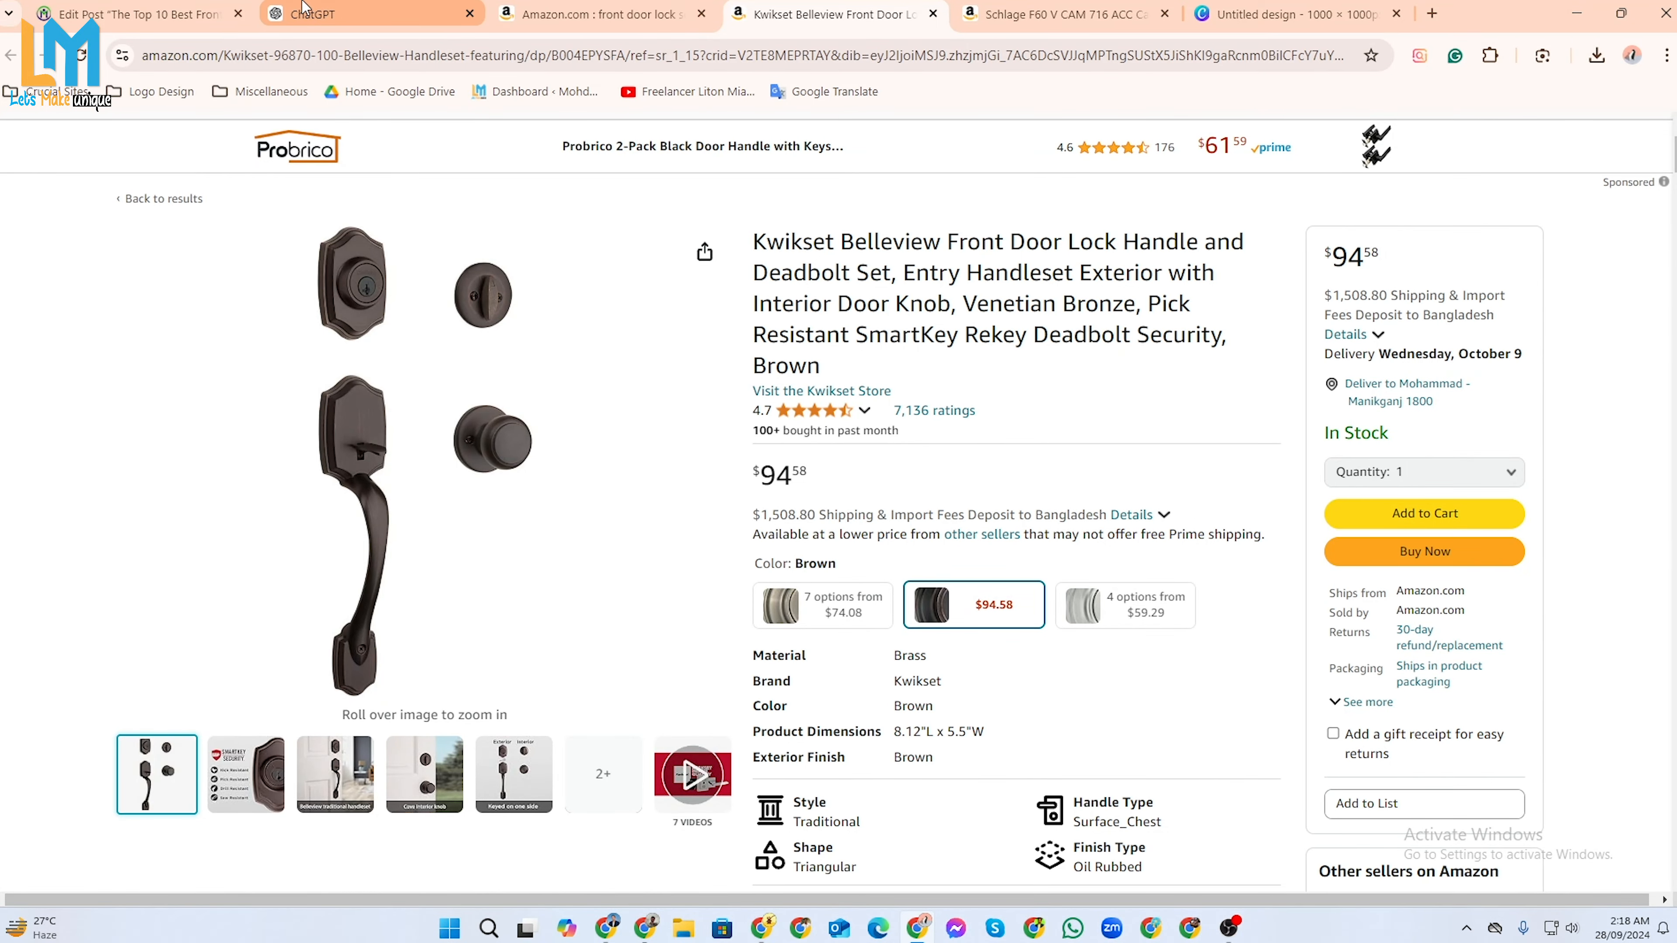
Return to the WordPress post, bold the key features text and insert a green check mark emoji before the first feature.
click(309, 12)
click(182, 6)
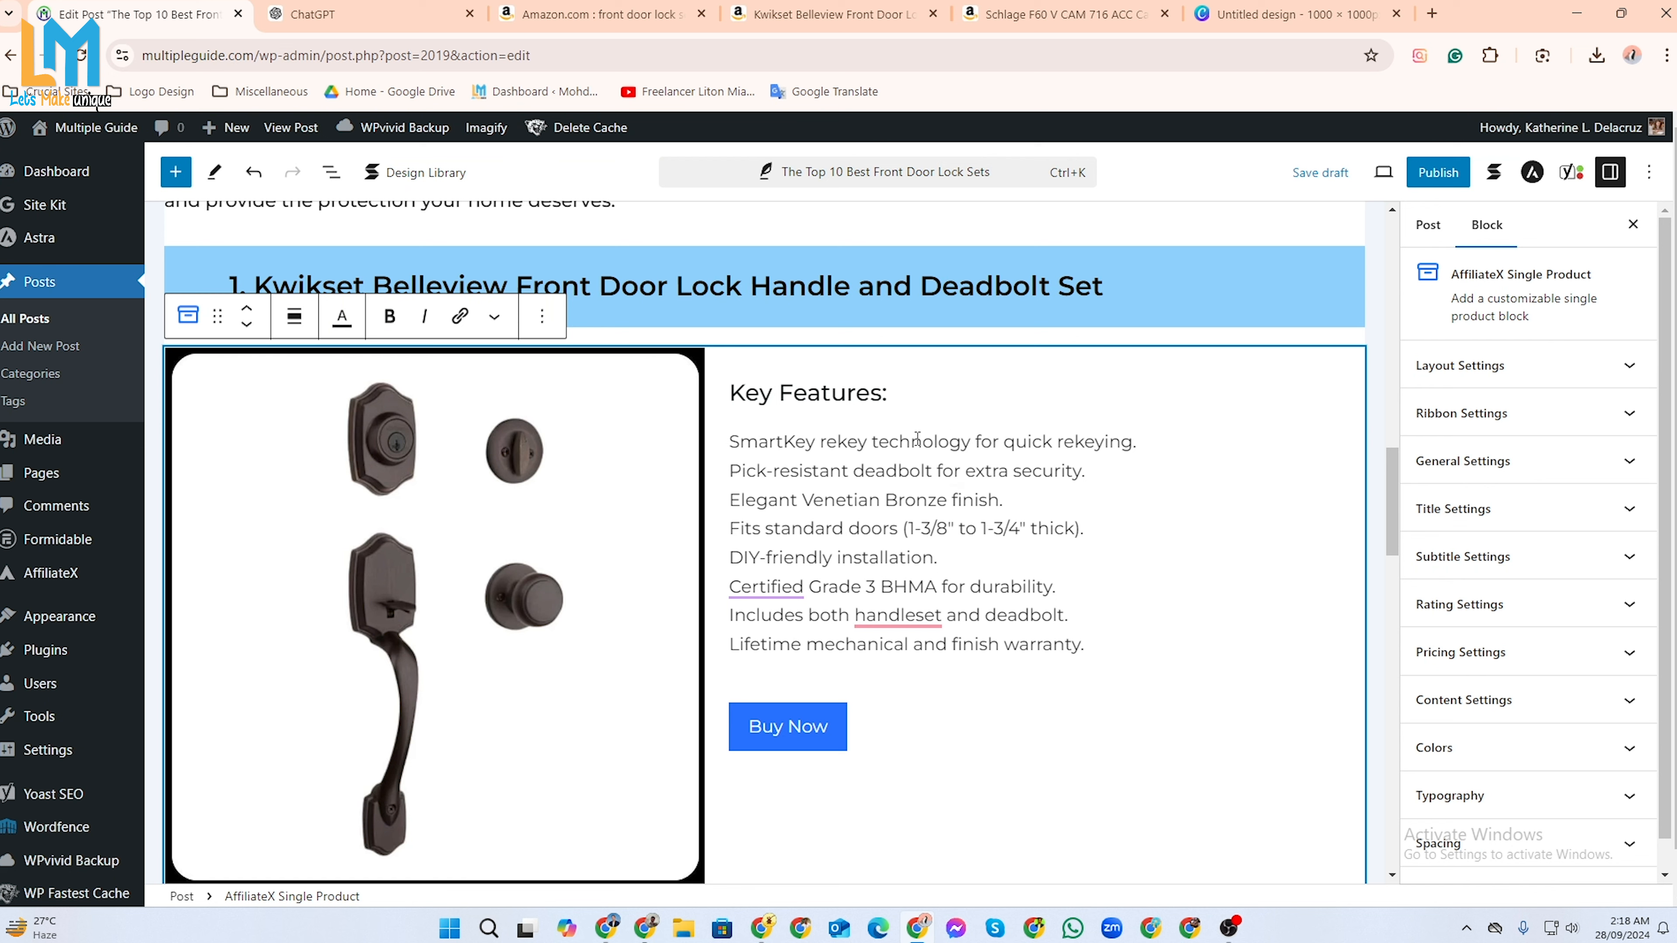
right_click(731, 441)
click(780, 464)
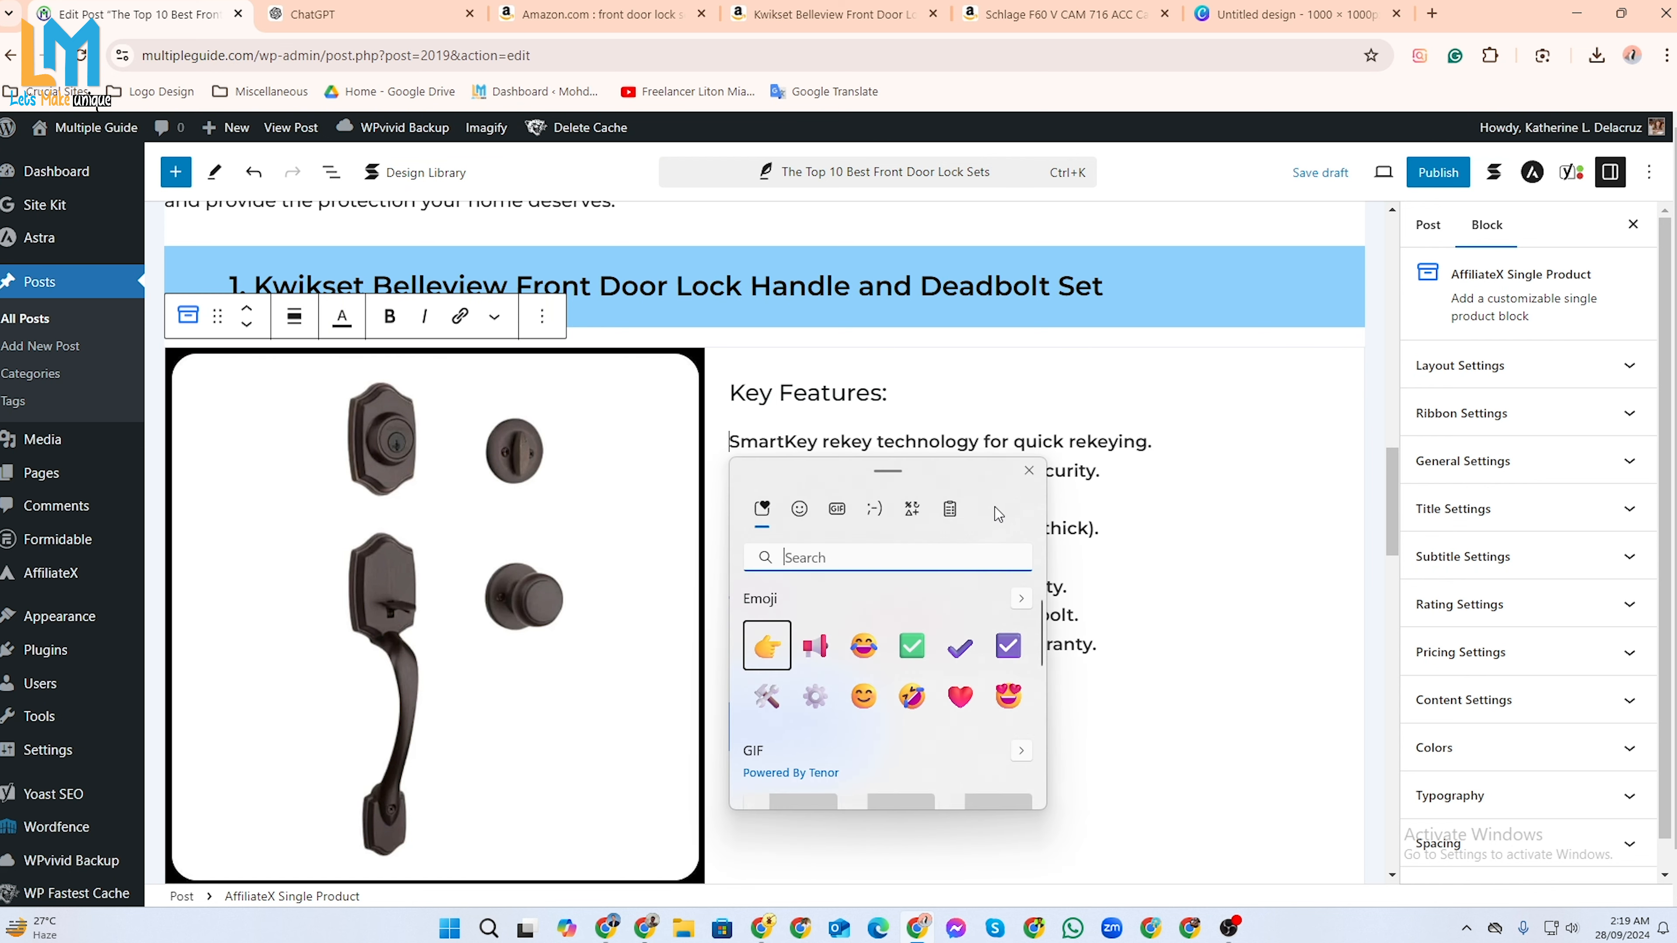
click(916, 655)
click(755, 444)
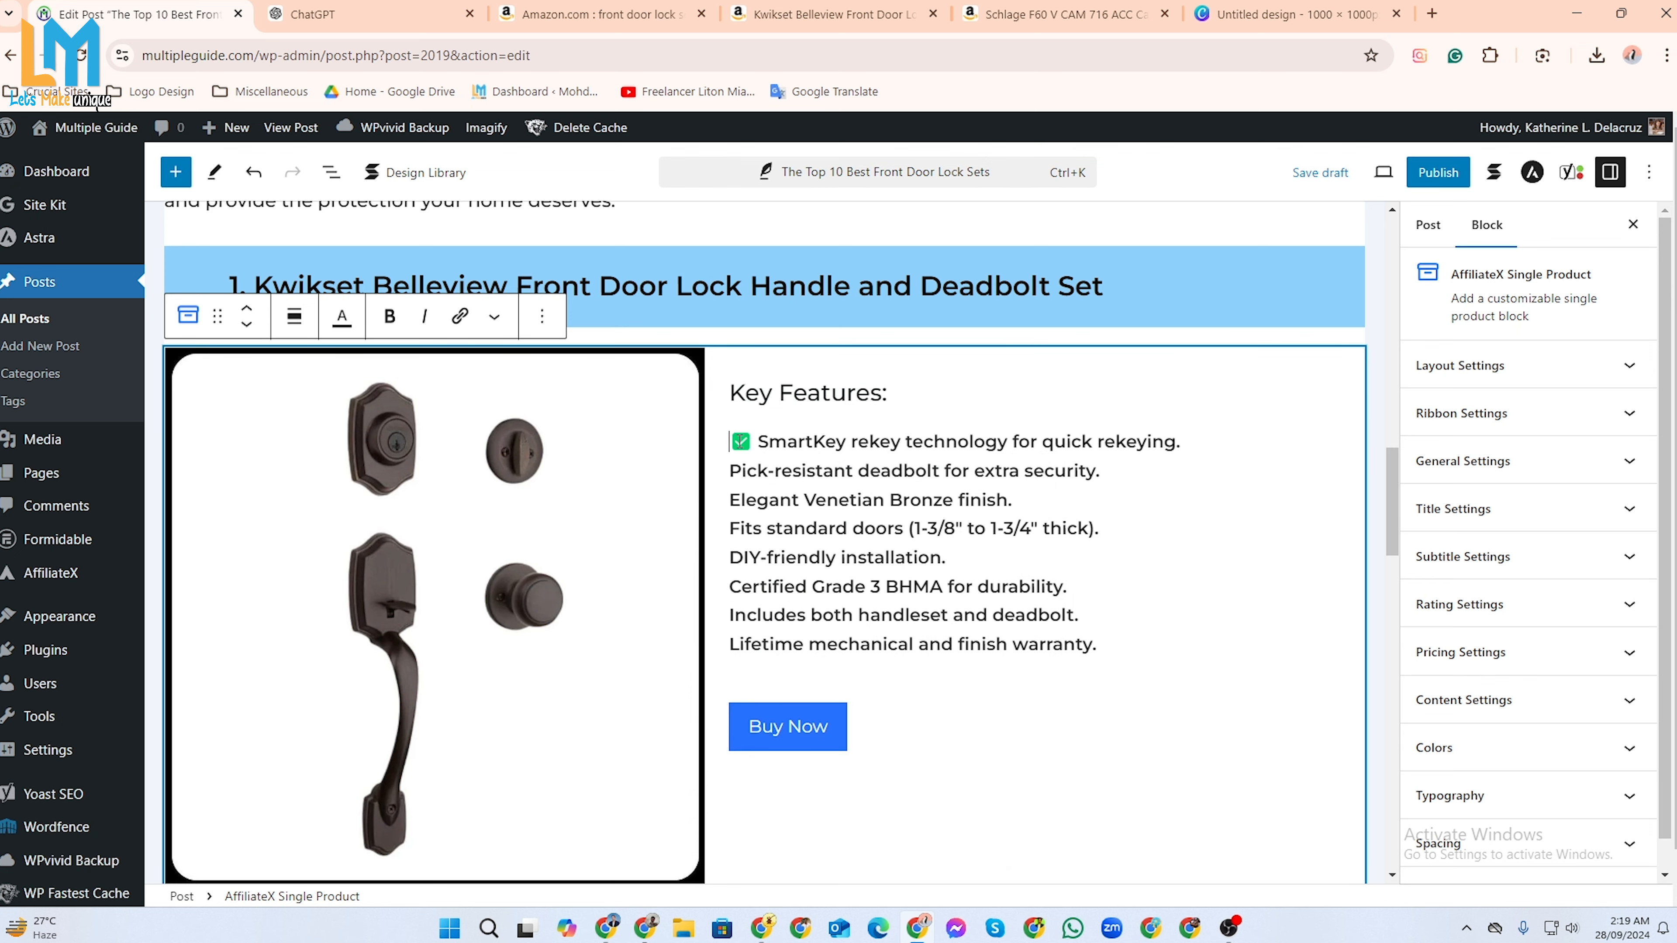
Copy the green check mark emoji to the start of each of the other seven key feature lines.
drag(730, 443, 755, 444)
key(ctrl+c)
key(Down)
key(Home)
key(ctrl+v)
key(Down)
key(Home)
key(ctrl+v)
key(Down)
key(Home)
key(ctrl+v)
key(Down)
key(Home)
key(ctrl+v)
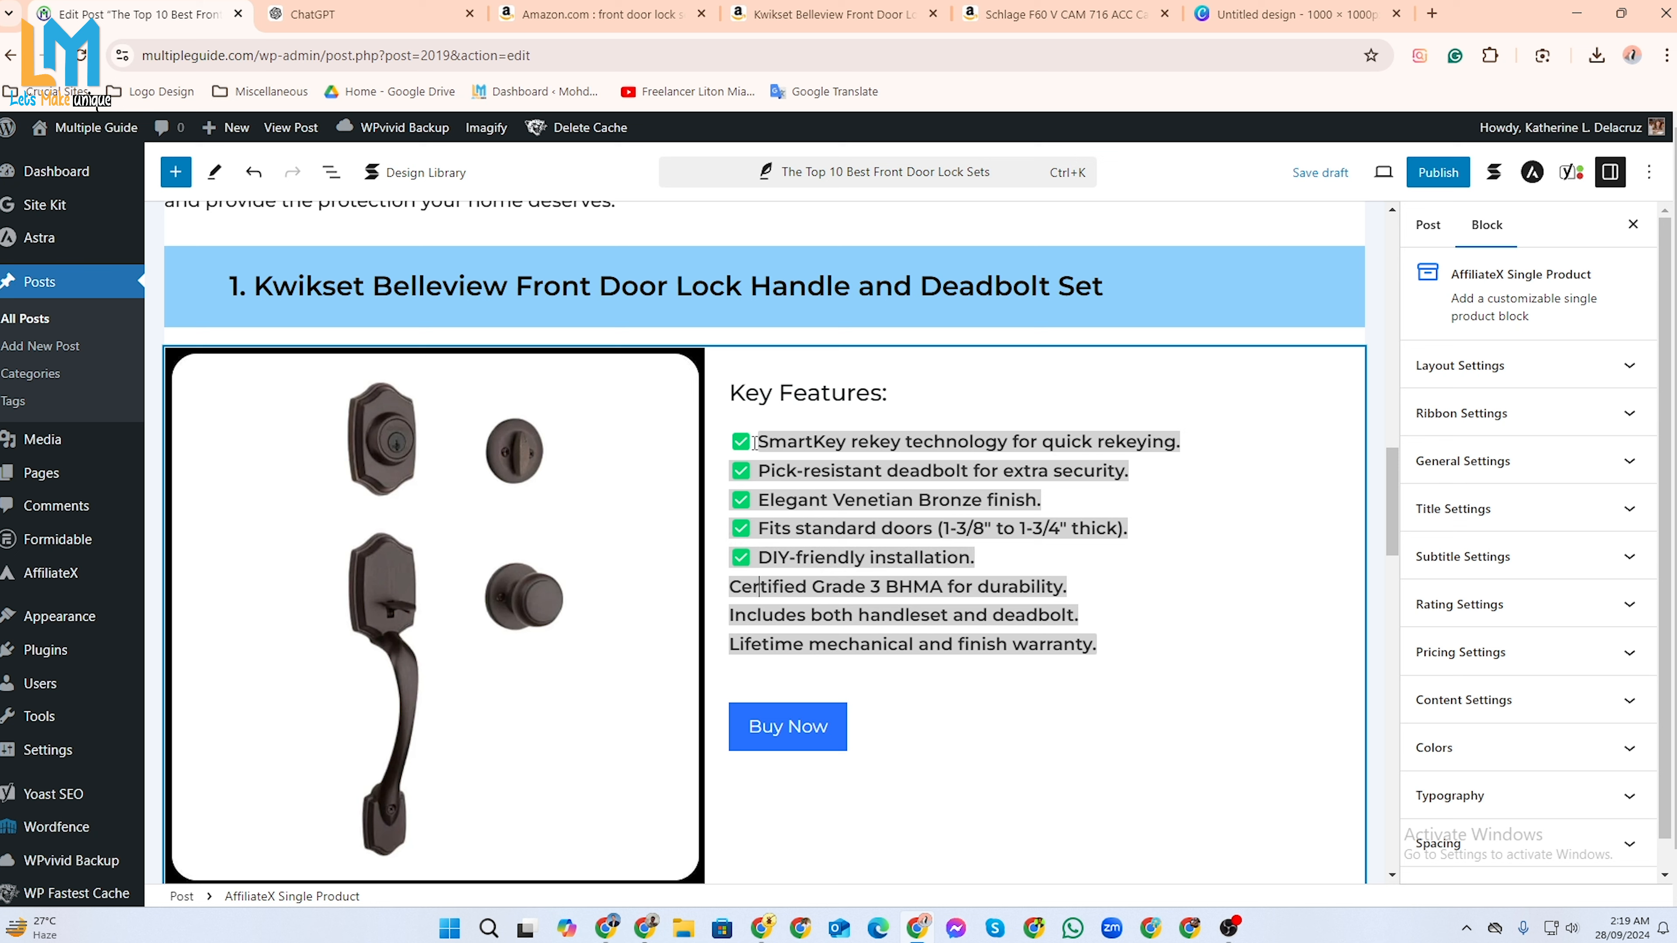
key(Down)
key(Home)
key(ctrl+v)
key(Down)
key(Home)
key(ctrl+v)
key(Down)
key(Home)
key(ctrl+v)
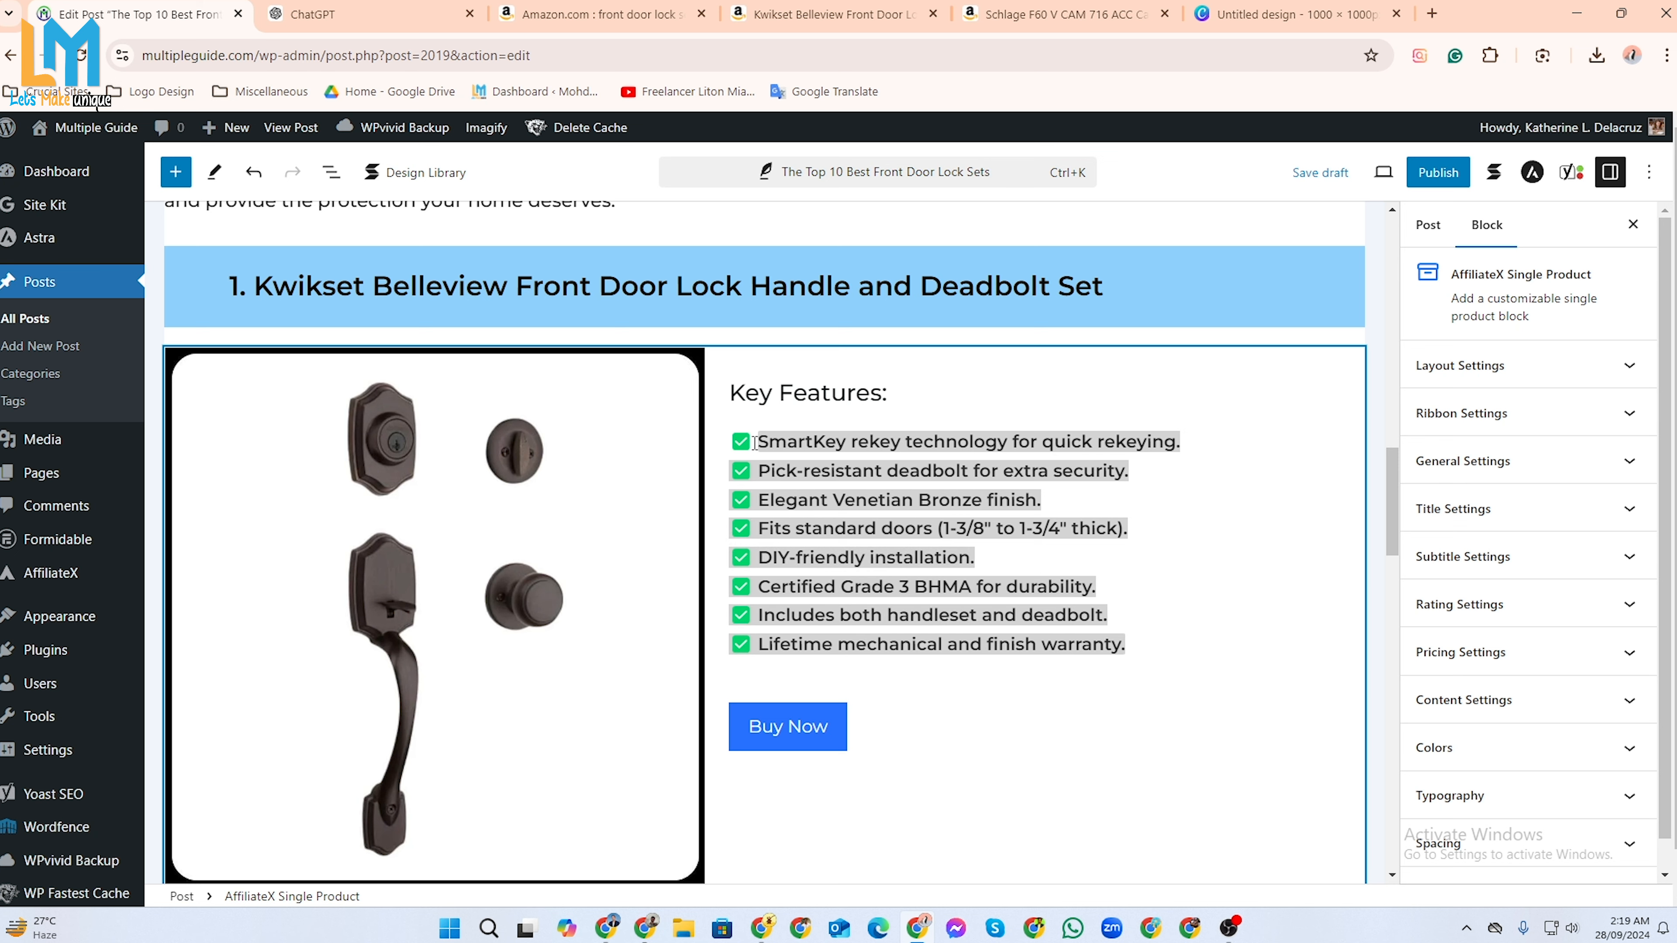
Replace the Buy Now button's label with "View Price on Amazon" and make the label bold.
scroll(1217, 453, down, 4)
click(988, 423)
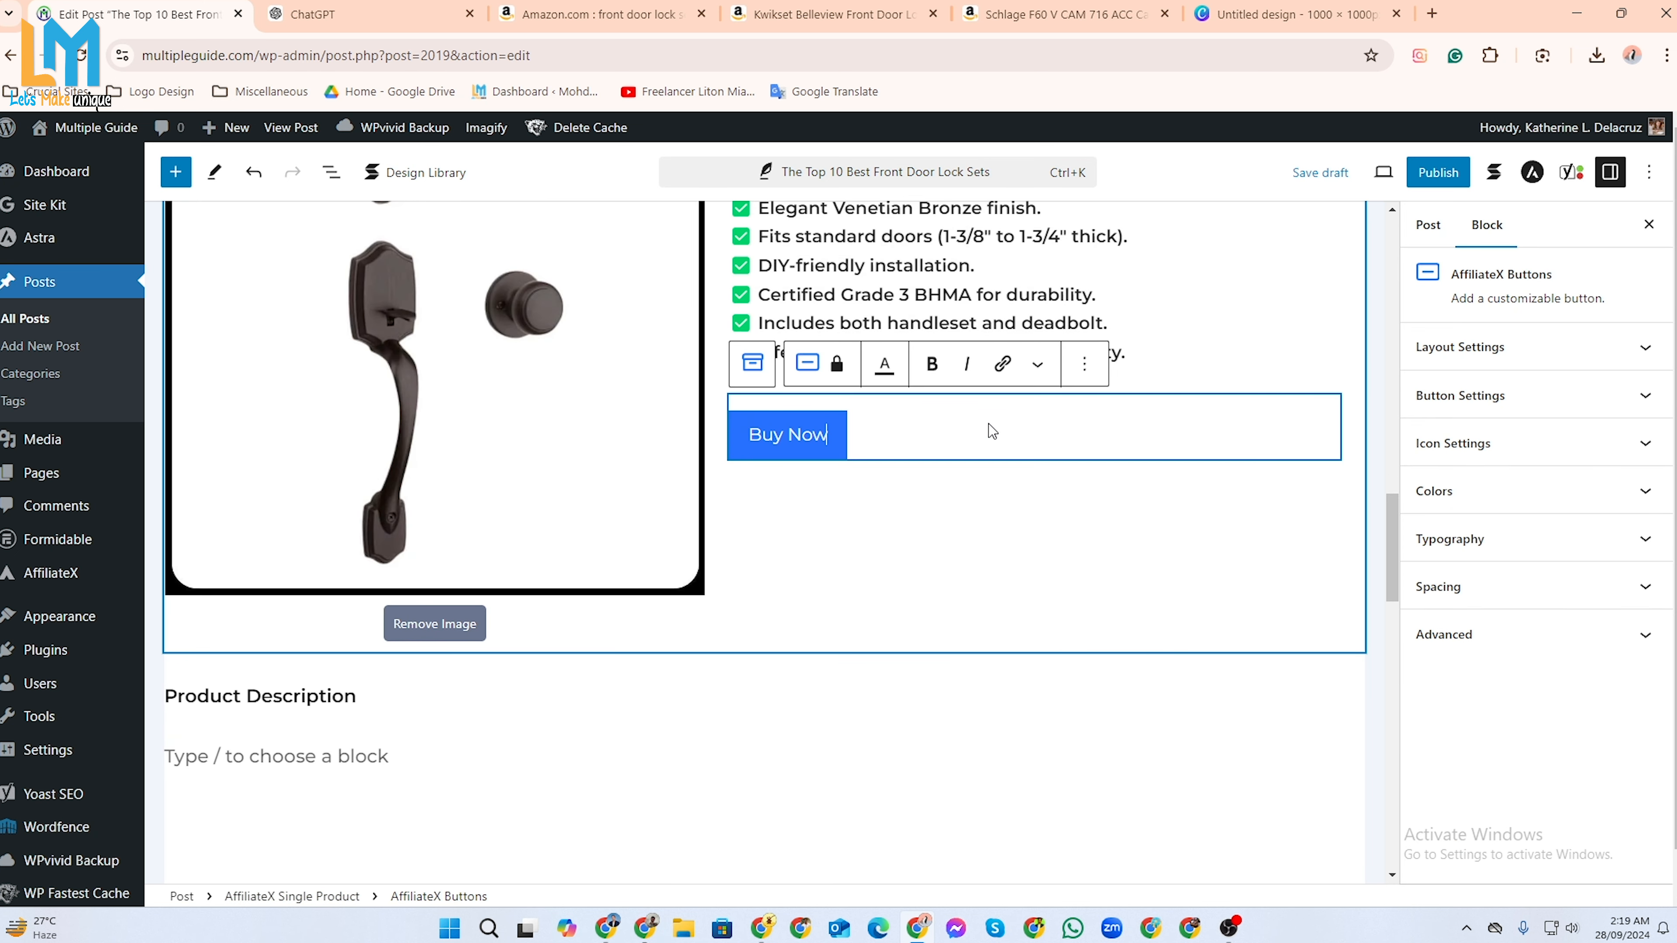
key(Delete)
key(Delete)
key(Delete)
key(Delete)
key(Delete)
key(Delete)
key(Delete)
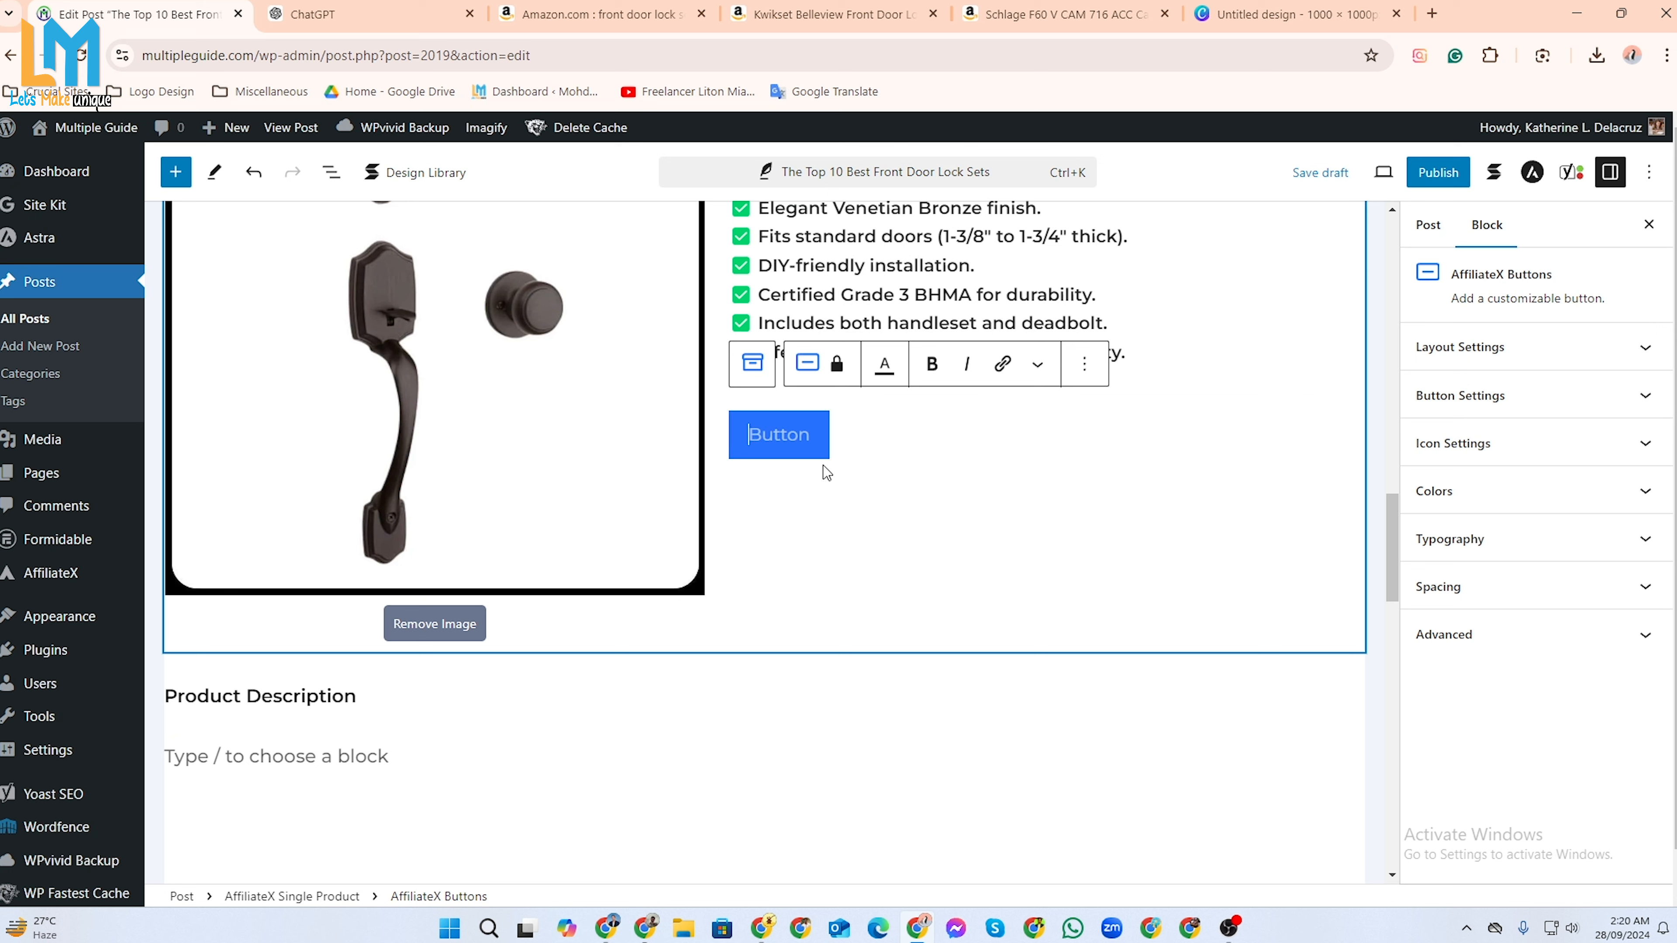
text(View Price on)
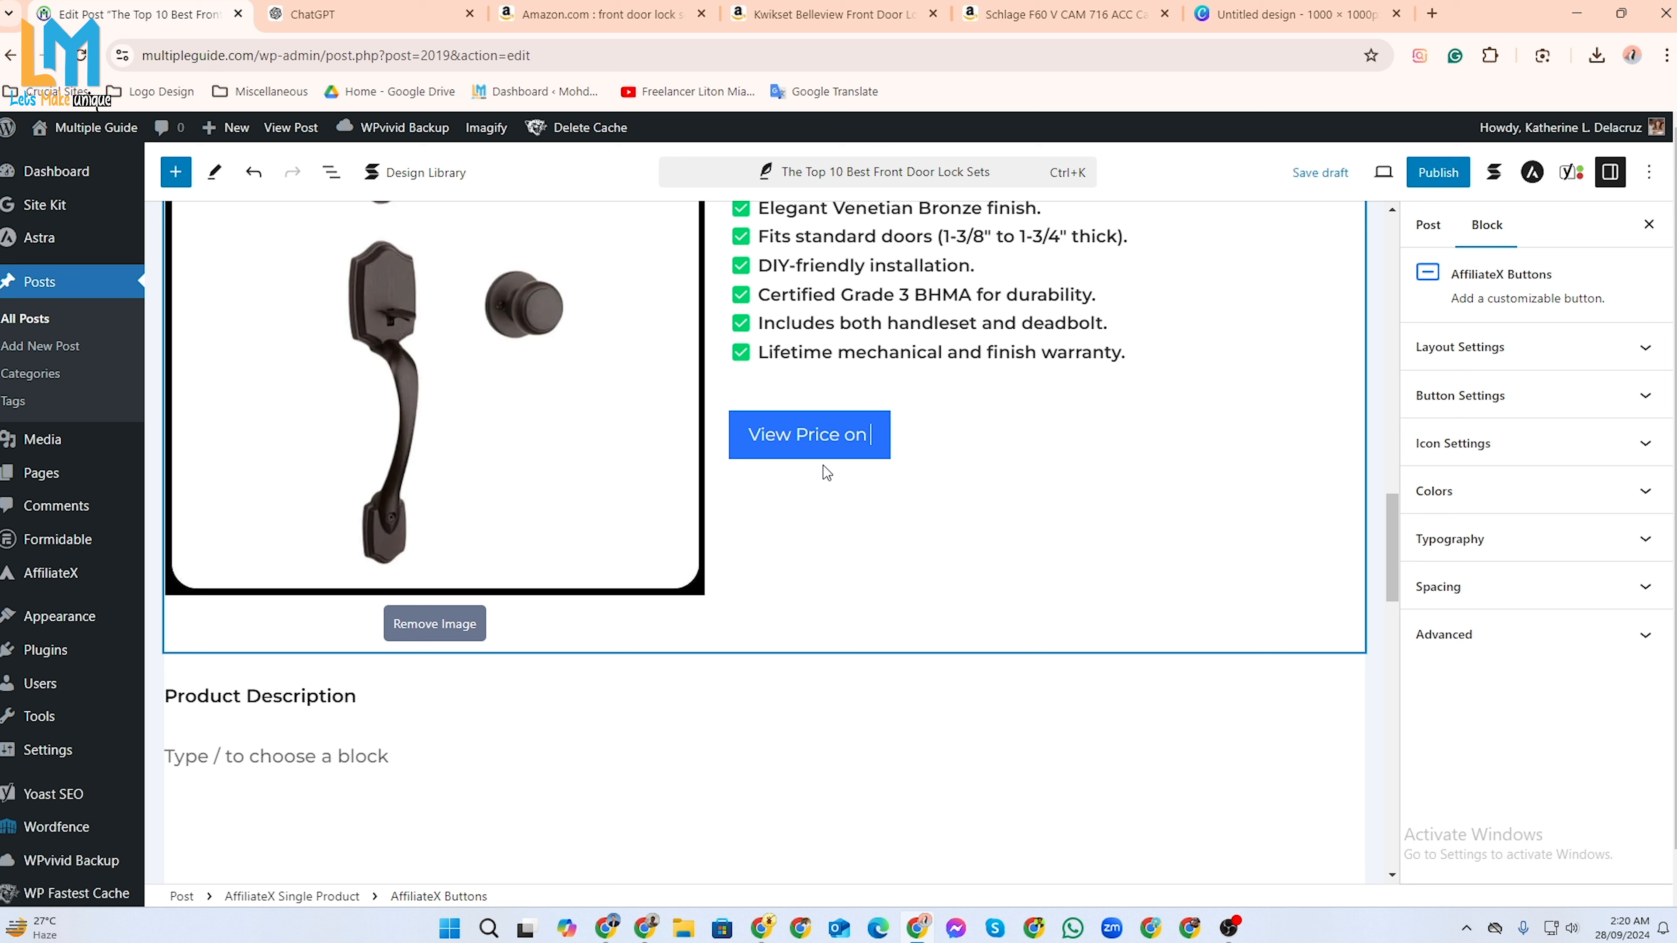
text( Amazon)
click(952, 442)
drag(738, 434, 922, 443)
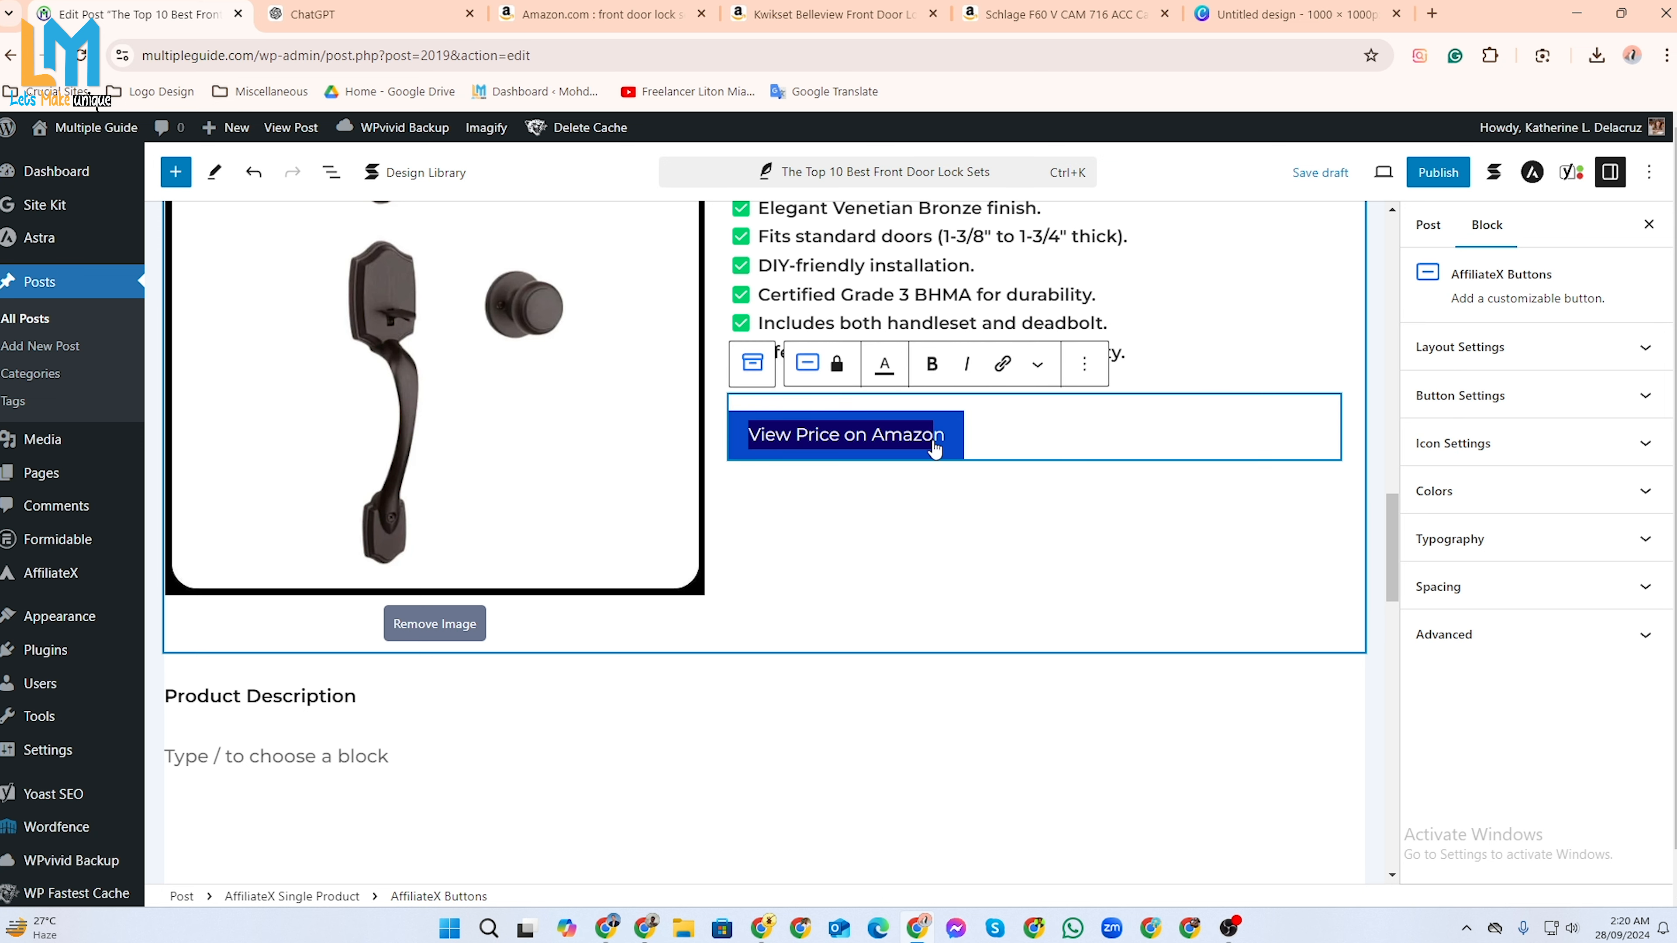
click(974, 442)
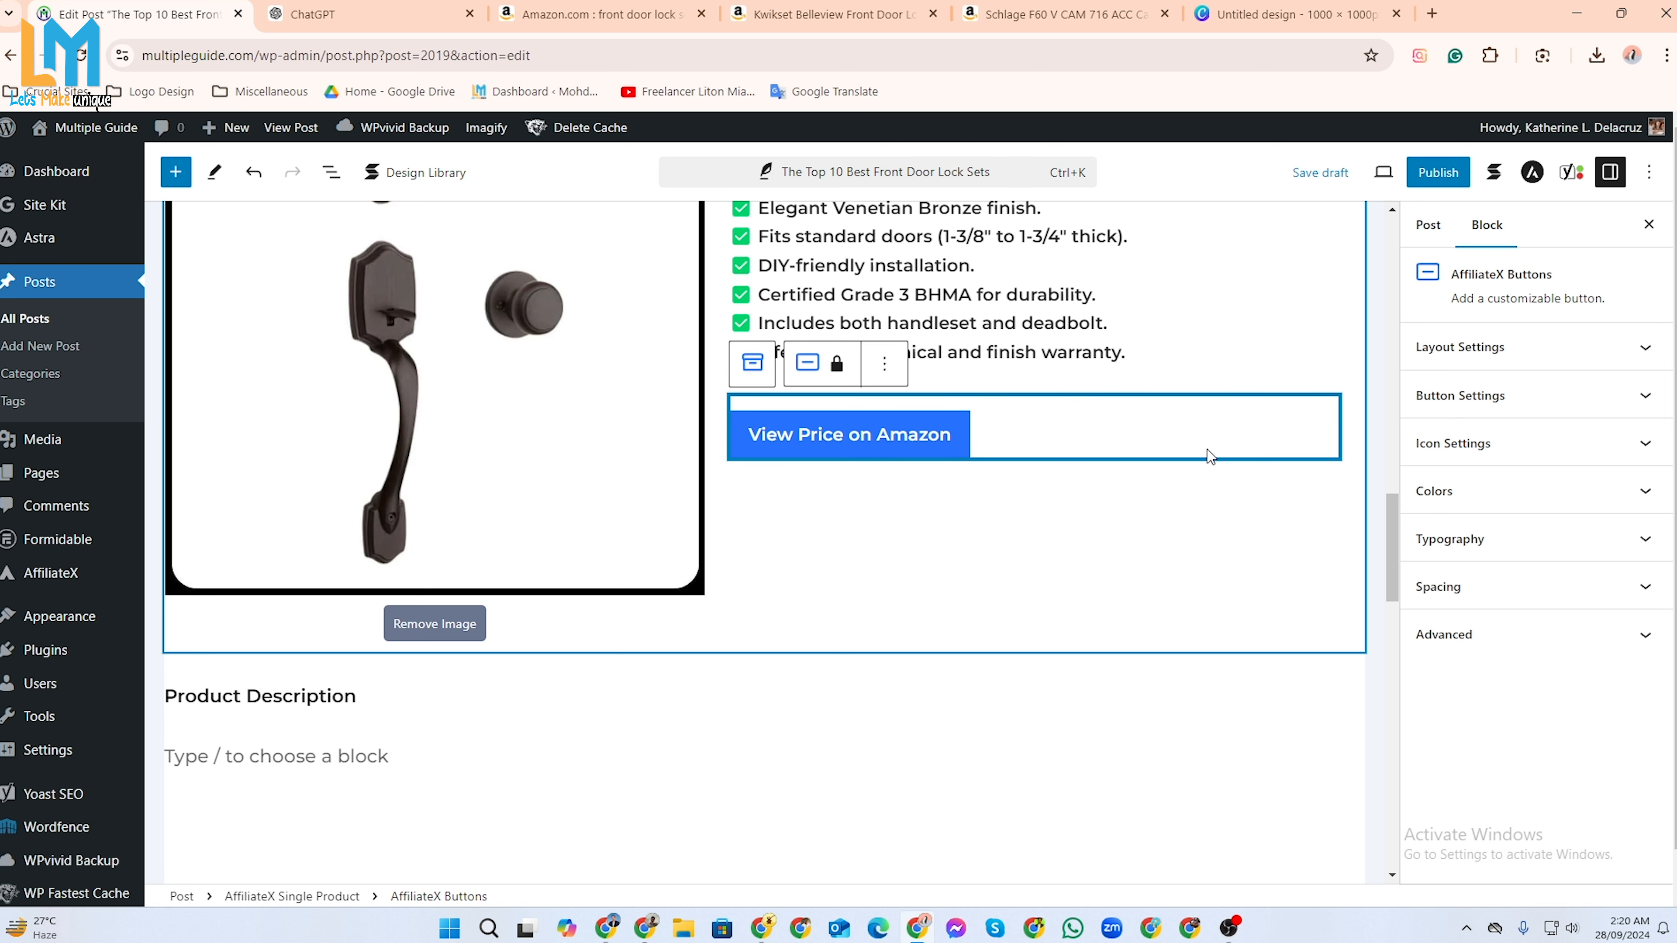
Set the View Price on Amazon button's alignment to center.
click(1568, 397)
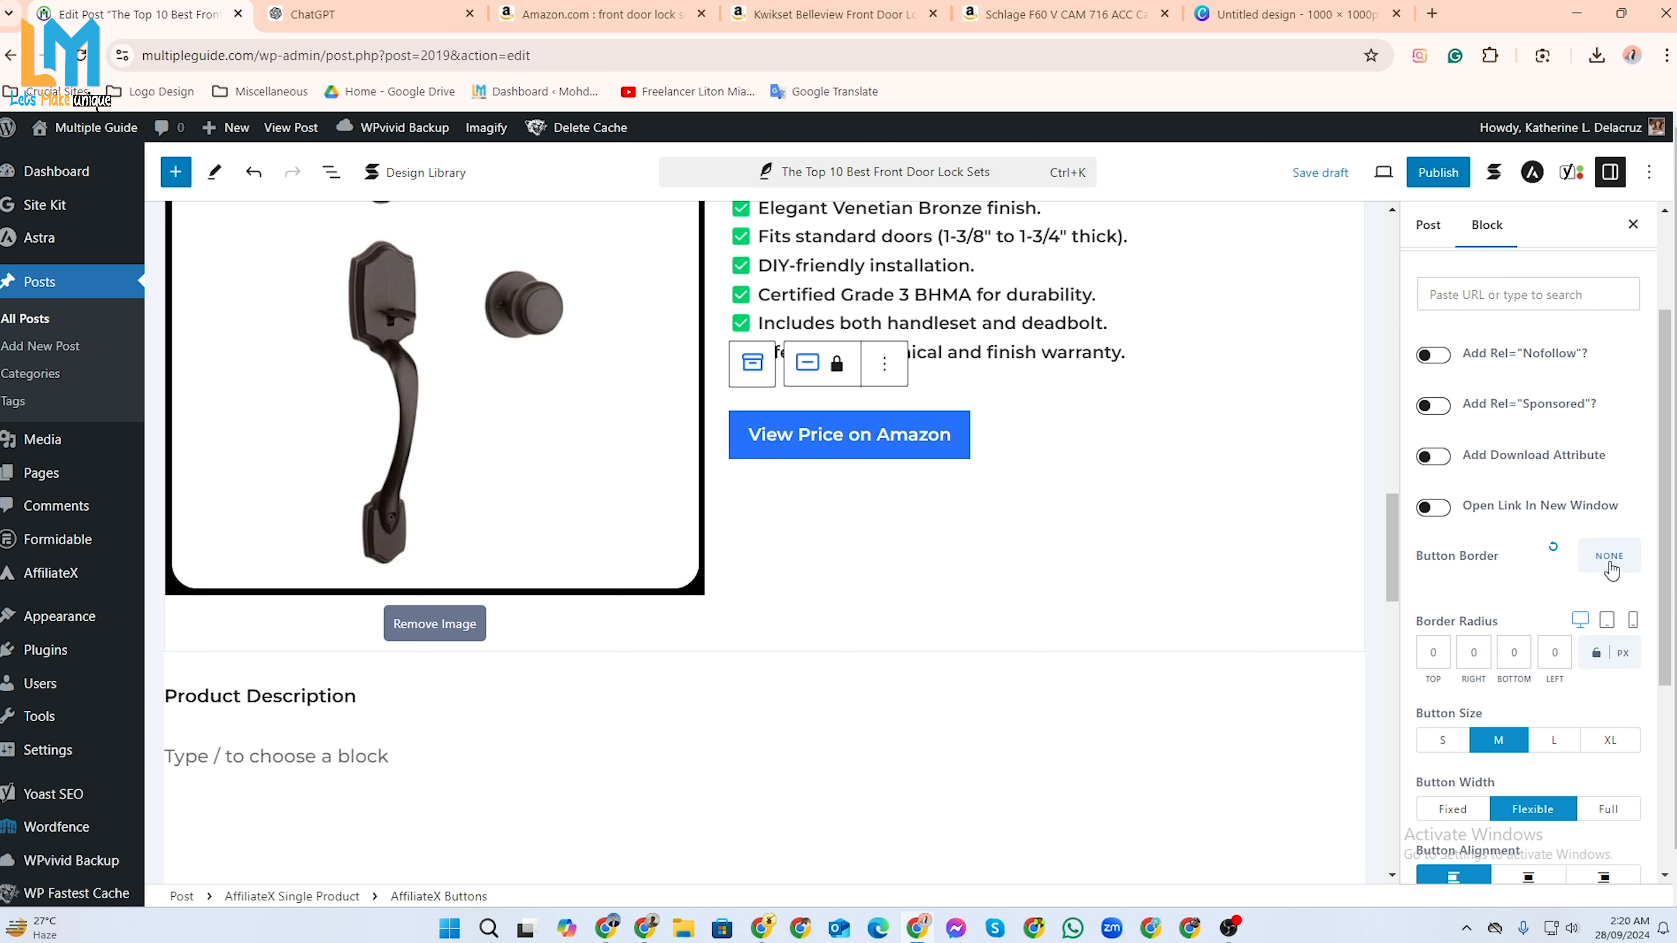
scroll(1611, 570, down, 3)
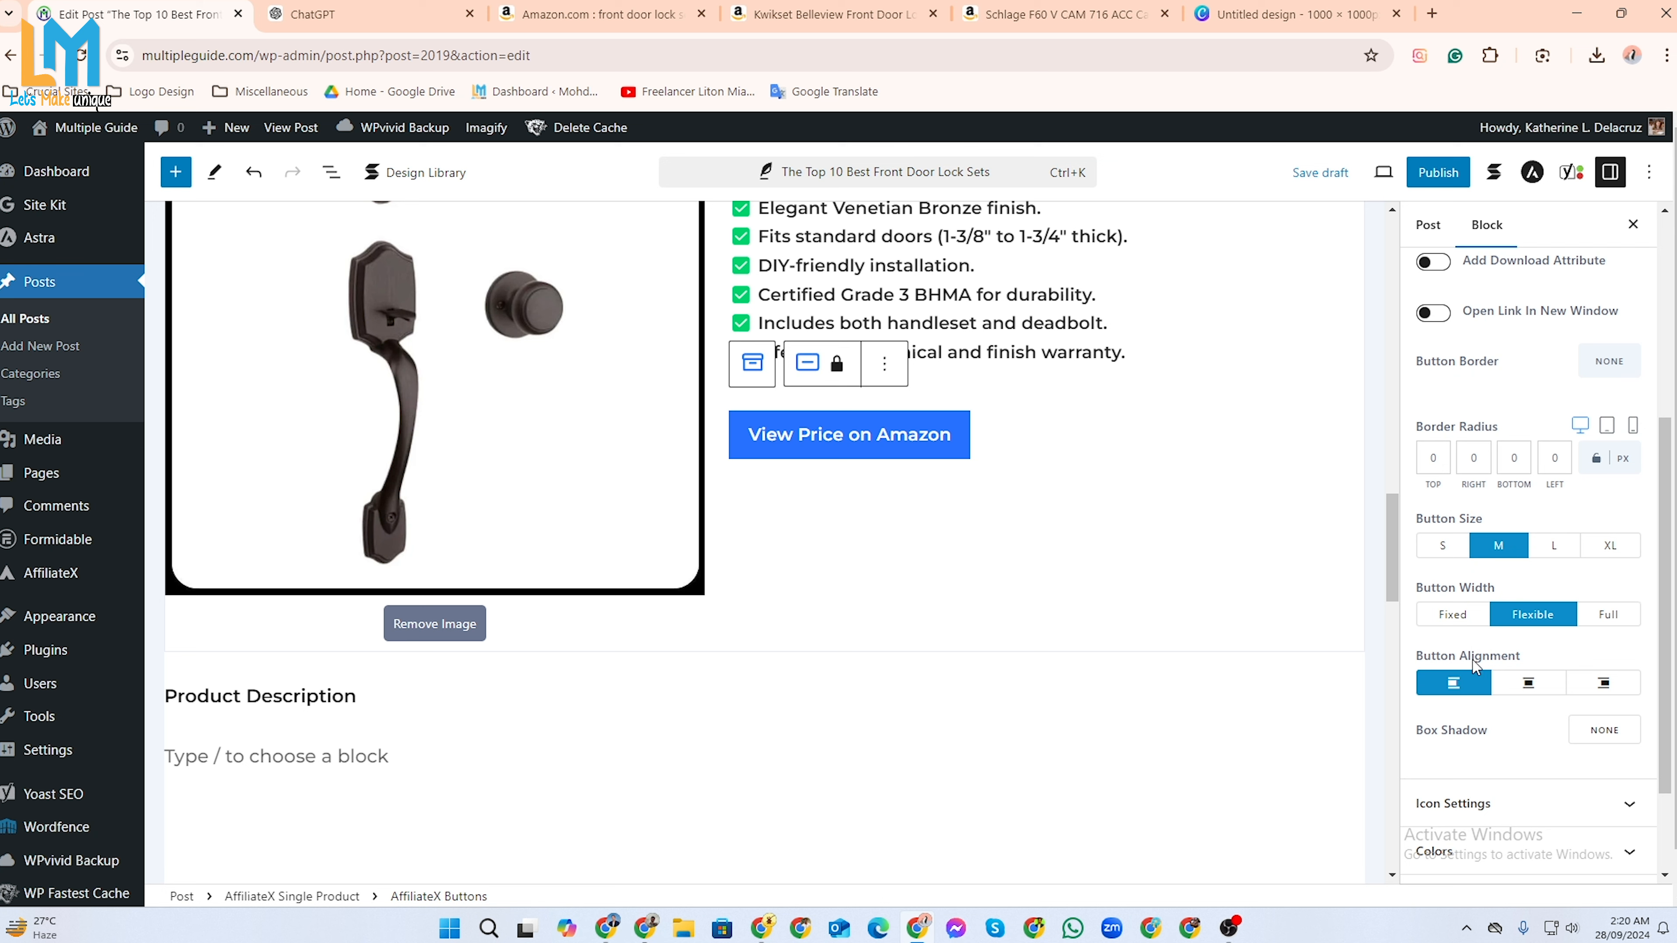
click(1528, 683)
click(1308, 418)
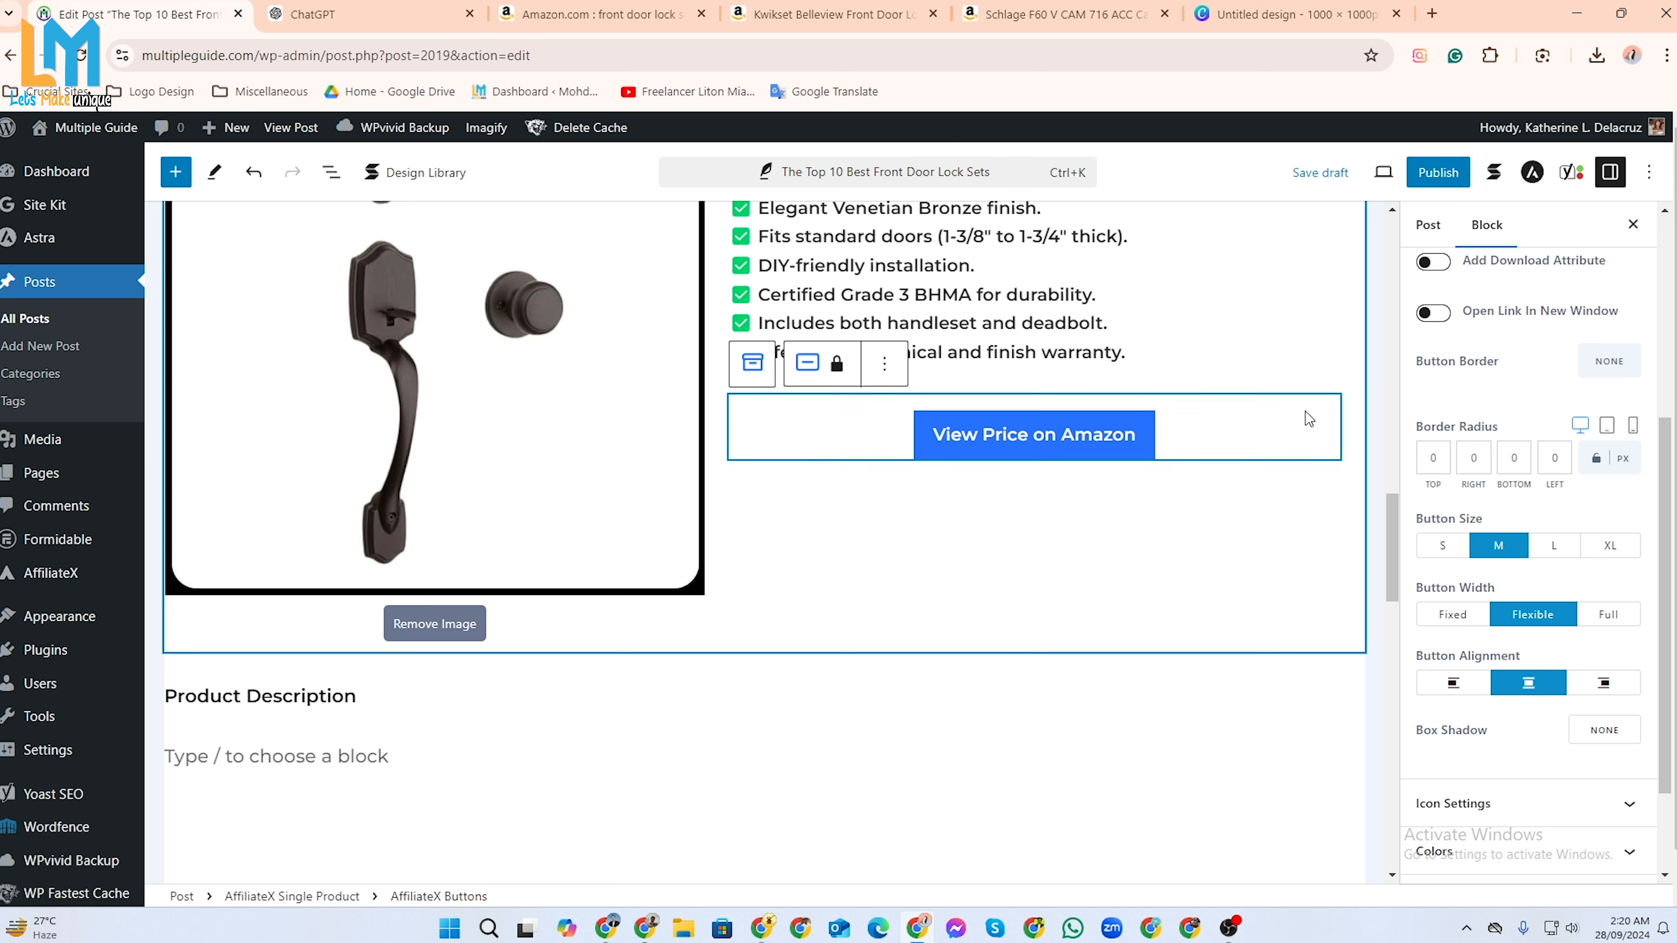
click(1247, 441)
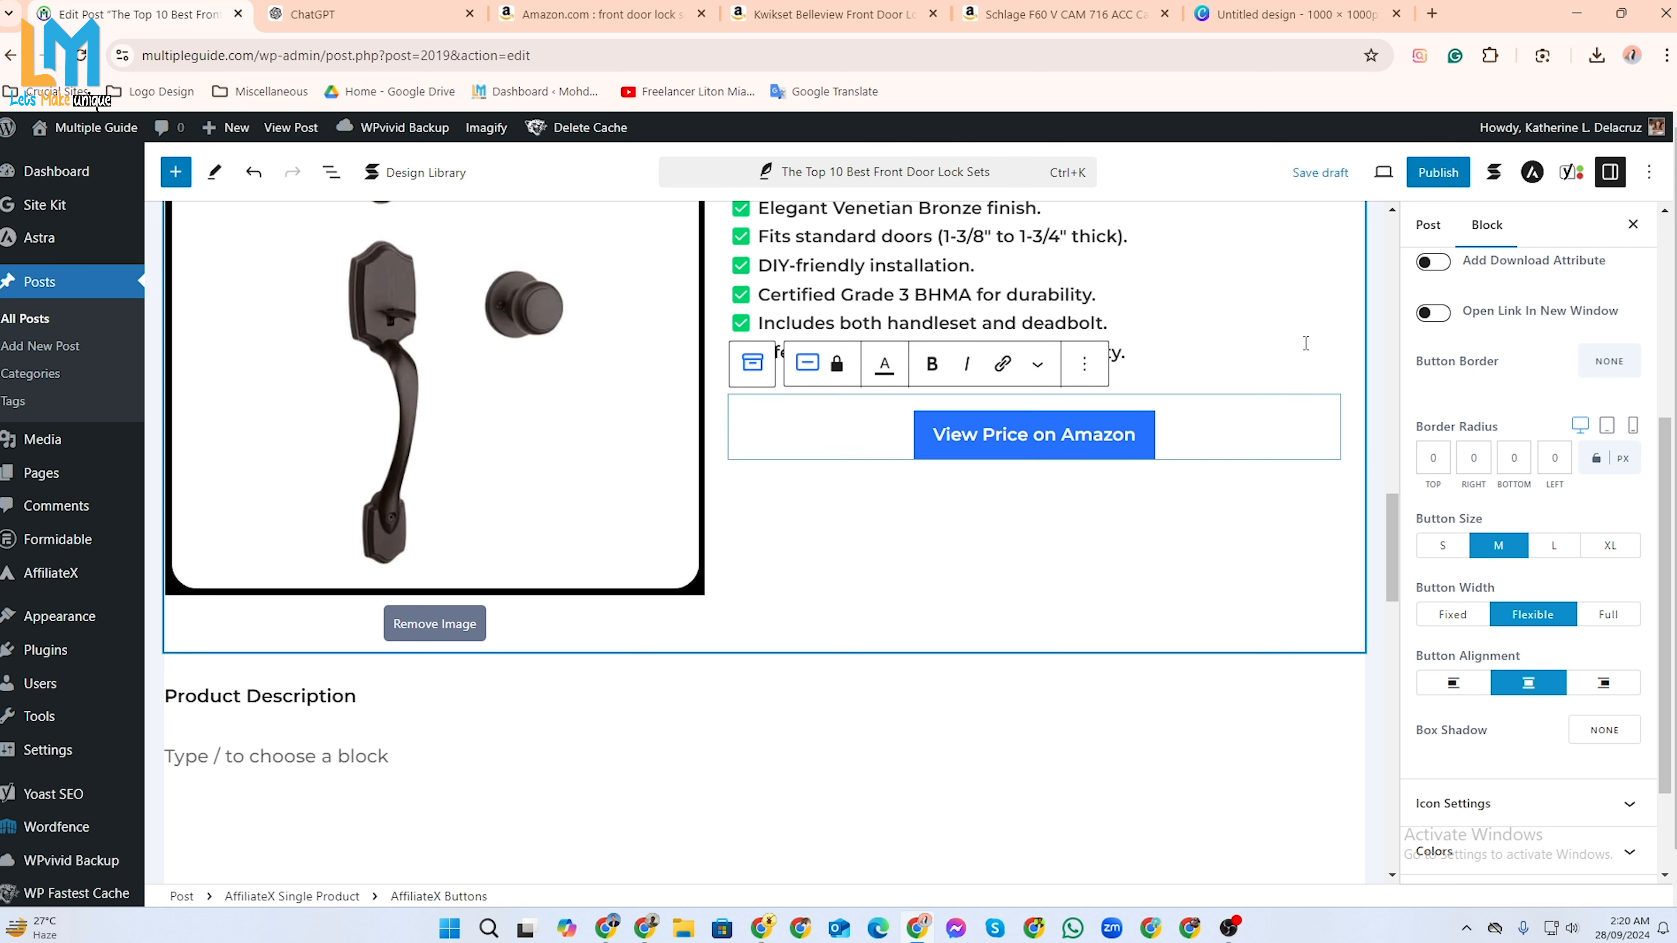
Change the background color of the View Price on Amazon button to orange, hex FF7E26.
click(1146, 435)
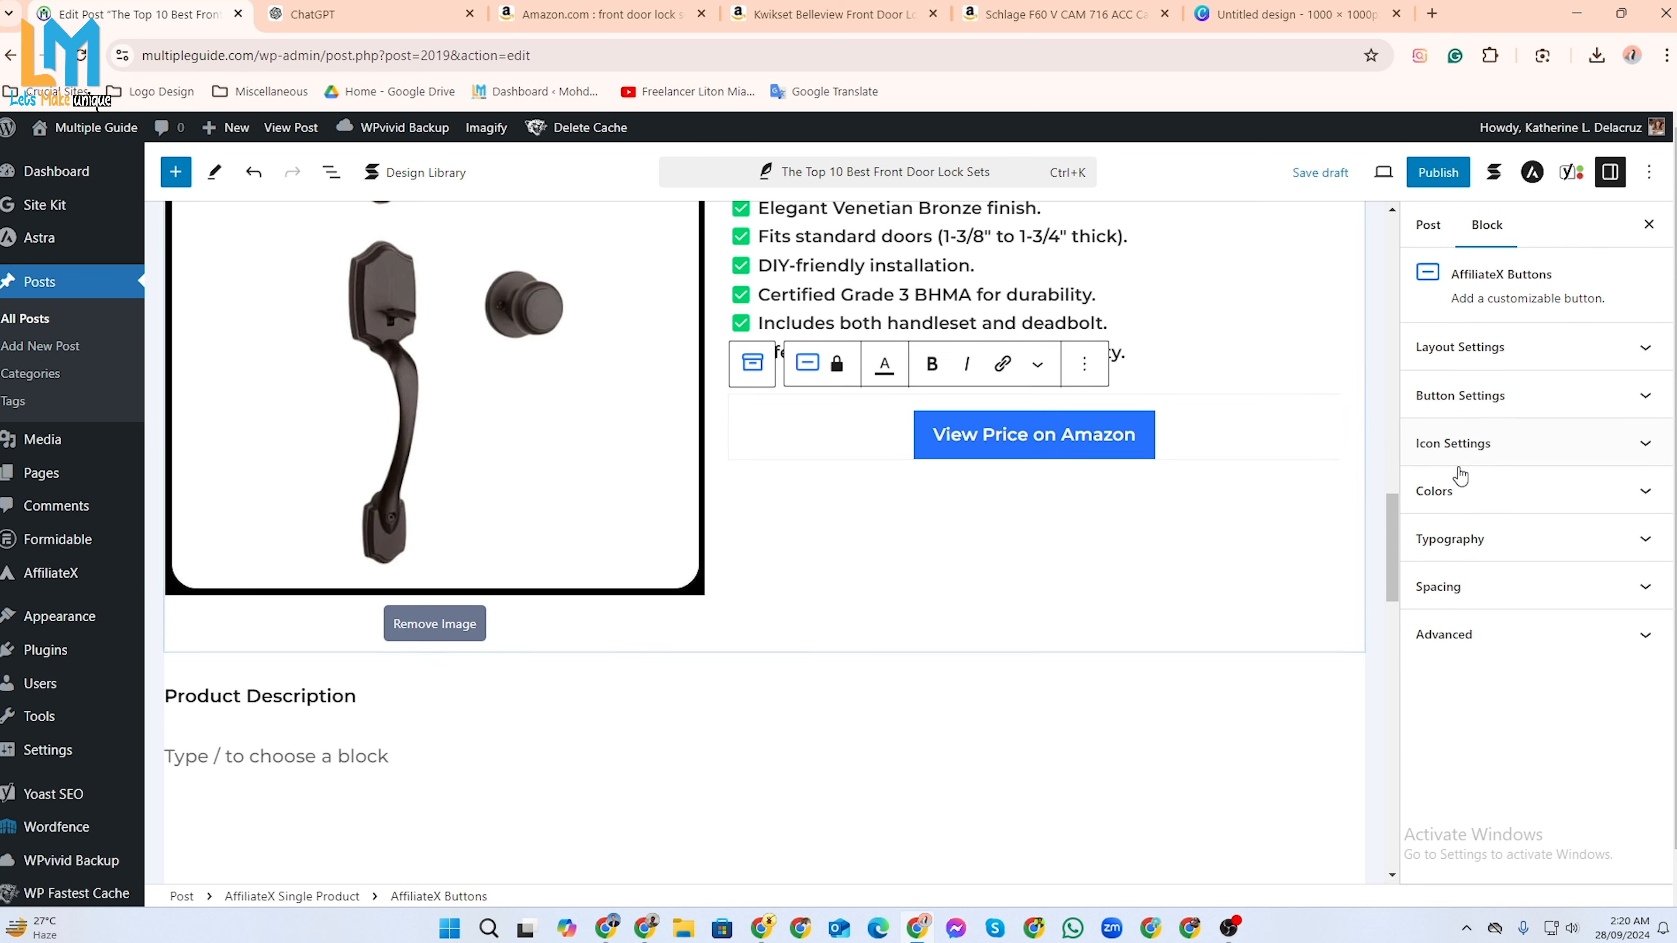
click(1525, 492)
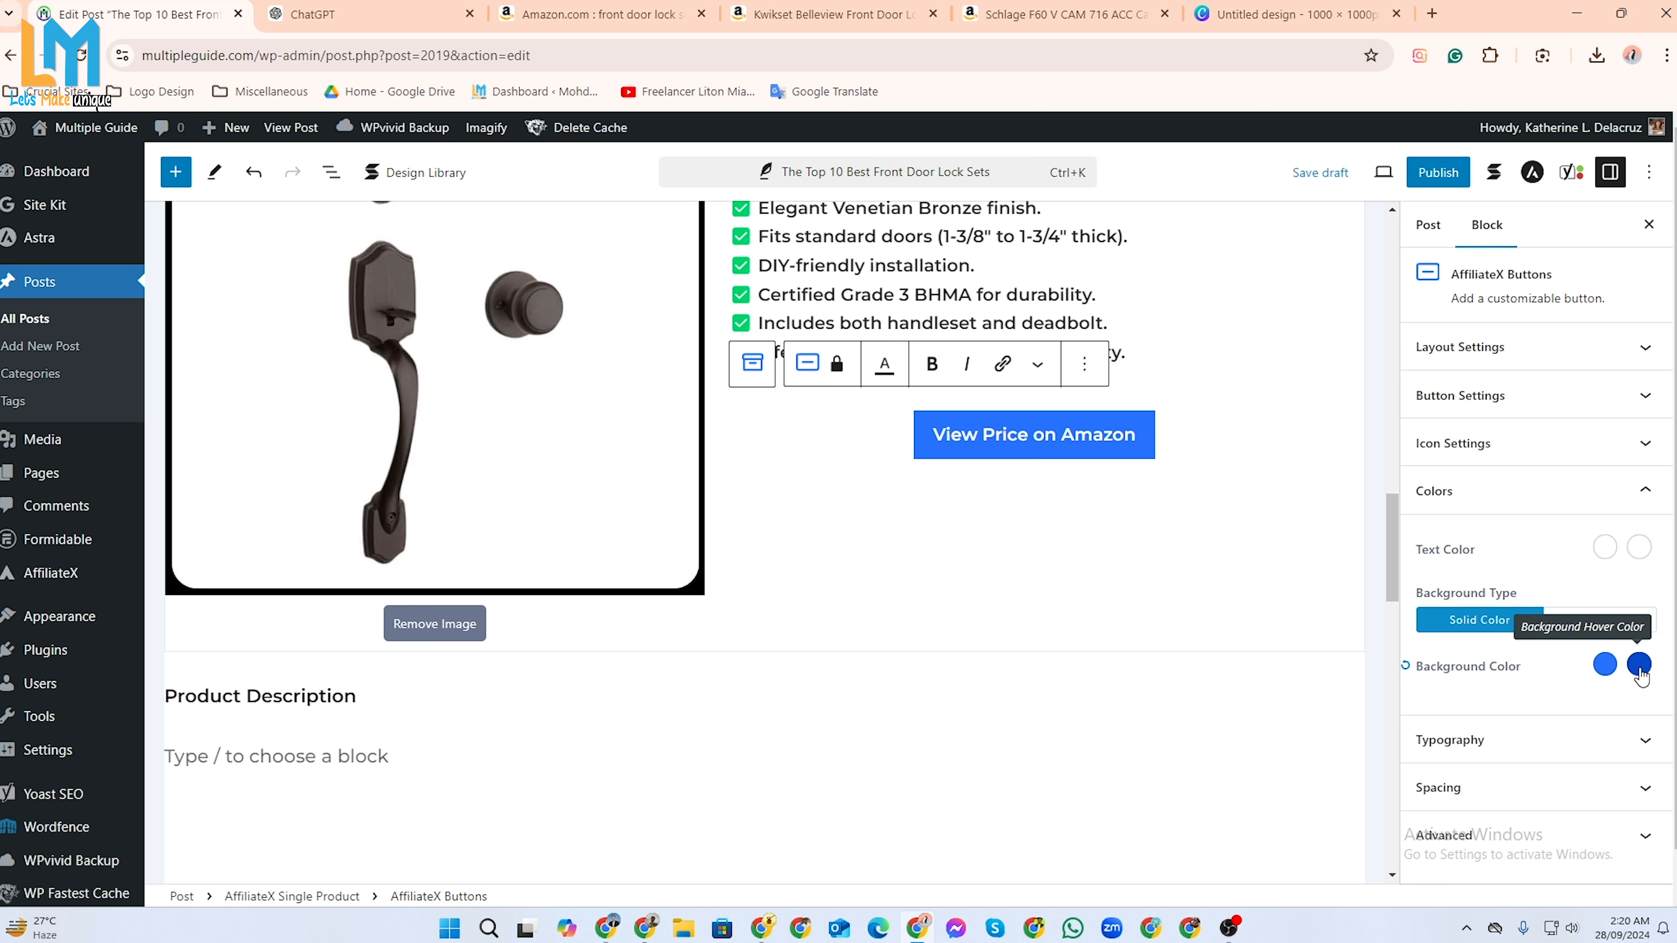
click(1605, 664)
drag(1420, 497, 1392, 496)
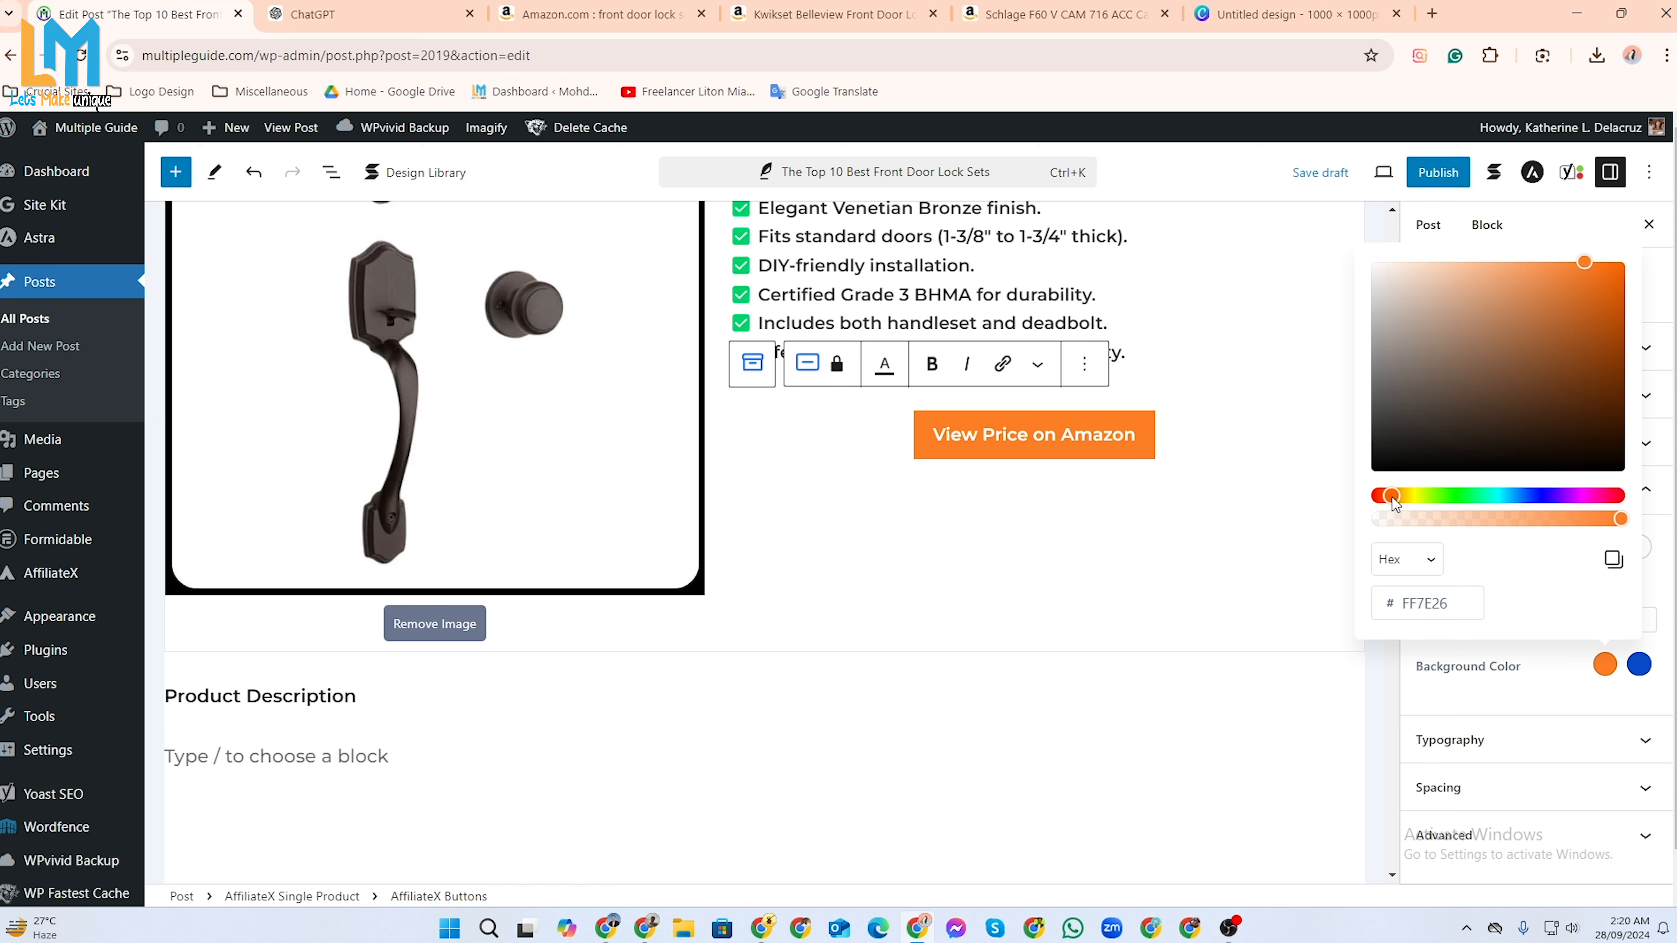
click(1209, 494)
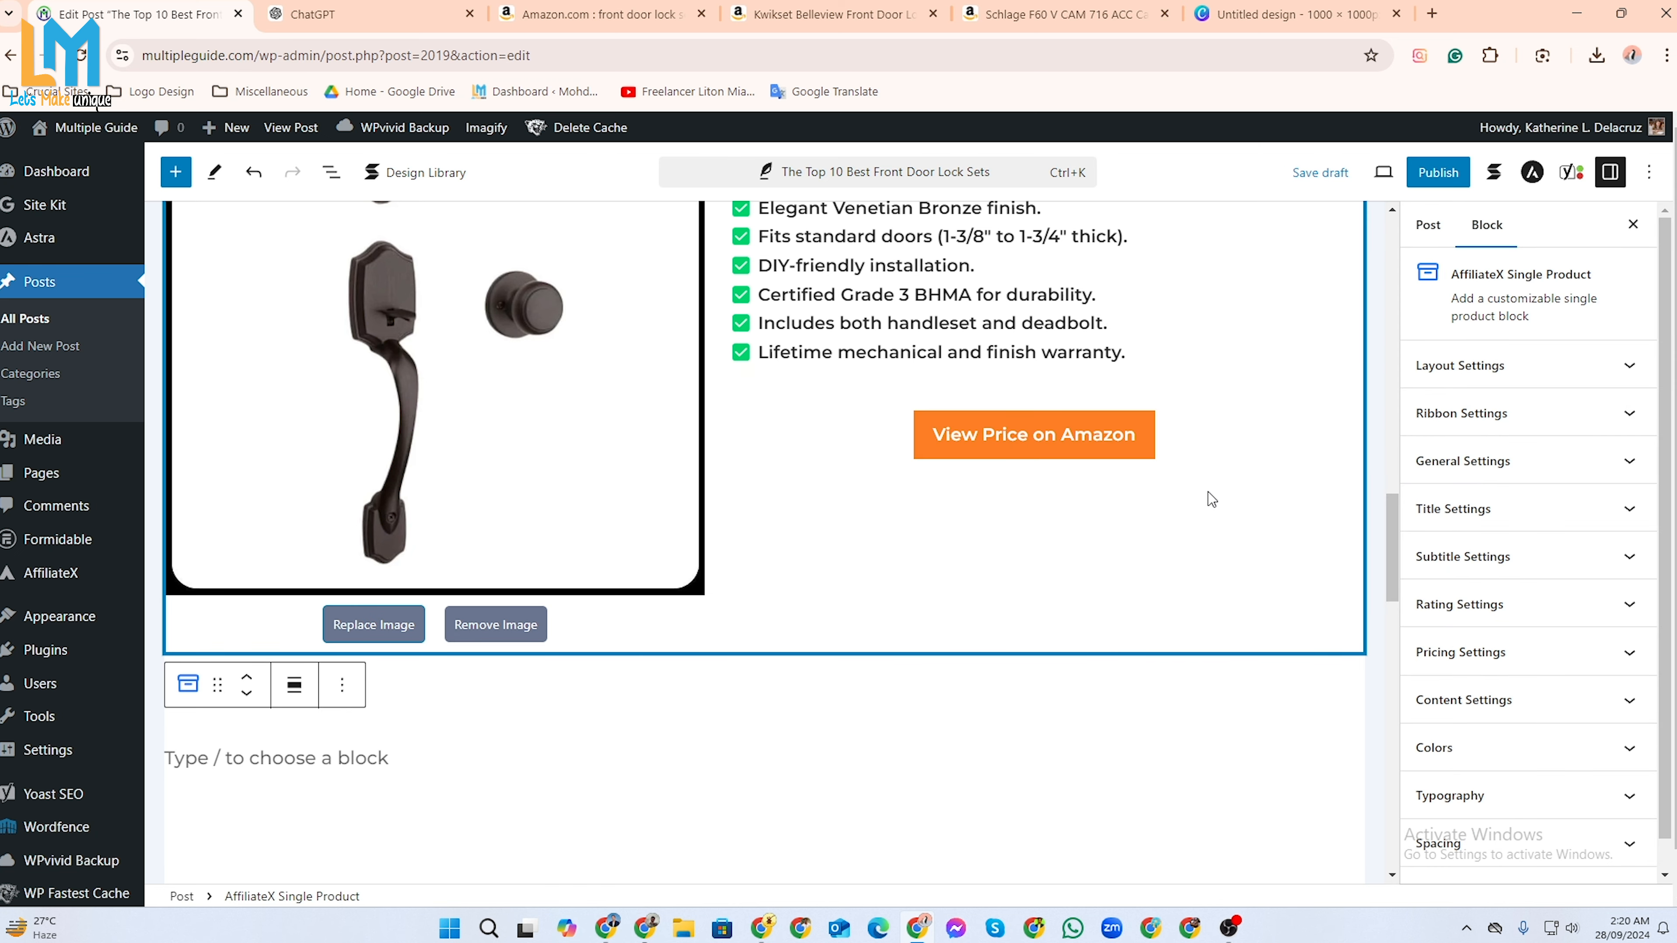
scroll(1208, 493, up, 2)
click(1107, 623)
click(1201, 633)
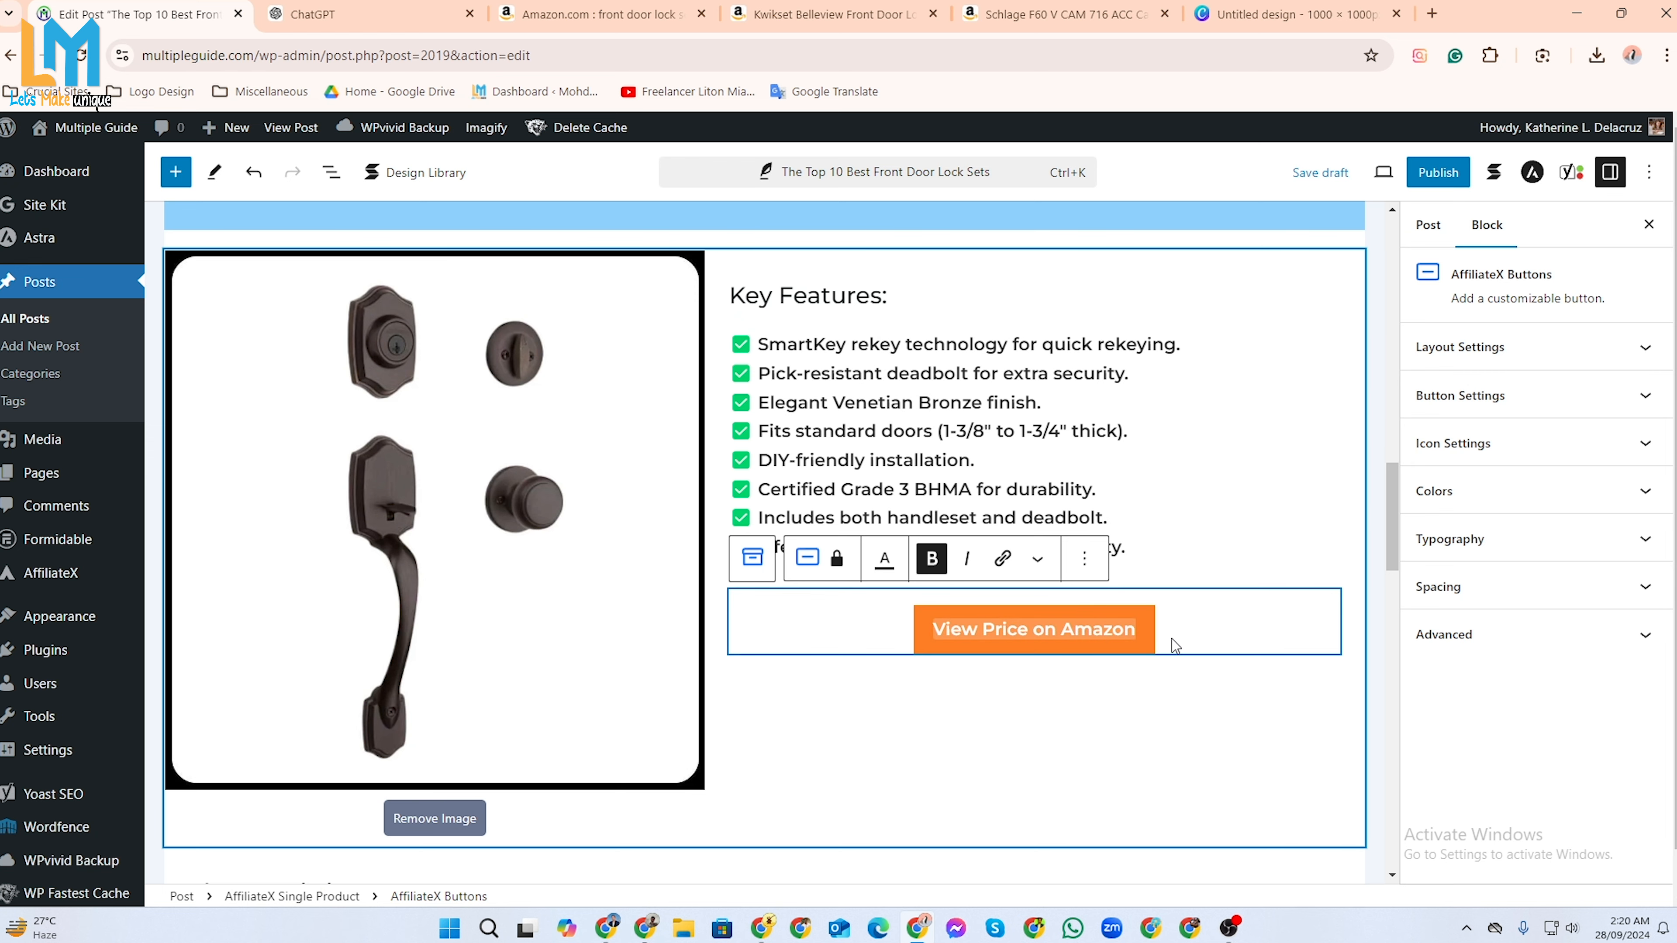
click(1252, 636)
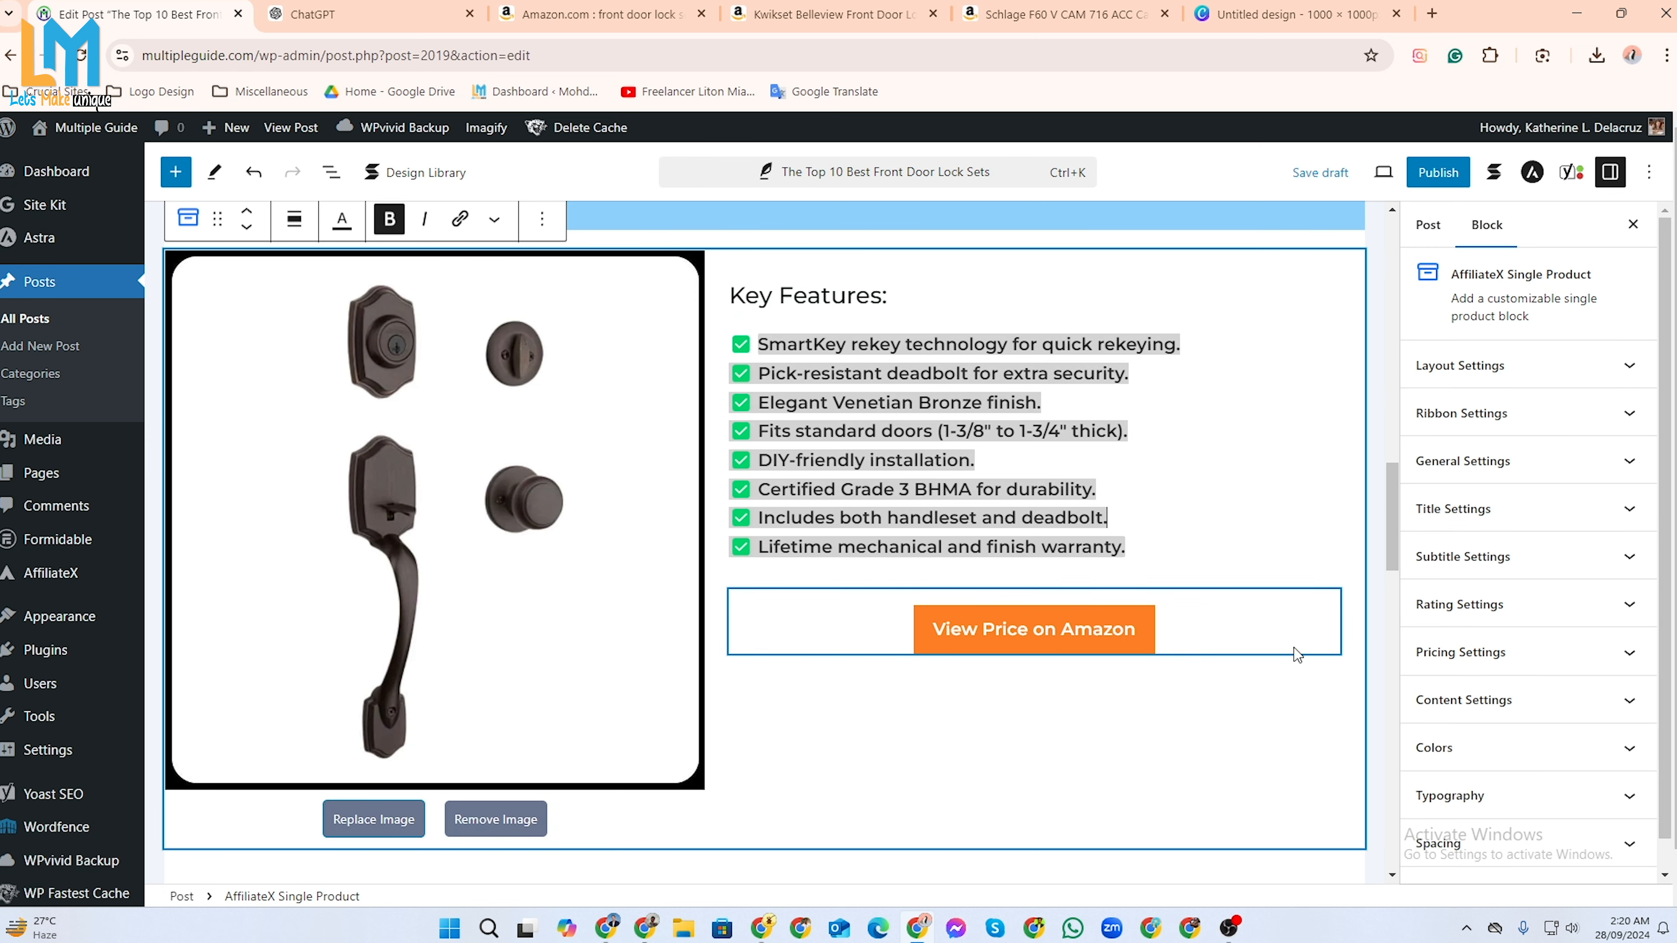
Switch to the Kwikset Belleview page on Amazon, generate a short affiliate text link with SiteStripe and copy it.
click(800, 14)
scroll(1367, 156, up, 3)
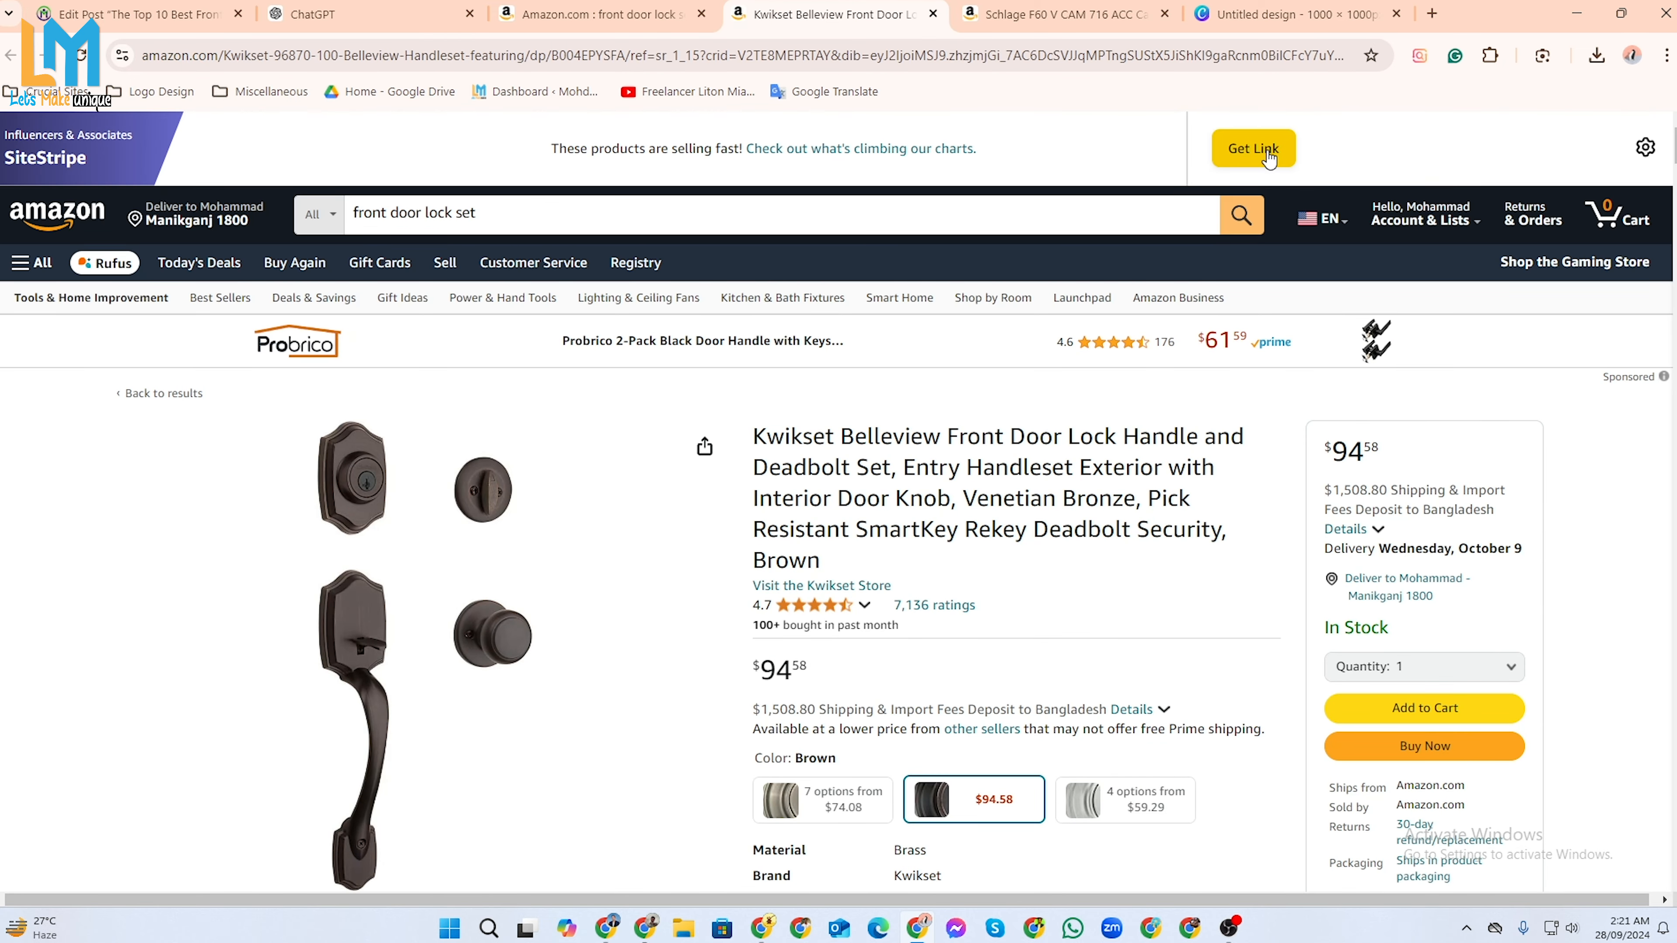
click(1269, 159)
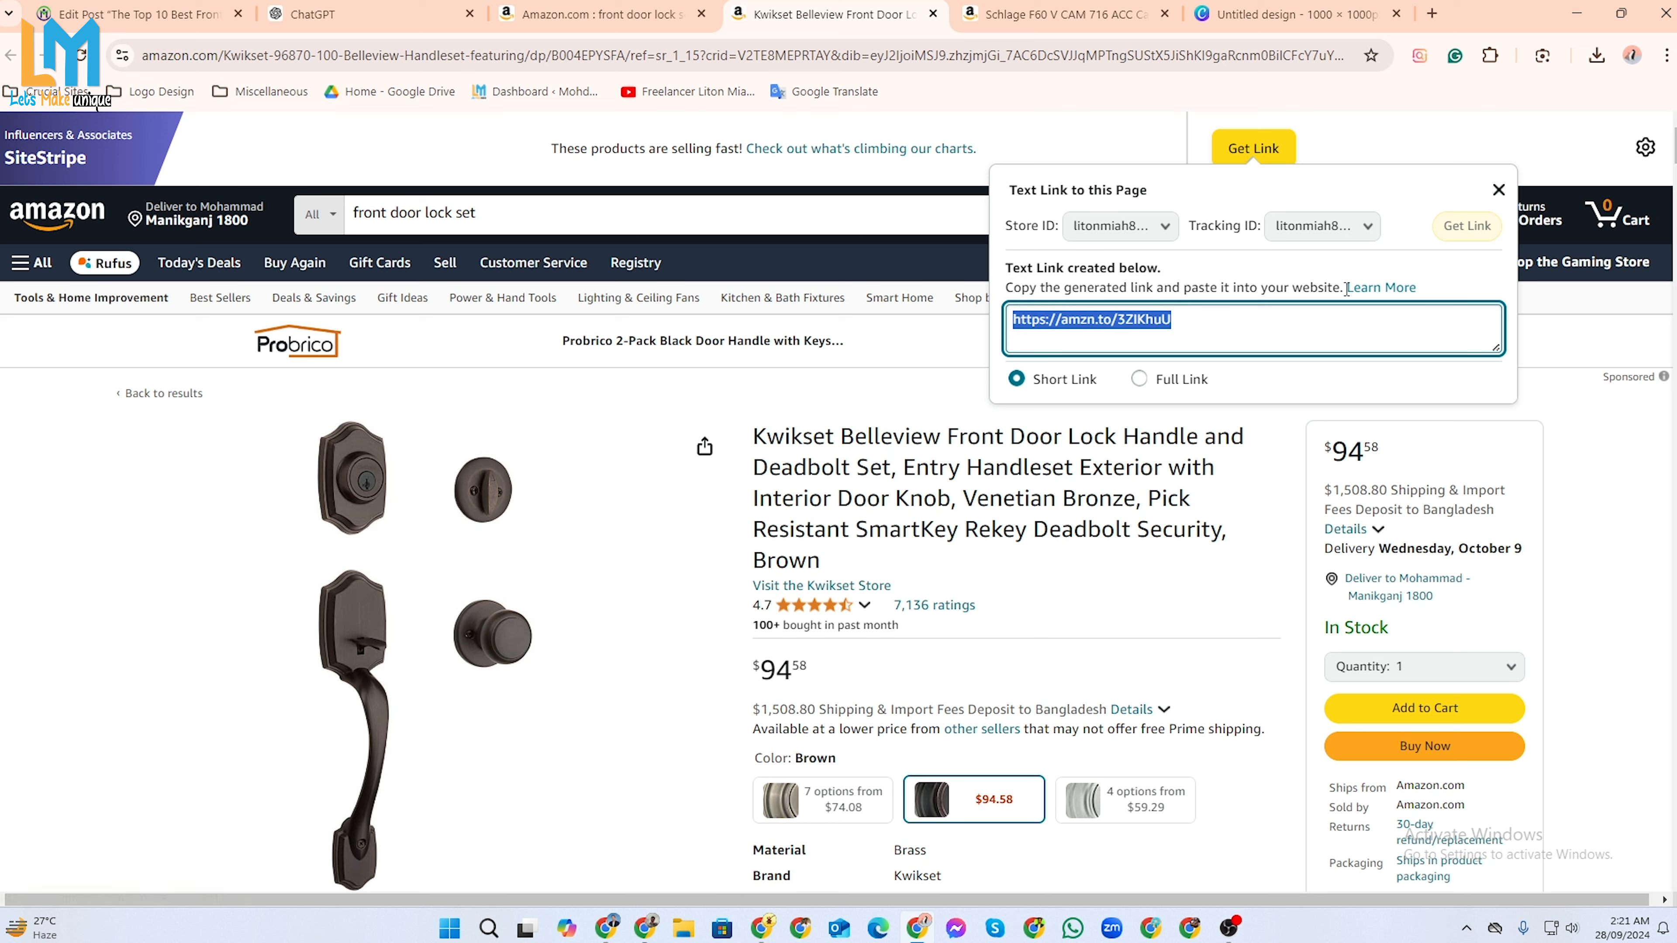
right_click(1141, 322)
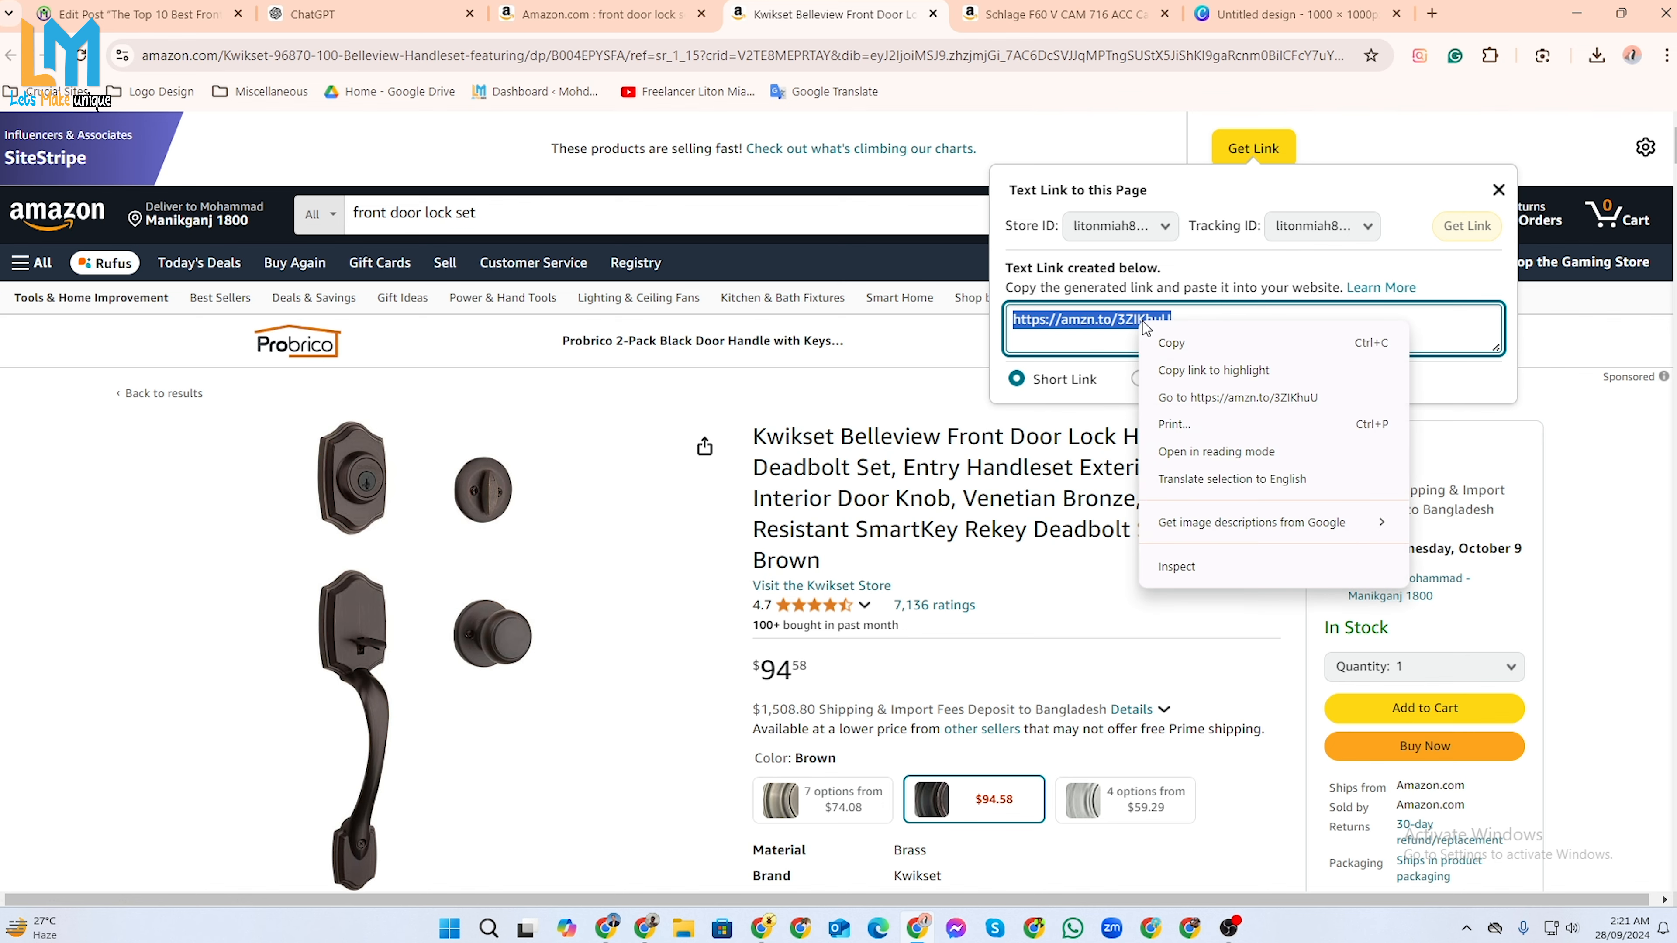
click(1189, 344)
key(alt+Tab)
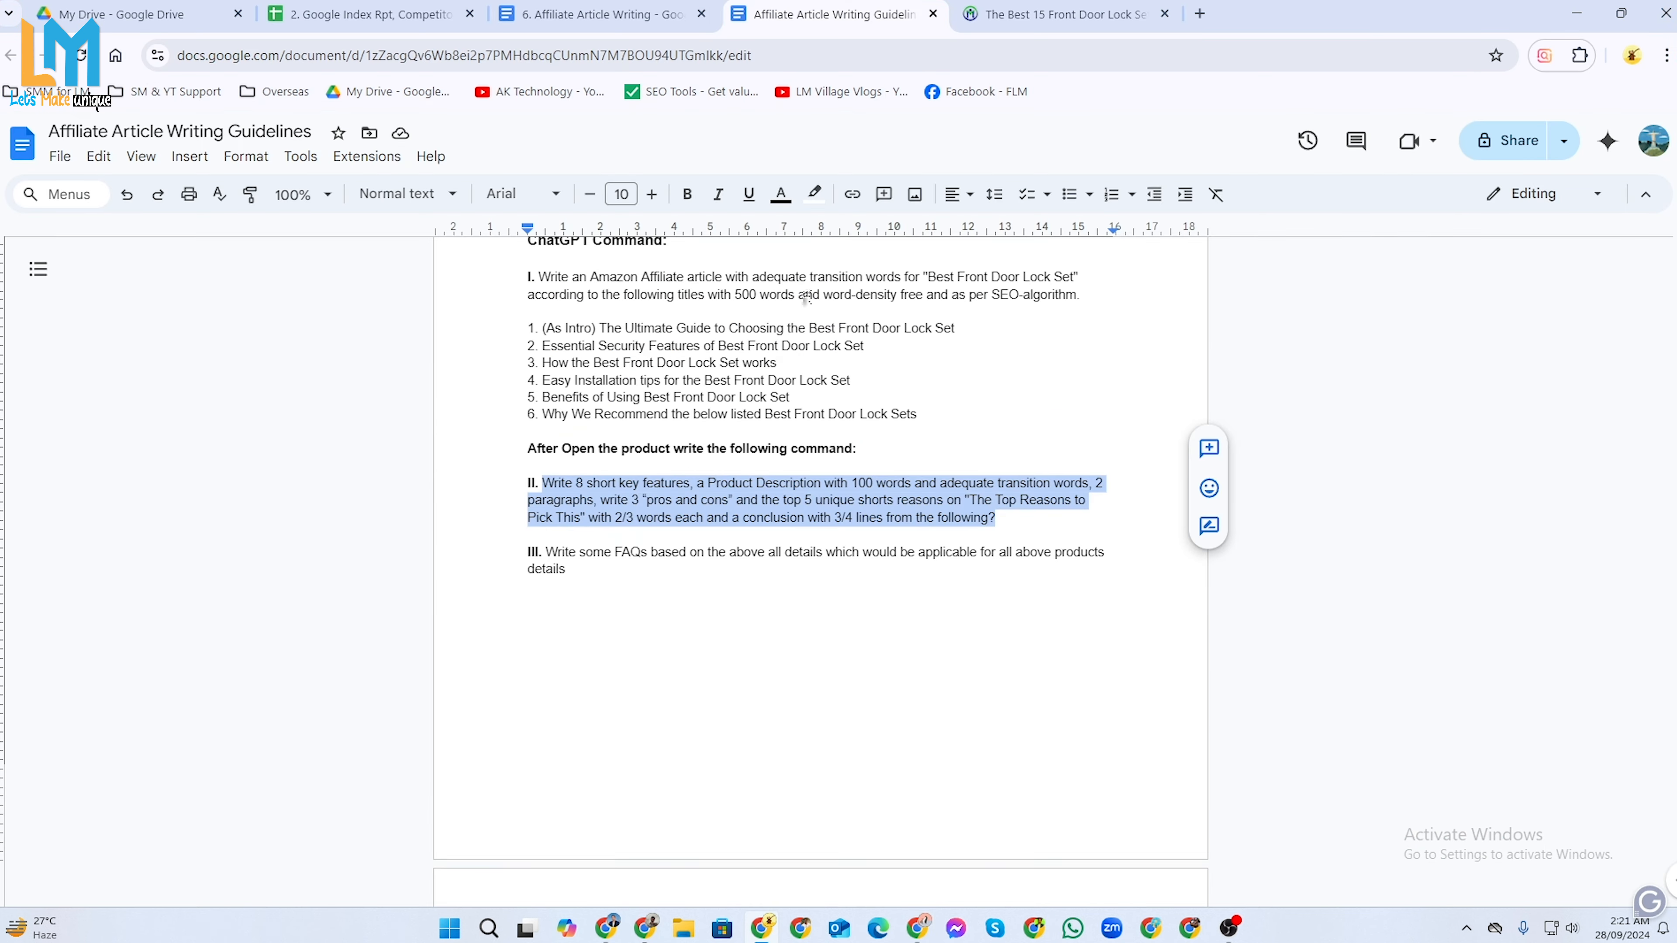
key(alt+Tab)
Return to the WordPress post and paste the copied Amazon short link as the View Price on Amazon button's URL.
click(153, 16)
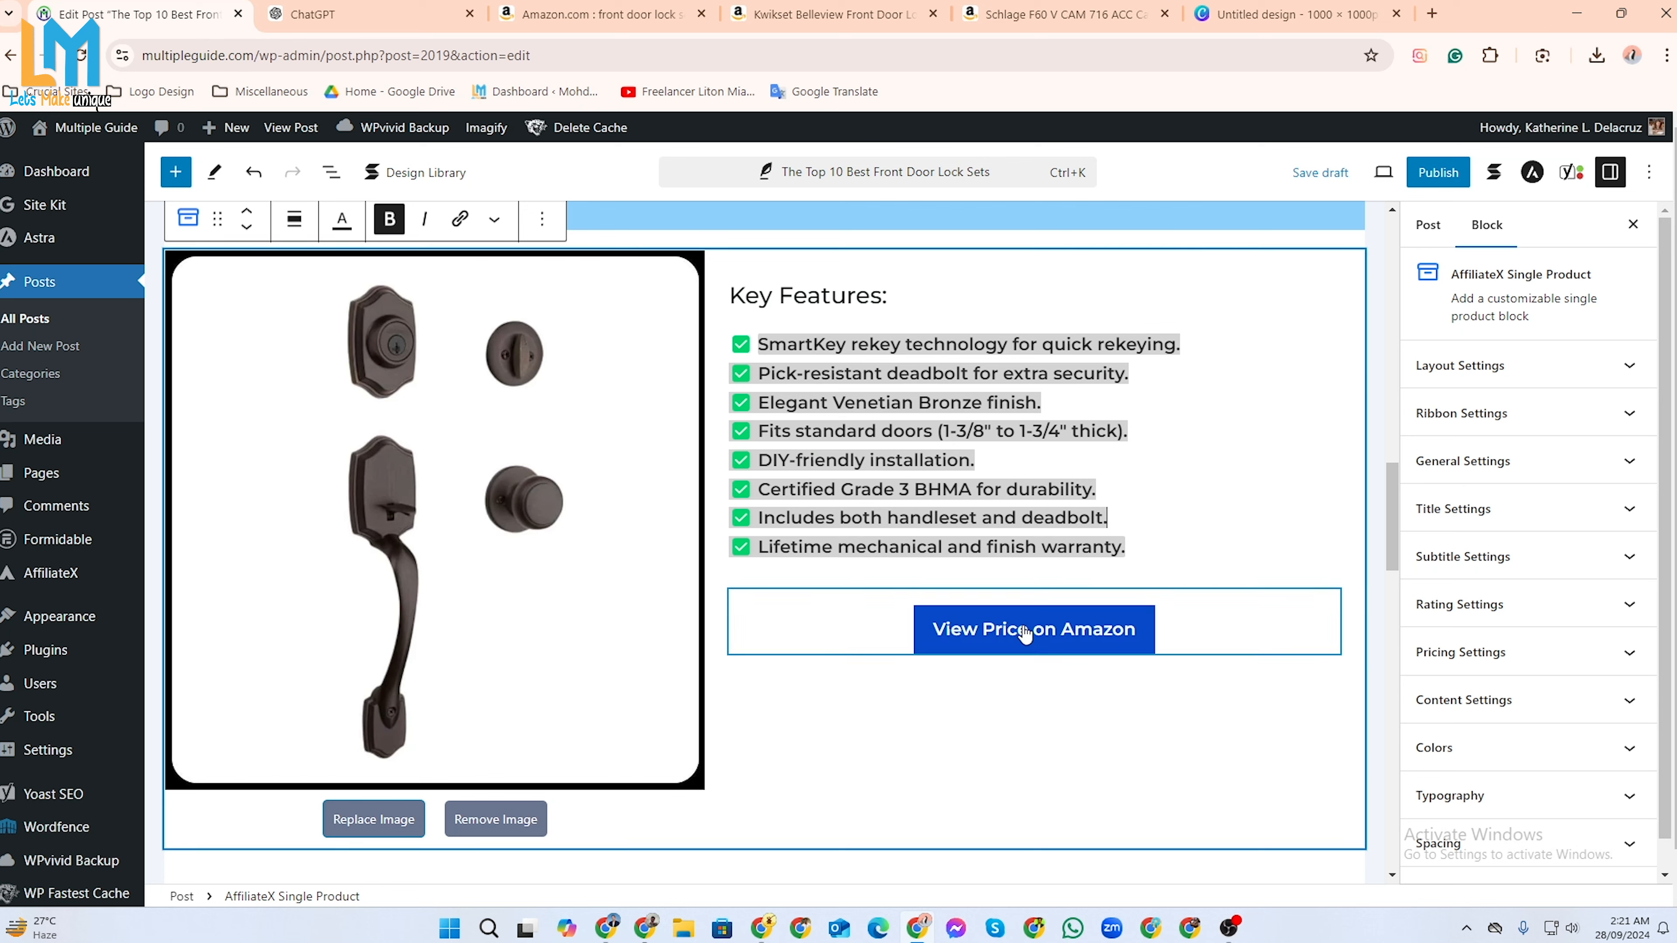
click(1123, 629)
click(1542, 397)
scroll(1538, 396, down, 3)
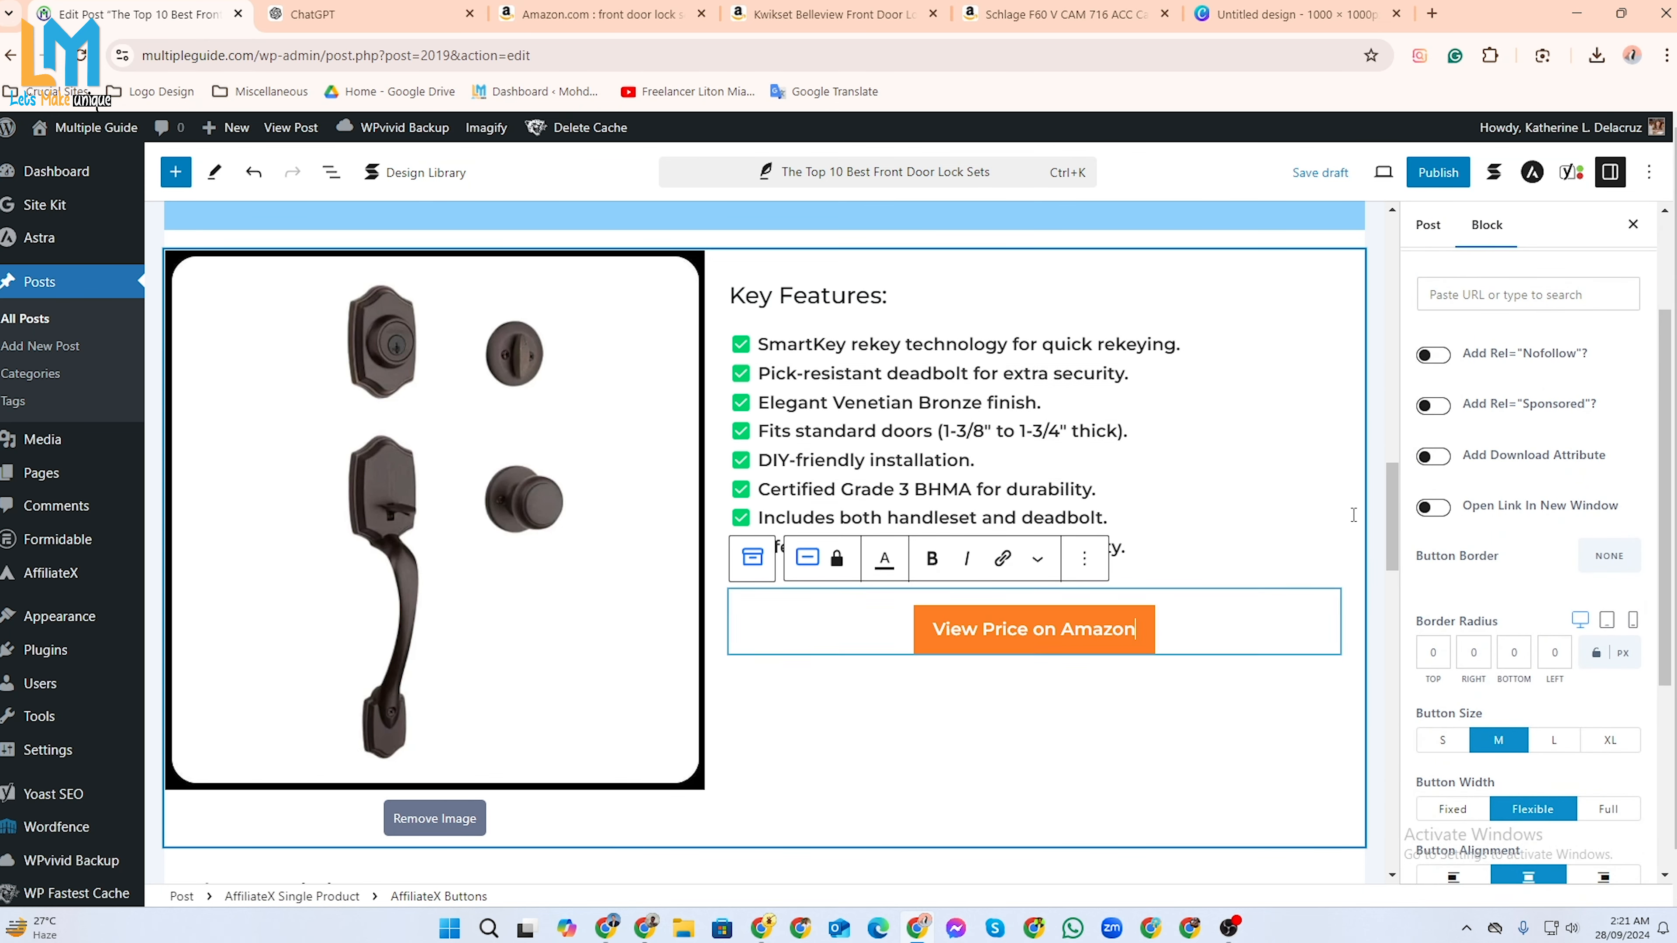
click(1512, 294)
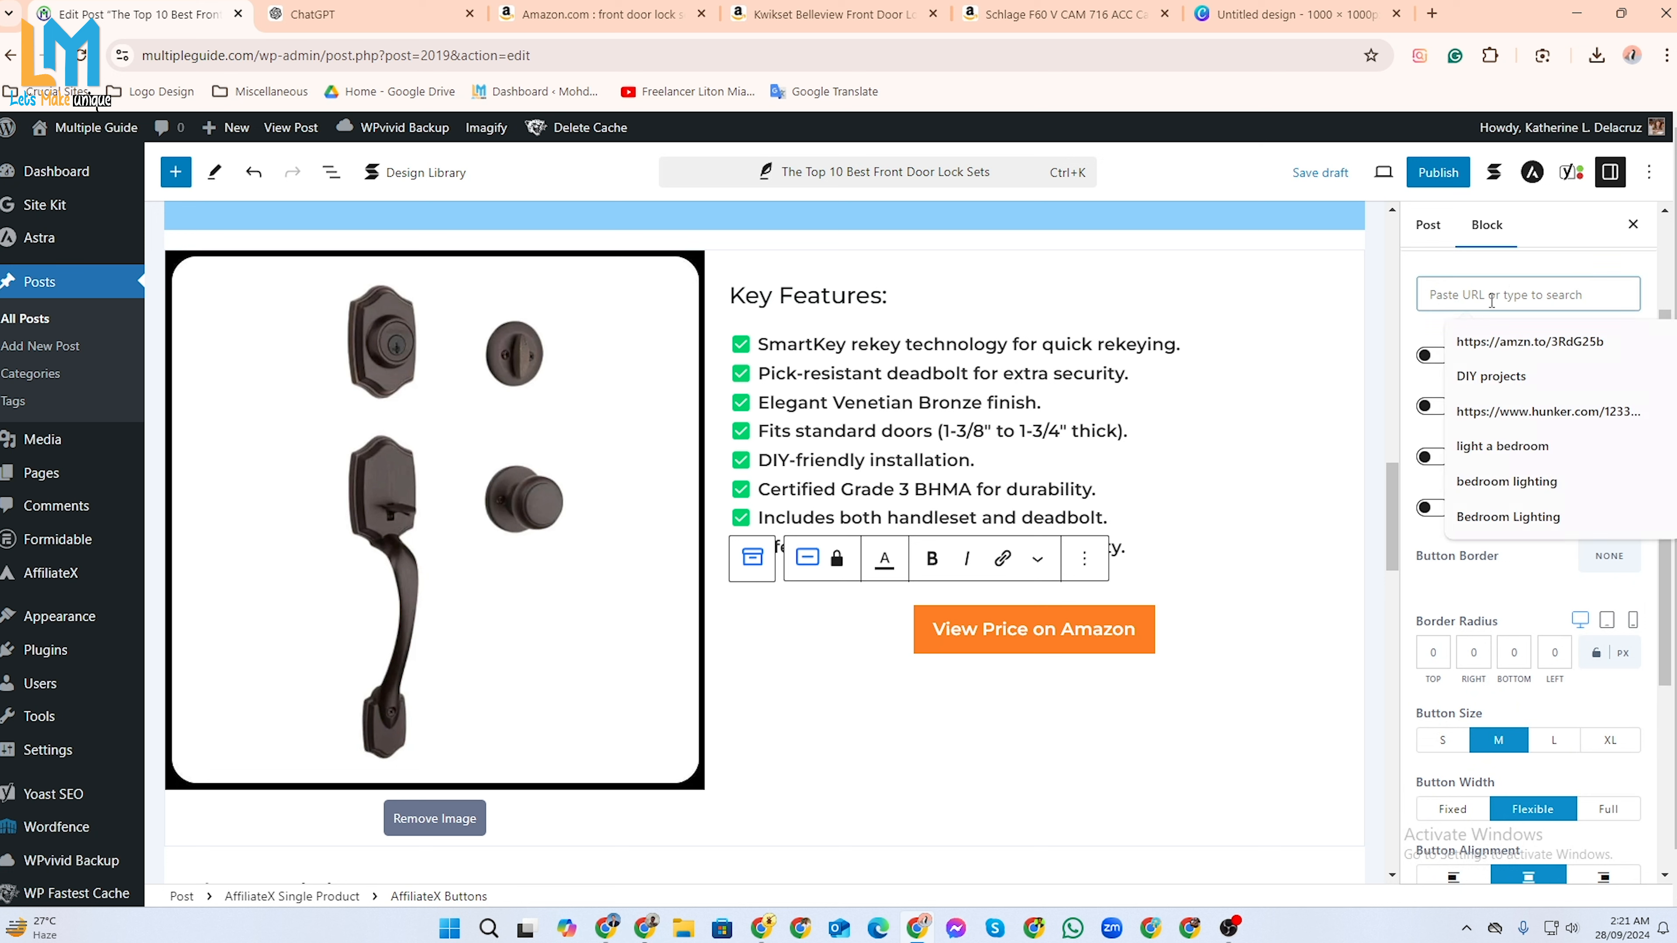
key(ctrl+v)
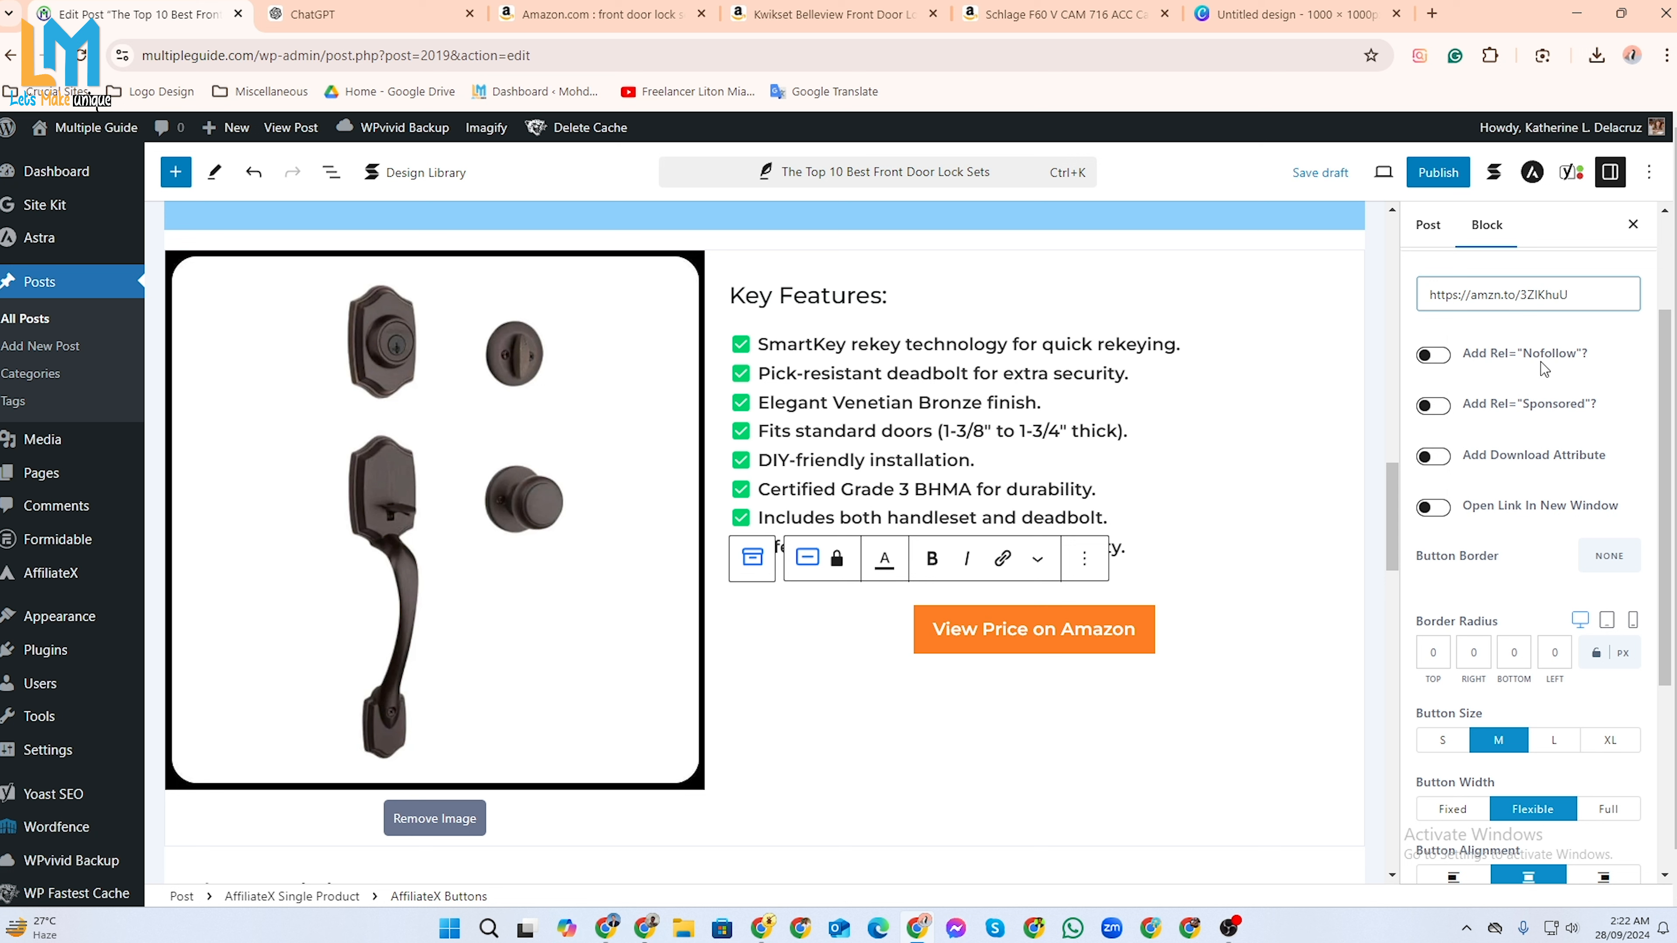
Enable rel="Nofollow" and opening in a new window for the button link, and collapse the button settings.
click(1426, 356)
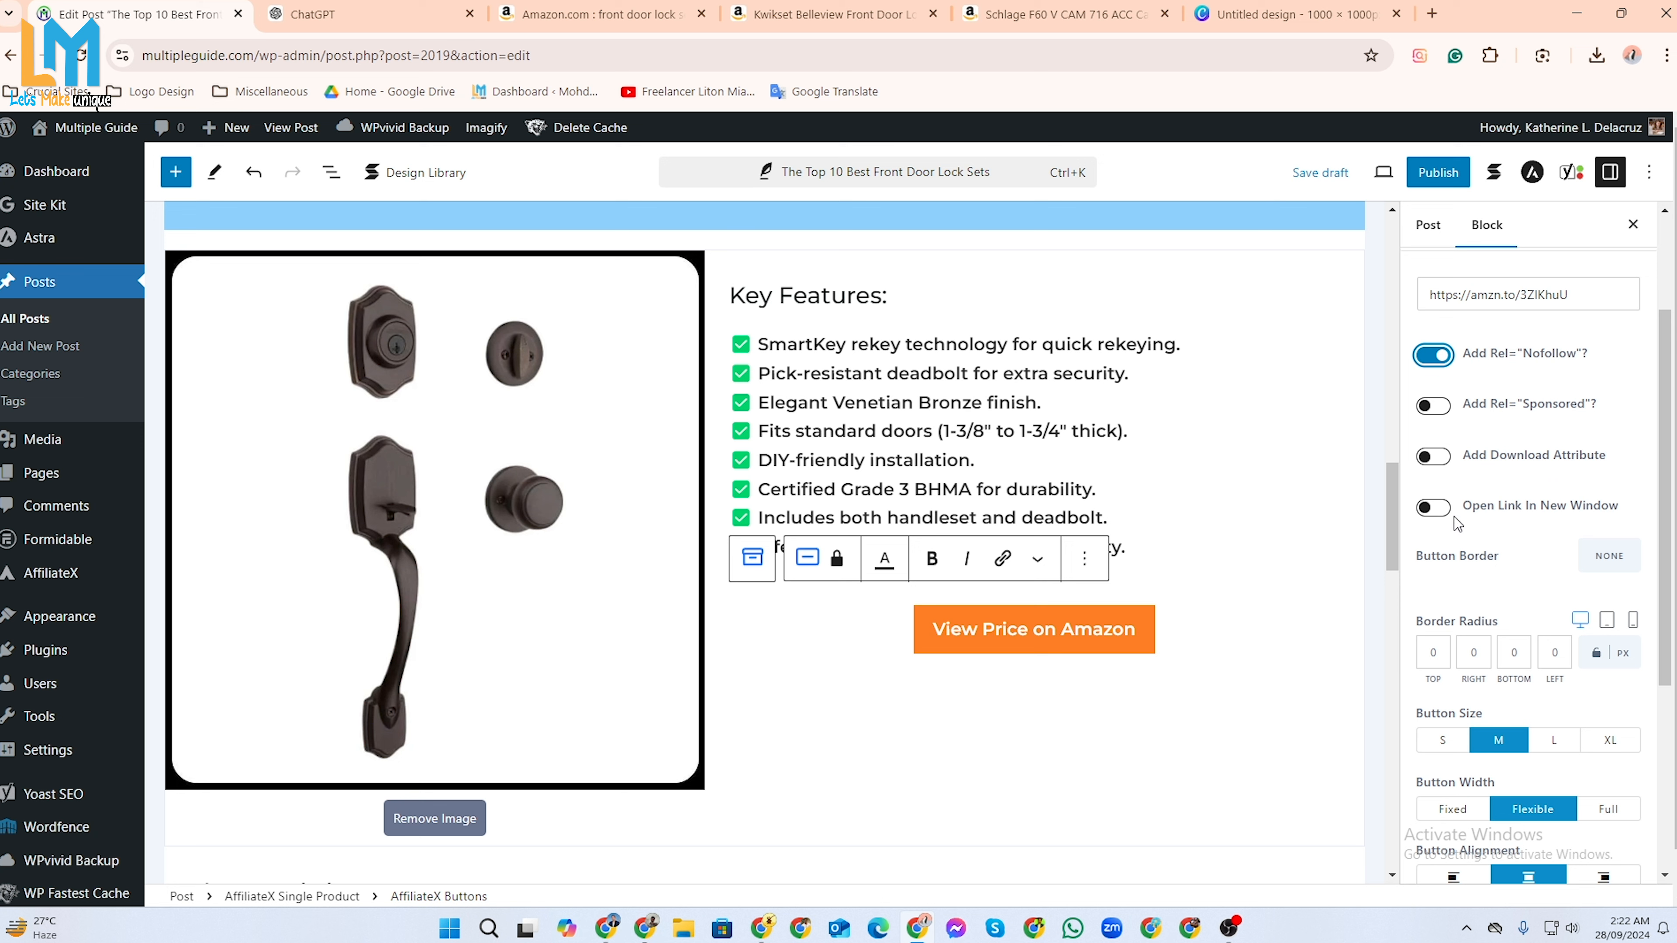
click(1433, 508)
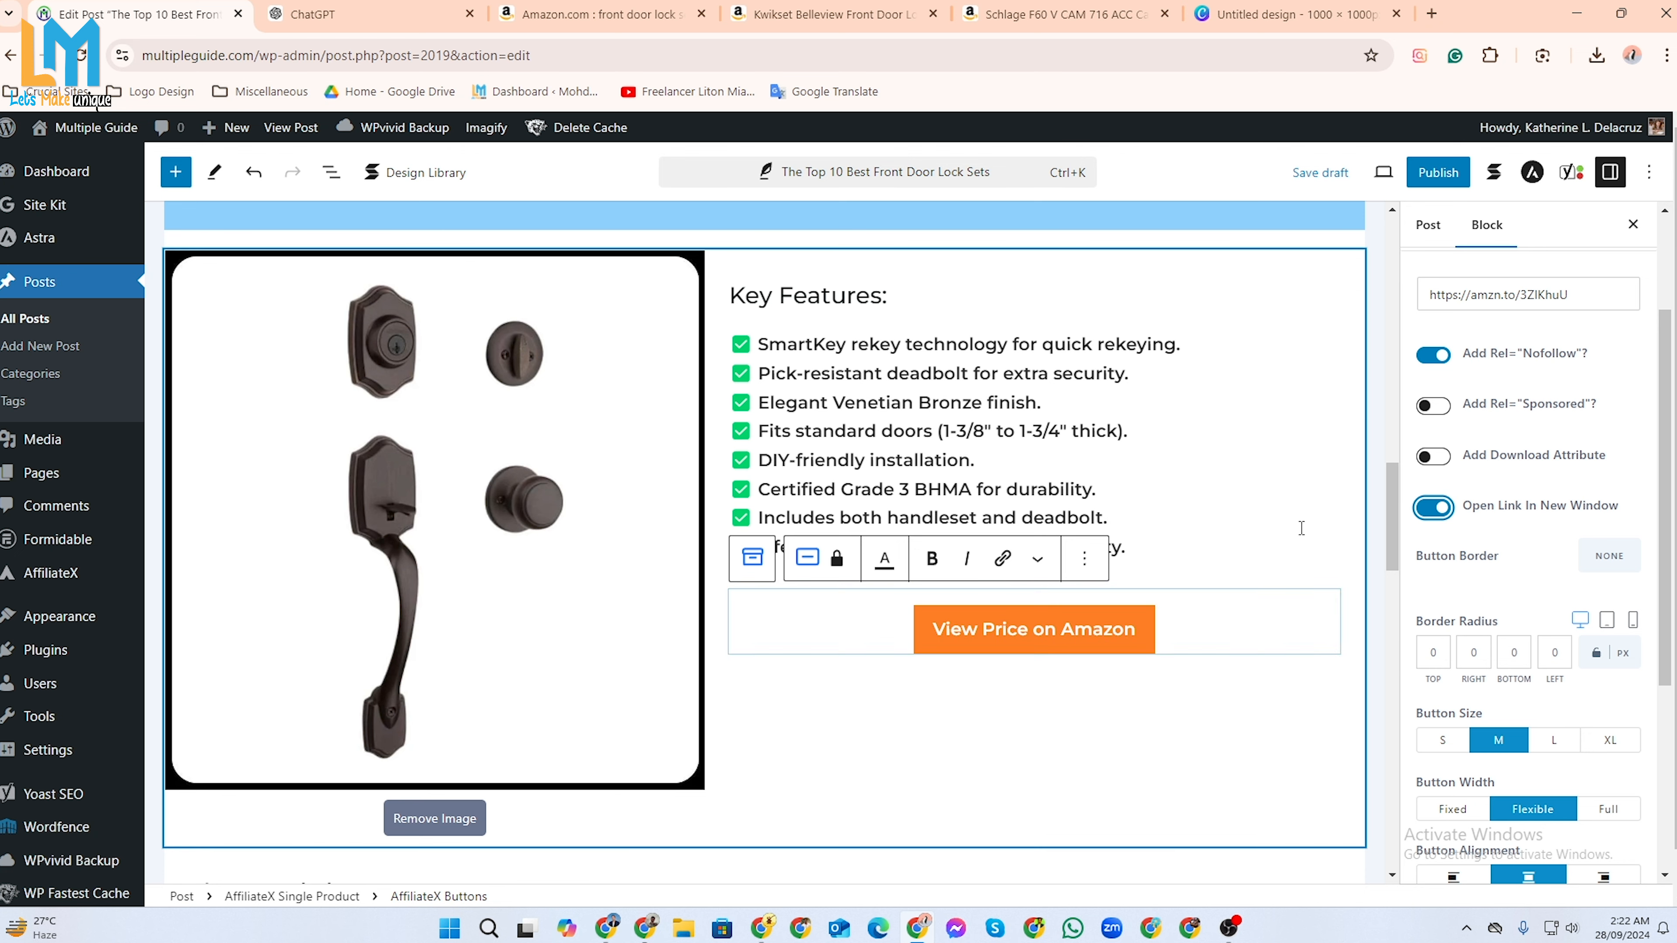
scroll(1605, 442, up, 5)
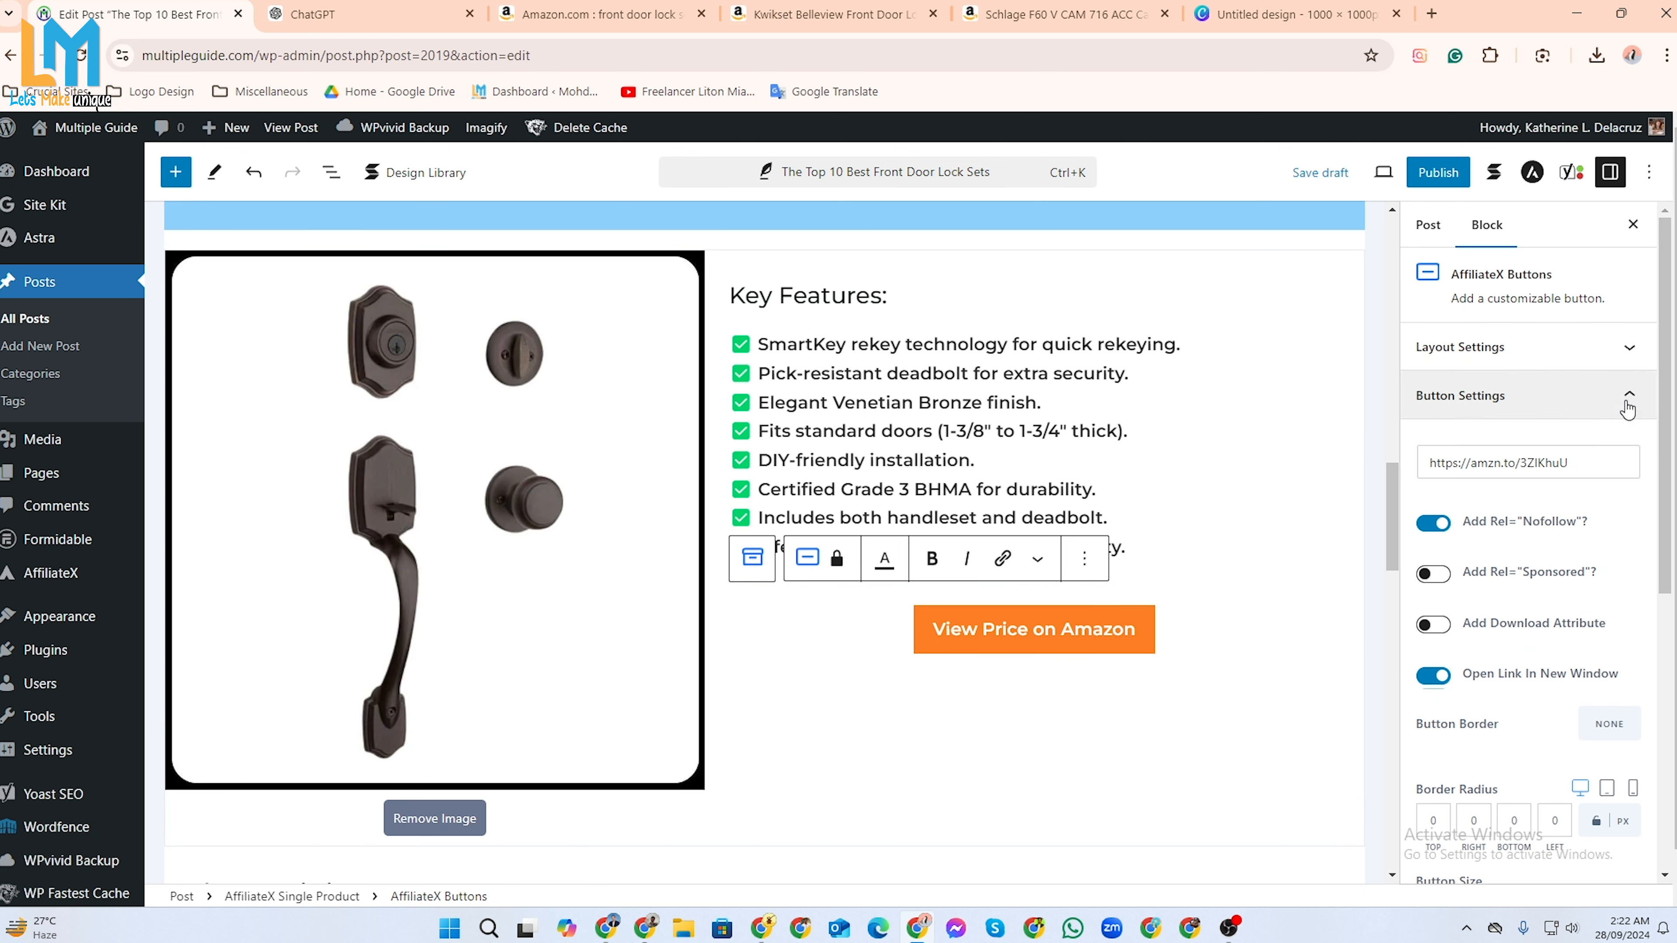
click(1593, 413)
Switch to ChatGPT and select the full Product Description paragraph for the Kwikset Belleview lock set for copying.
scroll(1149, 641, down, 6)
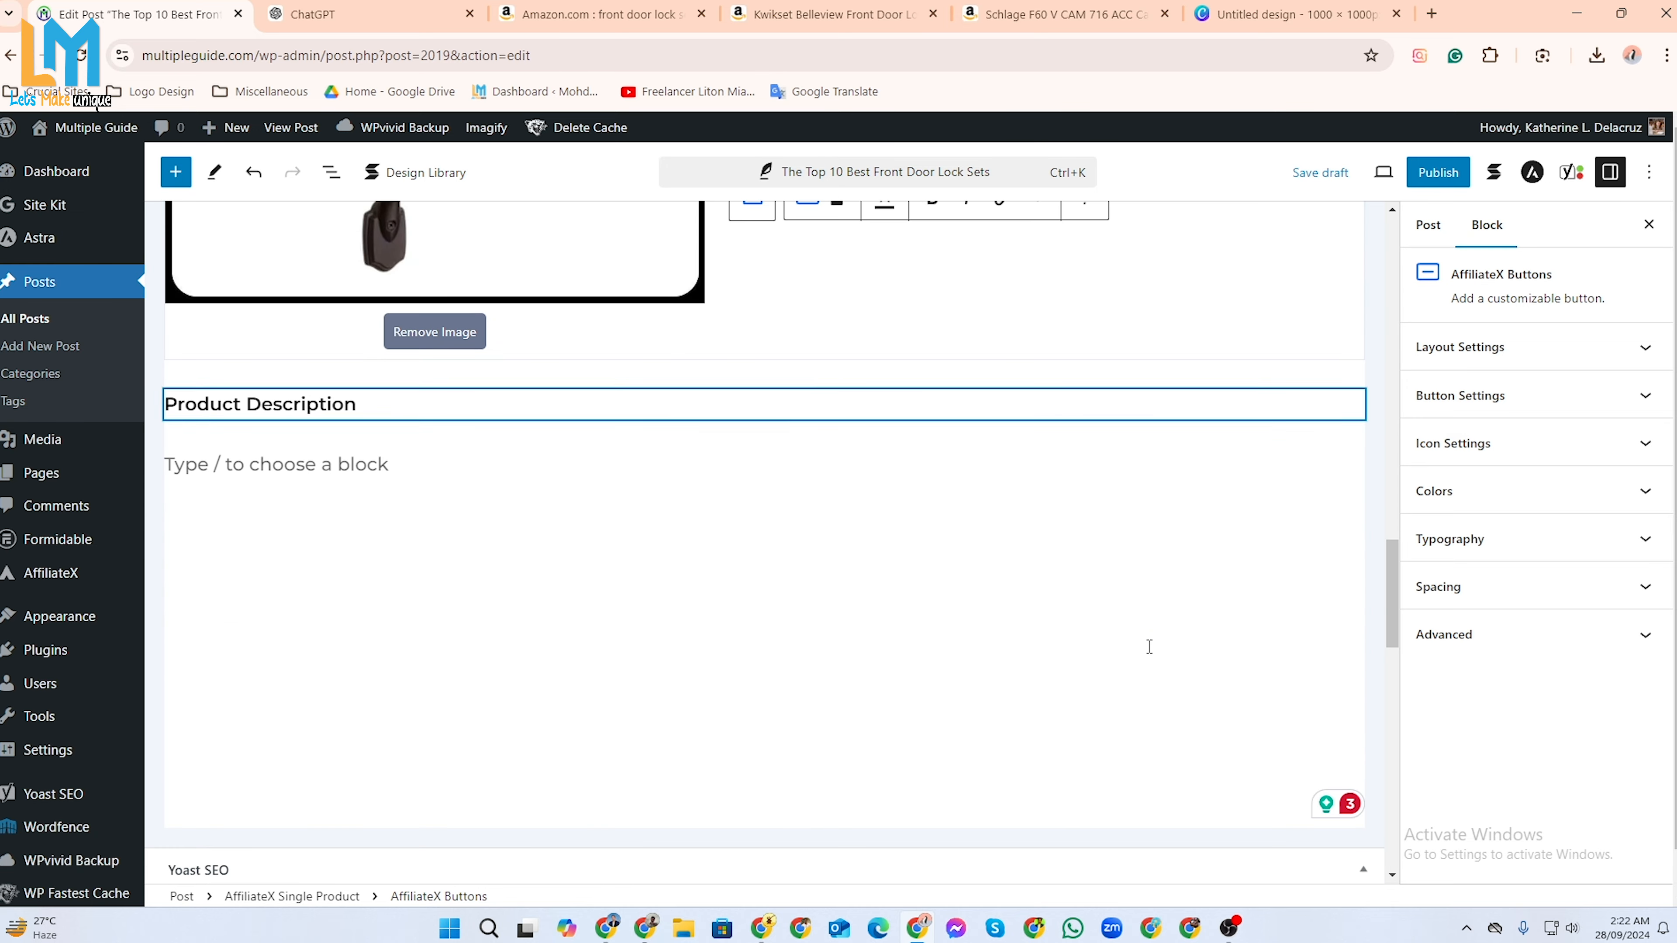
drag(360, 405, 164, 405)
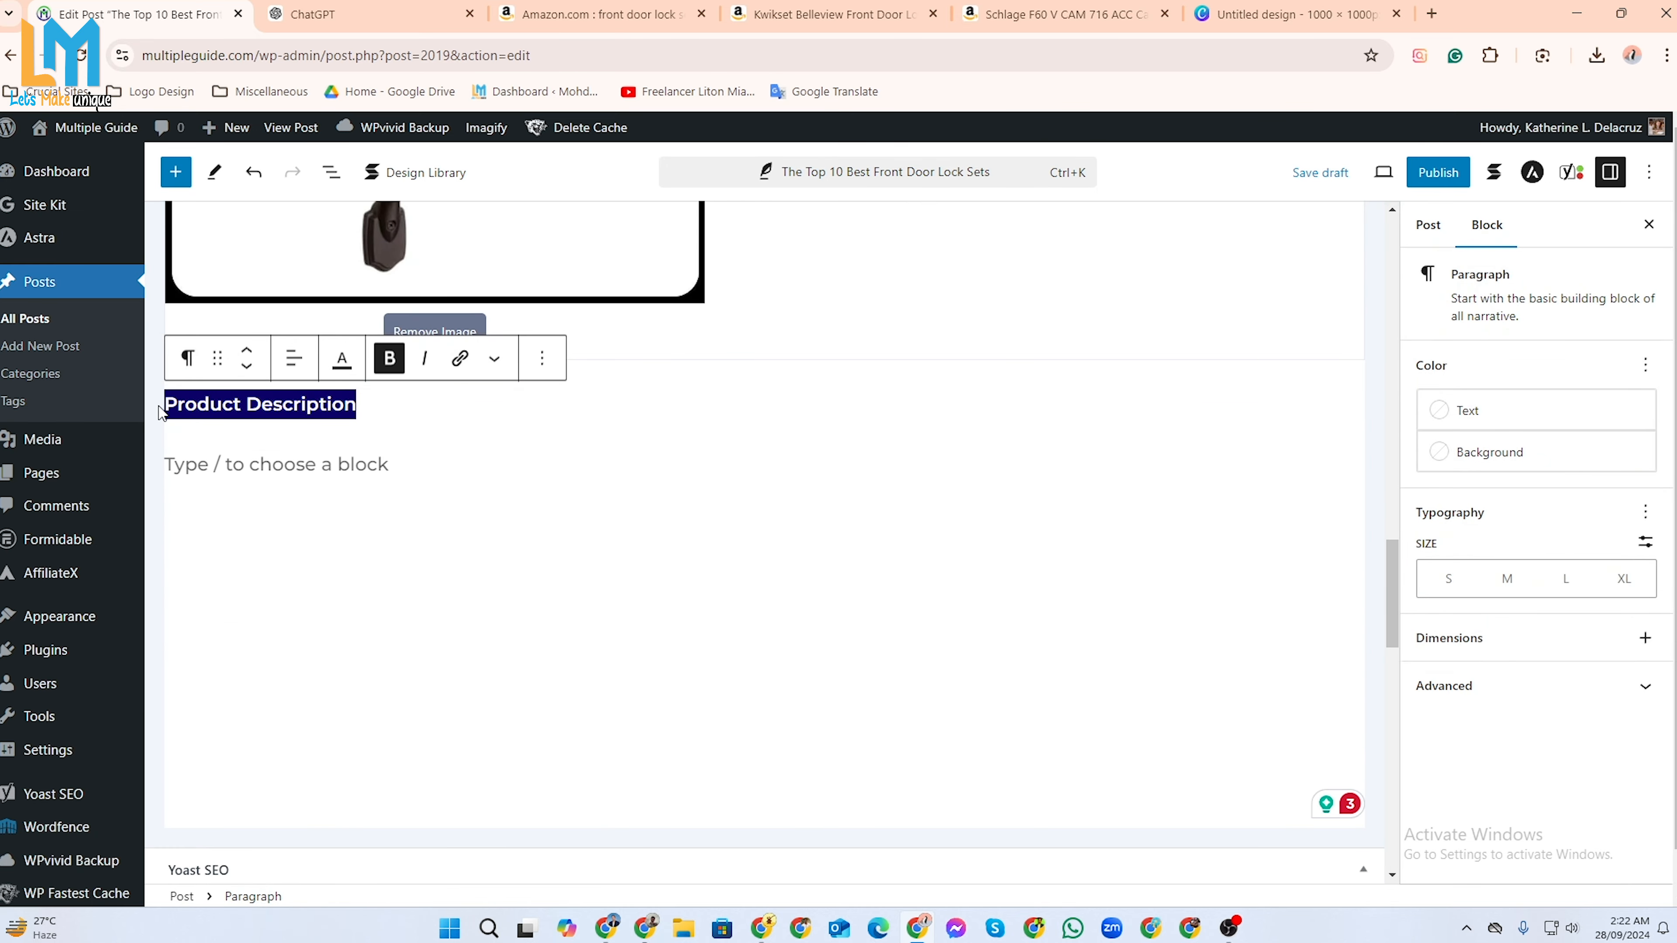
click(410, 457)
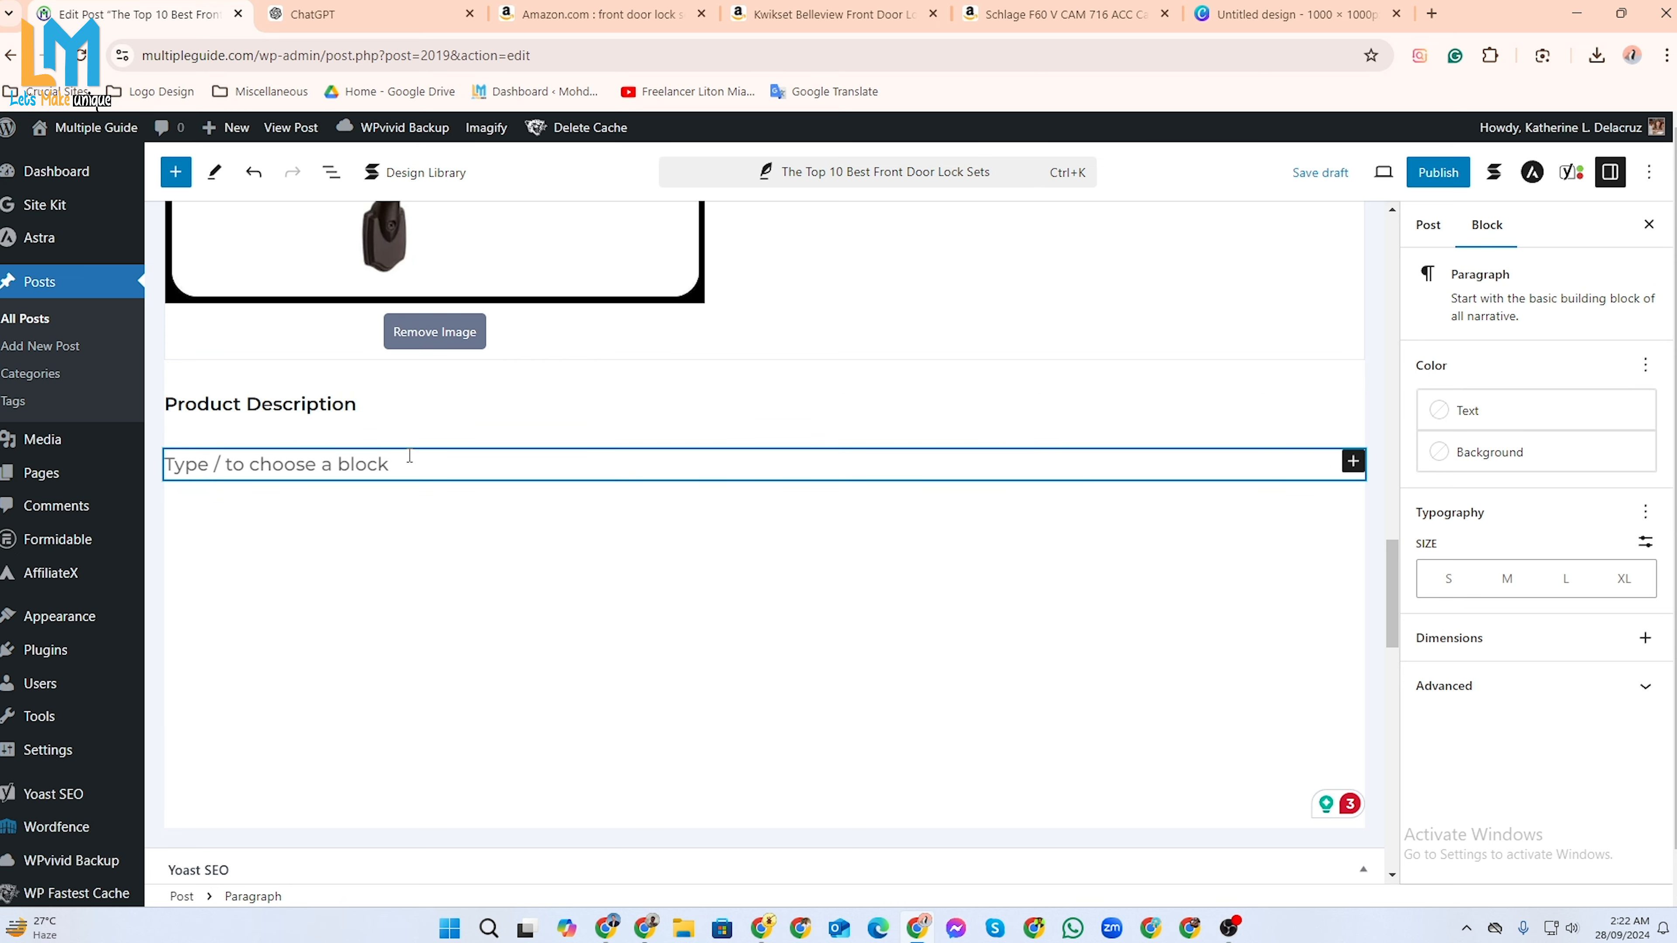
click(369, 14)
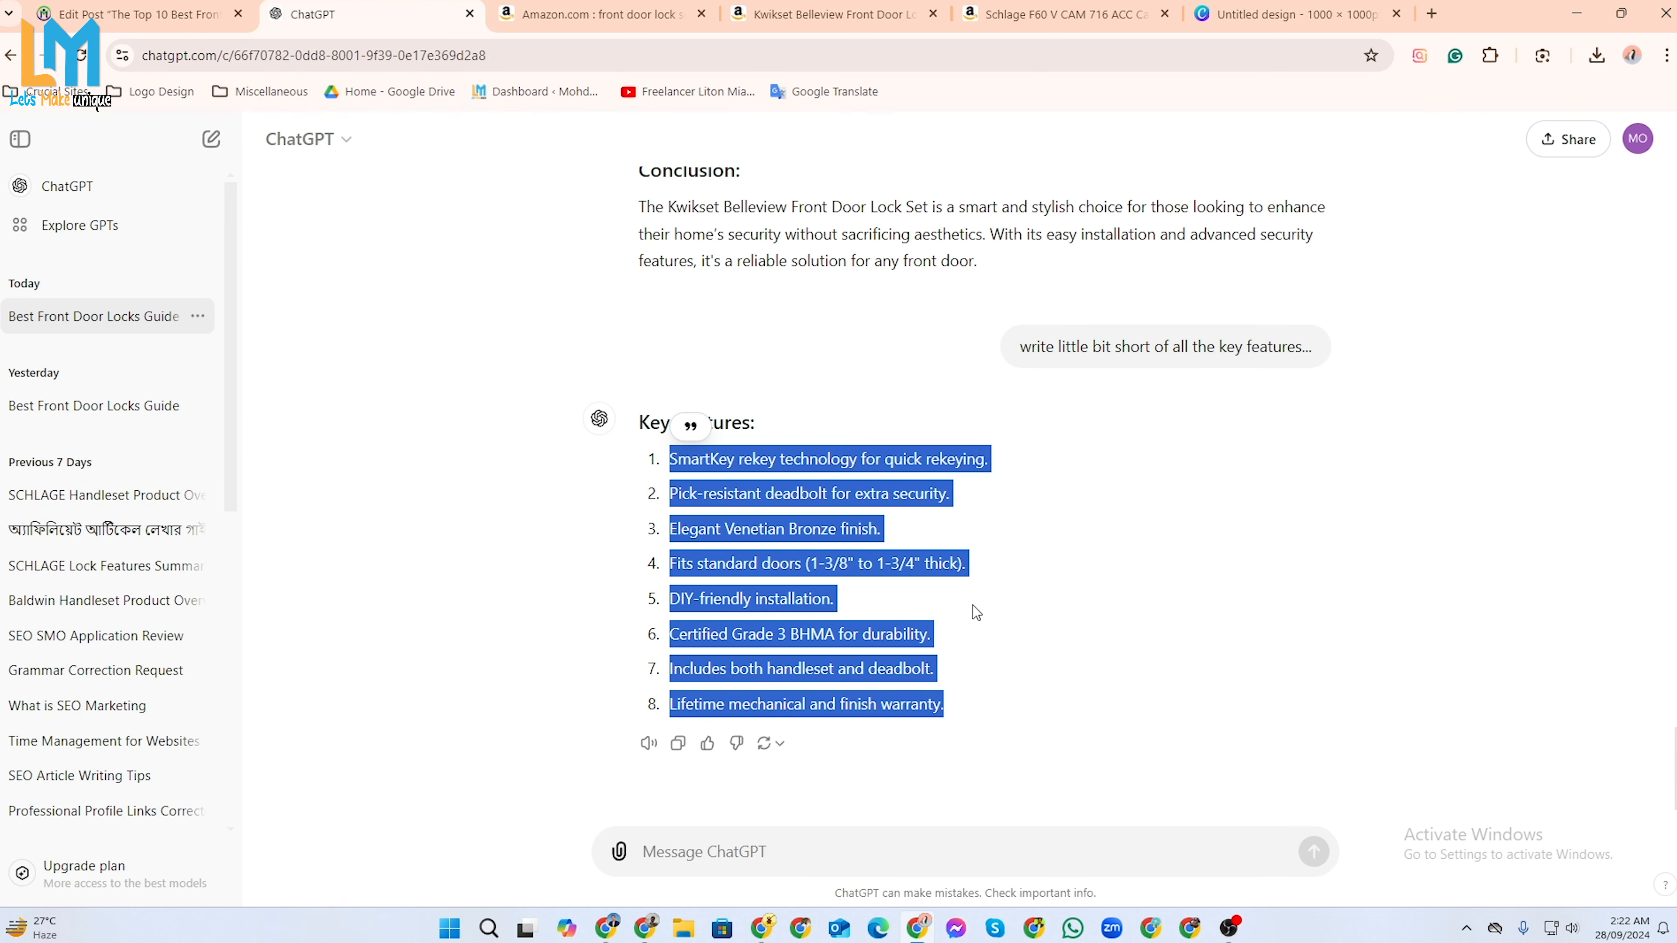
scroll(1067, 554, up, 15)
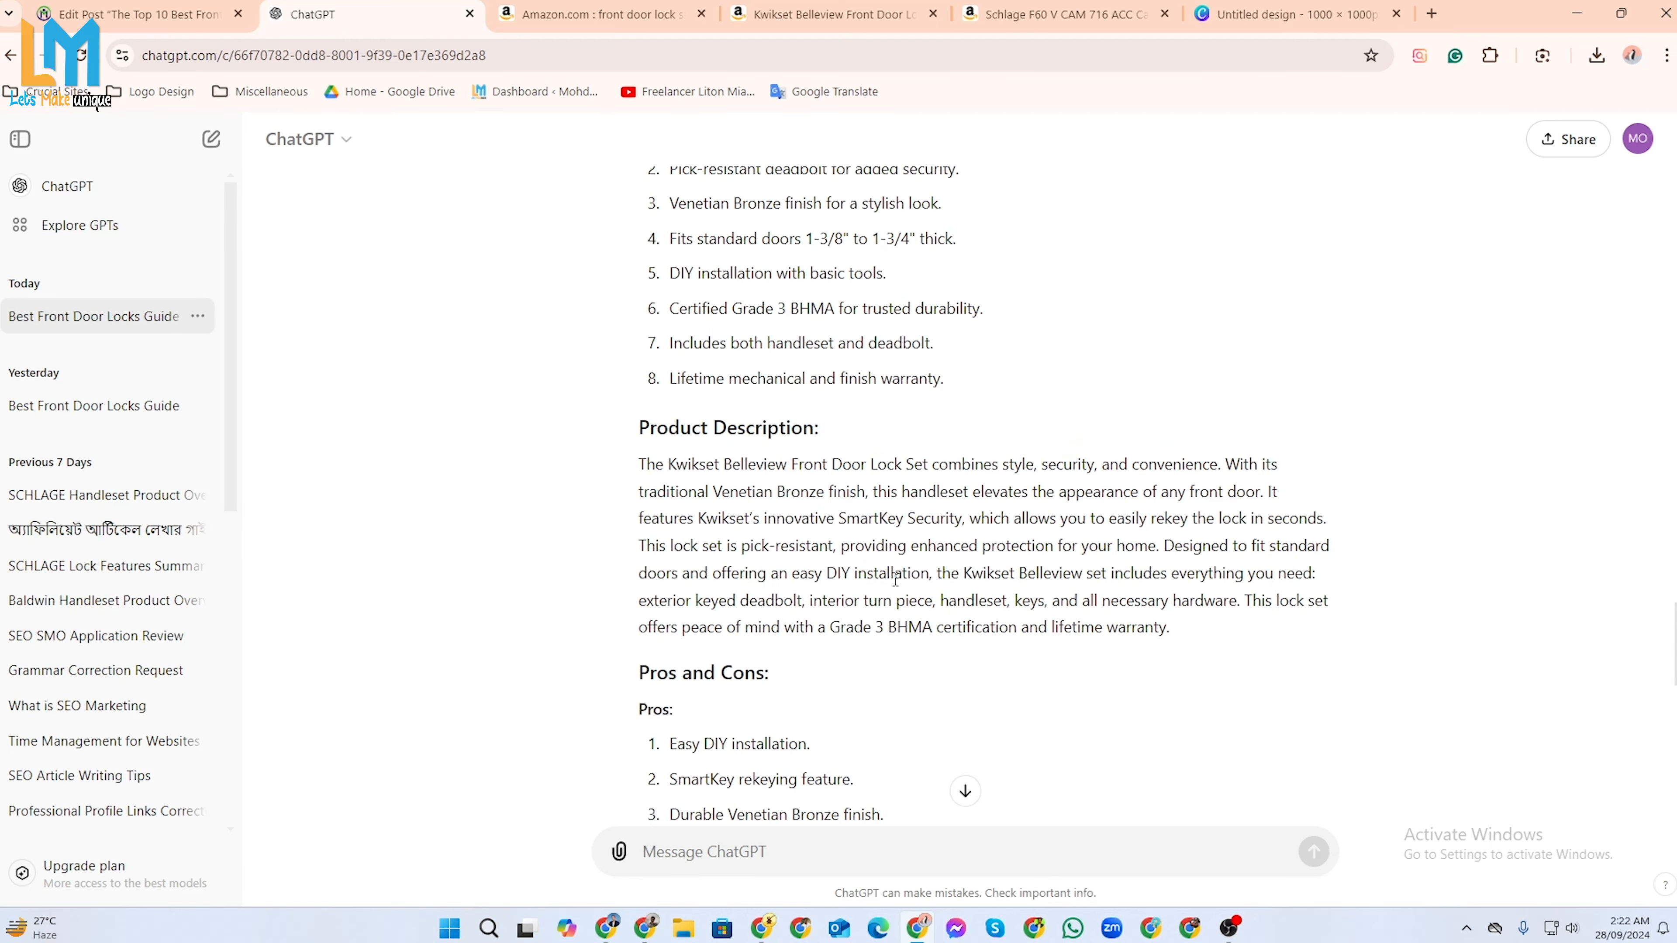
drag(641, 456, 1174, 627)
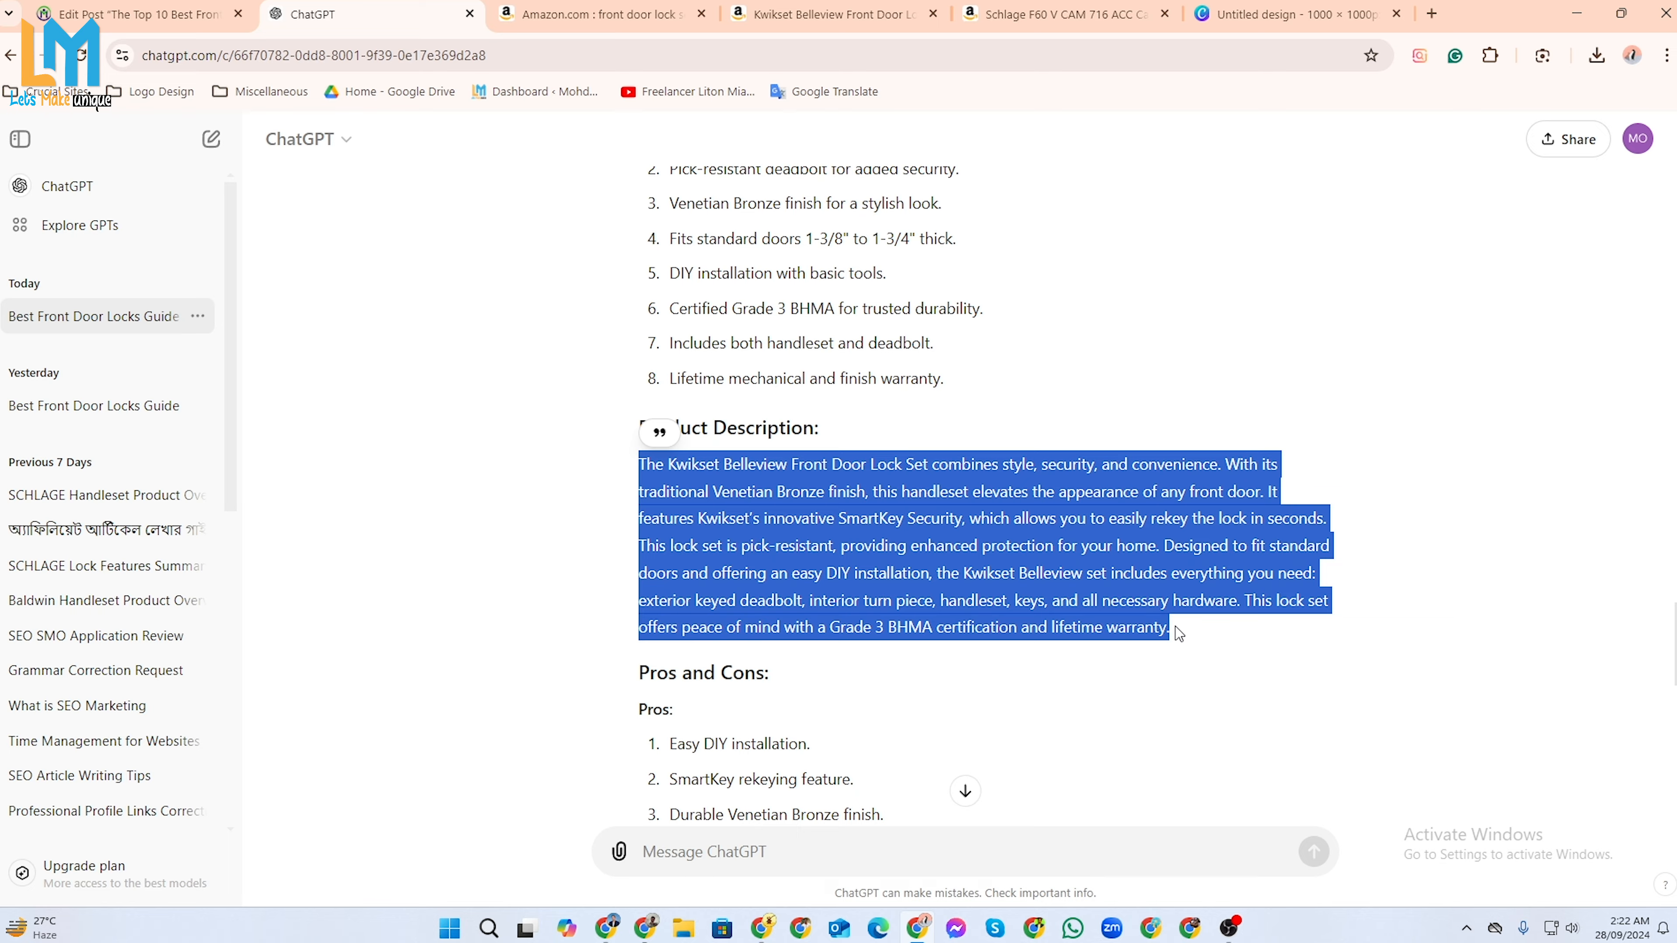
Paste the description beneath the Product Description heading in the WordPress post and split it before "This lock set is pick-resistant".
key(alt+Tab)
key(alt+Tab)
click(160, 25)
click(397, 461)
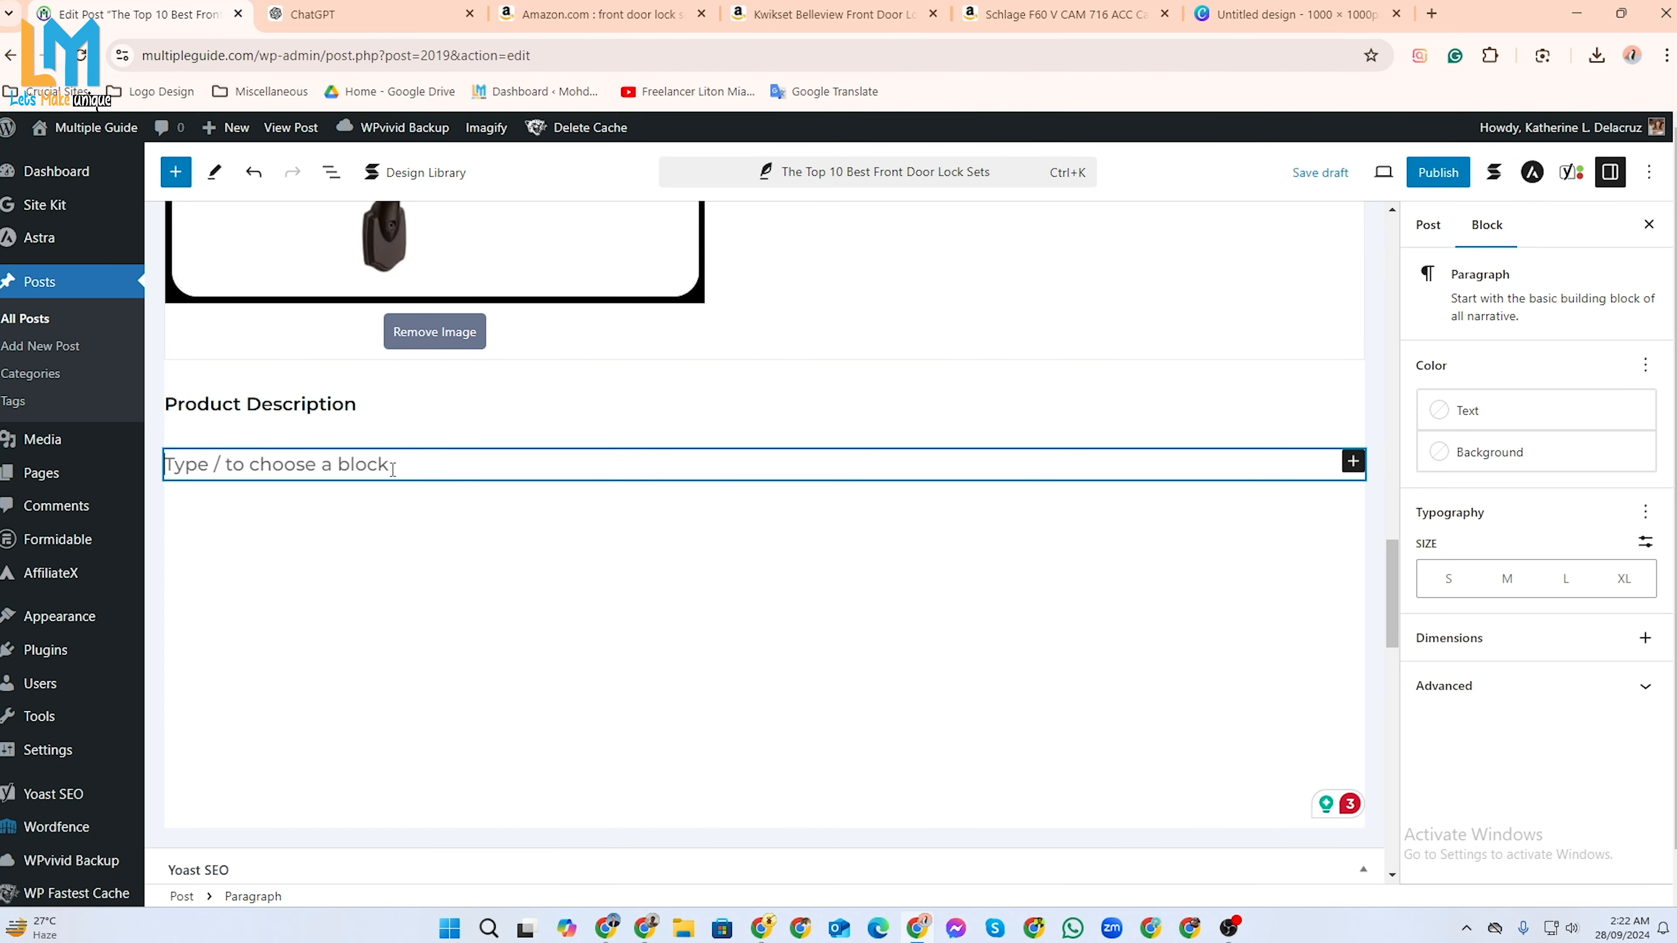
key(ctrl+v)
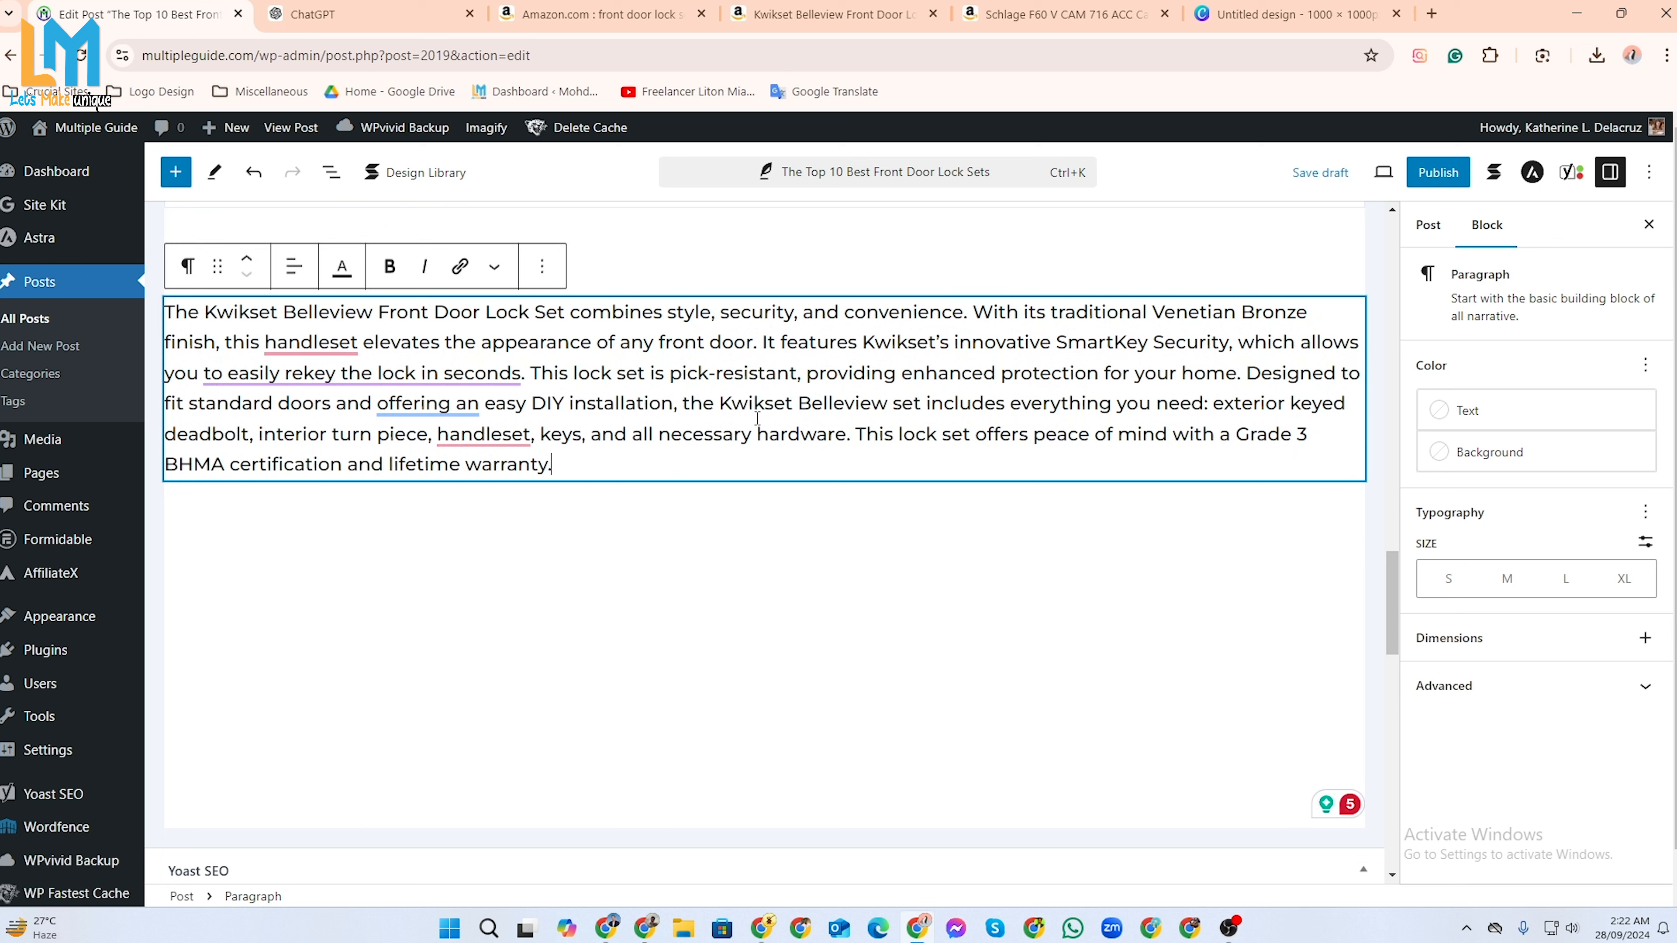
click(531, 373)
key(Return)
Correct both occurrences of "handleset" in the product description to "handle set" using the Grammarly suggestions.
scroll(528, 373, up, 3)
click(310, 575)
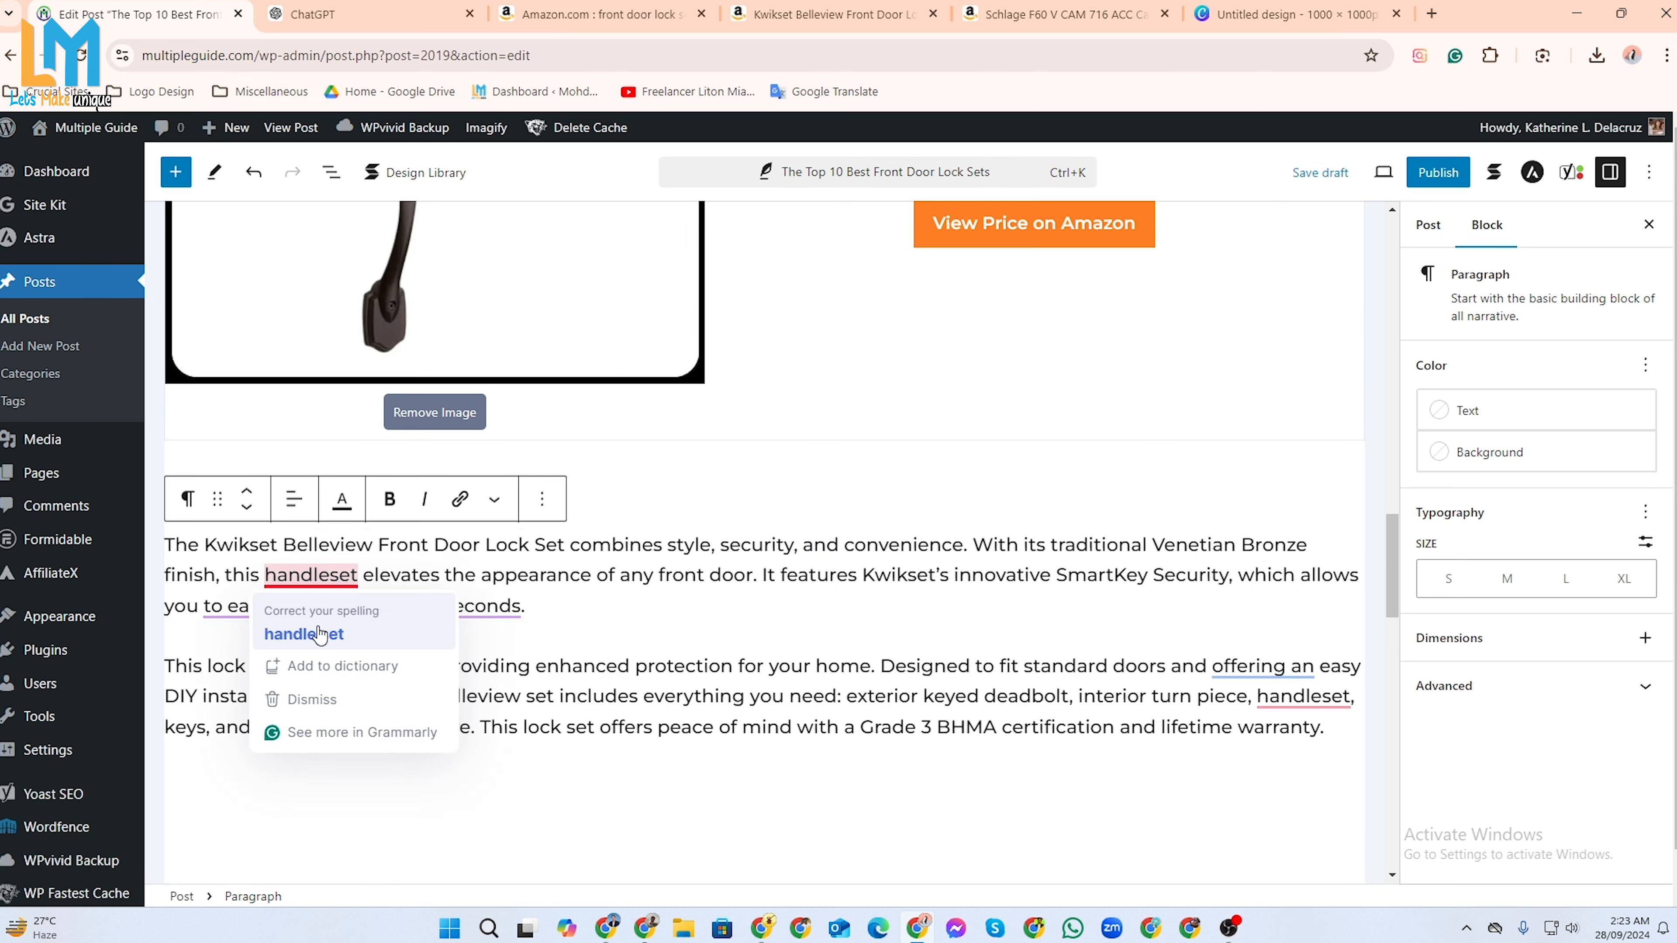
click(316, 636)
click(1304, 697)
click(1288, 758)
scroll(1032, 632, down, 3)
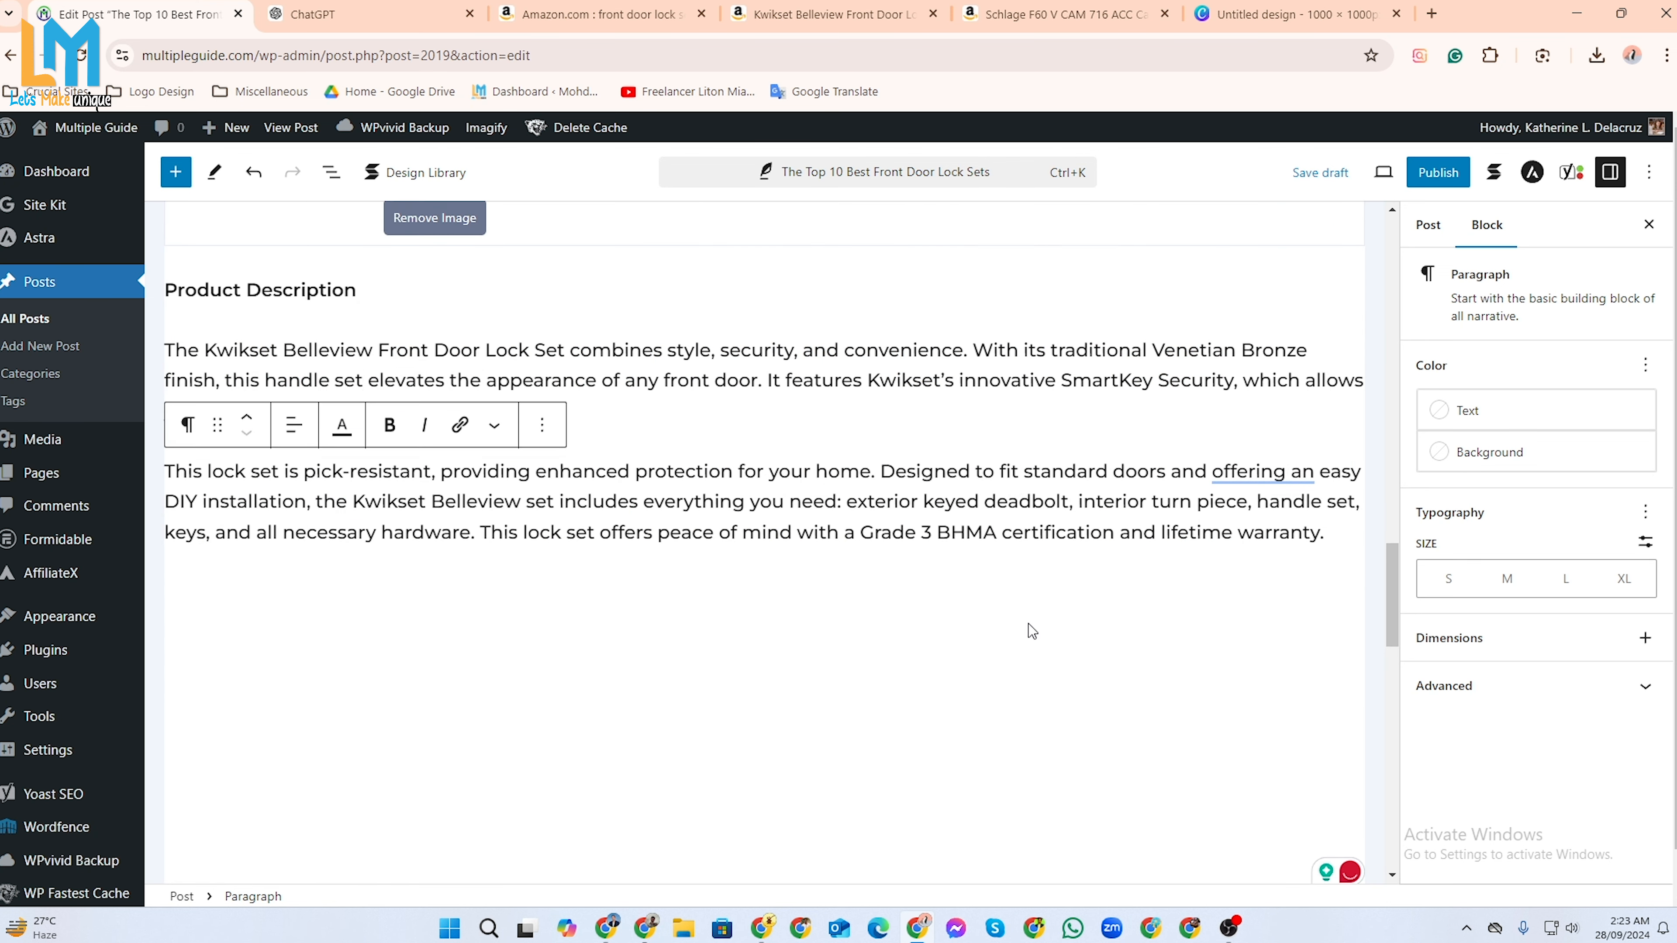
Check the pros and cons written in ChatGPT, and insert an AffiliateX Pros and Cons block below the product description in the post.
click(1032, 631)
key(ctrl+Tab)
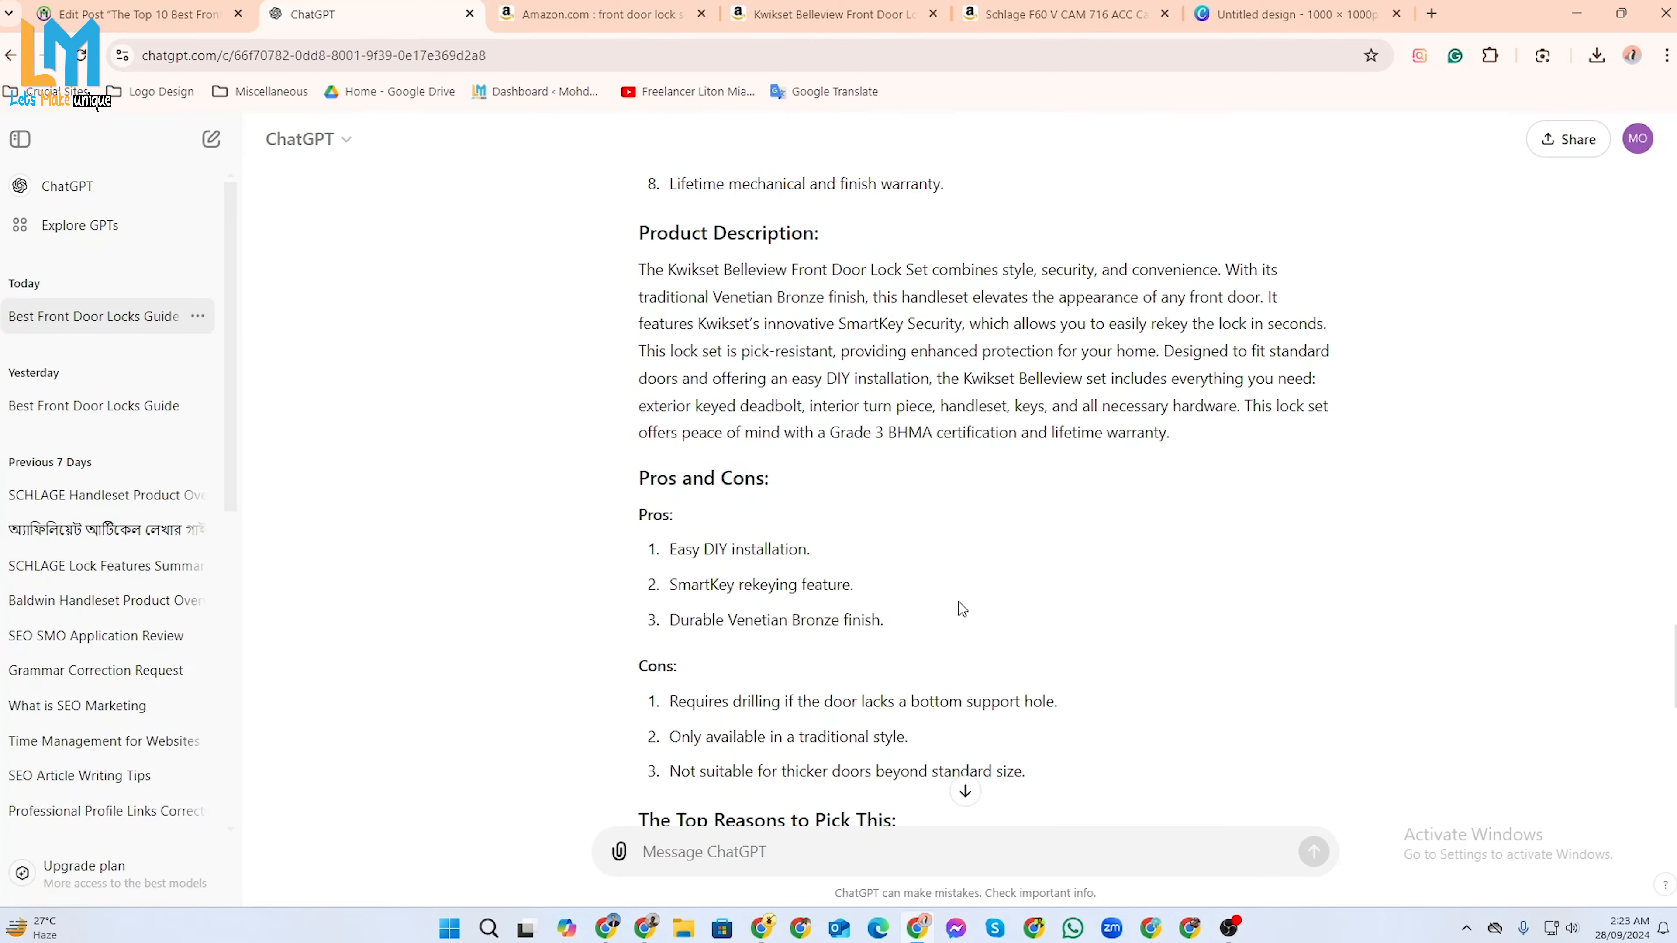
scroll(953, 604, down, 2)
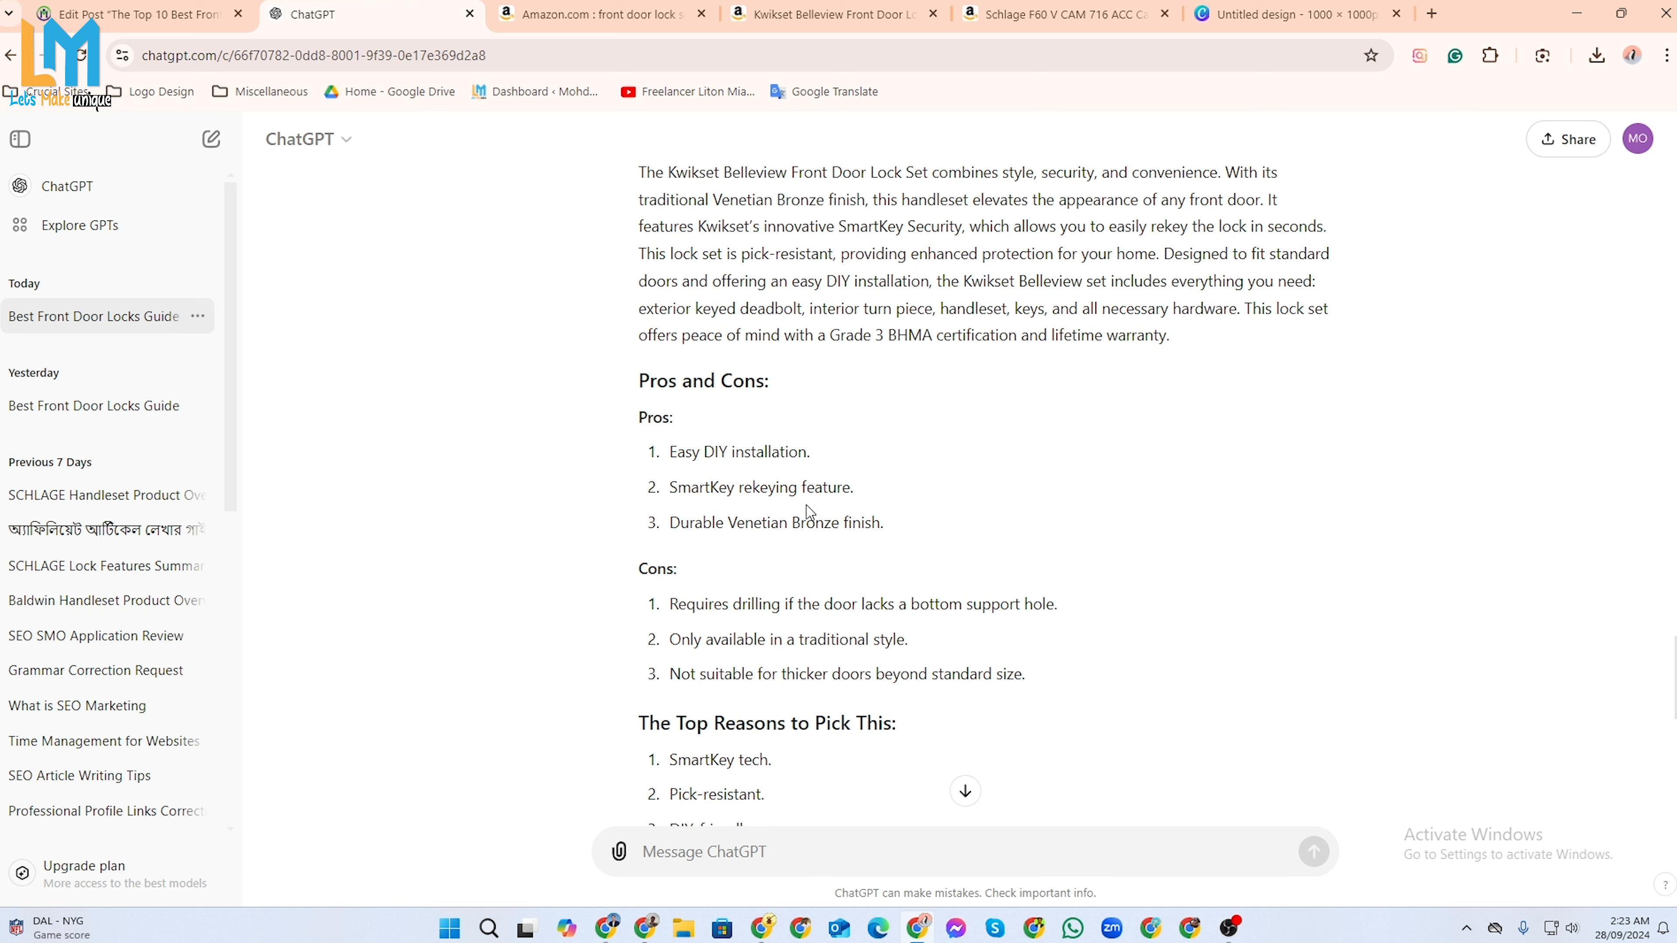
scroll(806, 505, down, 1)
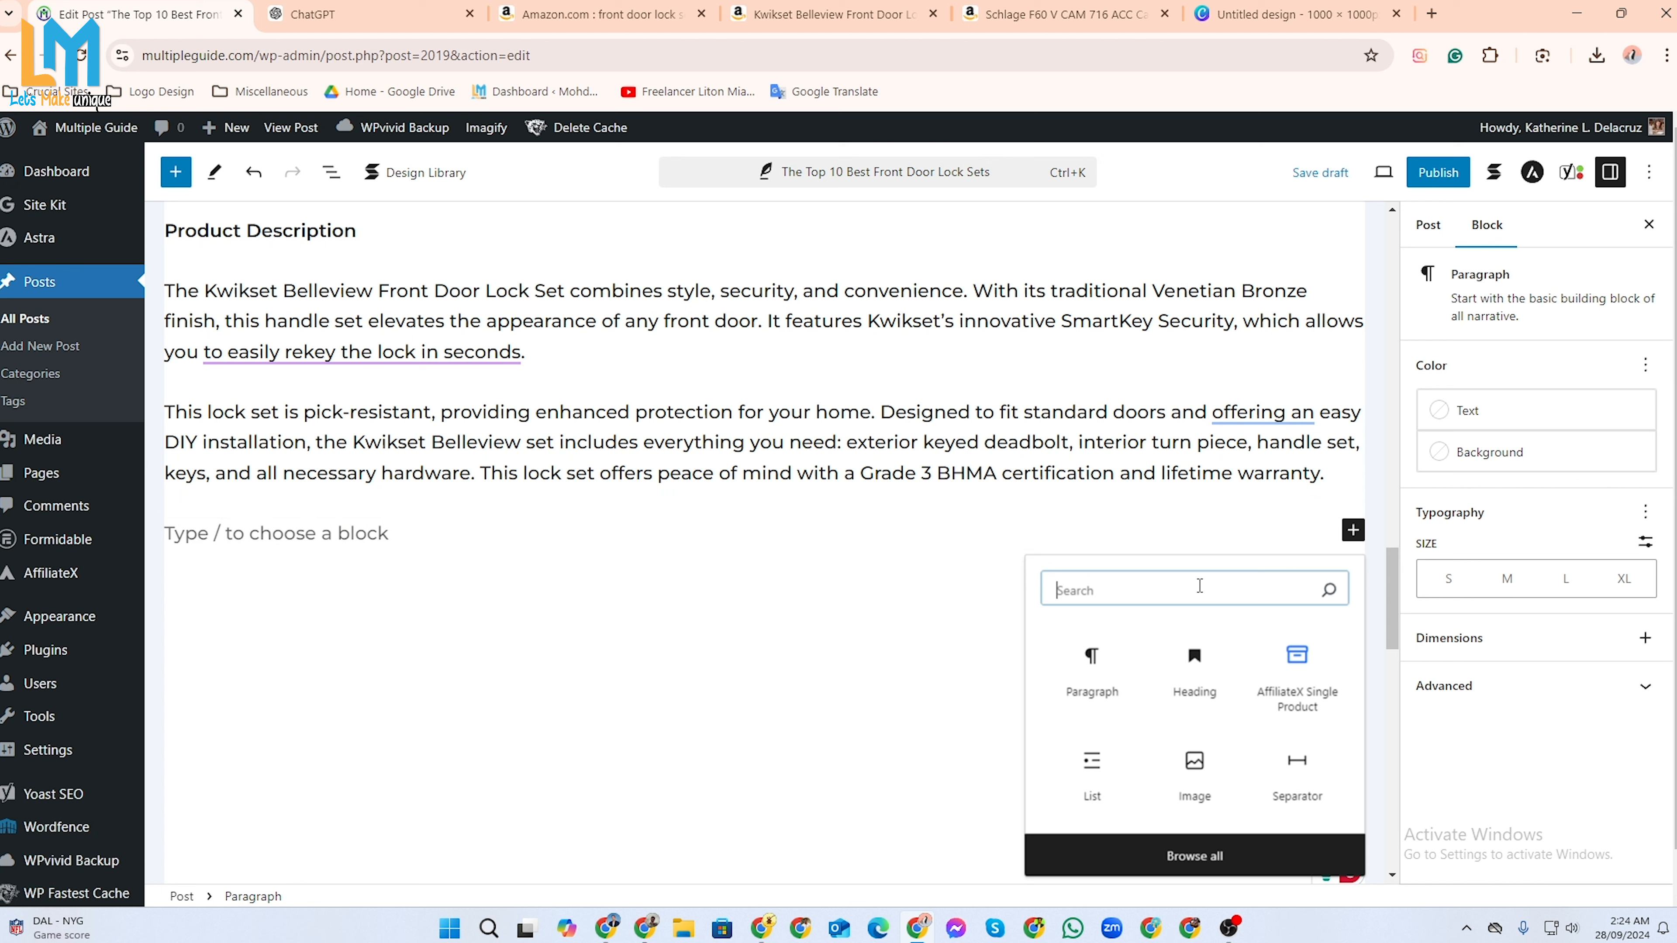
text(pro)
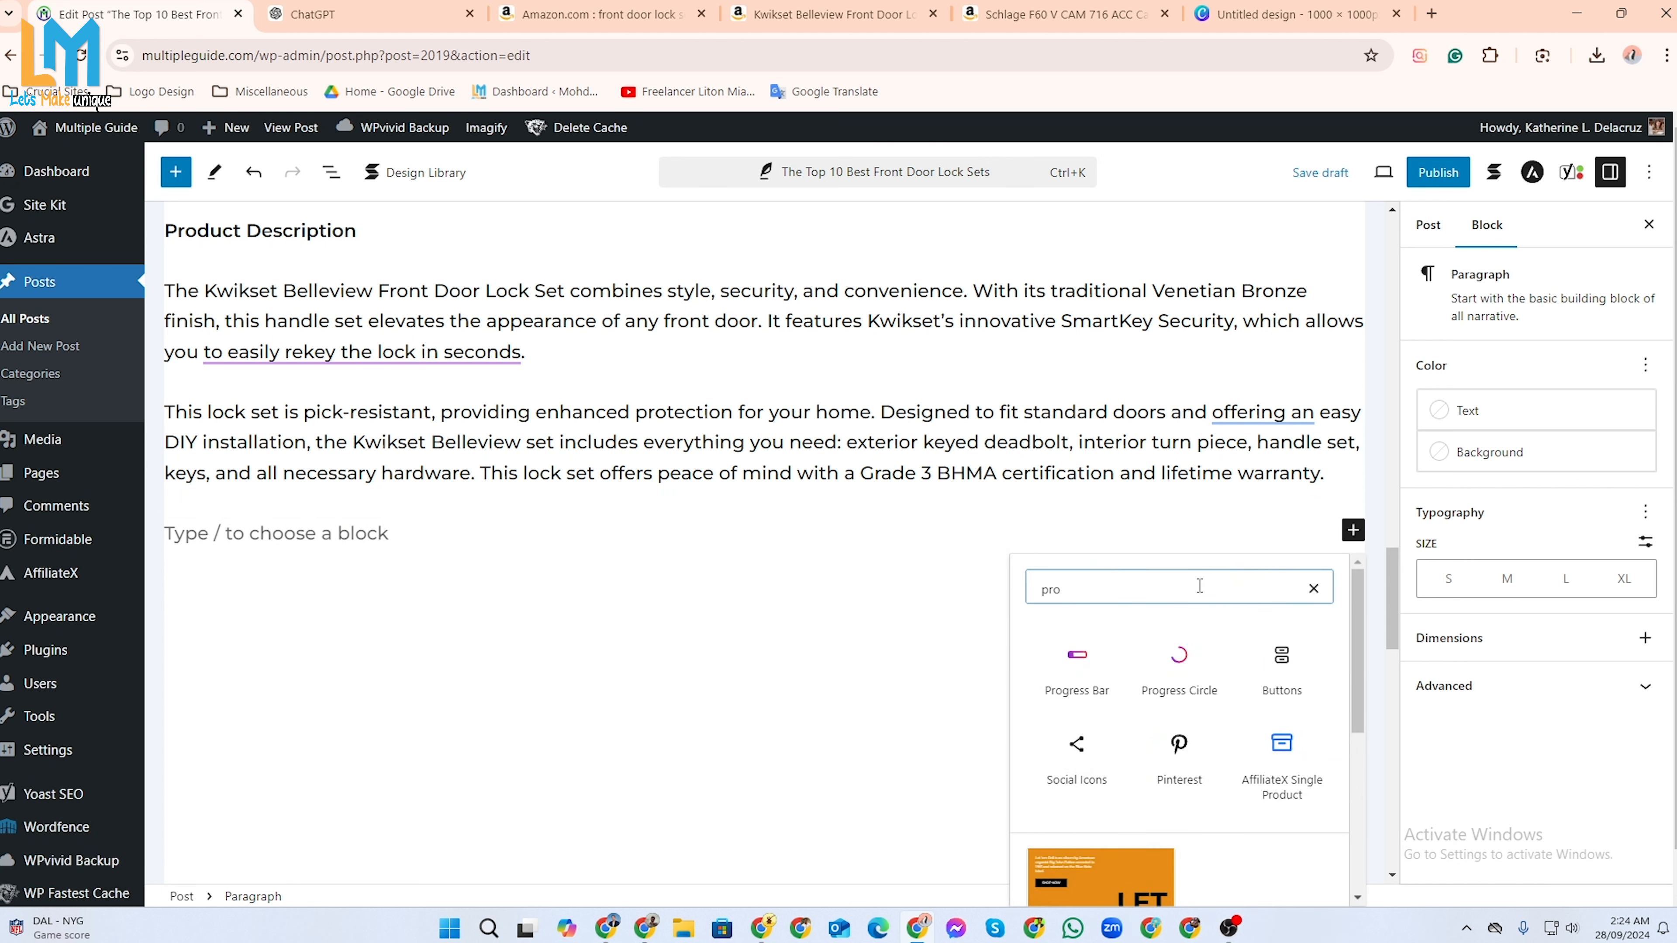
text(s)
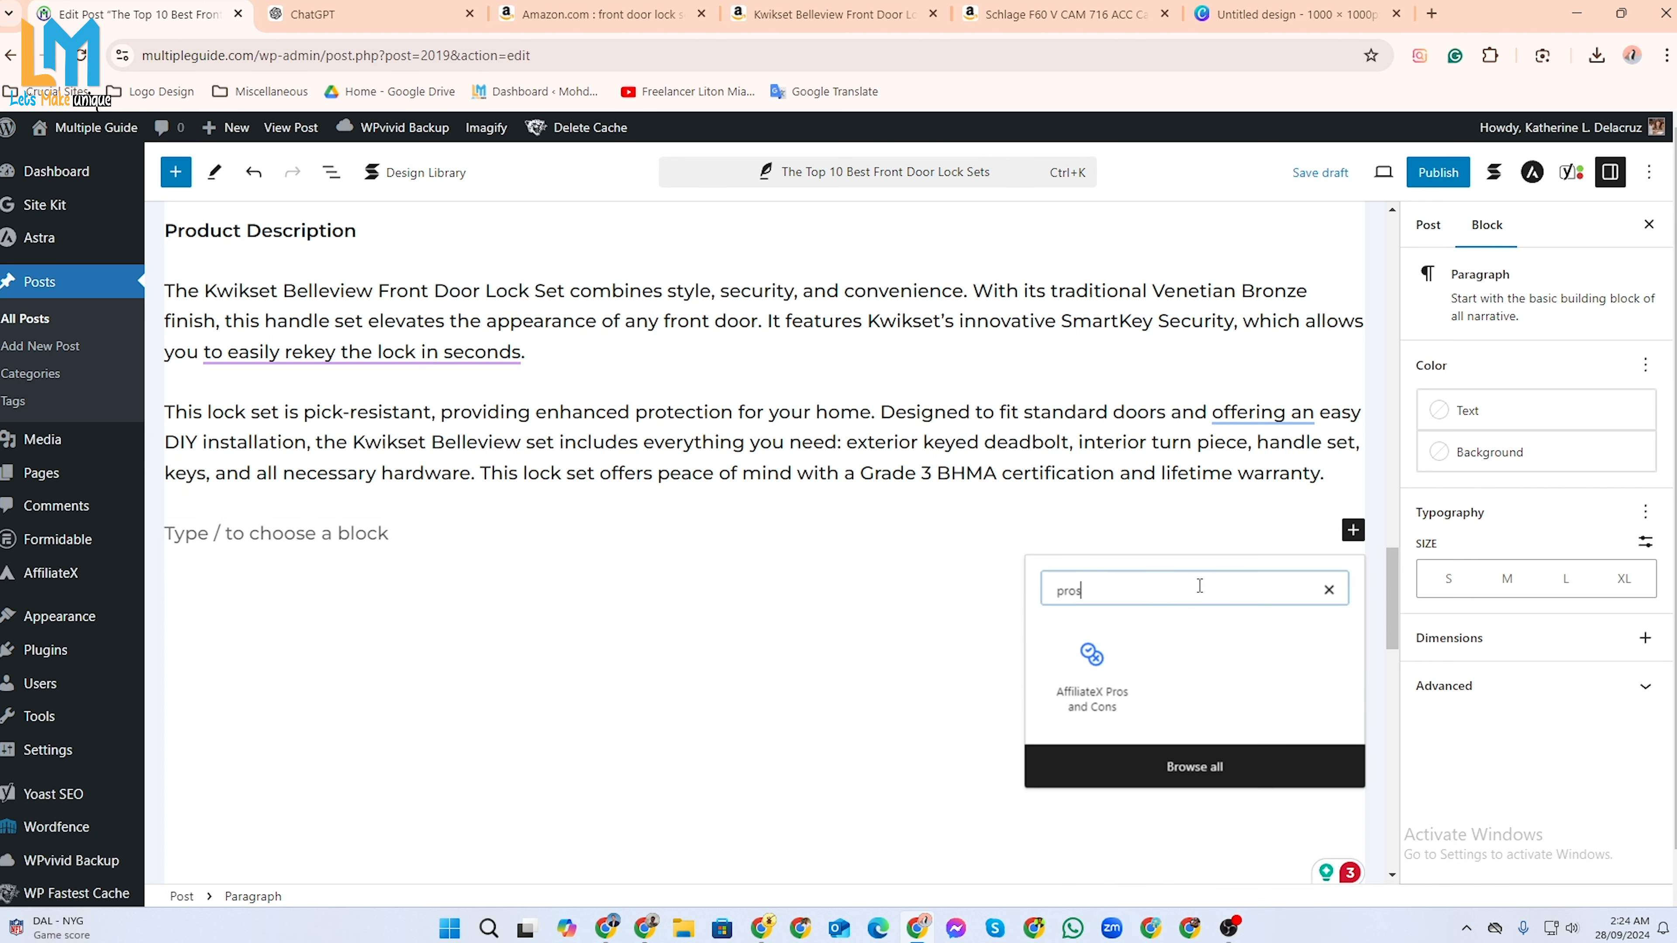
click(1096, 715)
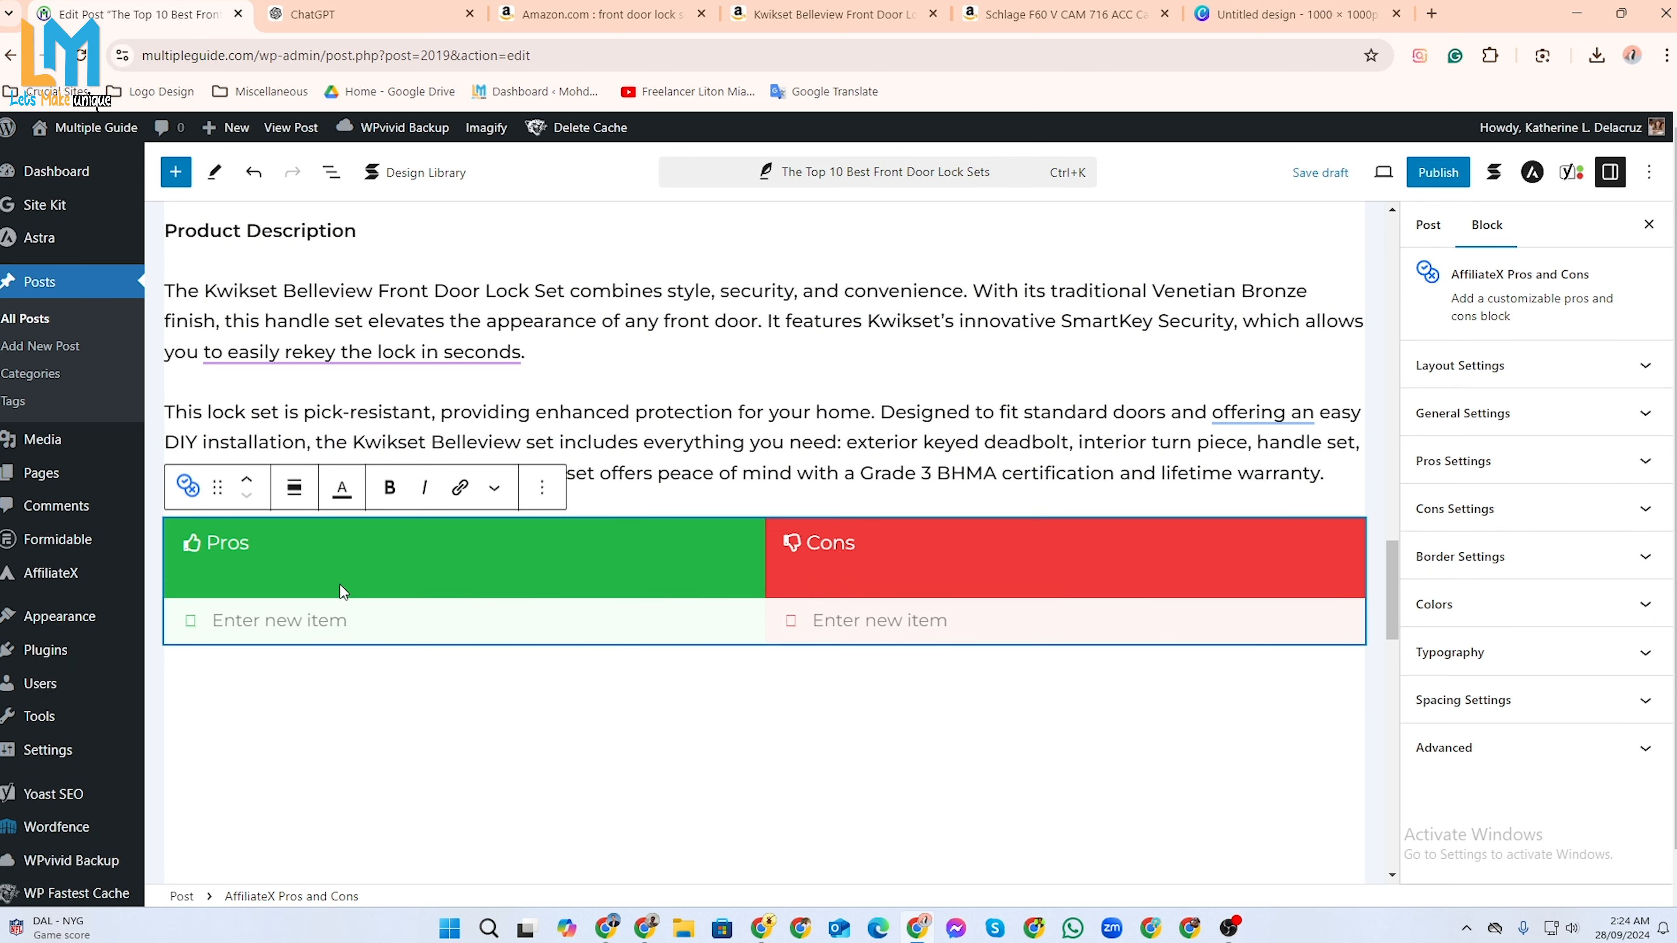
Copy "Easy DIY installation" from ChatGPT into the Pros column as the first item and start a second item.
mouse_move(22, 584)
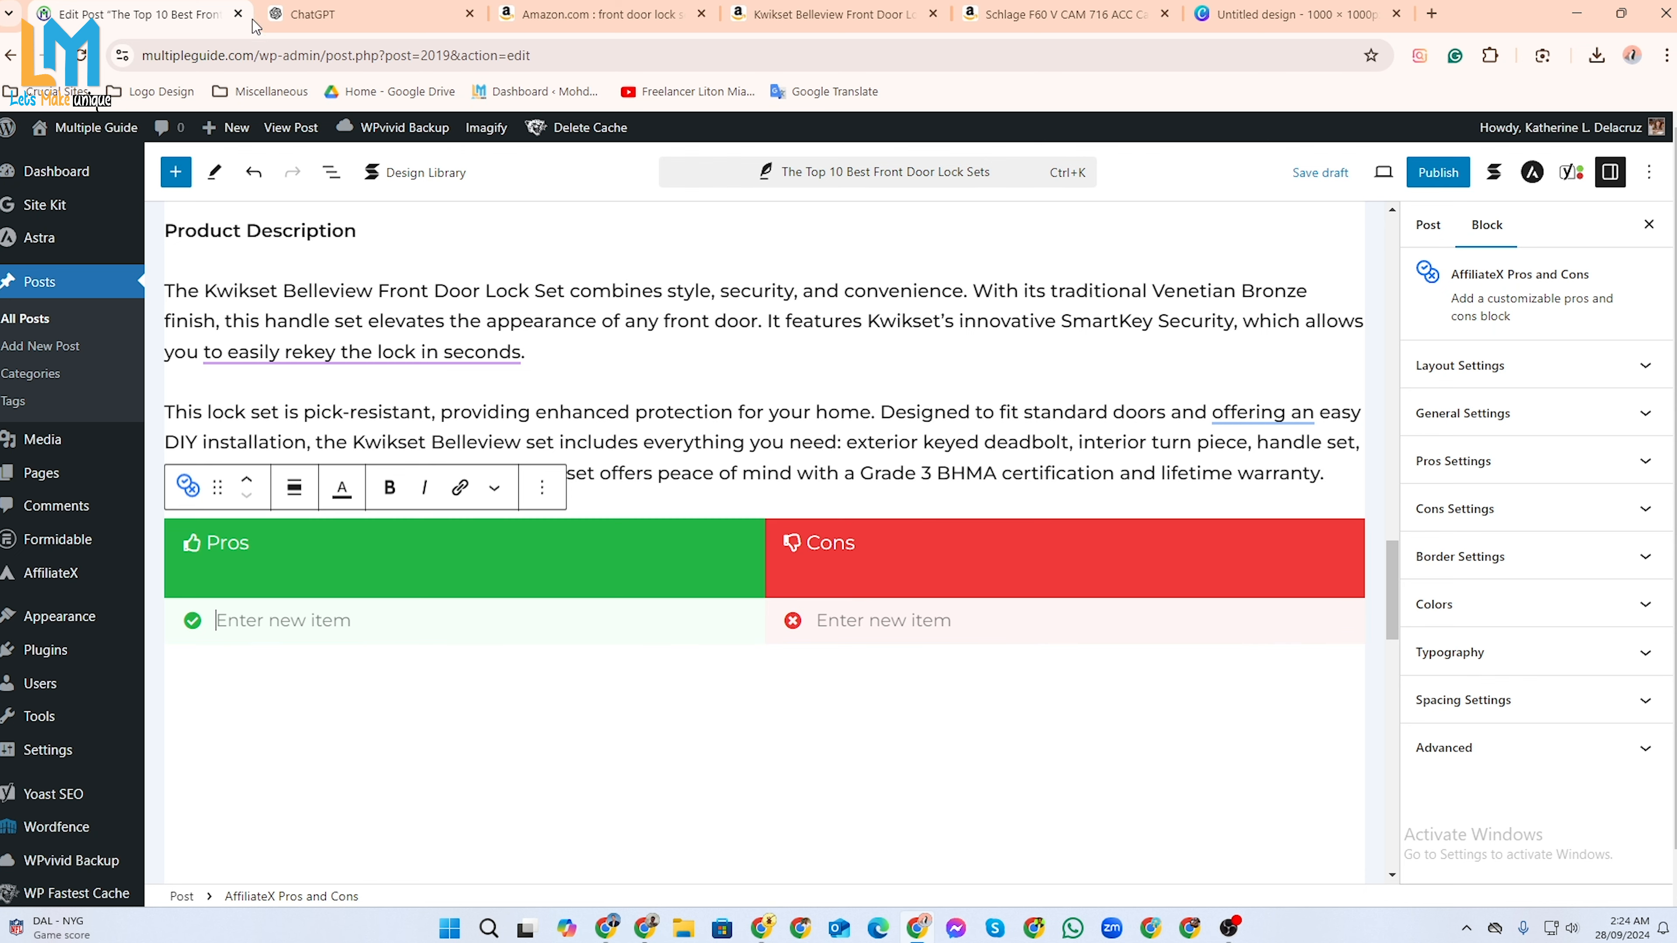
click(310, 16)
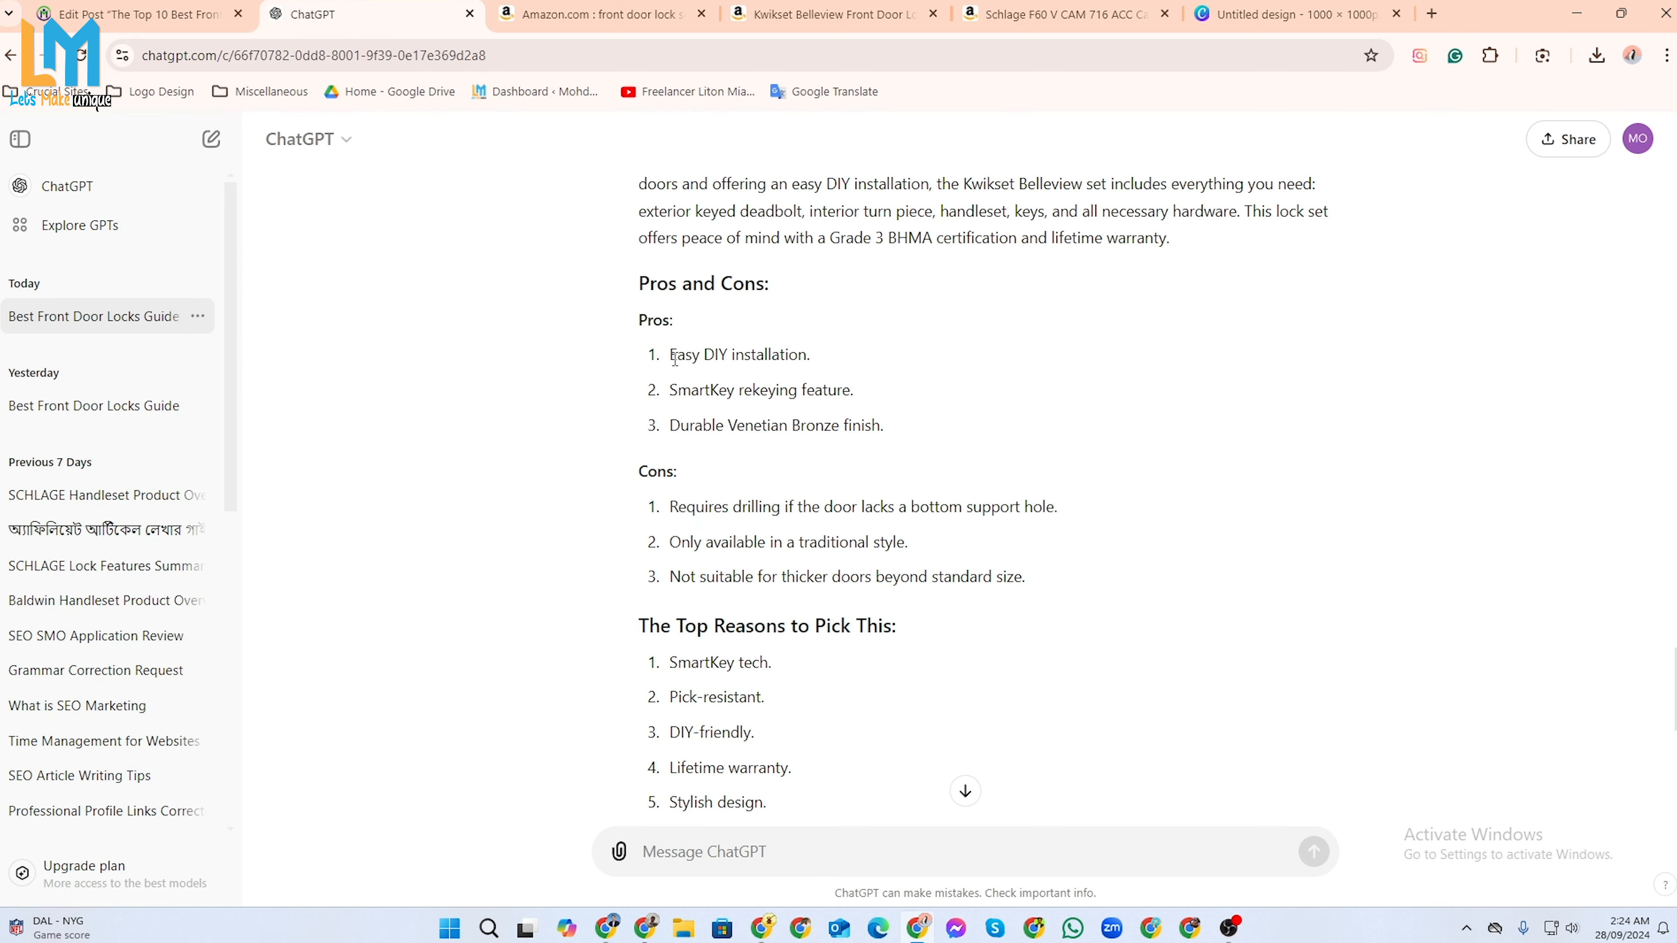
drag(673, 355, 806, 355)
key(ctrl+c)
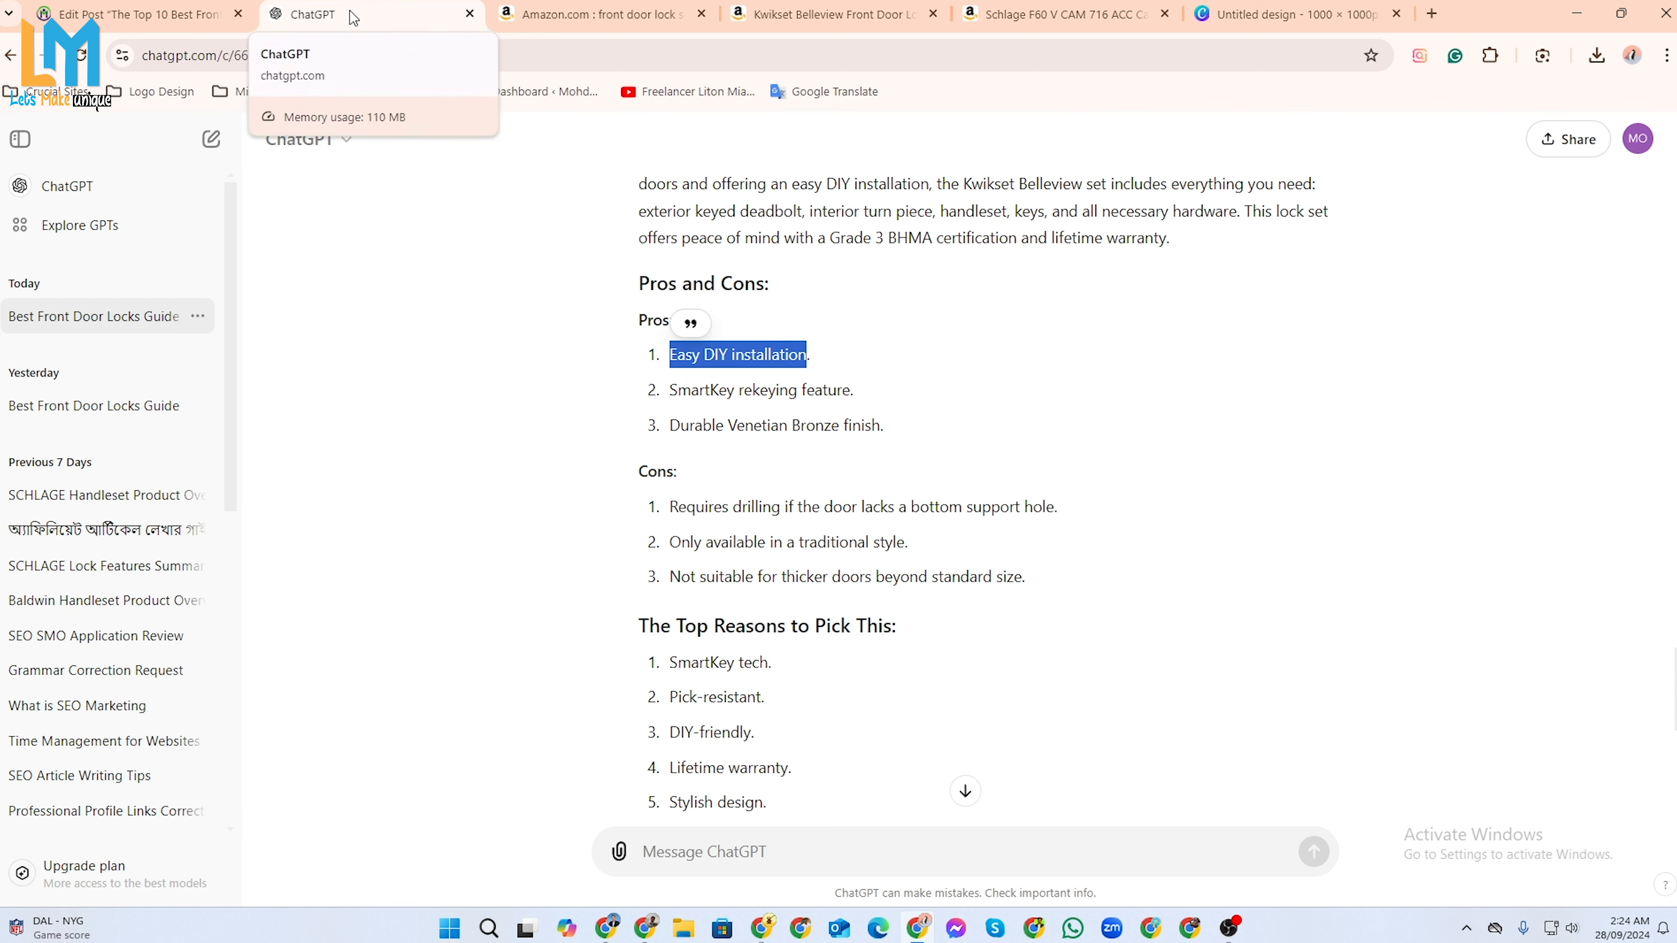
click(135, 14)
key(ctrl+v)
key(Return)
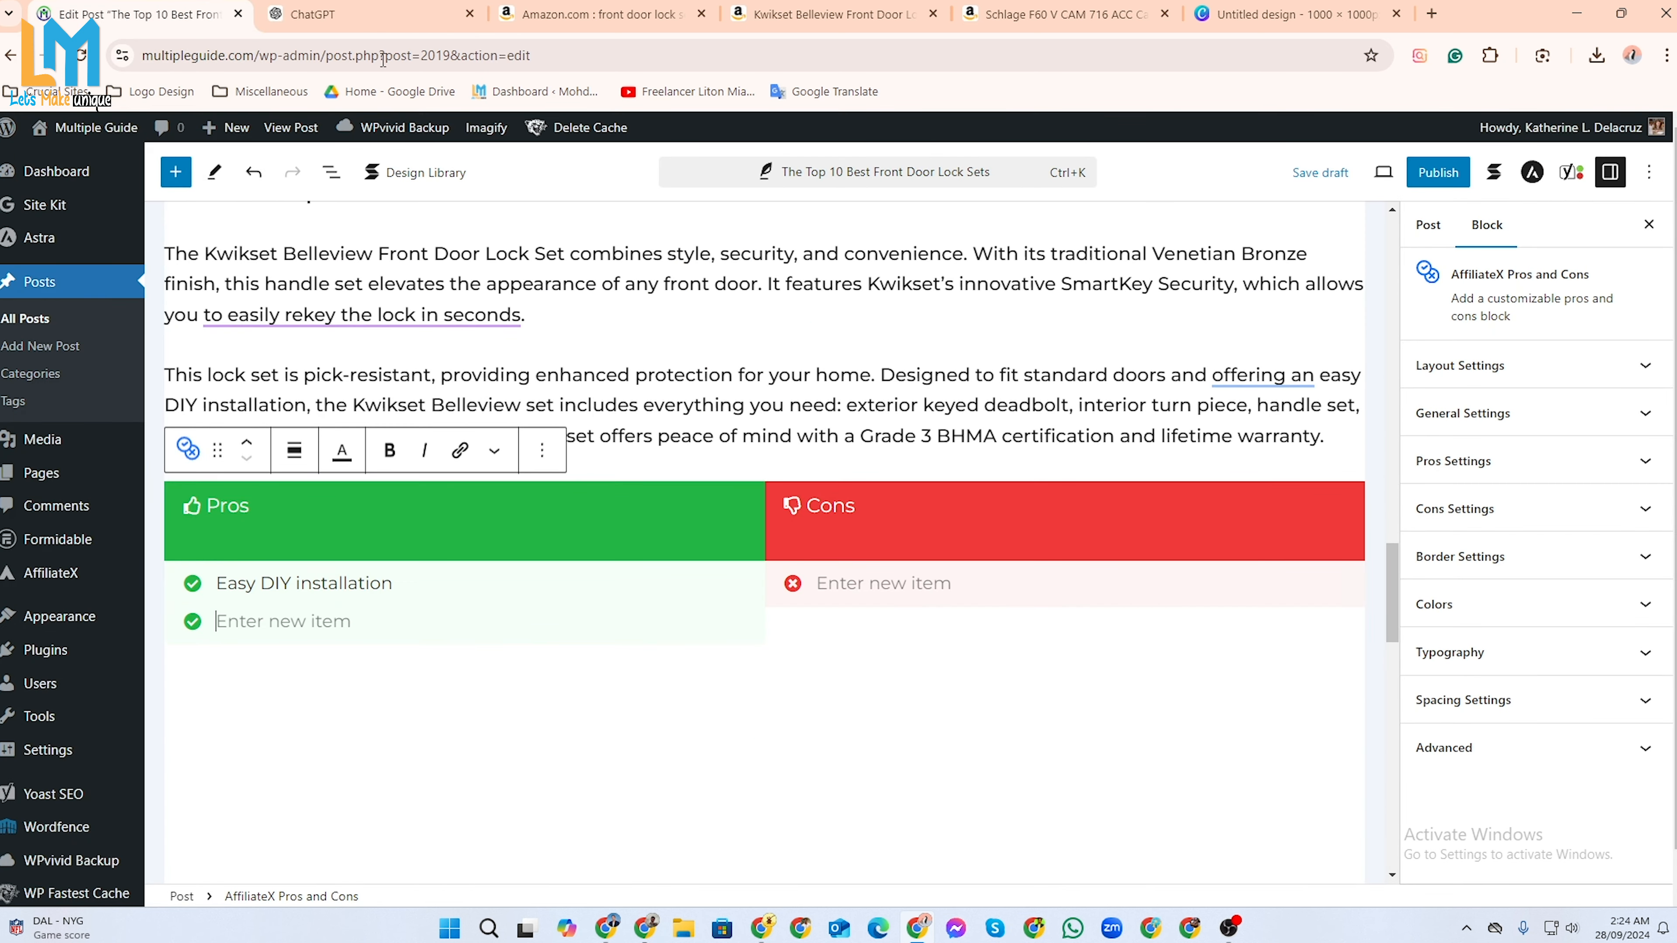
Add "SmartKey rekeying feature." and "Durable Venetian Bronze finish." from ChatGPT as the second and third pros.
click(310, 14)
drag(672, 390, 854, 390)
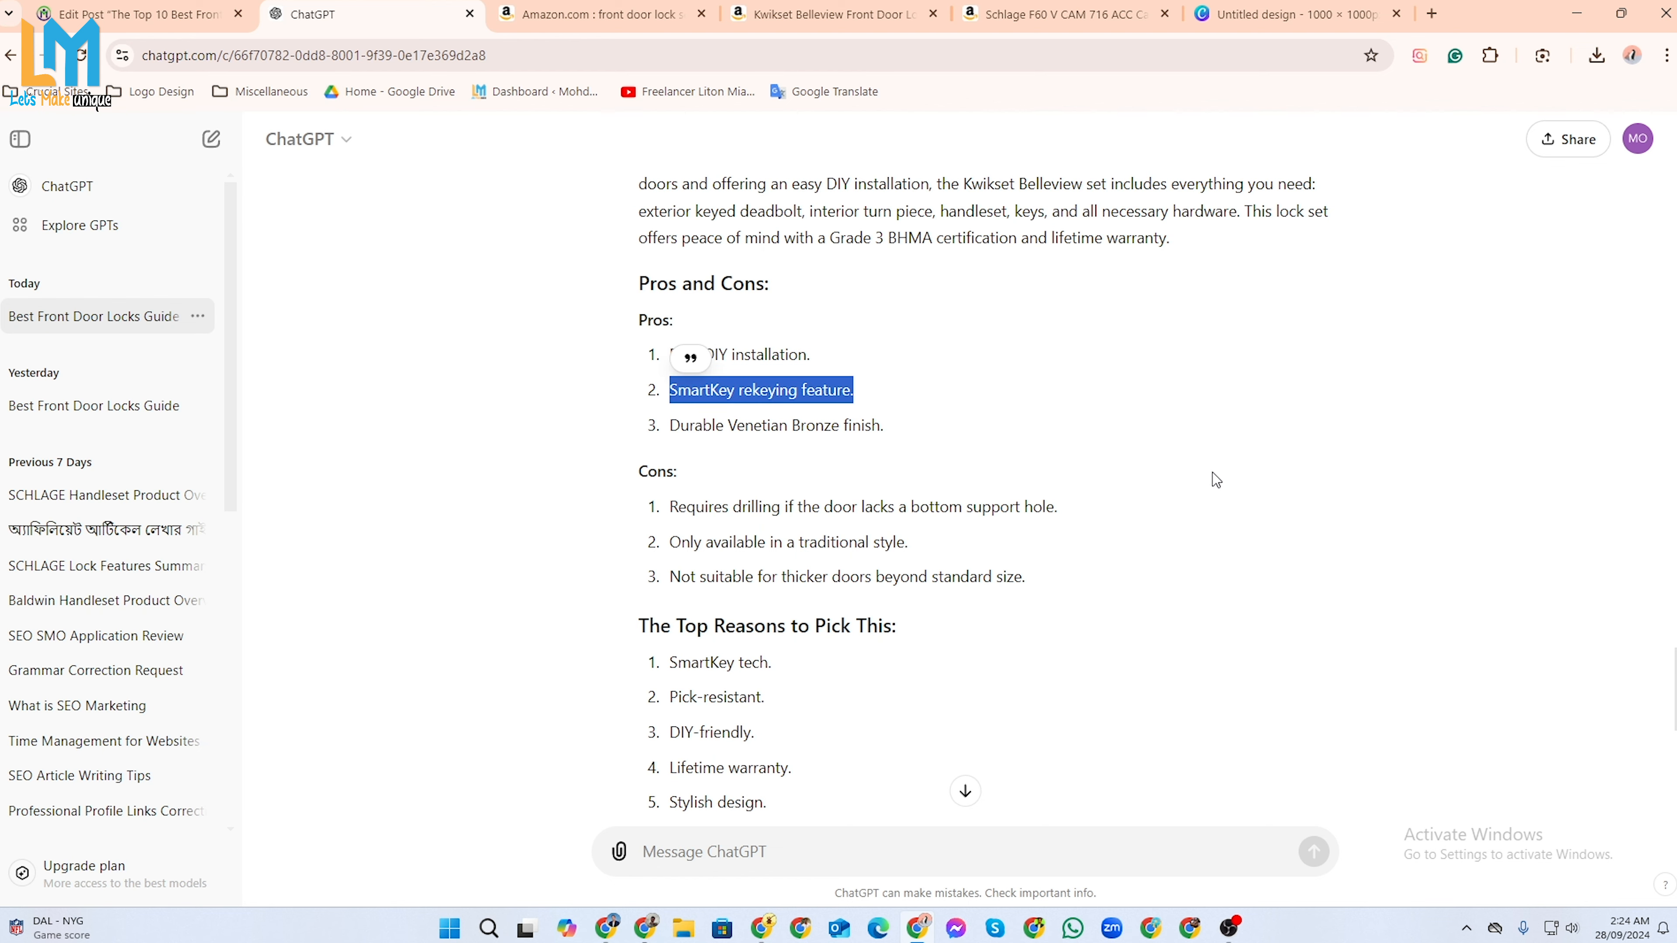
key(ctrl+shift+Tab)
text(SmartKey rekeying feature.)
key(ctrl+Tab)
drag(672, 426, 908, 411)
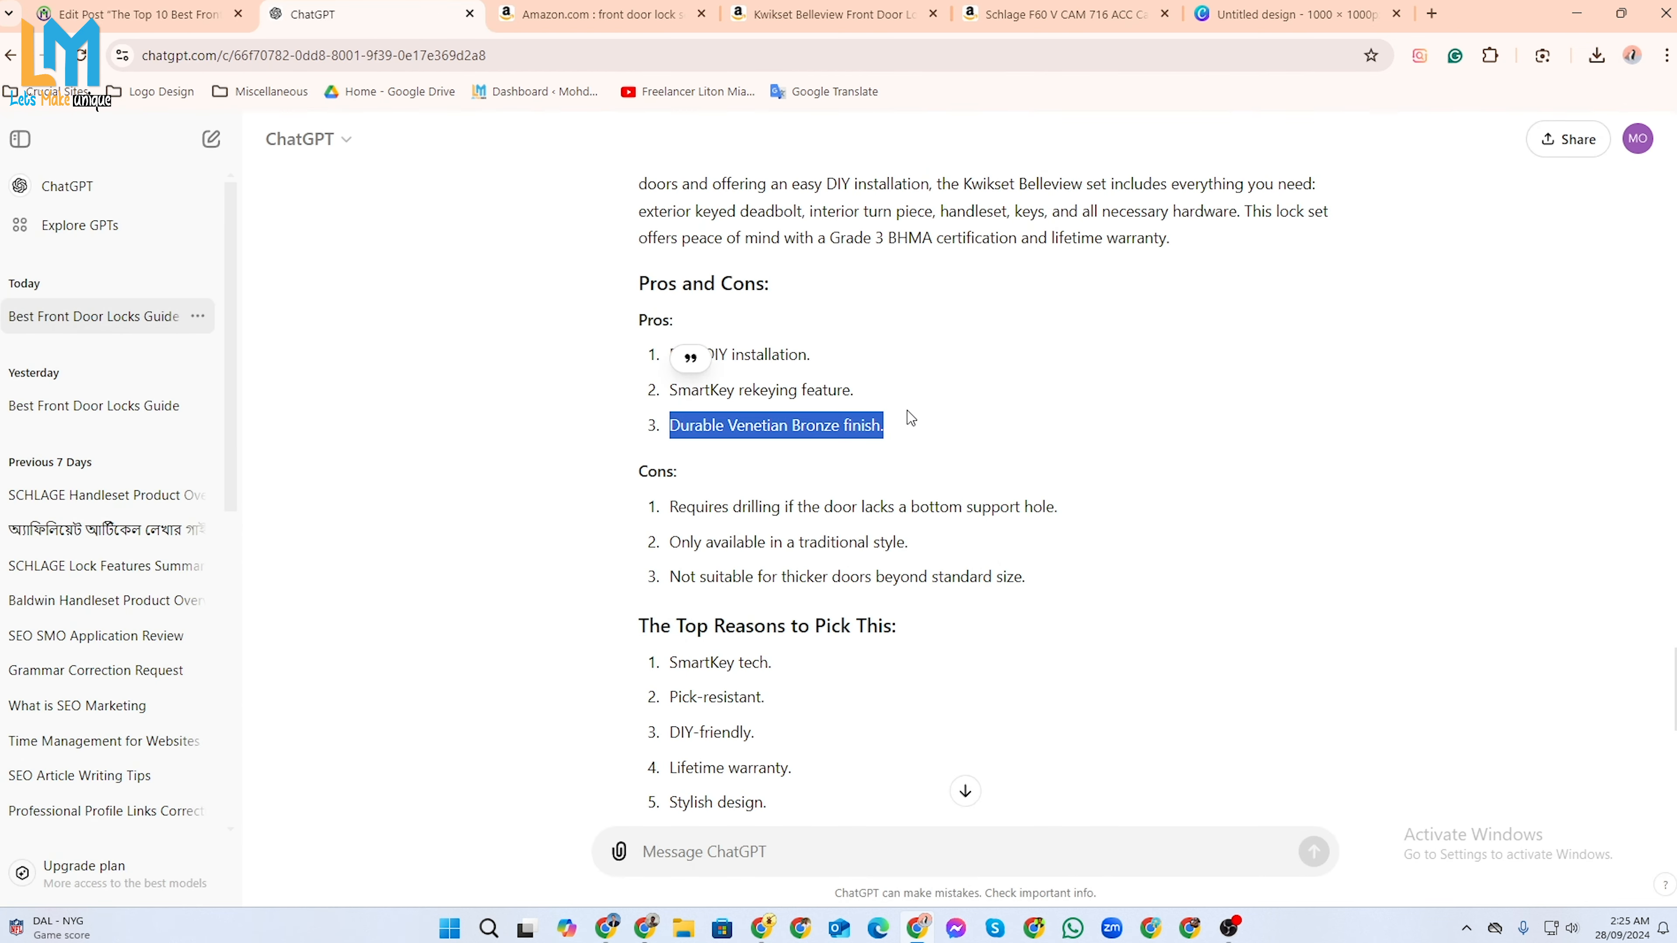
key(ctrl+c)
key(ctrl+shift+Tab)
key(ctrl+v)
Copy "Requires drilling if the door lacks a bottom support hole." from ChatGPT into the Cons column as the first item.
key(ctrl+Tab)
drag(669, 504, 1058, 503)
key(ctrl+c)
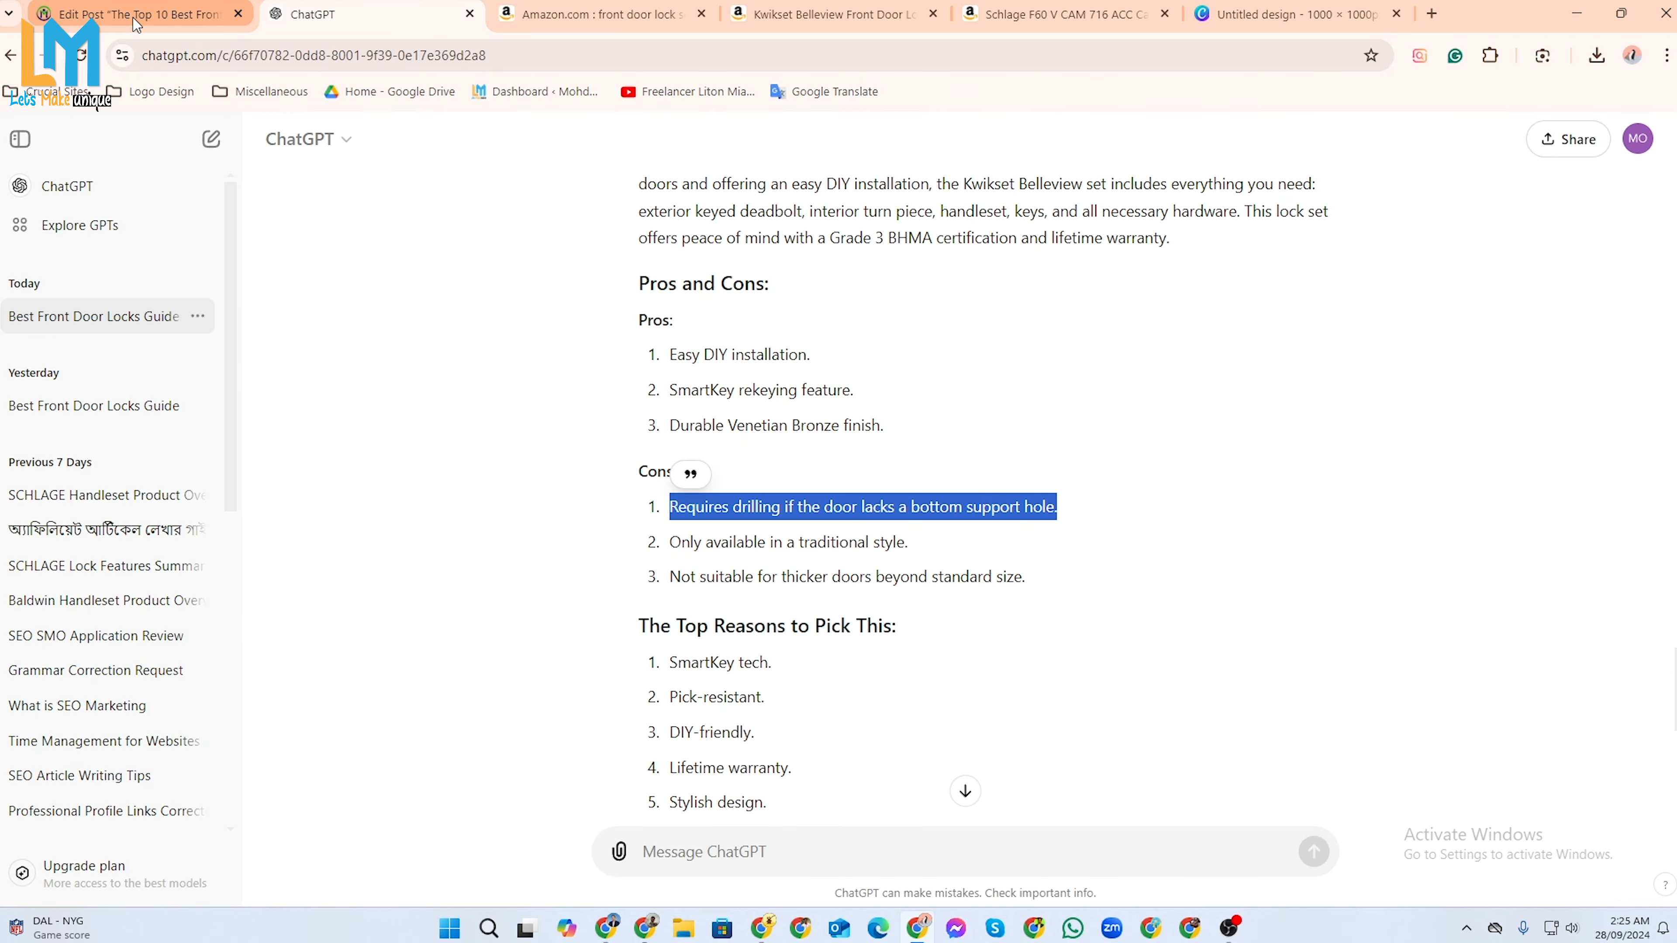
key(ctrl+shift+Tab)
click(921, 580)
key(ctrl+v)
Add "Only available in a traditional style." from ChatGPT as the second con.
key(ctrl+Tab)
drag(670, 541, 909, 541)
key(ctrl+c)
key(ctrl+shift+Tab)
key(Return)
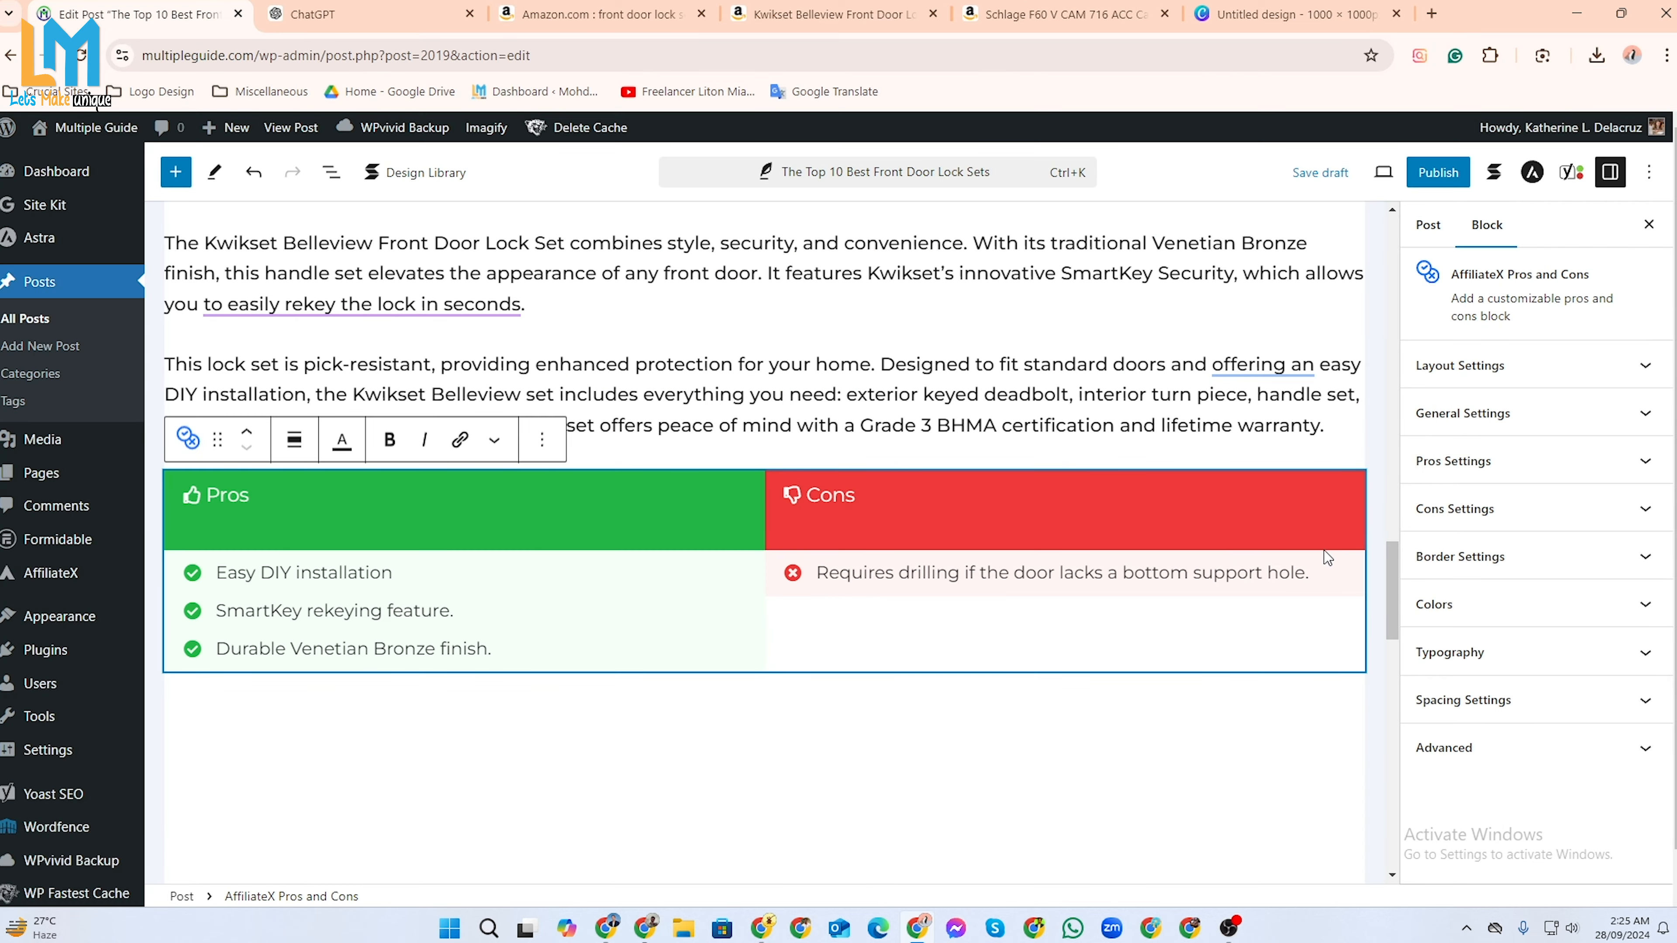
scroll(1323, 550, down, 1)
key(ctrl+v)
Add "Not suitable for thicker doors beyond standard size." from ChatGPT as the third con.
key(ctrl+Tab)
drag(670, 577, 1023, 579)
drag(669, 577, 1023, 578)
key(ctrl+c)
key(ctrl+shift+Tab)
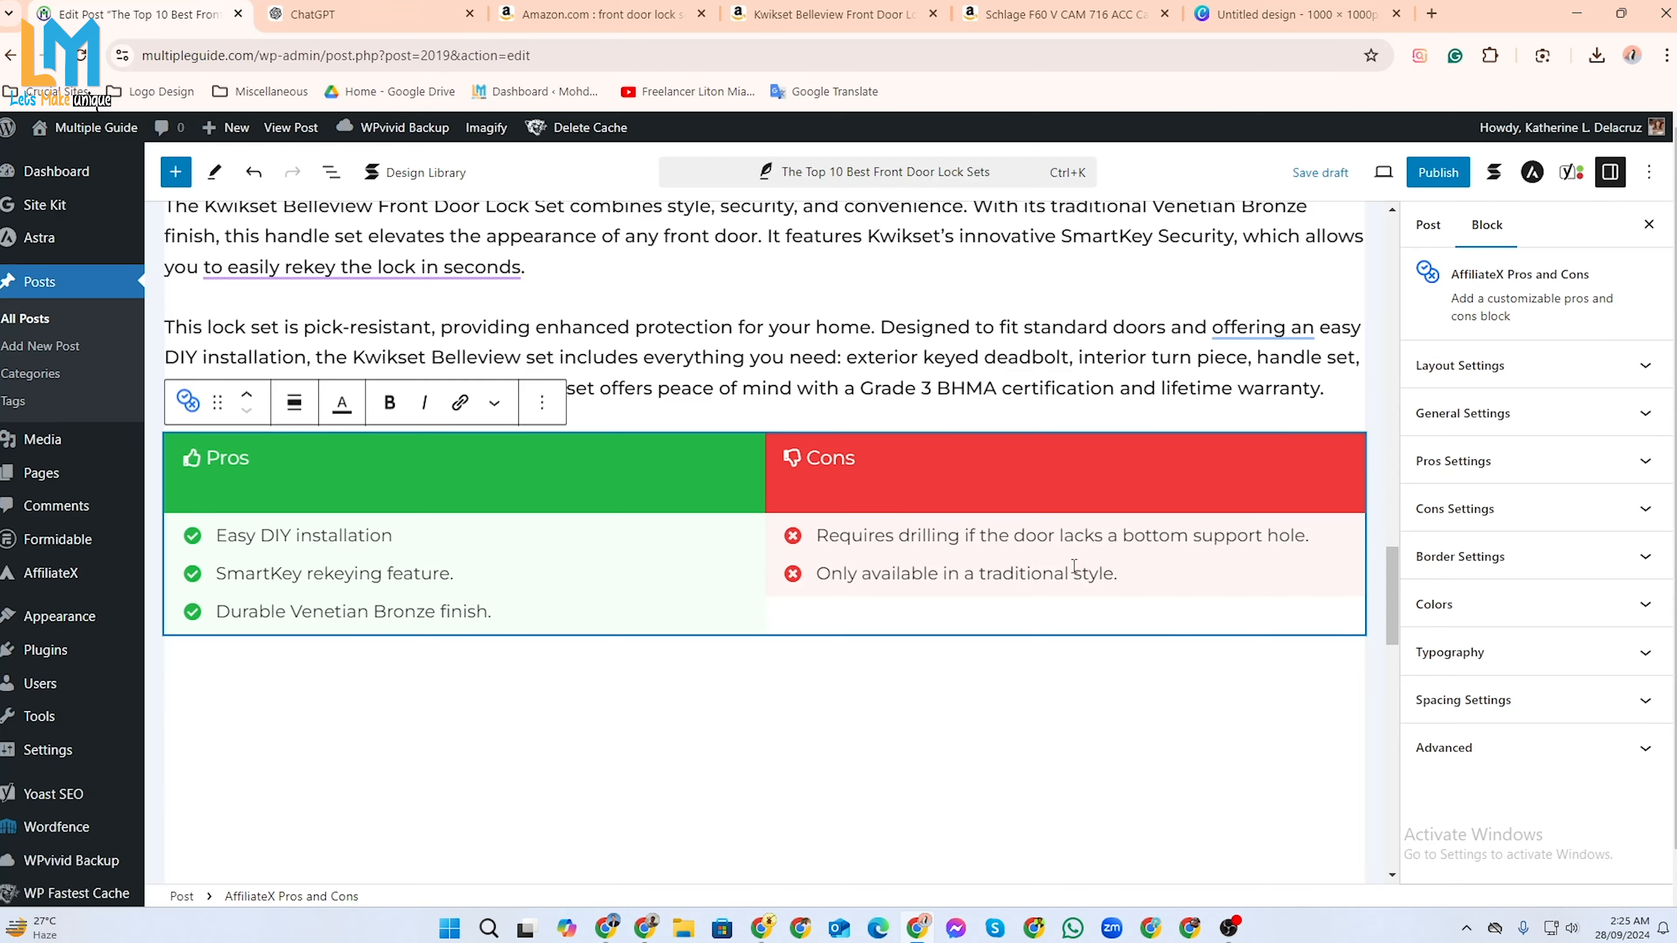
key(Return)
scroll(1136, 560, down, 1)
key(ctrl+v)
Switch to ChatGPT, select the heading "The Top Reasons to Pick This:" and return to the WordPress post.
click(394, 22)
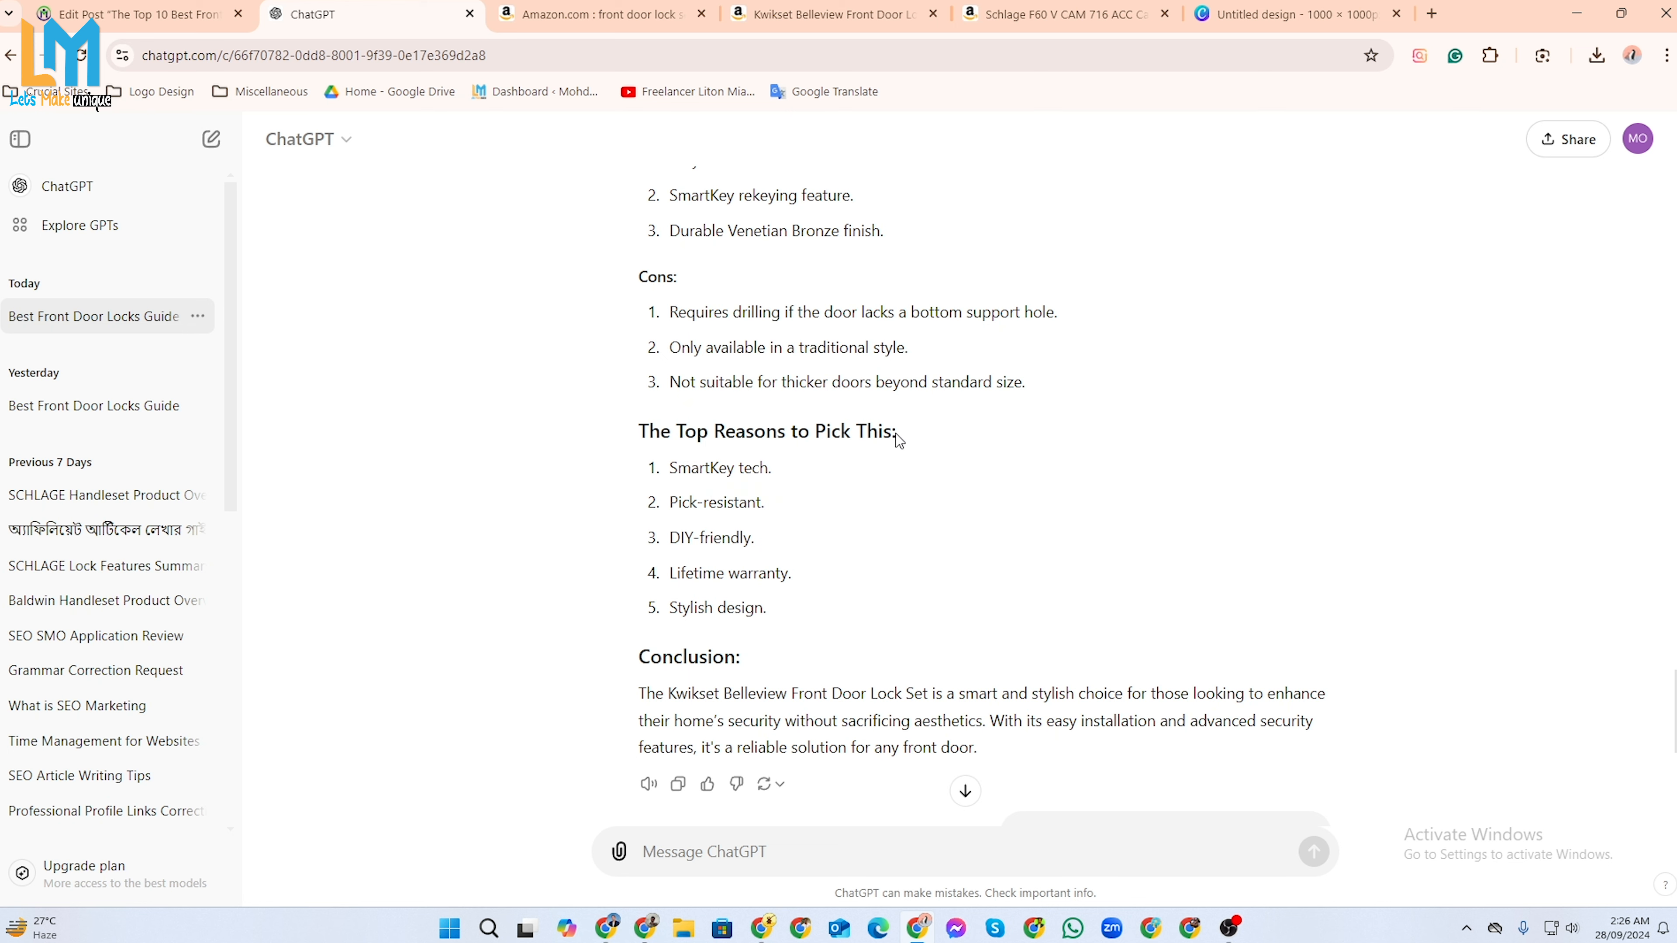
drag(642, 431, 901, 432)
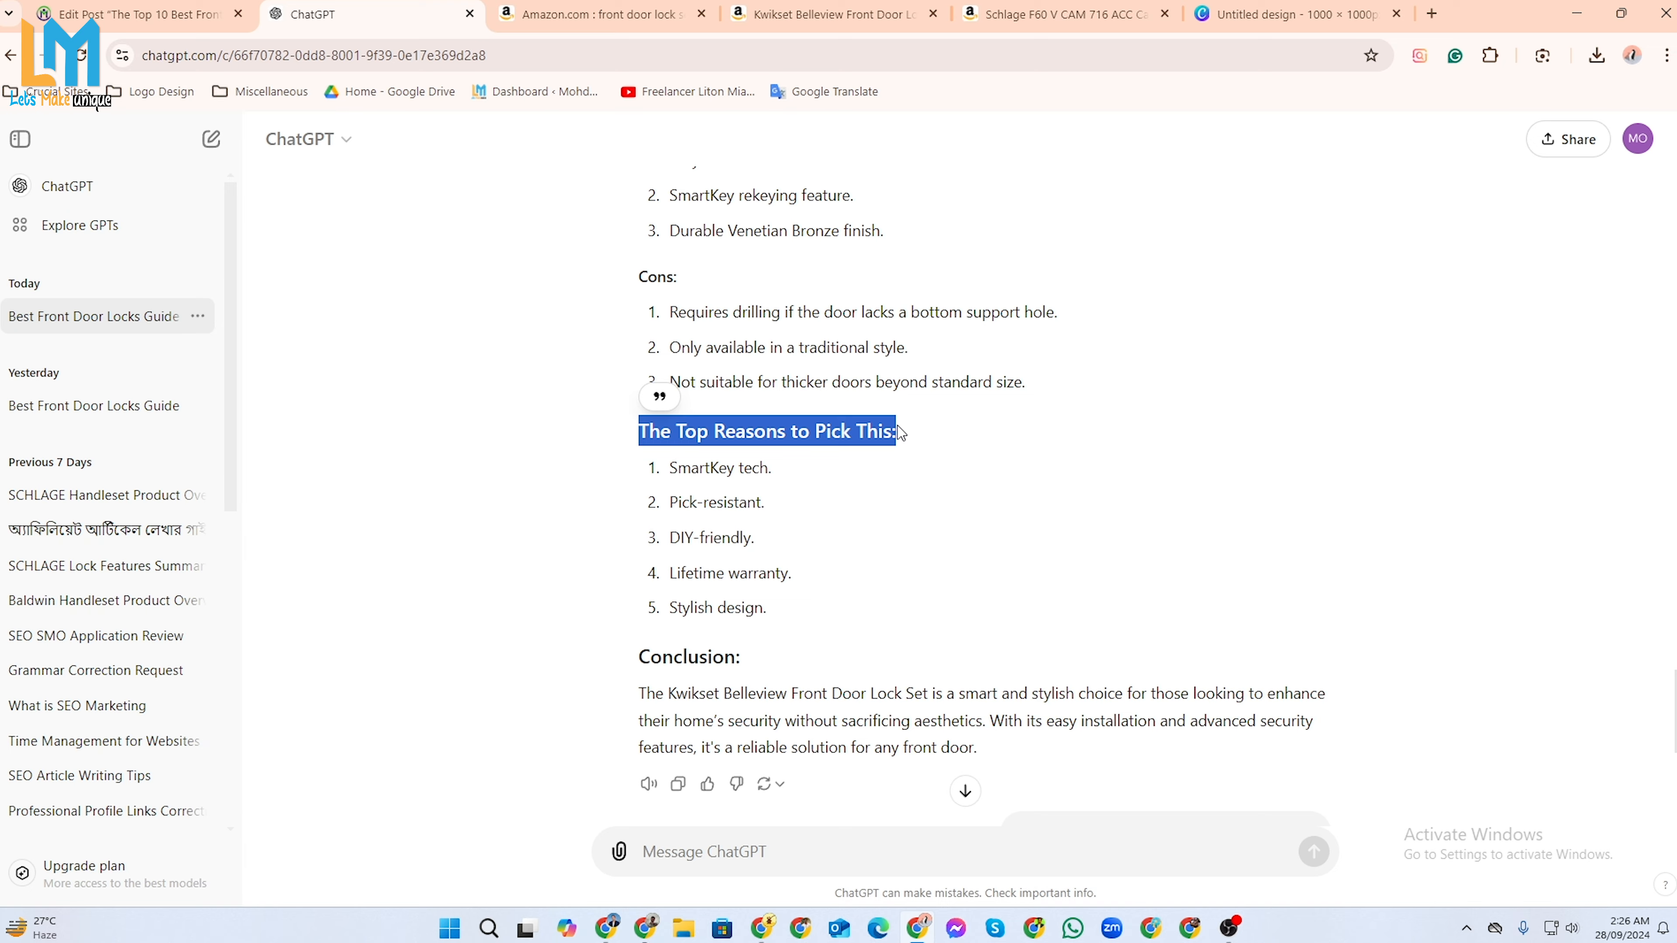
click(132, 14)
Duplicate the blue Kwikset Belleview product heading and move the copy below the Pros and Cons block.
scroll(637, 300, up, 15)
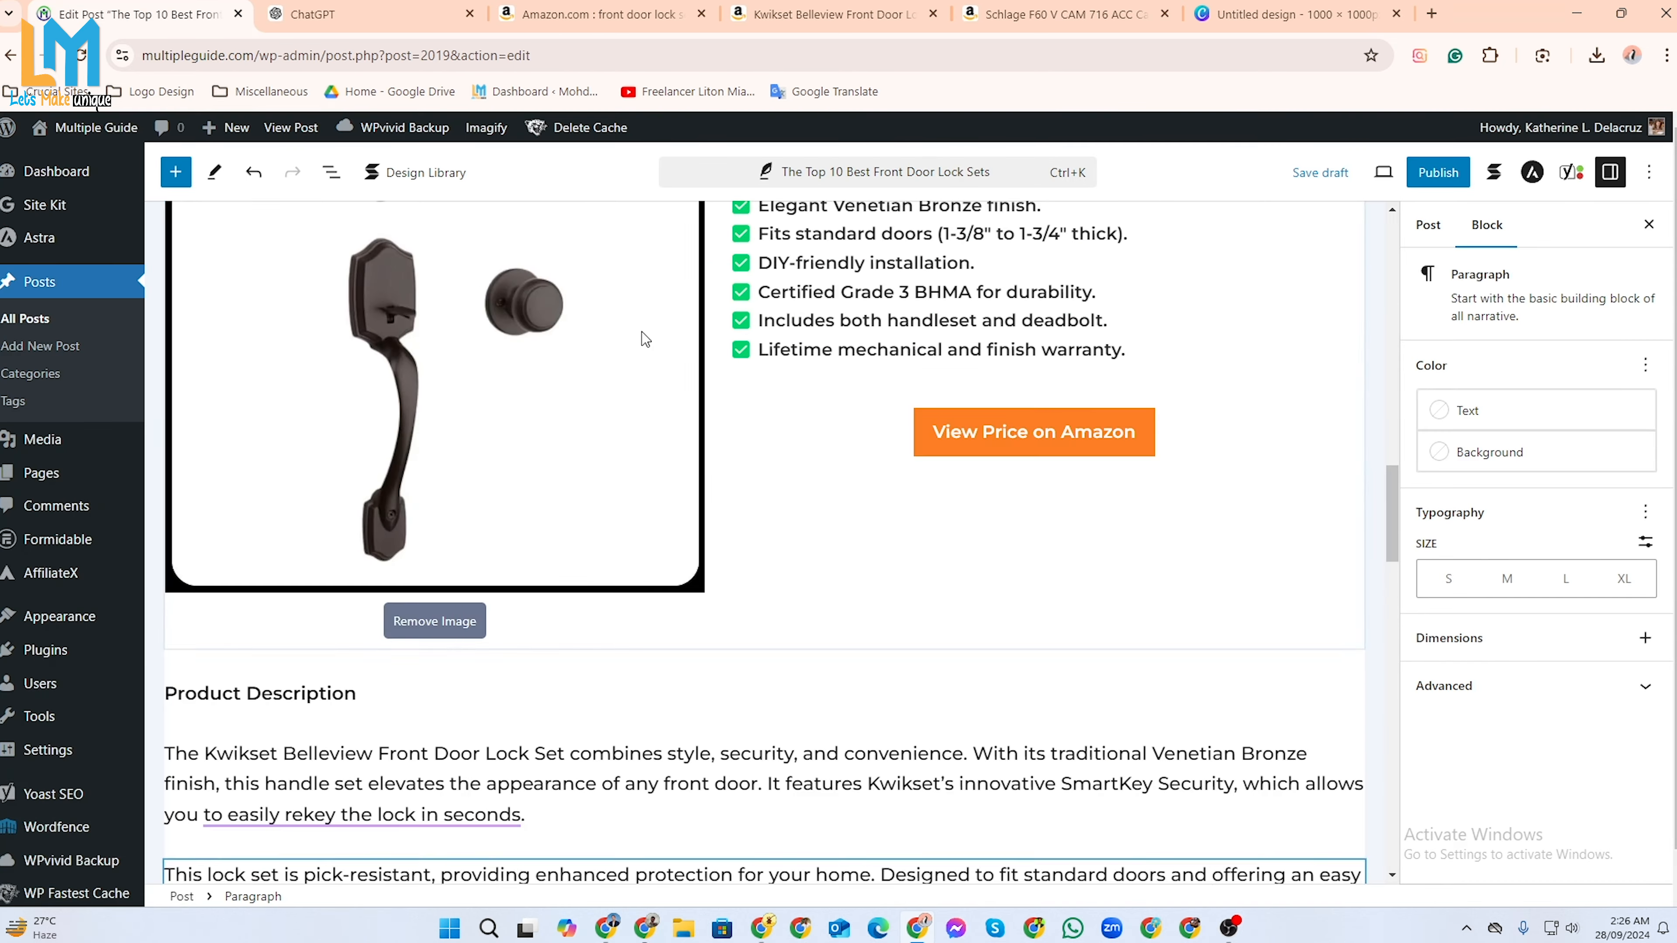
scroll(233, 586, down, 4)
click(173, 358)
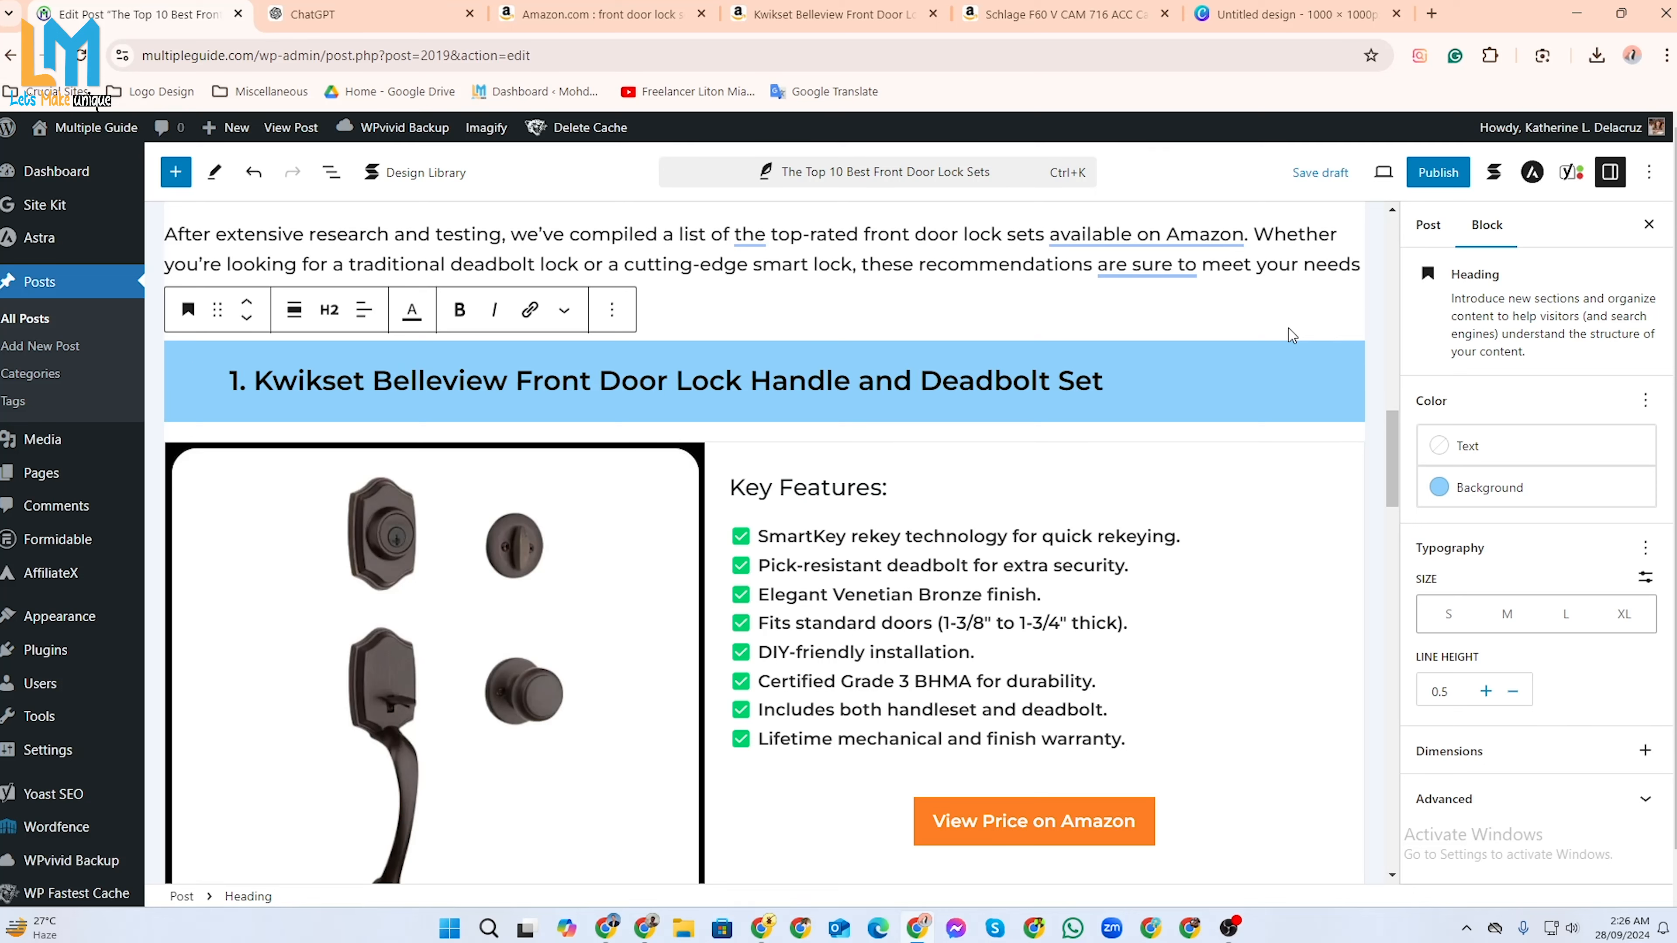
click(612, 310)
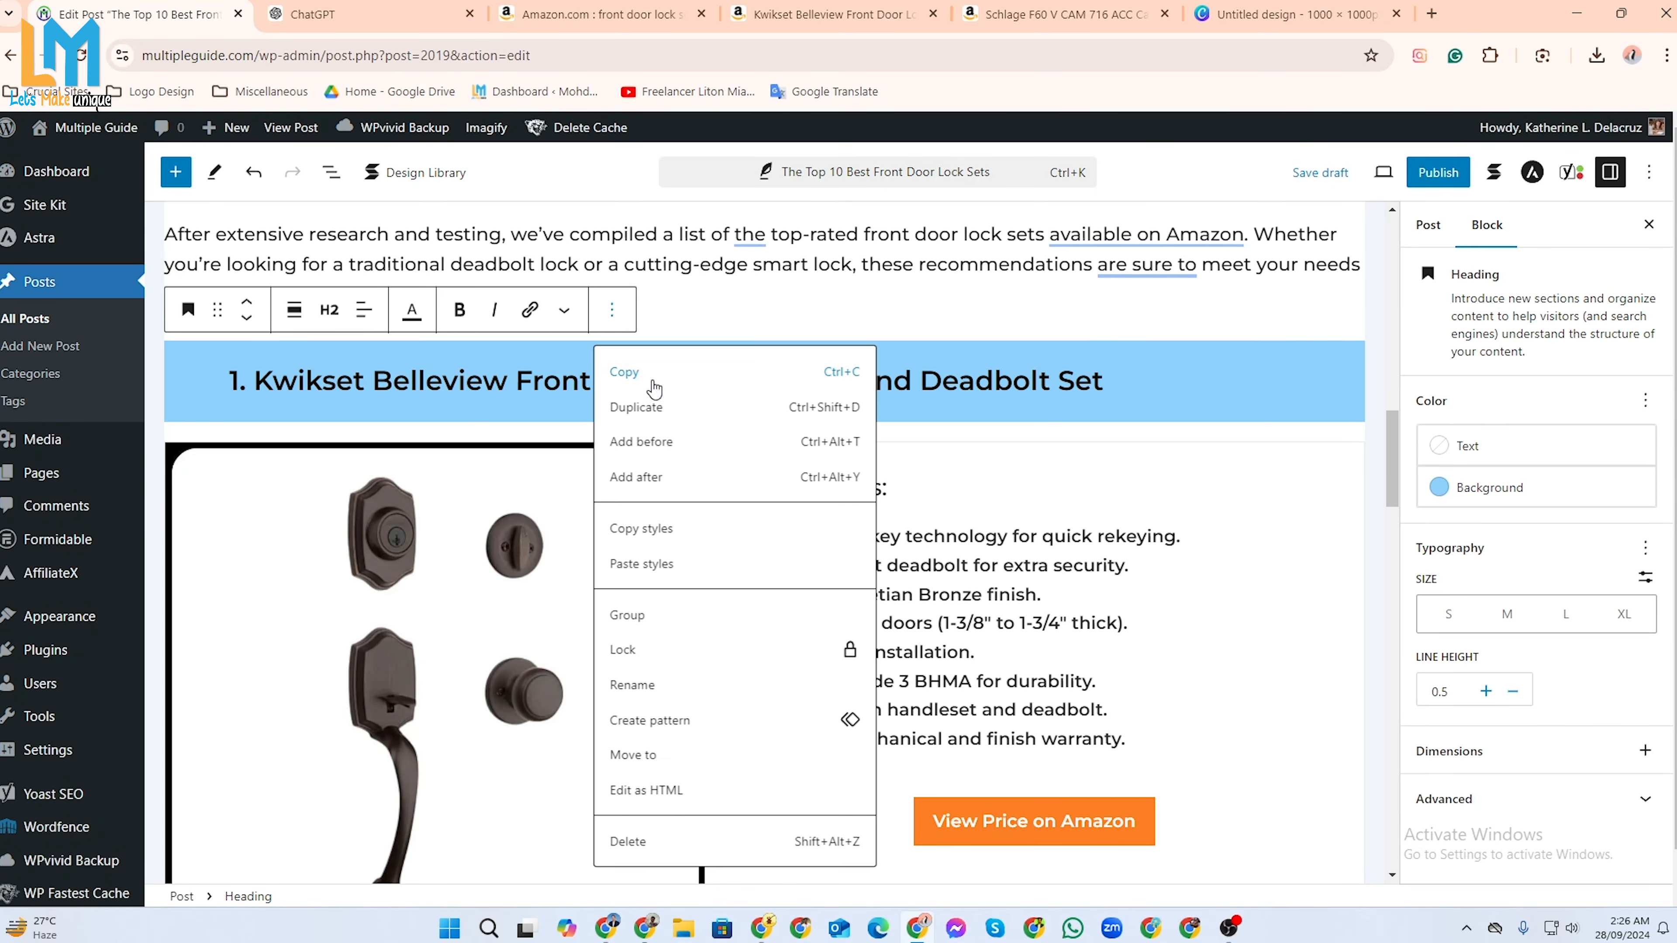
click(653, 409)
click(248, 439)
click(248, 440)
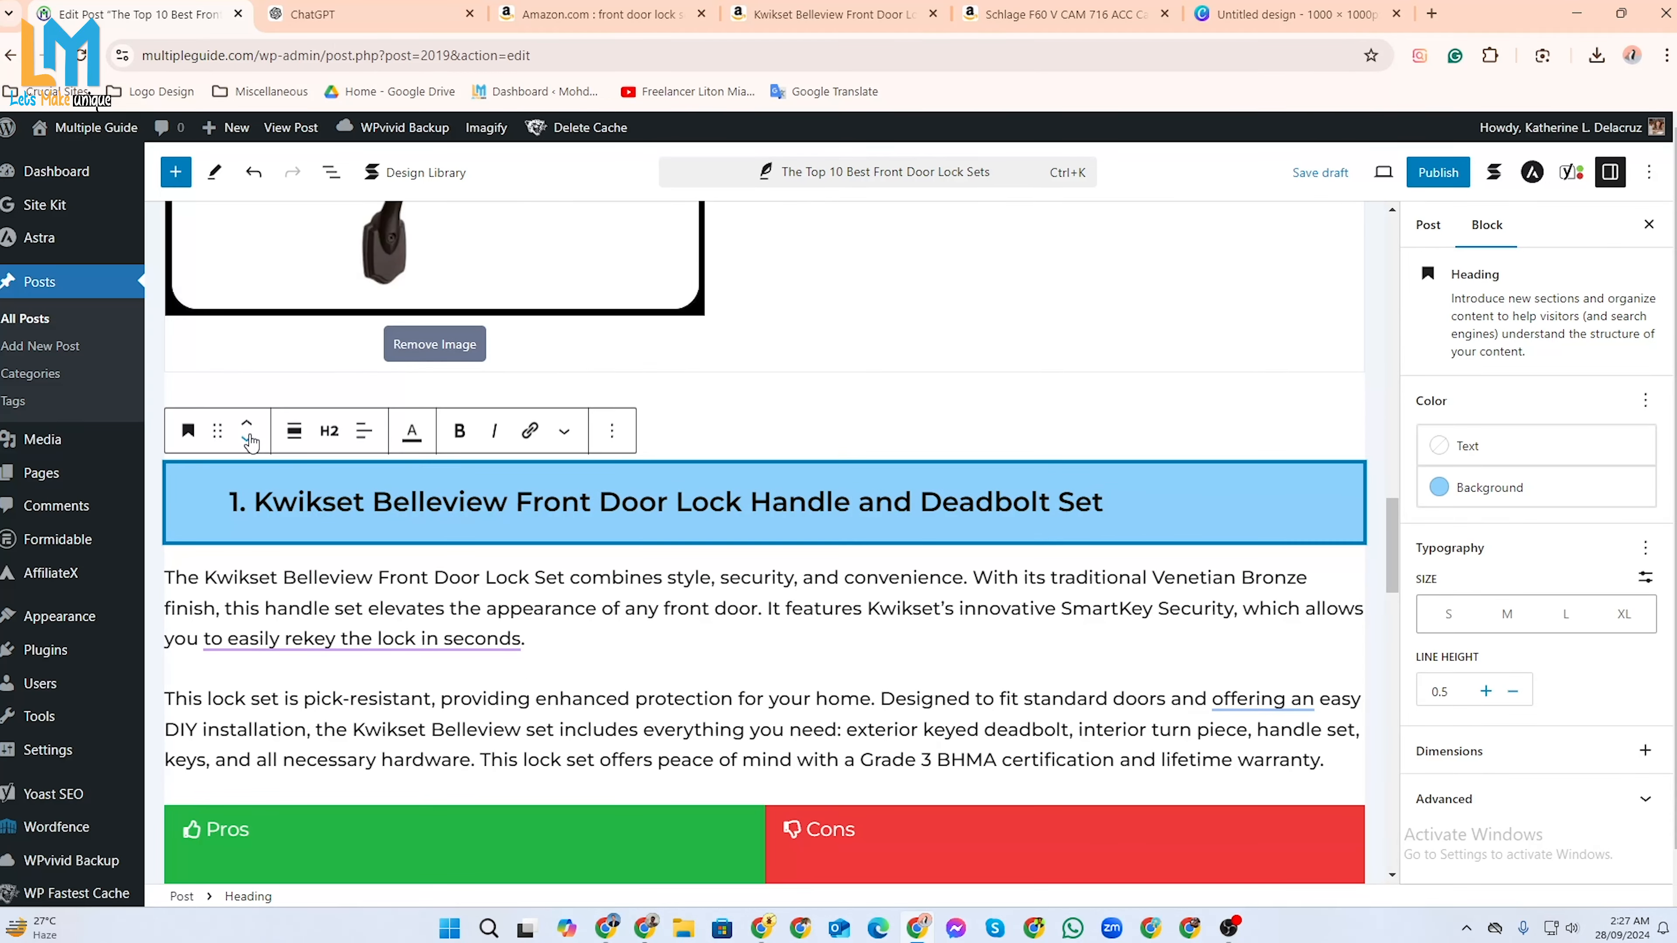
click(248, 440)
click(248, 440)
click(248, 441)
click(248, 441)
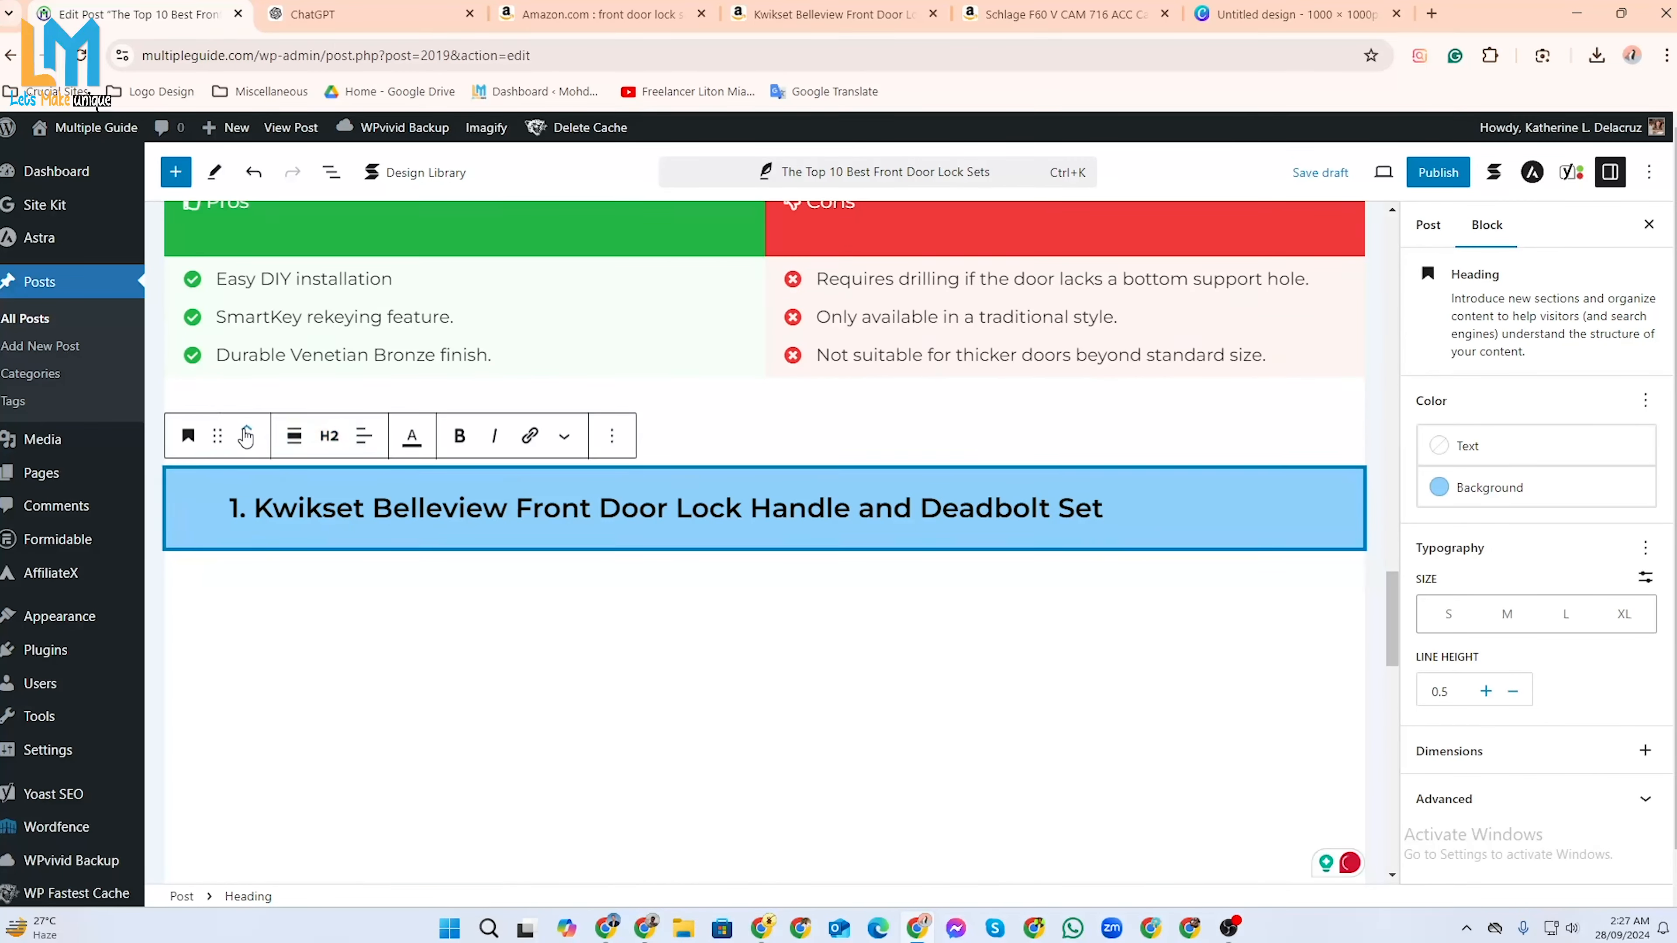
Replace the duplicated heading's text with "The Top Reasons to Pick This:" copied from ChatGPT.
drag(1210, 504, 171, 505)
key(alt+Tab)
key(alt+Tab)
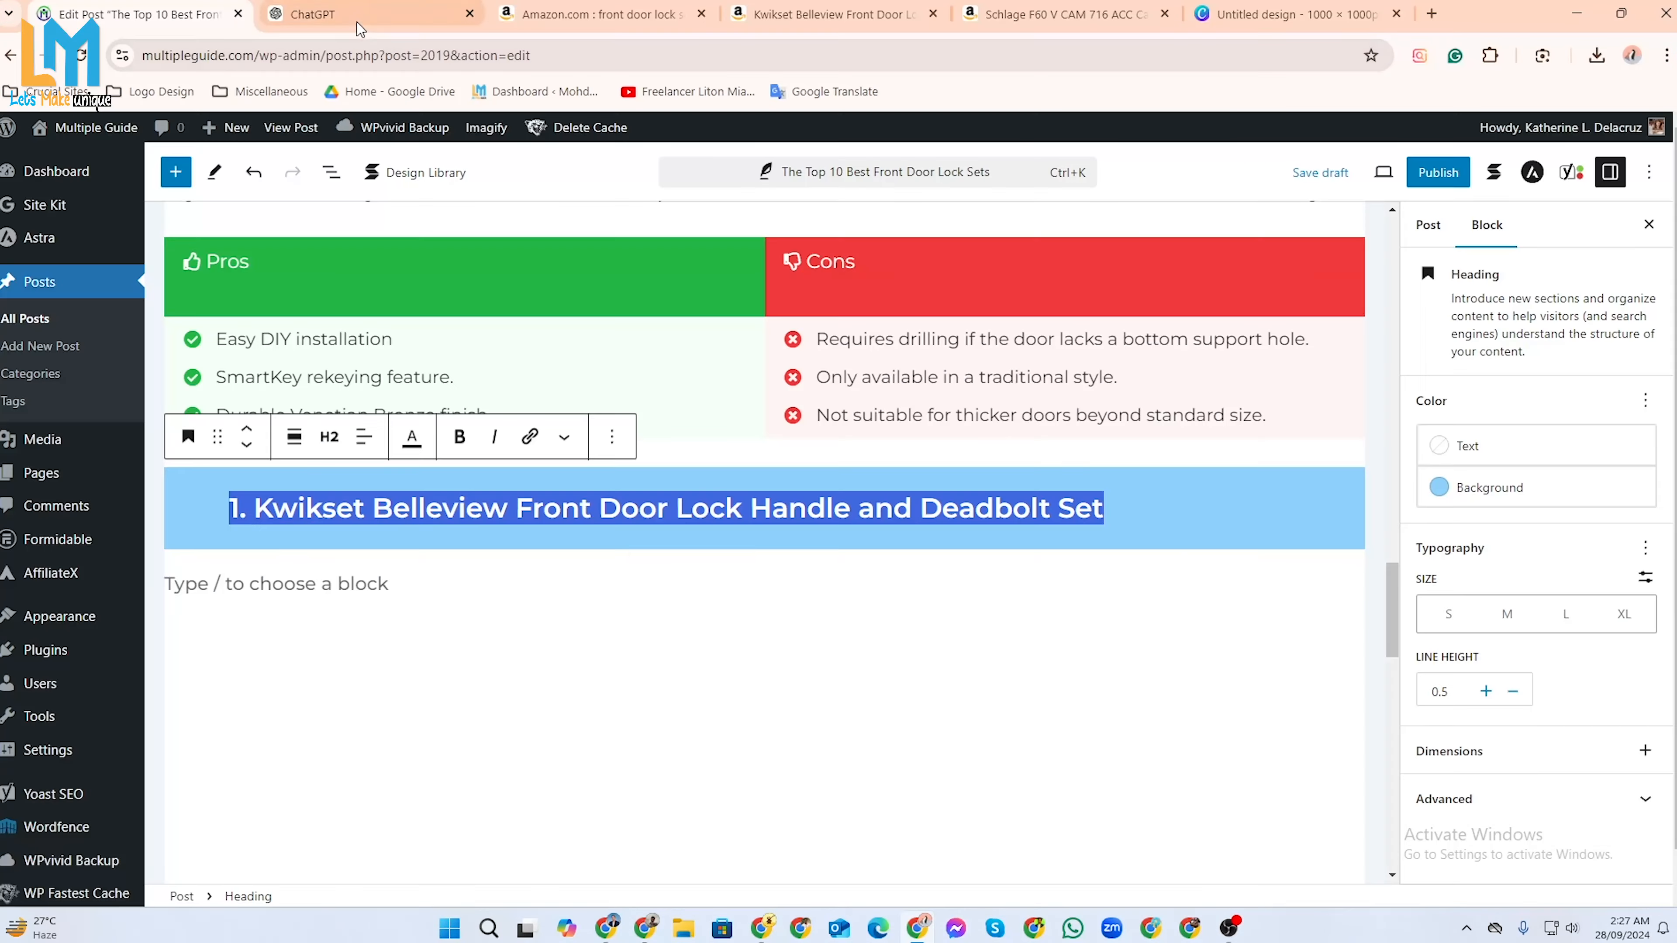
click(358, 23)
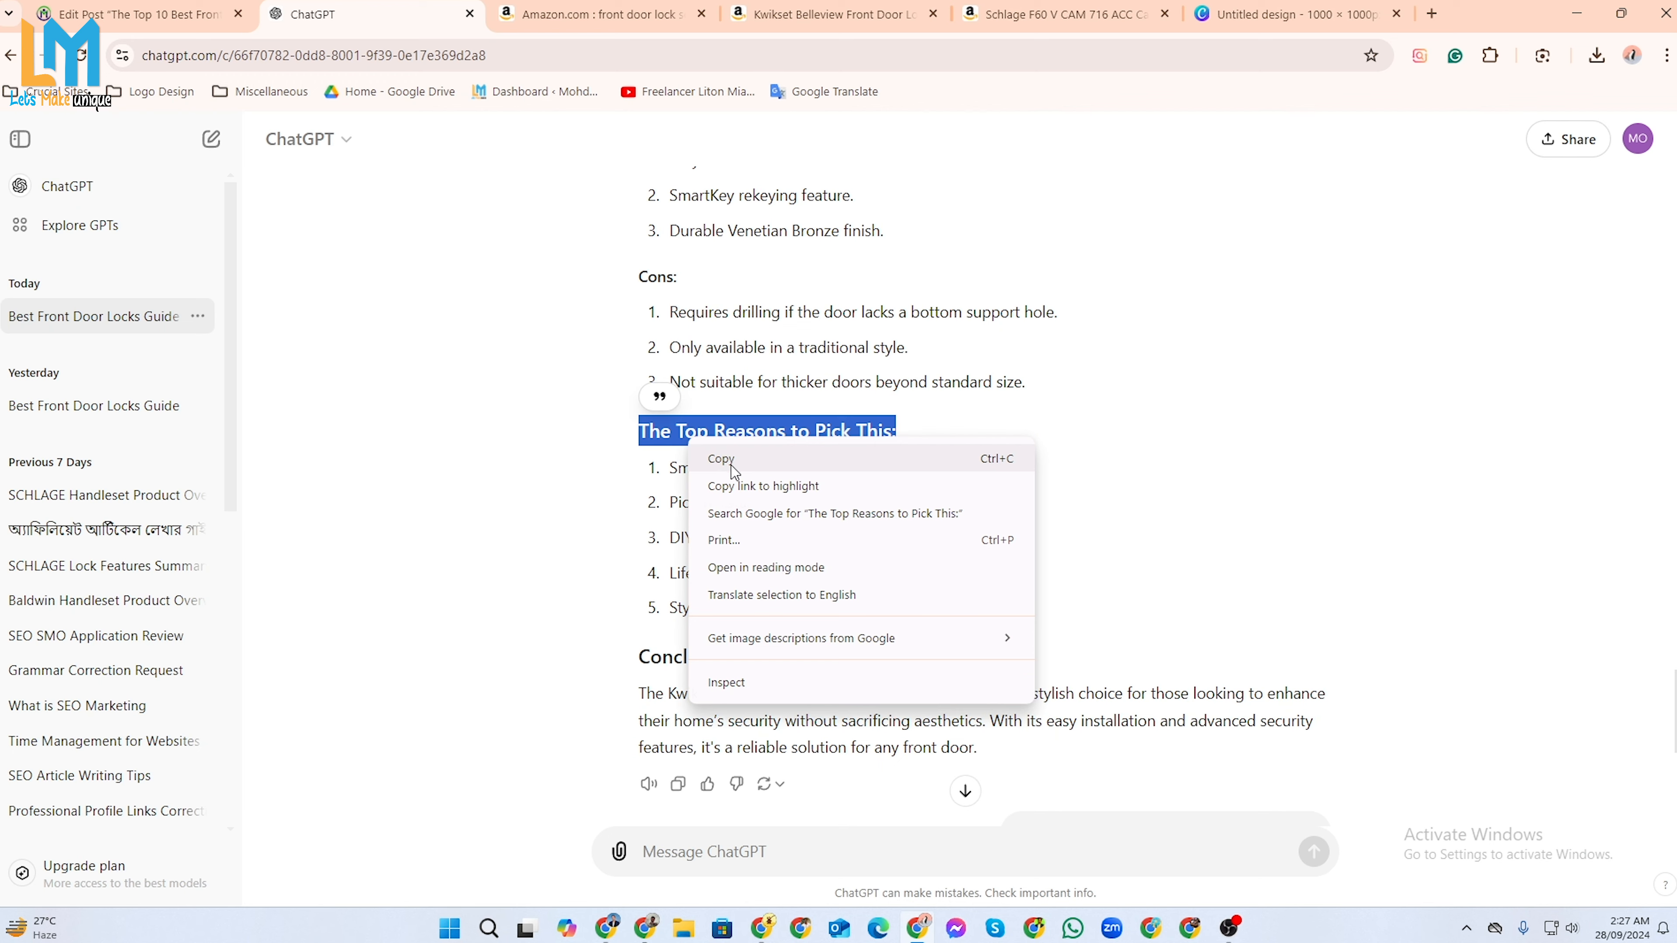
click(714, 459)
key(ctrl+Page_Up)
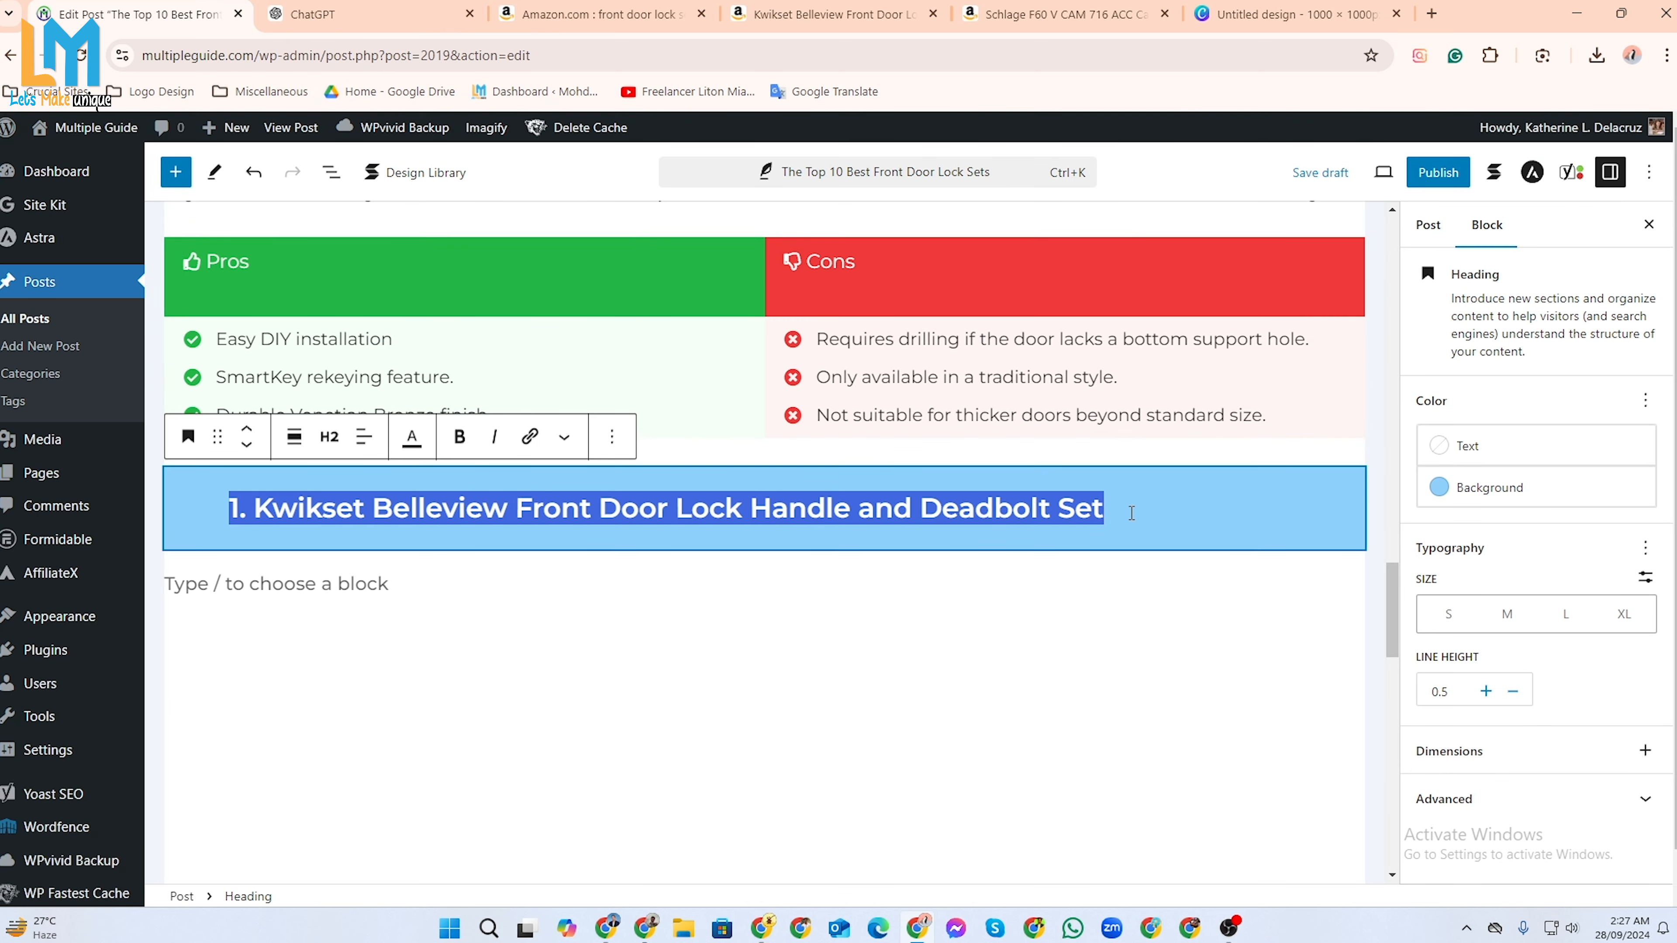
key(ctrl+v)
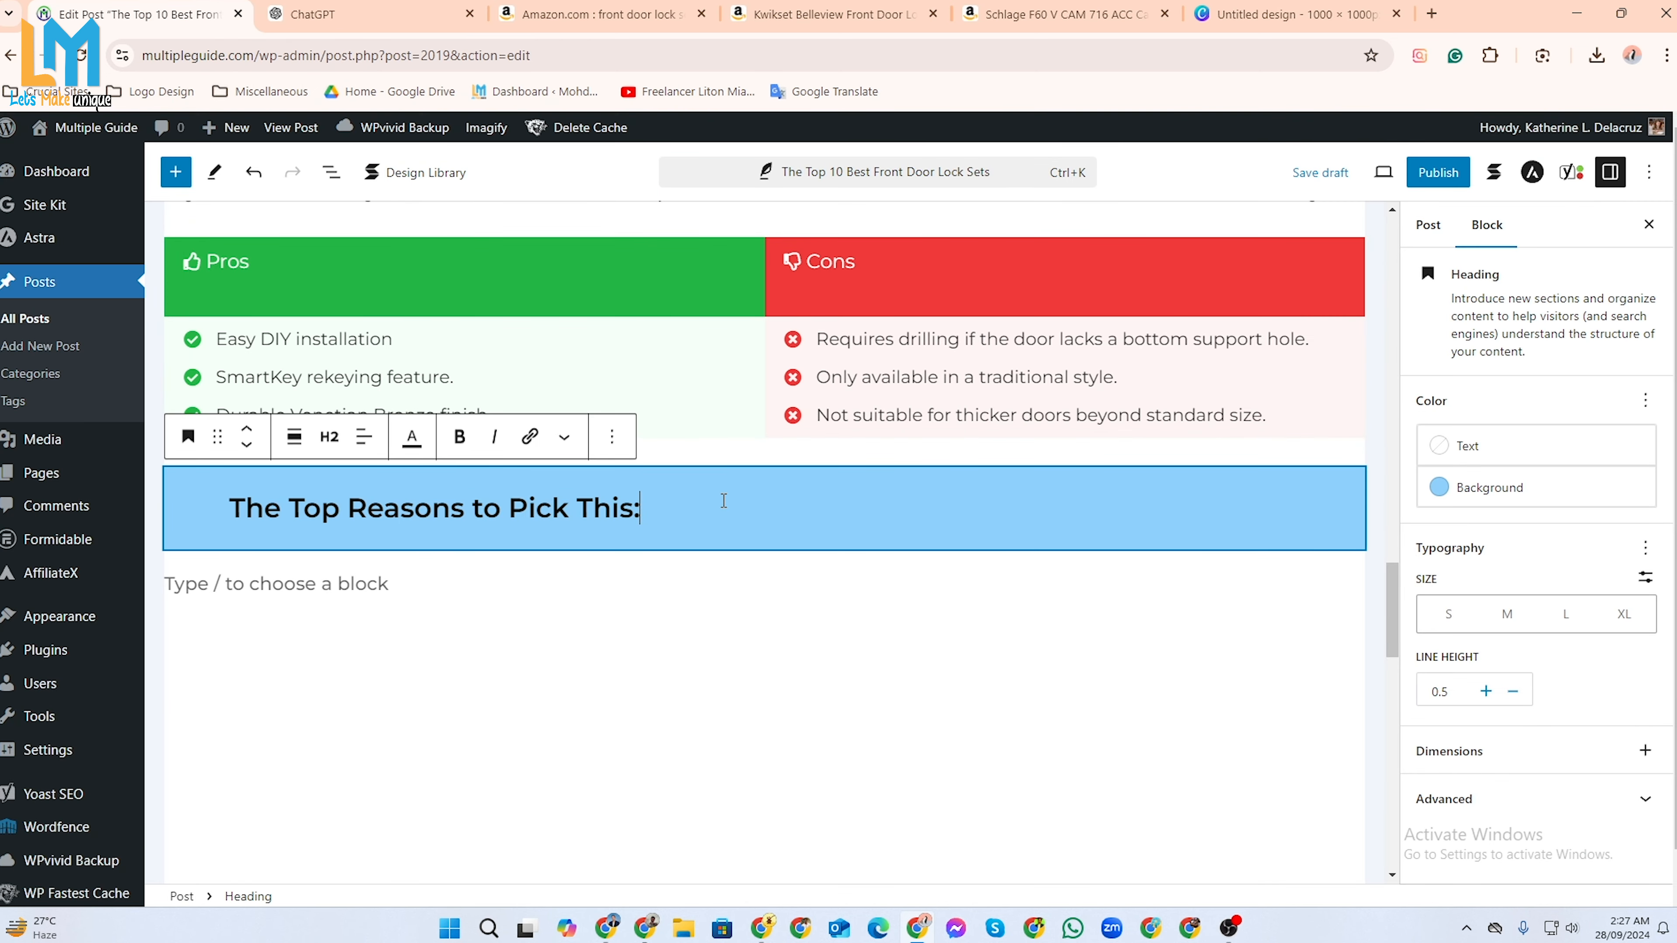
Center the "The Top Reasons to Pick This:" heading text and set its size to Medium.
click(365, 439)
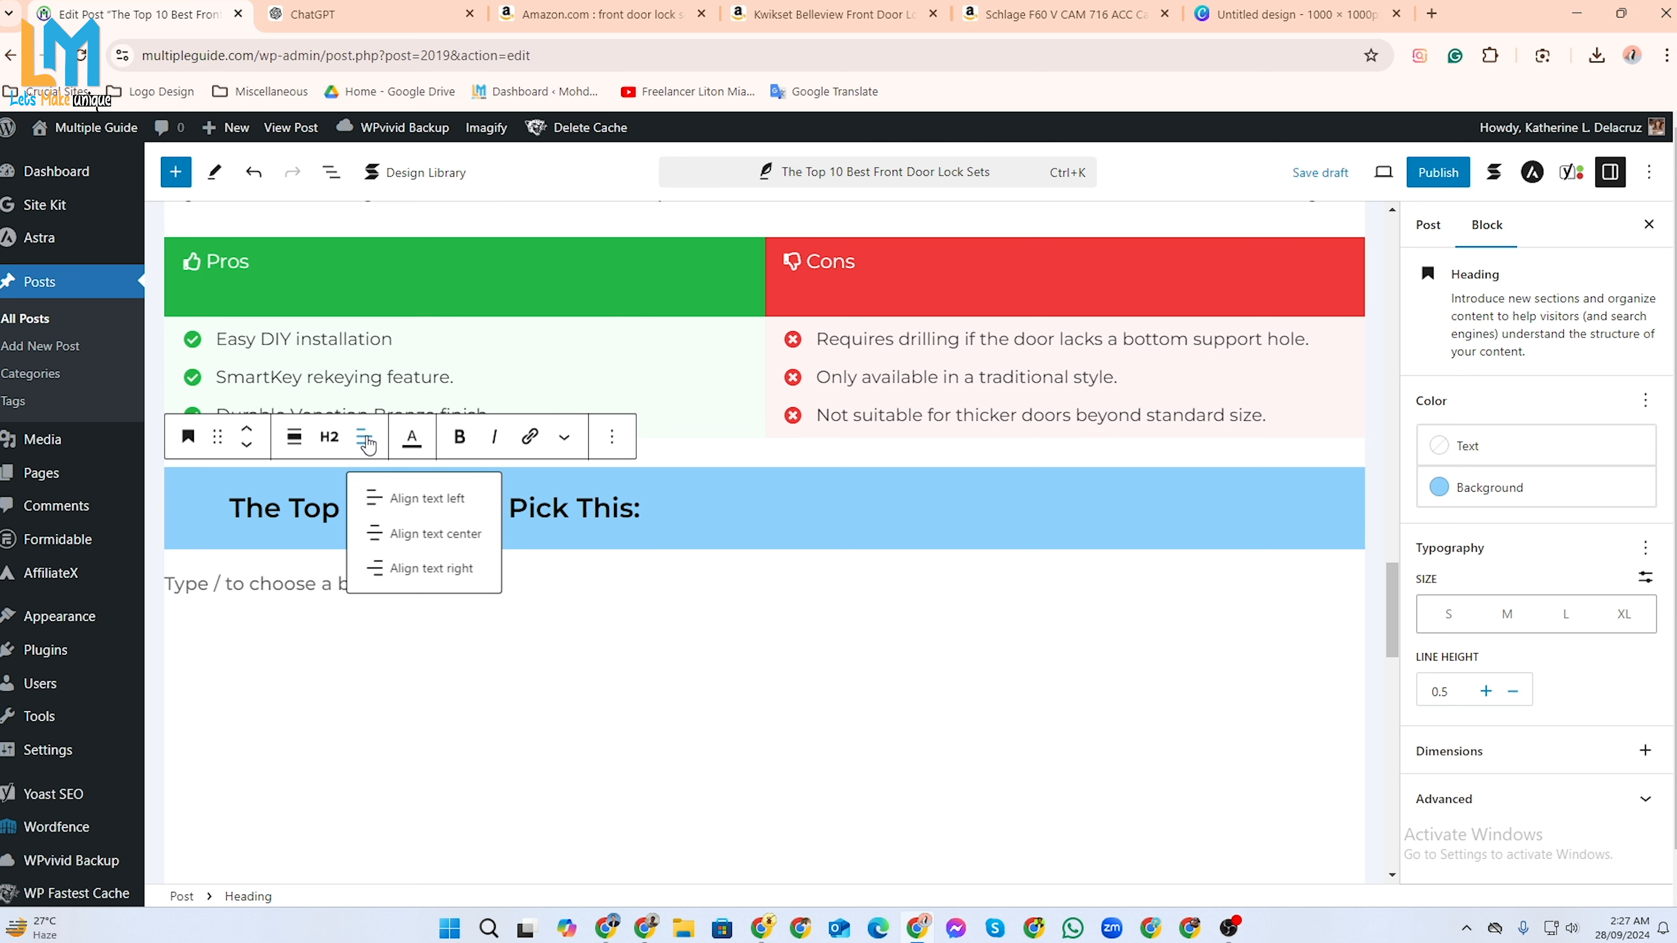
click(388, 534)
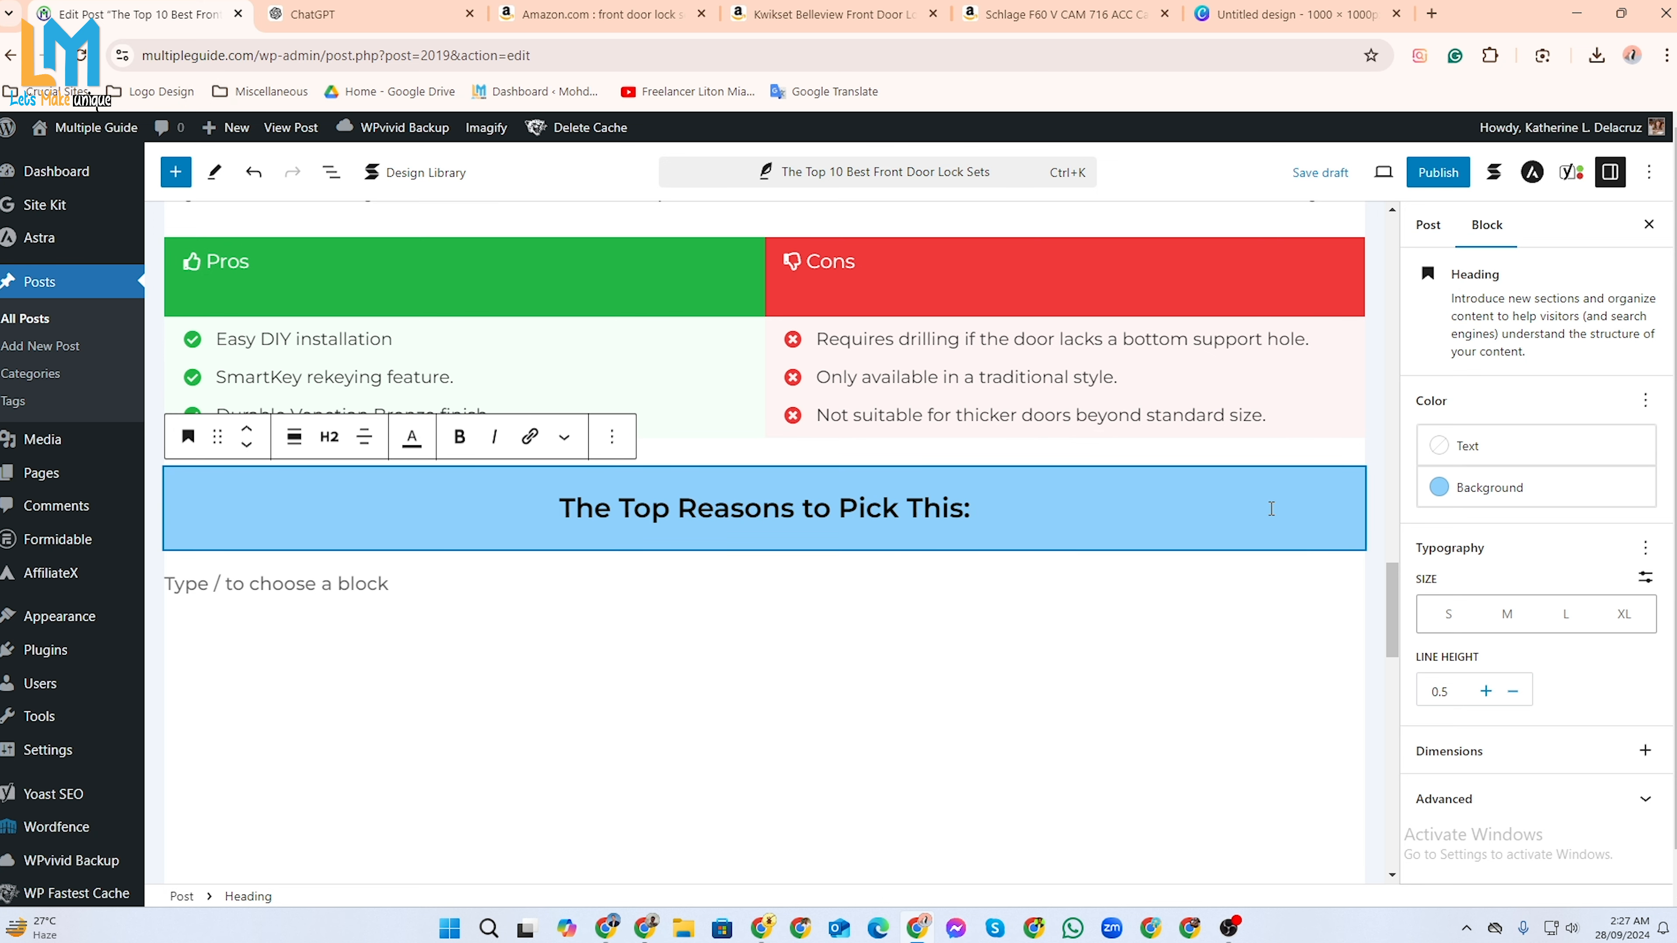
click(1251, 644)
drag(984, 509, 542, 502)
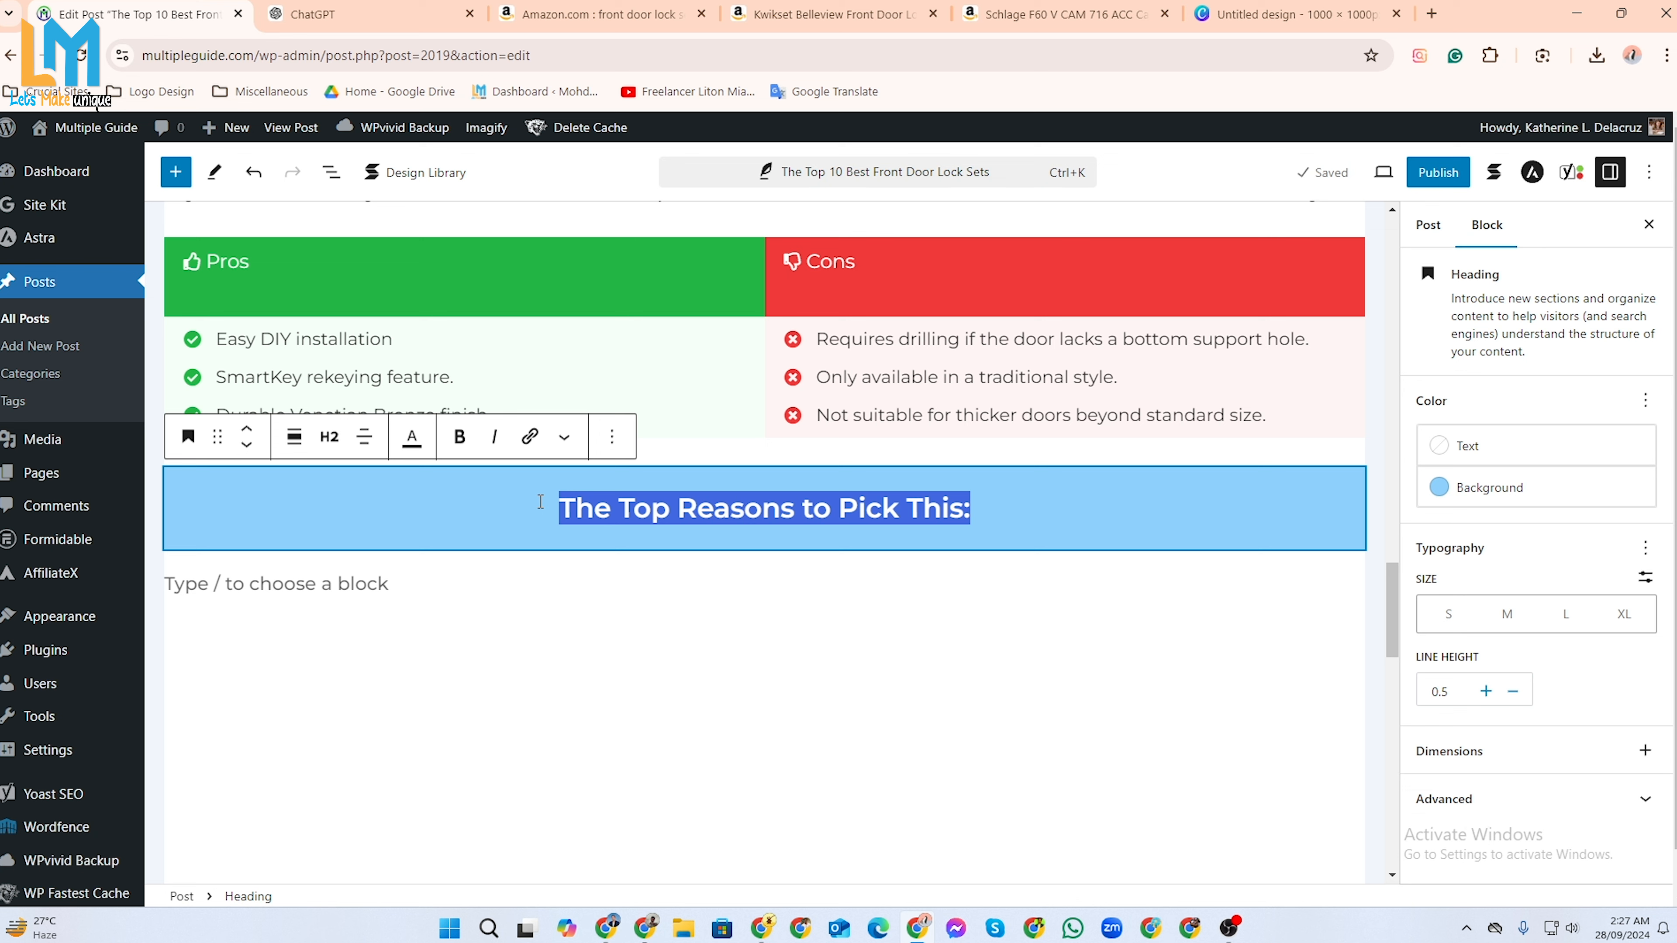
click(1449, 614)
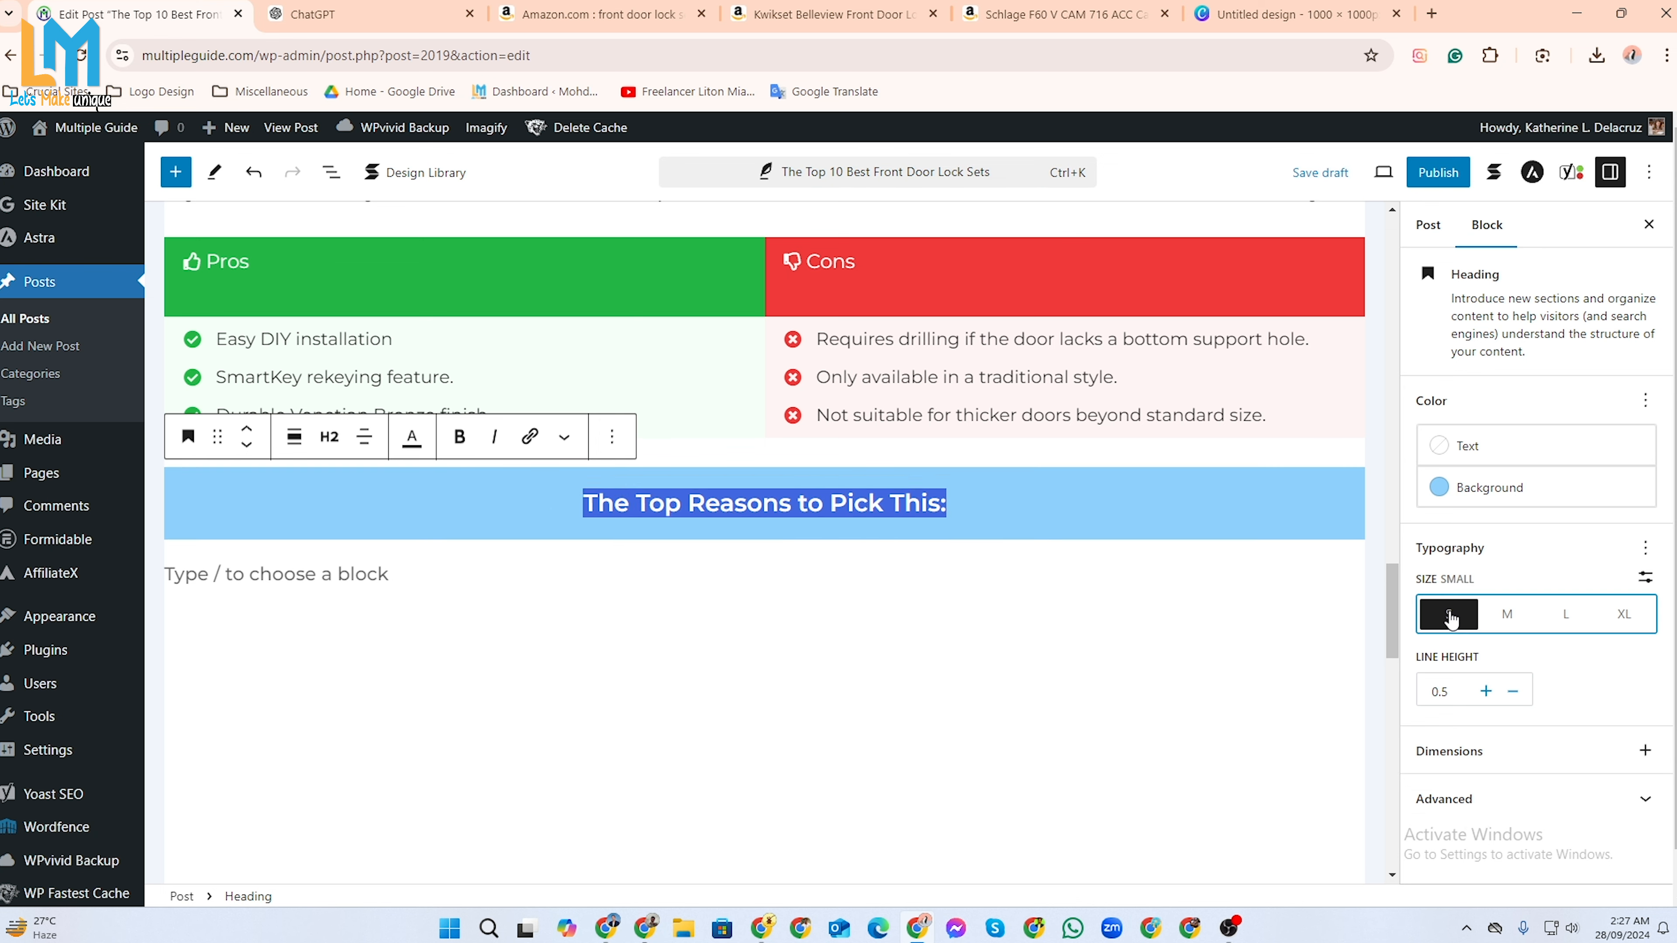
click(1512, 615)
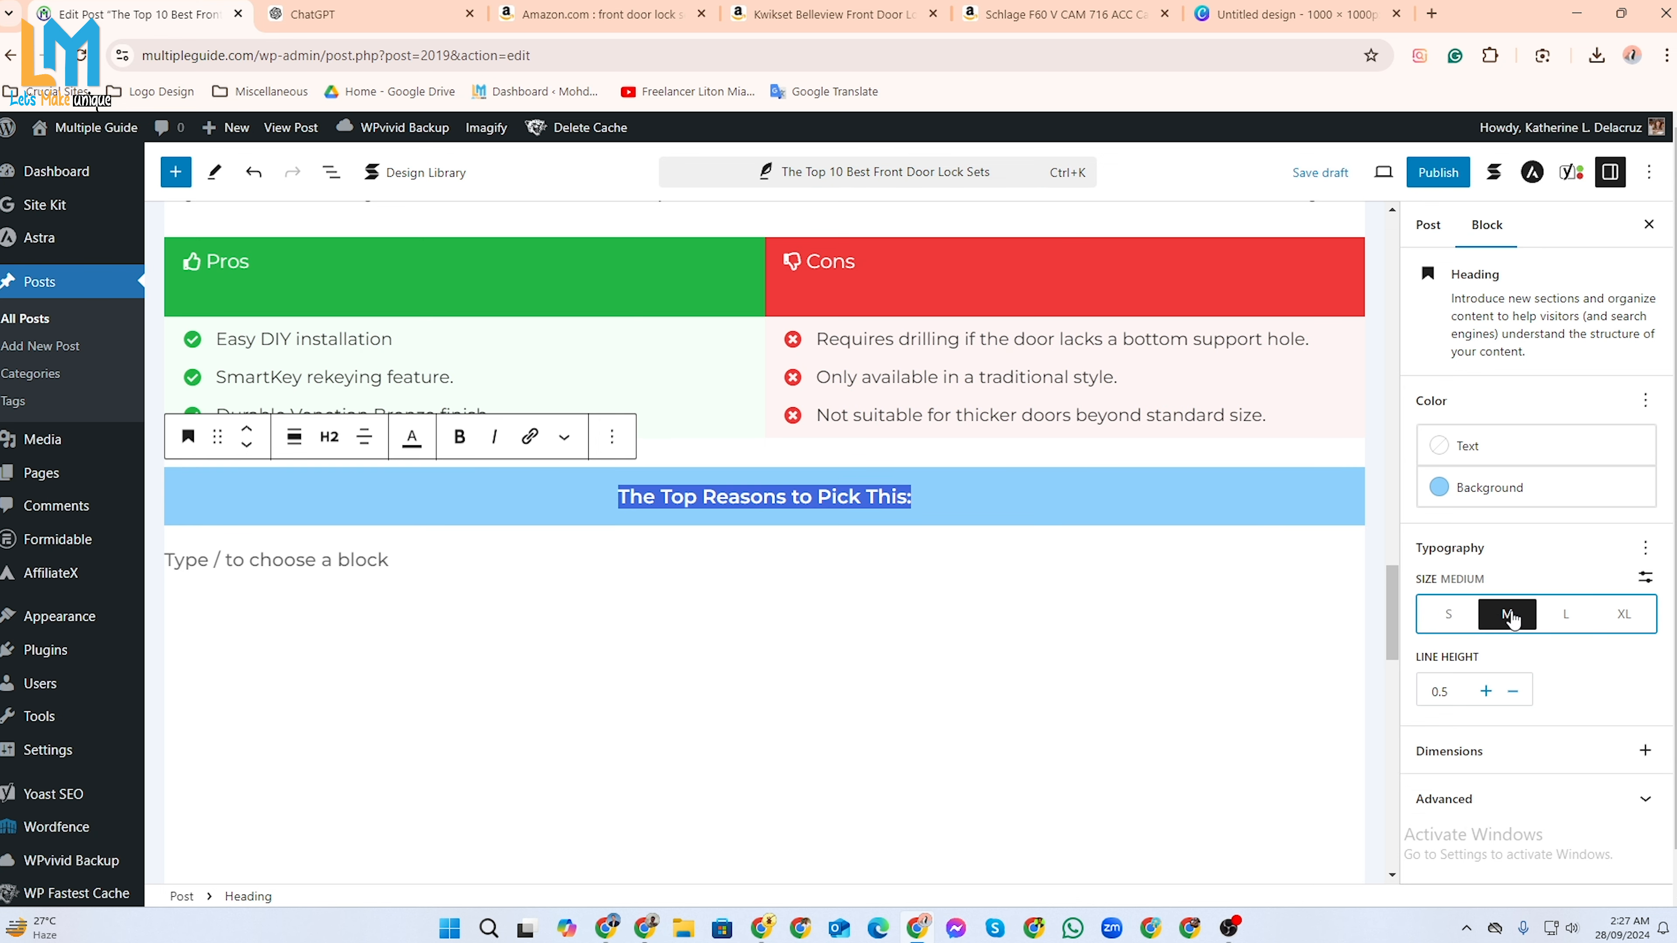
click(976, 613)
click(991, 488)
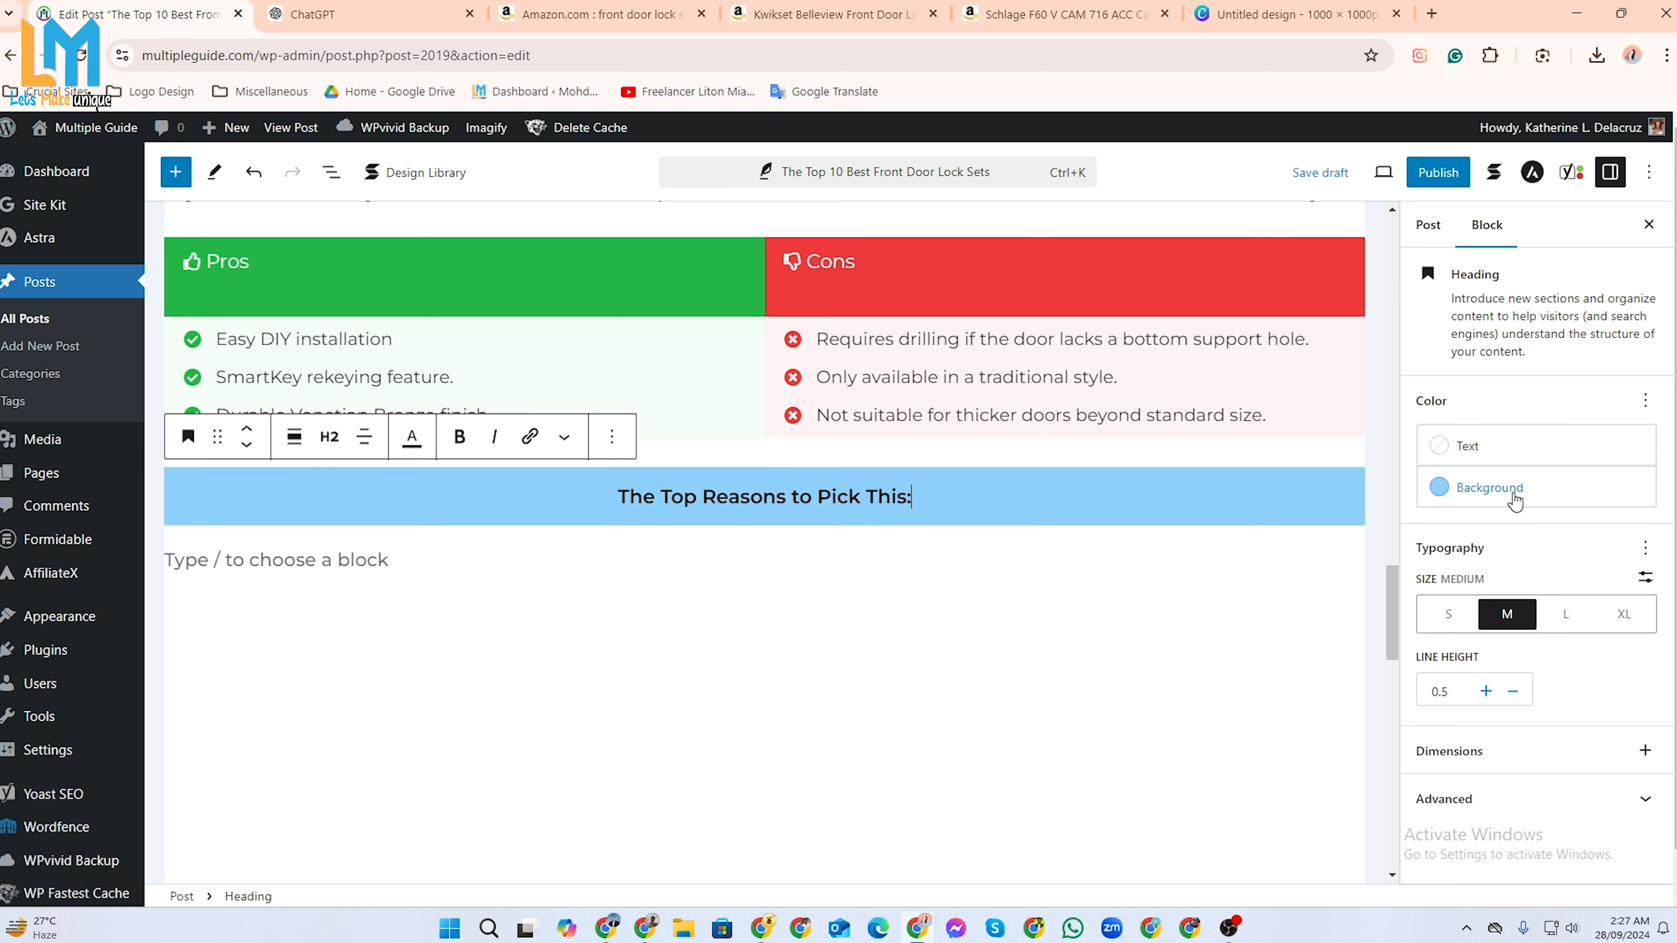
Set the heading's line height to 0, and bring the five top reasons selected in ChatGPT back to the post.
click(1646, 550)
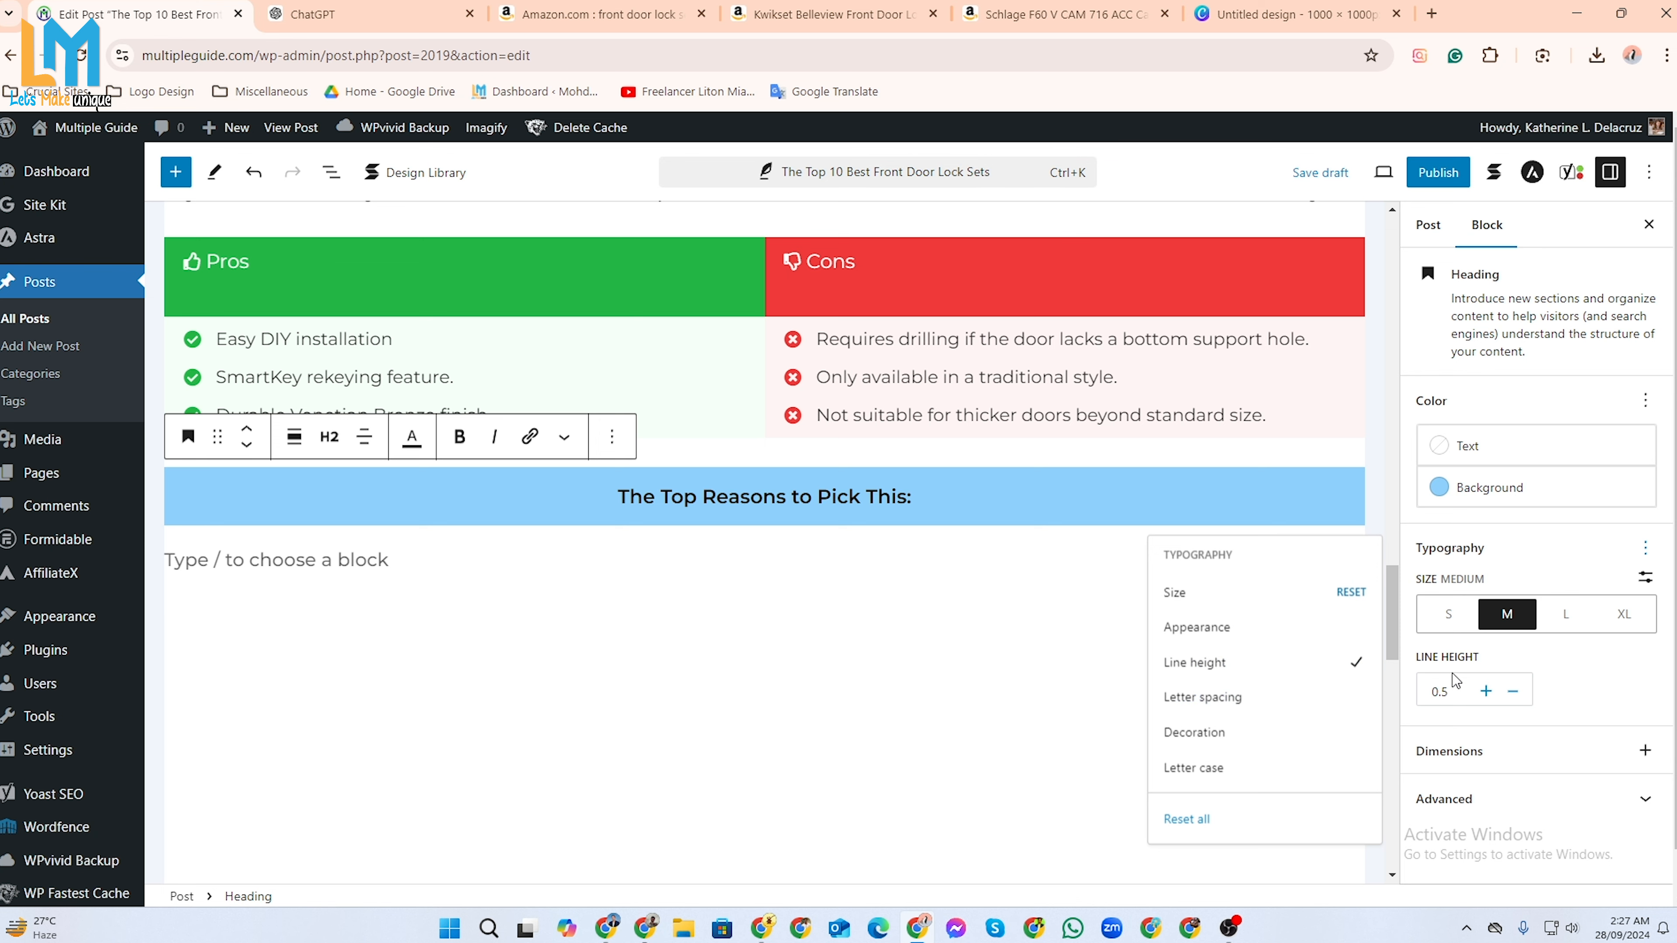
click(1513, 691)
click(1513, 692)
click(1514, 691)
click(1513, 691)
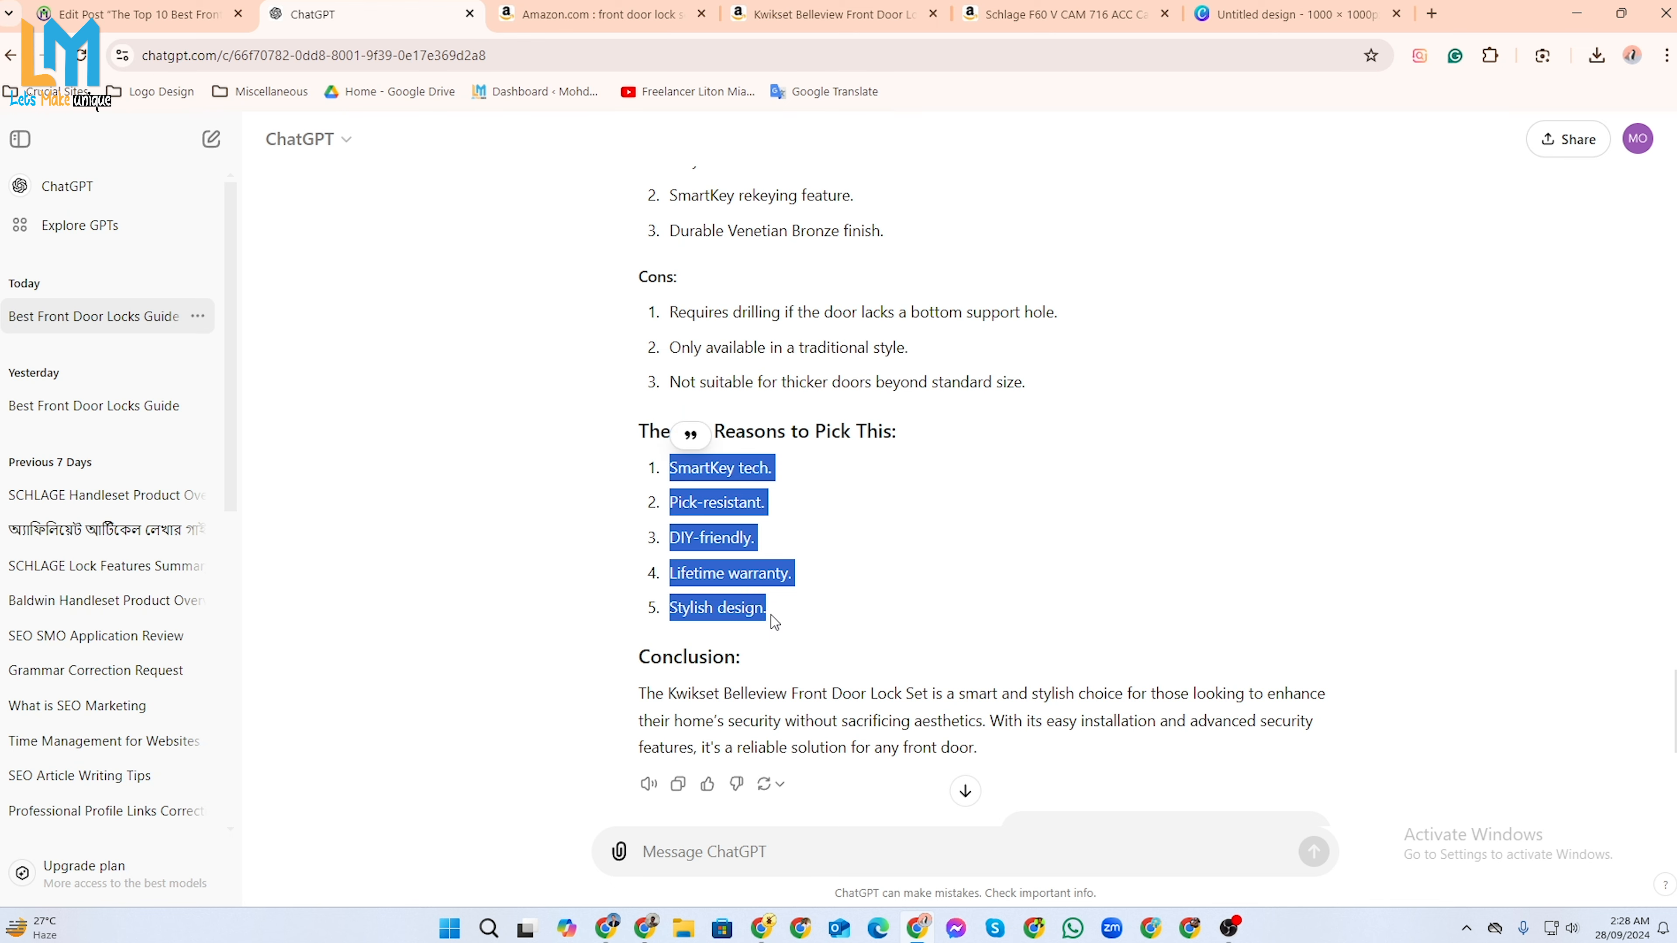
click(165, 16)
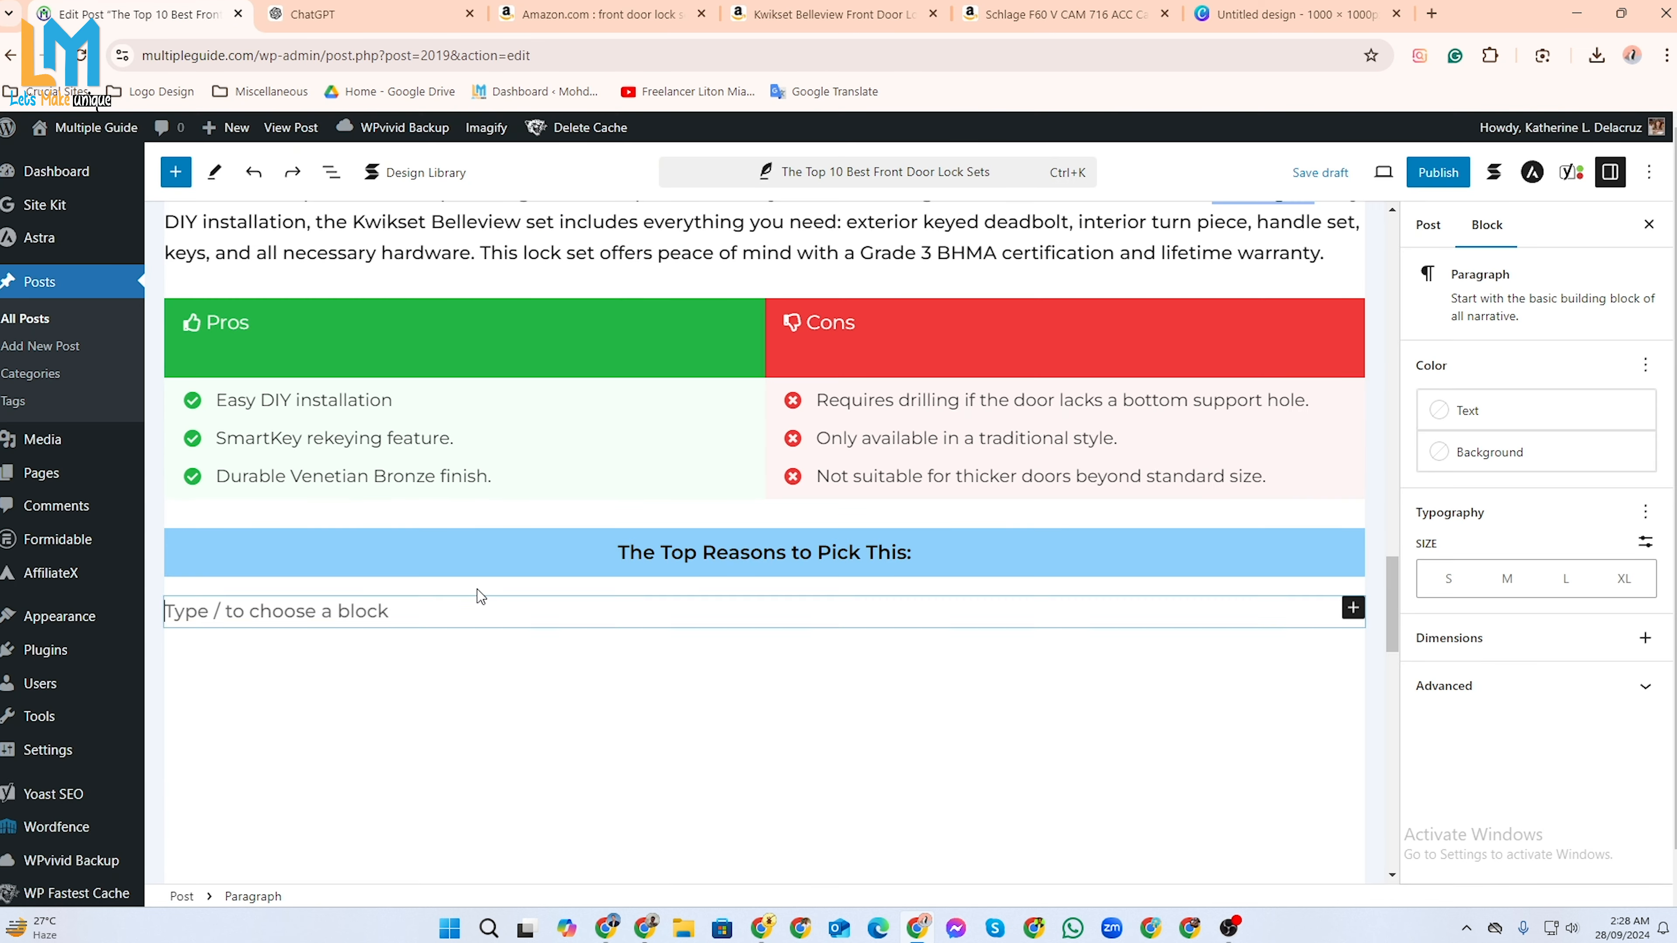
click(1352, 608)
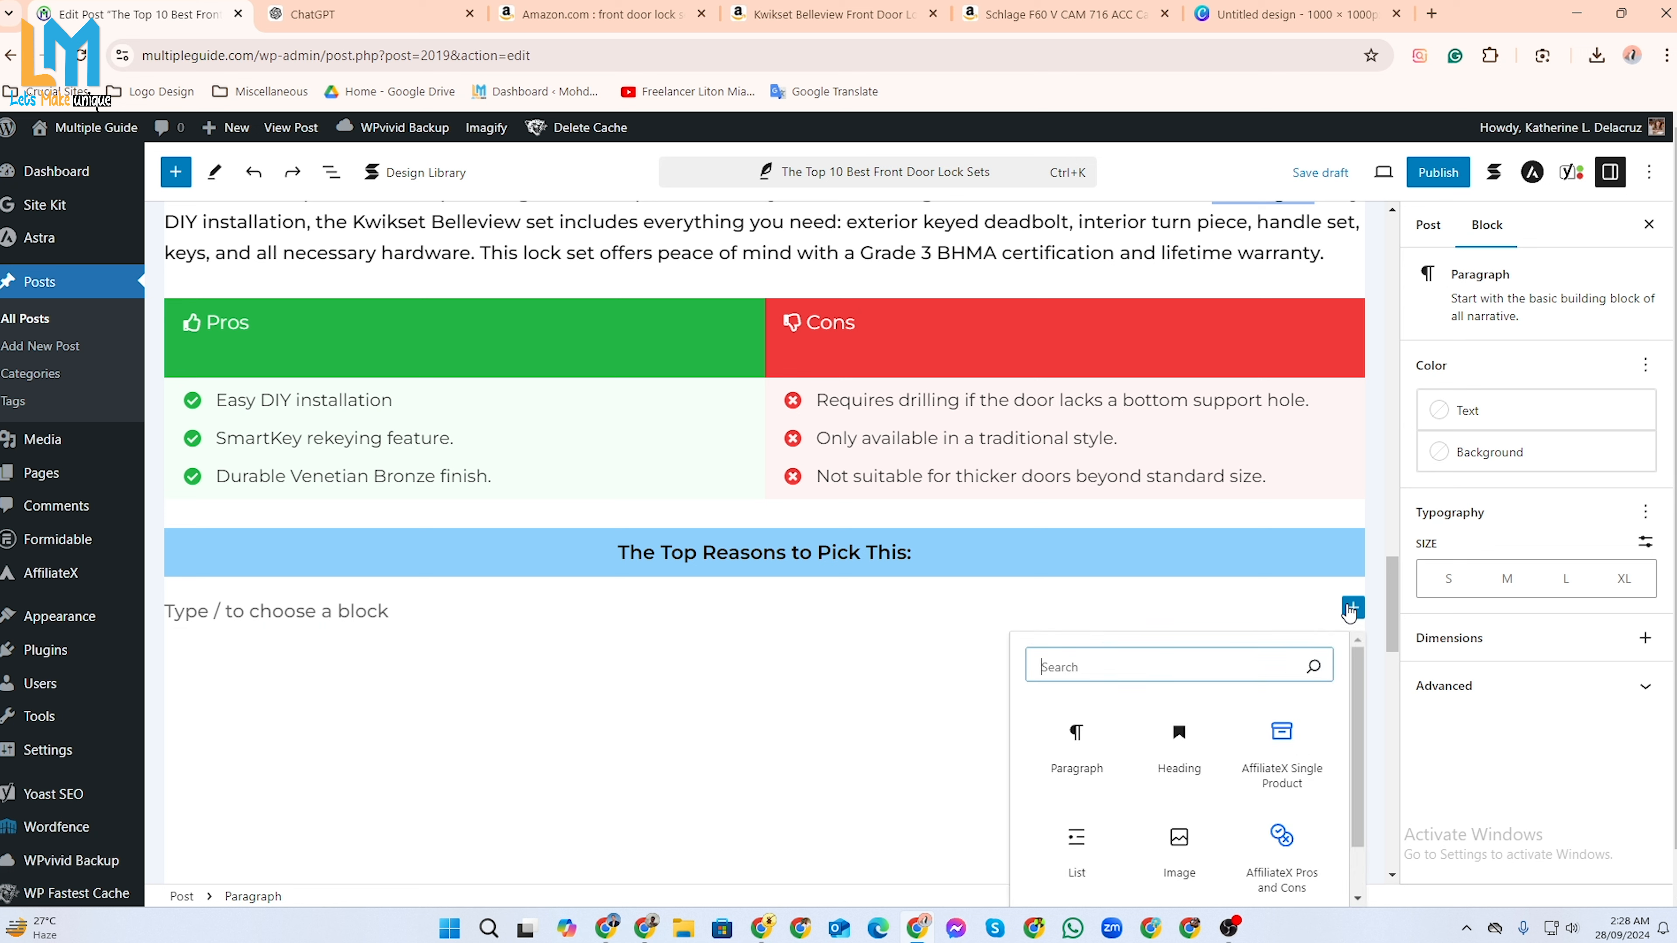
click(1078, 855)
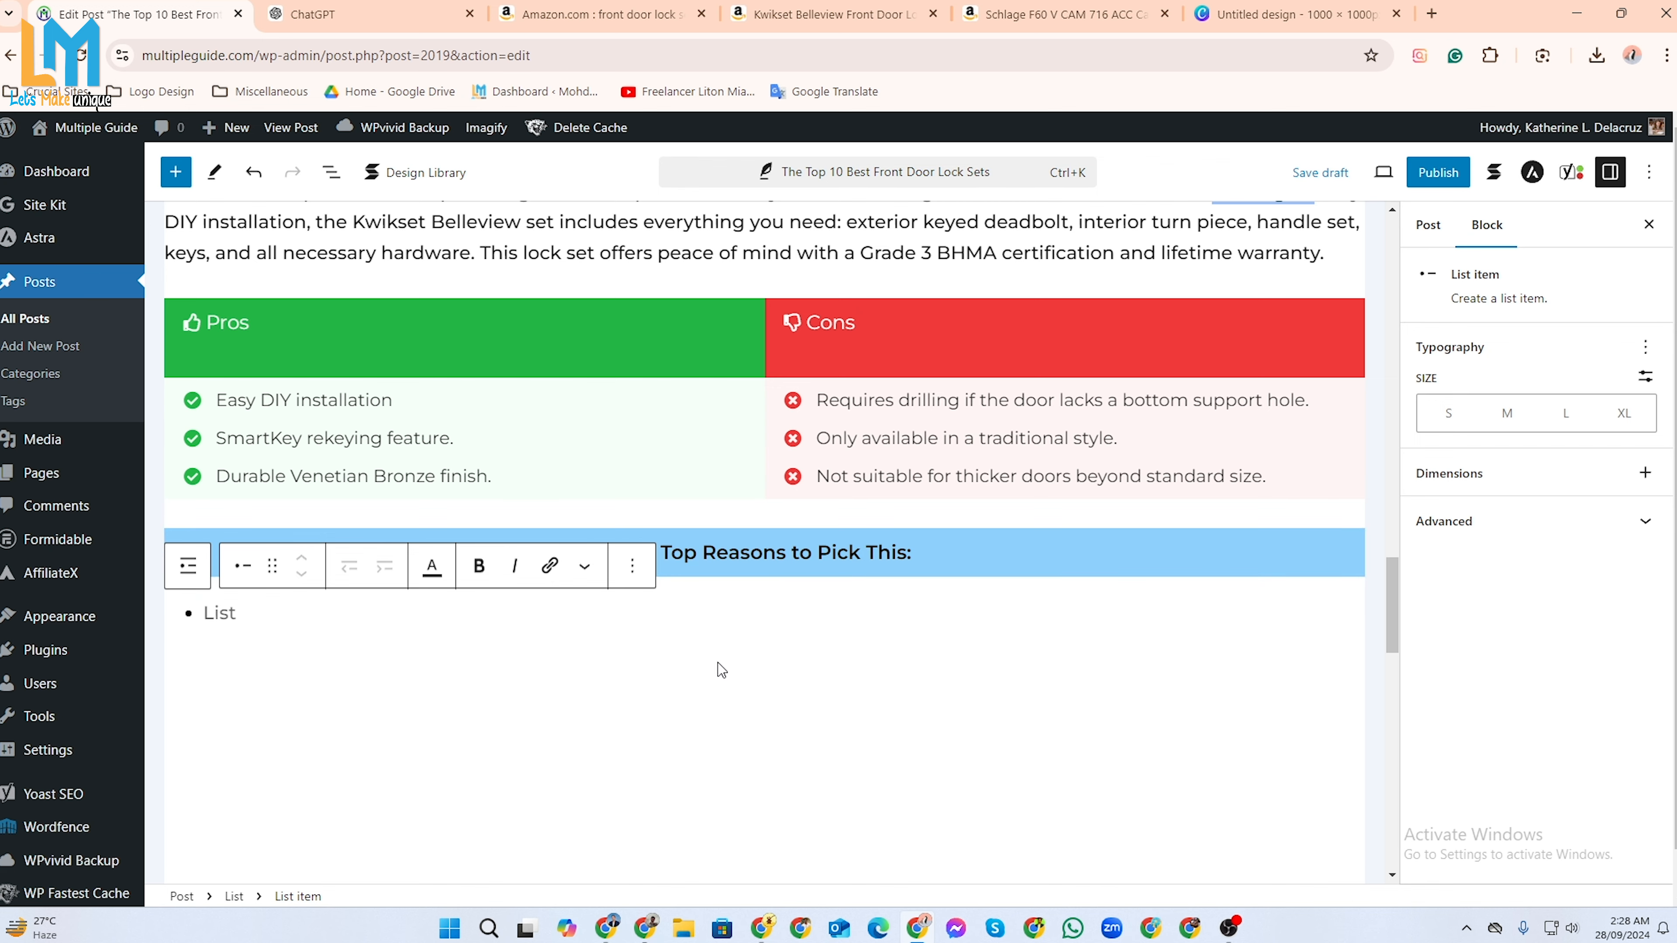
key(ctrl+z)
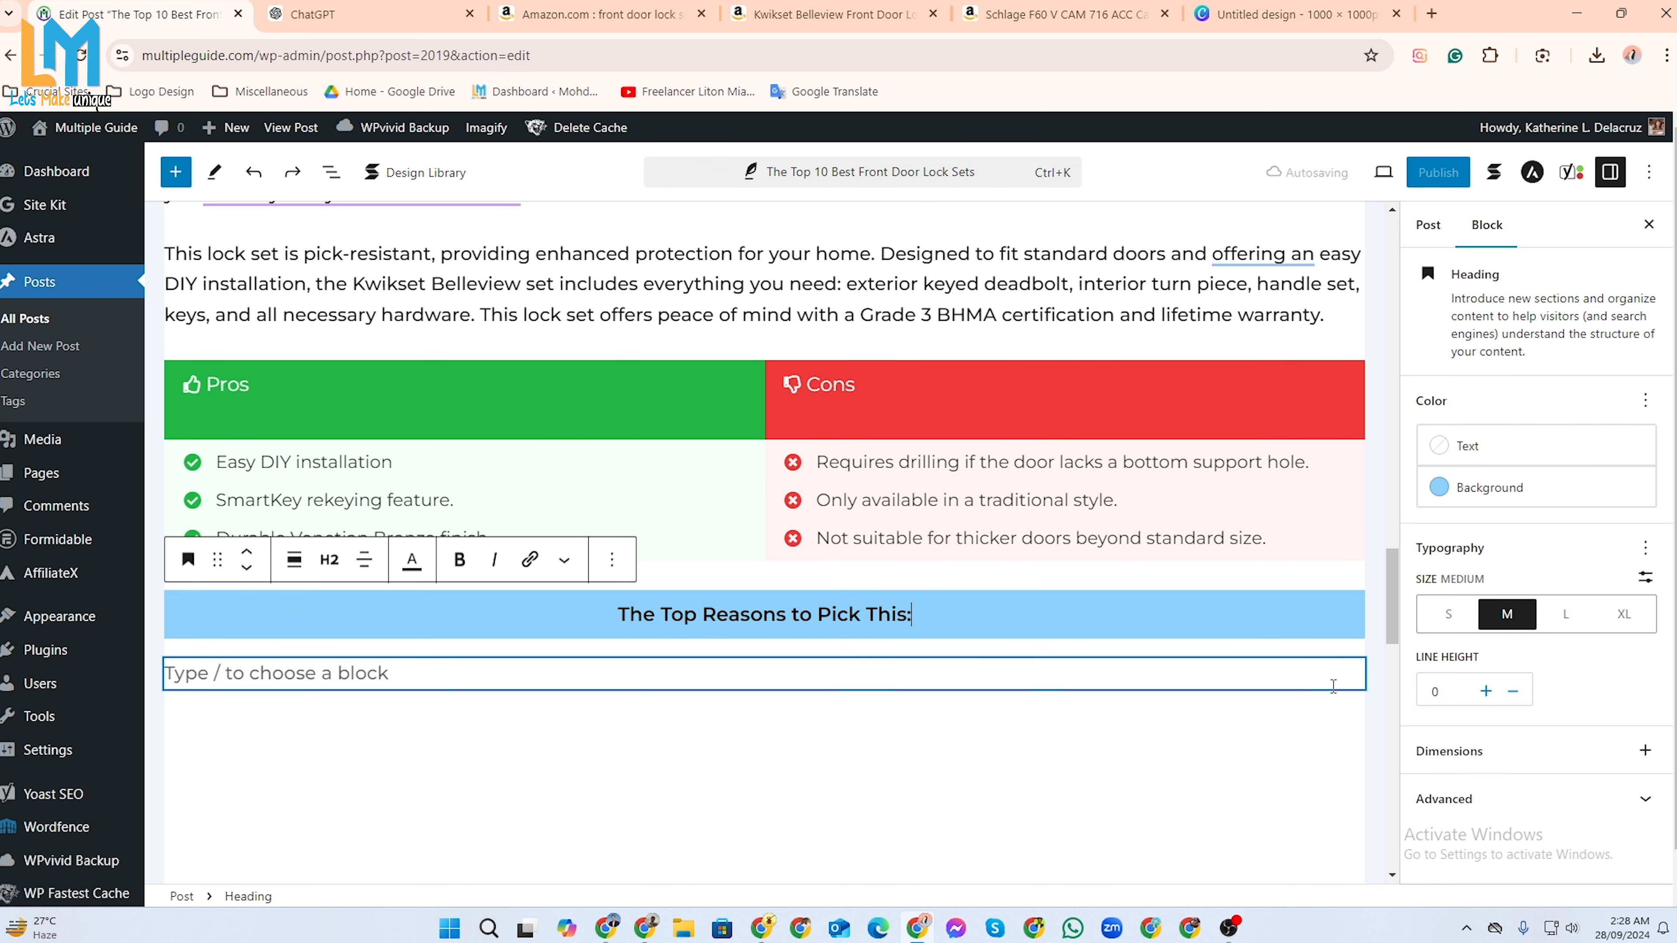
Insert a List block below "The Top Reasons to Pick This:" heading and paste the reasons copied from ChatGPT into it.
click(1352, 670)
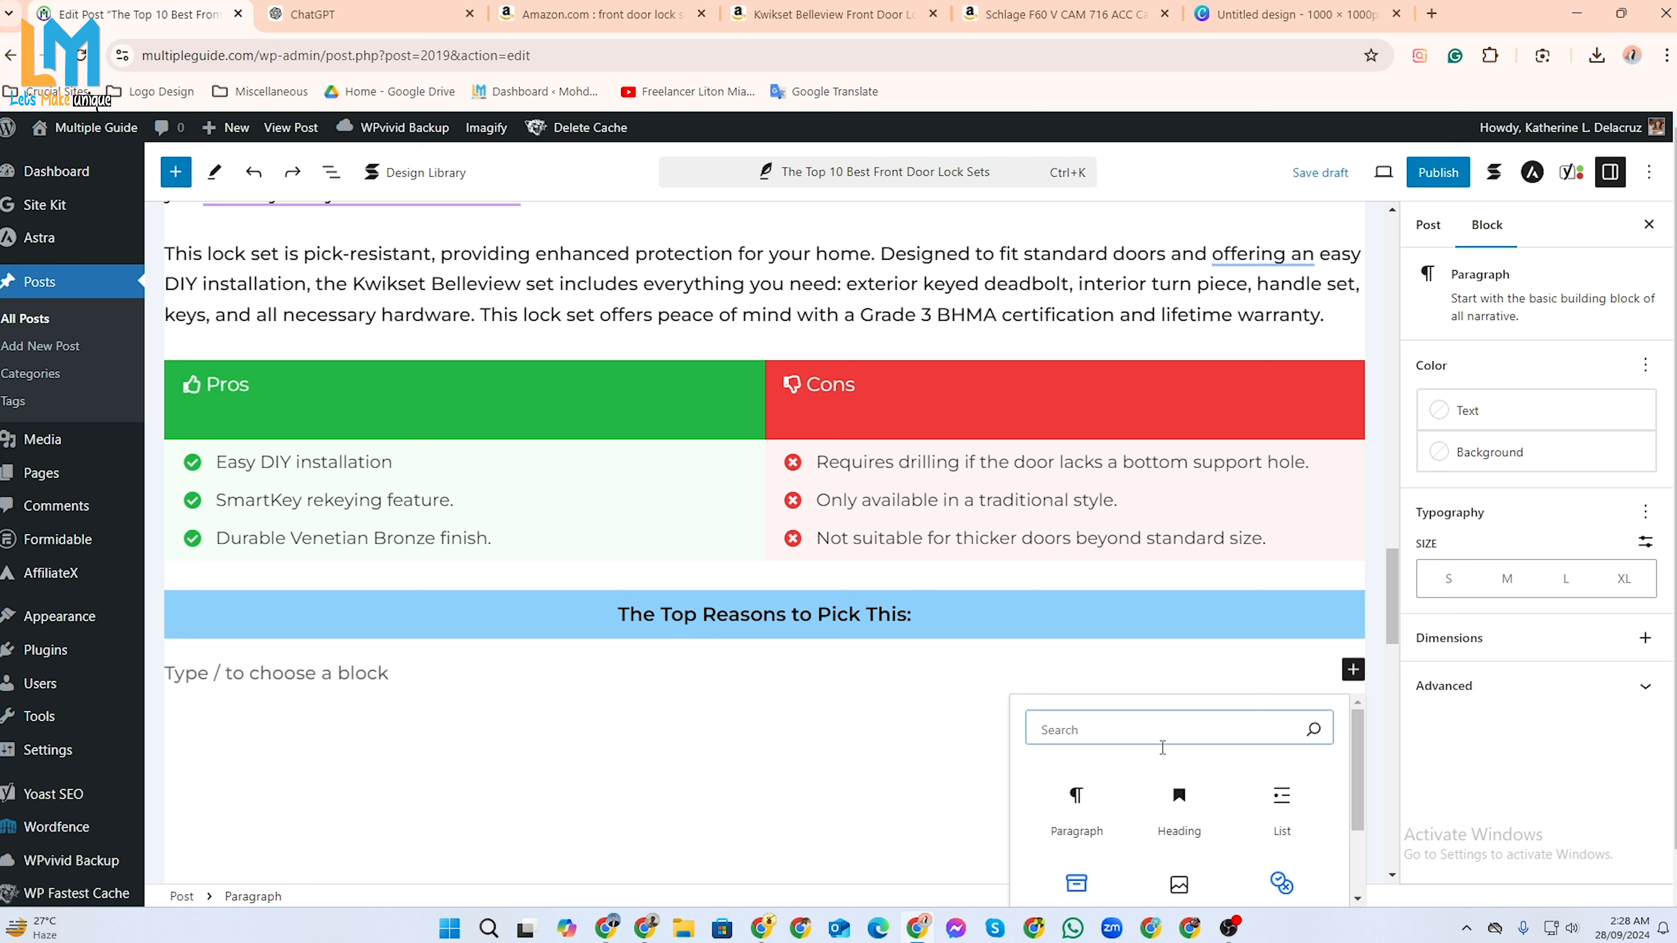
text(list)
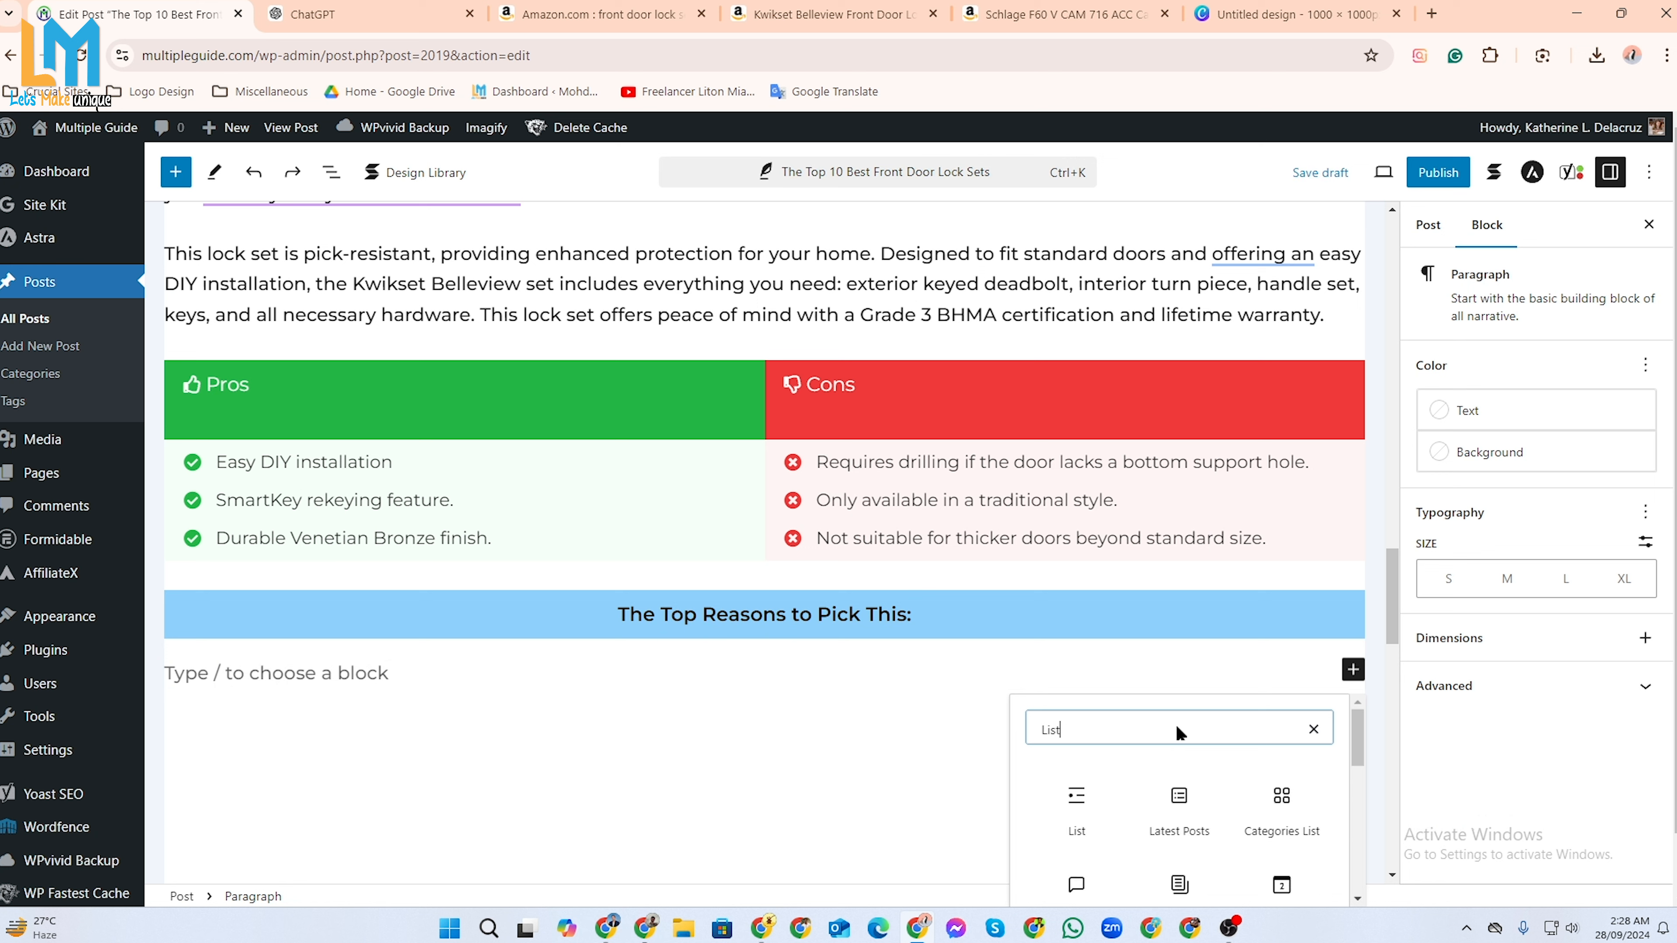
scroll(1180, 726, down, 2)
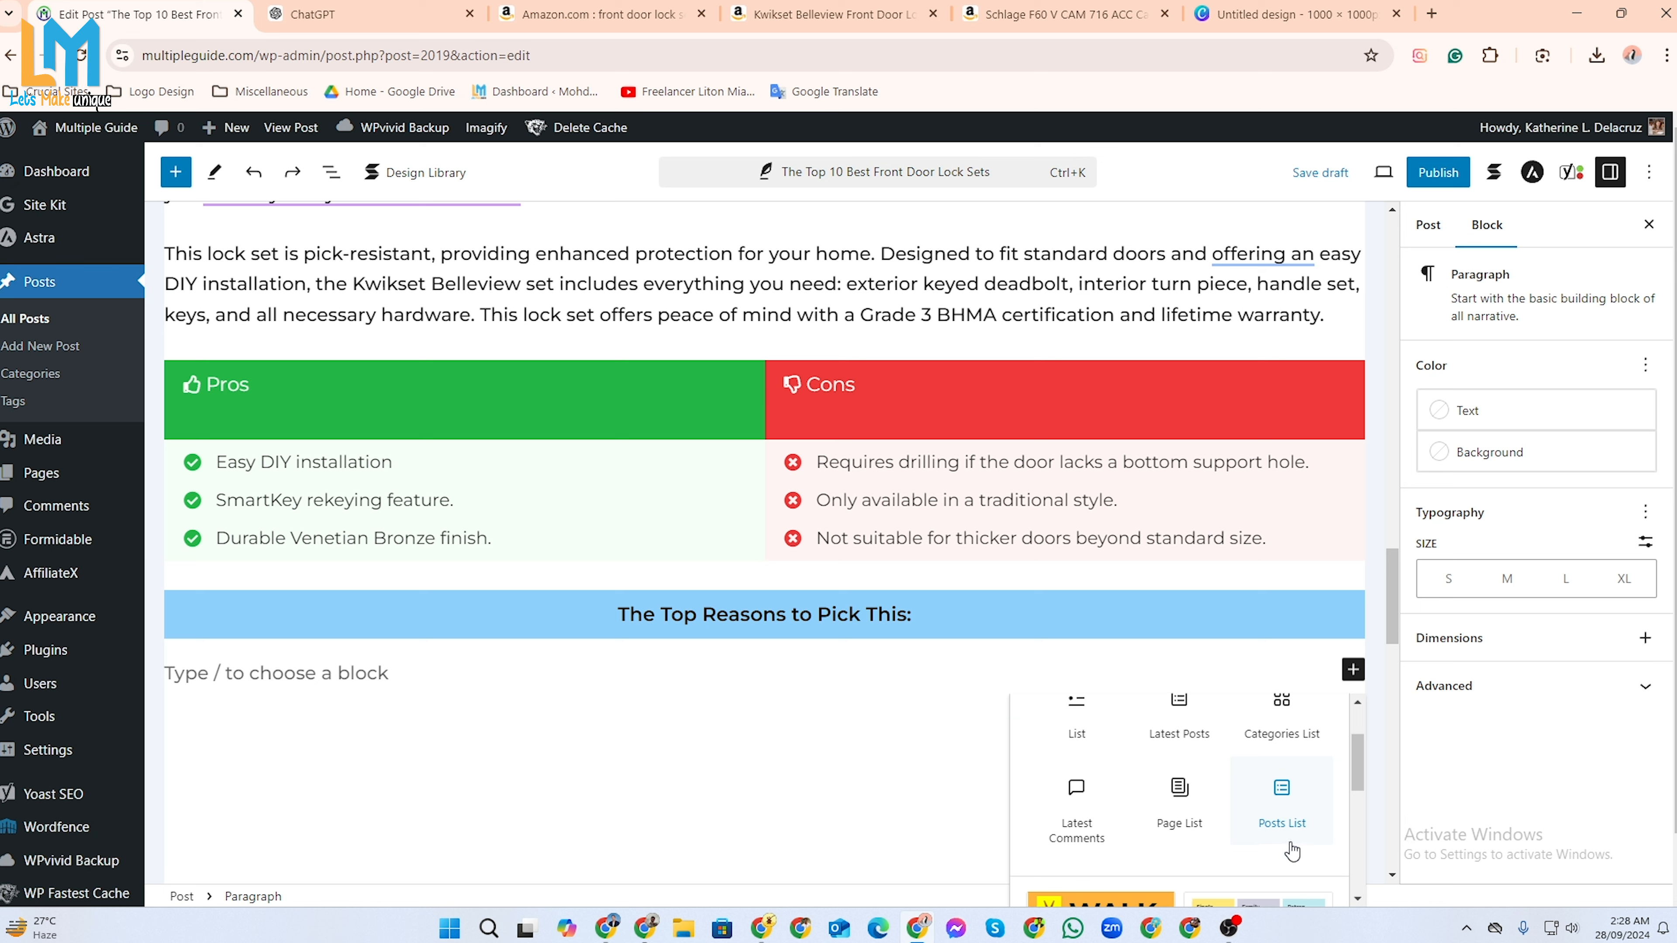
scroll(1292, 852, up, 2)
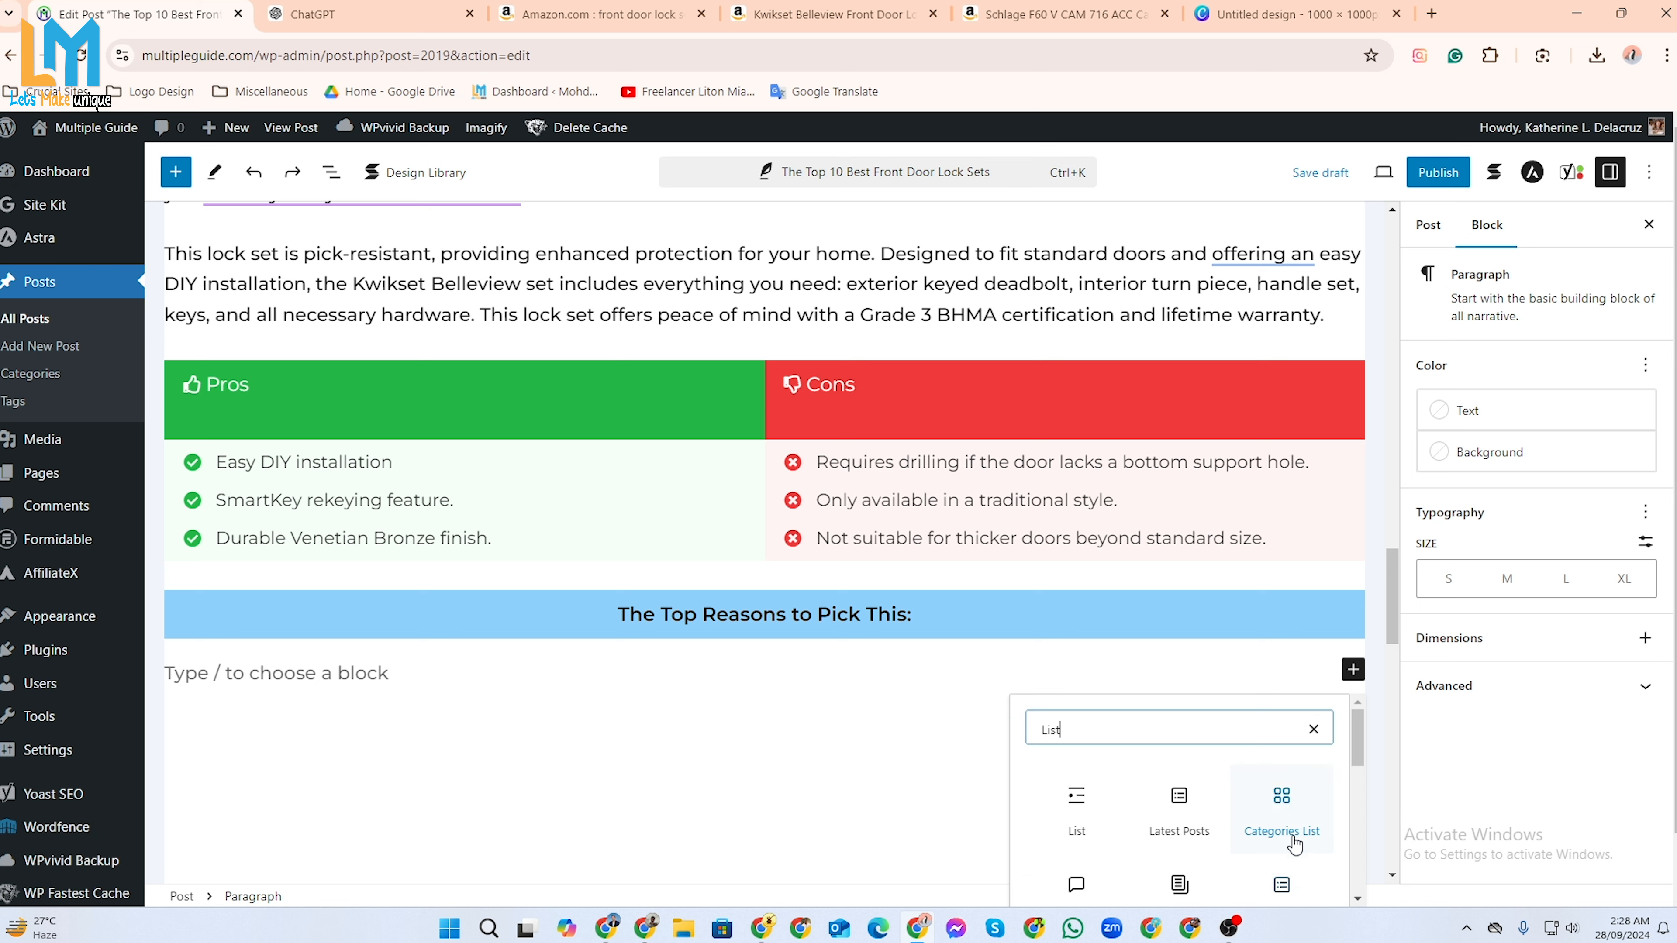
click(1073, 812)
key(ctrl+v)
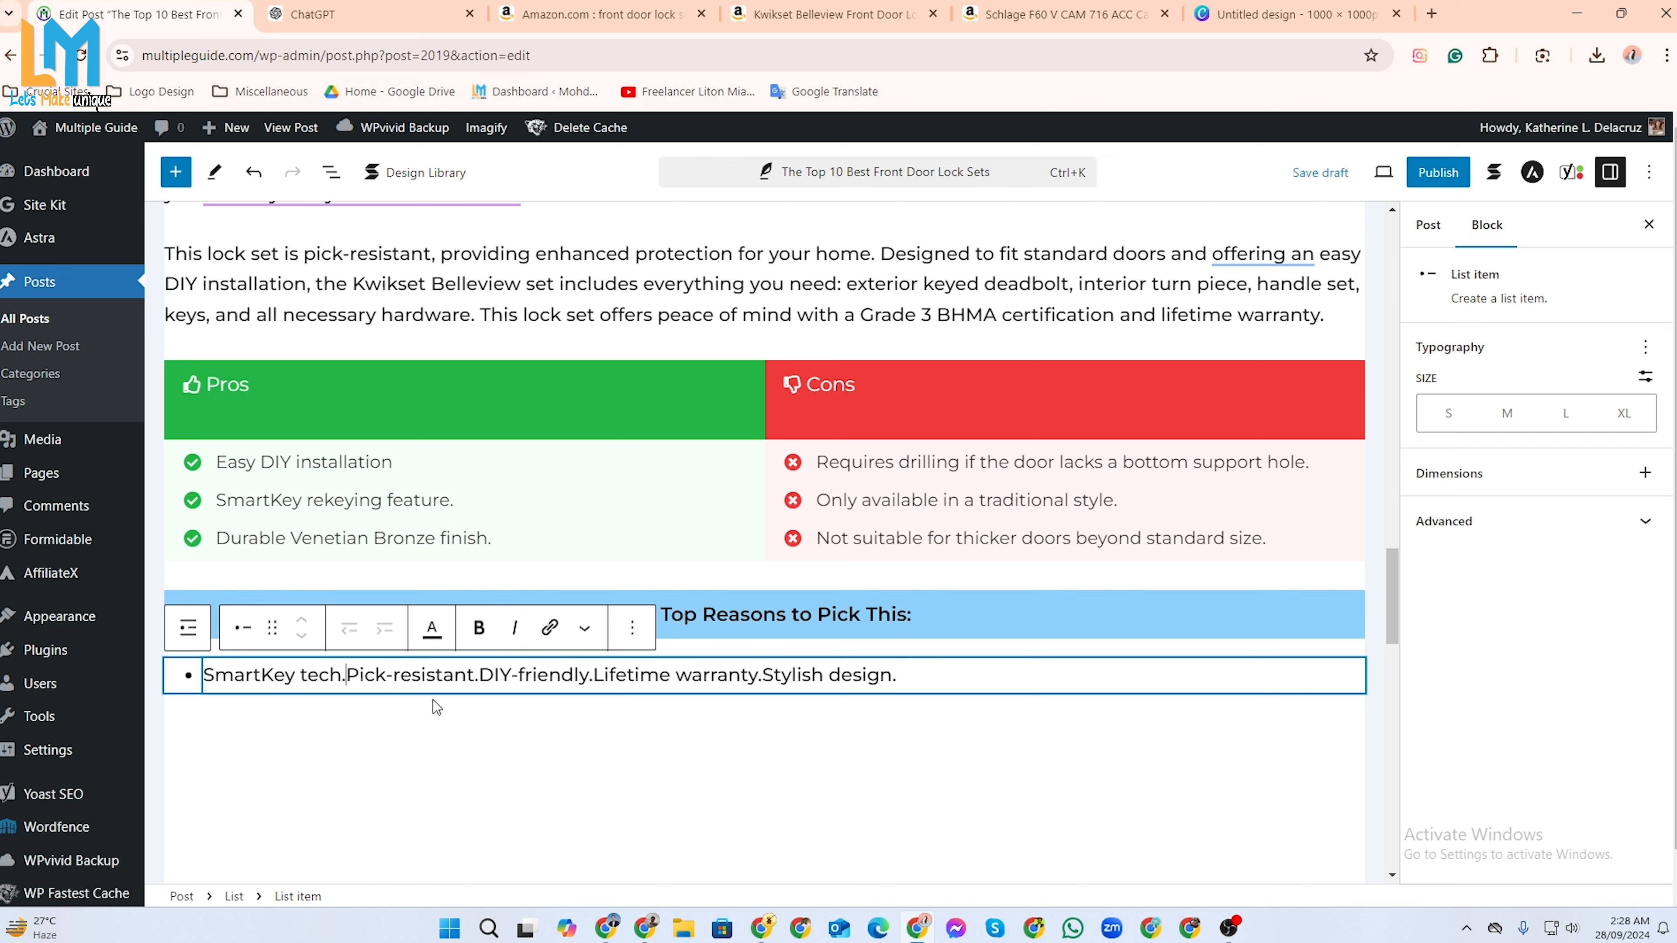
Split the pasted text into five bullets: SmartKey tech., Pick-resistant., DIY-friendly., Lifetime warranty. and Stylish design.
key(Return)
key(Right)
key(Right)
key(Right)
key(Right)
key(Right)
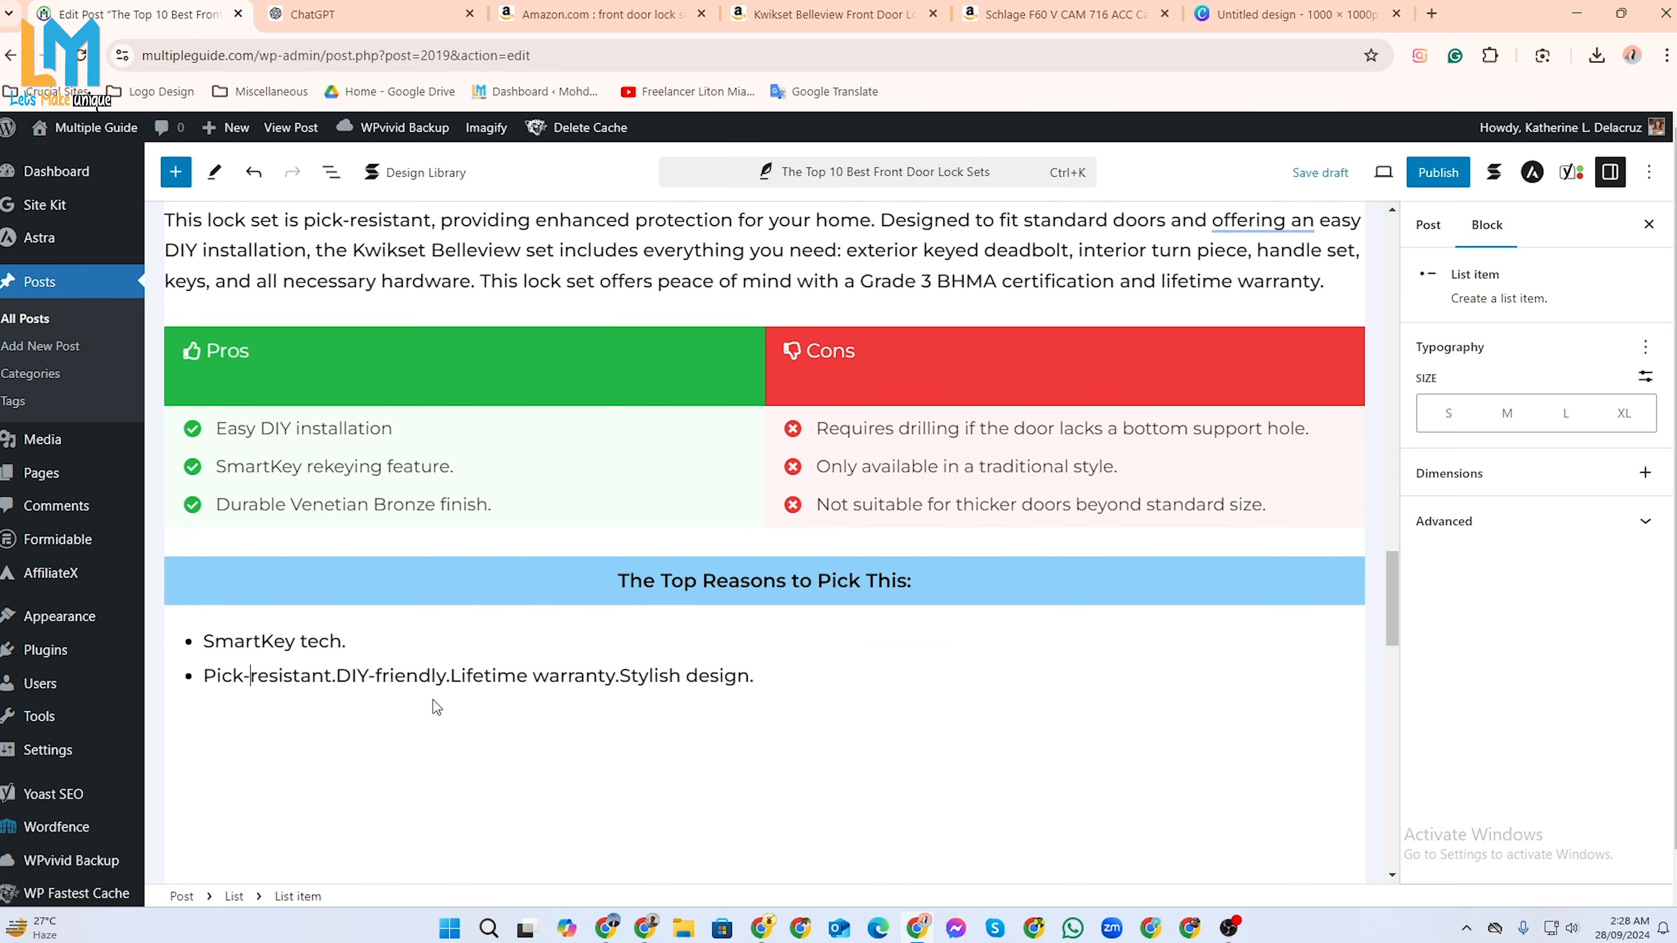
key(Right)
key(Return)
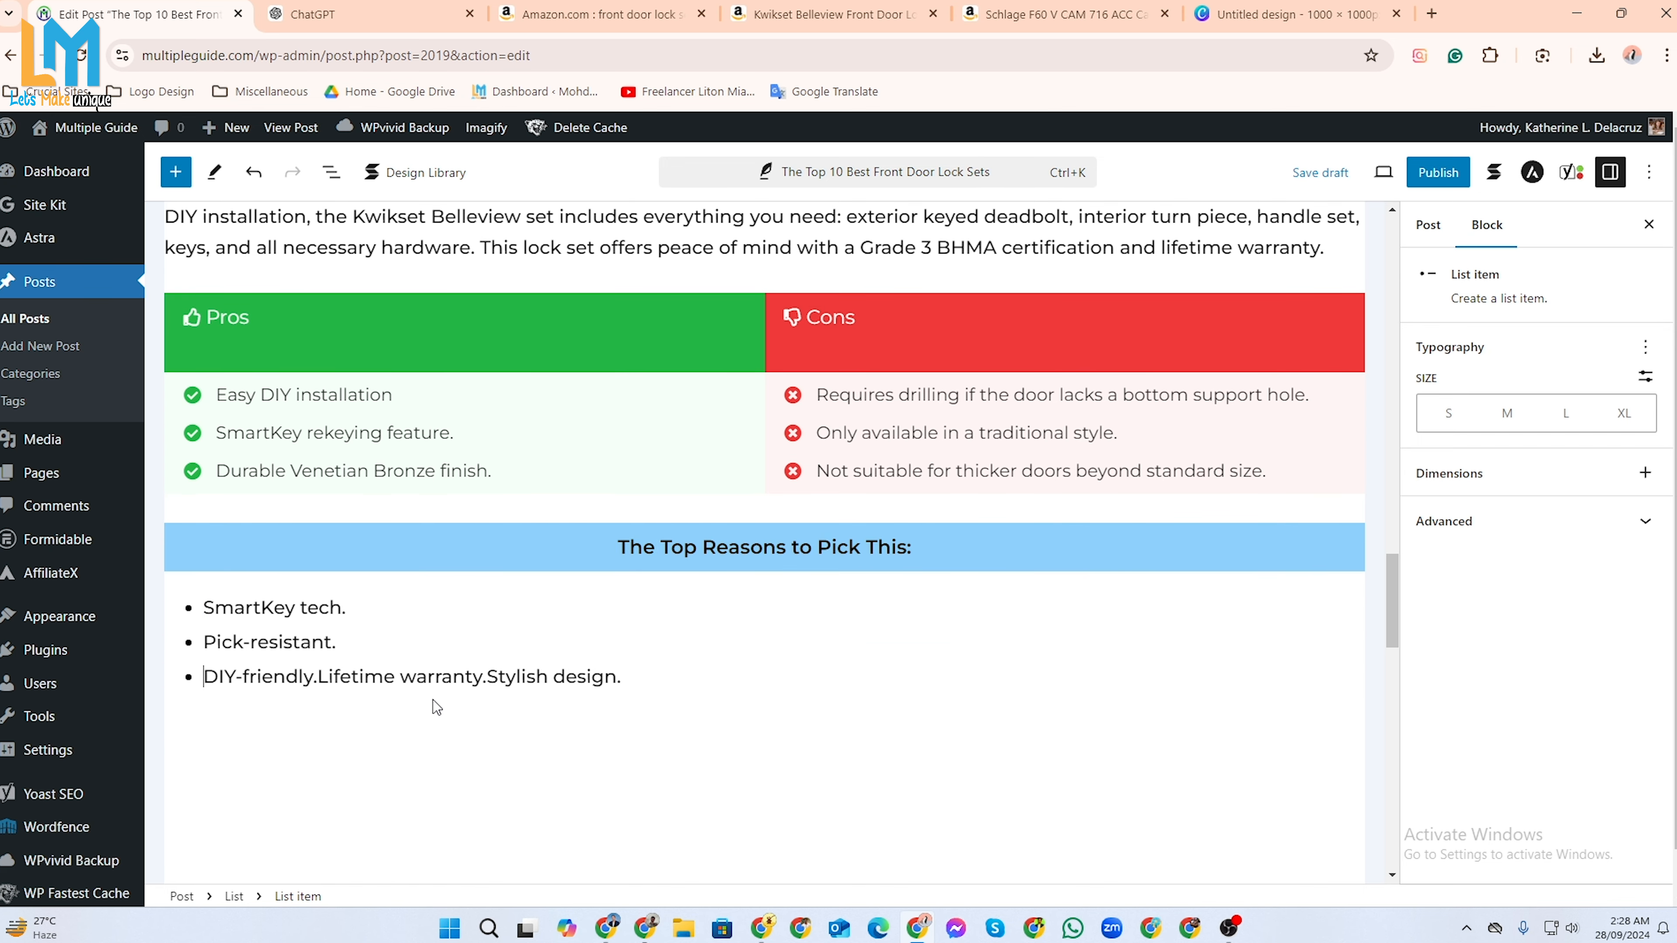
key(Return)
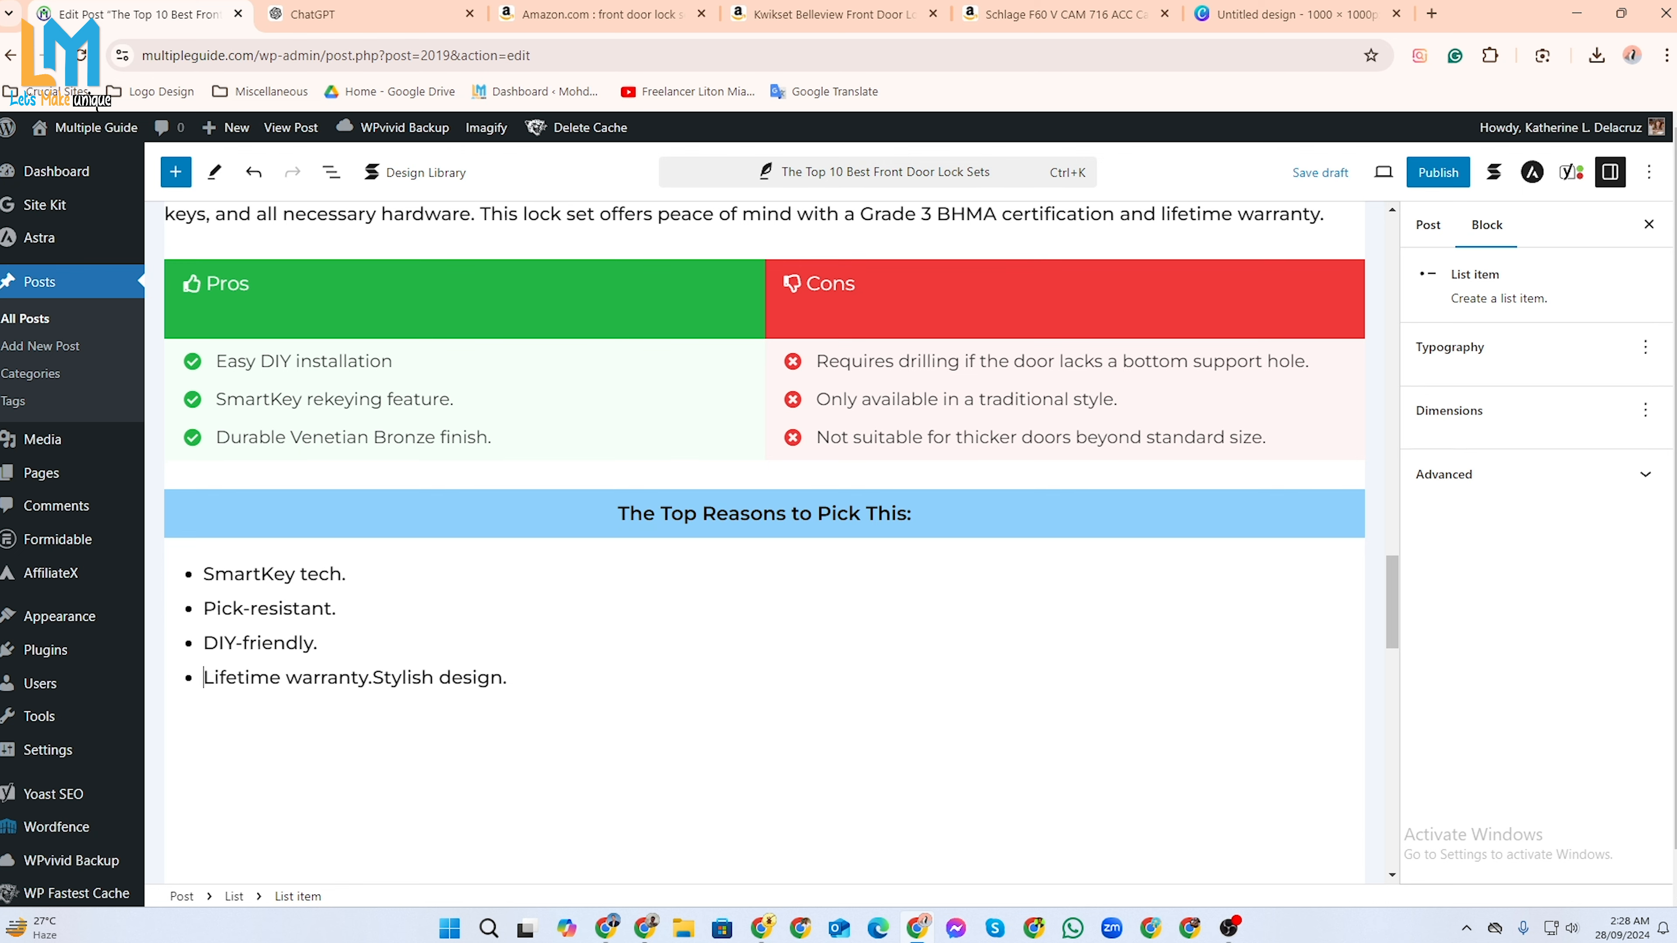
key(Return)
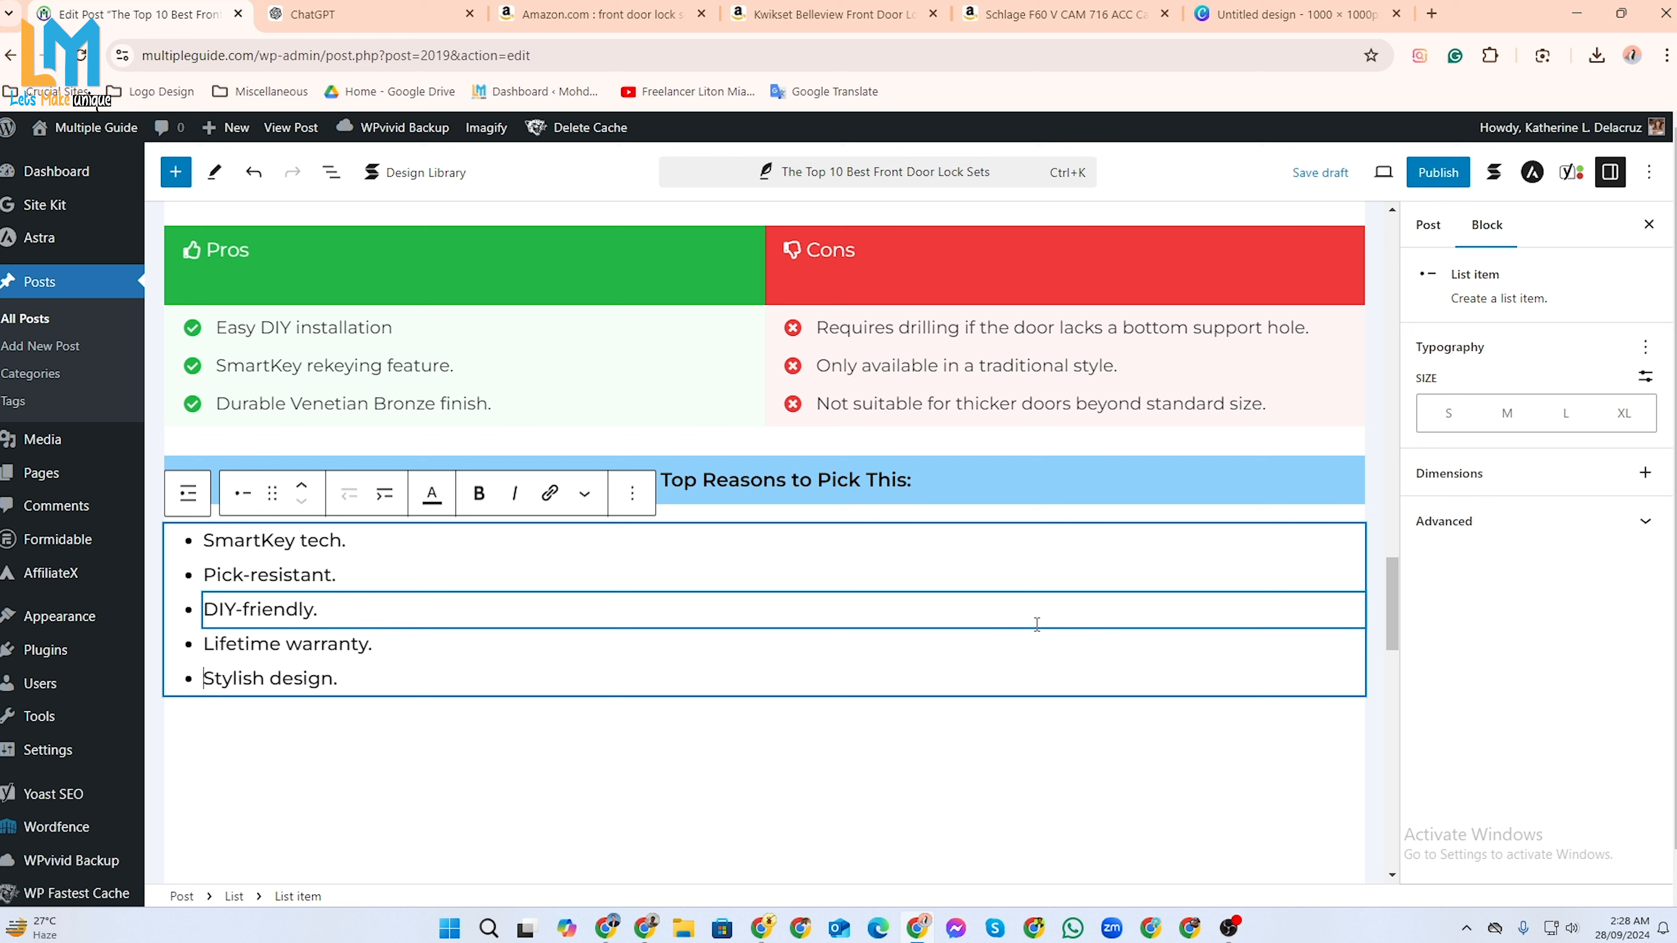
click(958, 541)
click(1003, 483)
drag(1031, 483, 697, 483)
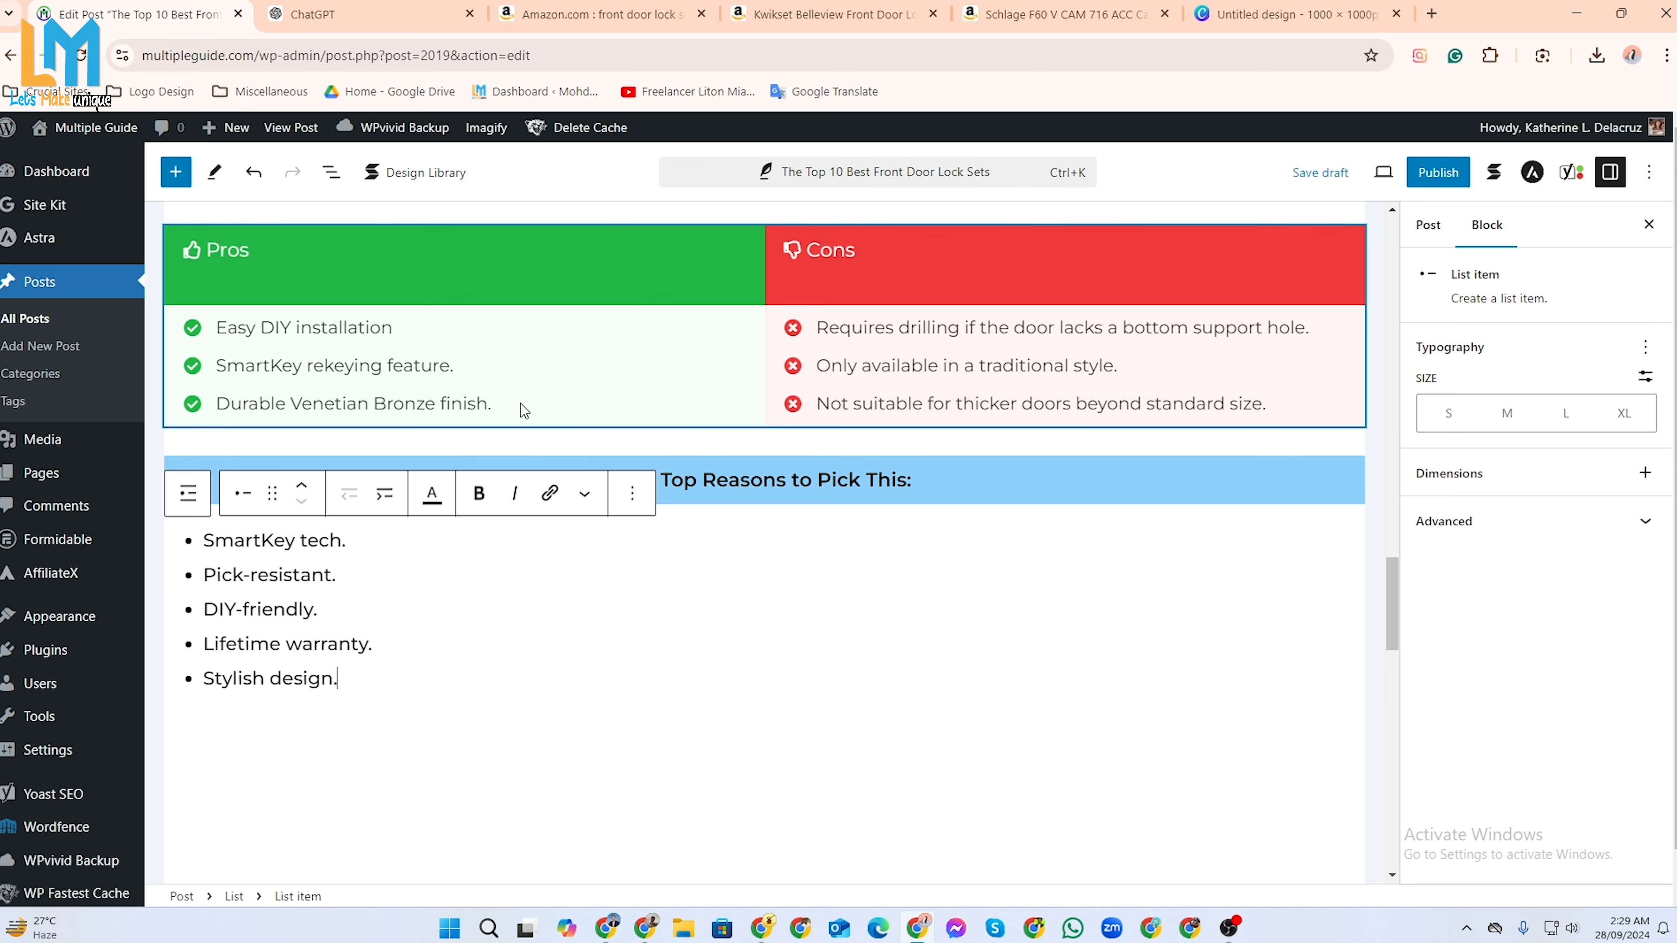
click(498, 365)
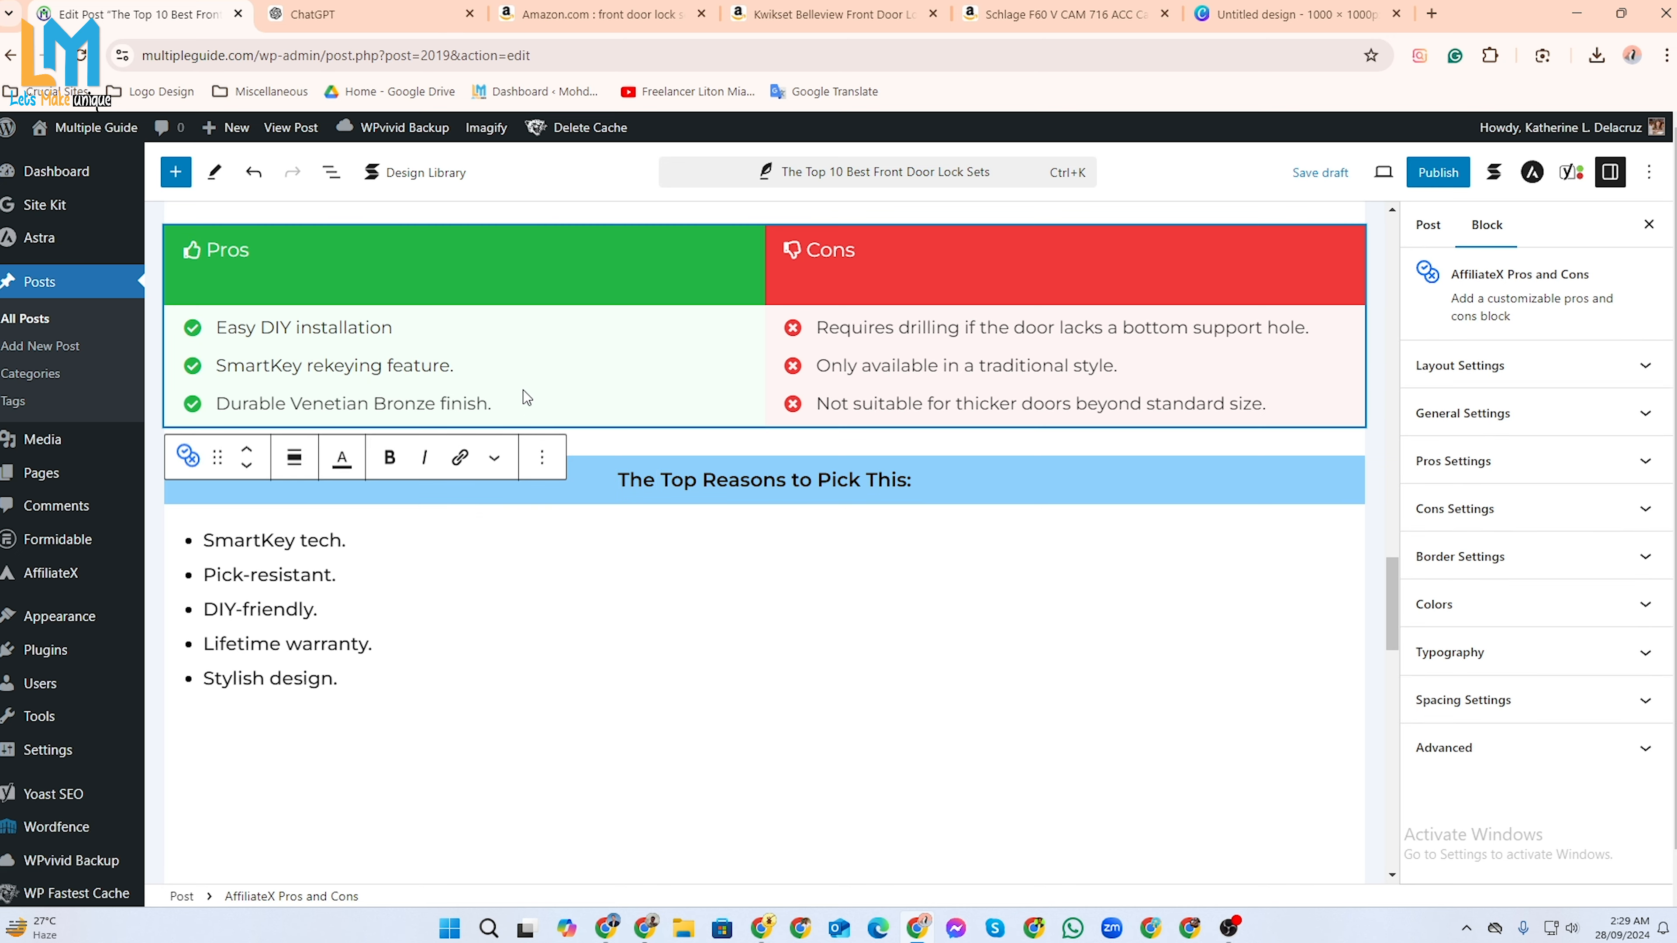
Delete the "DIY-friendly installation." line from the Key Features list in the Kwikset Belleview product block.
scroll(543, 483, up, 5)
scroll(916, 602, up, 8)
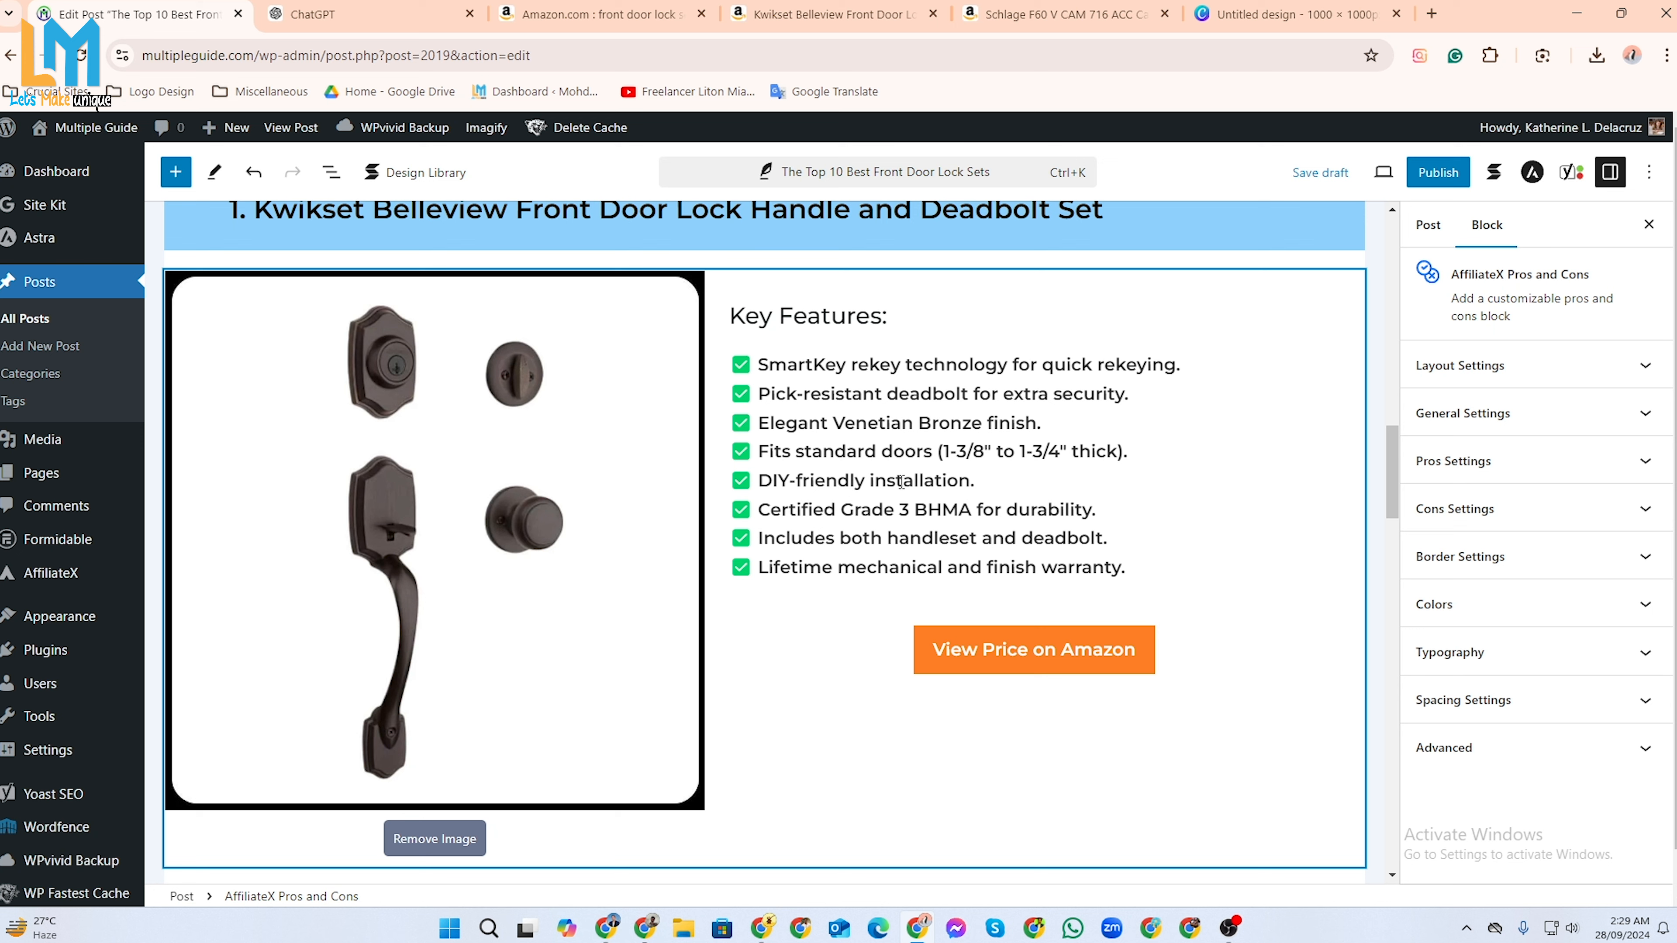
click(824, 481)
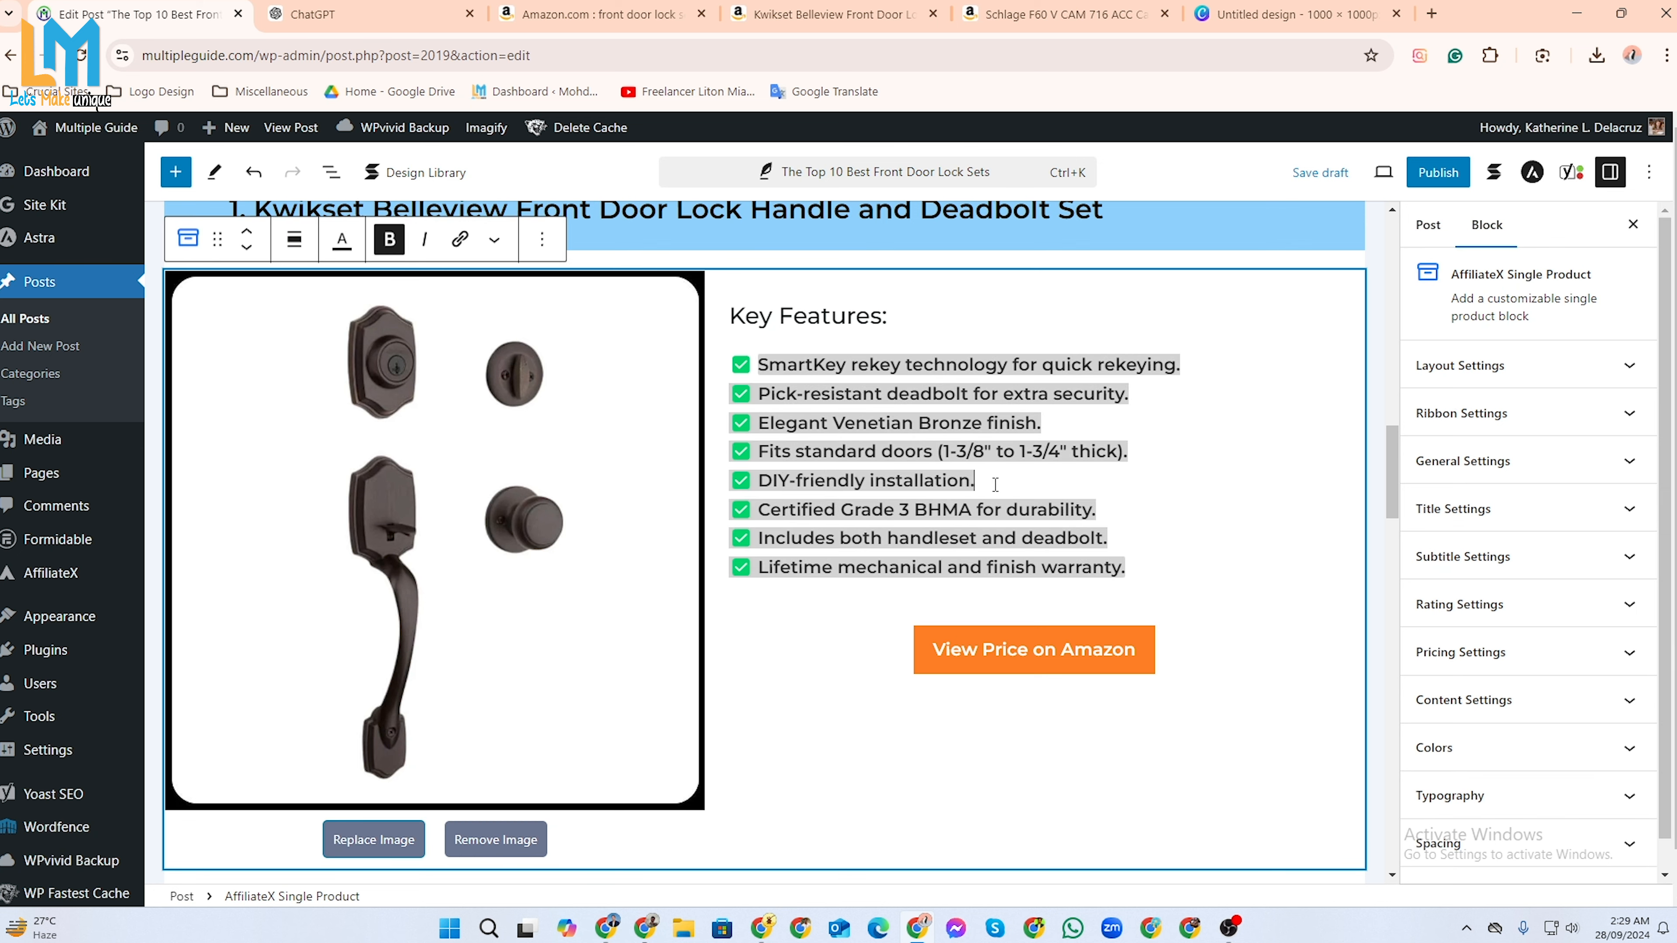
drag(1012, 481, 781, 481)
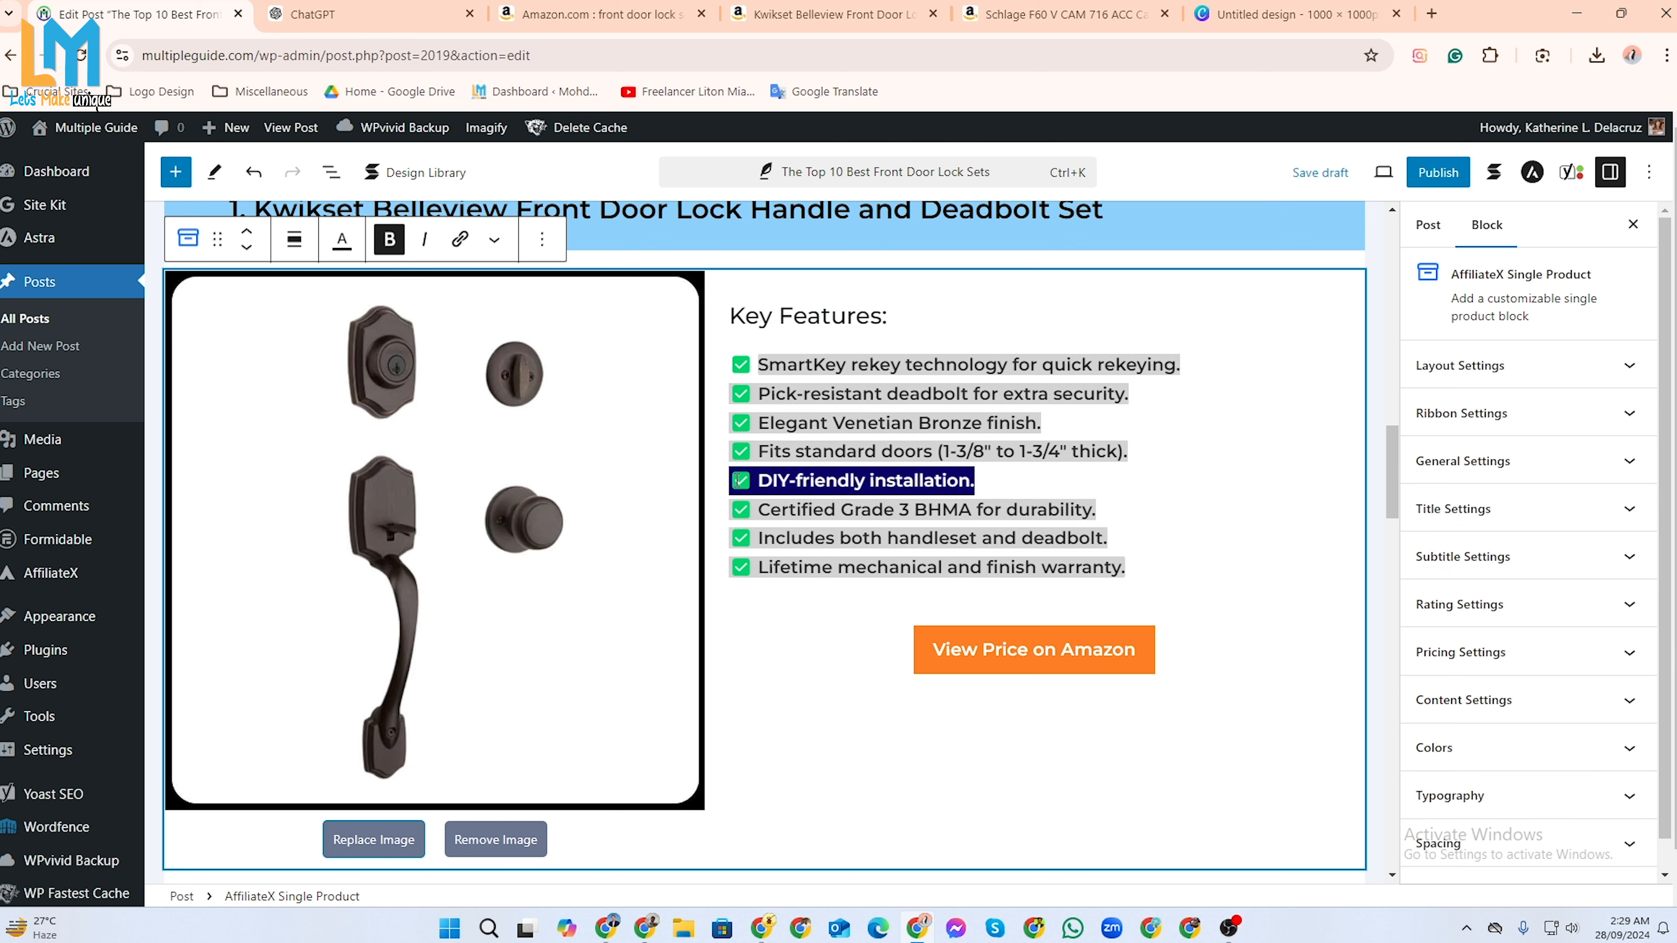
key(BackSpace)
key(BackSpace)
Switch to ChatGPT and copy the Conclusion paragraph about the Kwikset Belleview Front Door Lock Set.
scroll(567, 570, down, 15)
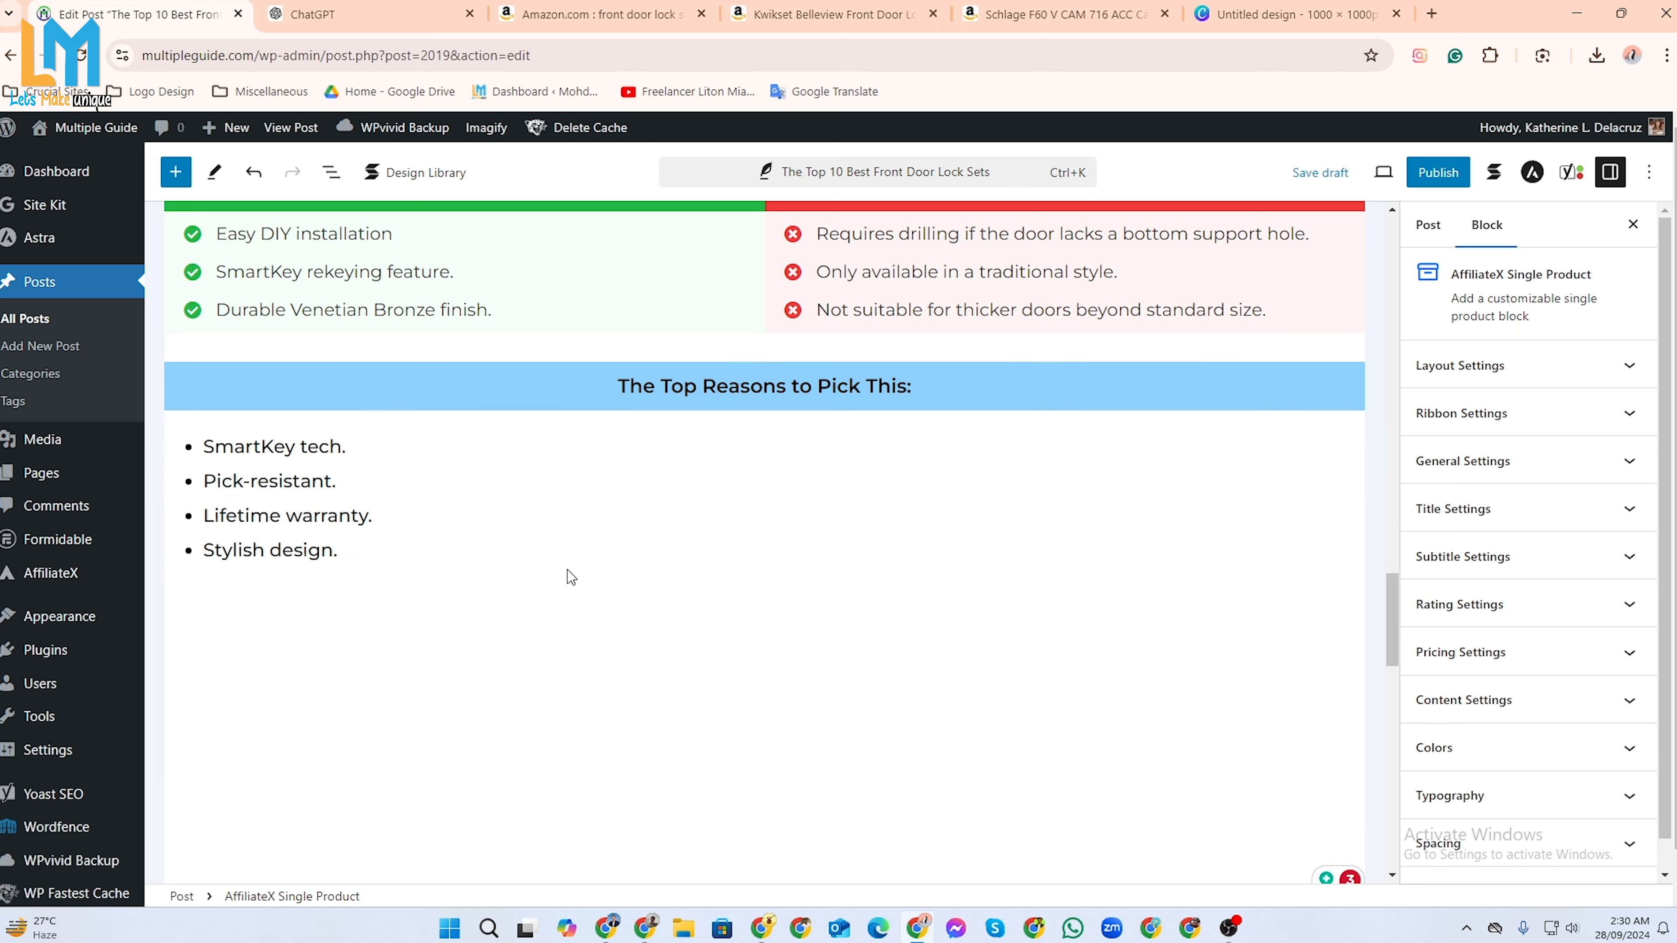
click(567, 554)
click(370, 14)
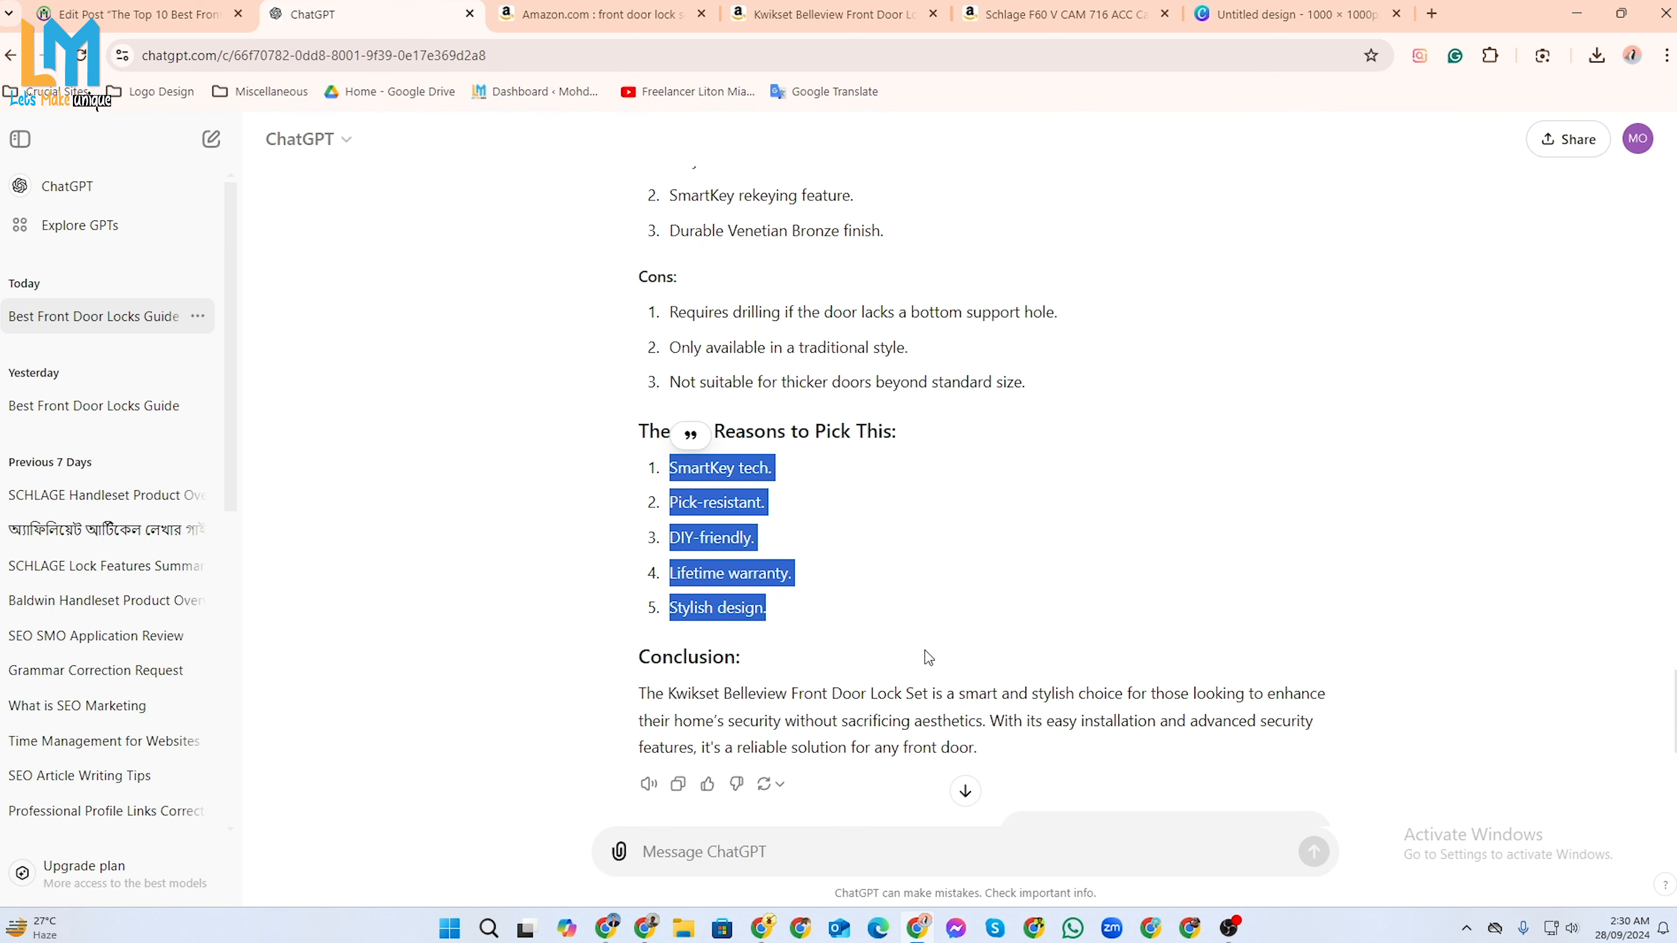
scroll(928, 529, down, 4)
click(944, 345)
drag(642, 402, 1003, 463)
key(ctrl+c)
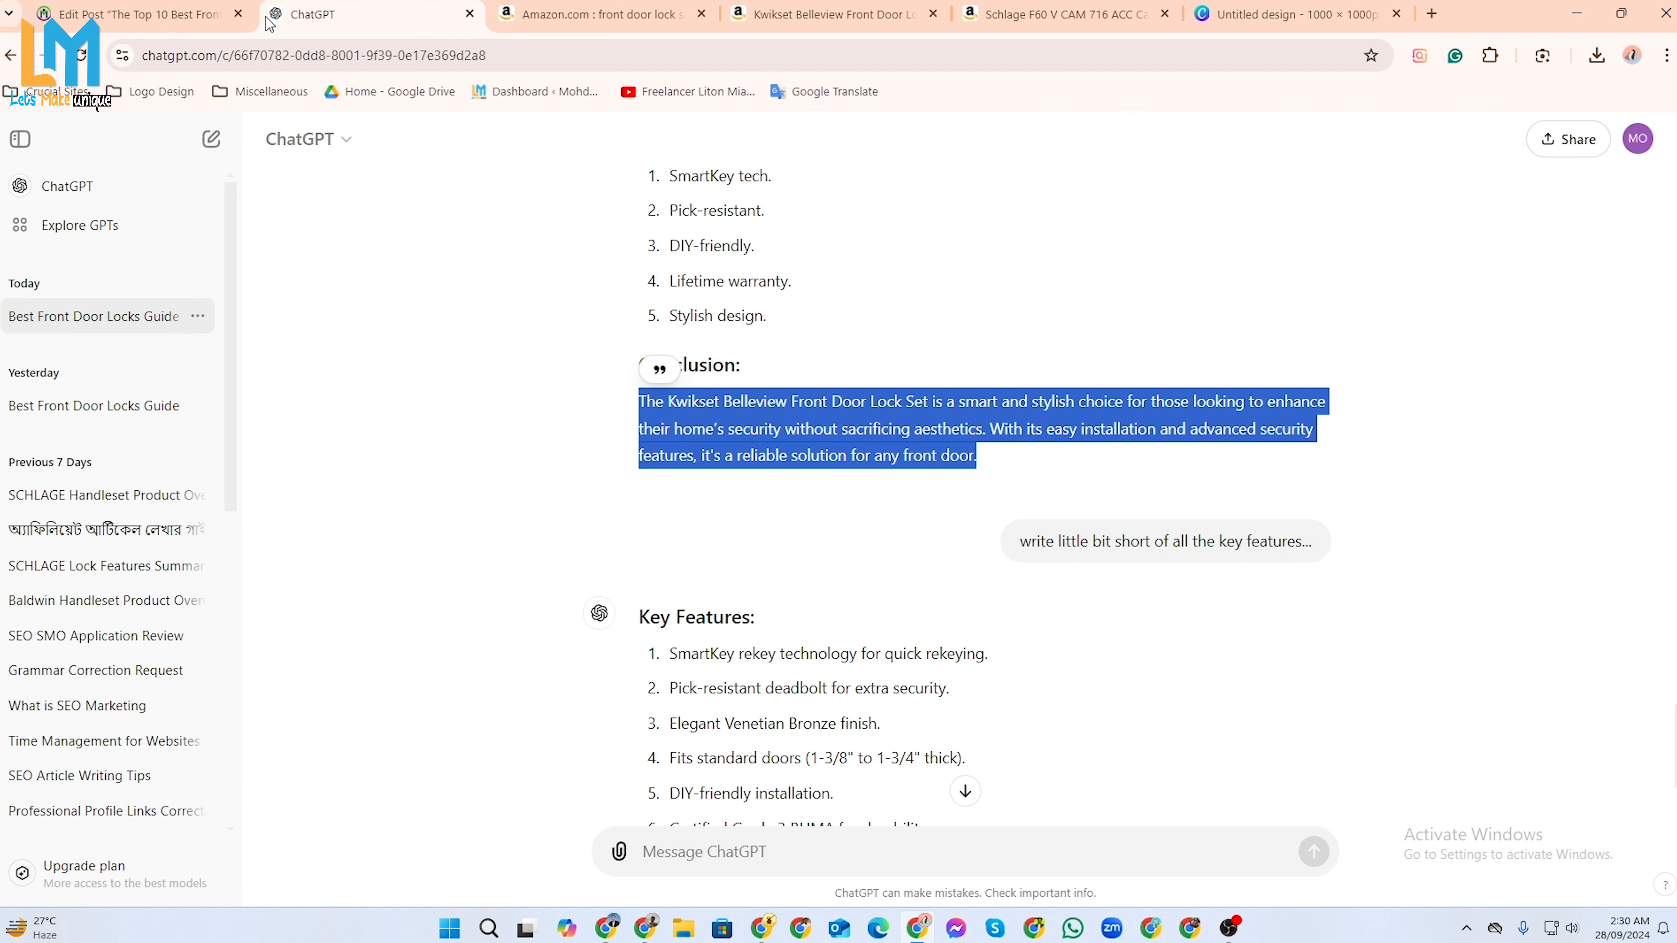
Paste the conclusion paragraph below the reasons list in the WordPress post and add an empty paragraph after it.
click(132, 14)
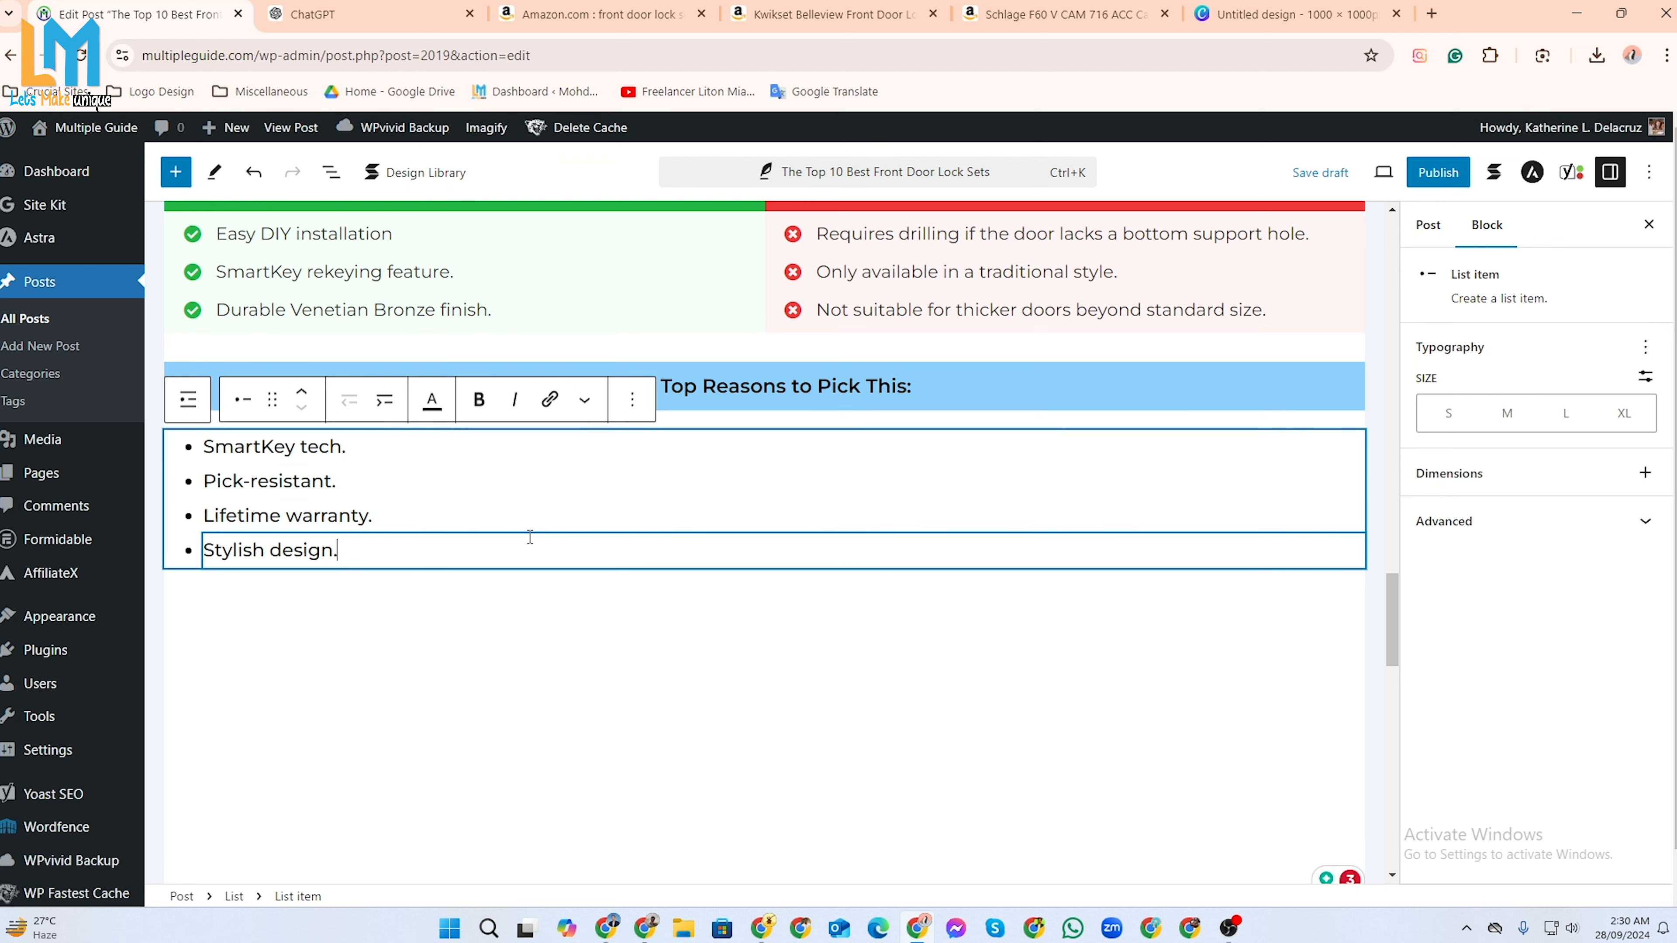
click(638, 598)
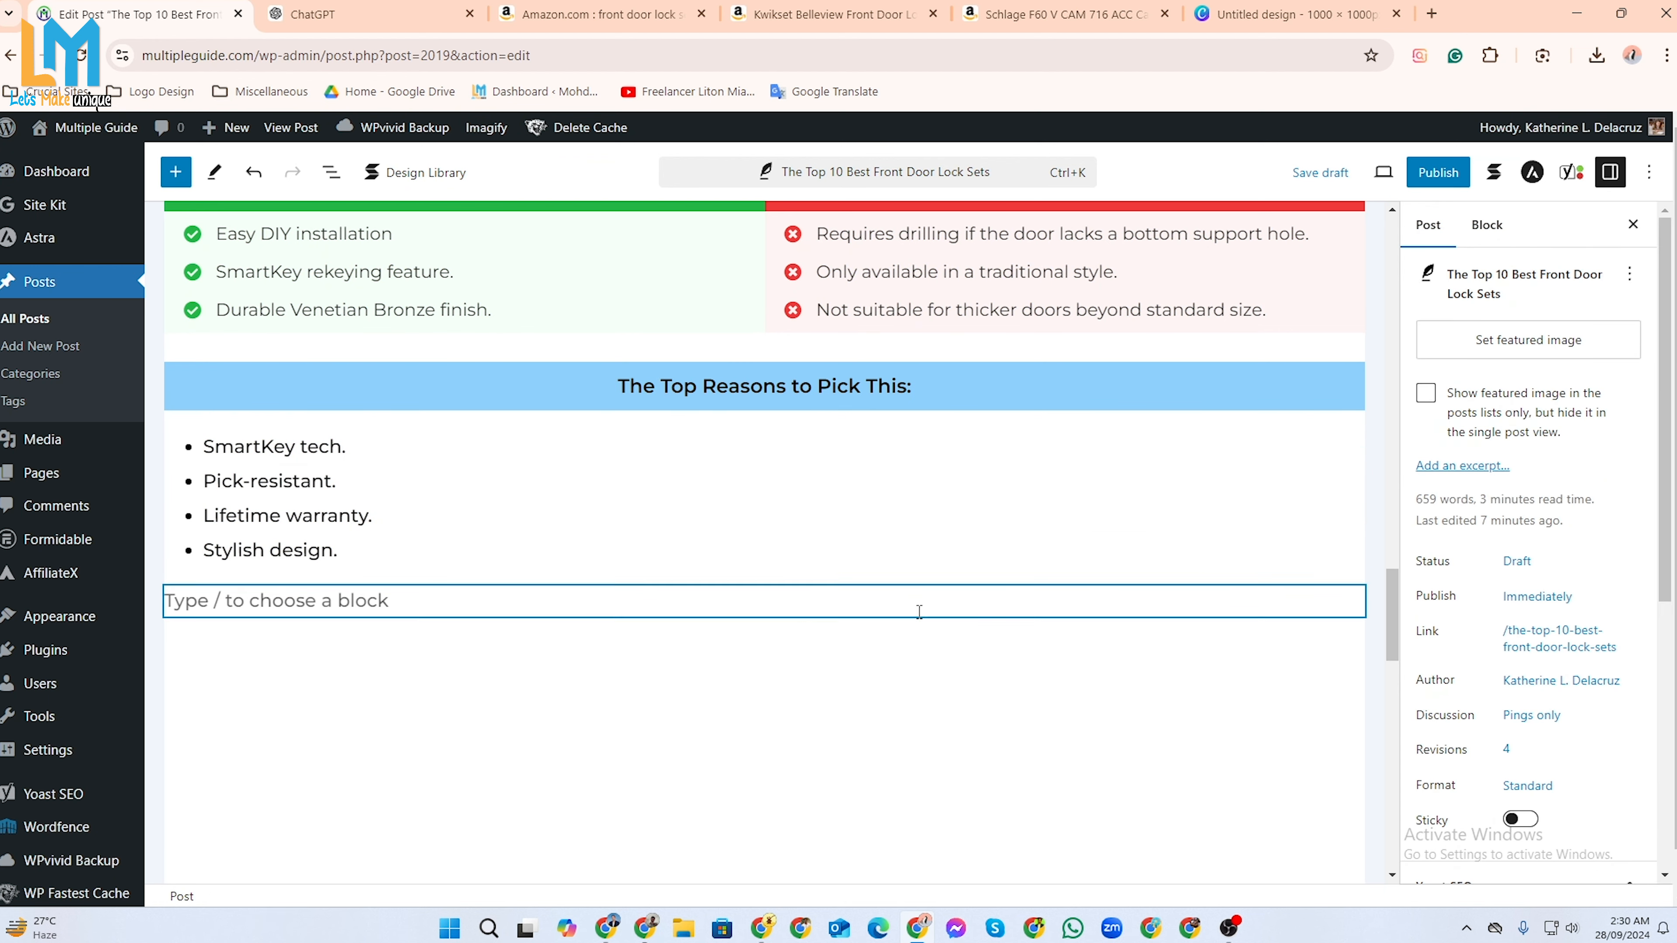
click(1310, 603)
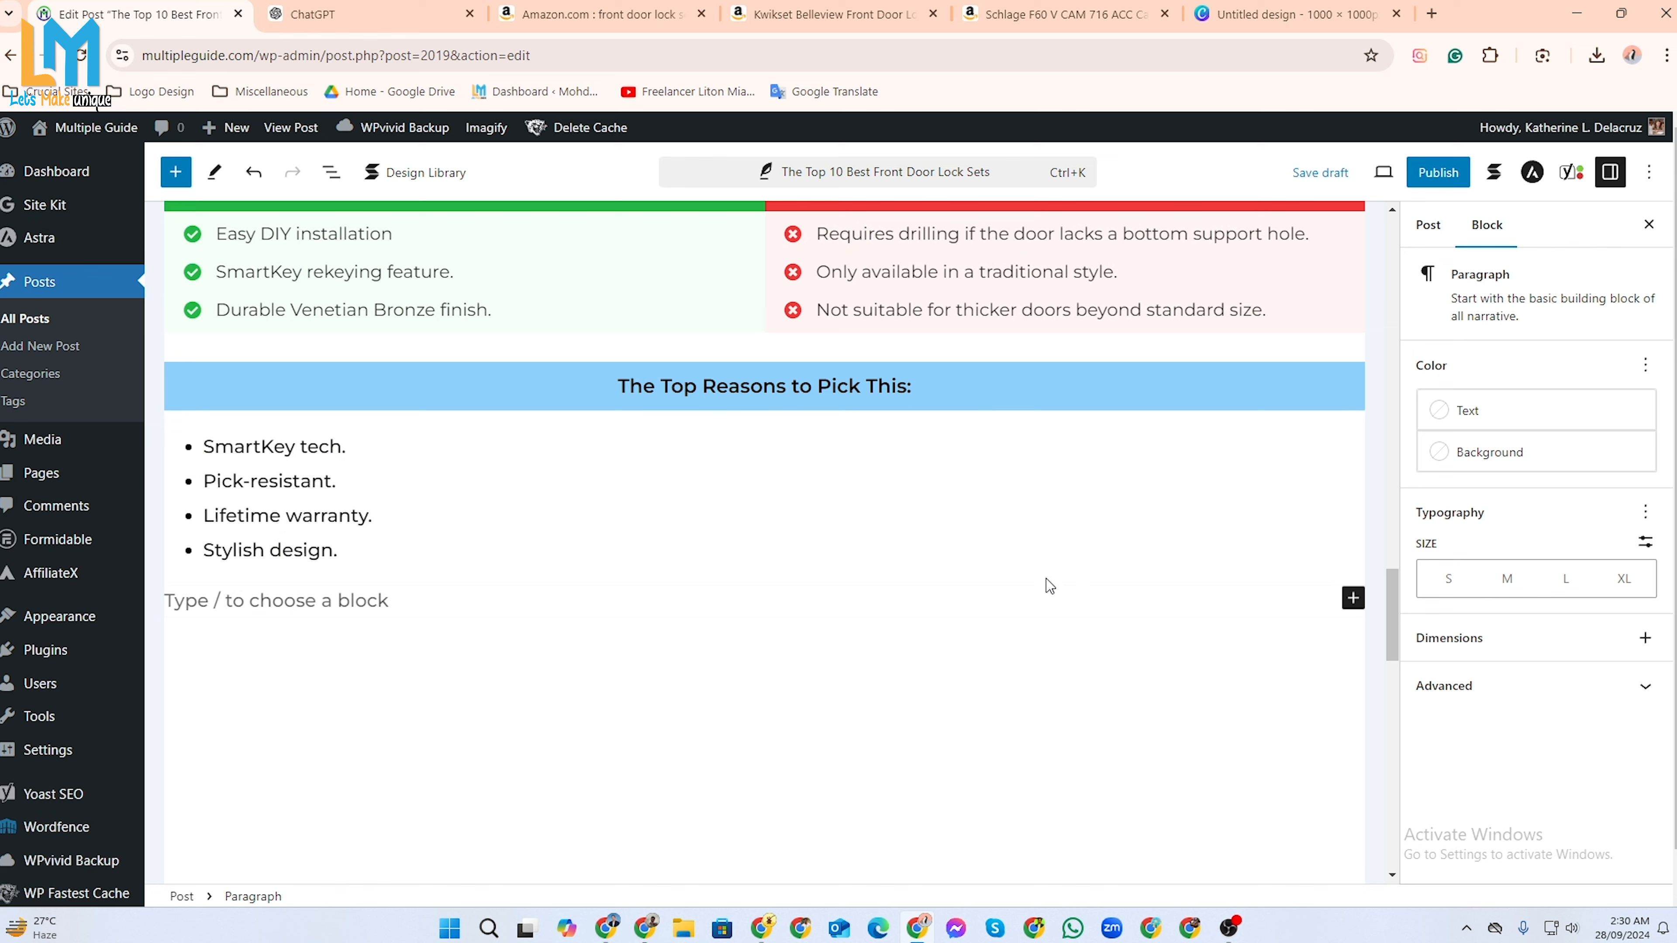
key(ctrl+v)
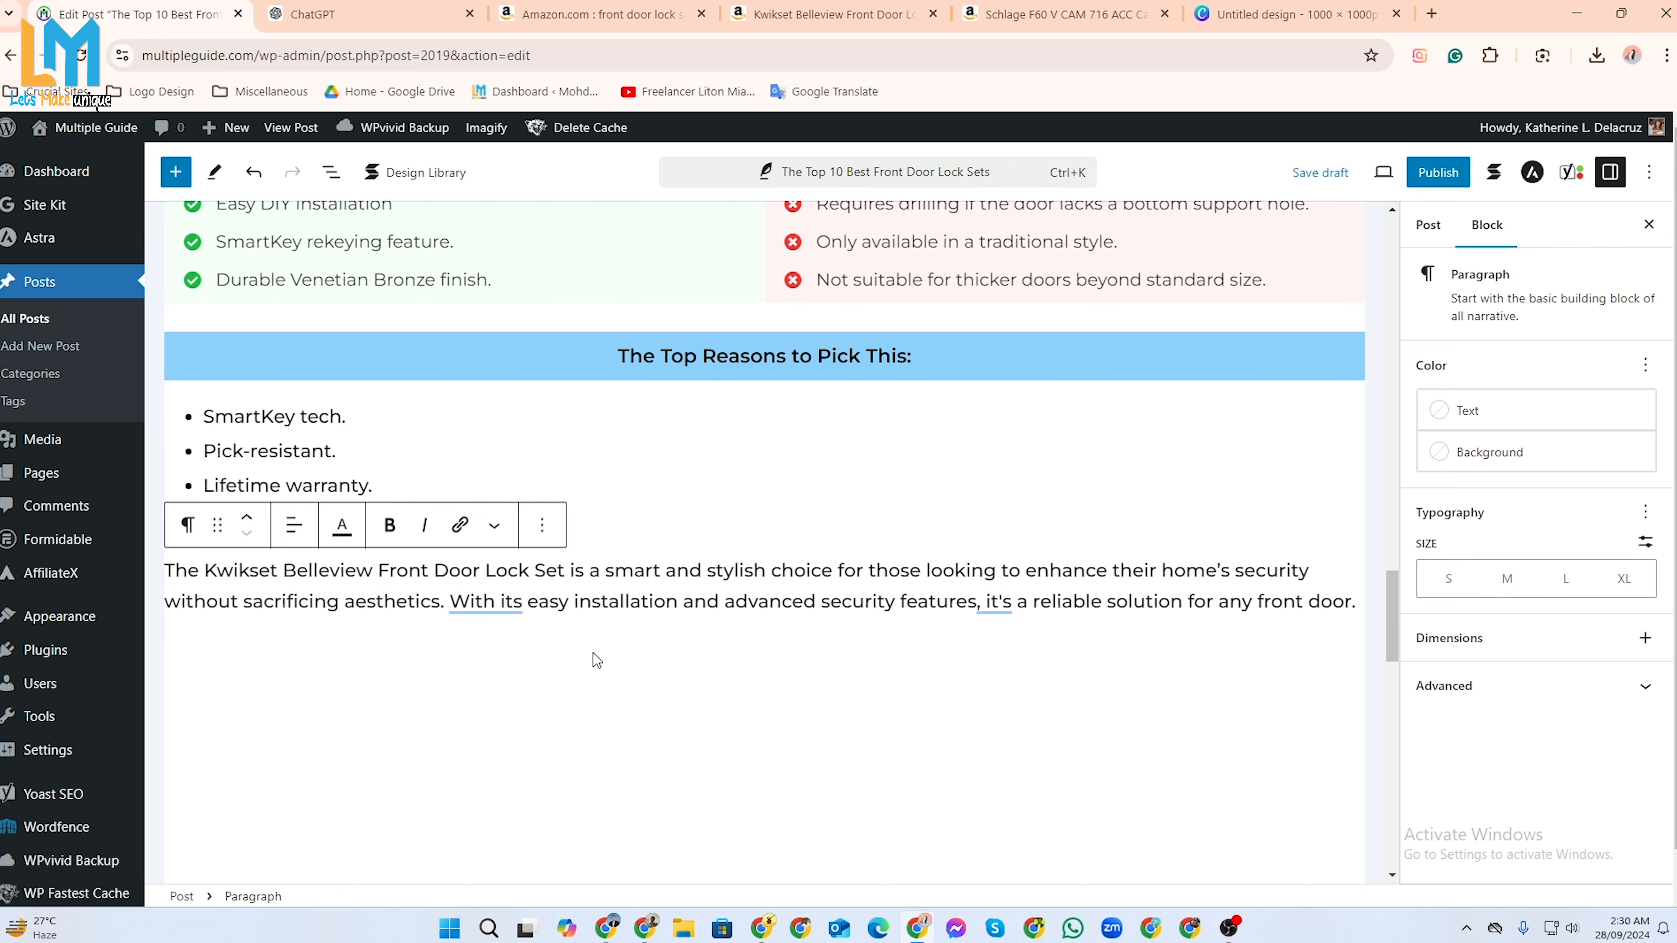
key(Return)
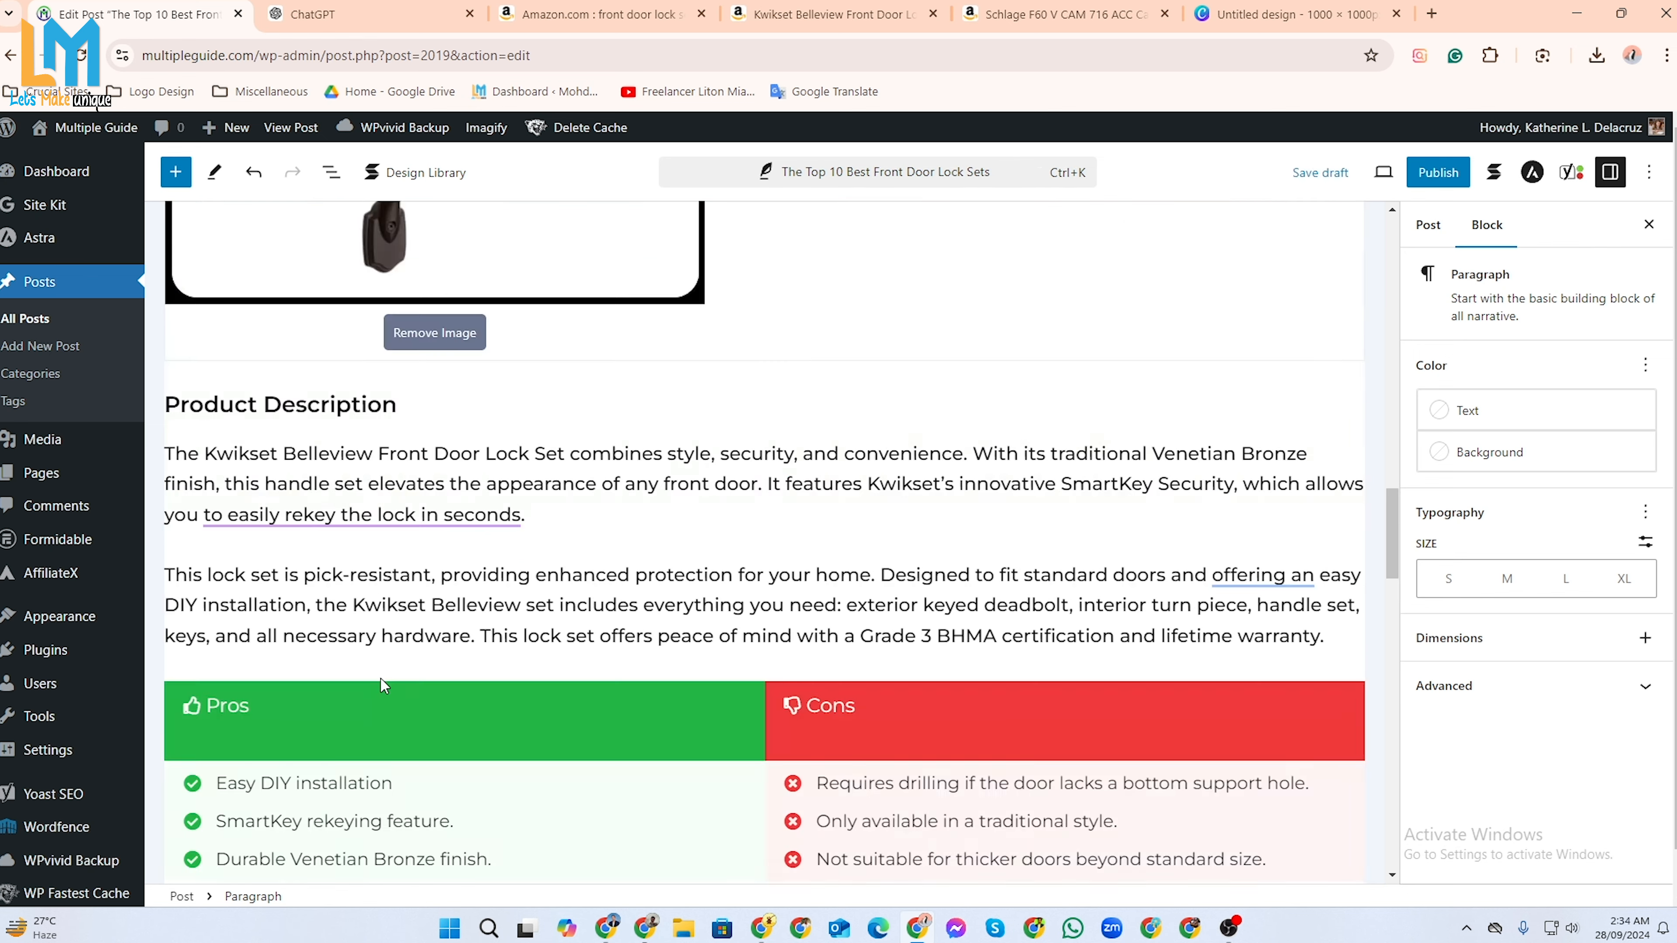
Copy the whole Kwikset Belleview section, from its numbered heading through the conclusion paragraph, and paste it into the empty block below.
scroll(344, 627, up, 10)
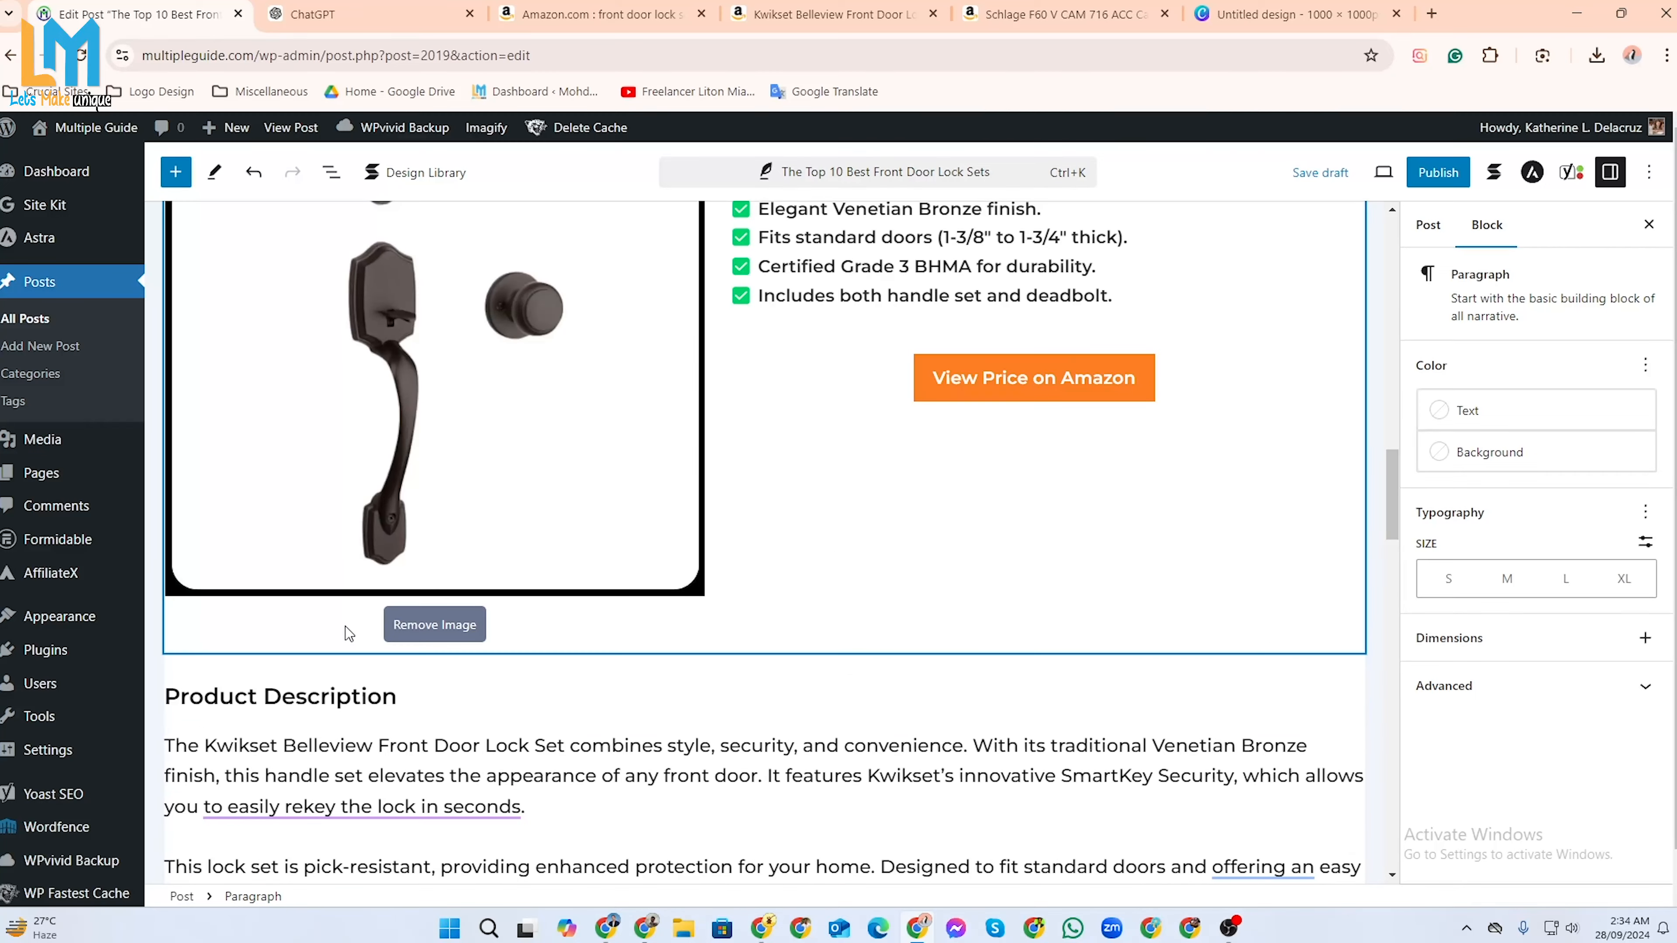
drag(220, 286, 1372, 606)
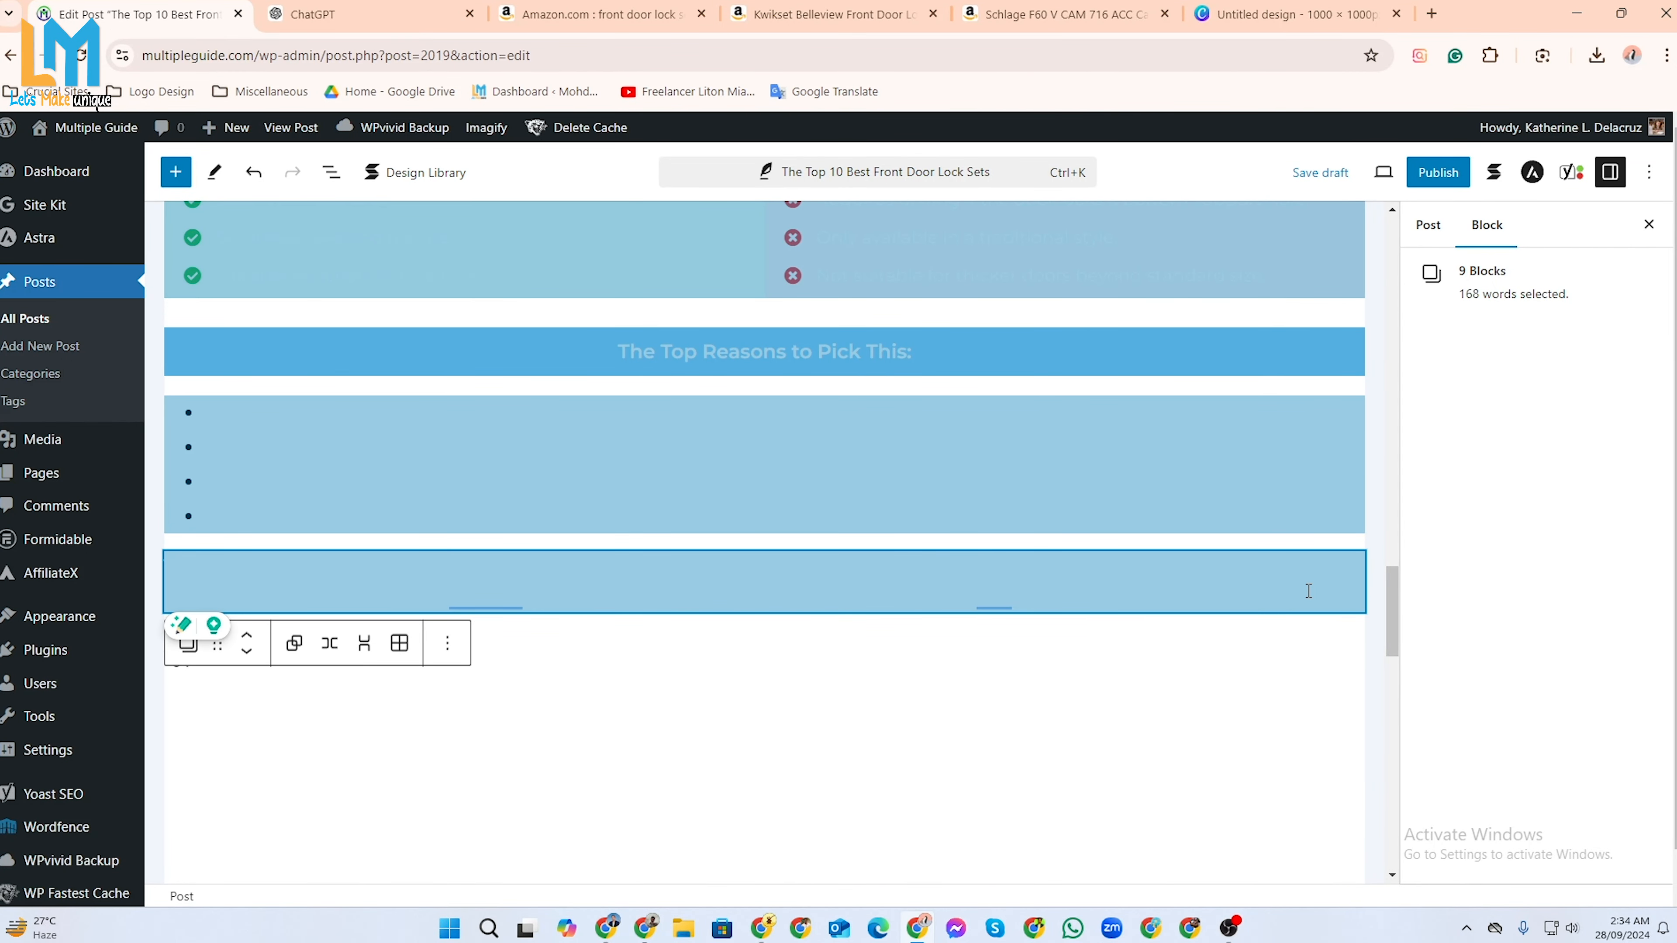
right_click(1263, 589)
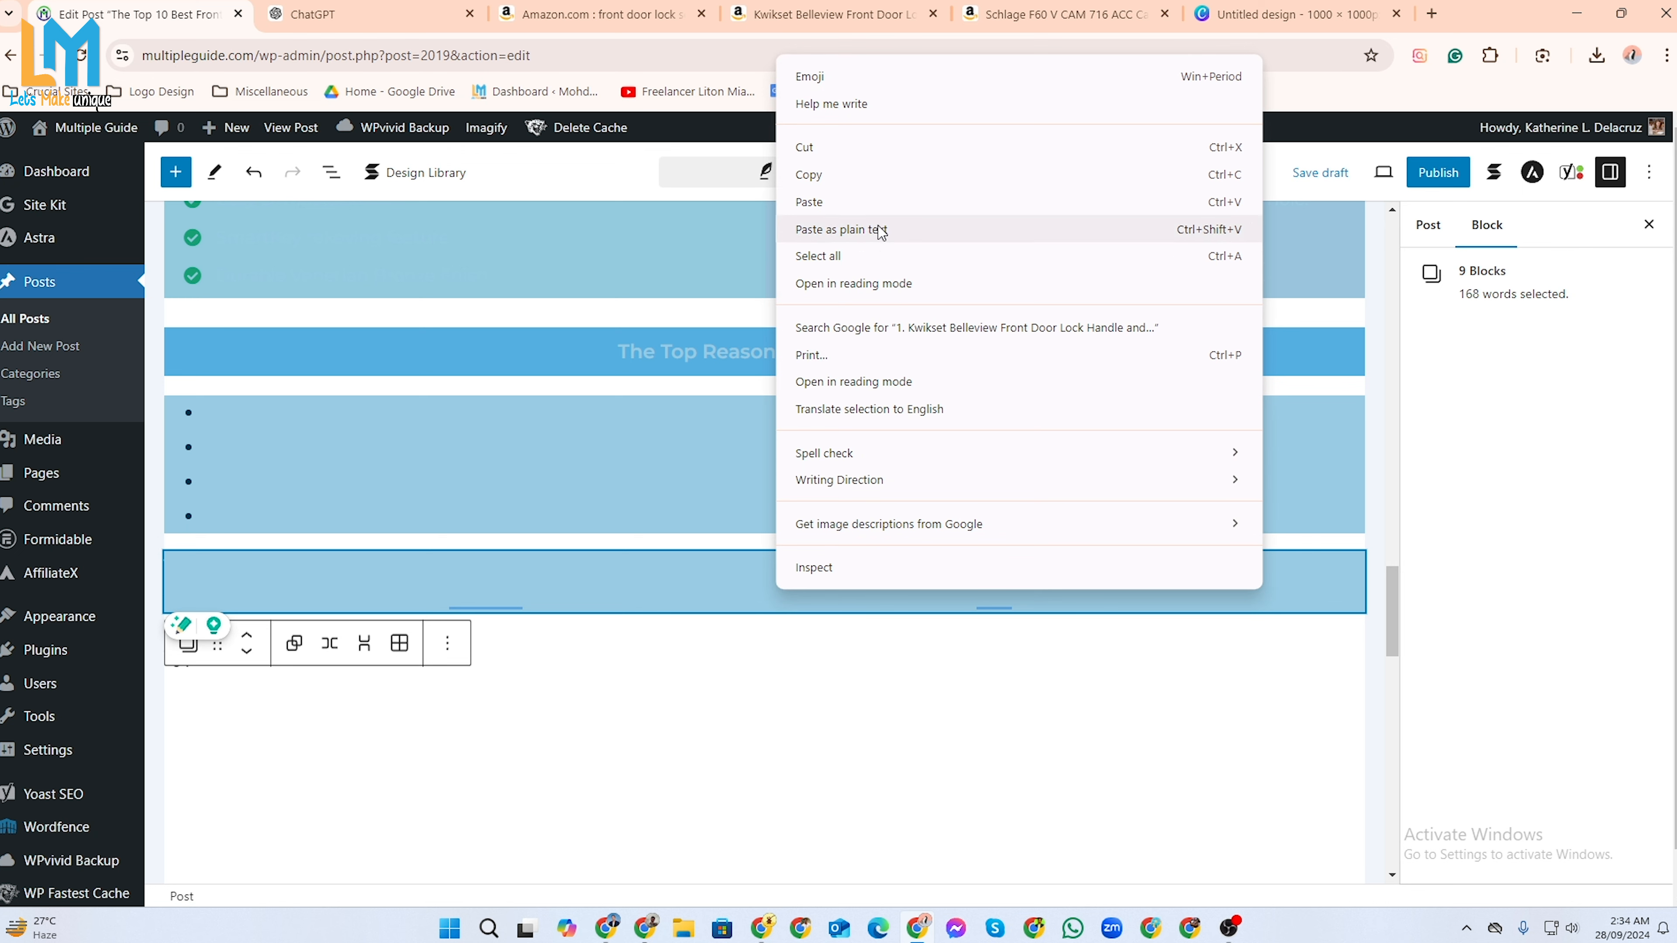
click(824, 180)
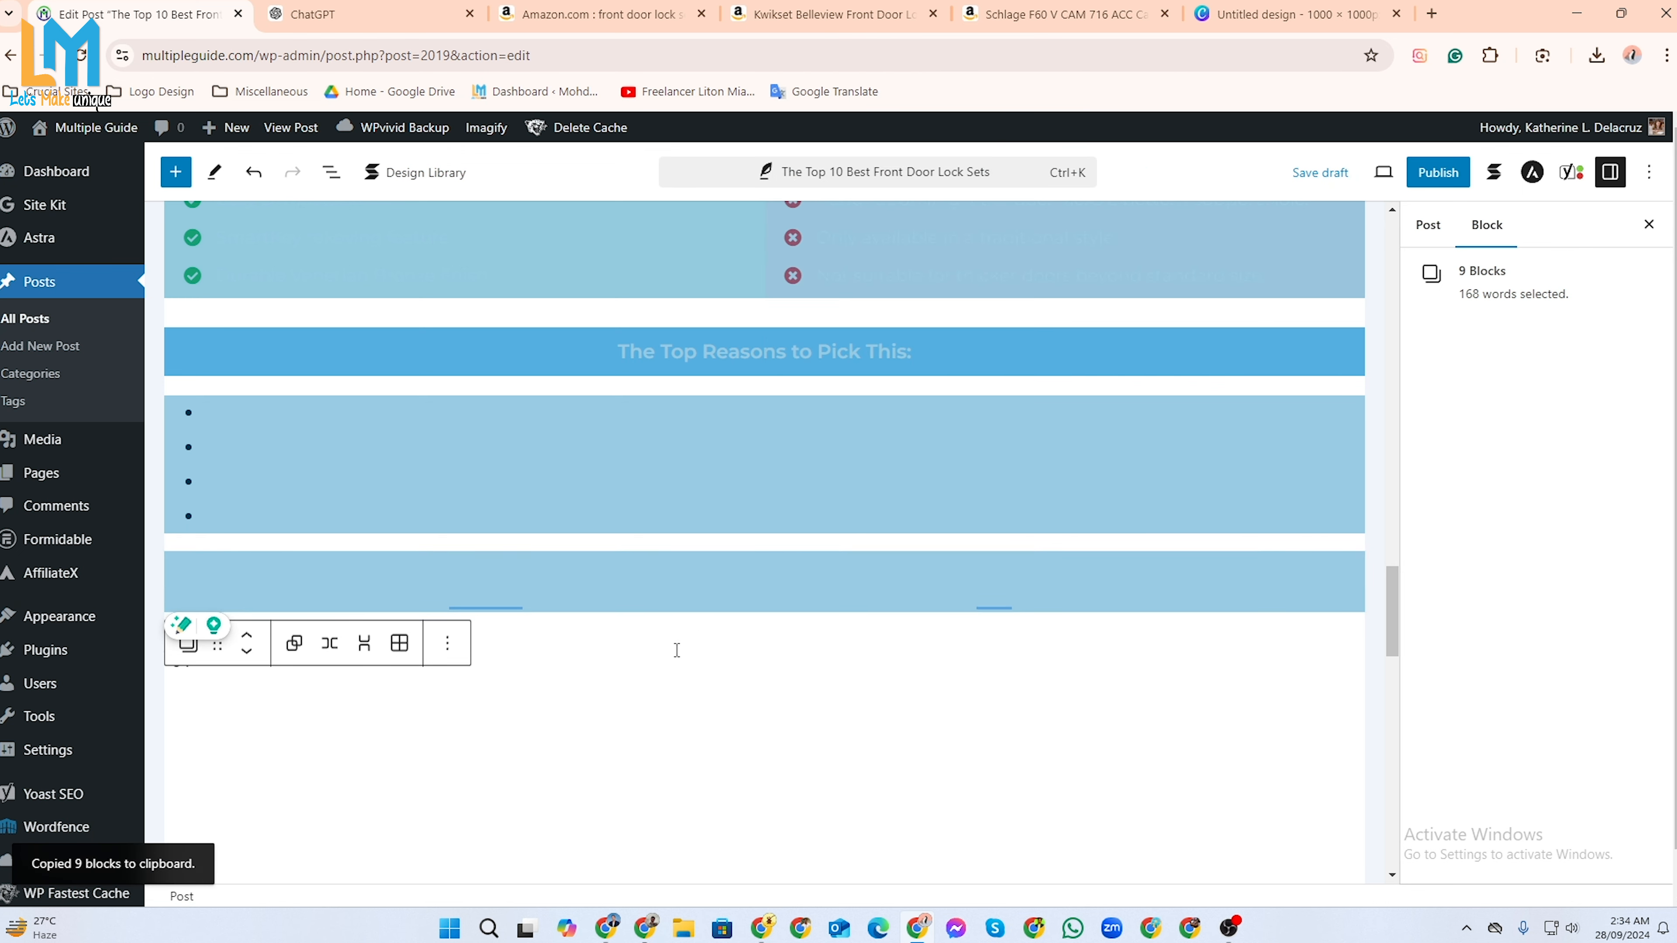
click(666, 656)
right_click(666, 656)
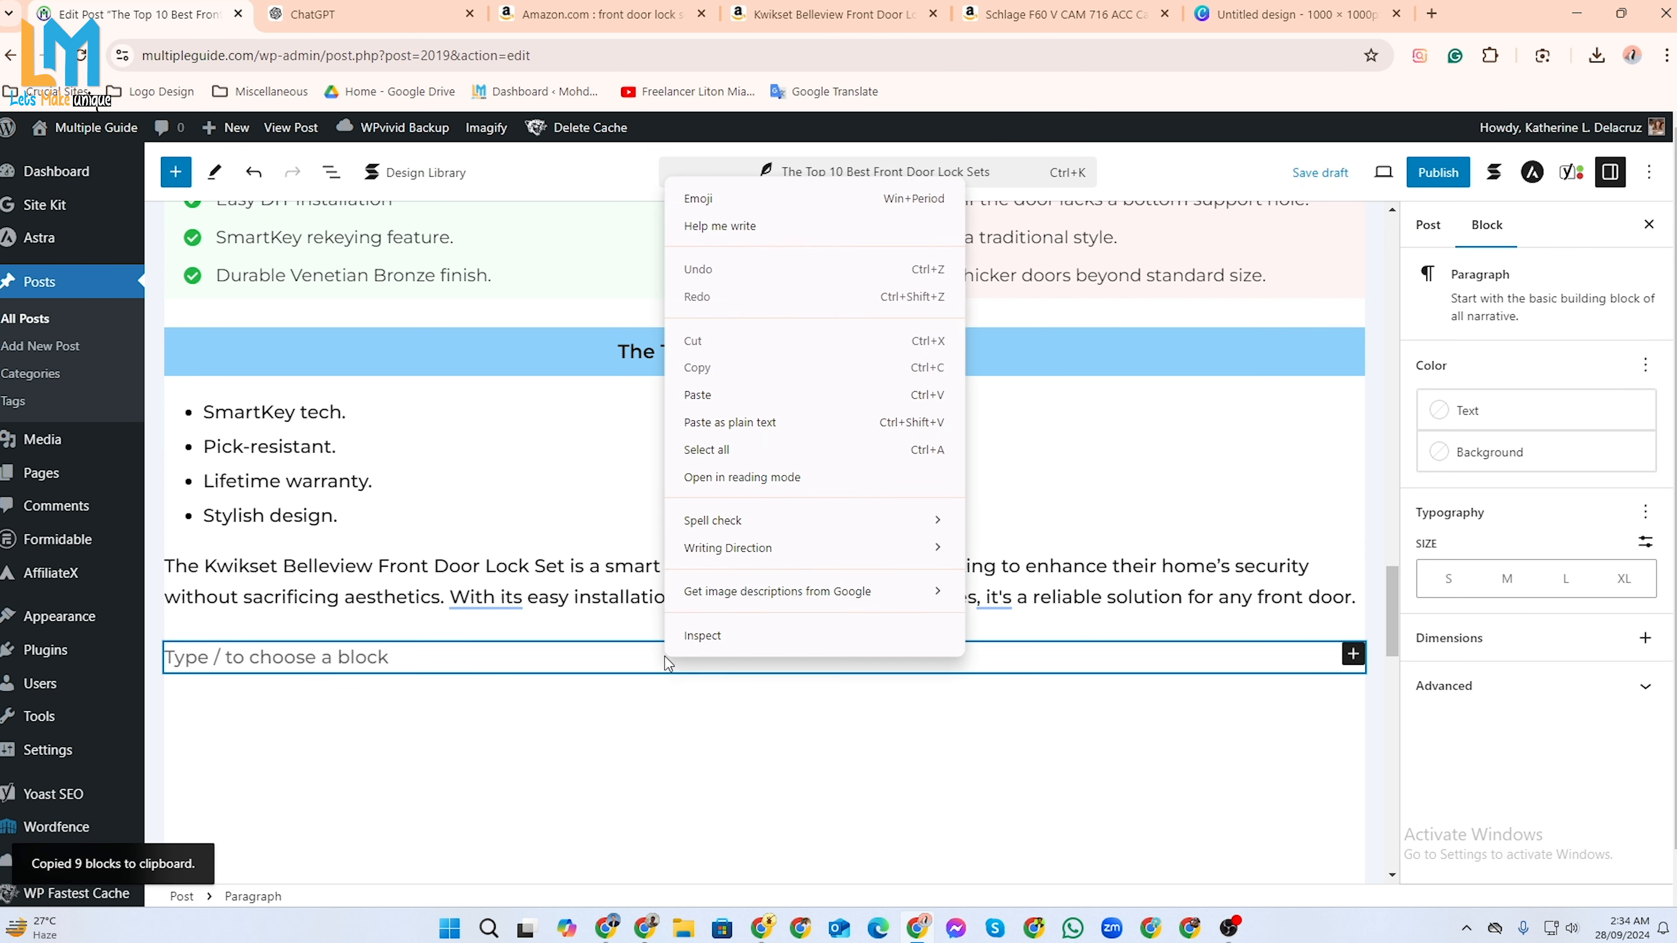
click(698, 395)
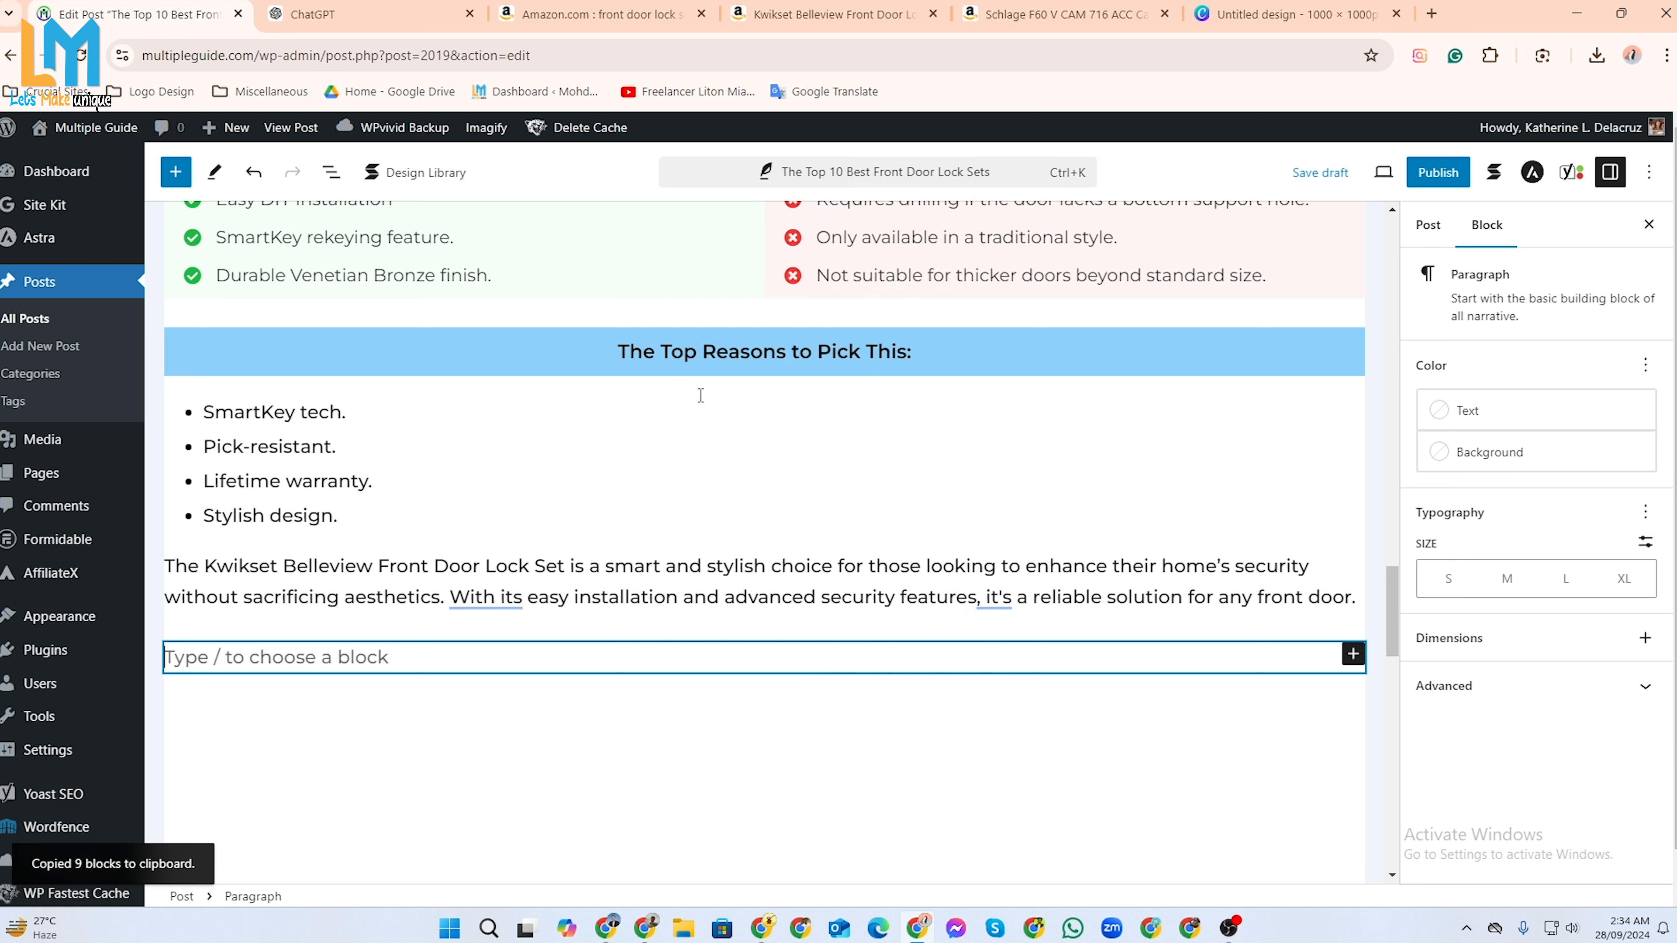
Replace the first duplicated section's product heading with "2." and remove the product image from the block beneath it.
click(245, 770)
drag(228, 769, 1121, 751)
text(2.)
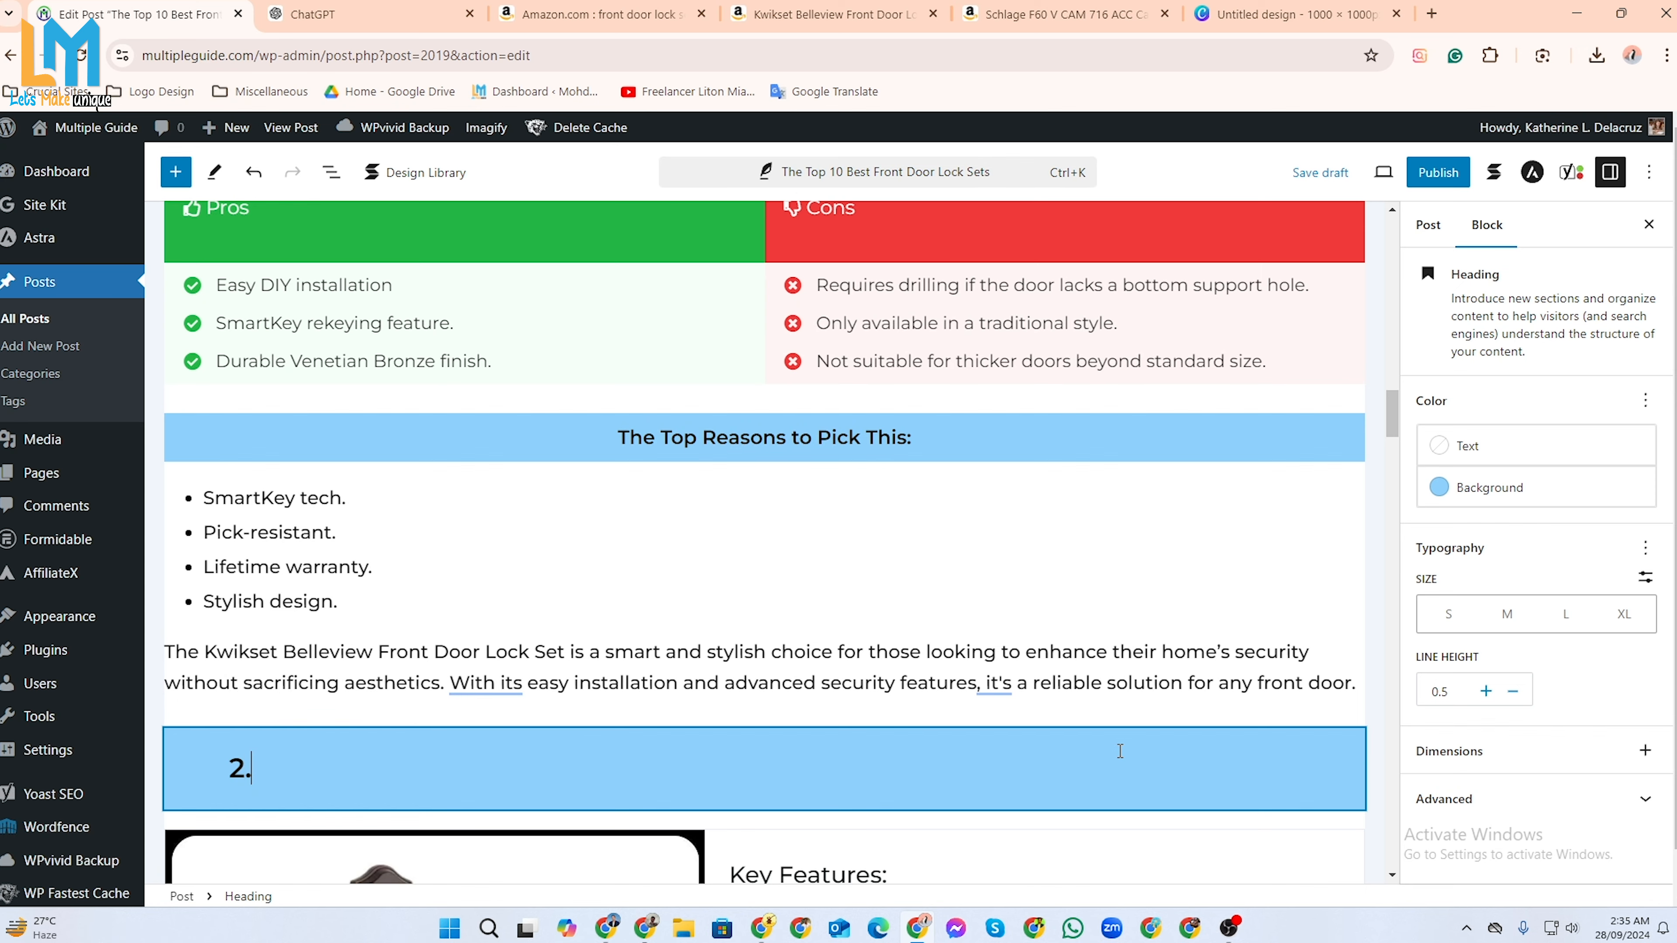
scroll(1171, 718, down, 4)
scroll(1170, 718, down, 4)
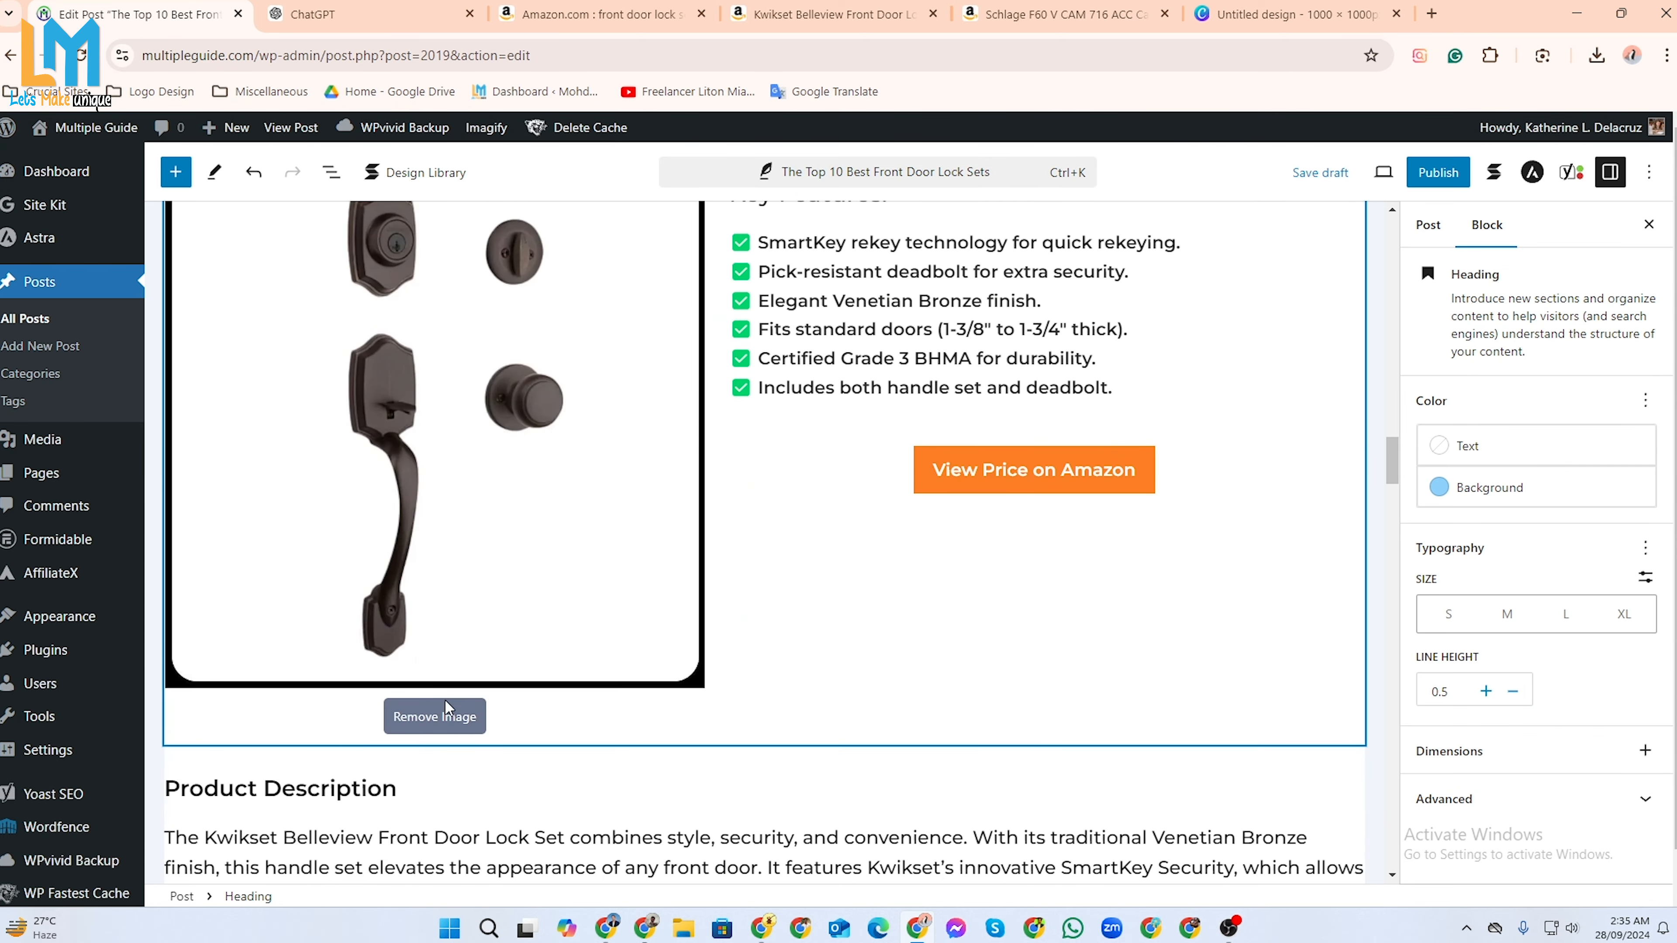
click(444, 699)
scroll(572, 608, up, 2)
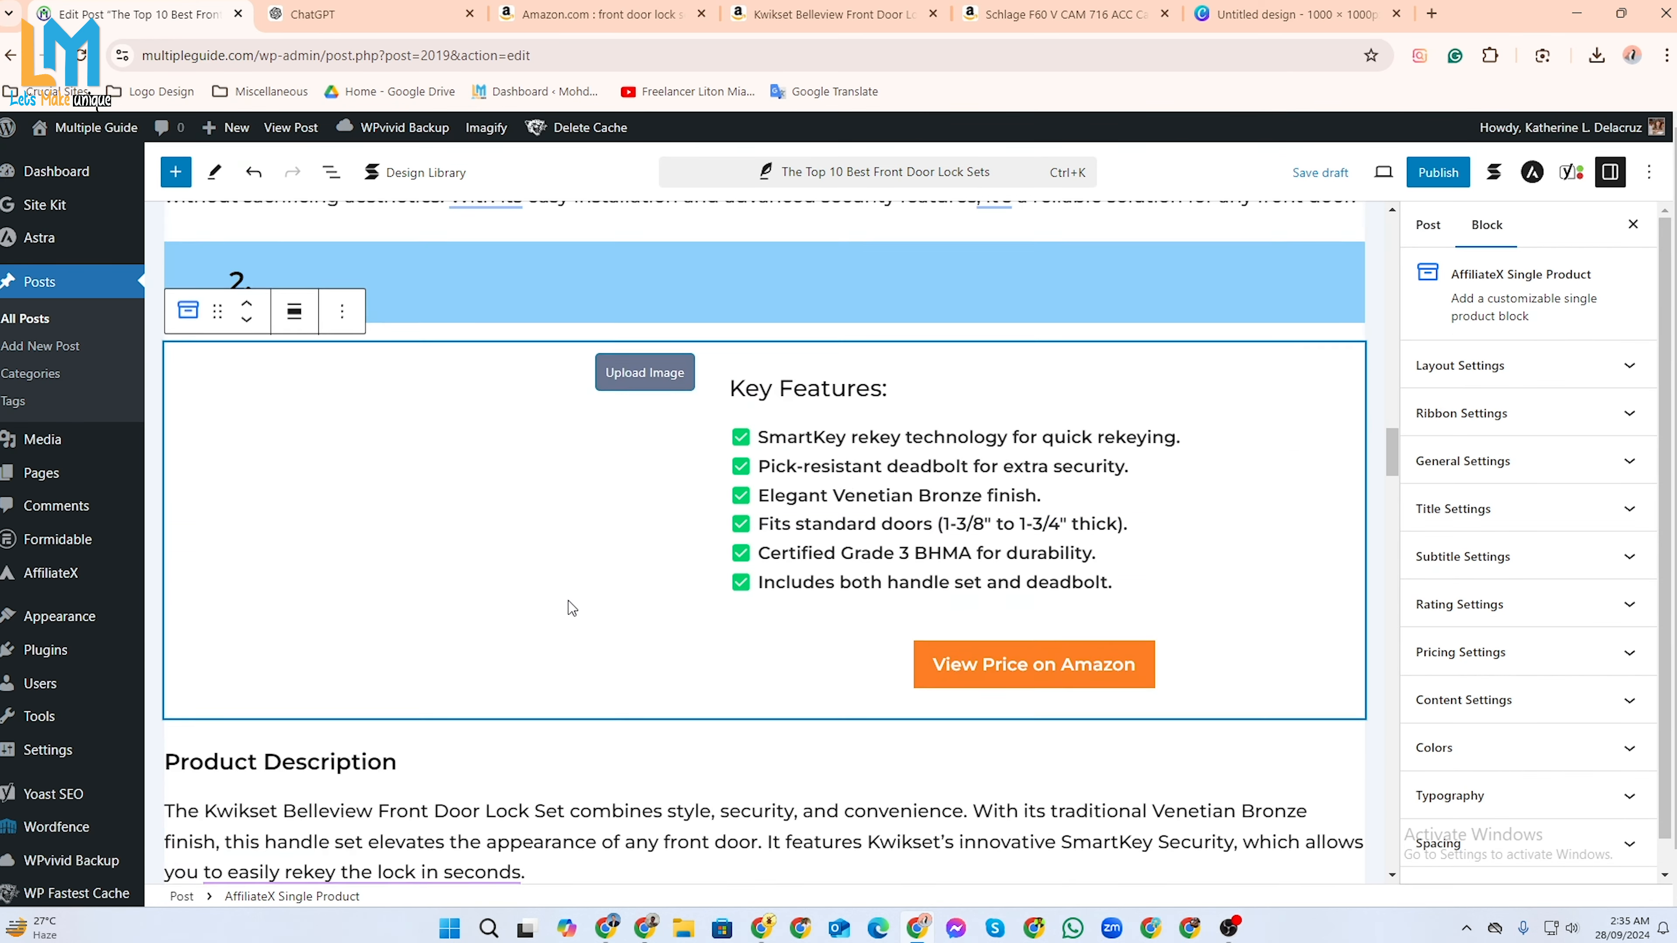
Replace the next duplicated Kwikset section's heading with "3." and select the product block beneath it.
click(1135, 665)
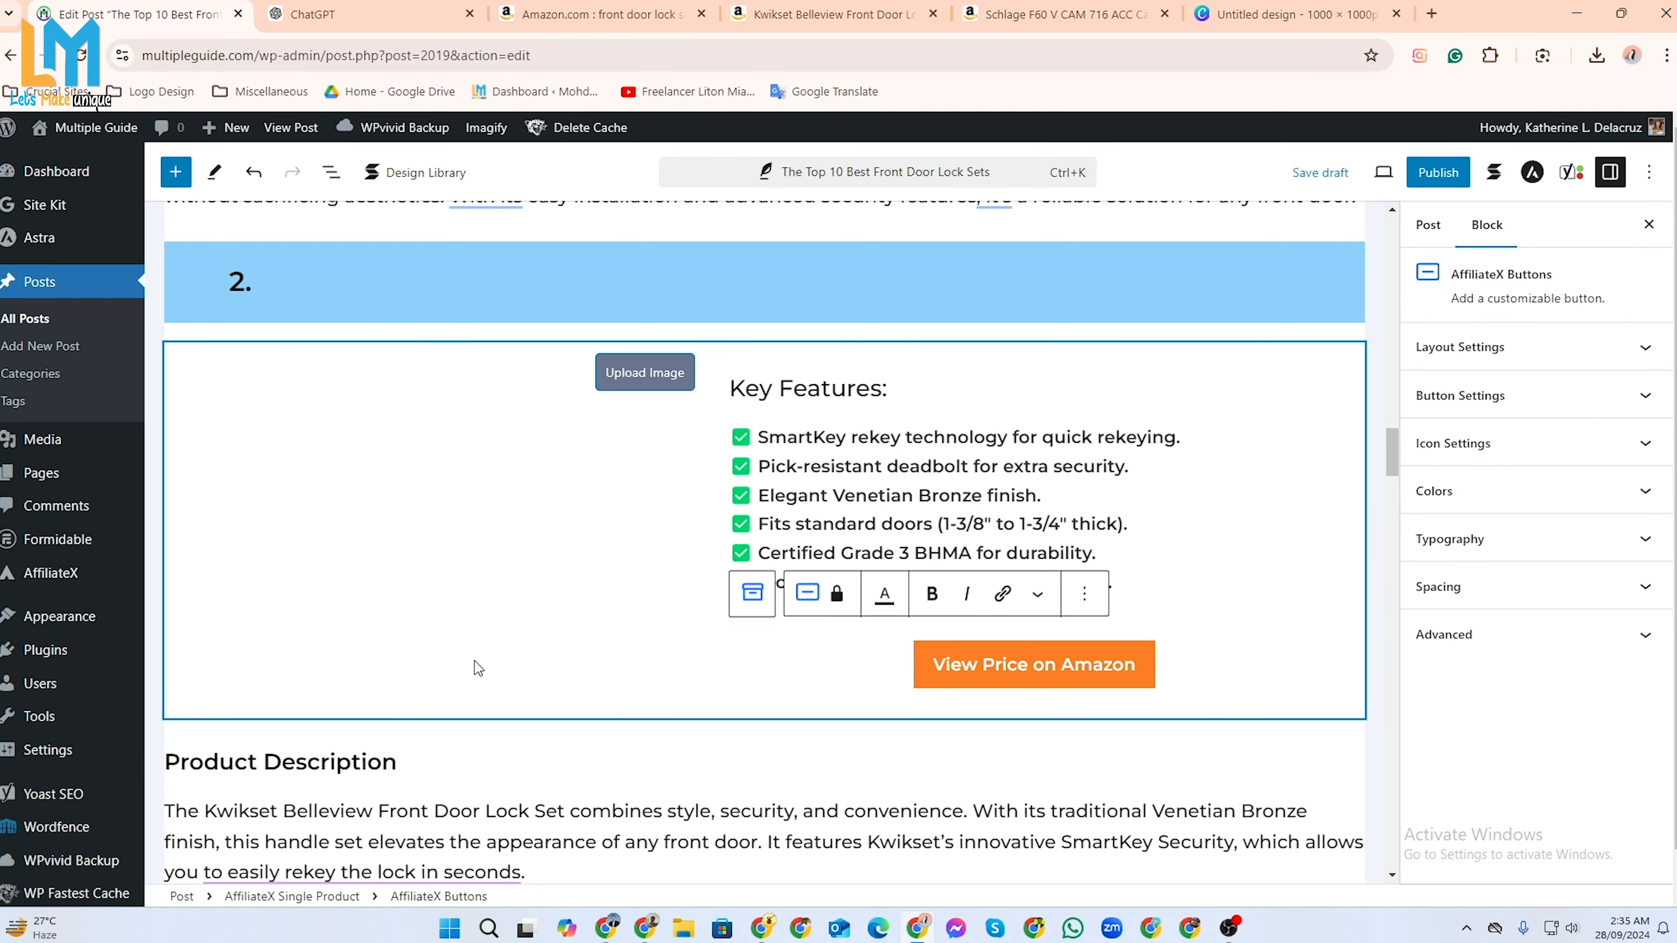
scroll(474, 661, down, 3)
scroll(474, 661, down, 2)
scroll(187, 693, down, 8)
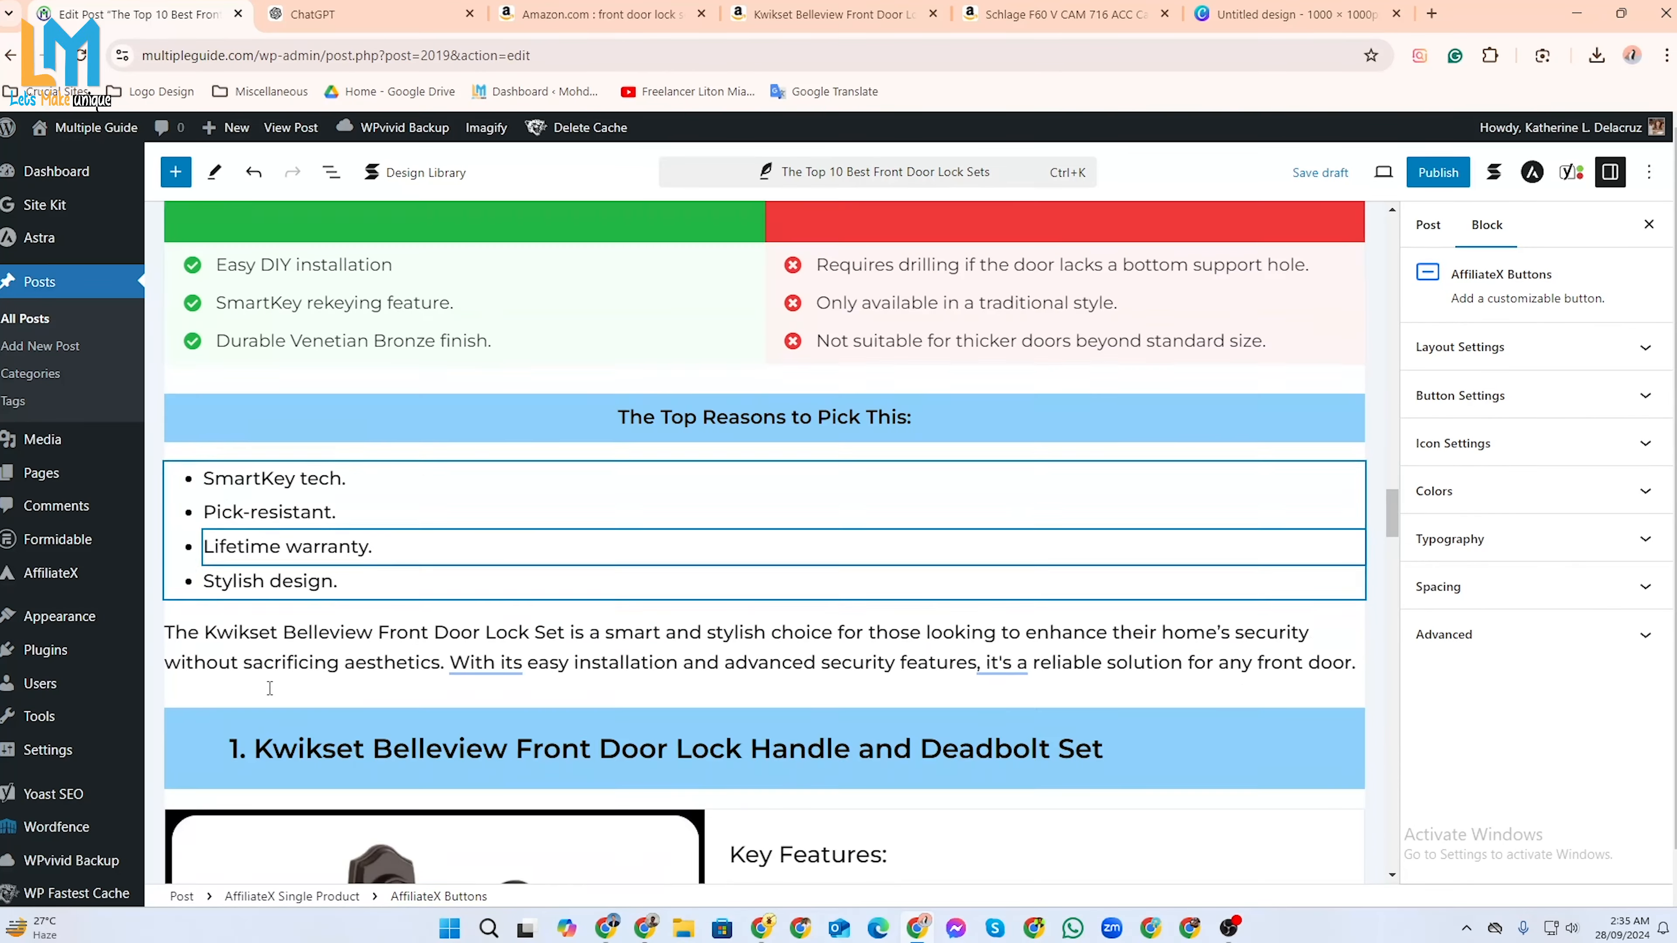
drag(229, 554, 1168, 551)
text(3.)
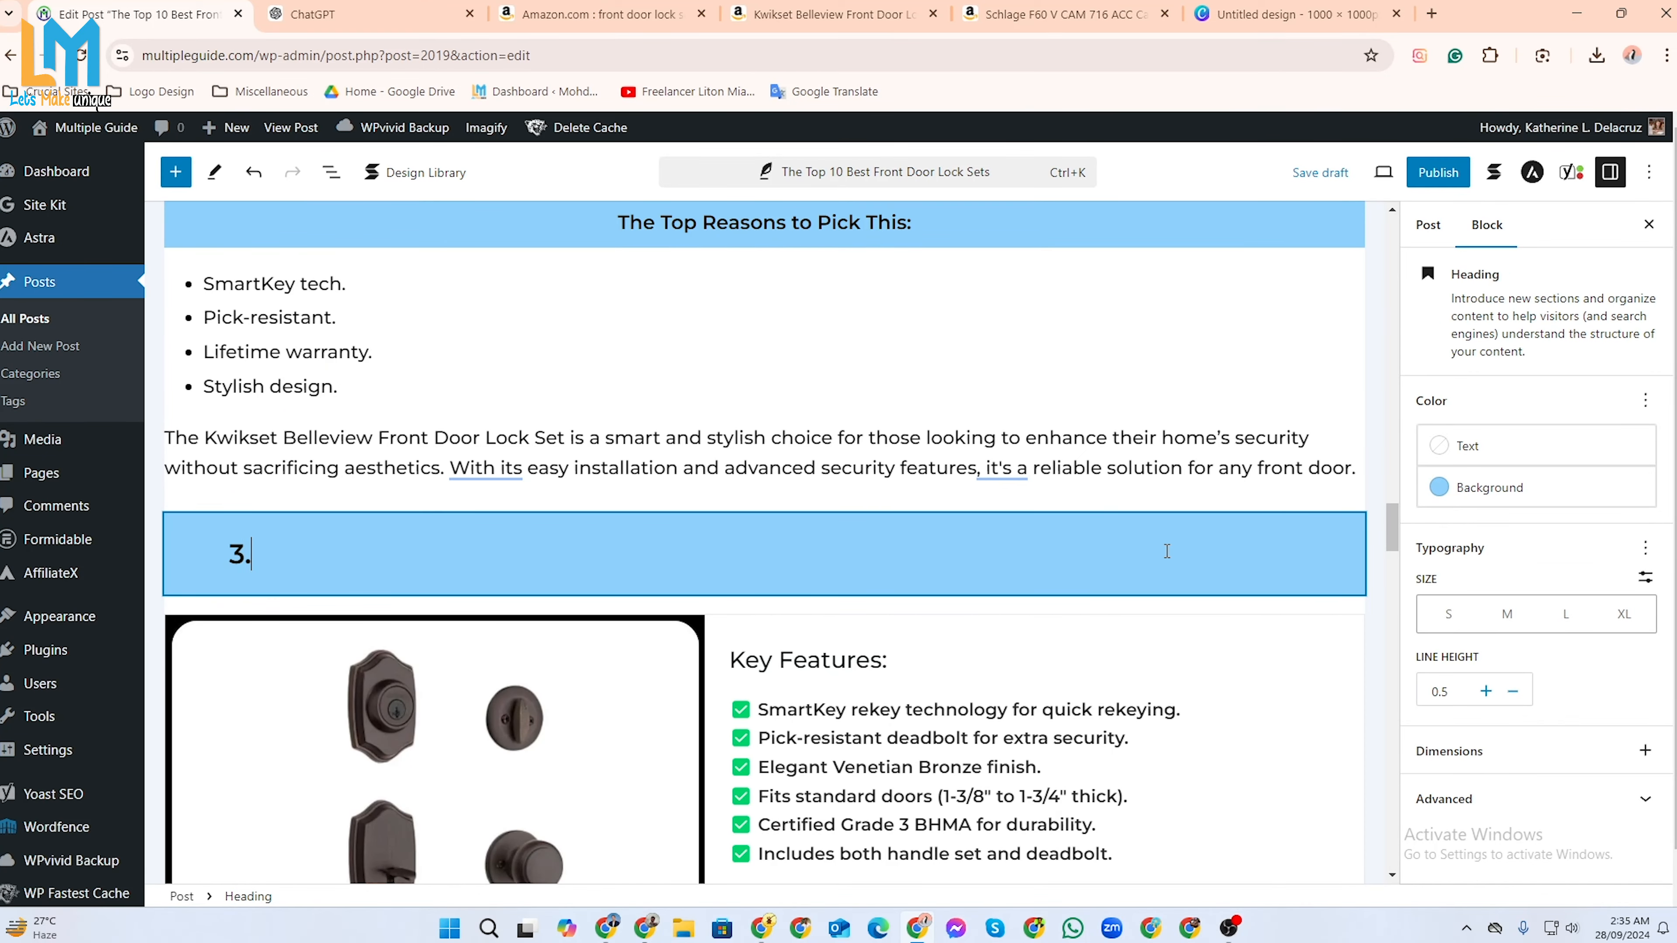
scroll(459, 664, down, 4)
scroll(455, 687, down, 2)
click(445, 718)
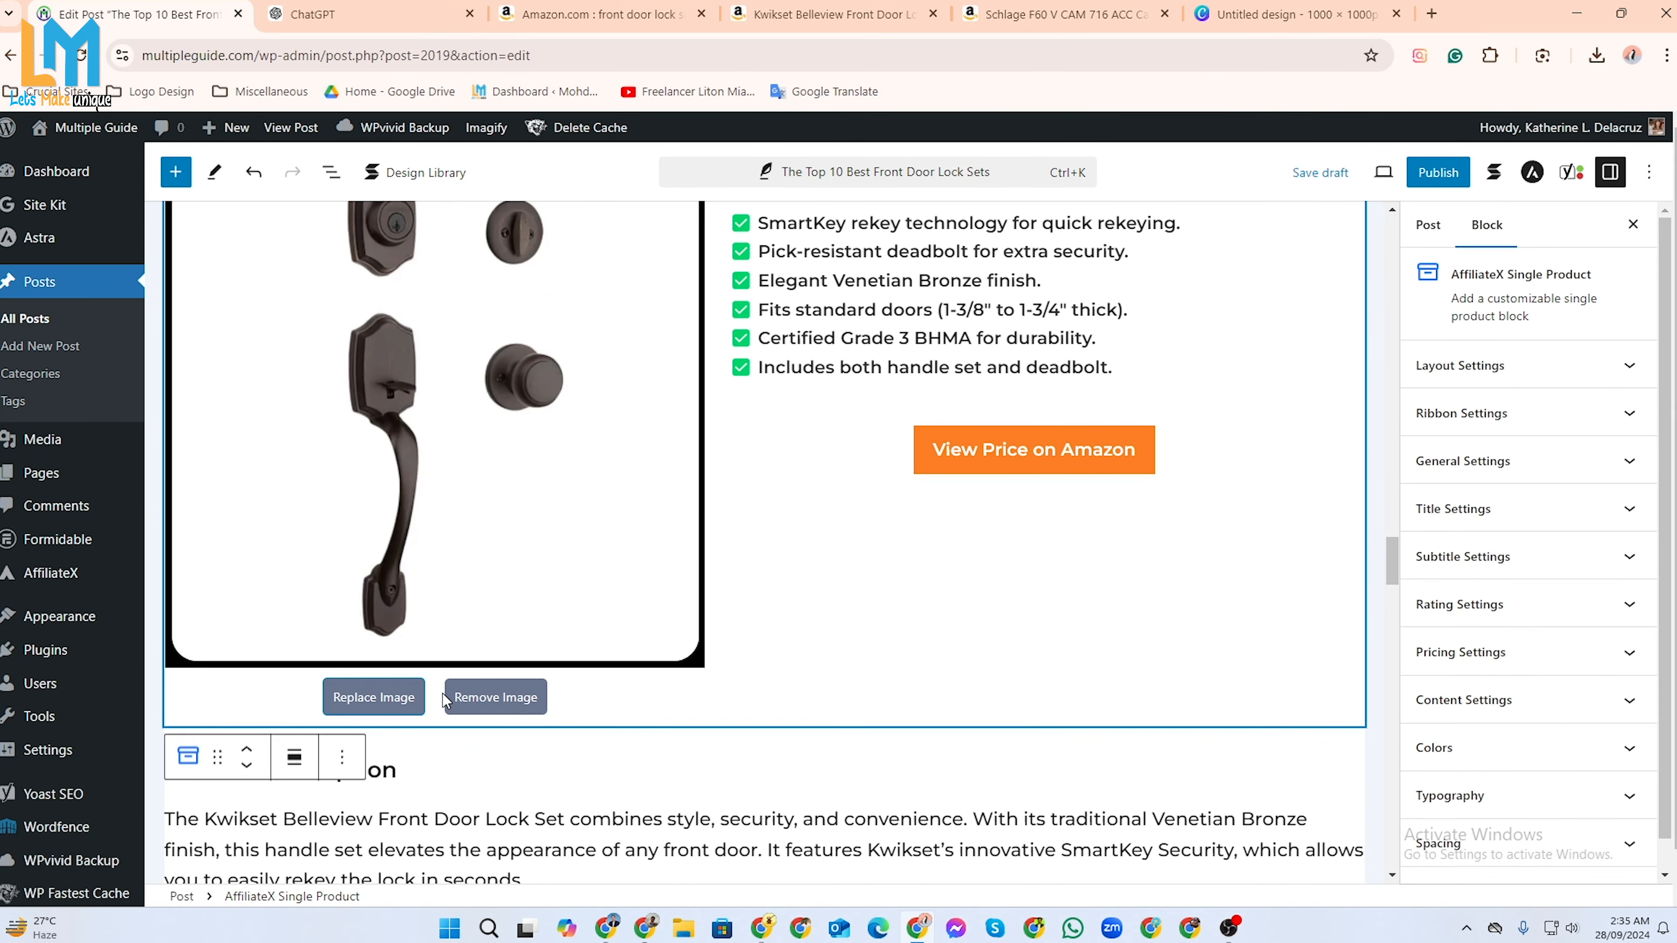
Review the post's product sections, from the introduction through the duplicated sections with numbered placeholder headings.
scroll(450, 703, down, 5)
scroll(674, 458, up, 4)
scroll(677, 457, down, 15)
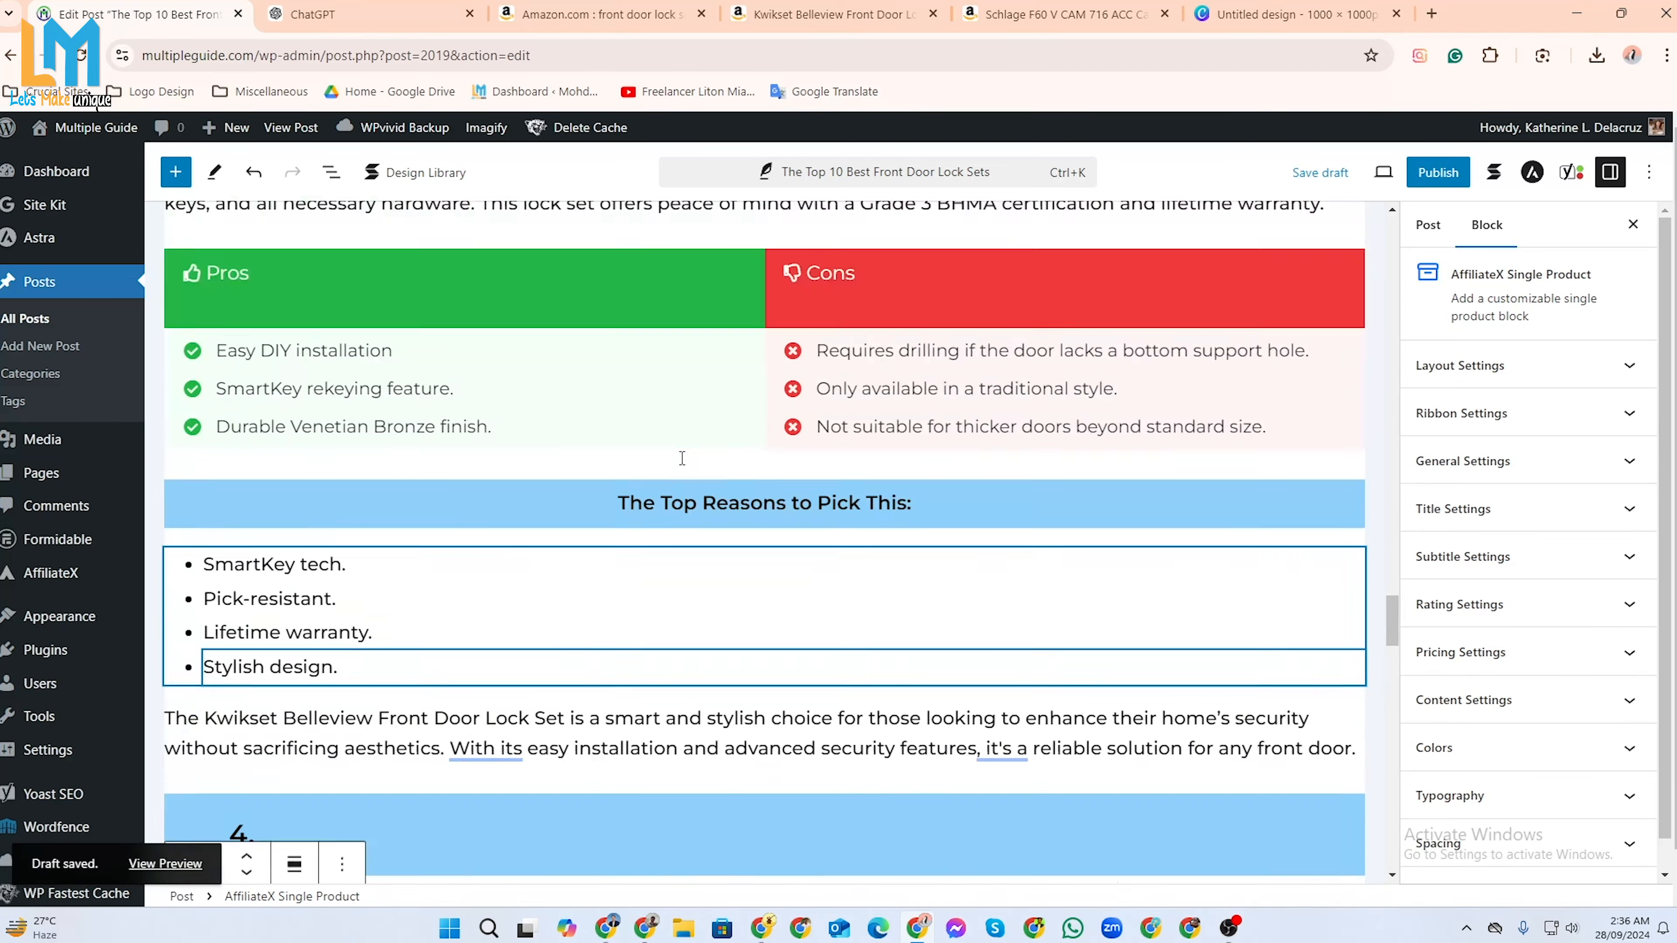
scroll(686, 467, up, 20)
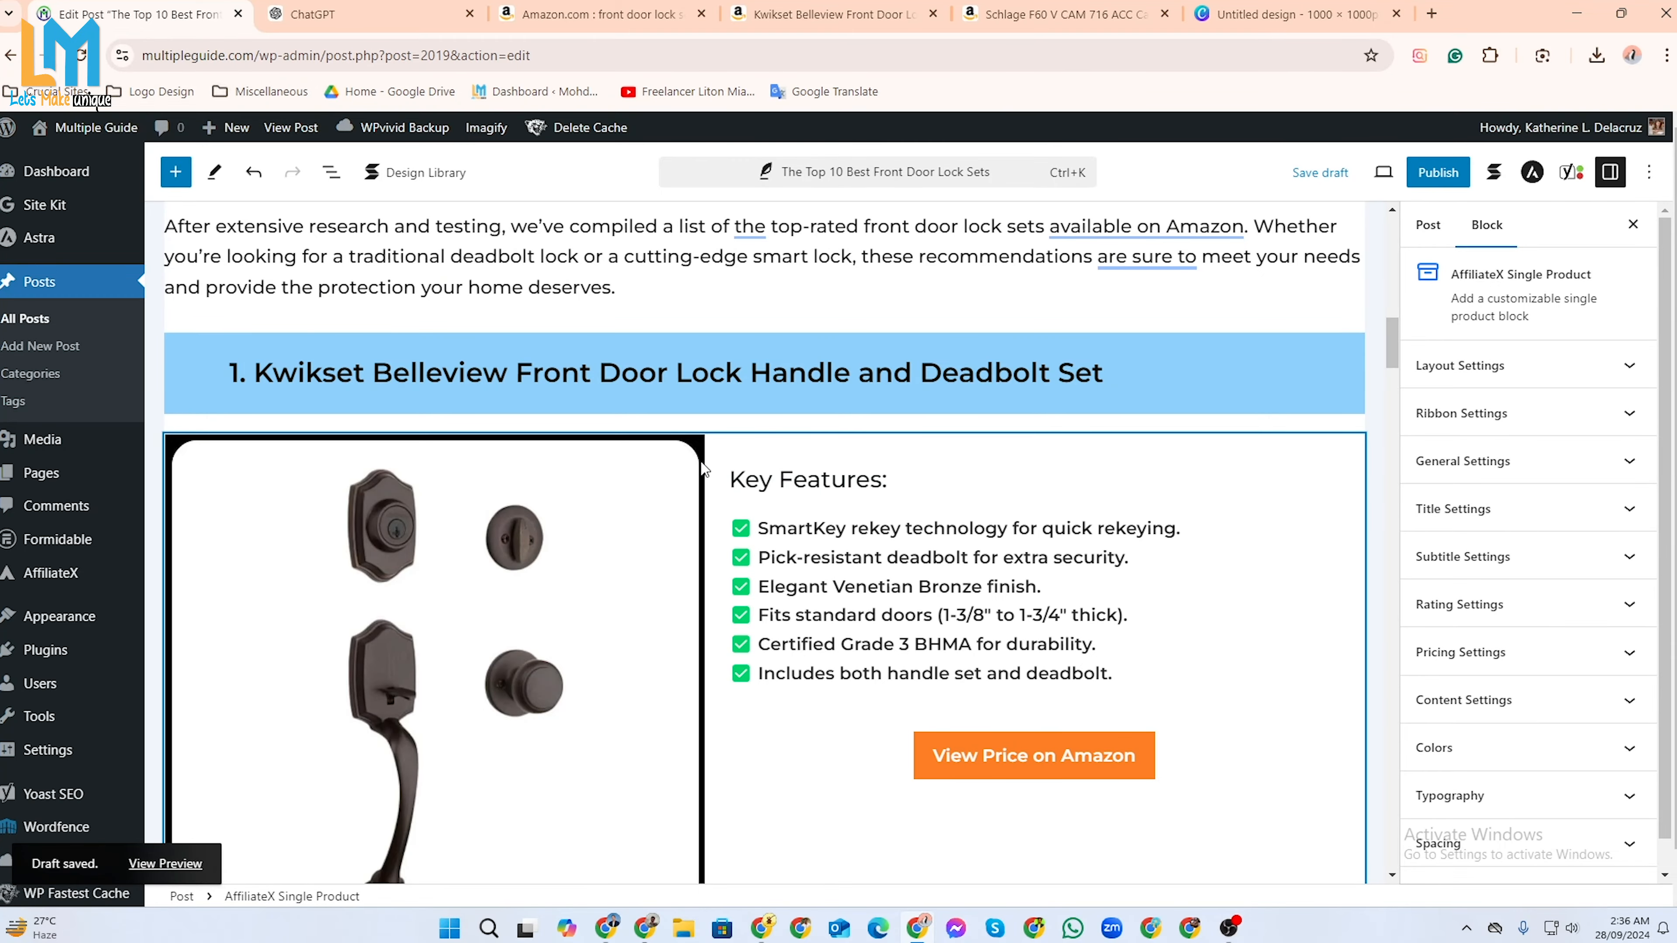
scroll(706, 469, up, 14)
scroll(704, 468, down, 14)
scroll(702, 467, down, 14)
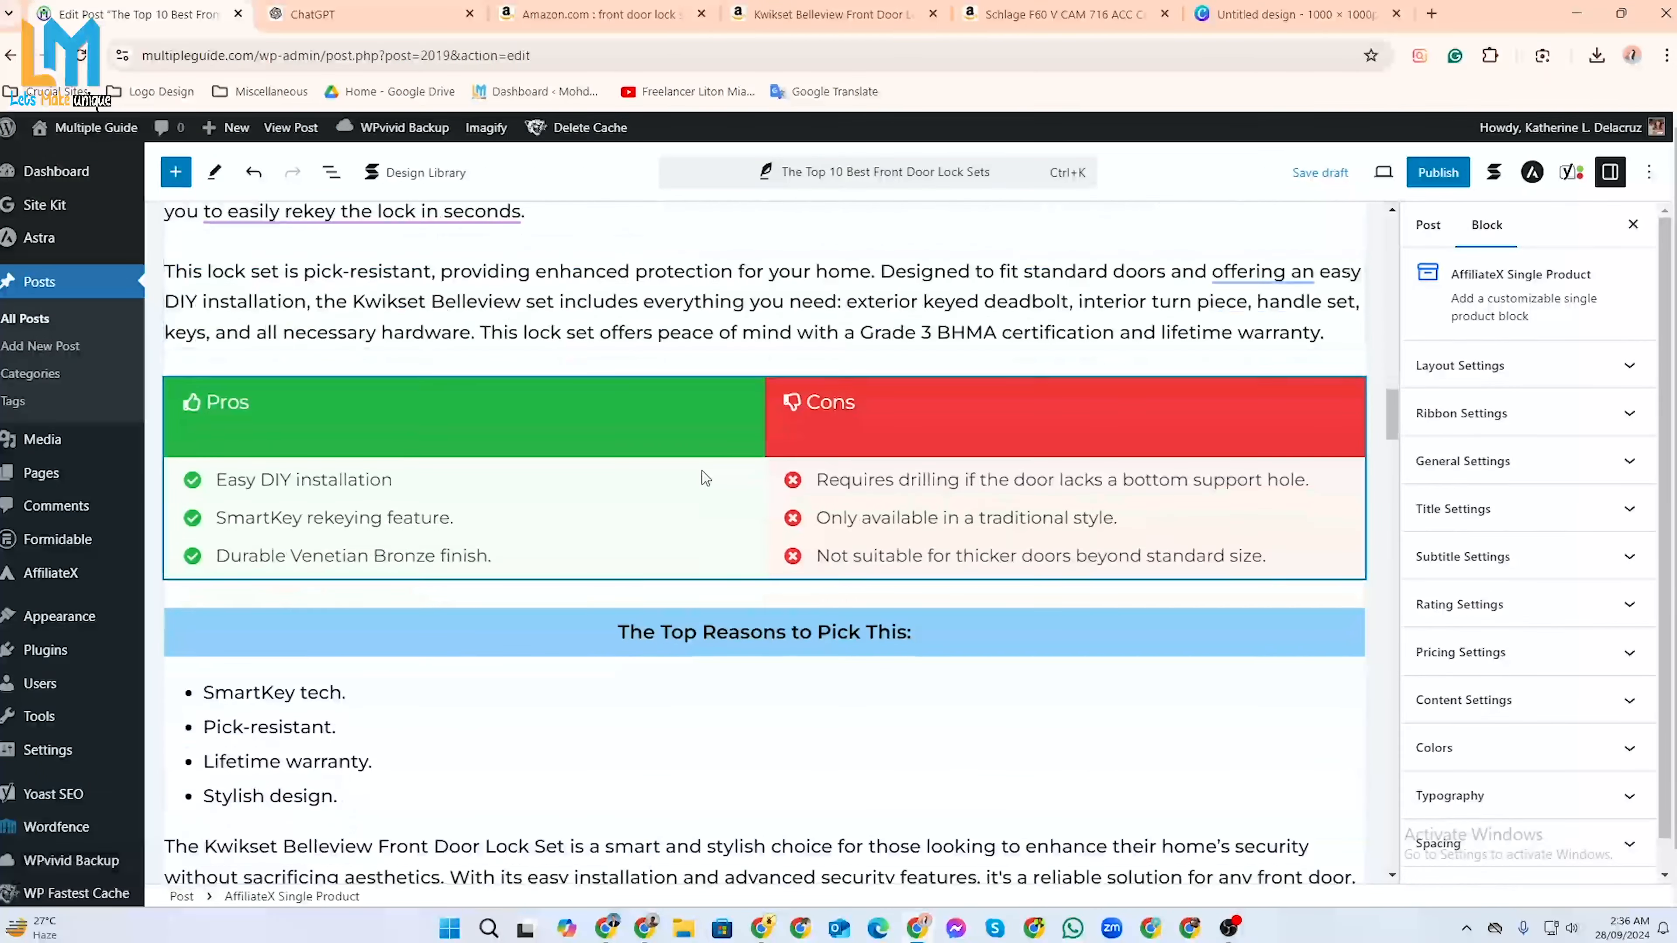
scroll(702, 470, down, 8)
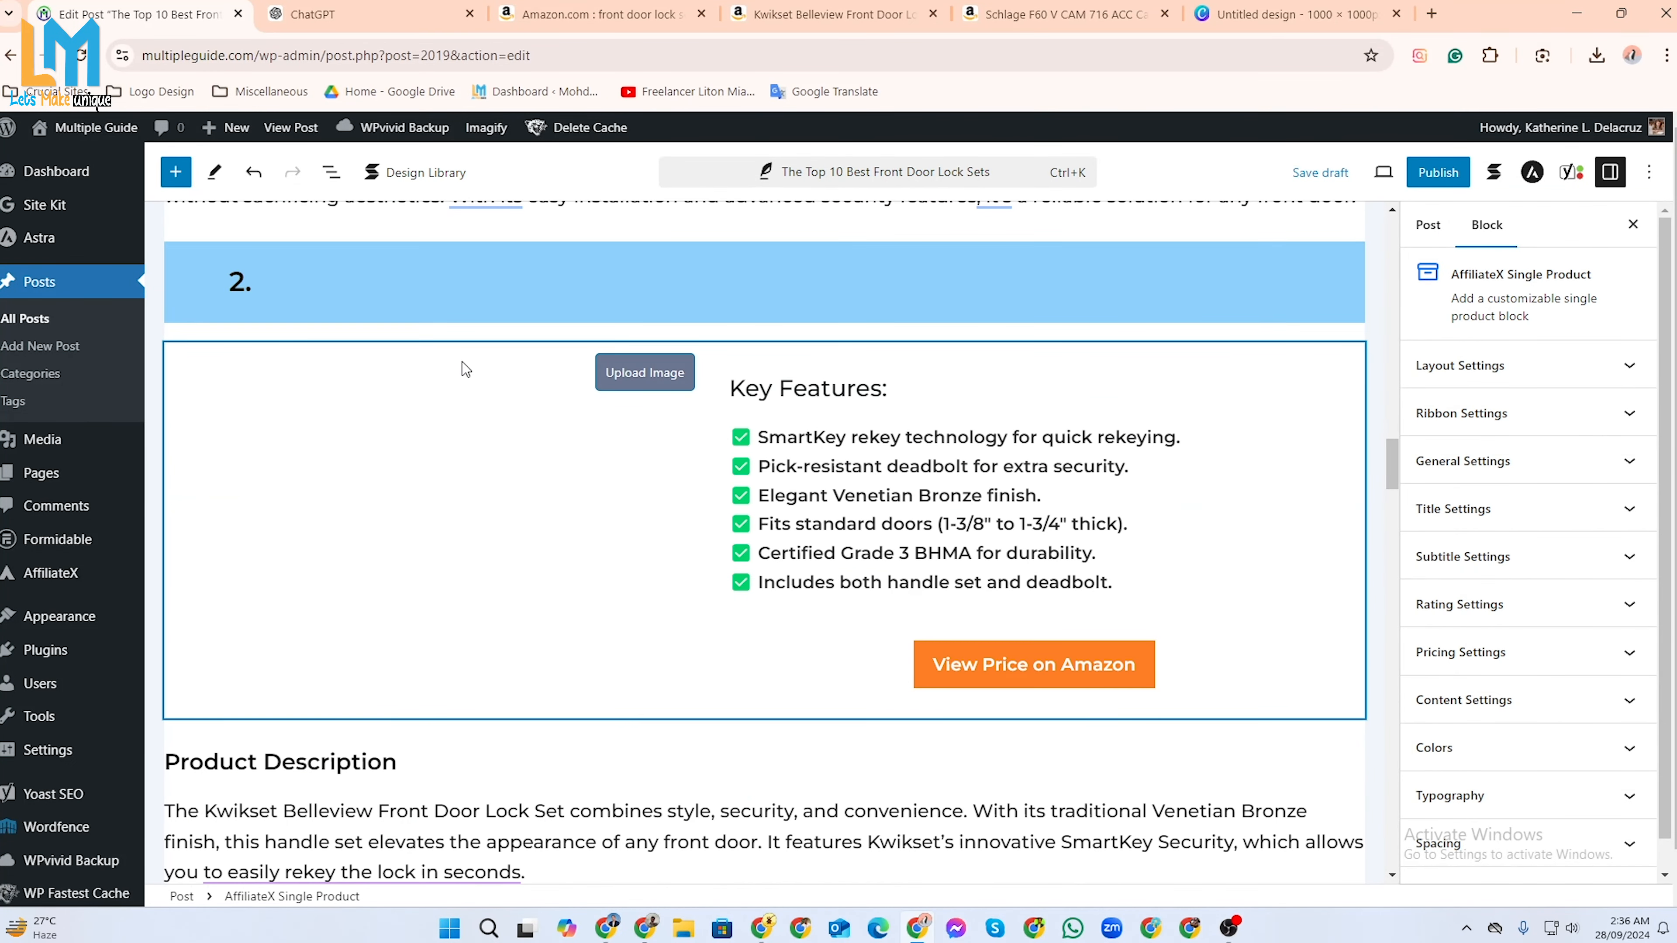
Close the Kwikset Amazon page and copy "Schlage F60 V CAM 716 ACC Camelot Front Entry Handleset" from its listing into the "2." heading.
click(460, 278)
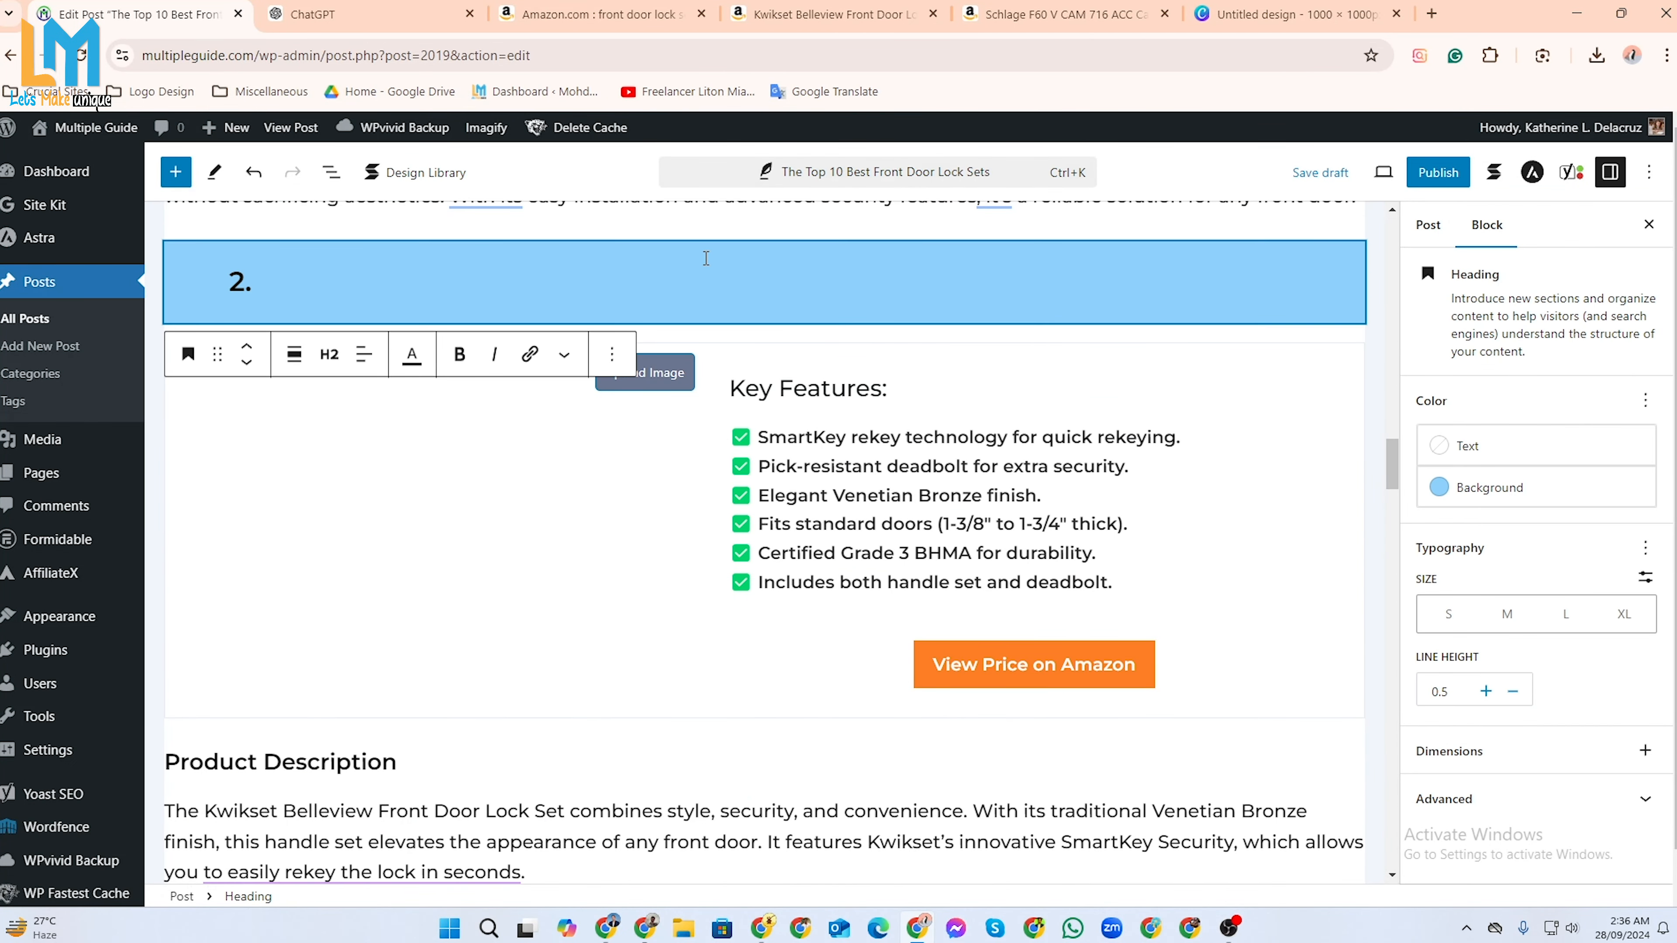
click(821, 20)
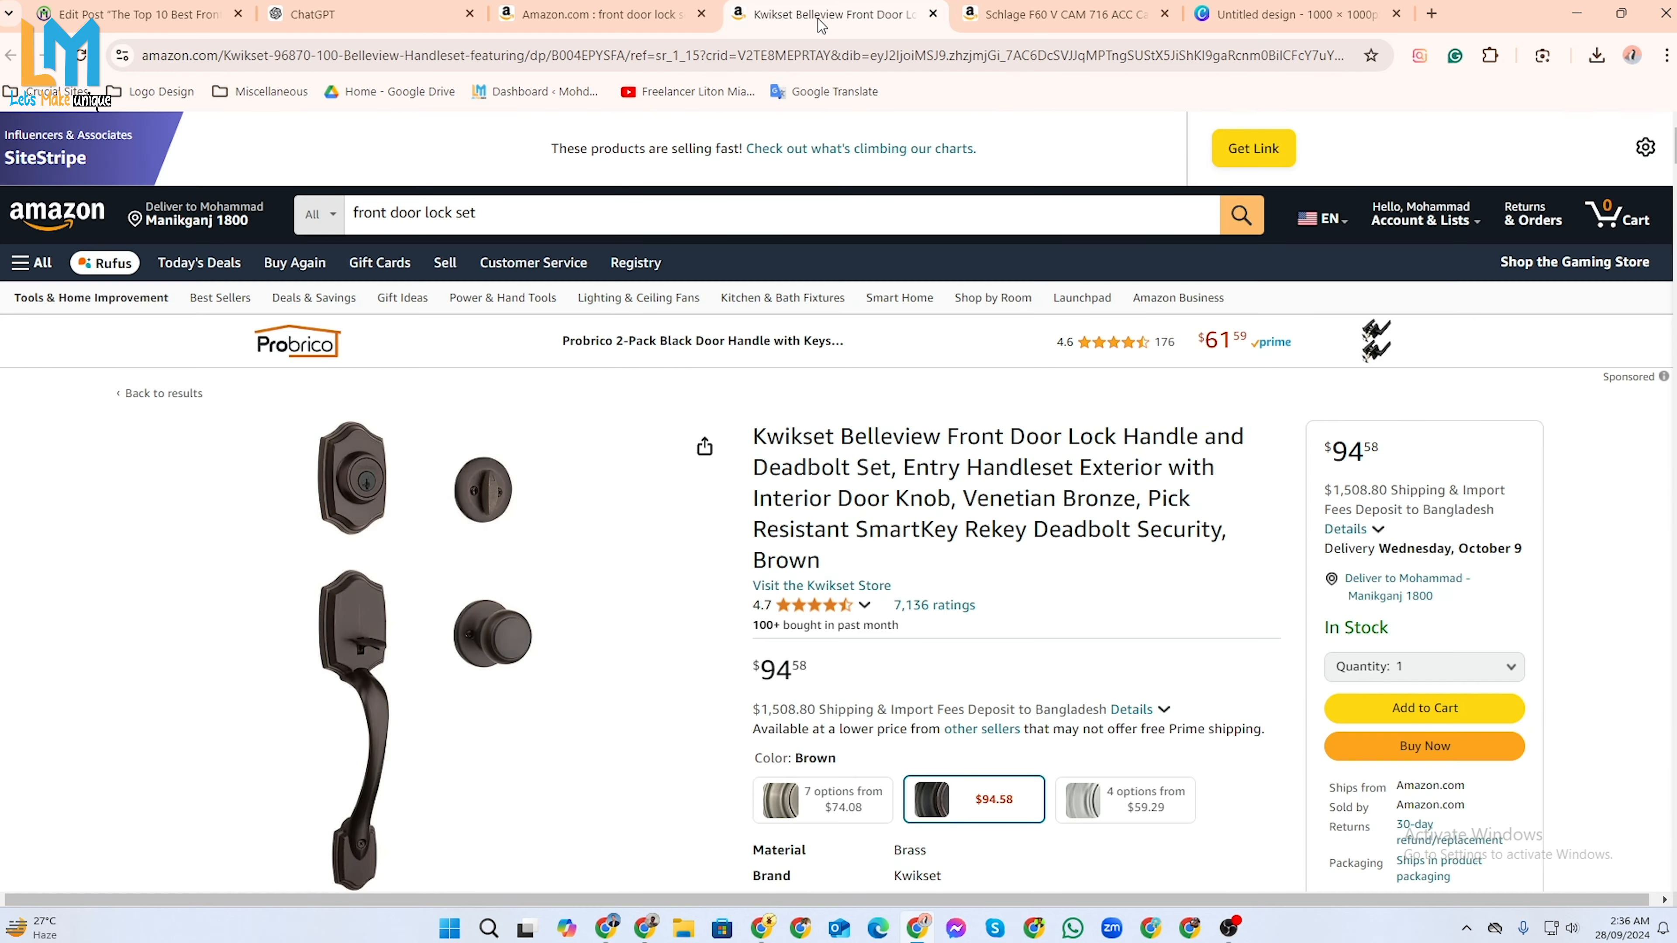
click(932, 14)
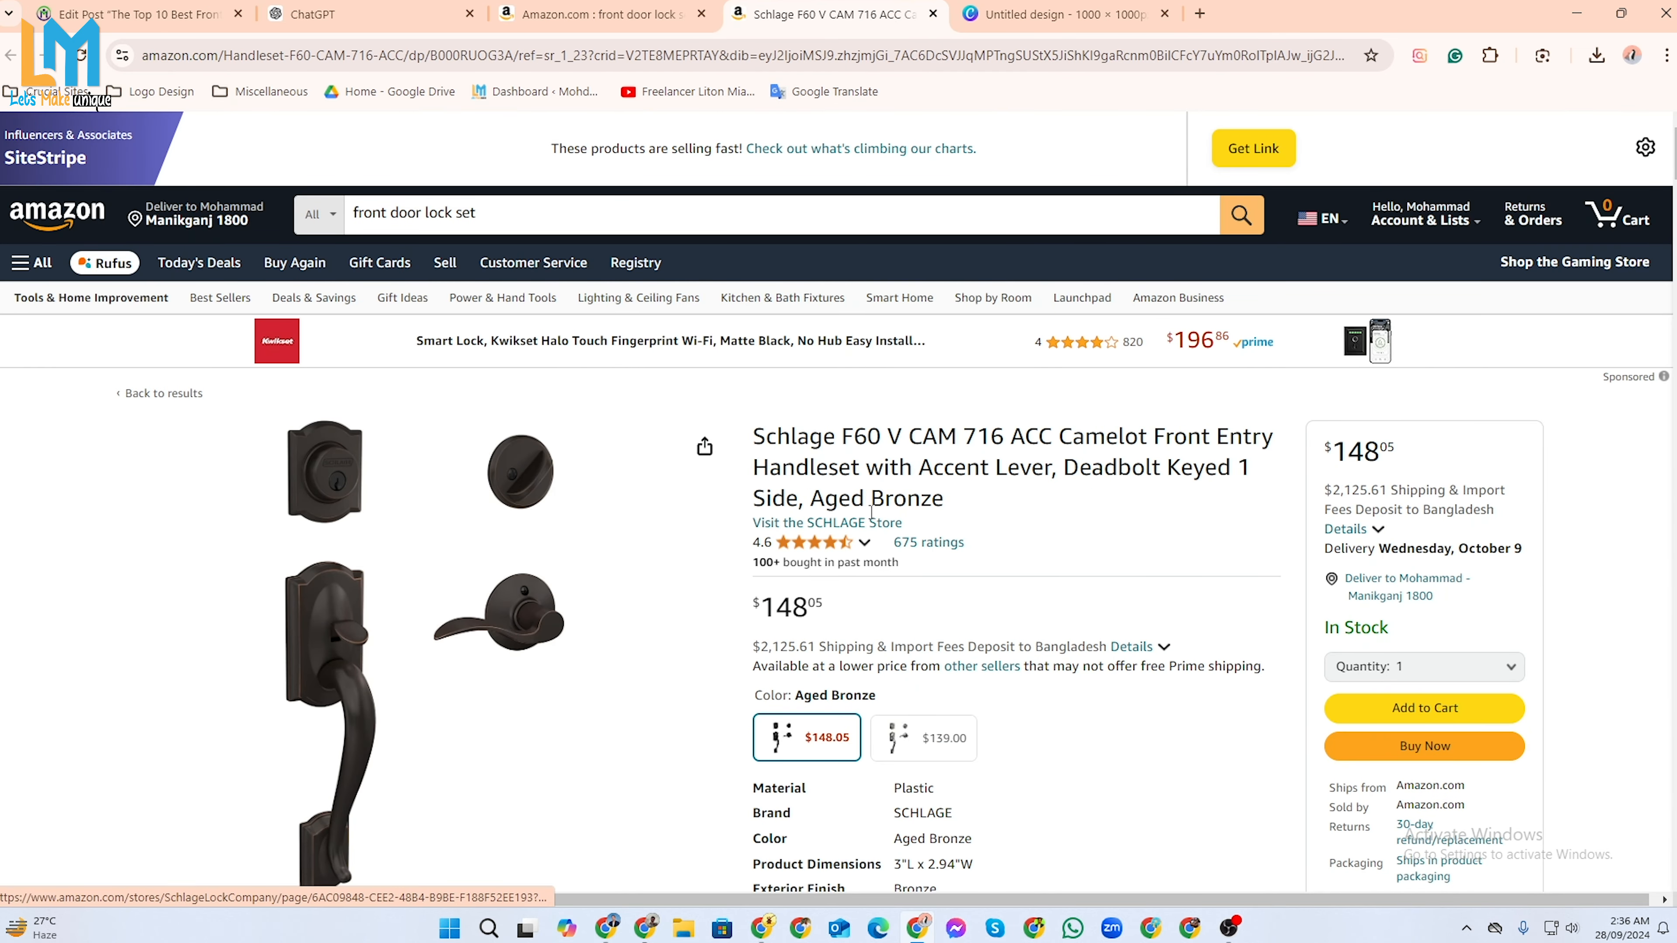
drag(756, 434, 867, 468)
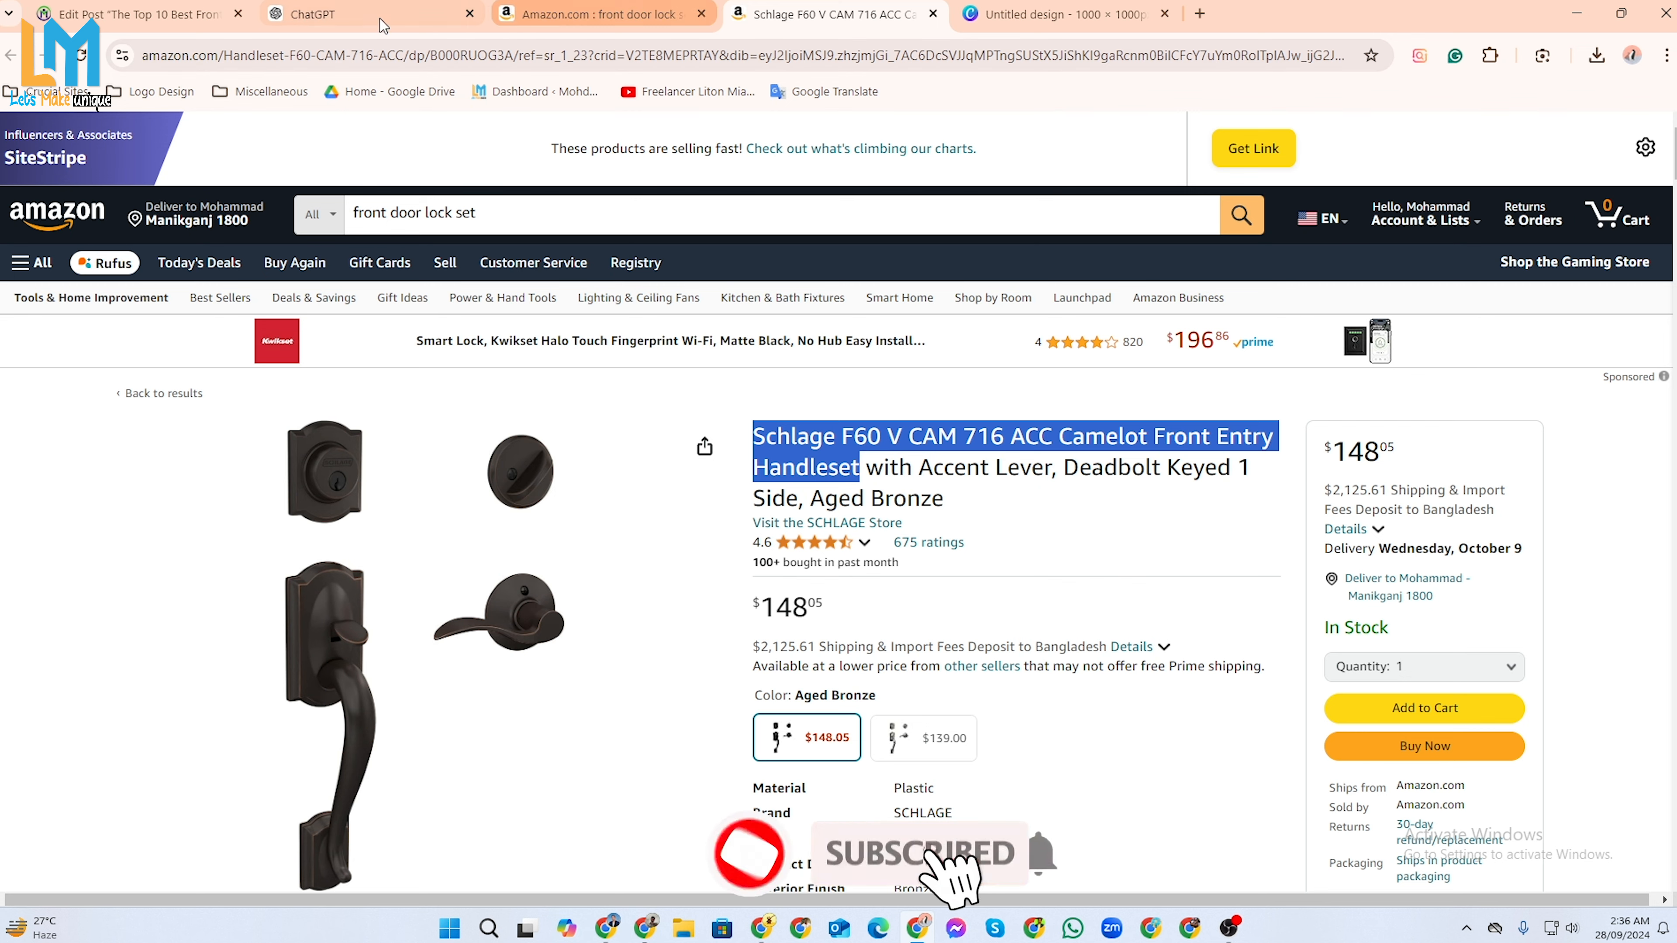
click(189, 18)
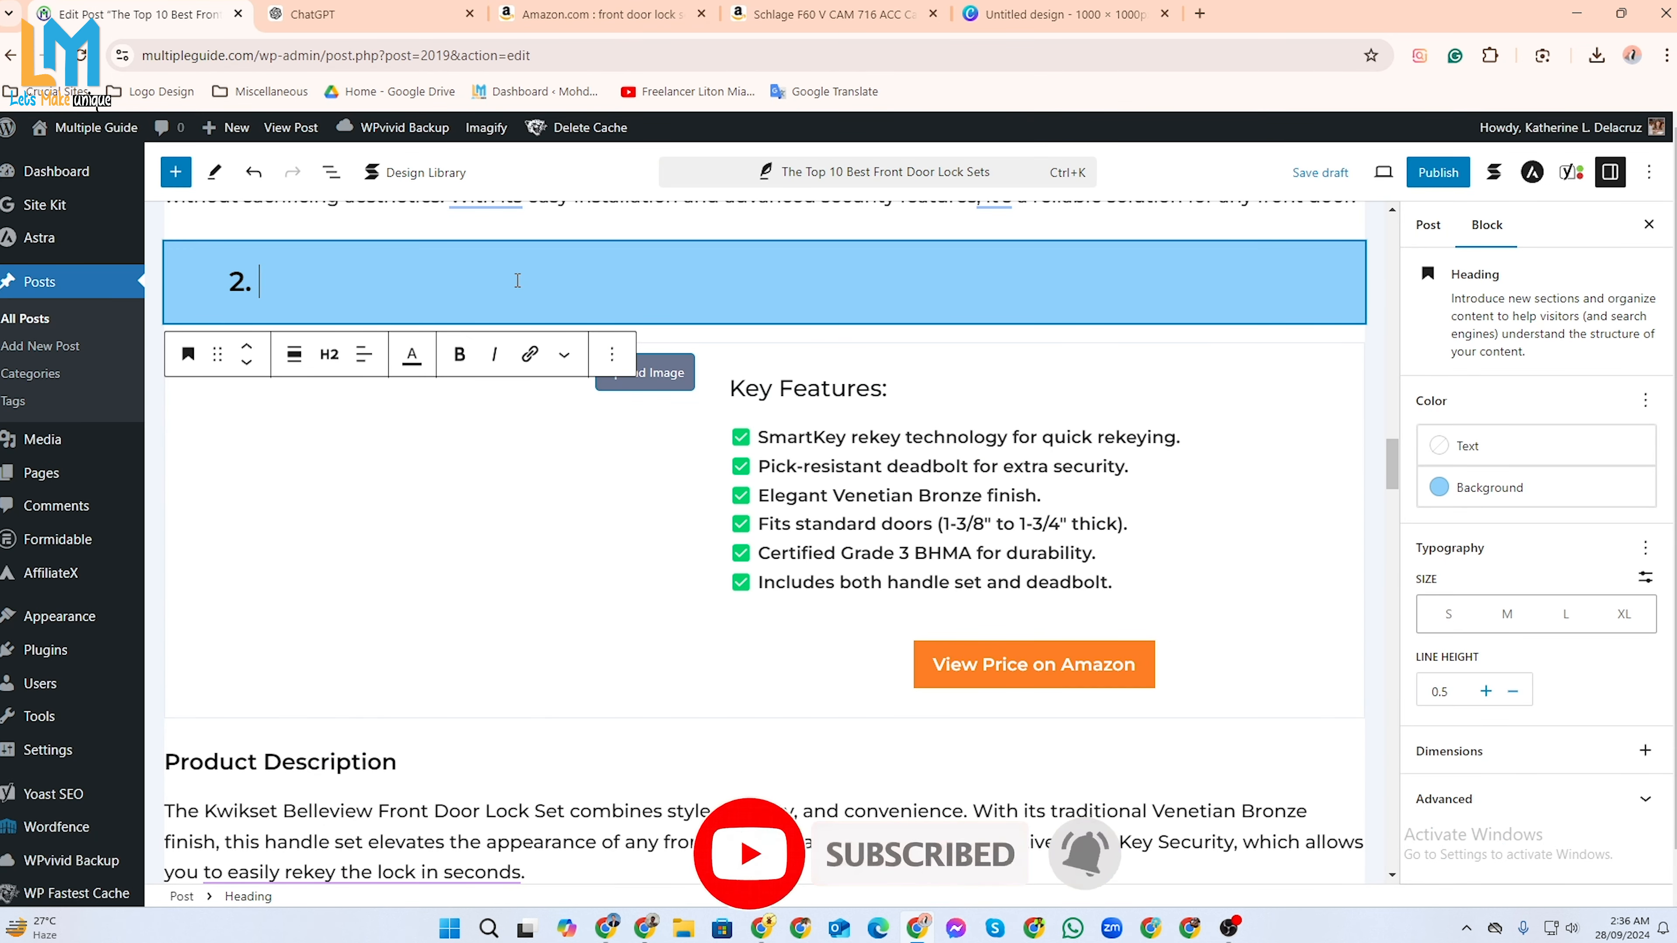
key(ctrl+v)
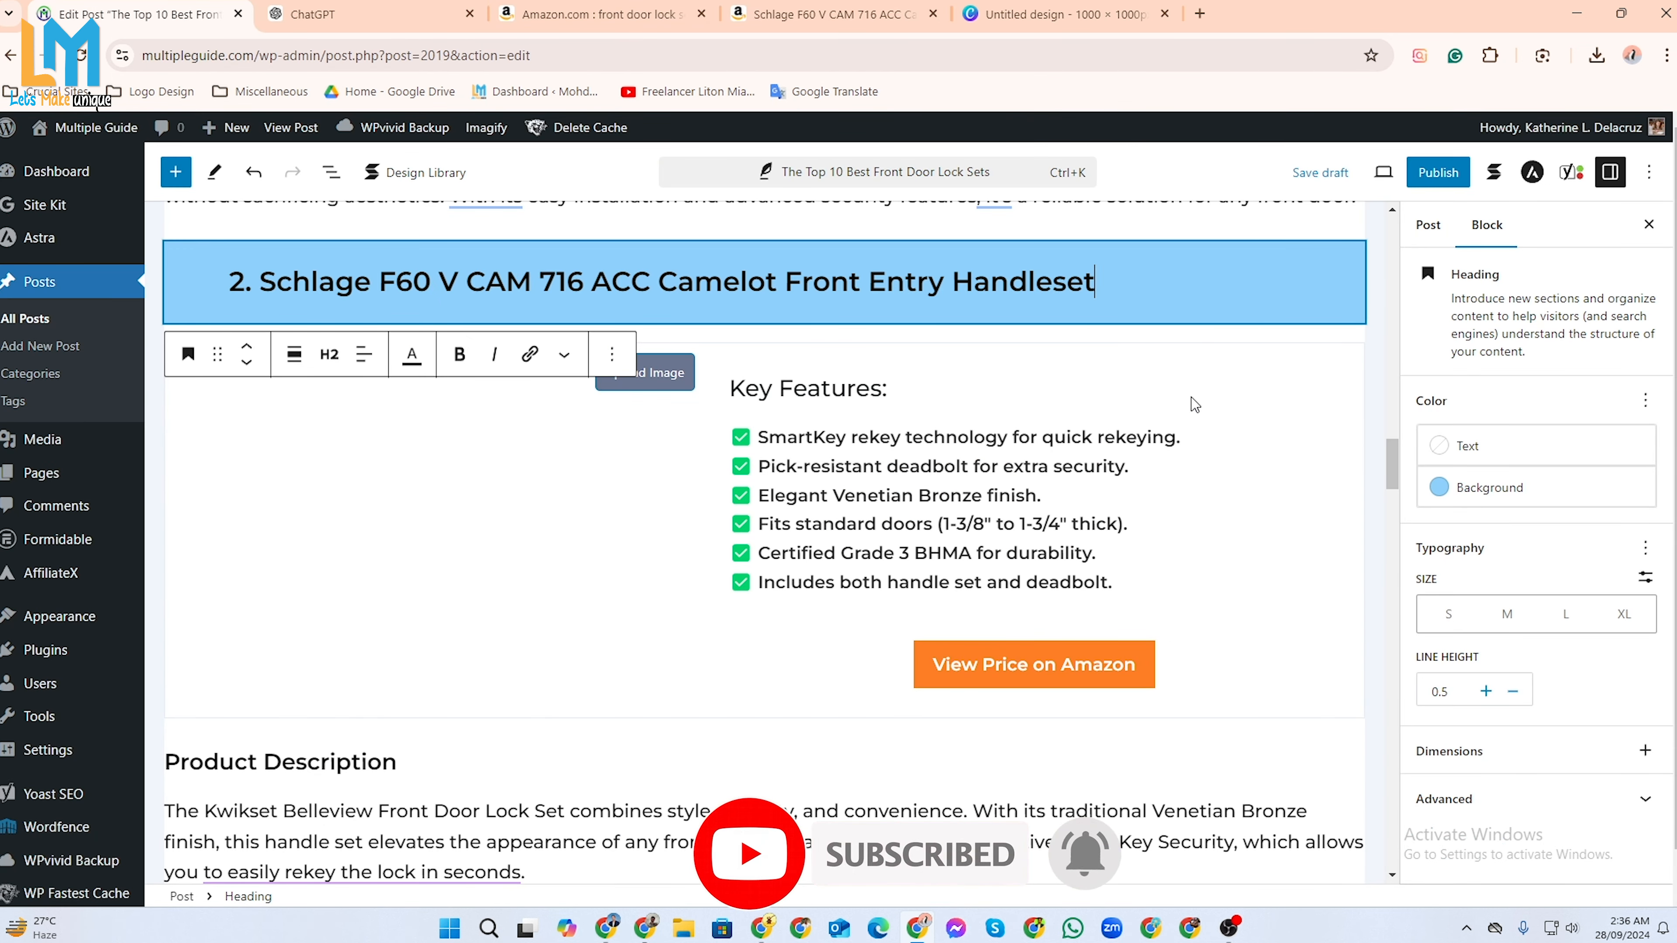
Clear the existing link from the View Price on Amazon button in the Schlage section.
click(1058, 679)
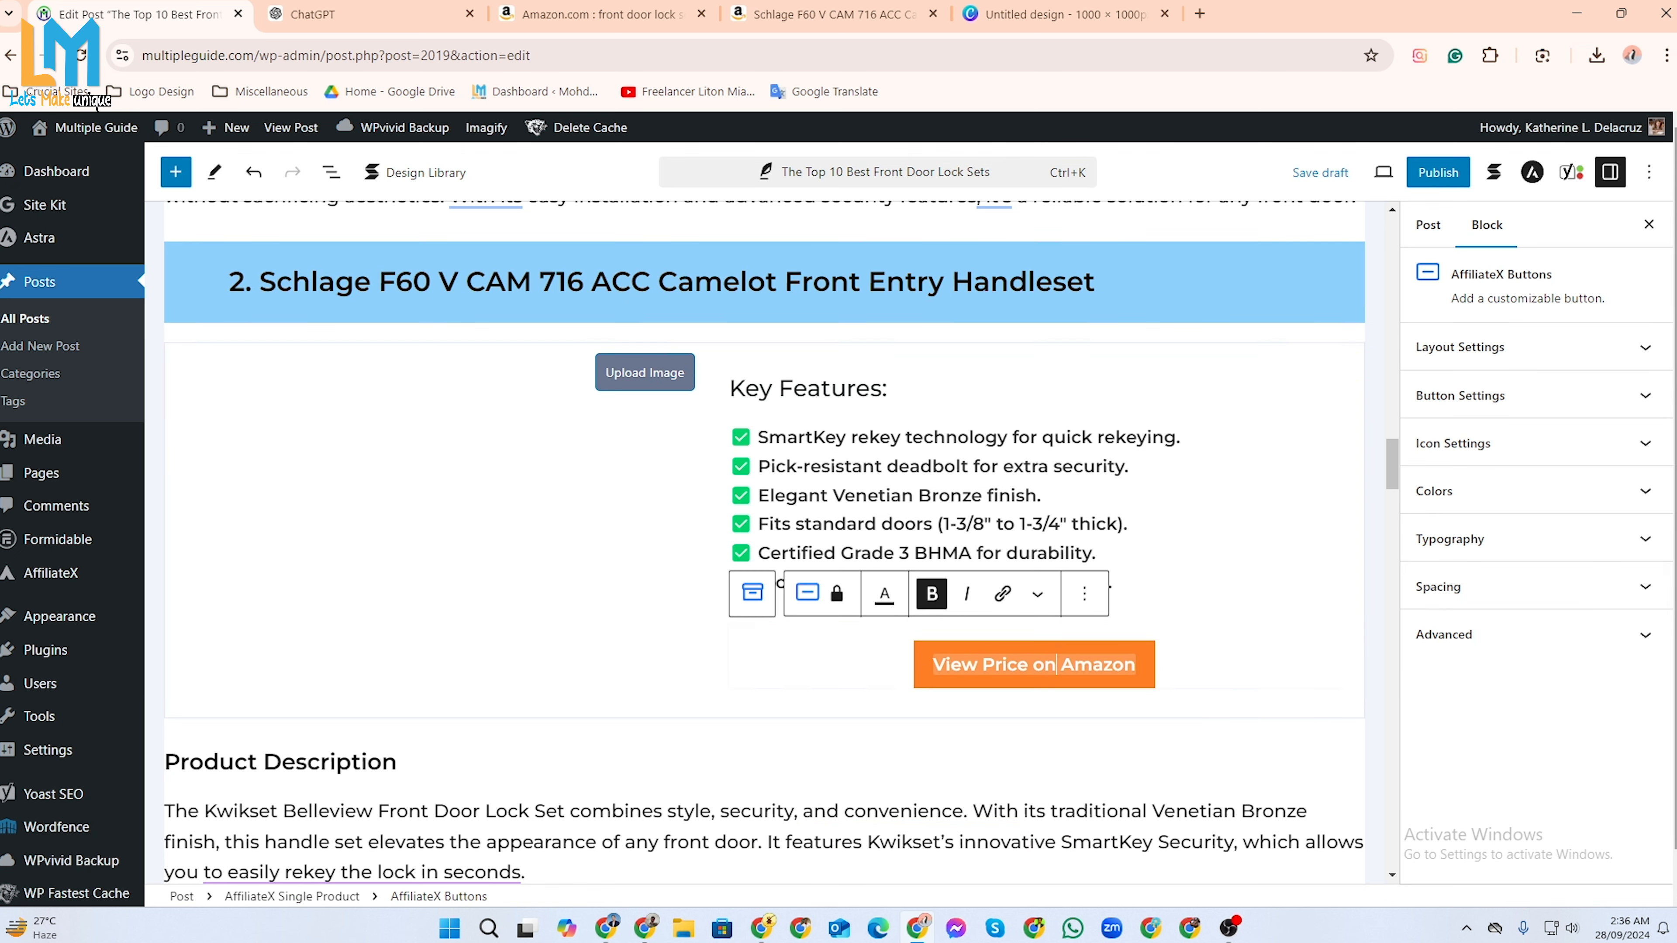
click(1578, 396)
drag(1571, 297, 1406, 324)
key(BackSpace)
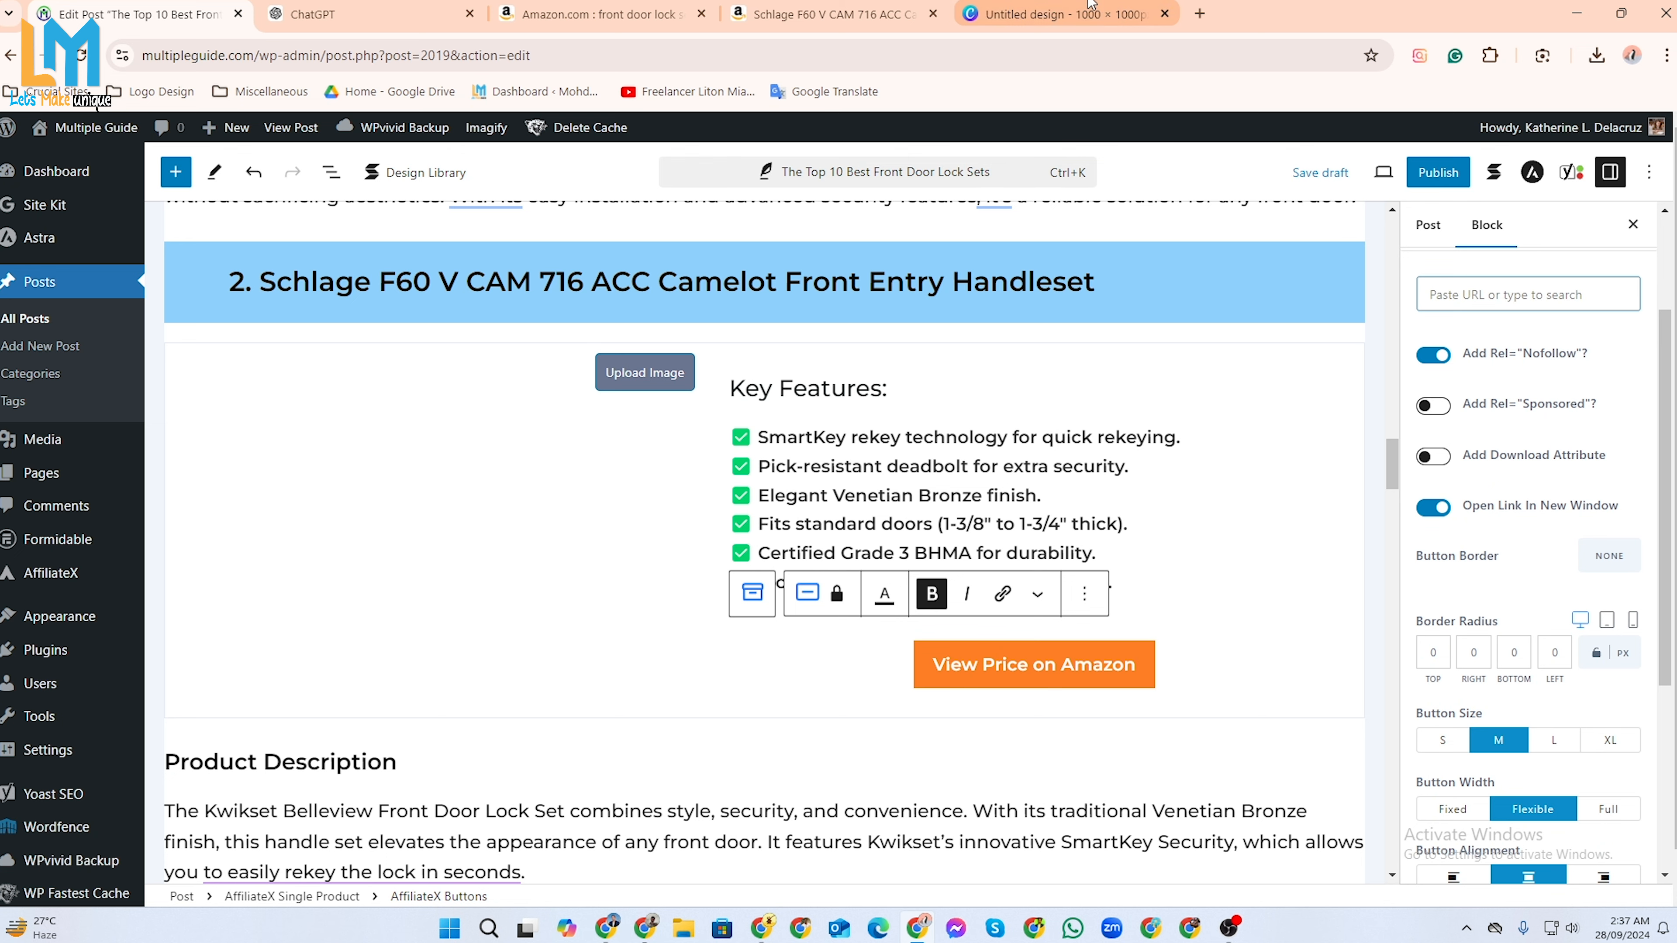
Switch to the Schlage handleset's Amazon page, generate its short affiliate text link and copy it.
click(887, 13)
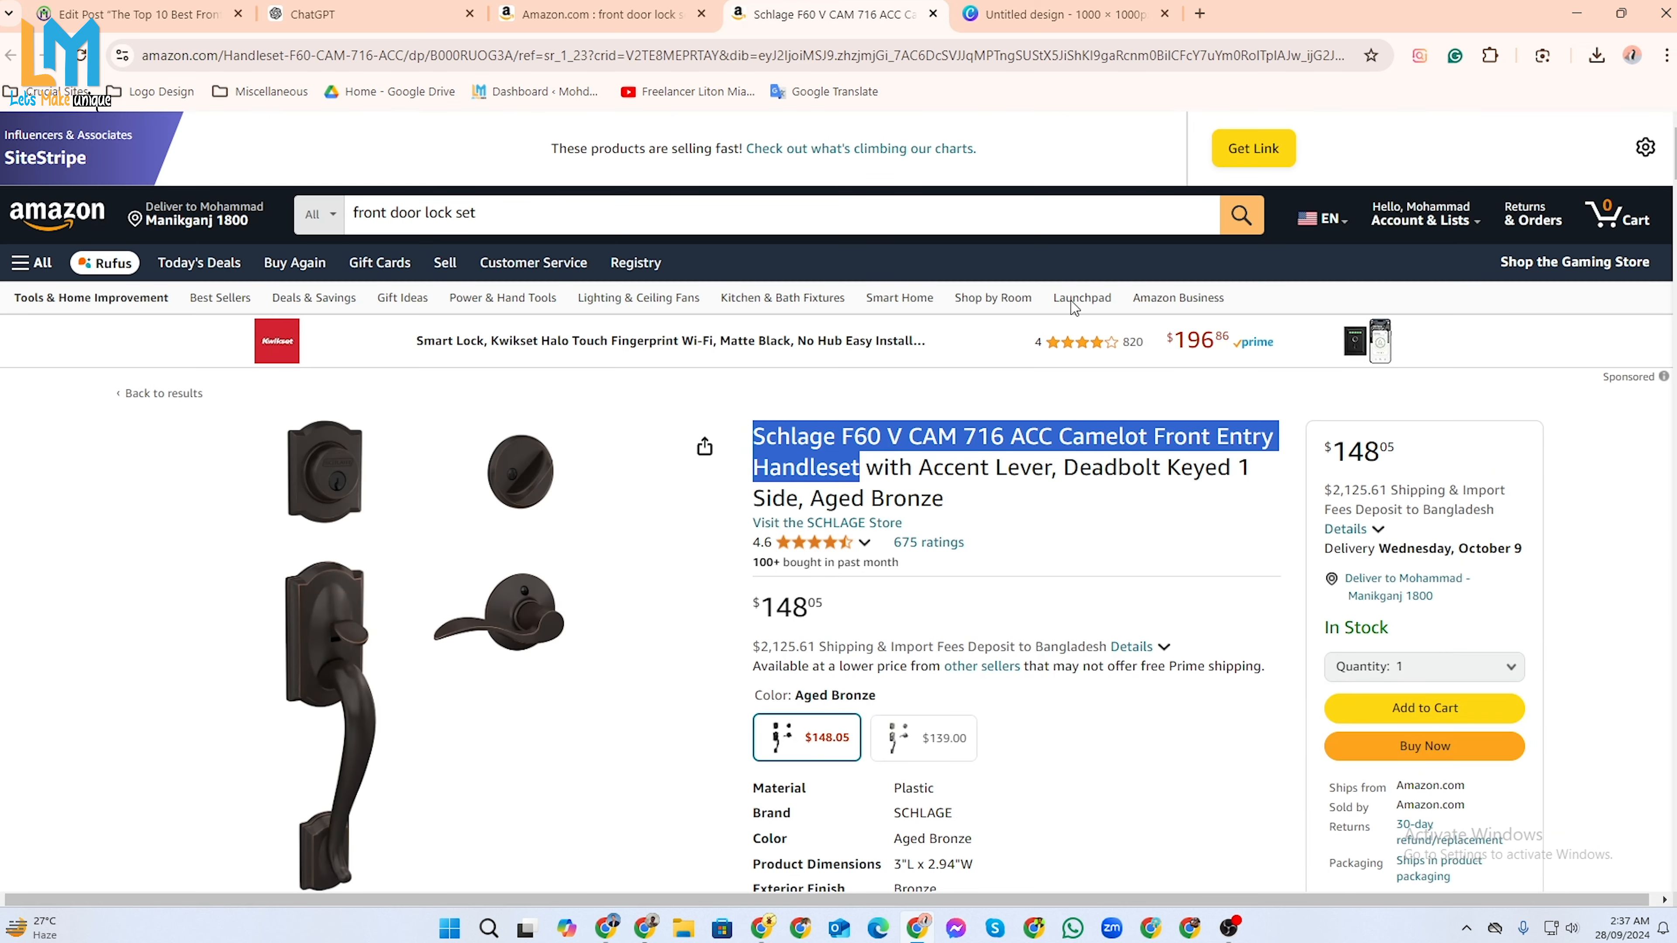
click(1321, 169)
click(1258, 158)
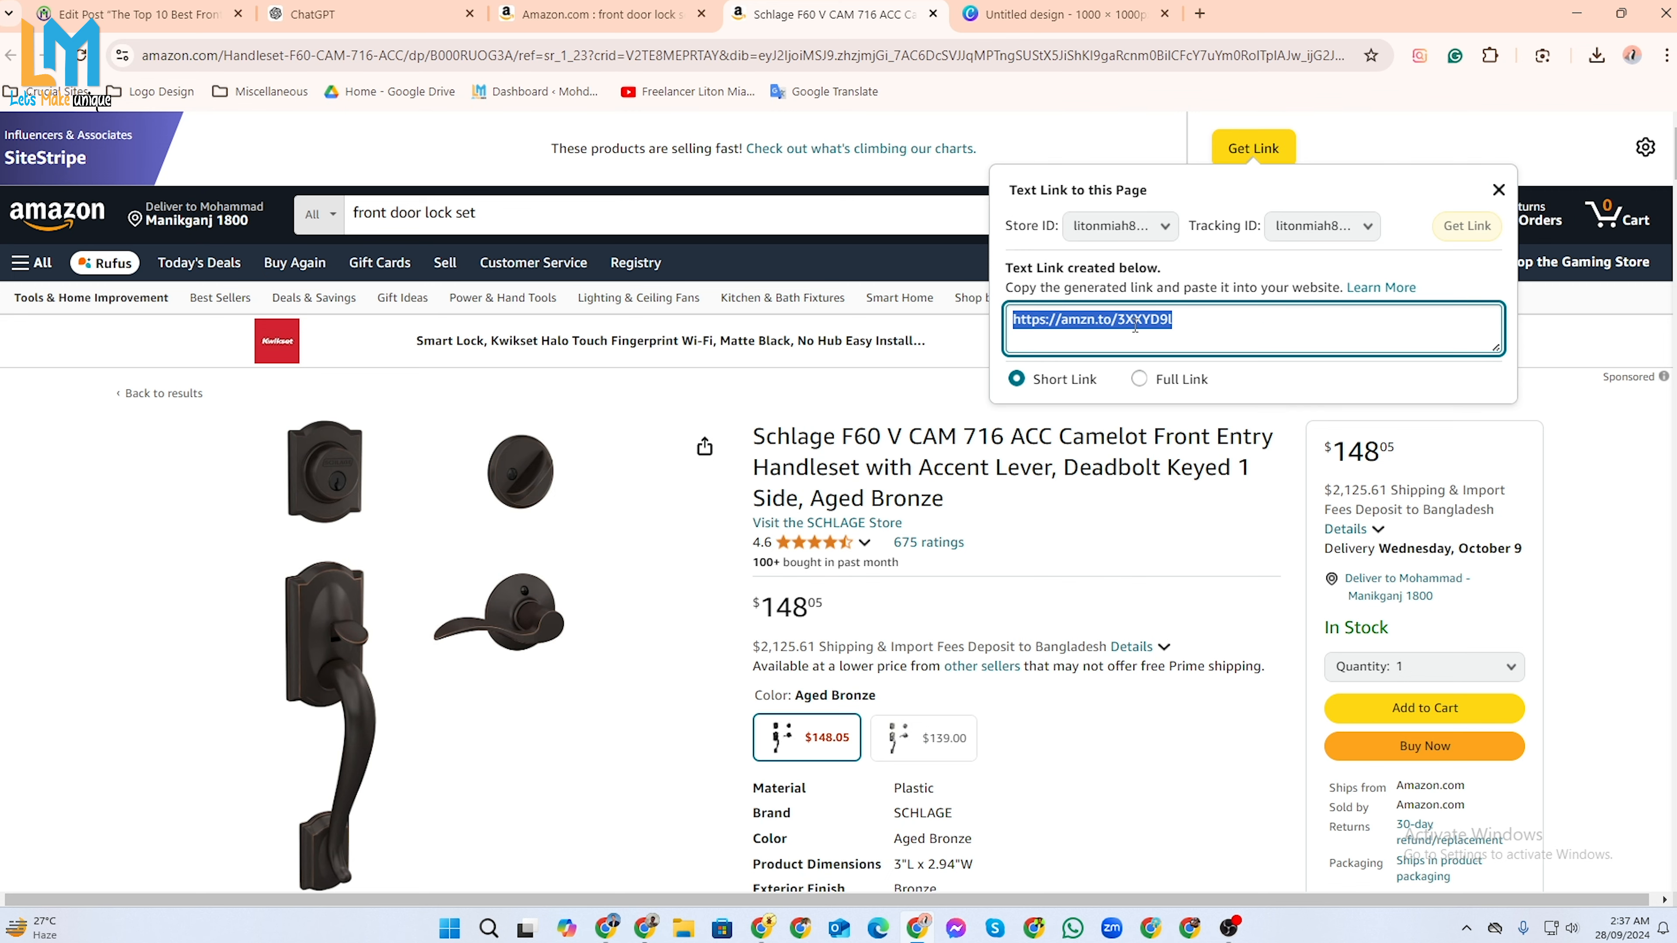
right_click(1135, 328)
click(1178, 345)
Return to the WordPress post and paste the copied Amazon affiliate link as the Schlage button's URL.
click(132, 14)
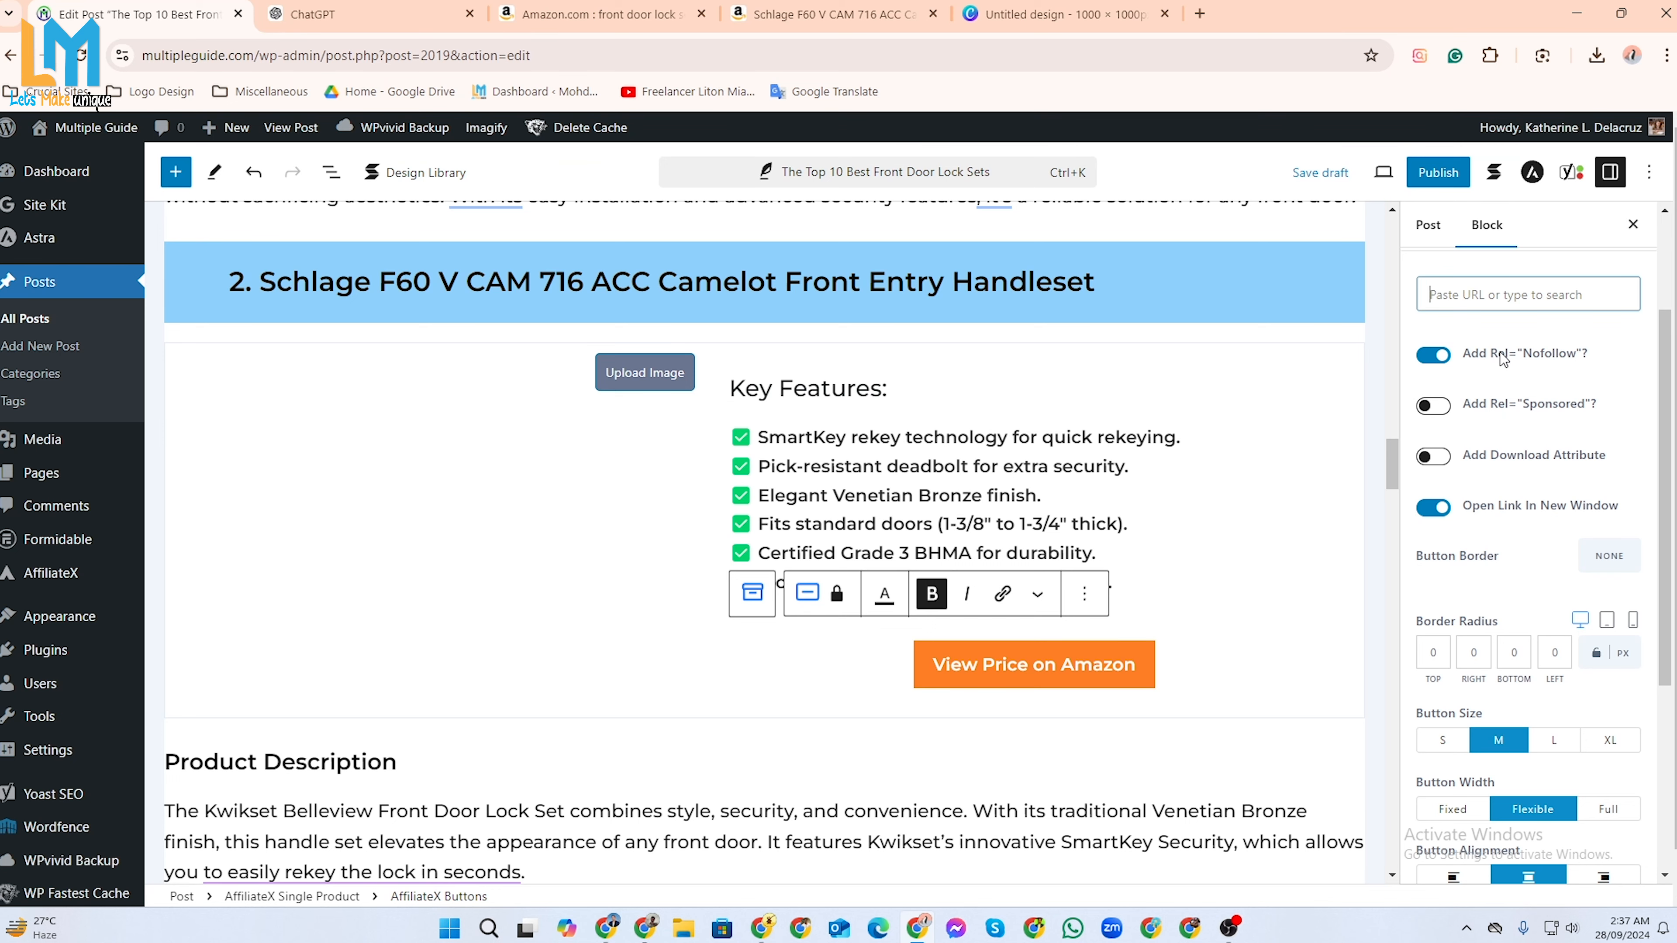
click(1502, 293)
key(ctrl+v)
scroll(1629, 277, up, 2)
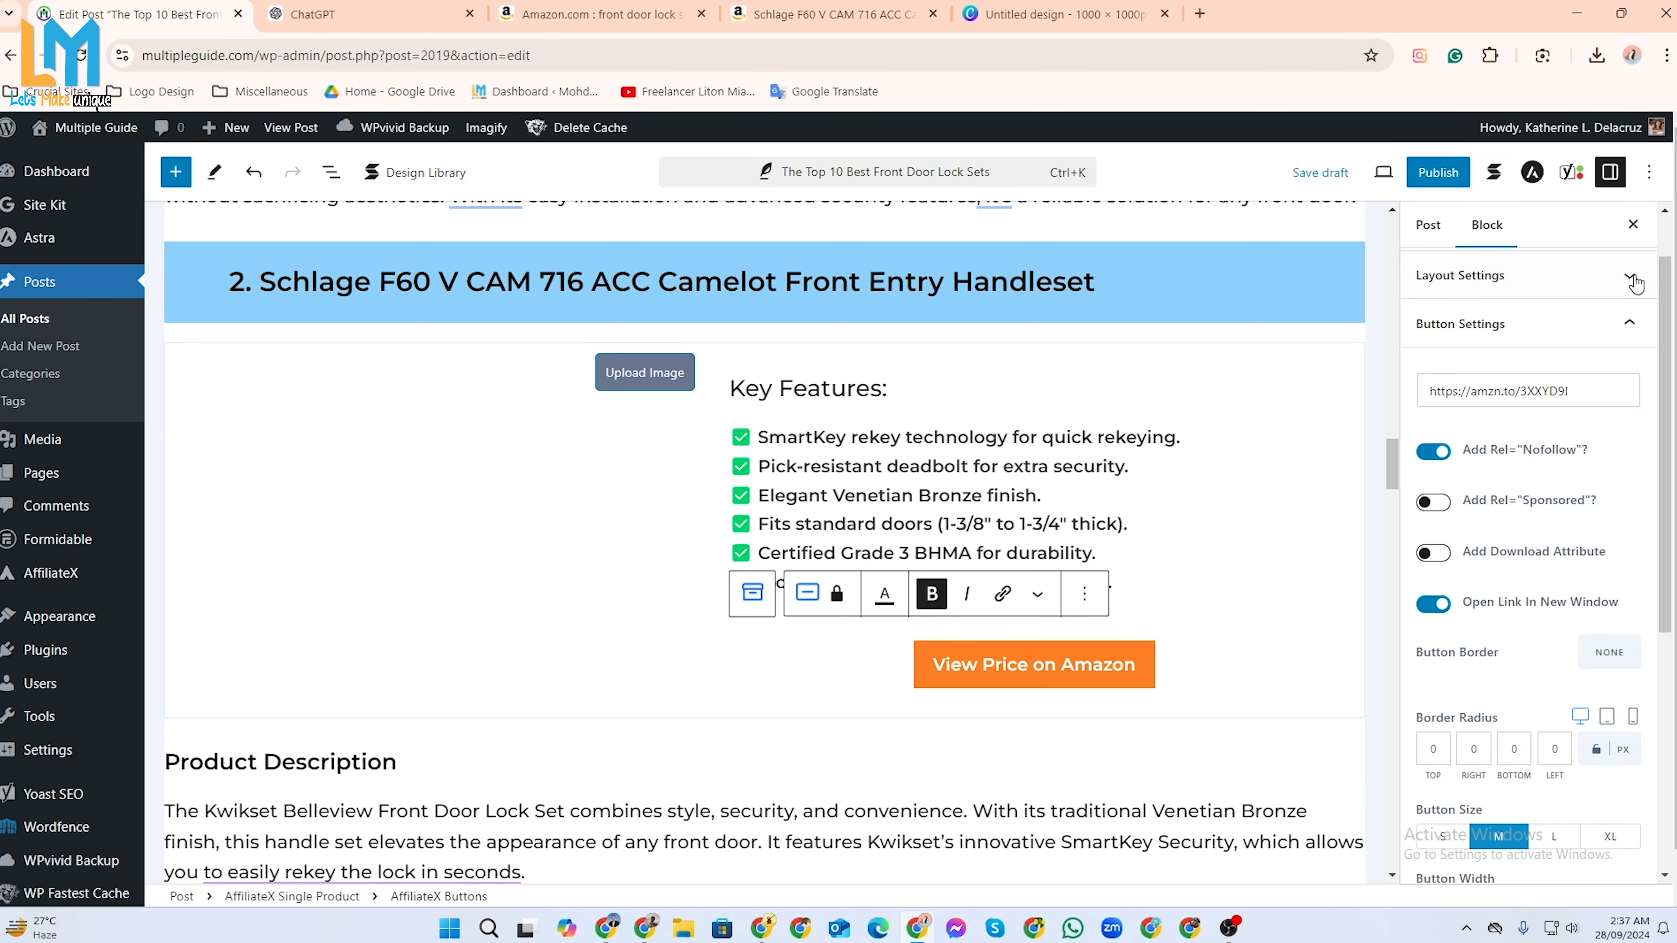
click(1631, 334)
scroll(1342, 475, down, 4)
scroll(1089, 569, up, 4)
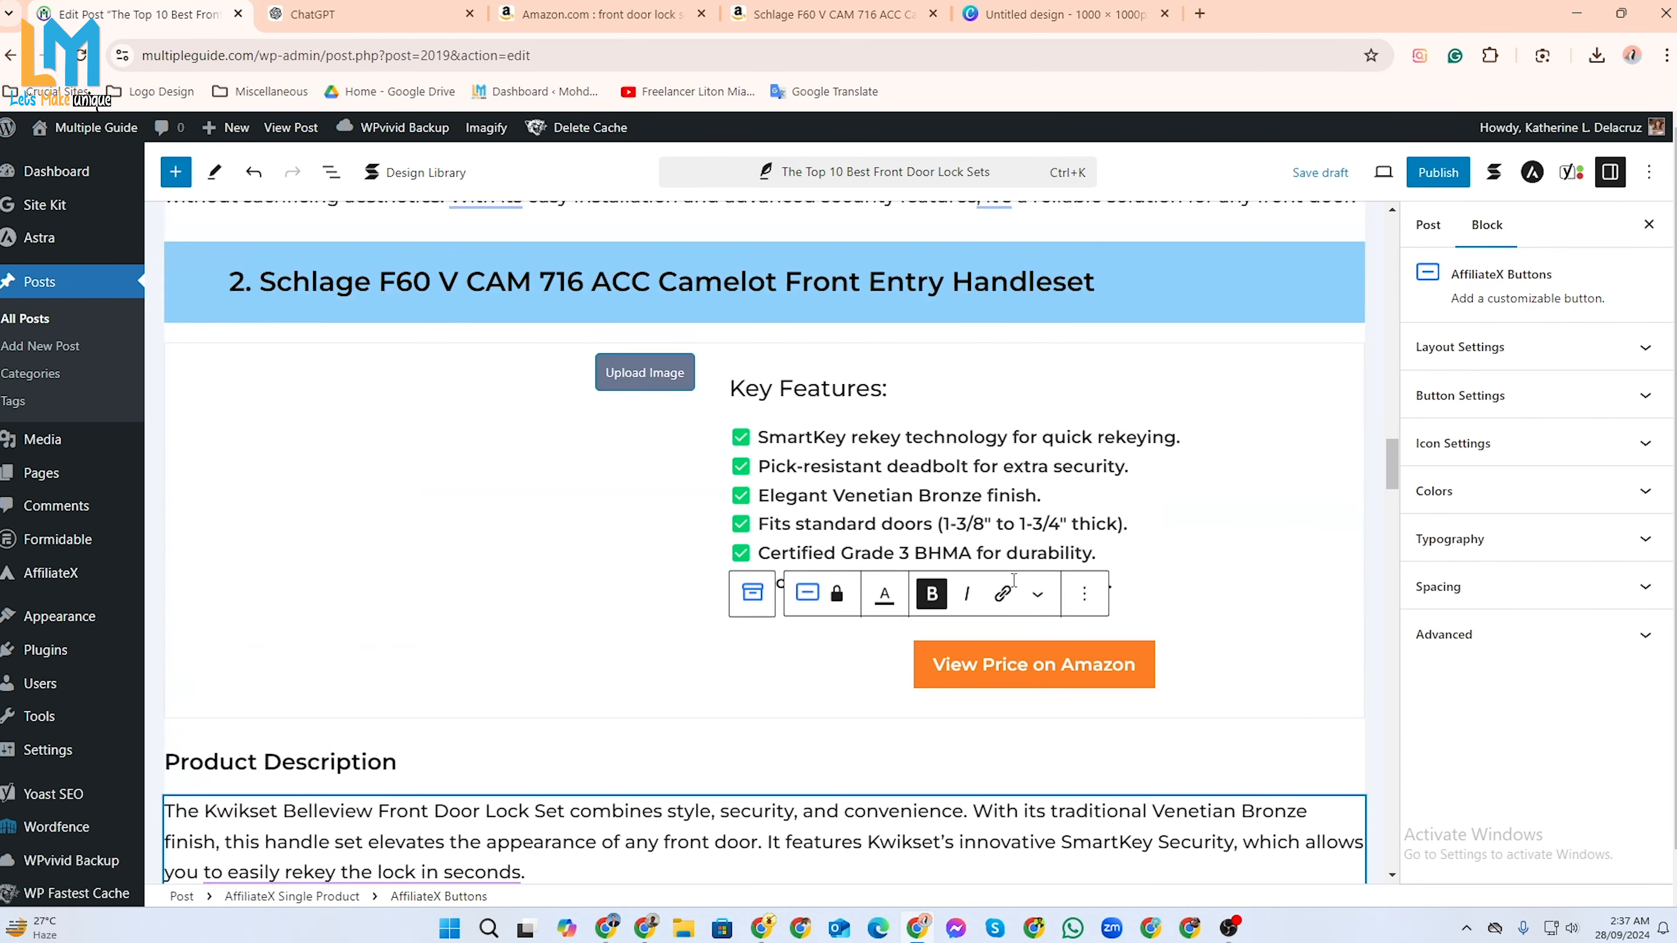
scroll(482, 416, down, 1)
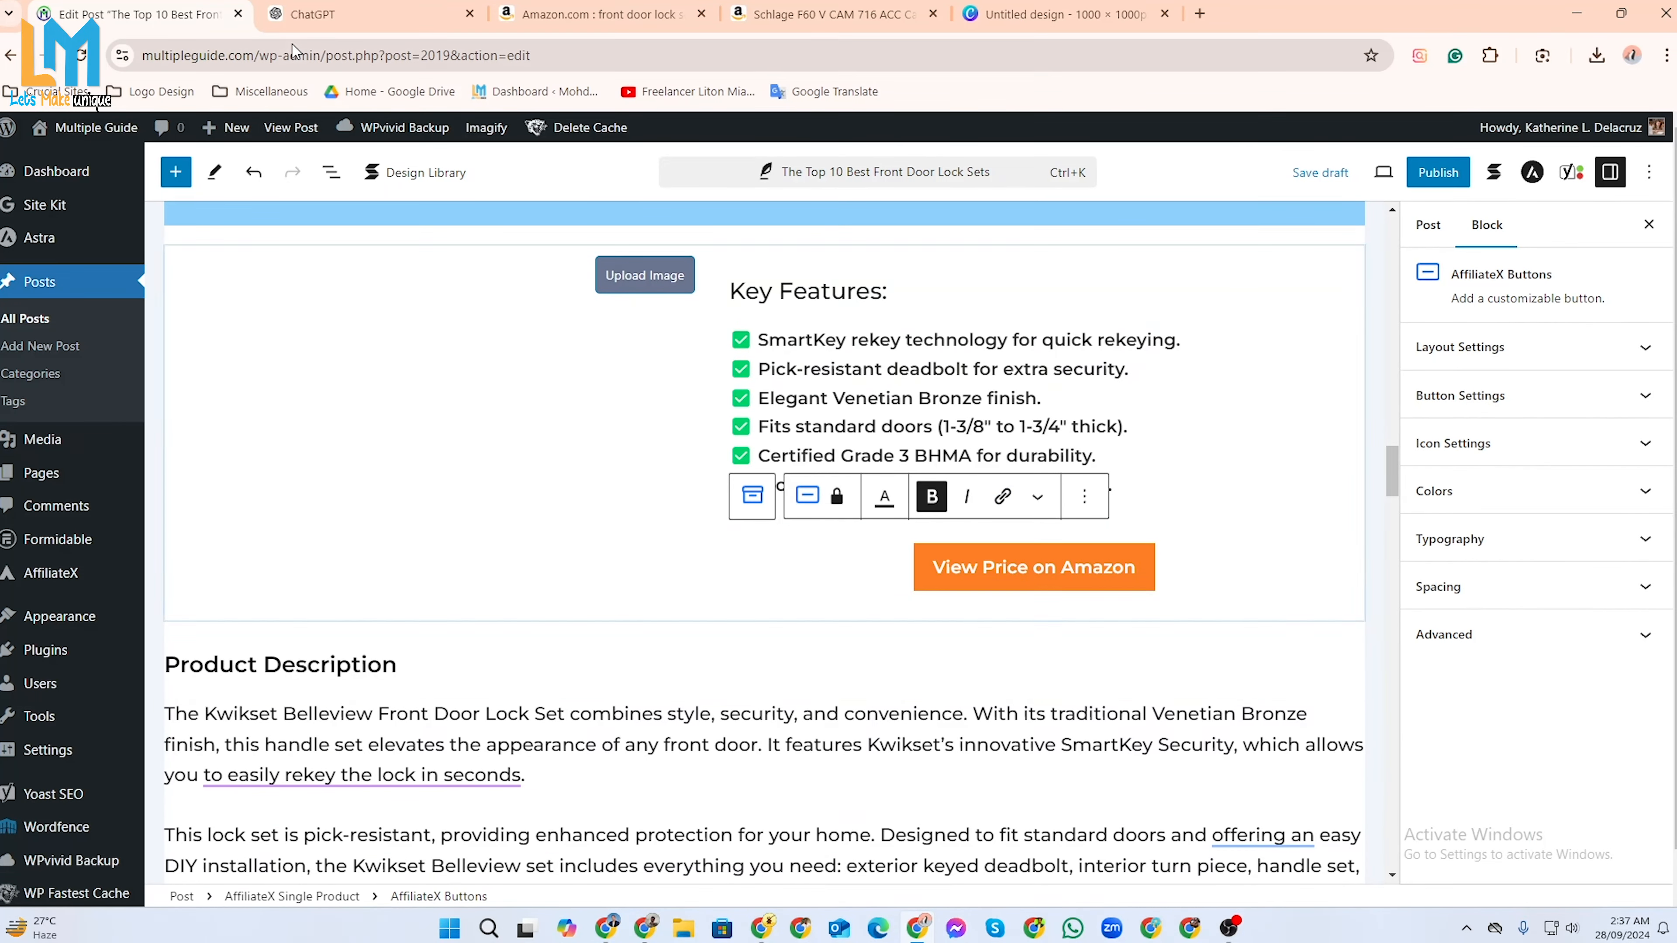
Switch to the Schlage Amazon page, capture a 478x563 screenshot of the main product image and copy it.
click(797, 16)
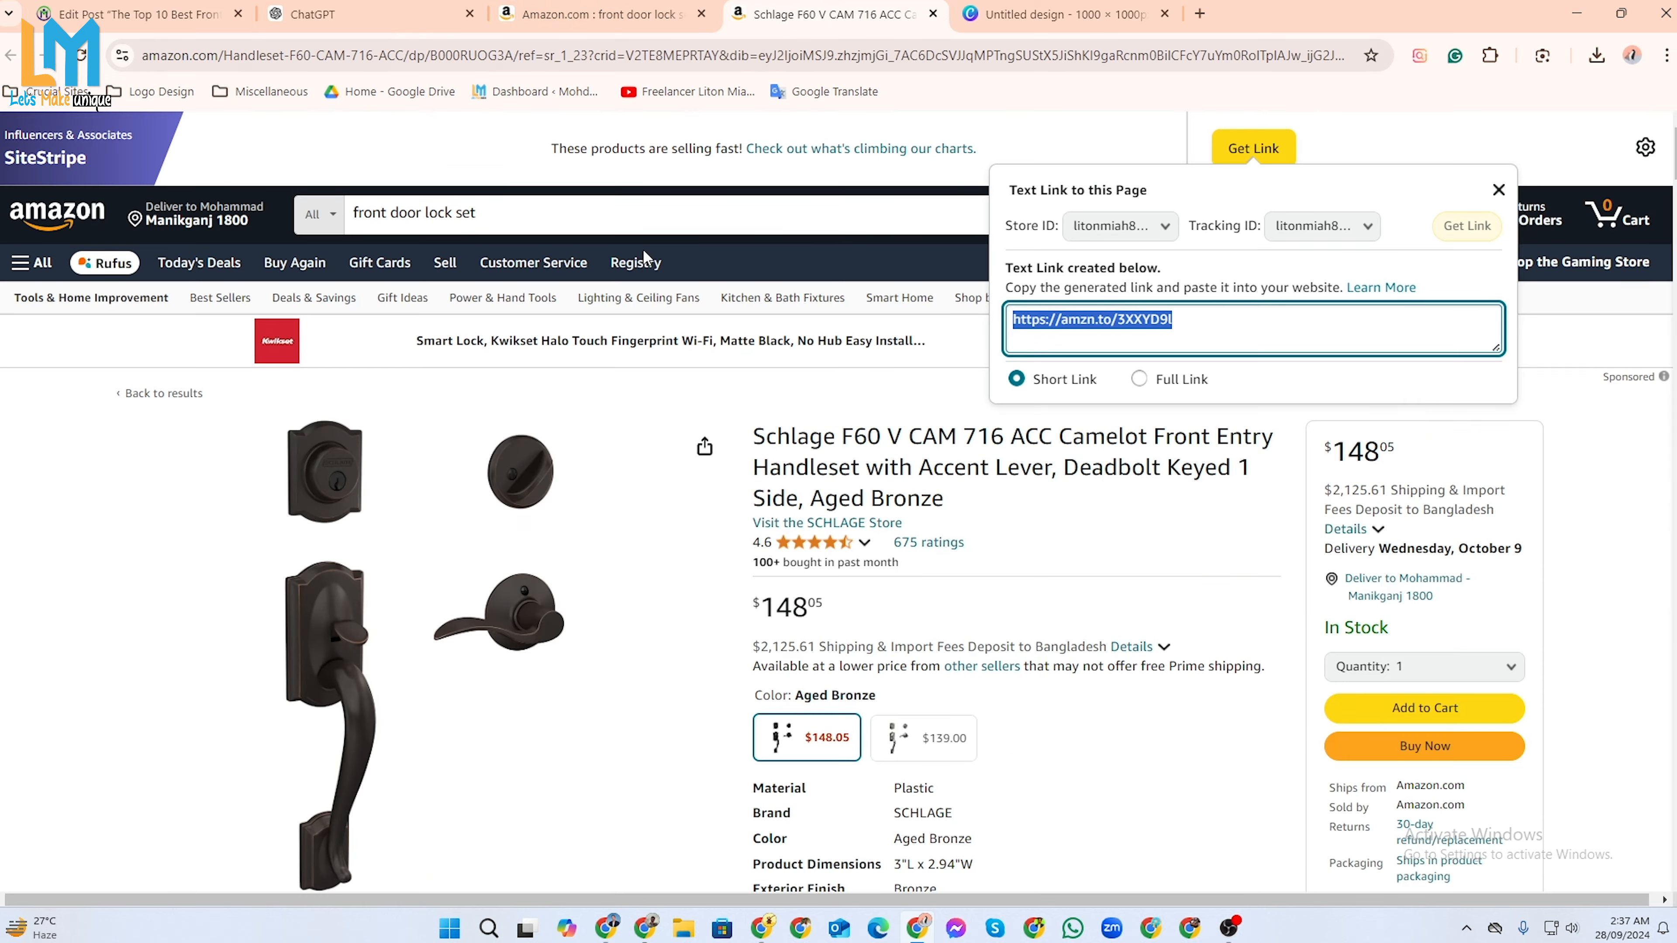
scroll(650, 421, down, 1)
key(Print)
drag(220, 303, 644, 802)
drag(644, 803, 643, 801)
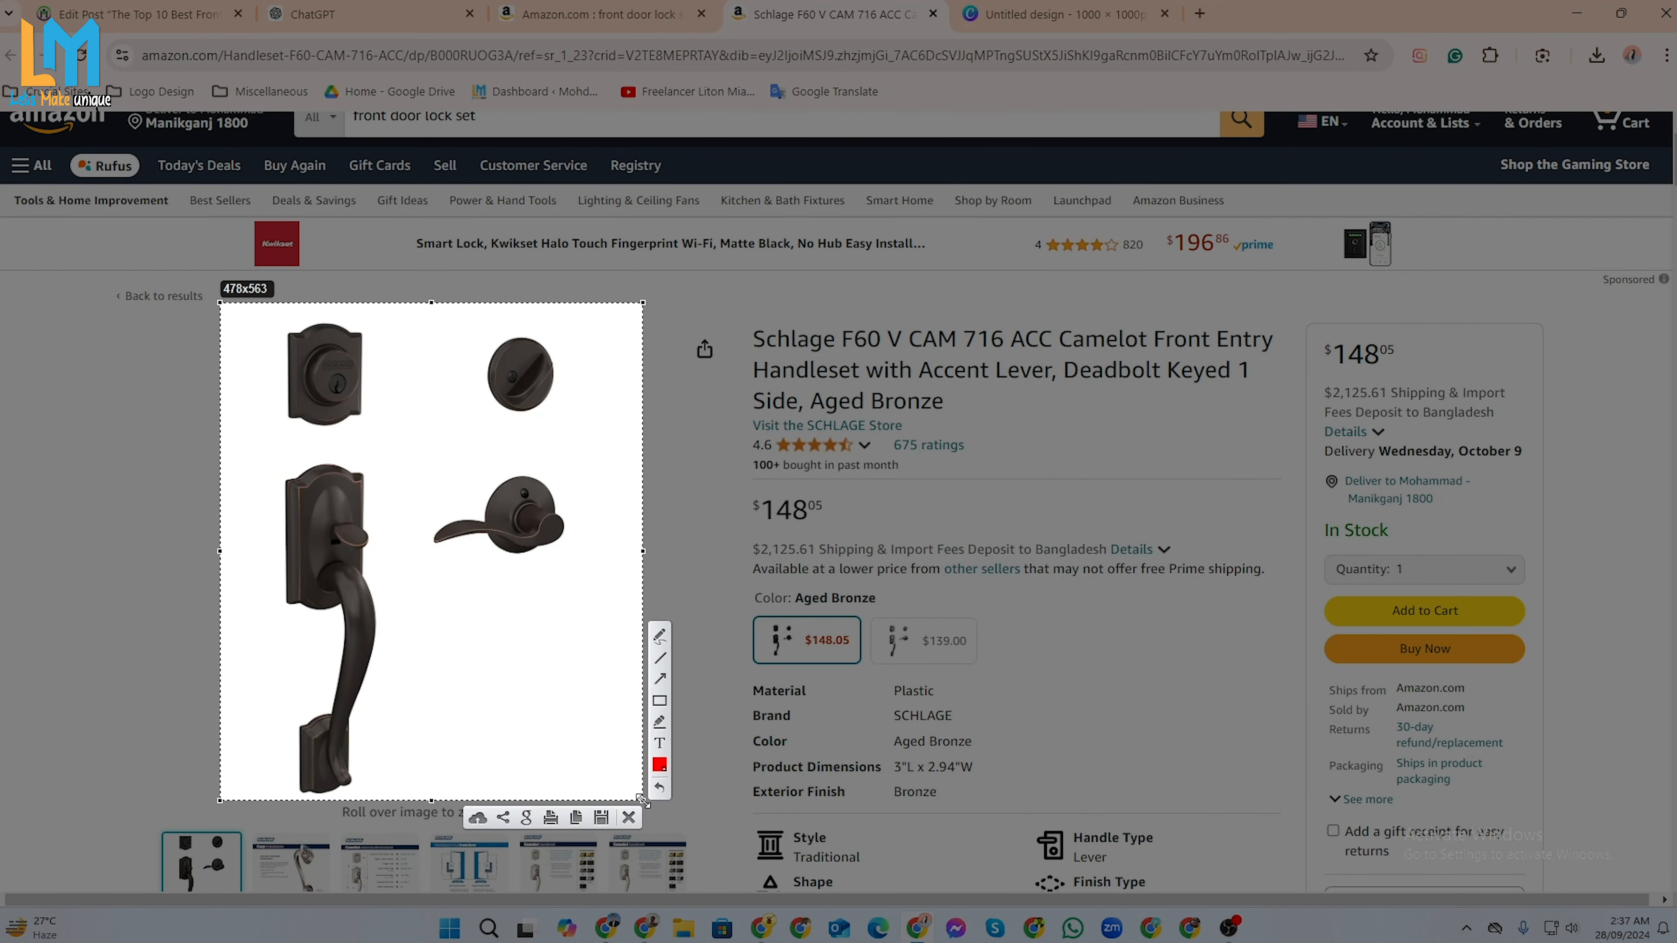
click(576, 819)
Switch to Canva, paste the Schlage image into the design, enlarge and center it in the white frame, and remove its background.
key(ctrl+Tab)
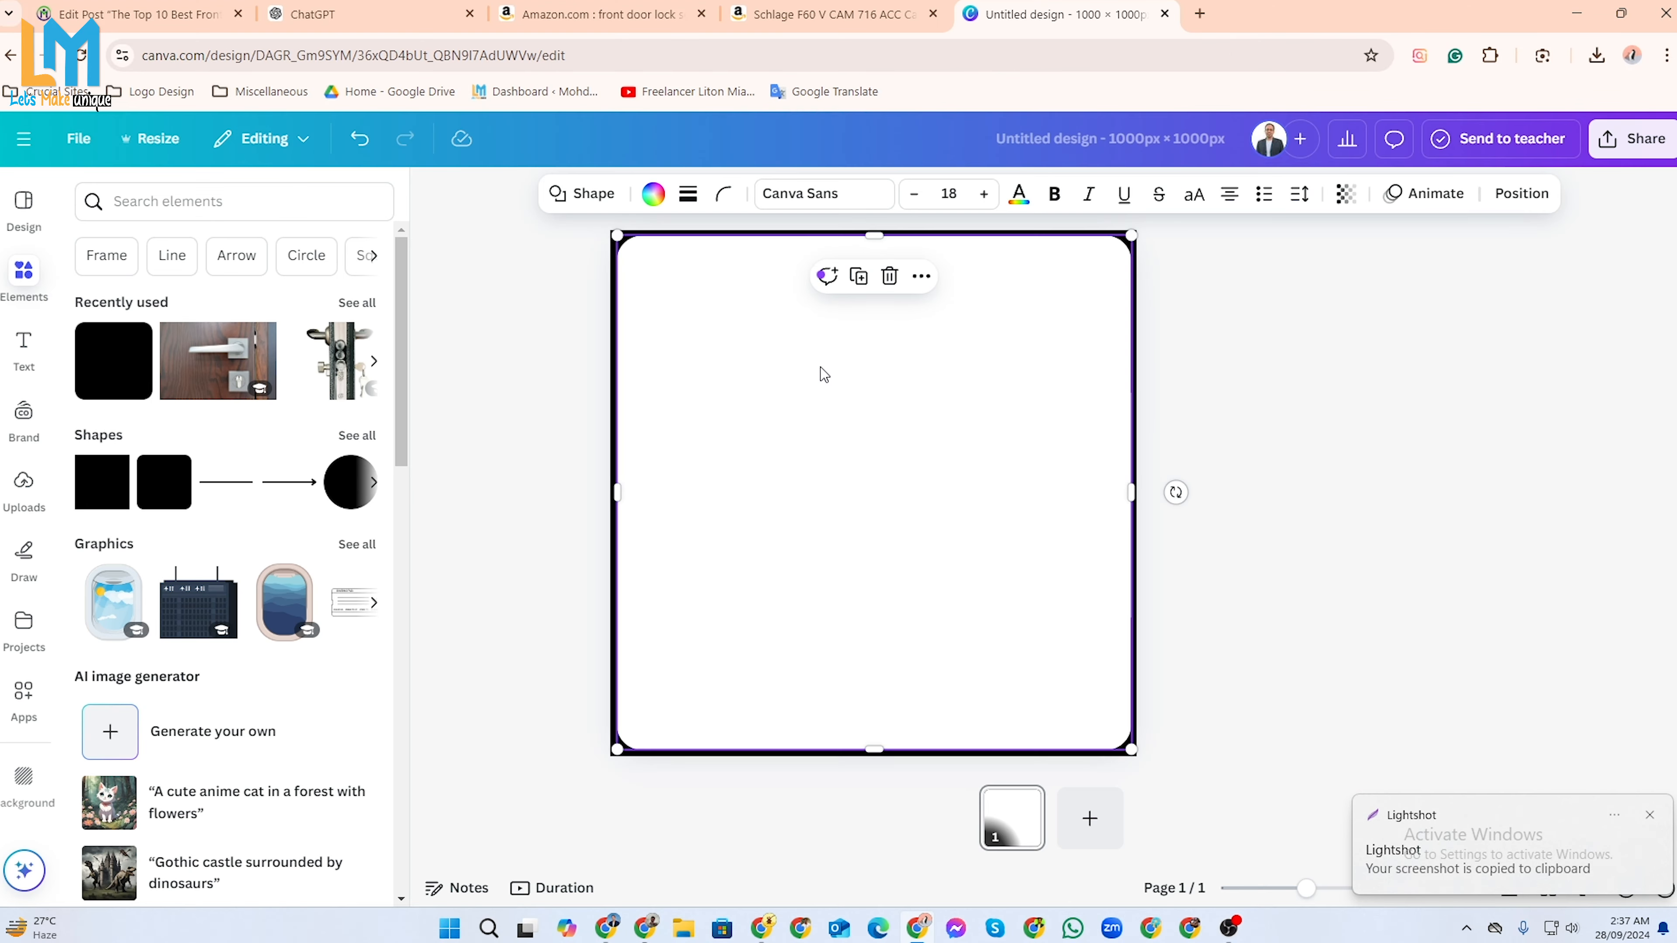
key(ctrl+v)
drag(901, 535, 870, 493)
drag(975, 605, 1093, 742)
drag(995, 573, 955, 509)
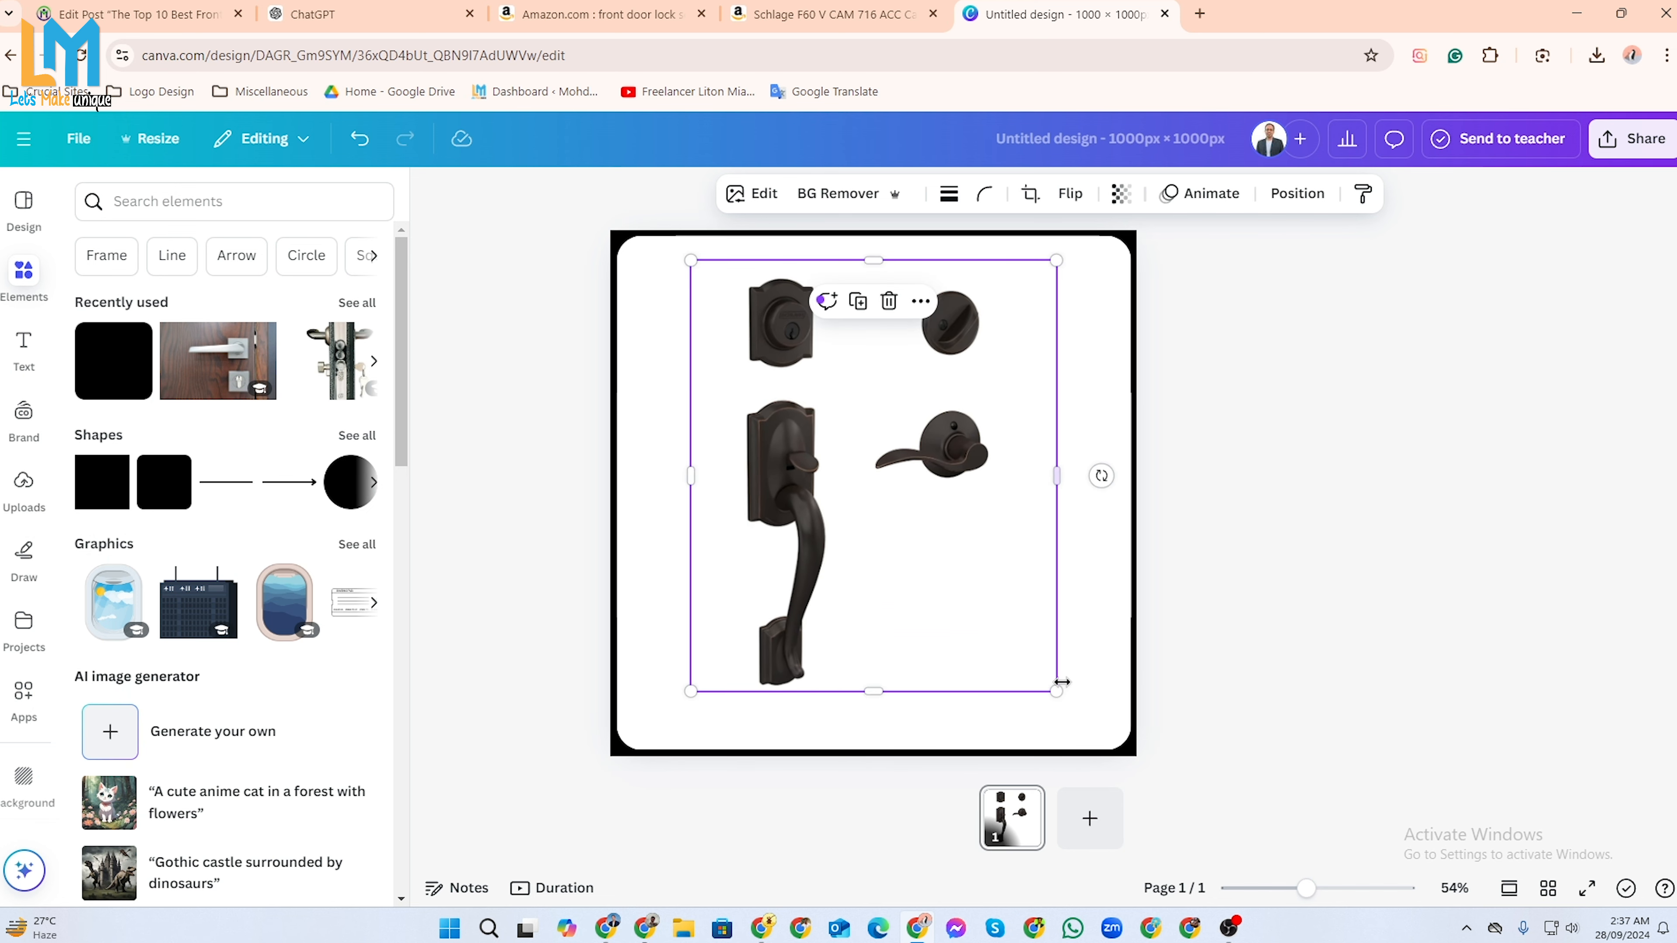
drag(1056, 689, 1081, 715)
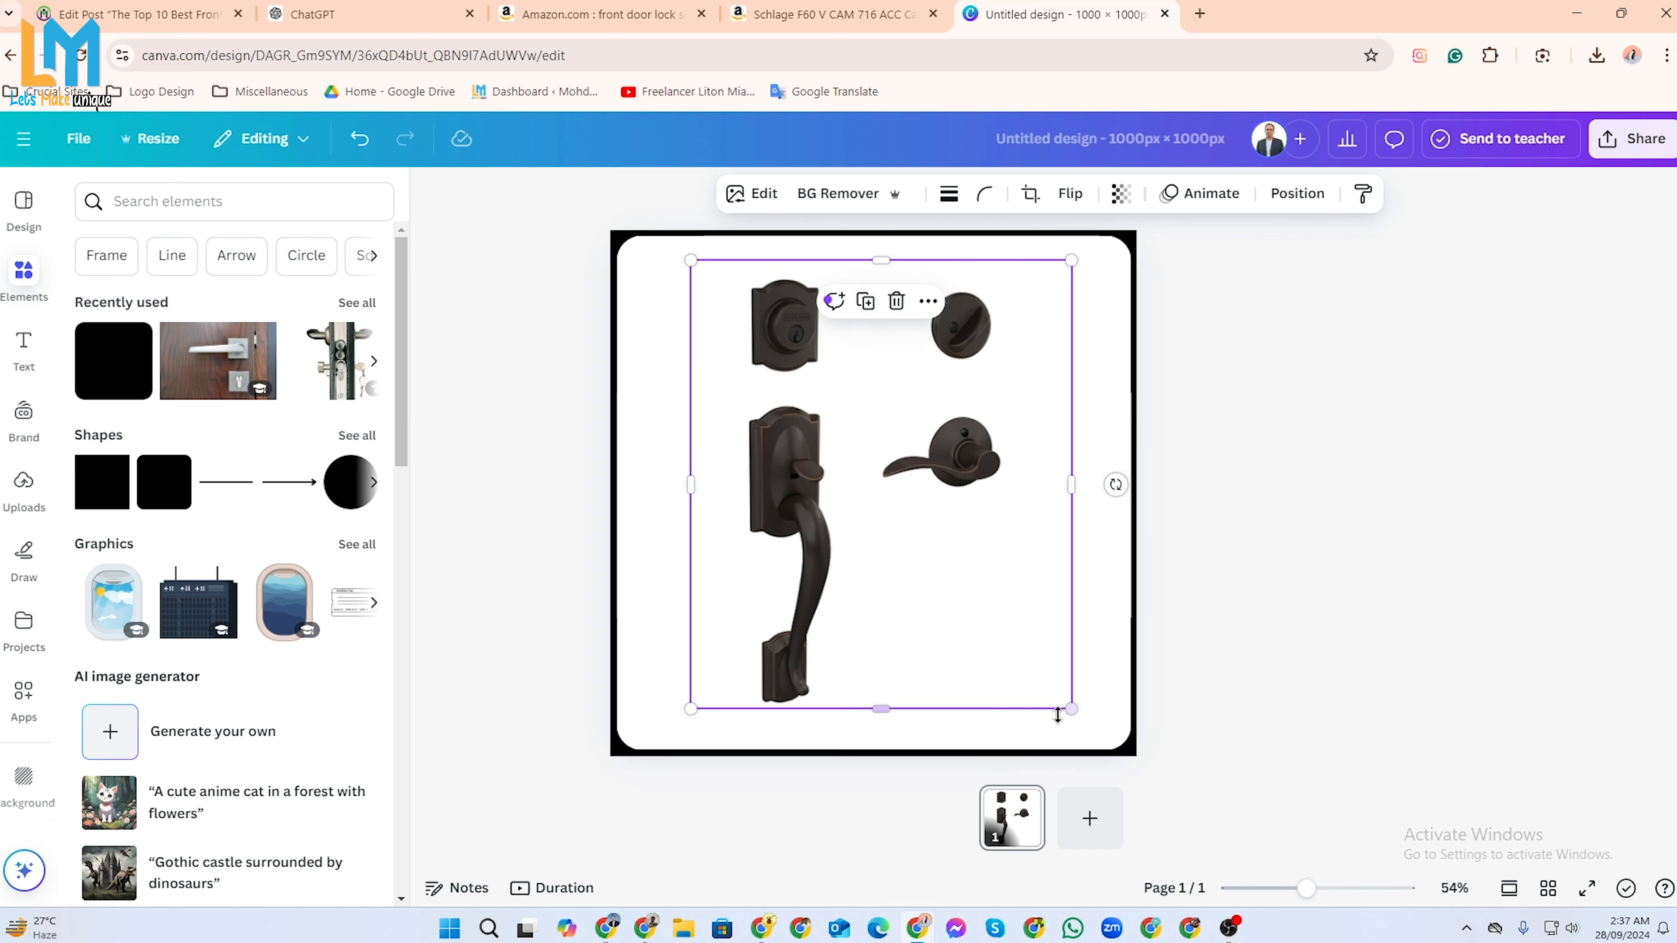
click(857, 201)
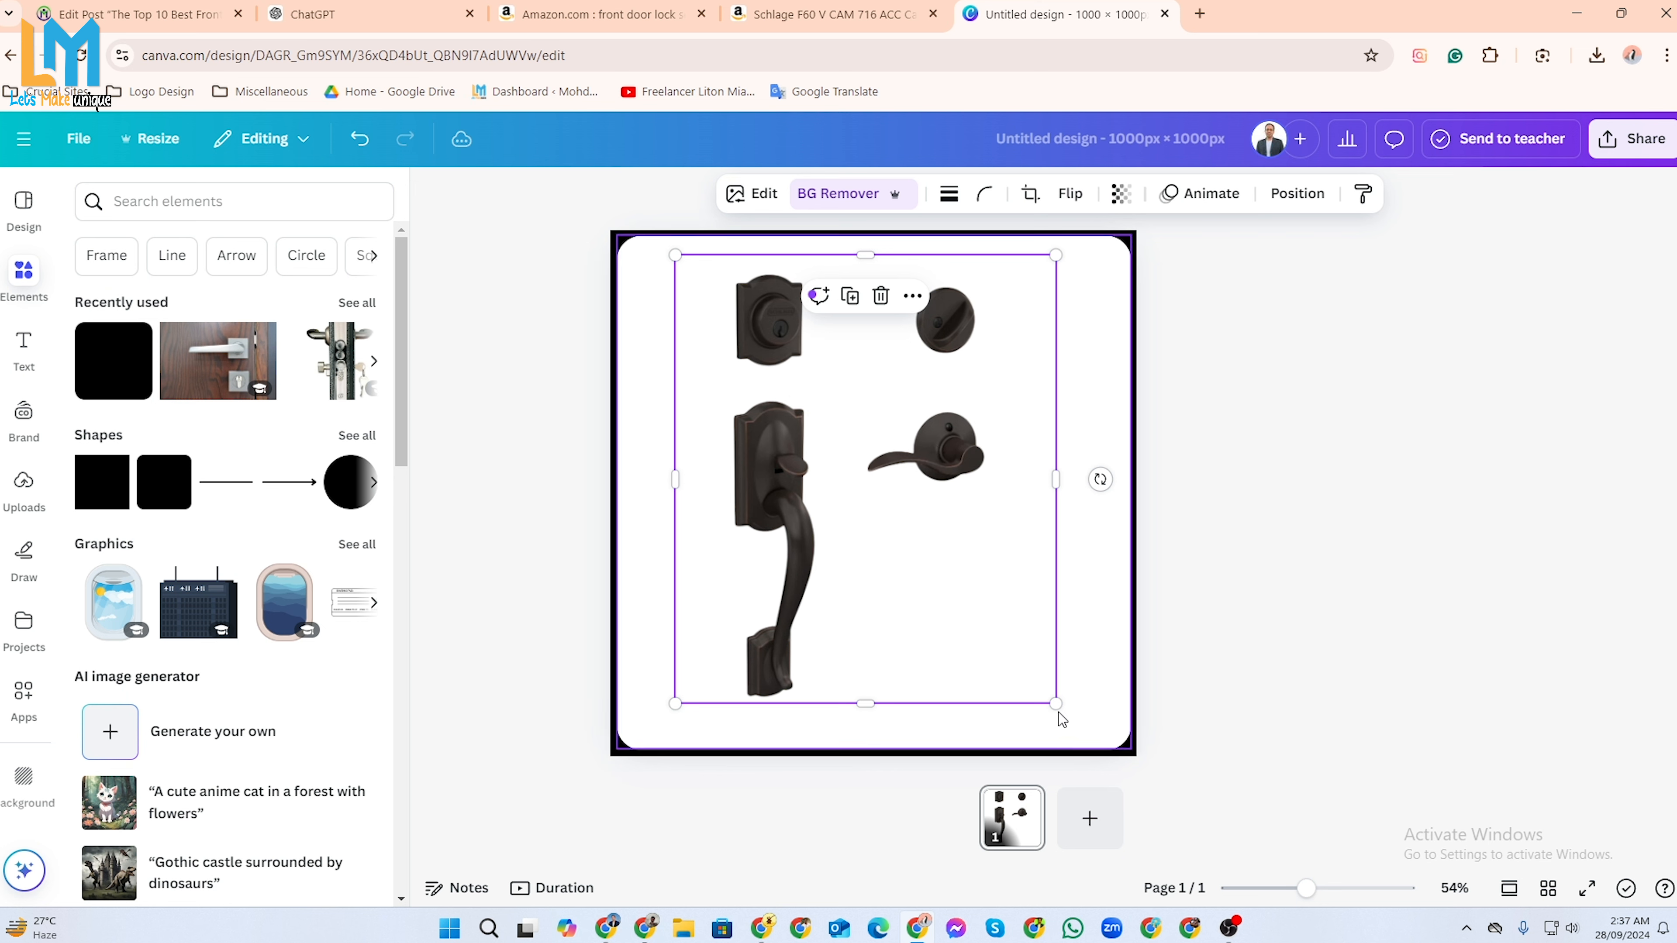
drag(1057, 704, 1075, 724)
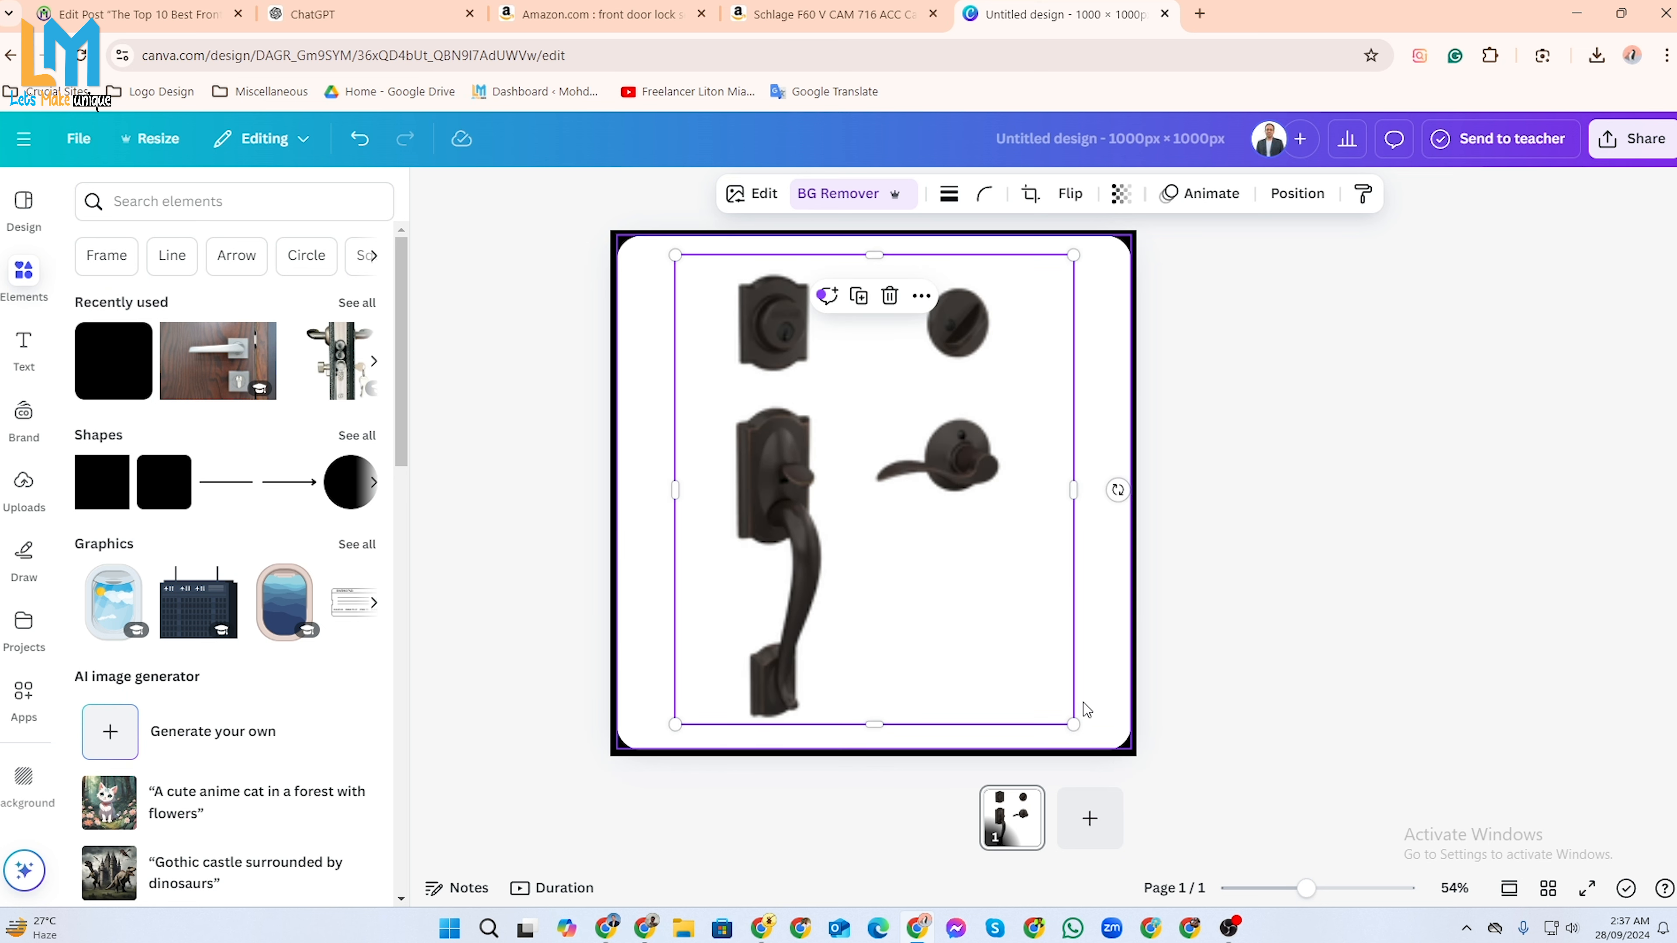
Download the Canva design as a JPG with quality set to 59.
click(1092, 427)
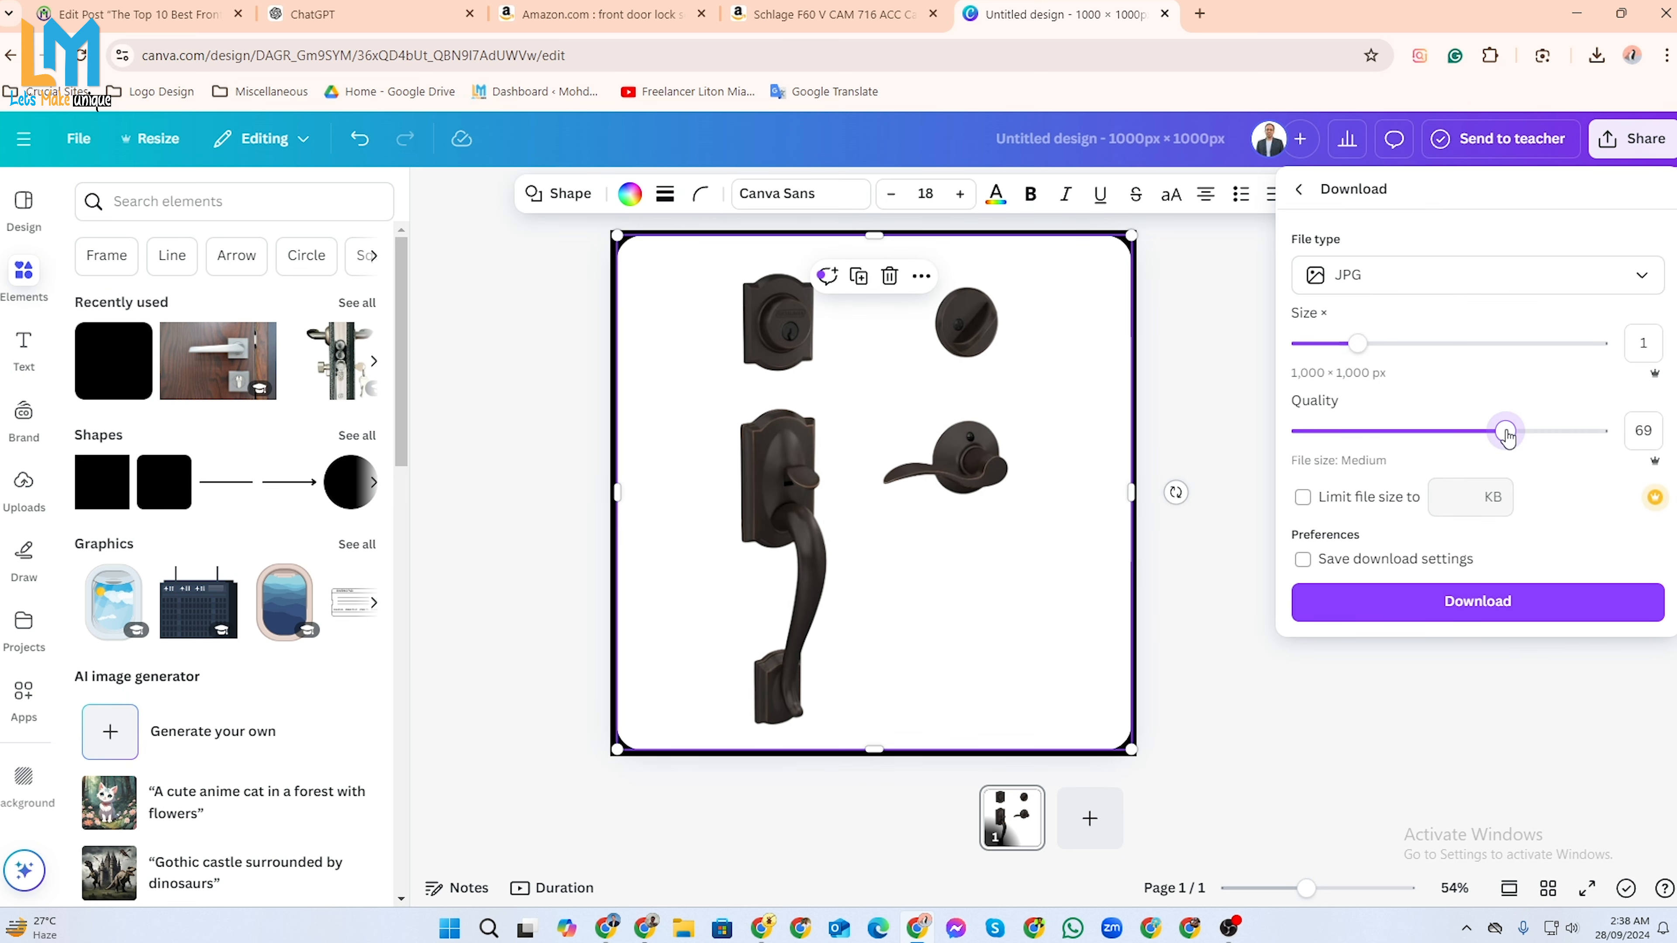
drag(1505, 433, 1472, 433)
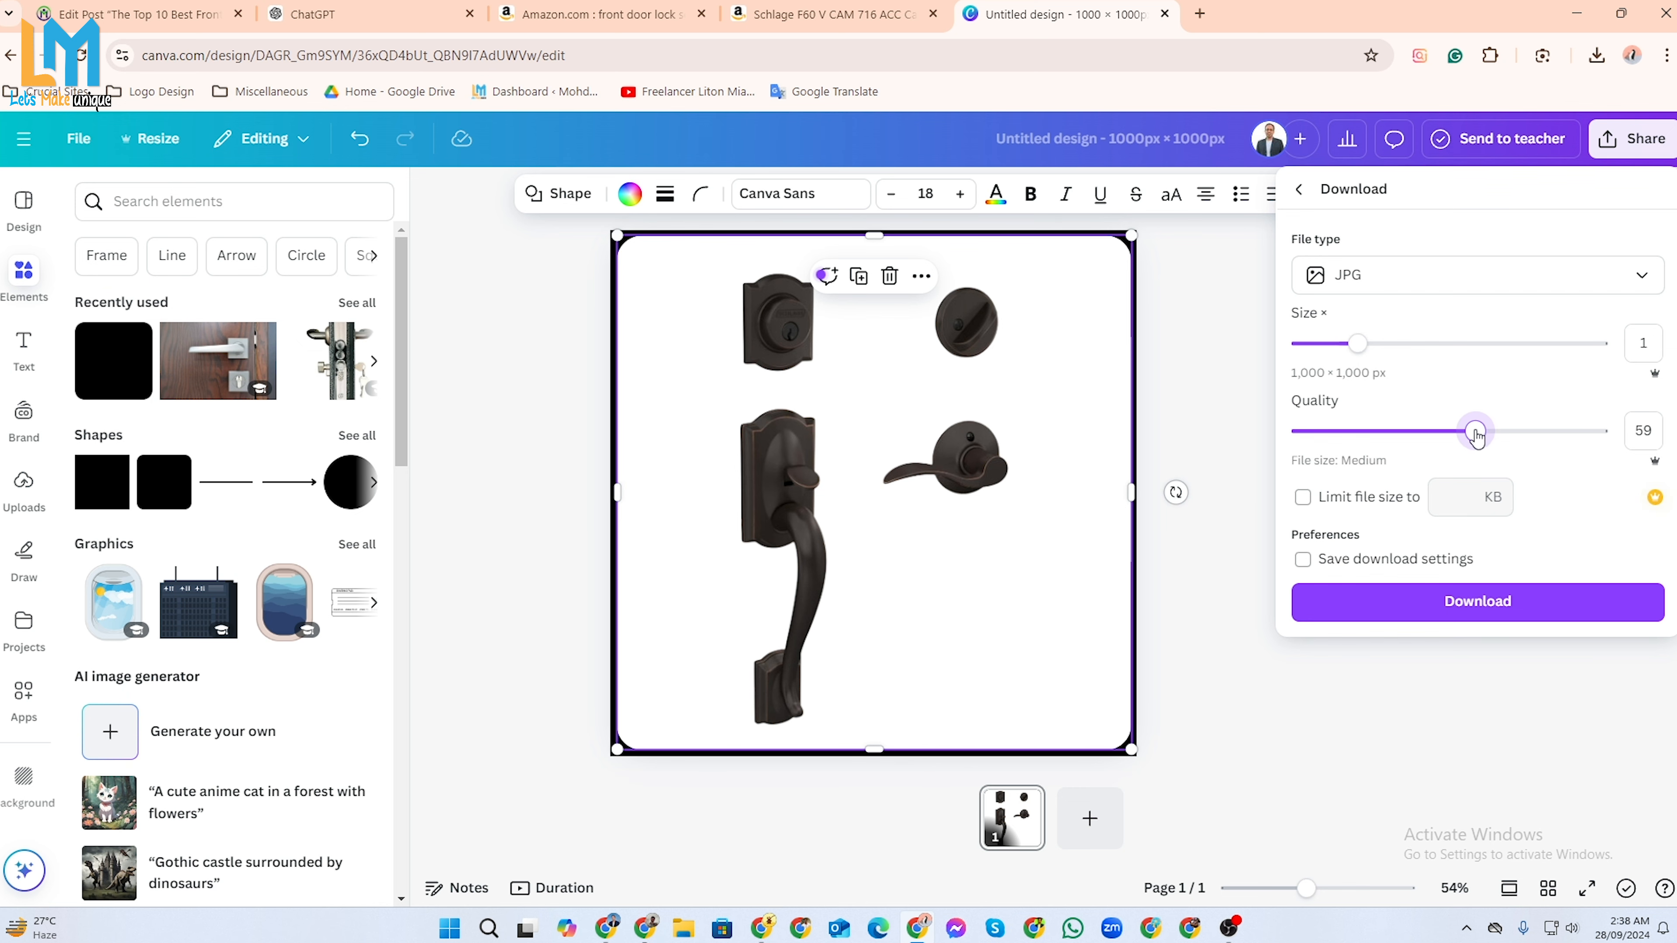
click(1530, 613)
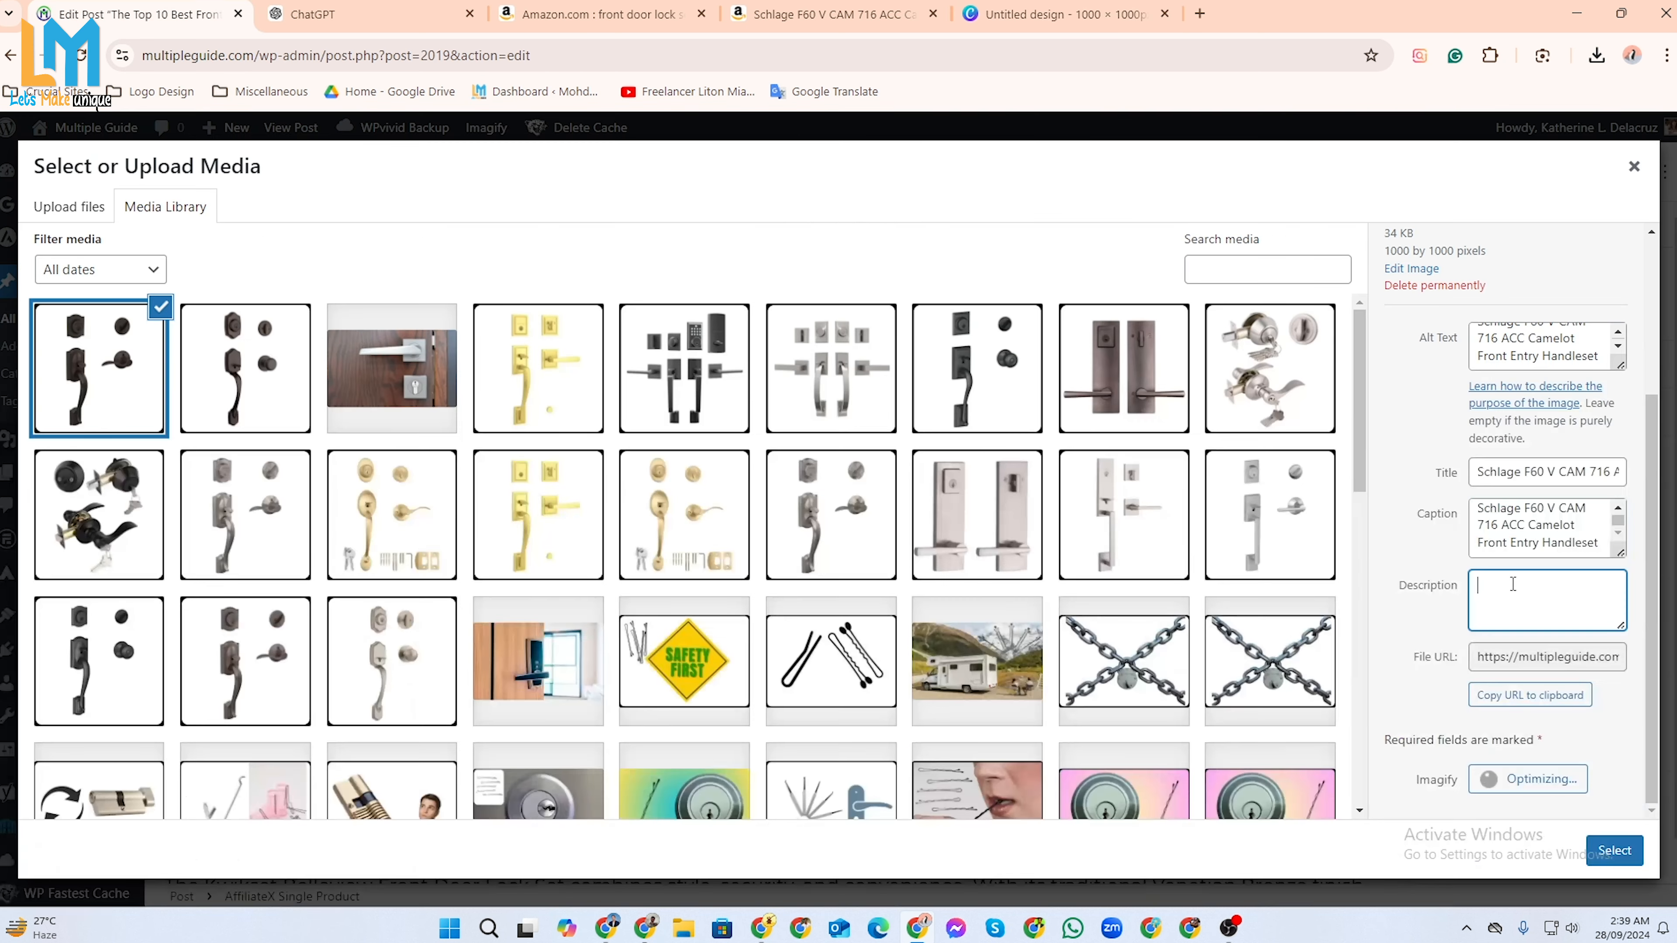
Paste the Schlage product name as the uploaded image's description and insert the image into the second product block.
key(ctrl+v)
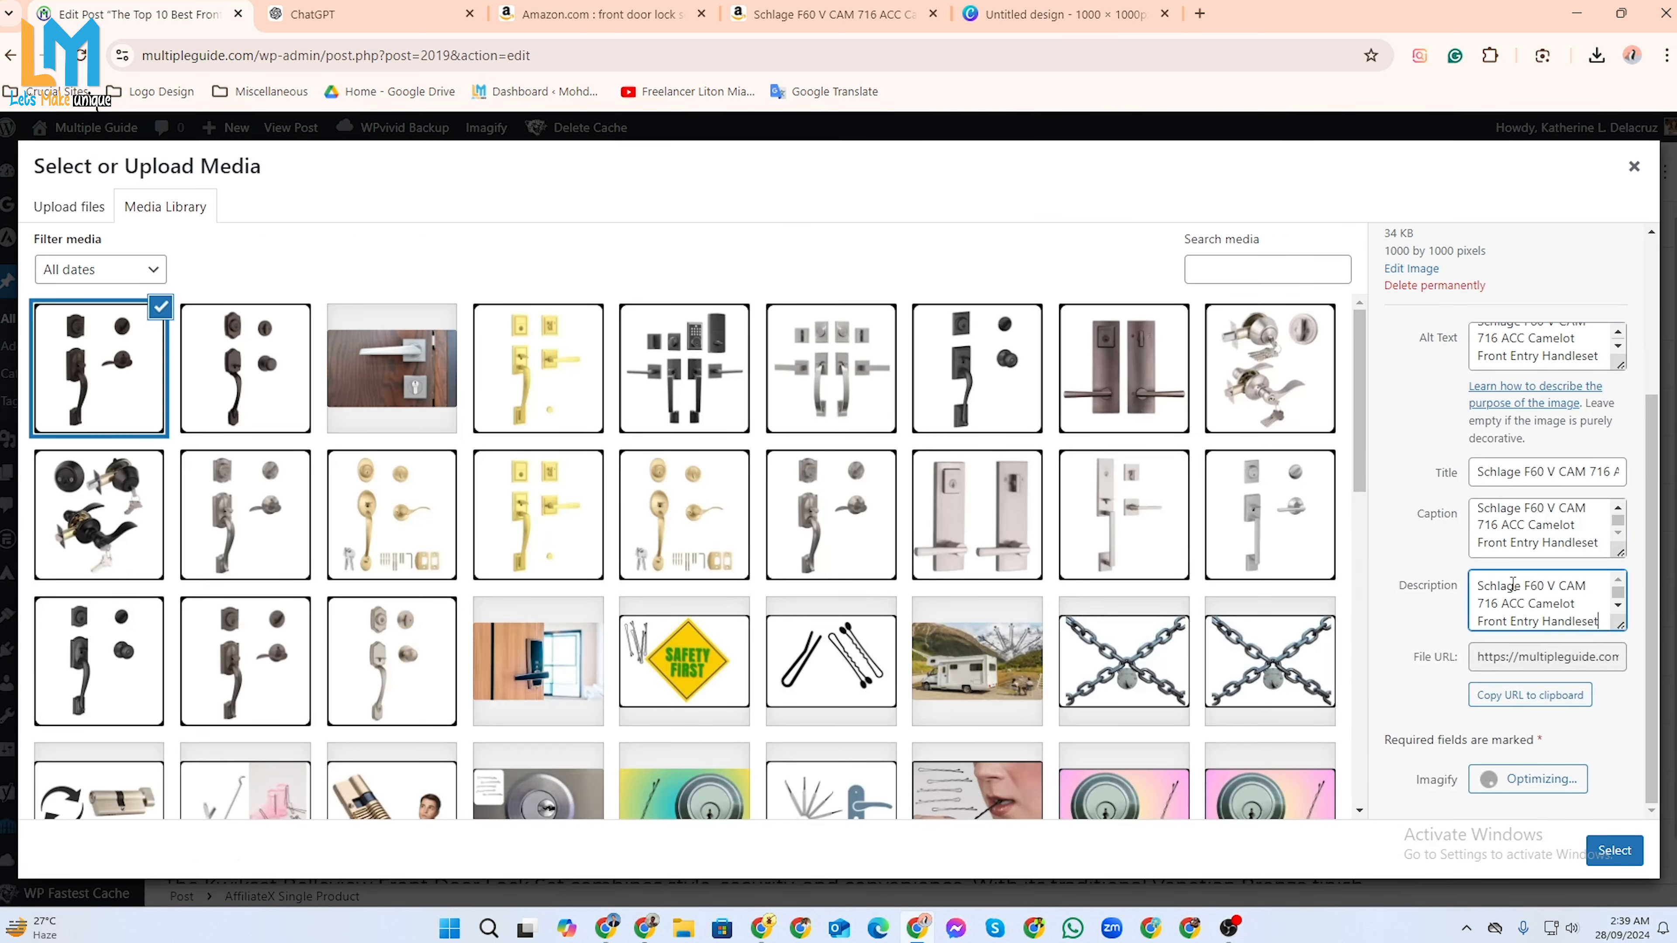
click(1611, 846)
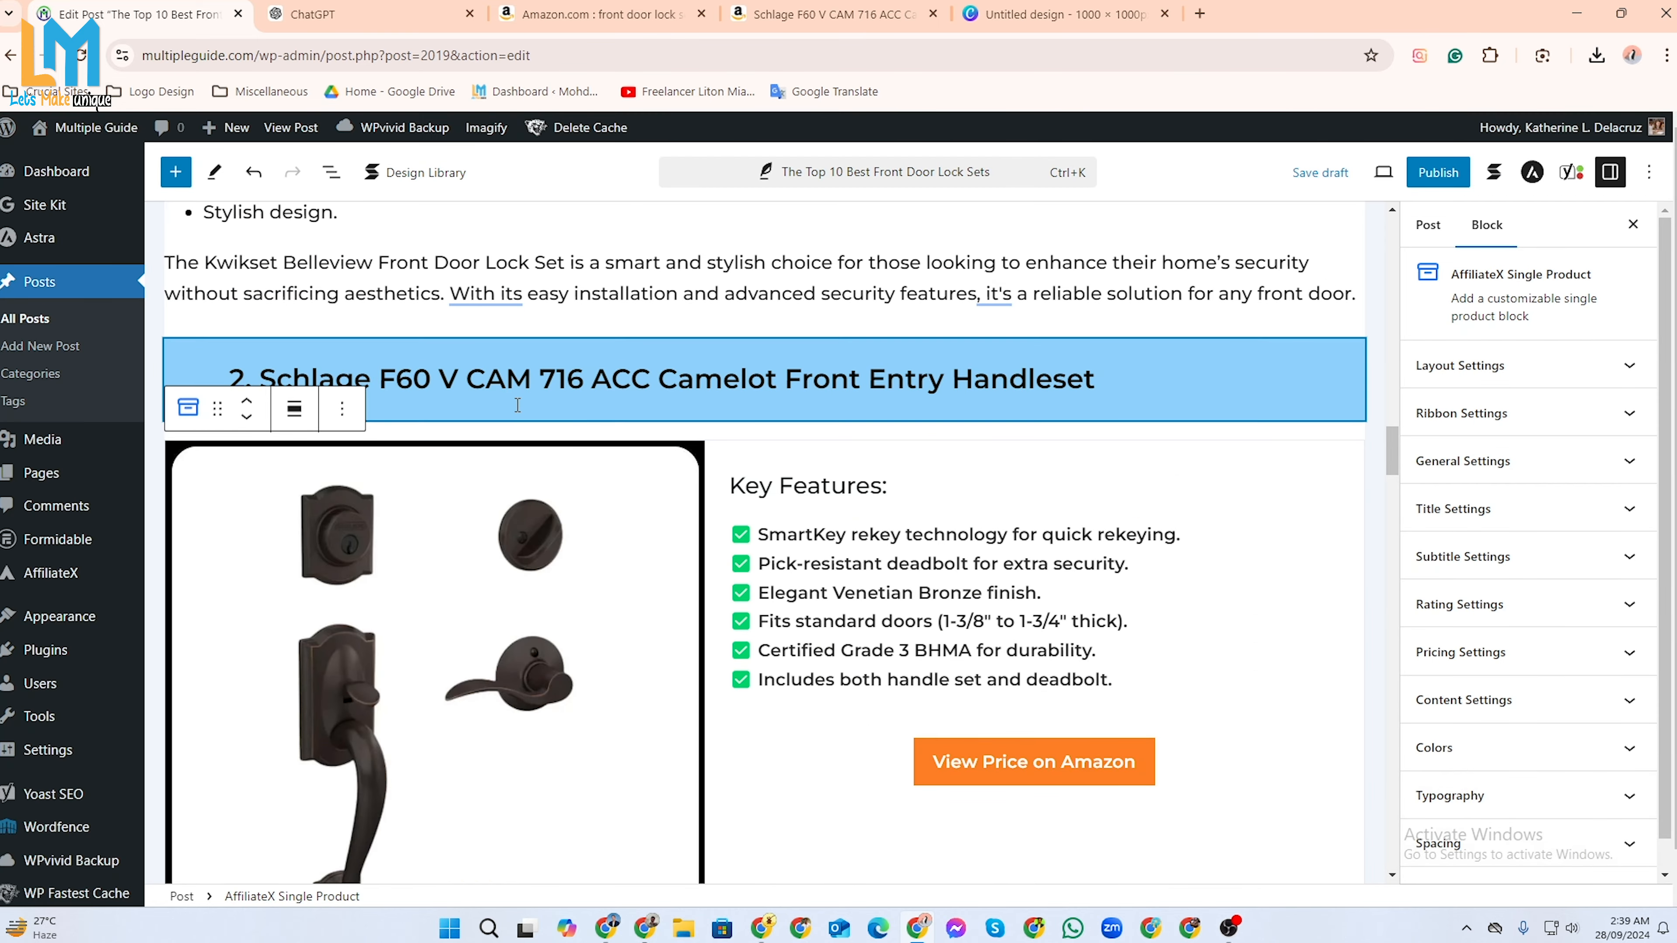
scroll(515, 432, down, 3)
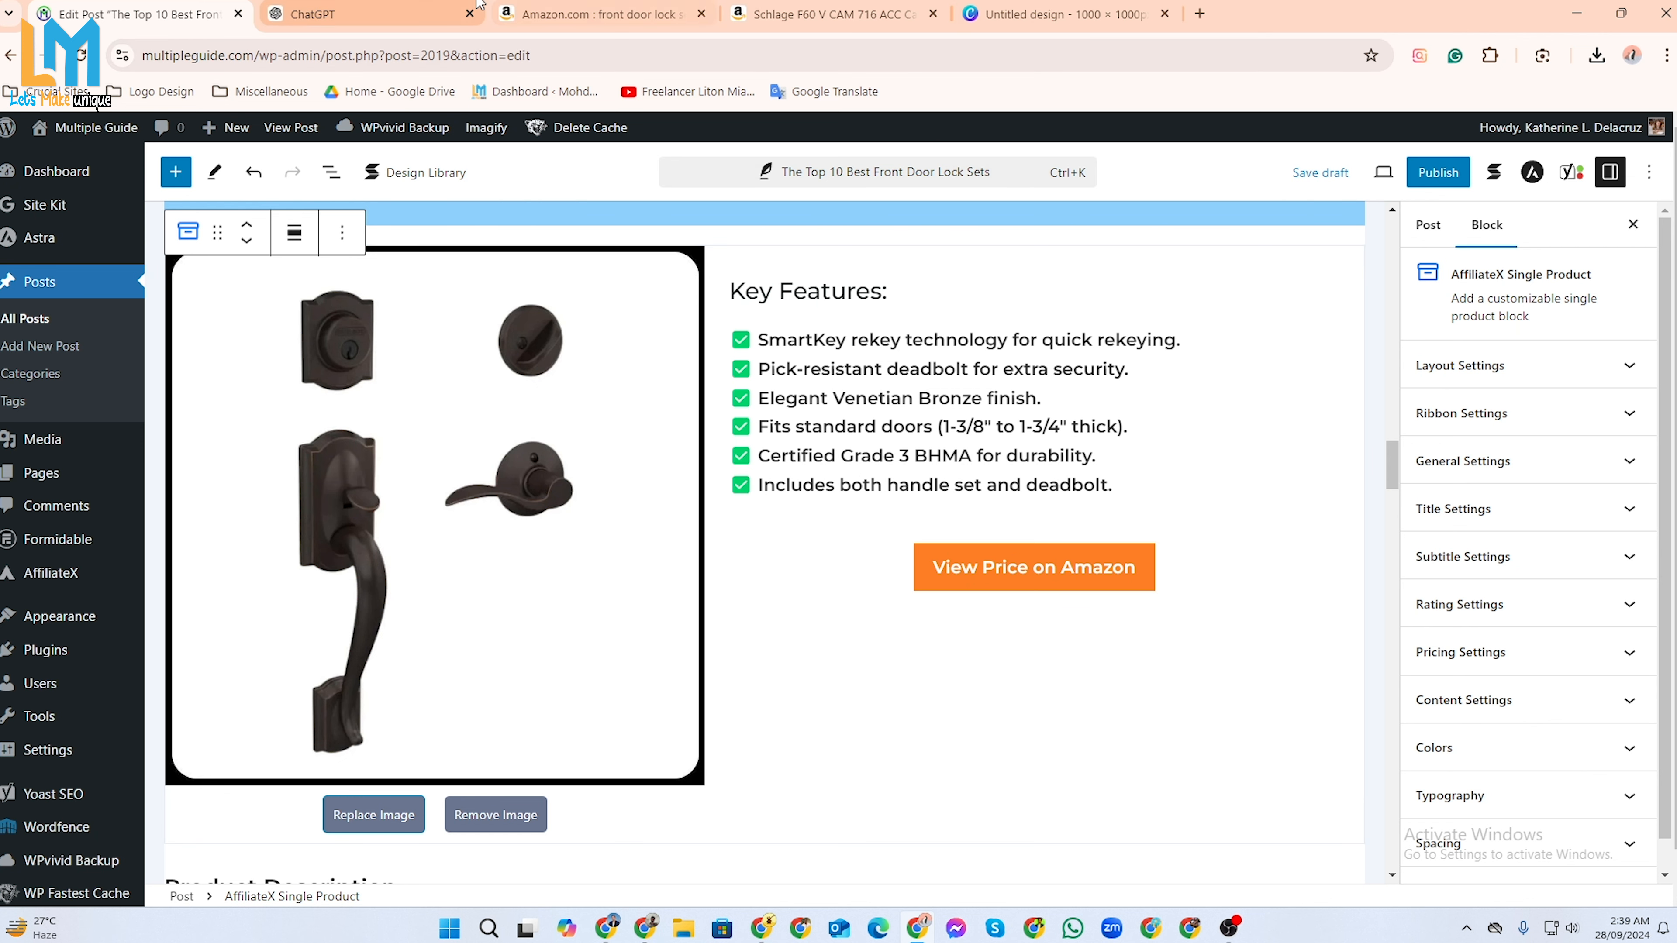
Switch to ChatGPT, copy the instruction part of the earlier Kwikset content prompt and paste it into a new message.
click(379, 27)
click(1034, 315)
scroll(1057, 384, up, 15)
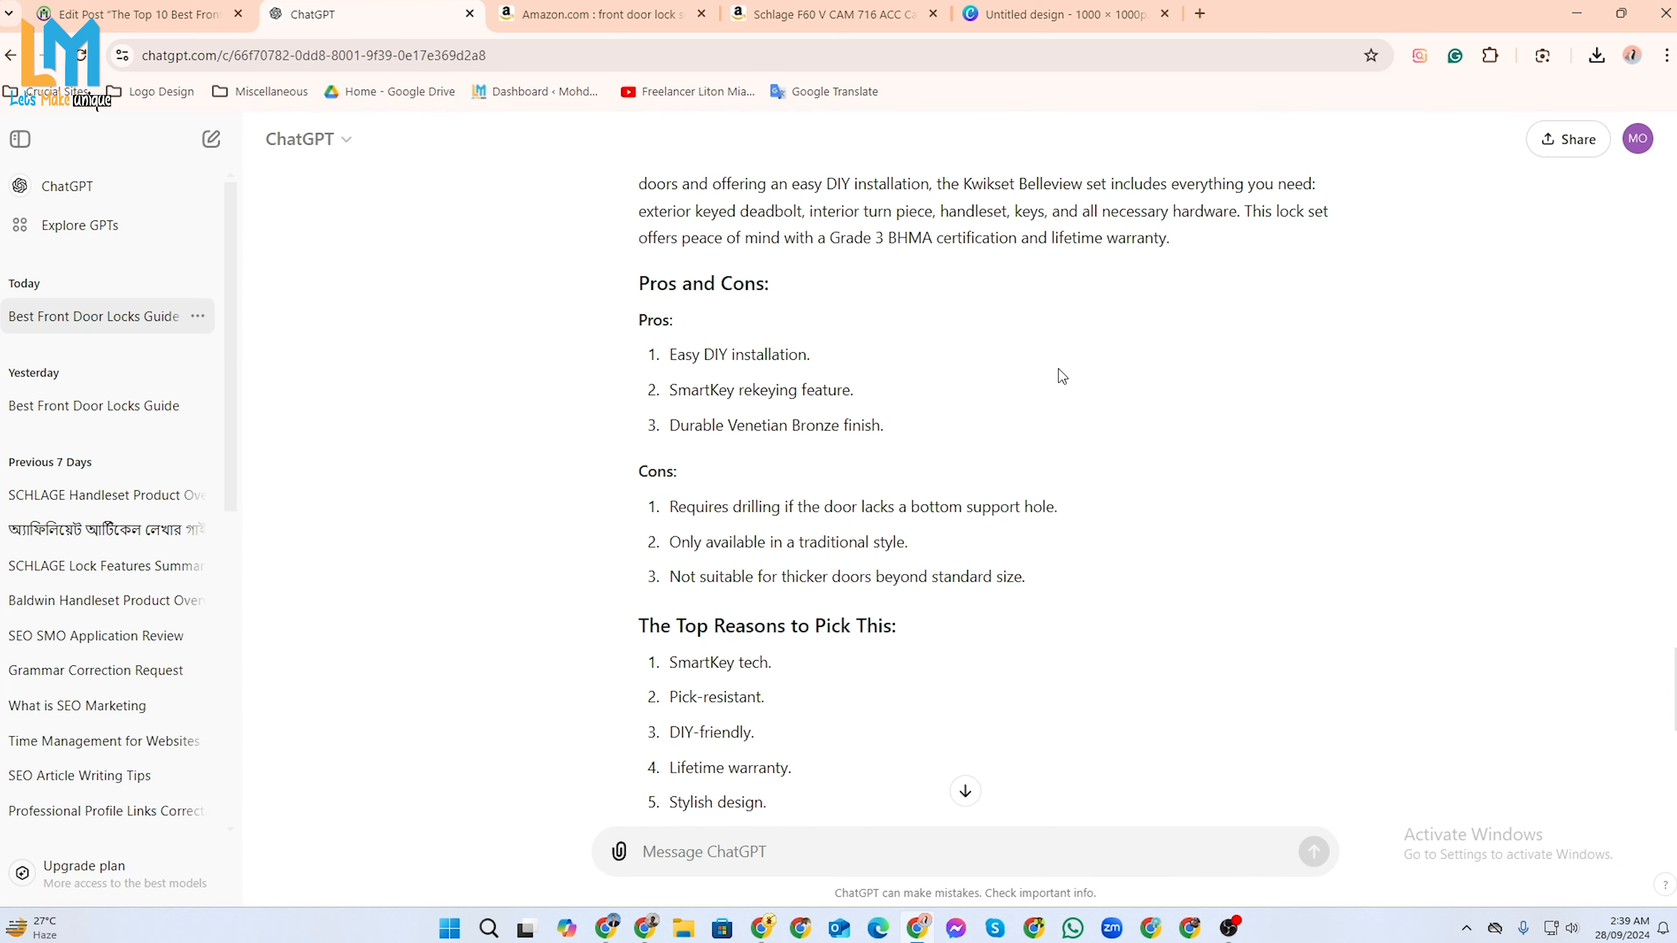
scroll(1050, 400, up, 15)
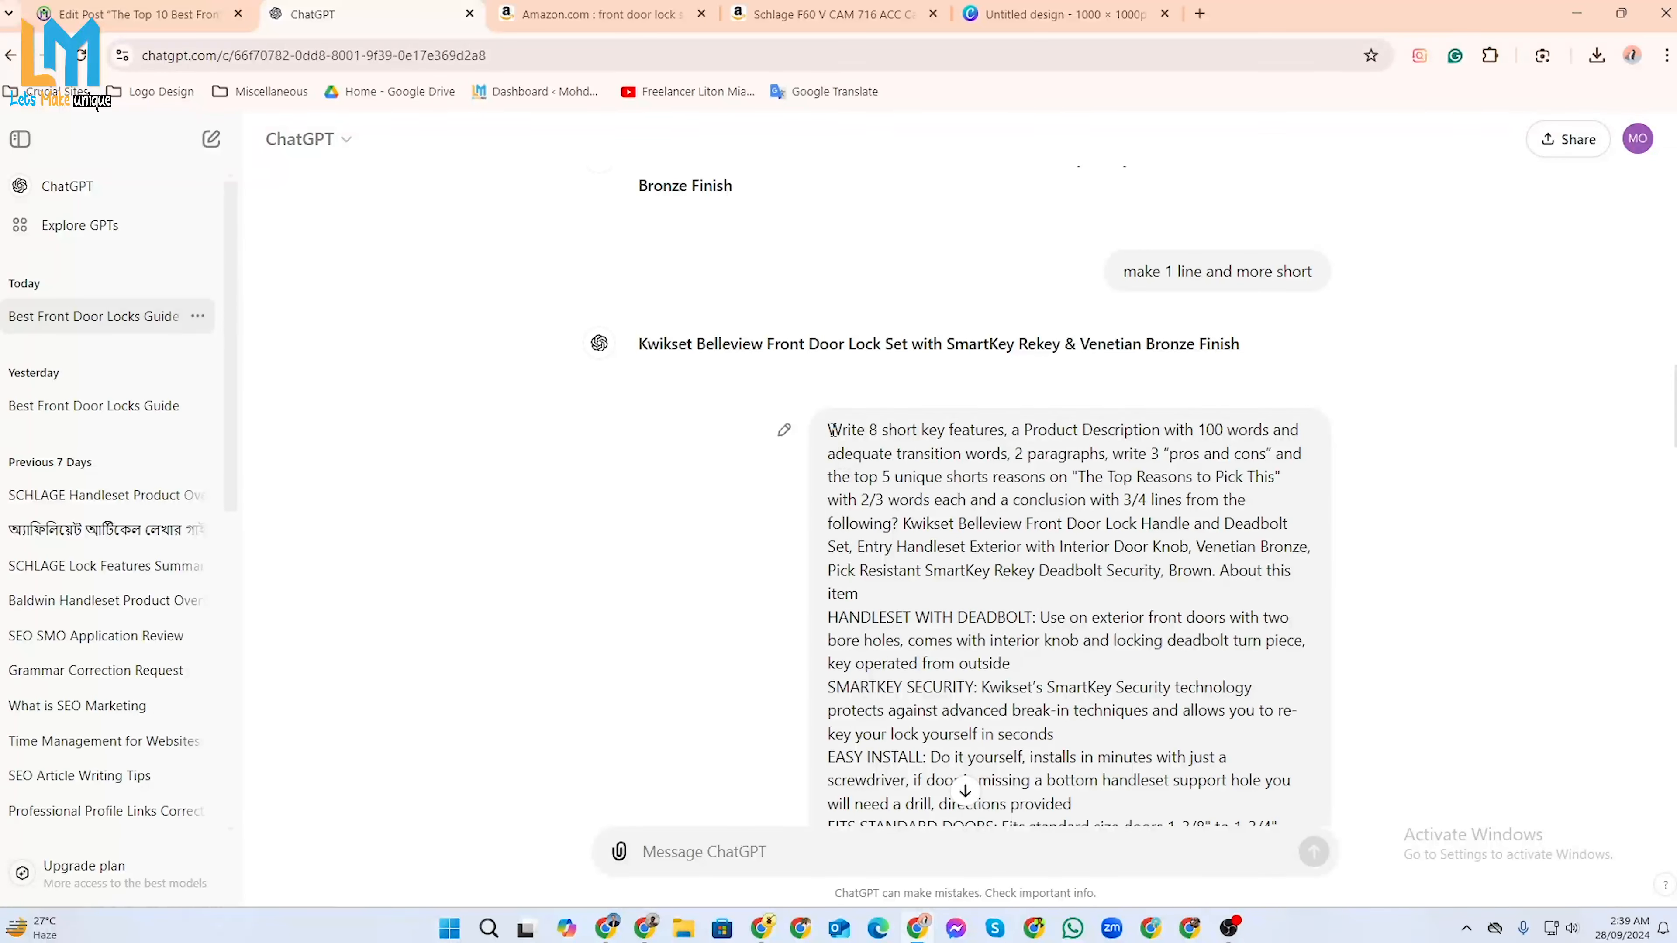
drag(831, 430, 893, 527)
scroll(805, 734, down, 9)
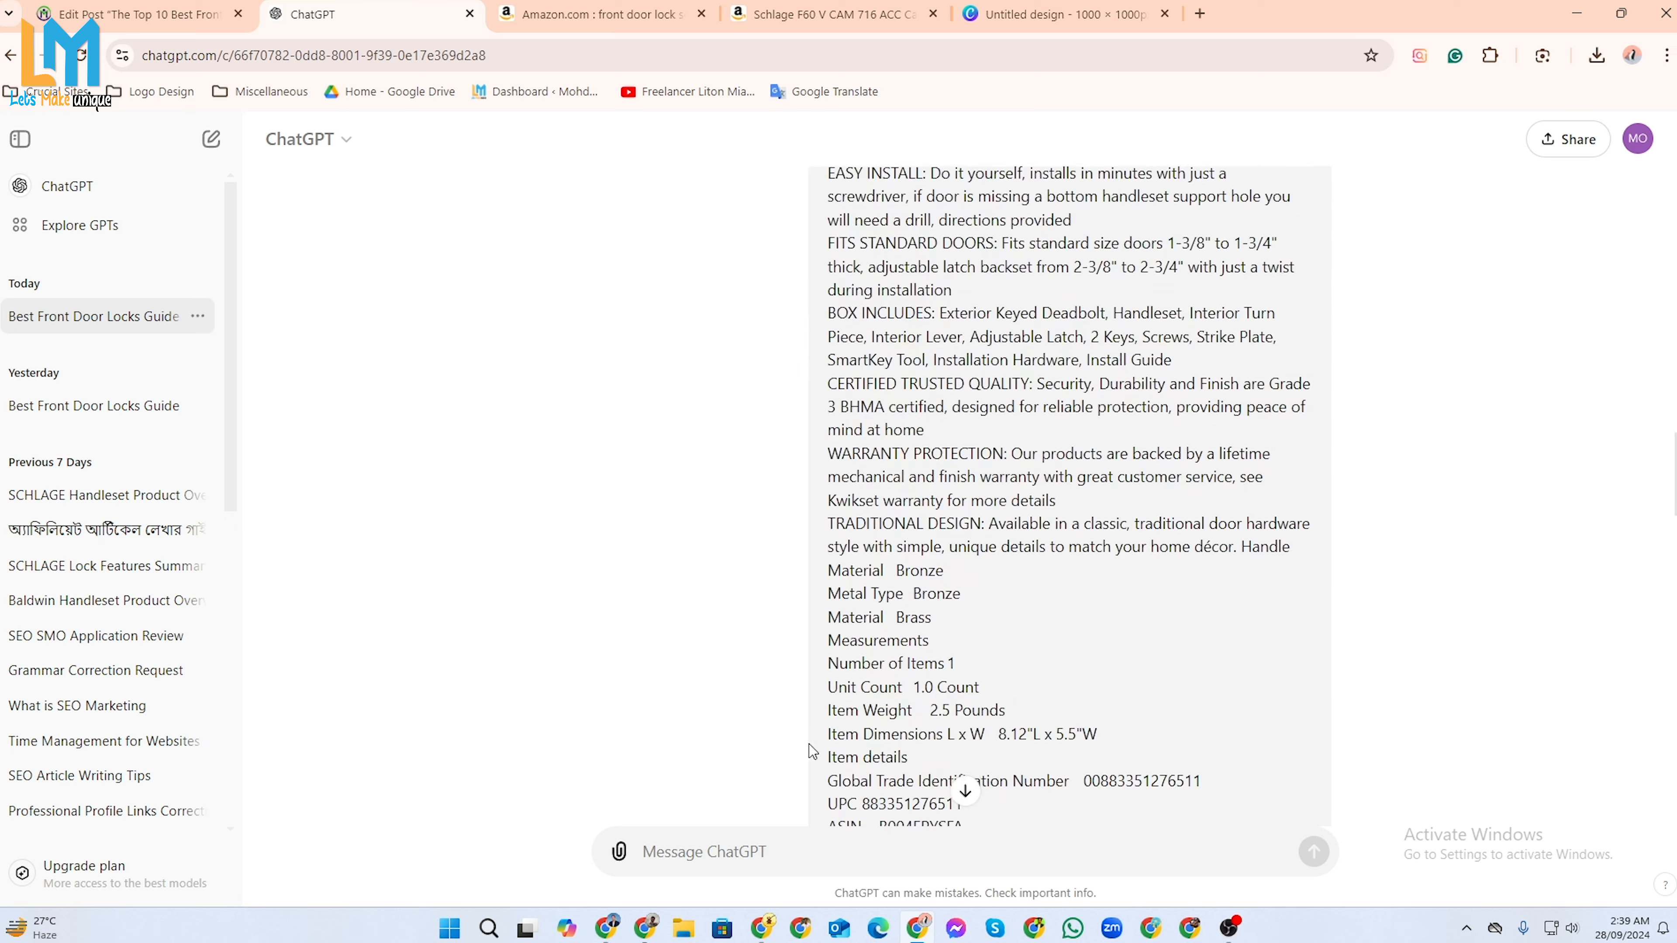
key(ctrl+v)
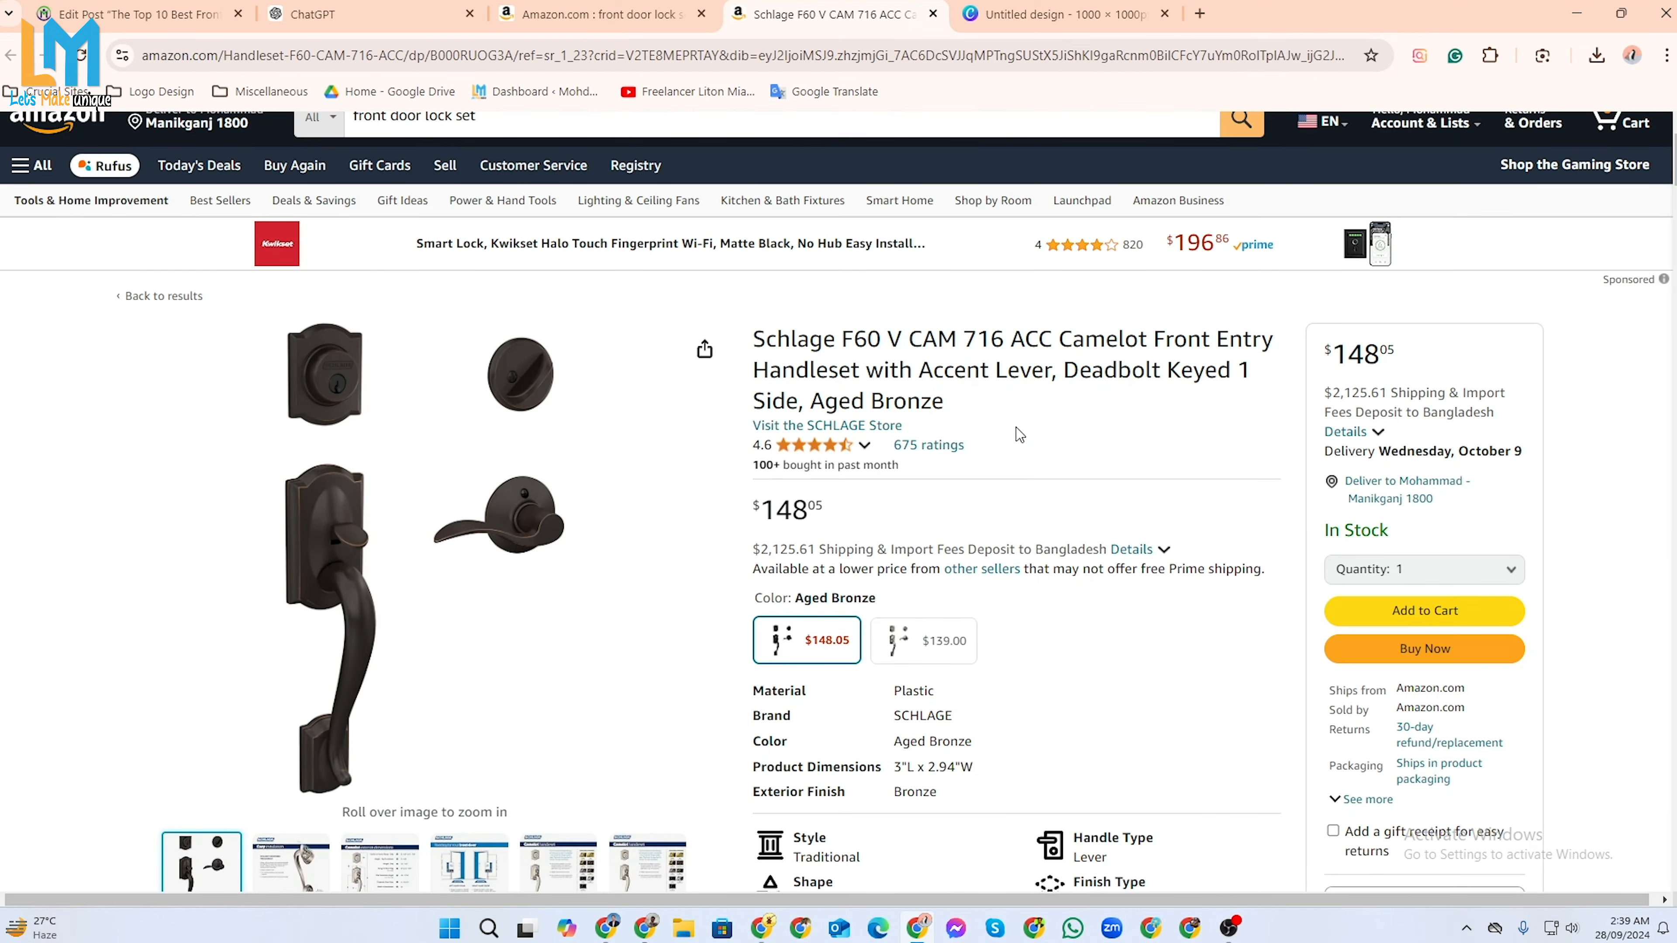
Copy the full Schlage F60 V CAM 716 ACC product title from its Amazon page and add it to the ChatGPT prompt.
drag(756, 337, 956, 414)
key(ctrl+c)
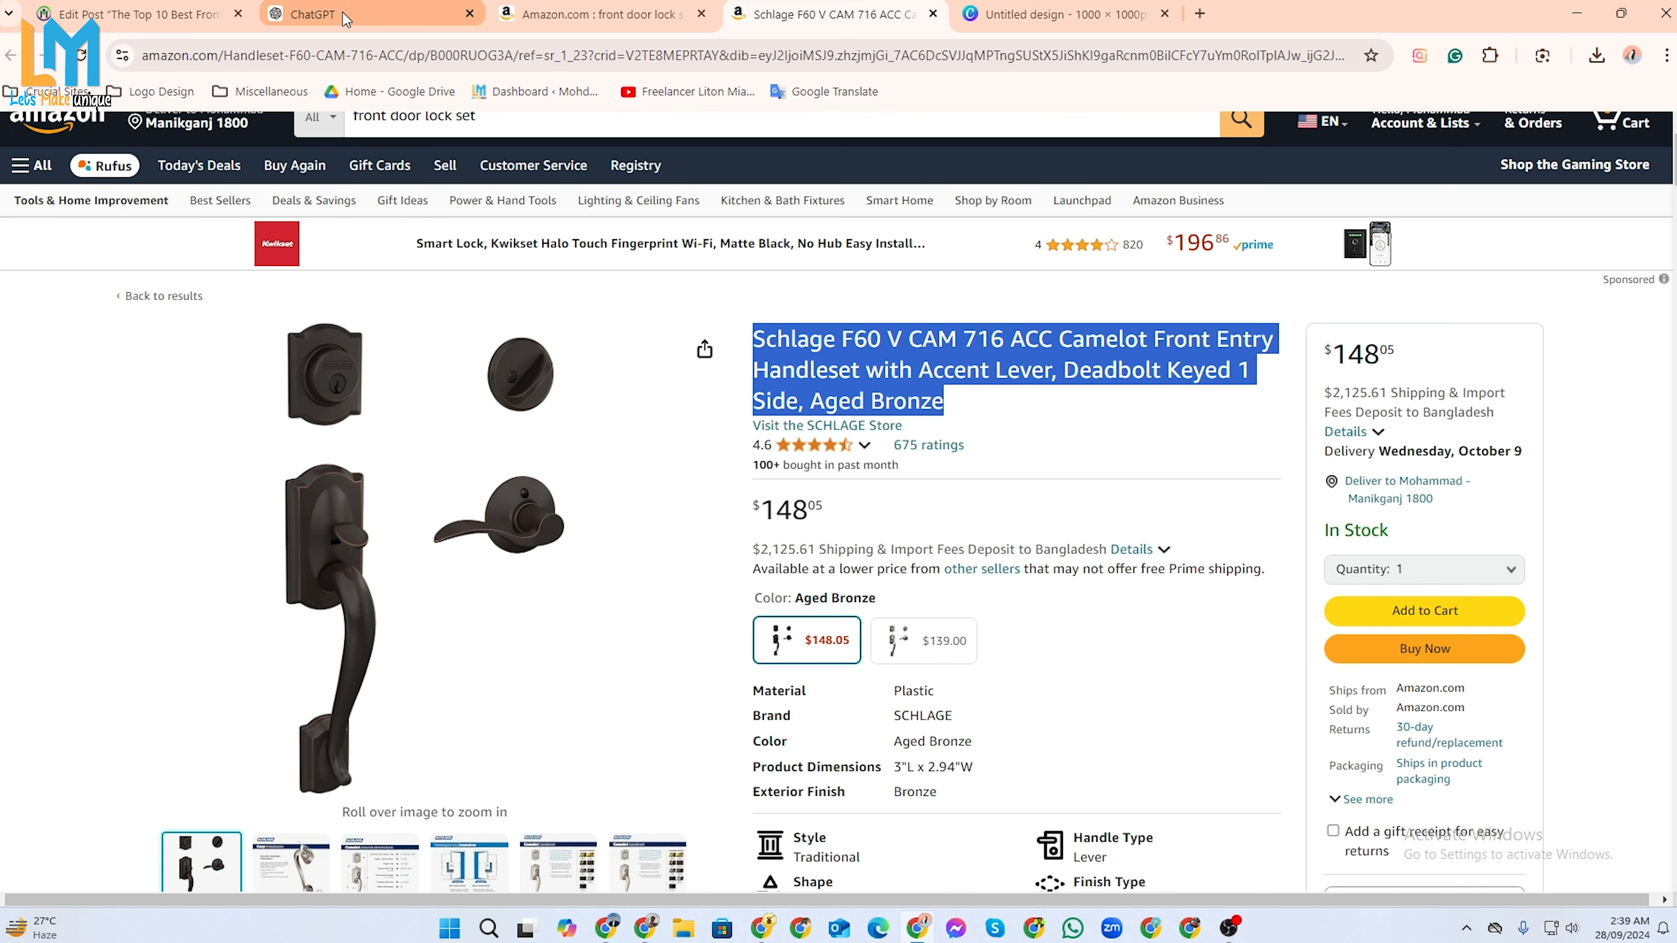
click(370, 14)
key(ctrl+v)
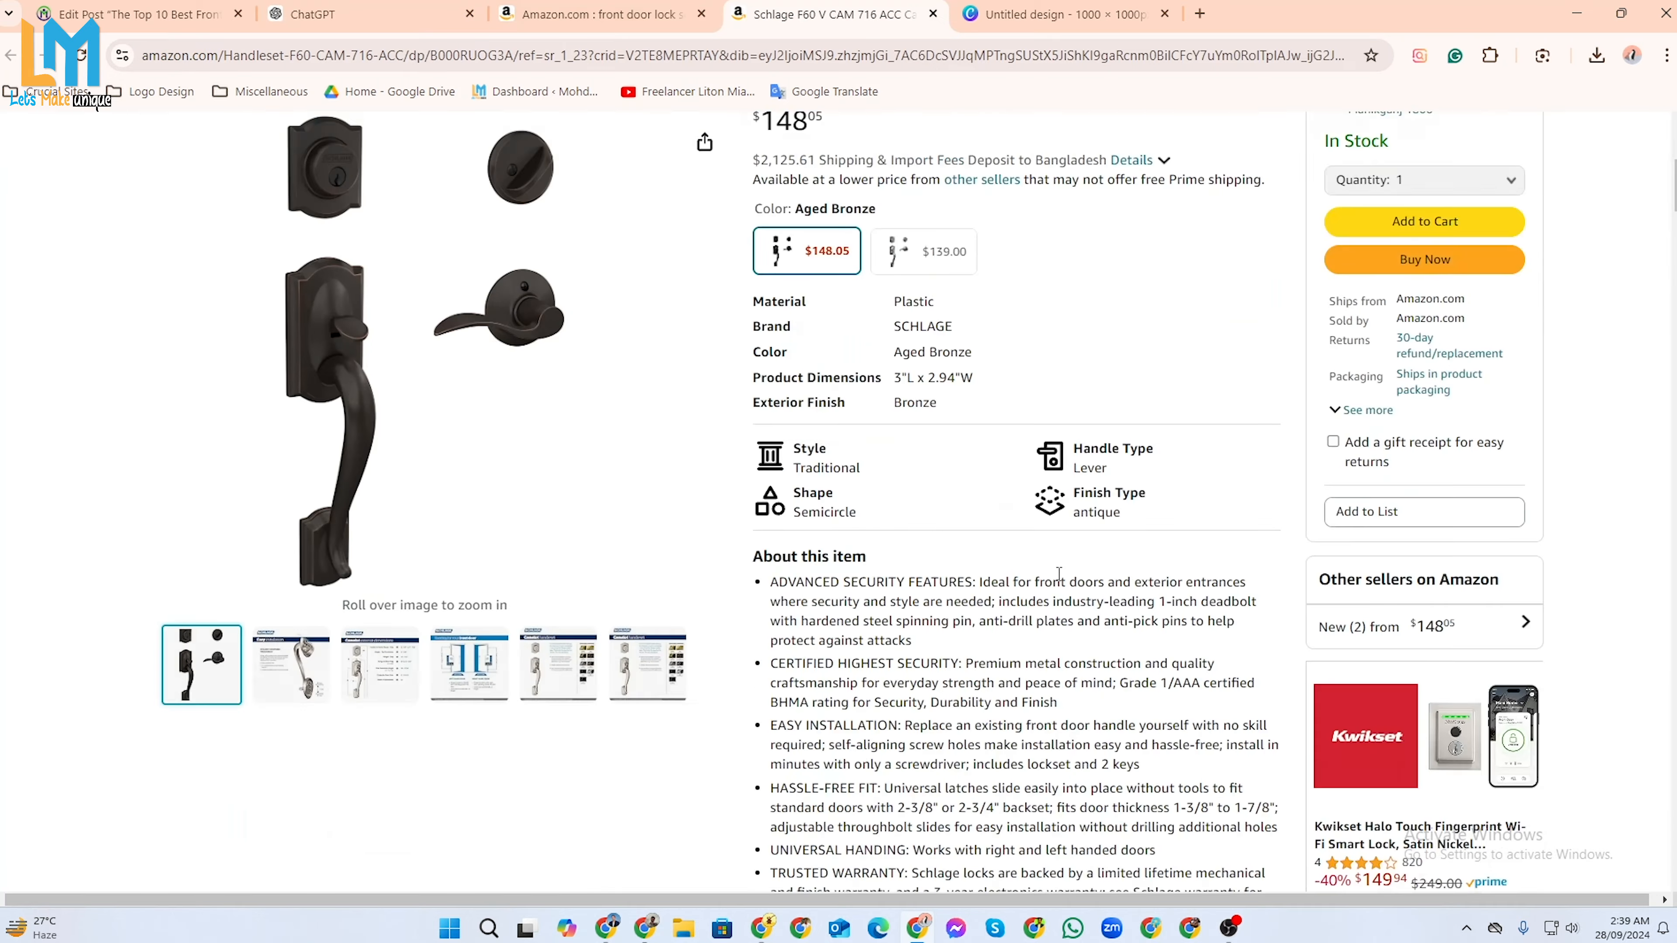
Copy the Schlage page's "About this item" section and append it to the ChatGPT prompt.
scroll(968, 573, down, 1)
drag(754, 362, 835, 716)
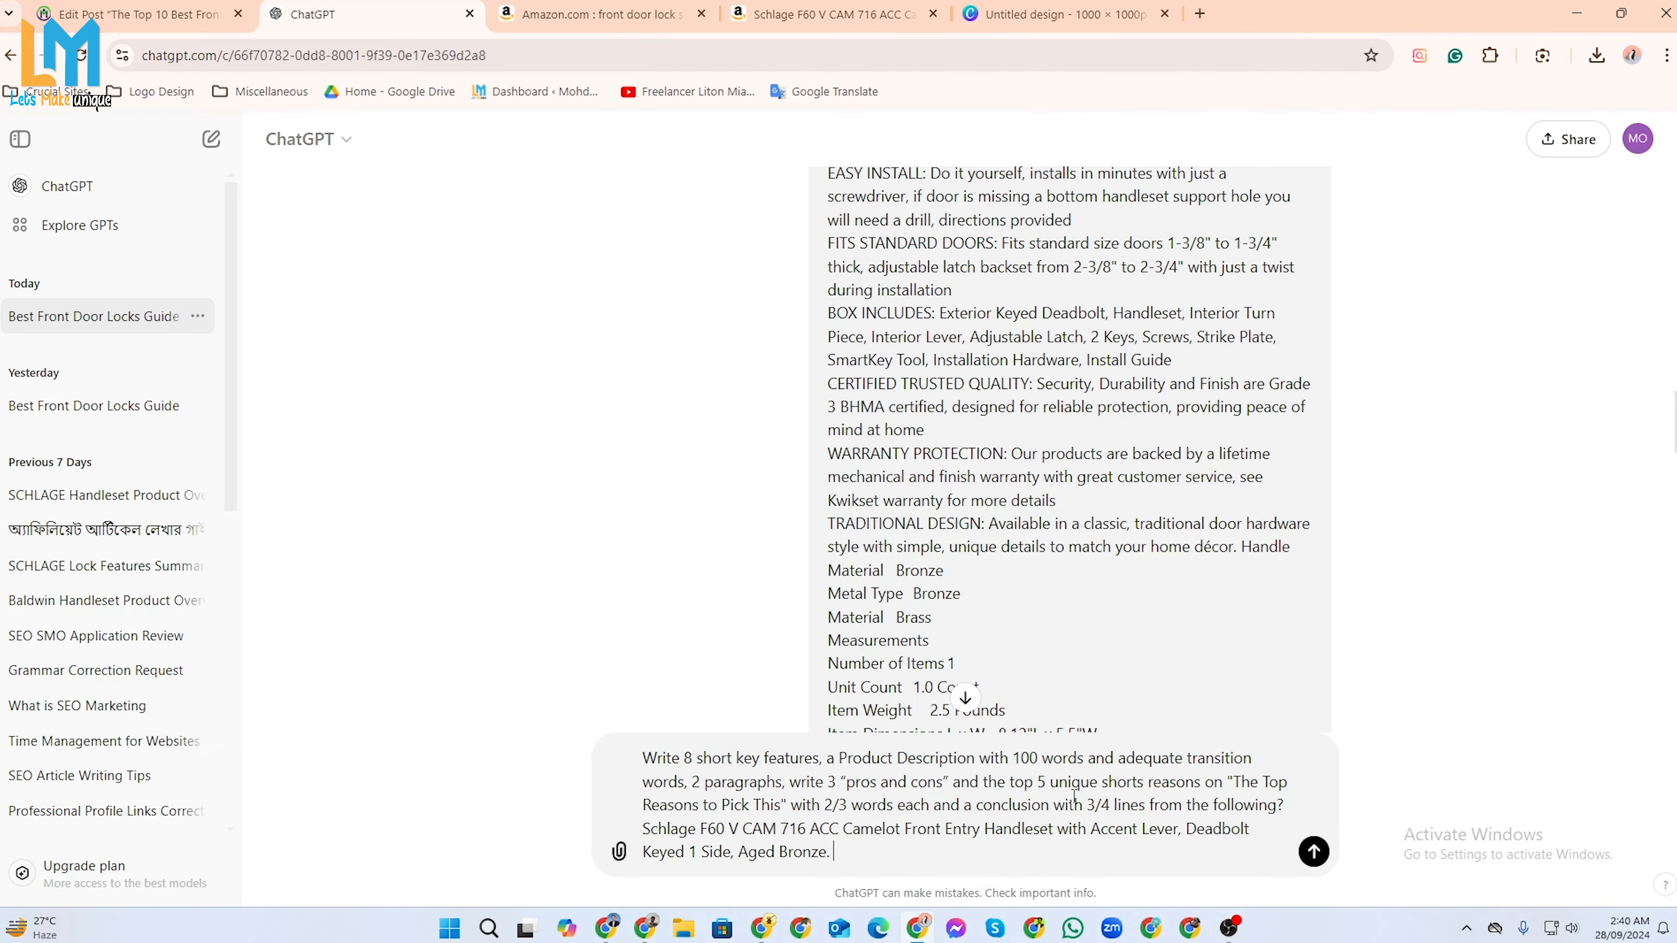
key(ctrl+v)
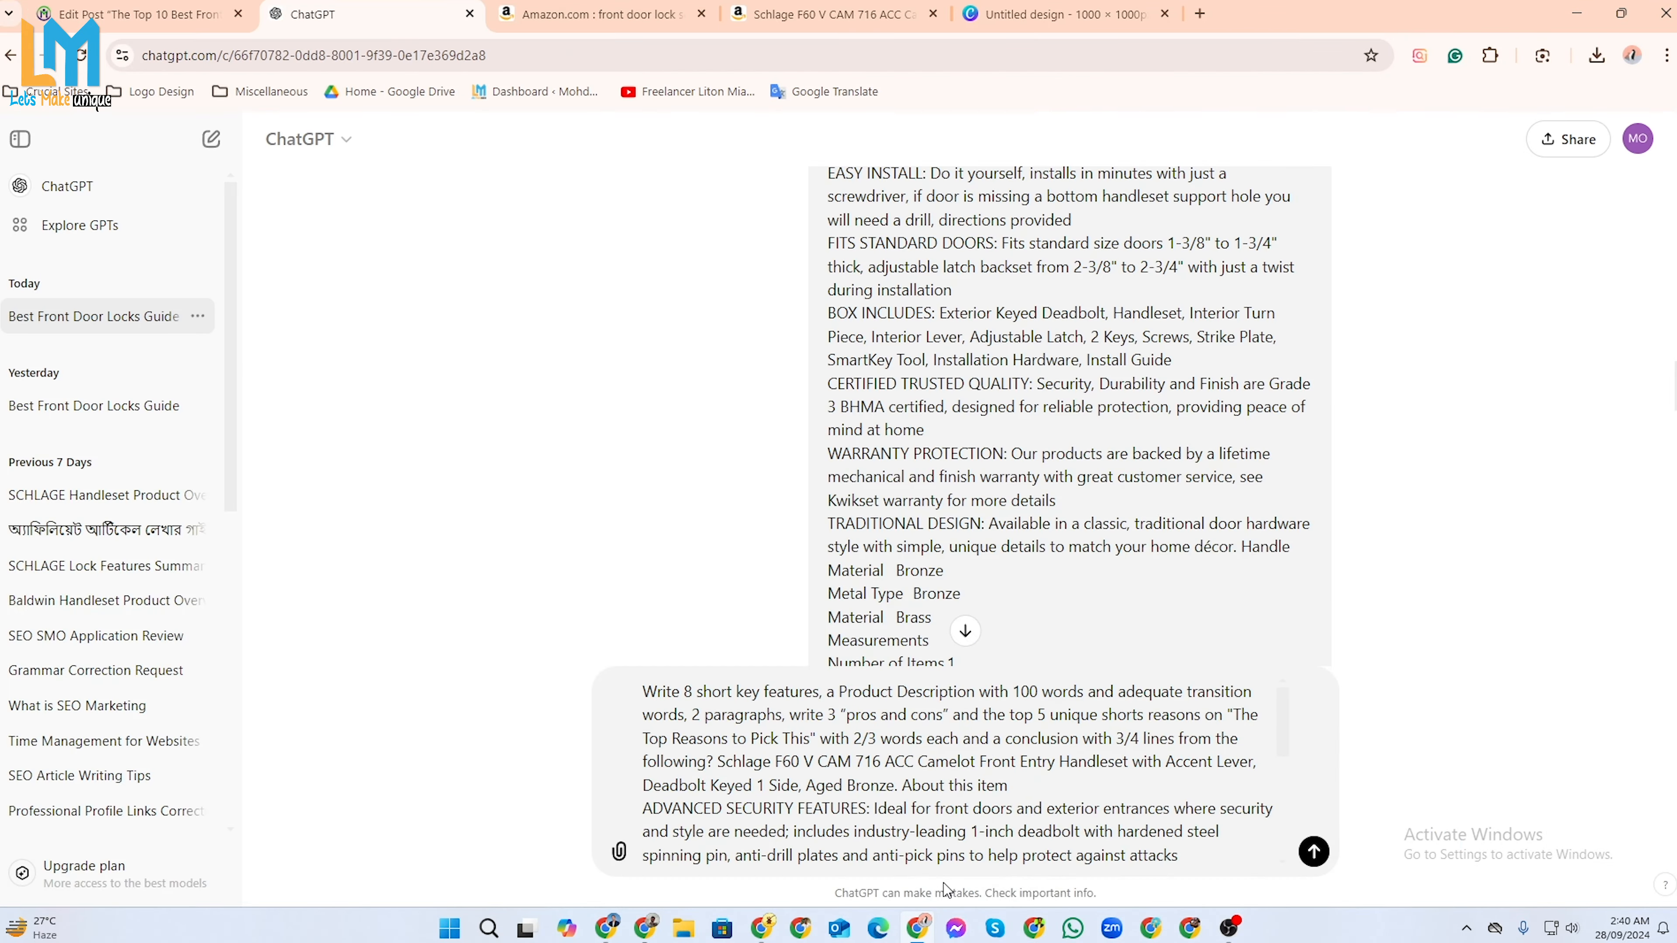
On the Schlage page, expand the Materials & Care, Measurements, Item details, Style, and Features & Specs product information sections.
click(835, 20)
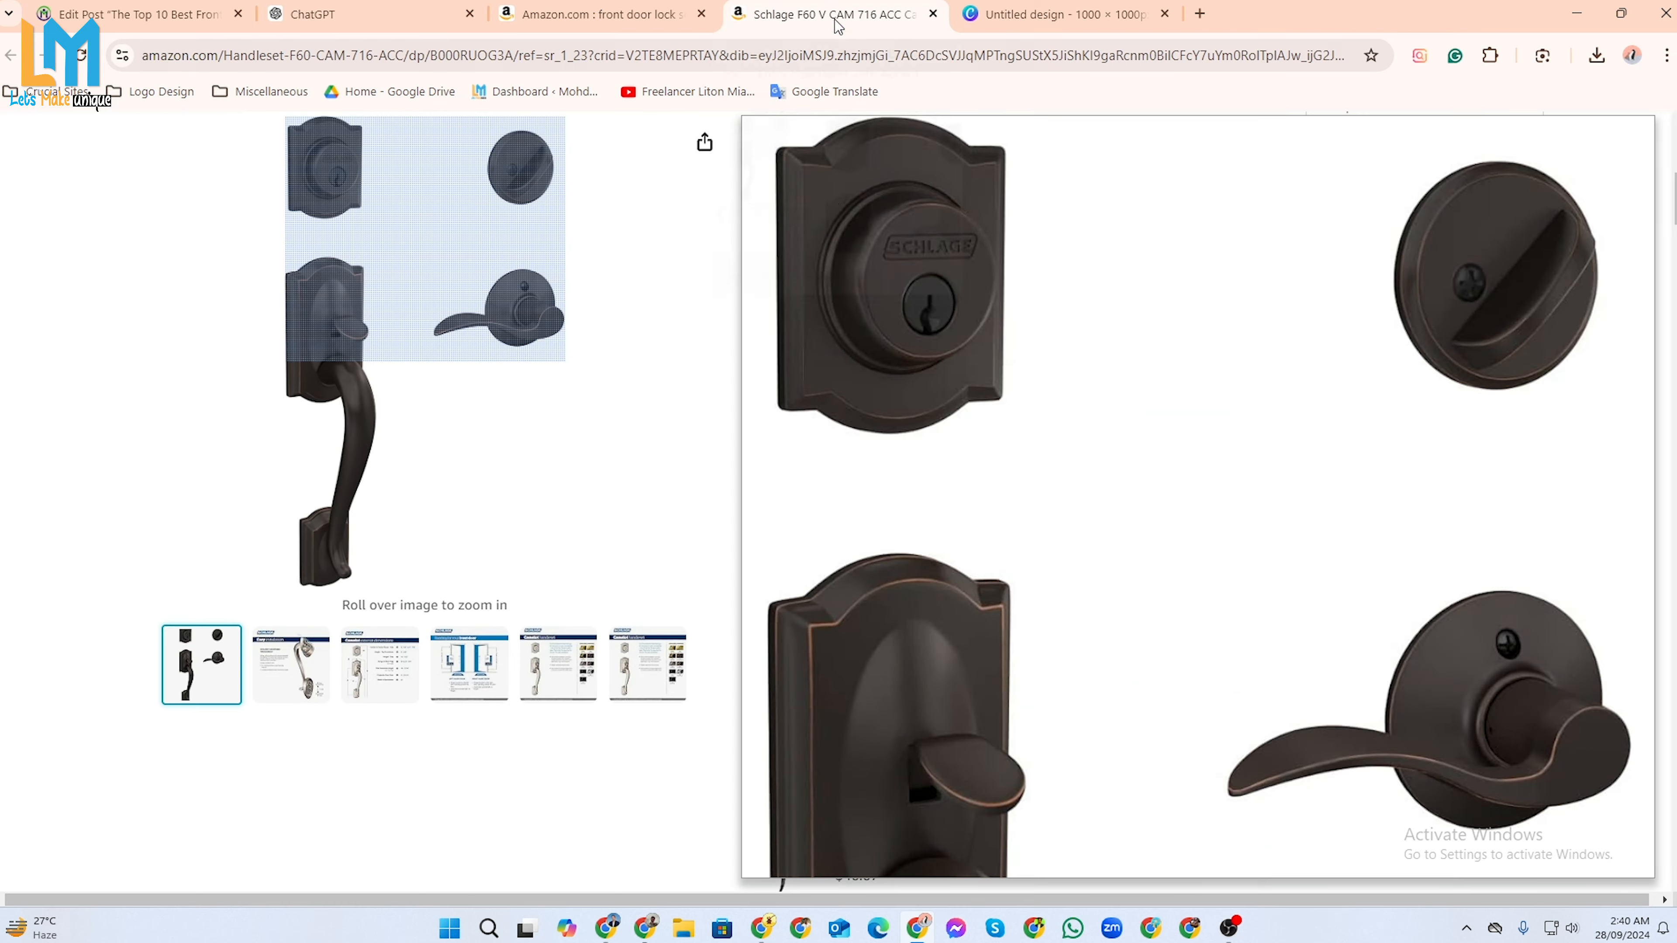
scroll(745, 249, down, 4)
click(838, 353)
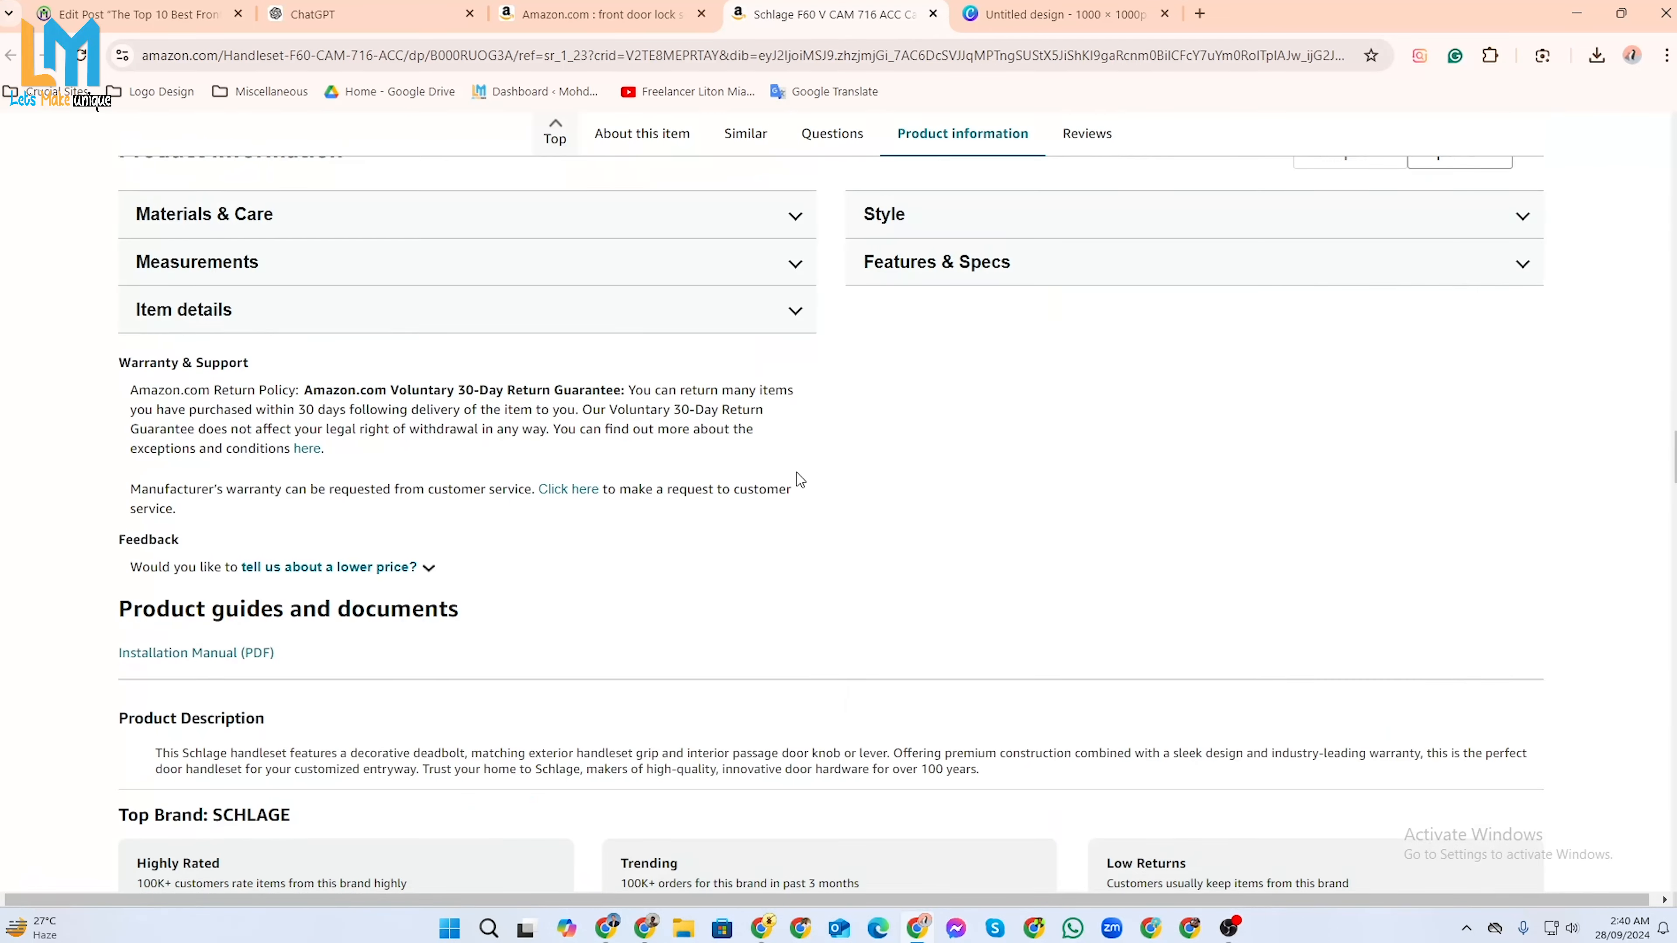
click(792, 313)
click(796, 462)
click(795, 639)
scroll(768, 618, down, 5)
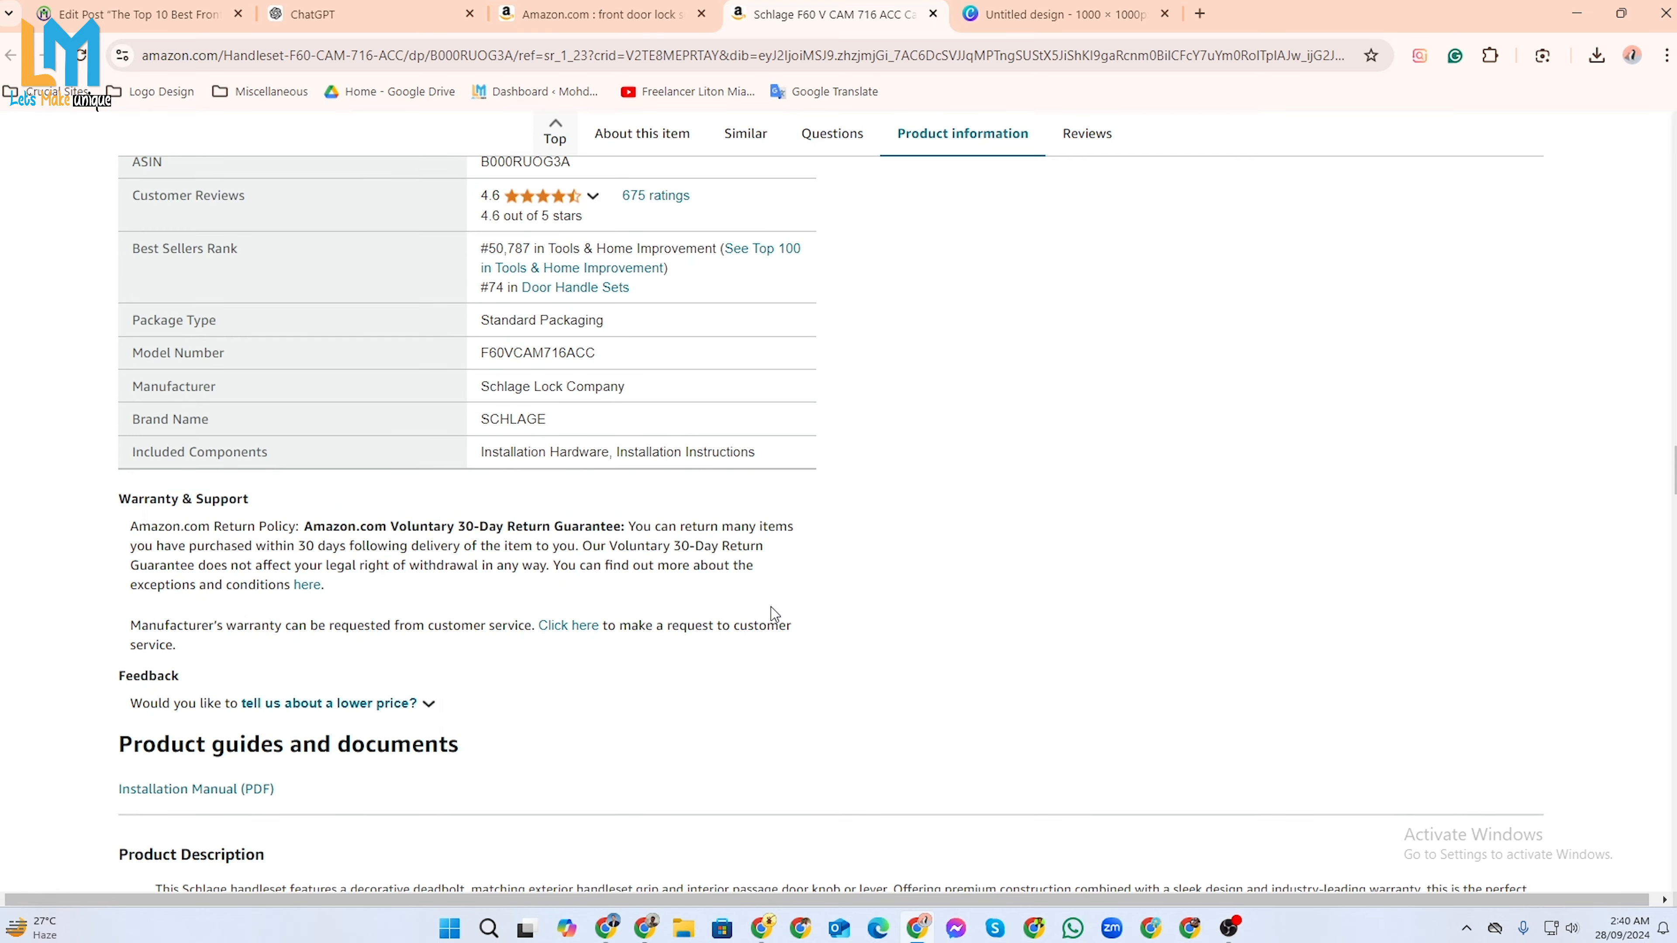
scroll(884, 464, up, 5)
click(1517, 225)
click(1489, 471)
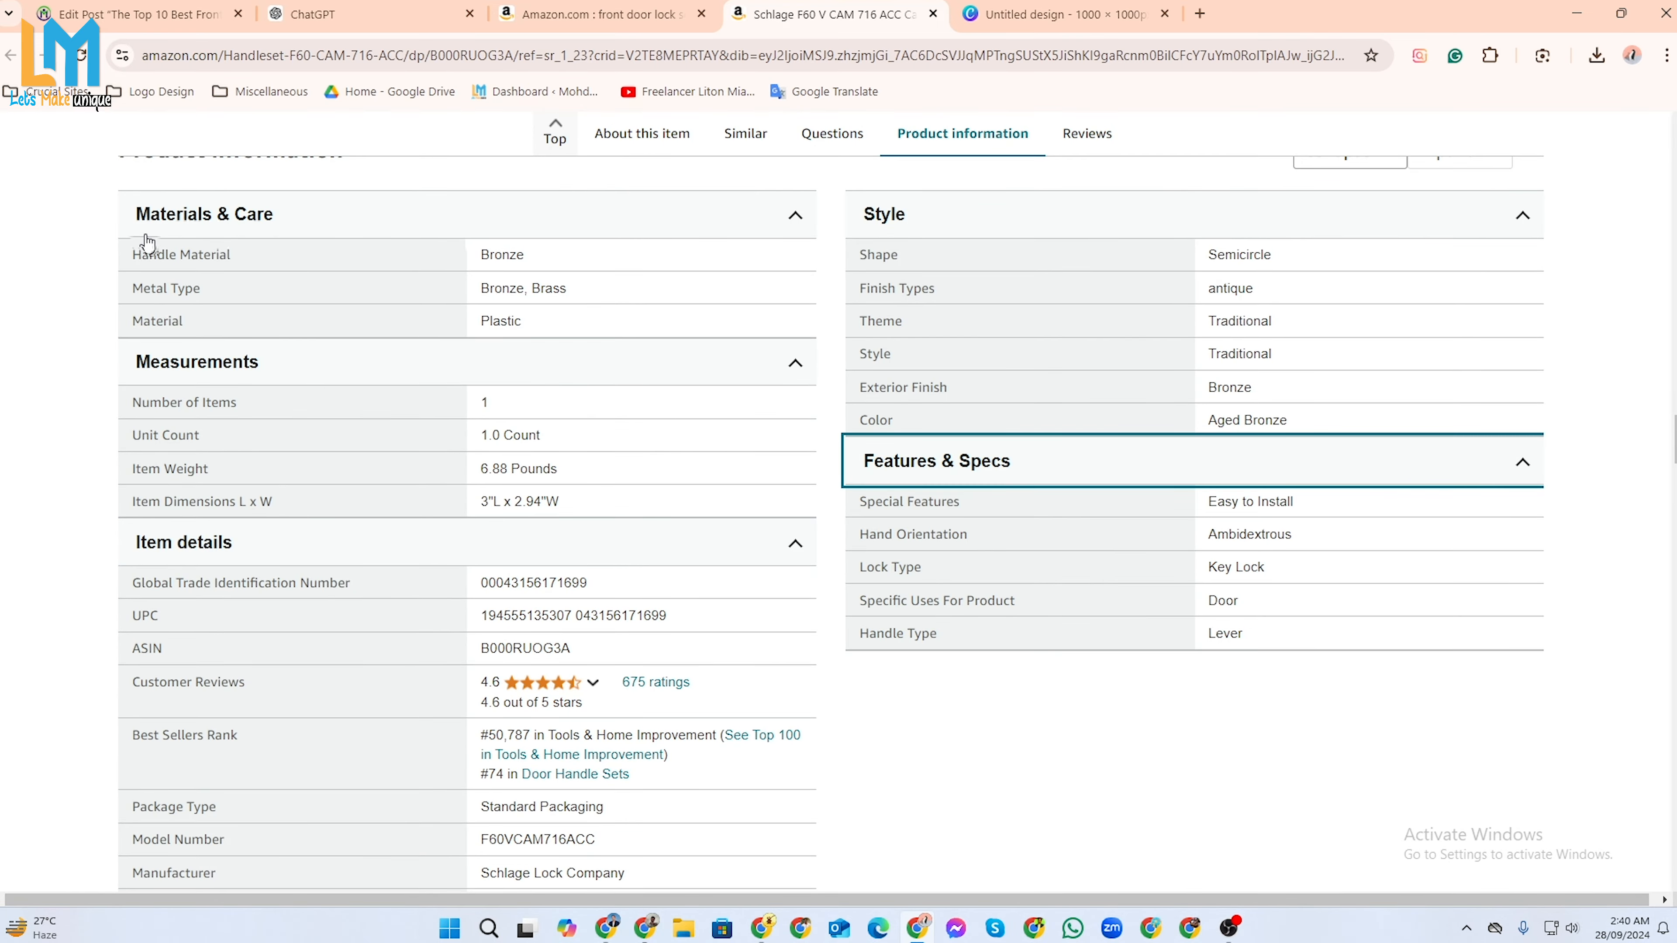
Copy the Schlage product information, append it to the ChatGPT prompt and send the message.
scroll(148, 241, up, 3)
drag(119, 349, 206, 643)
scroll(264, 615, down, 4)
scroll(315, 589, up, 5)
right_click(503, 366)
click(545, 584)
click(367, 23)
click(1229, 864)
key(ctrl+v)
scroll(1225, 858, down, 10)
click(1315, 856)
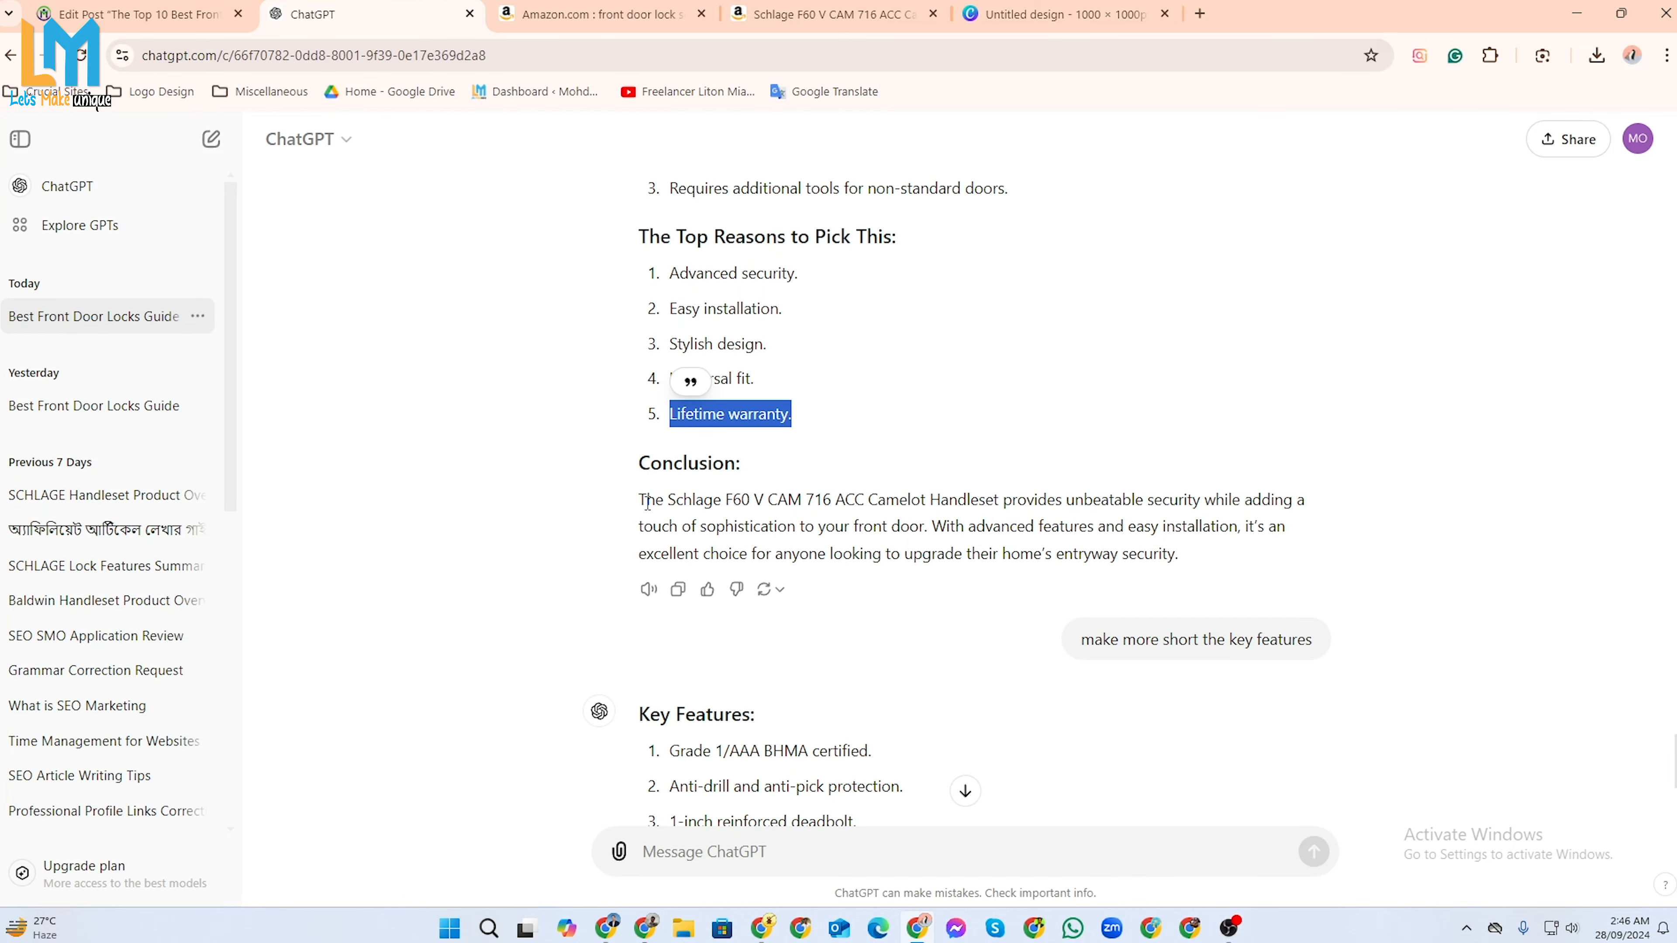
Copy ChatGPT's Schlage conclusion paragraph and replace the leftover Kwikset conclusion above section 3 of the WordPress post with it.
drag(640, 501, 1192, 565)
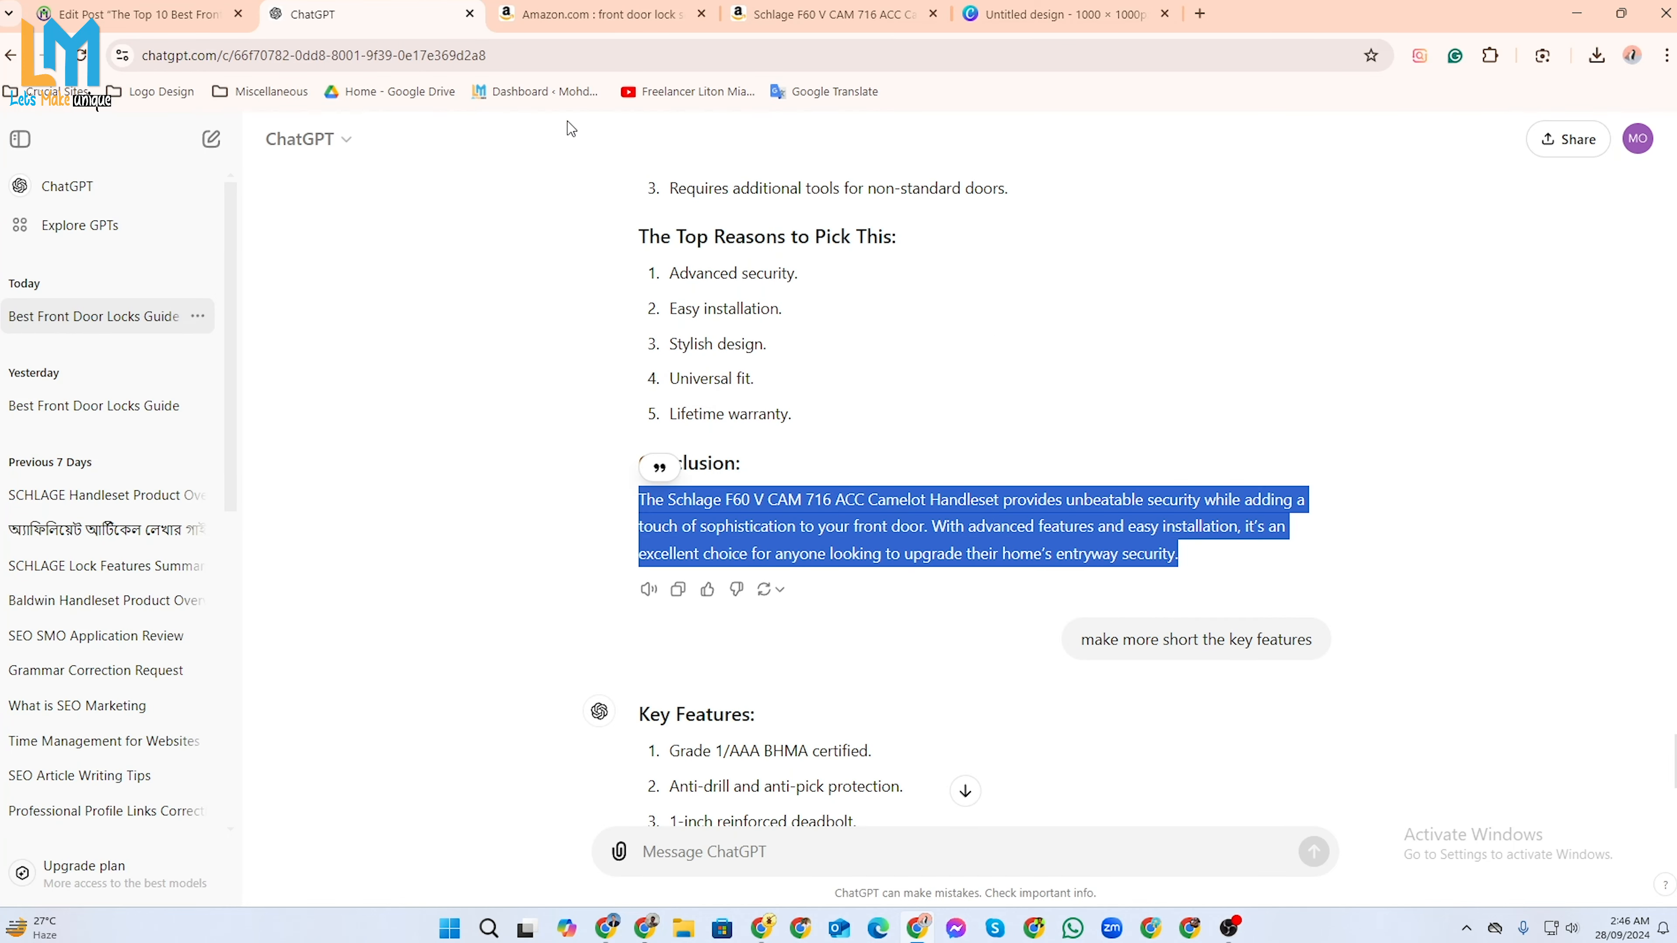
click(132, 14)
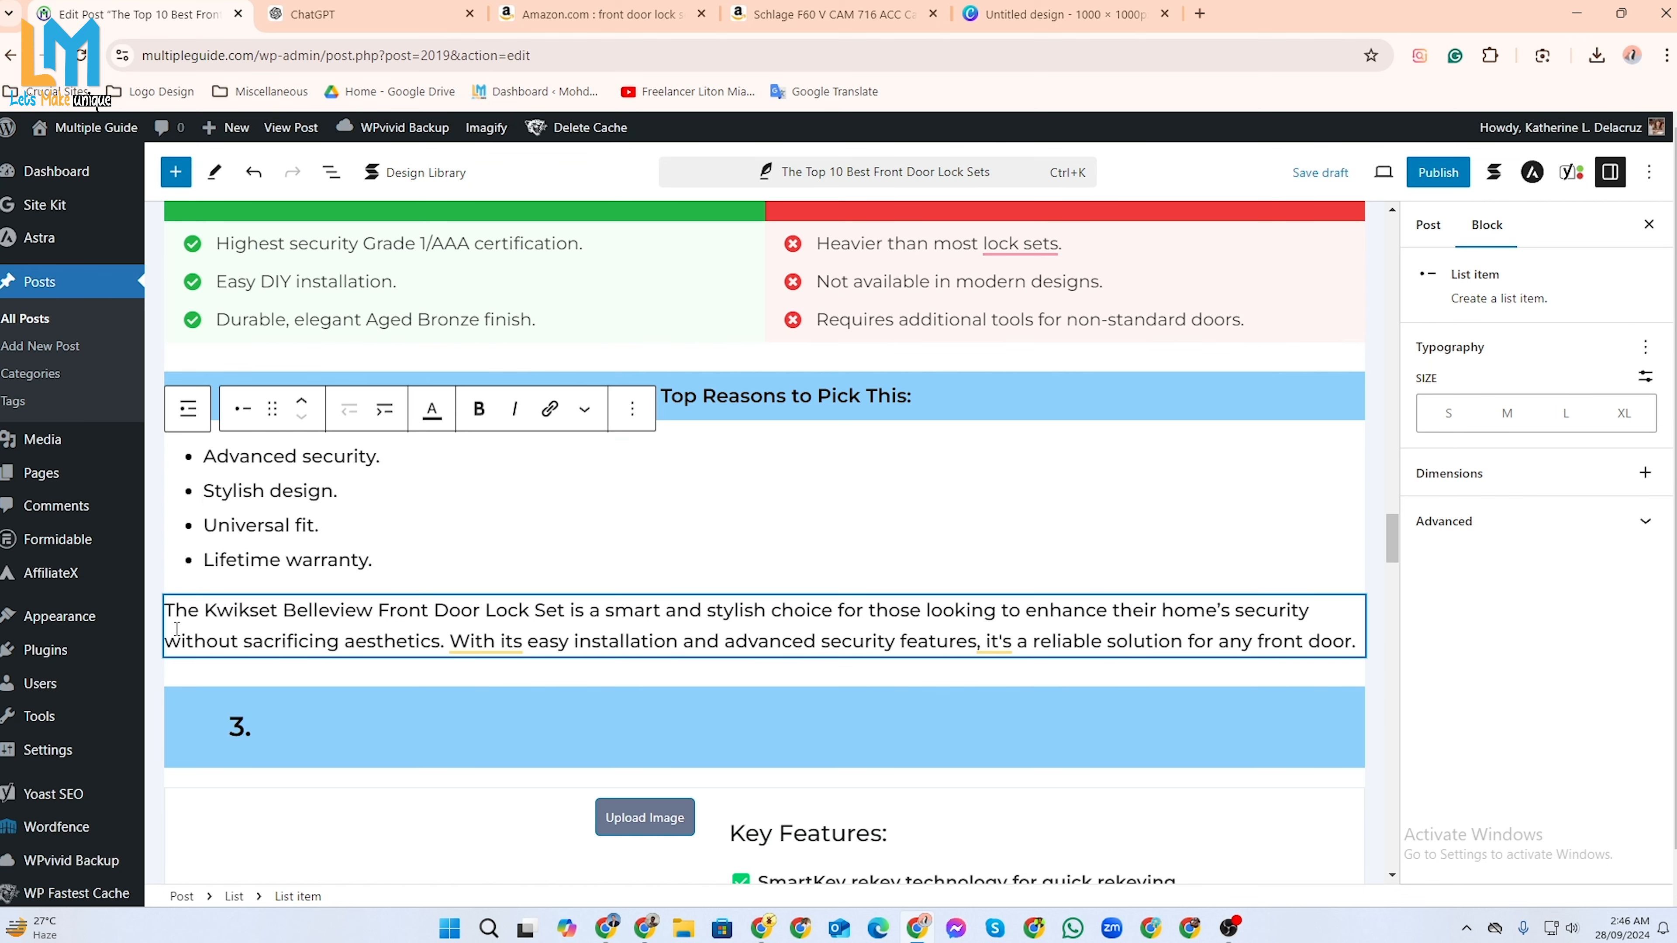
drag(170, 612, 1349, 652)
key(ctrl+v)
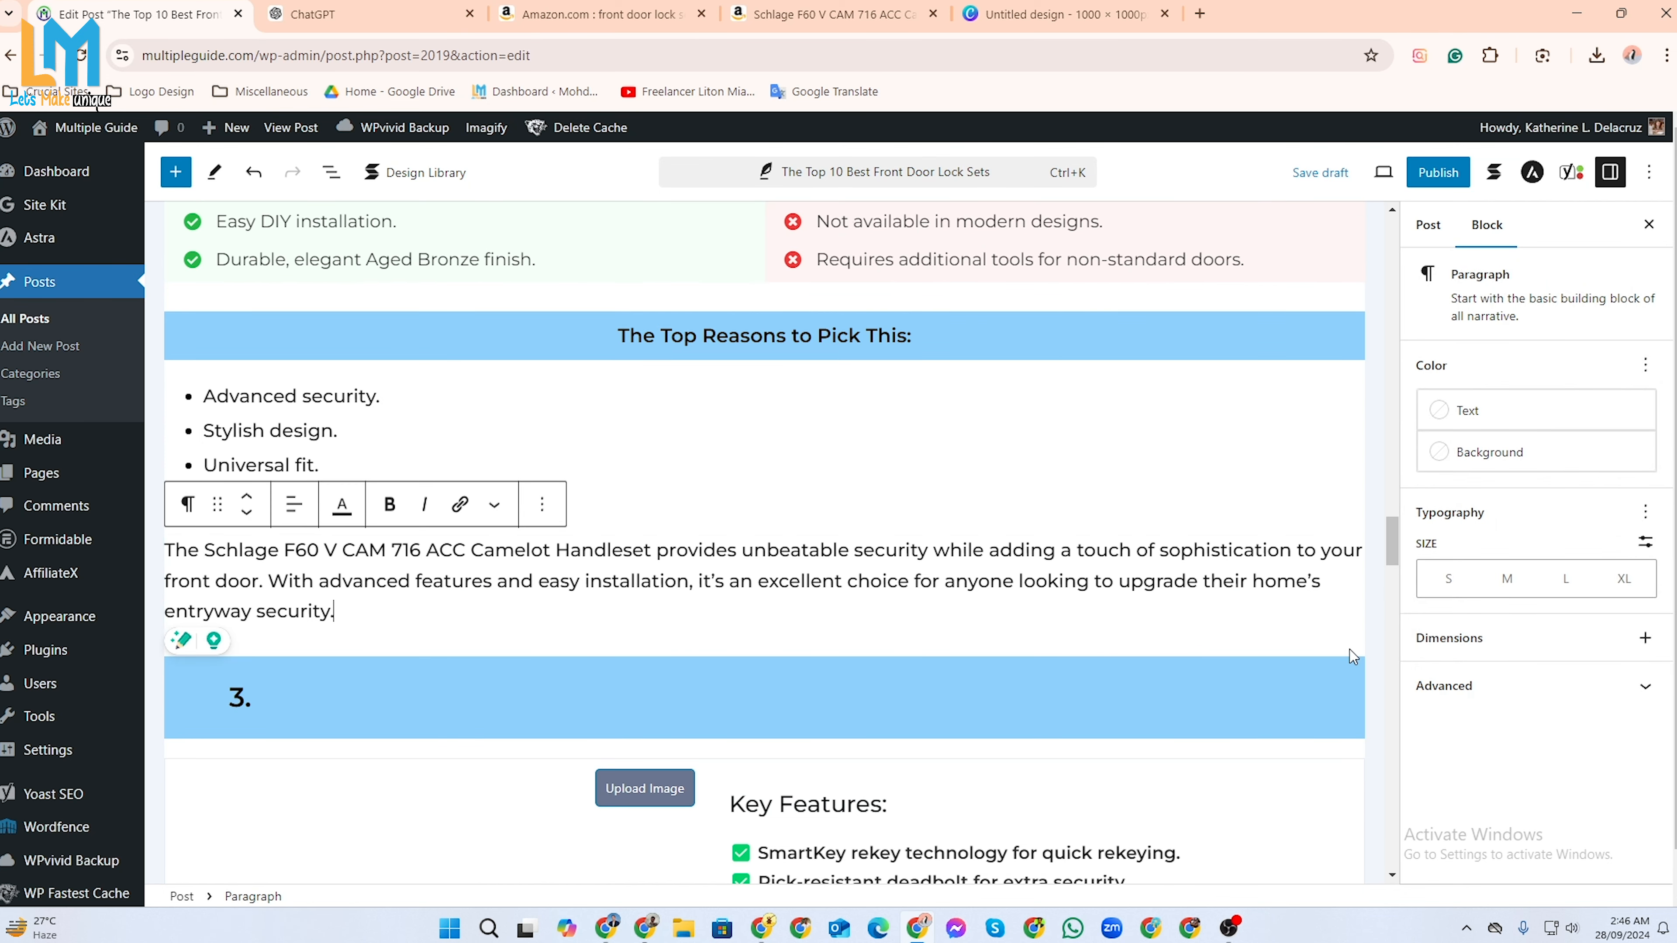
Delete the AffiliateX Pros and Cons block from the Schlage product section.
click(653, 512)
scroll(655, 541, up, 3)
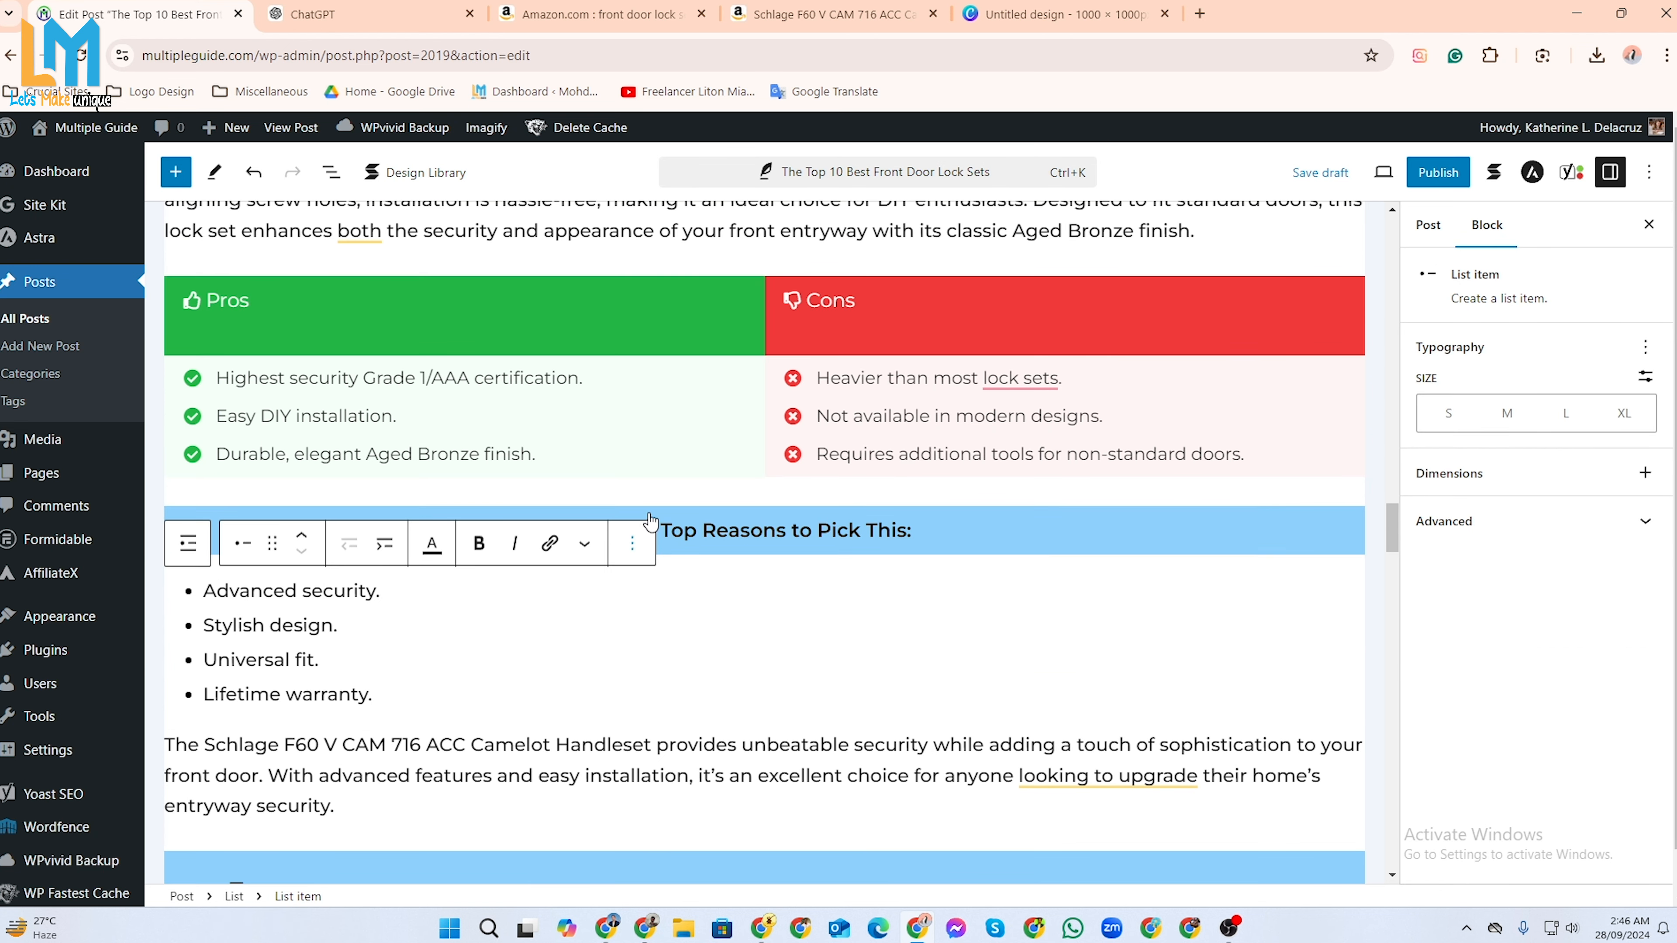
click(630, 442)
mouse_move(1036, 385)
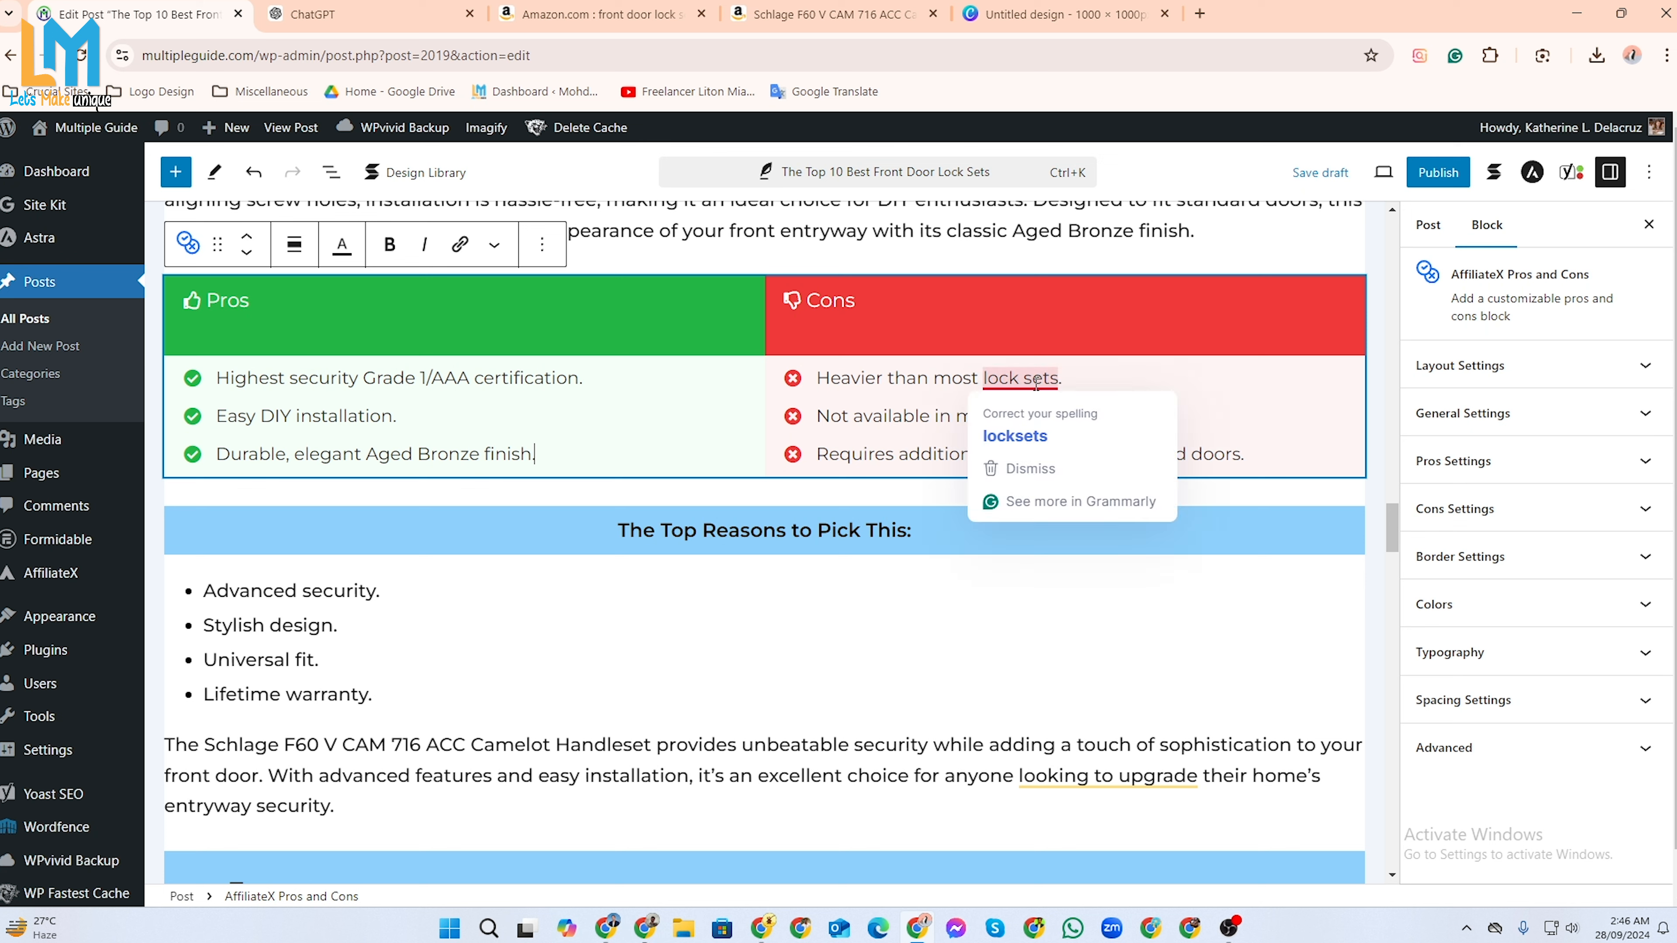
click(588, 330)
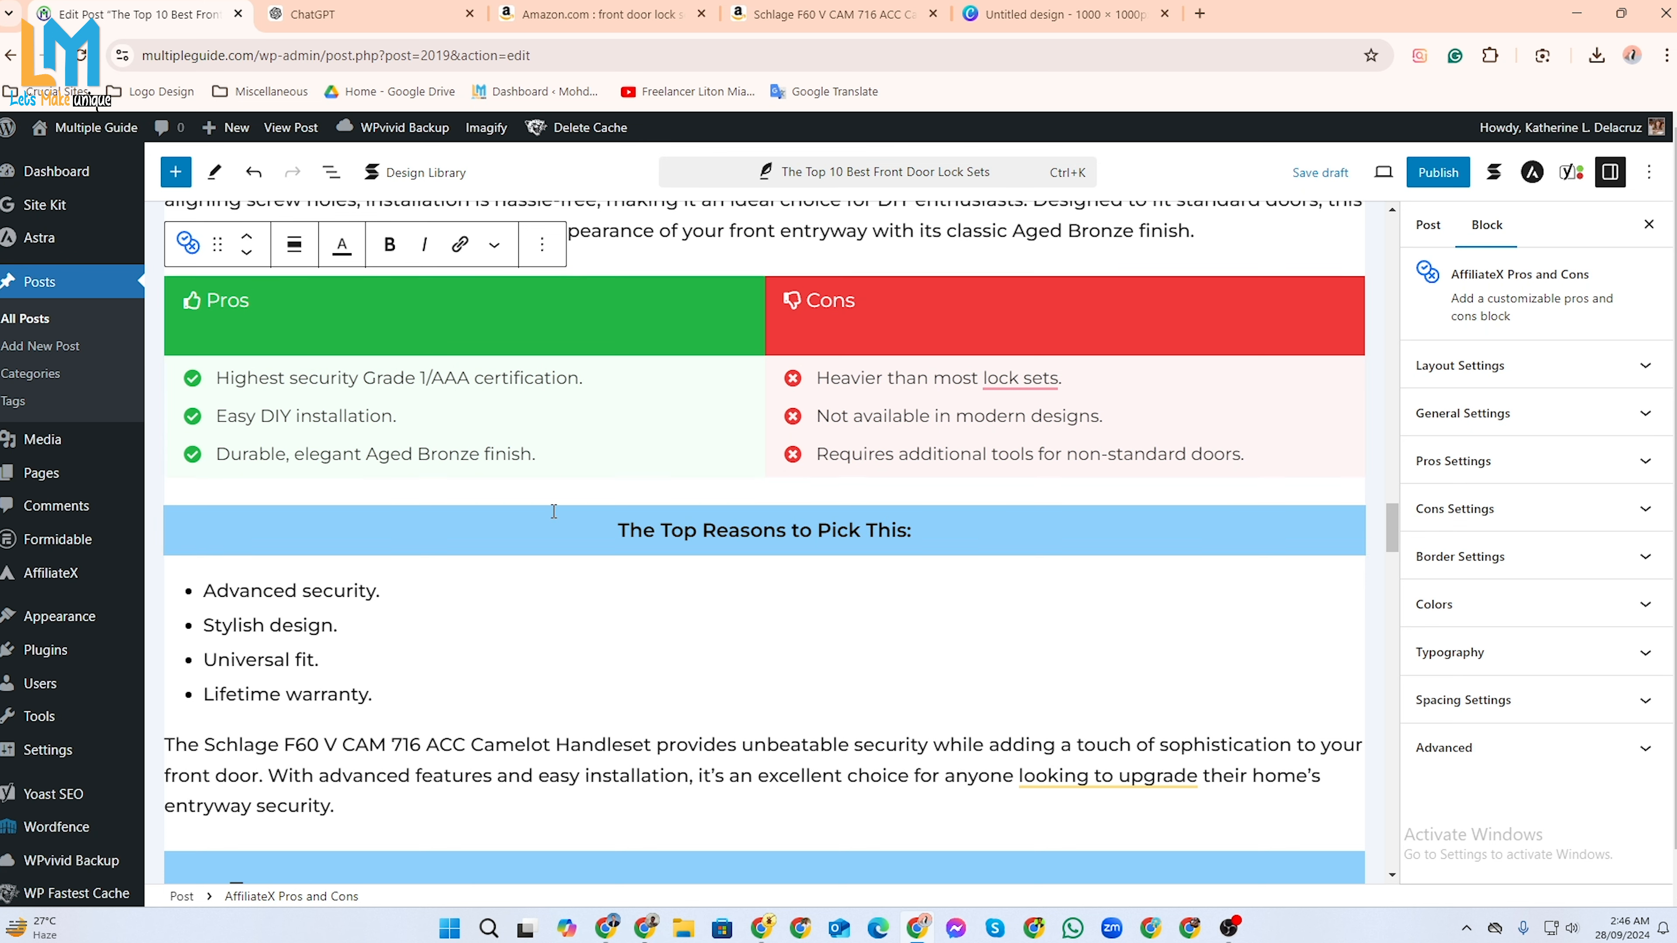
click(1292, 339)
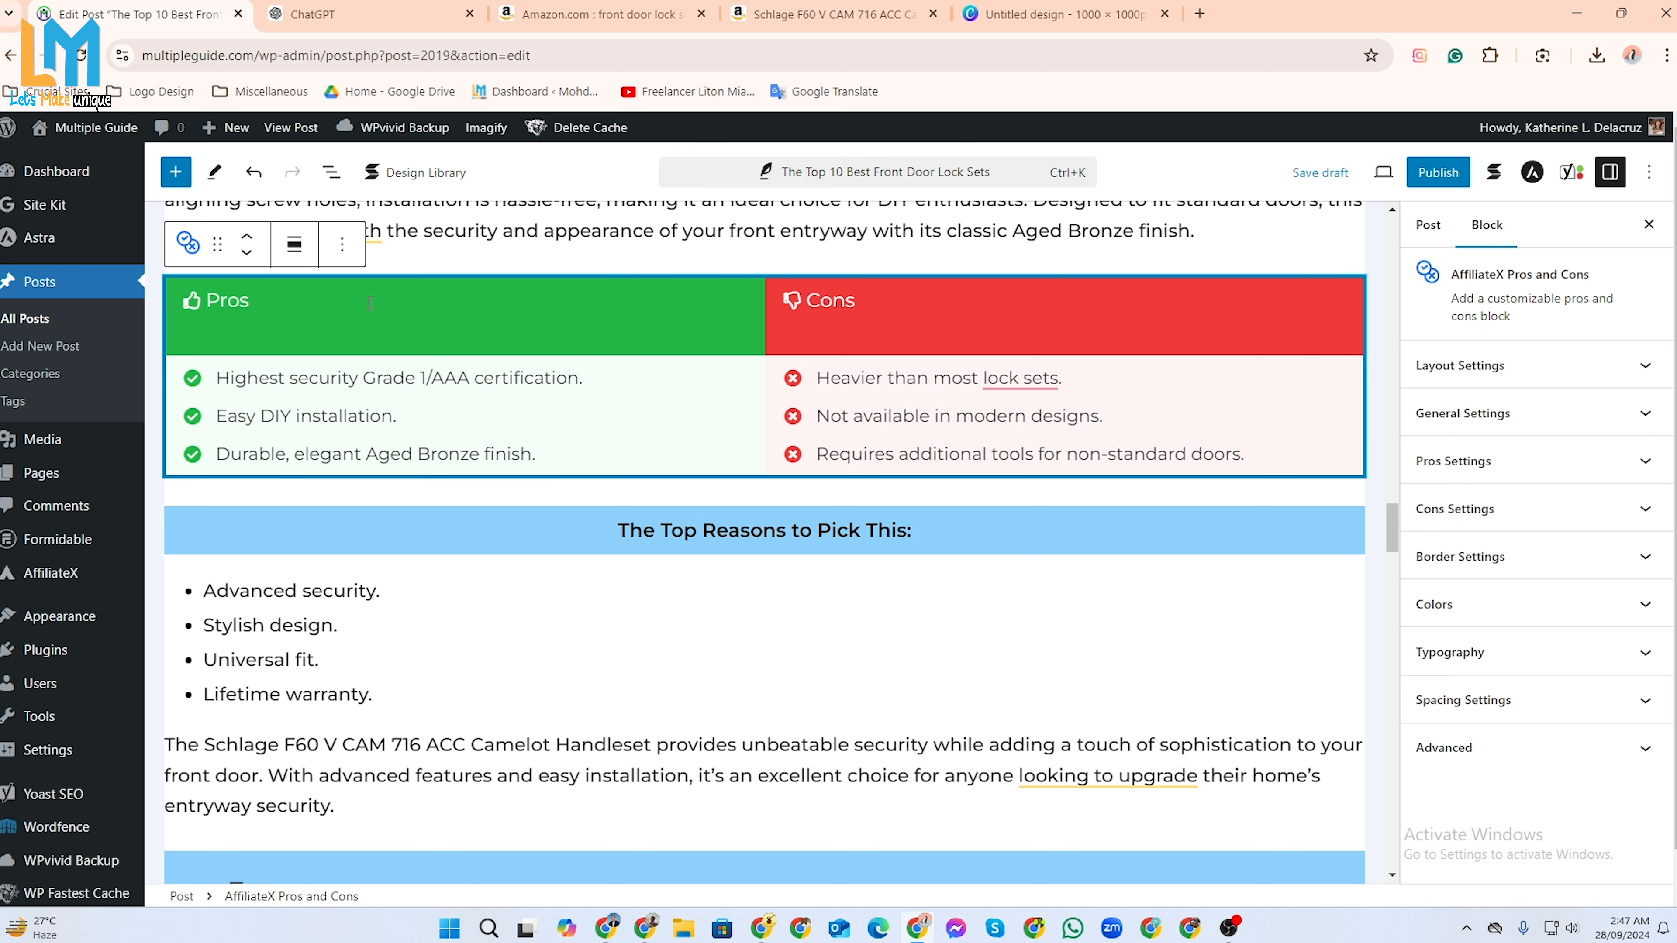
click(343, 245)
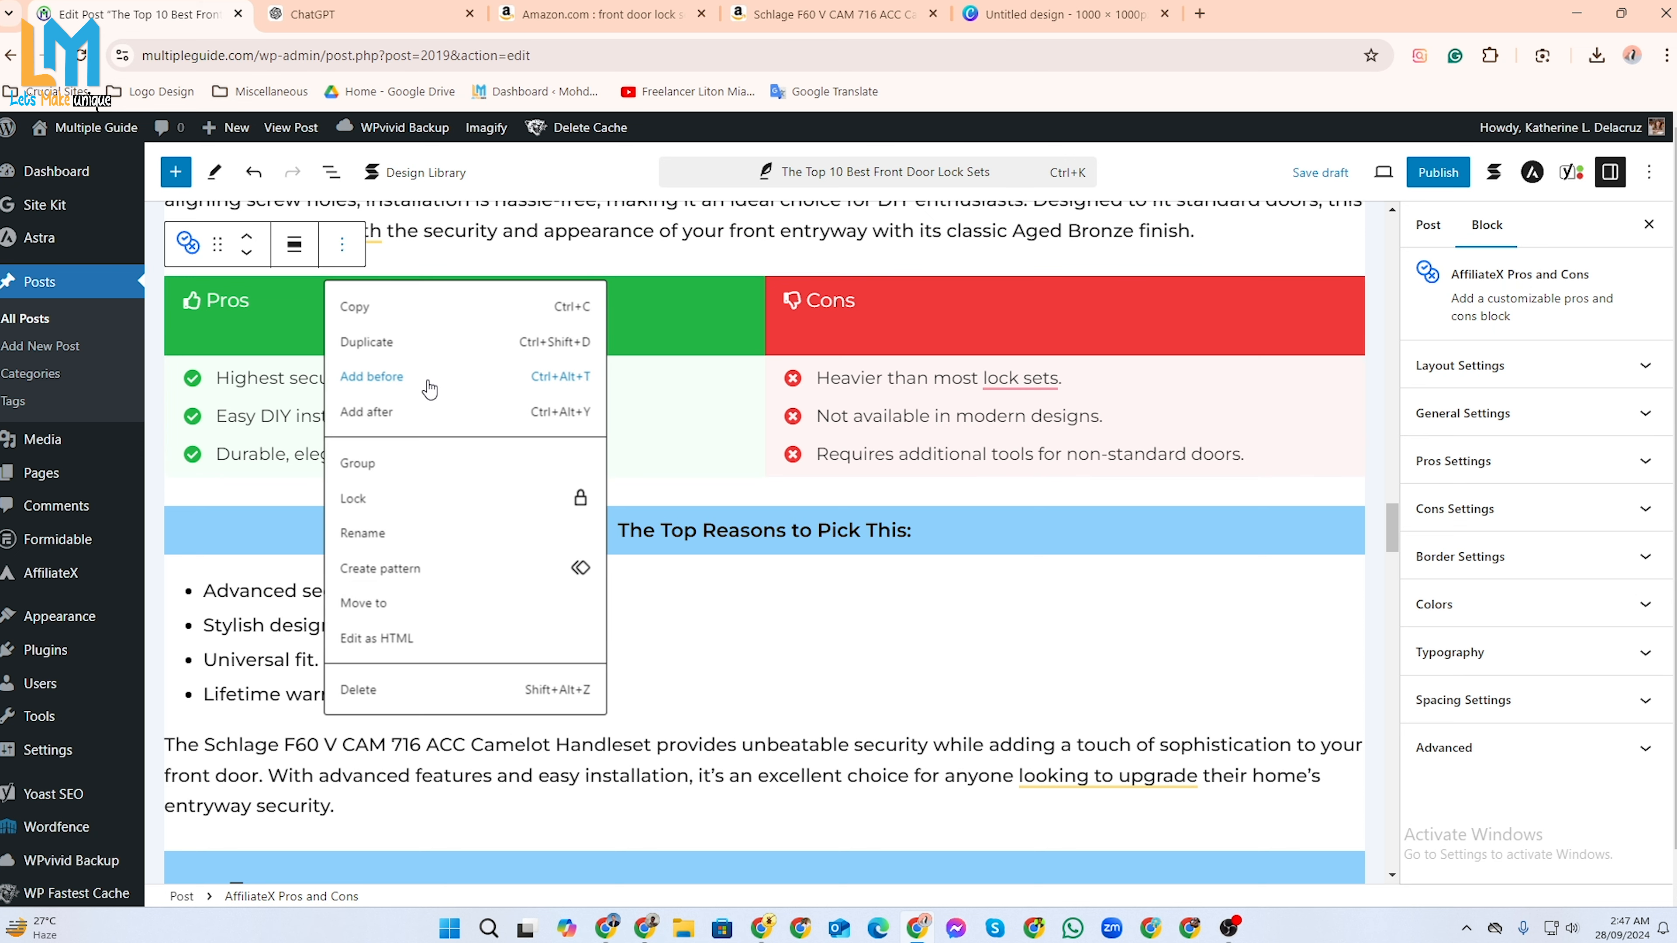
click(464, 694)
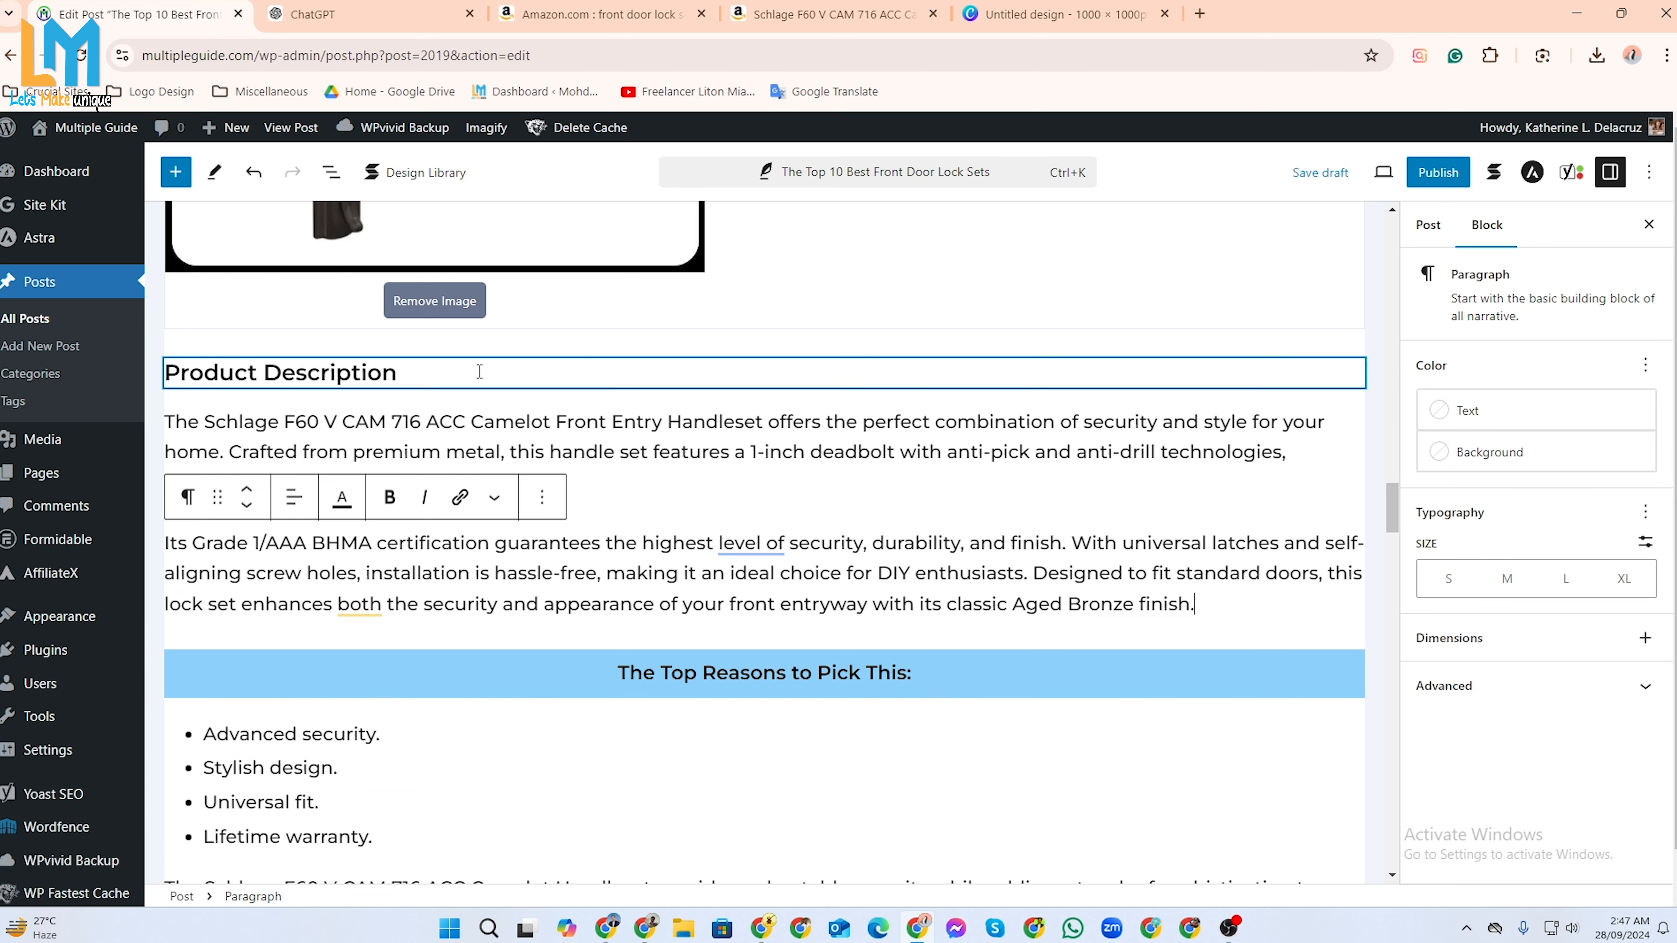
scroll(805, 680, down, 3)
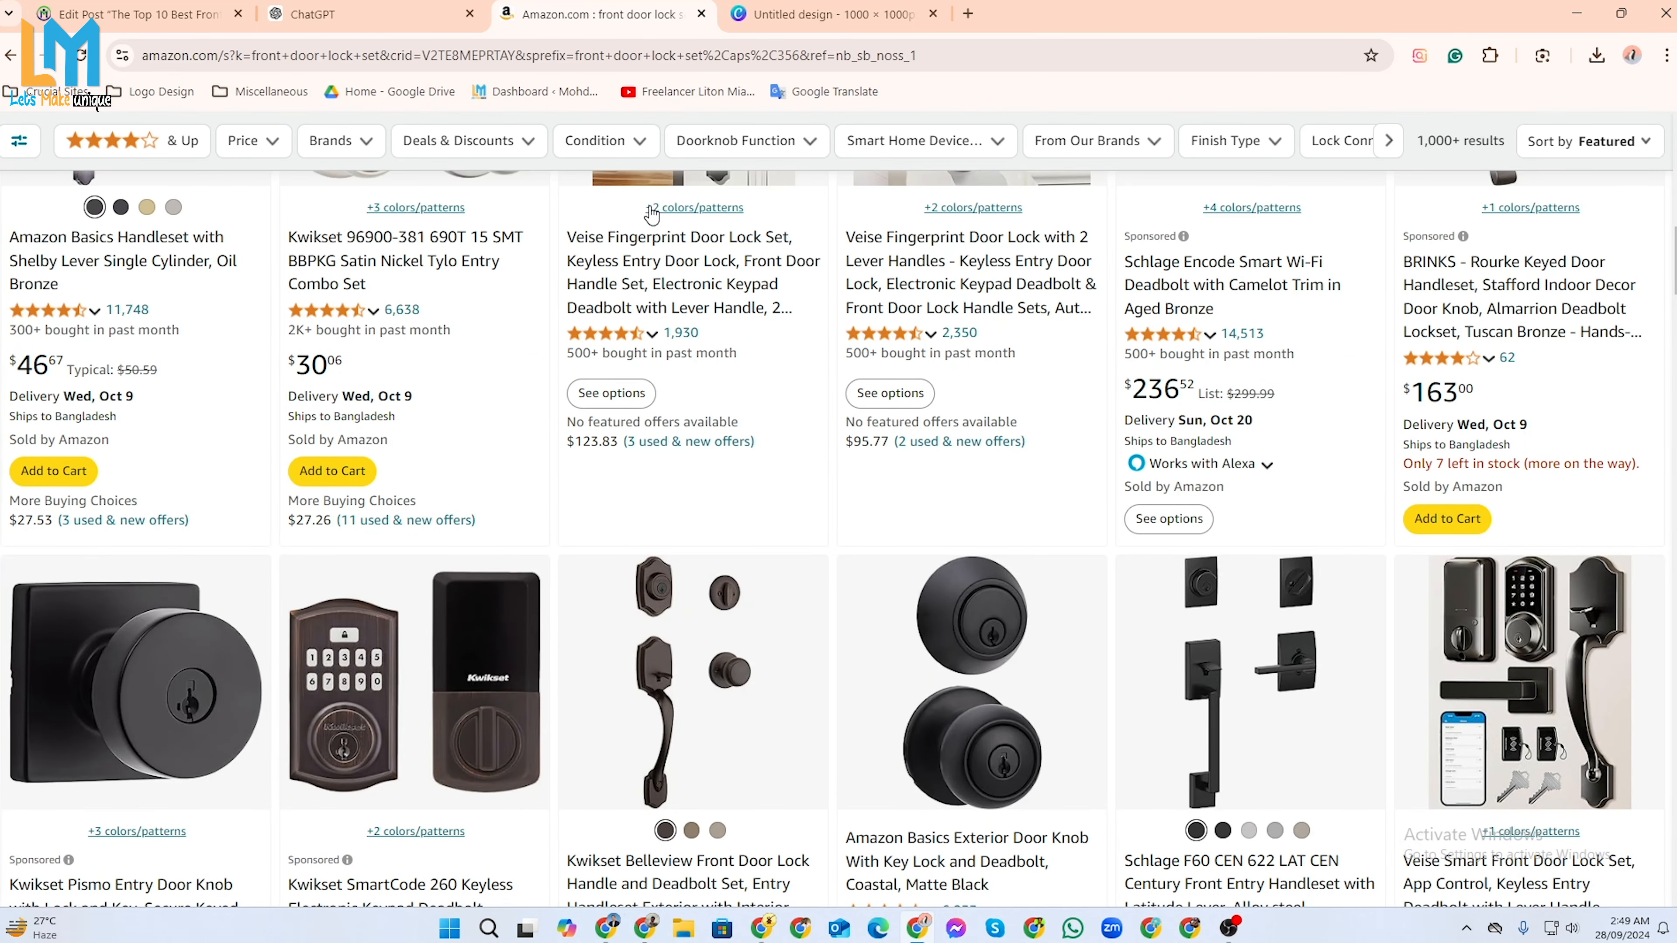
Return from the Amazon search results to the WordPress post and place the cursor at the end of its title.
click(637, 141)
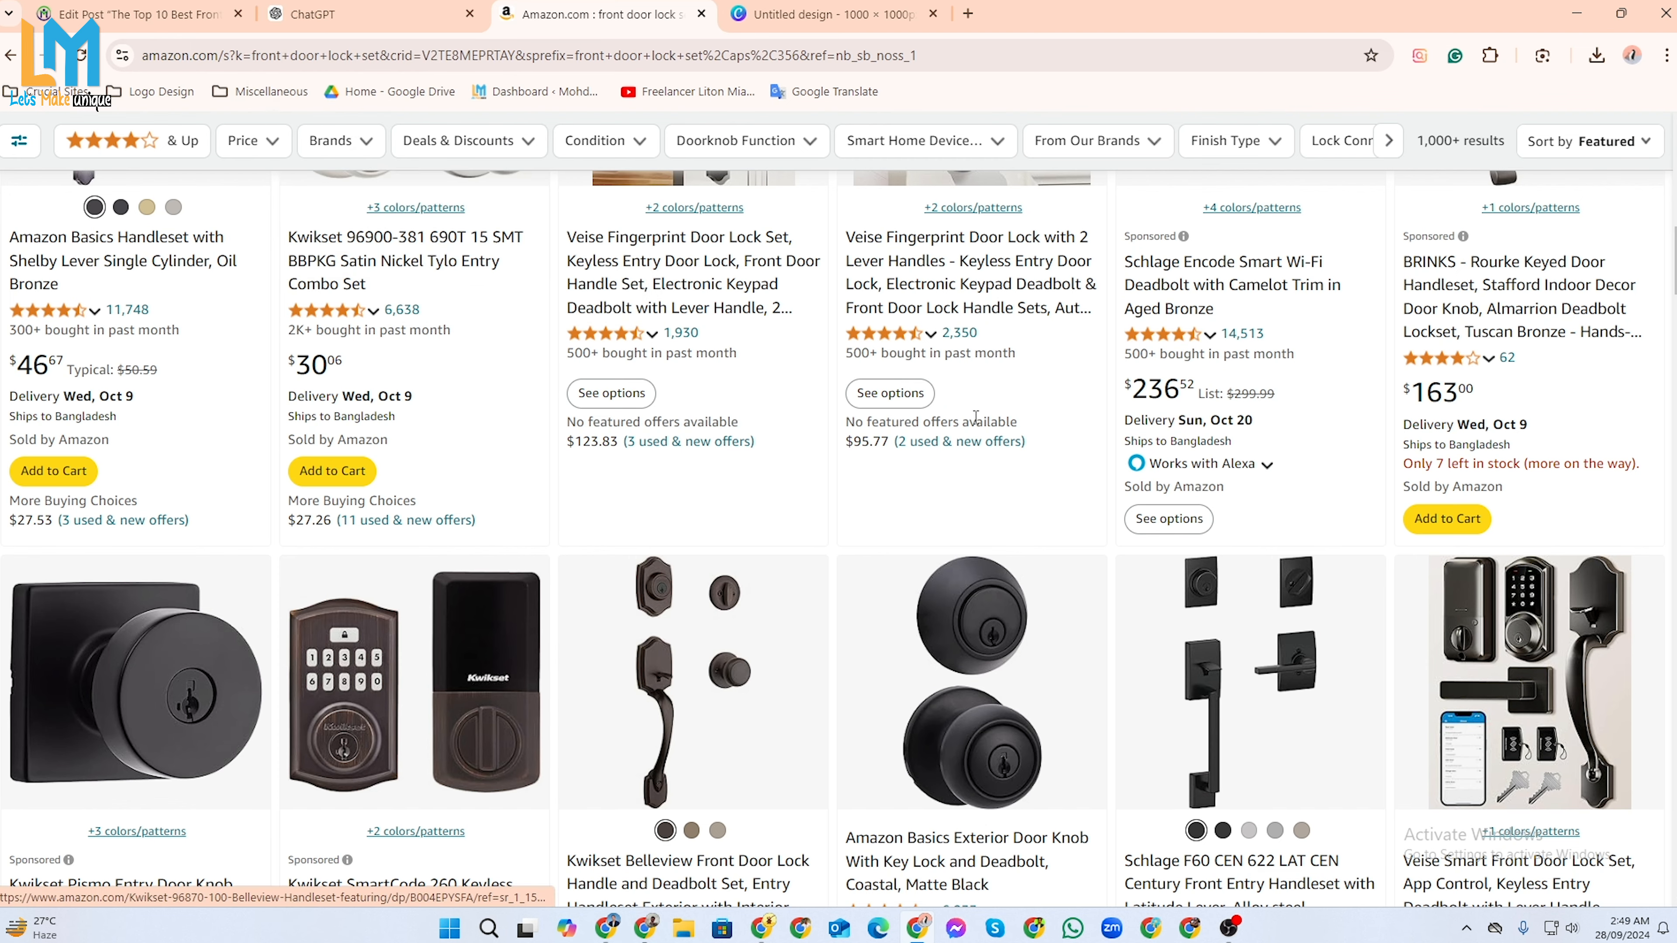
scroll(581, 422, up, 5)
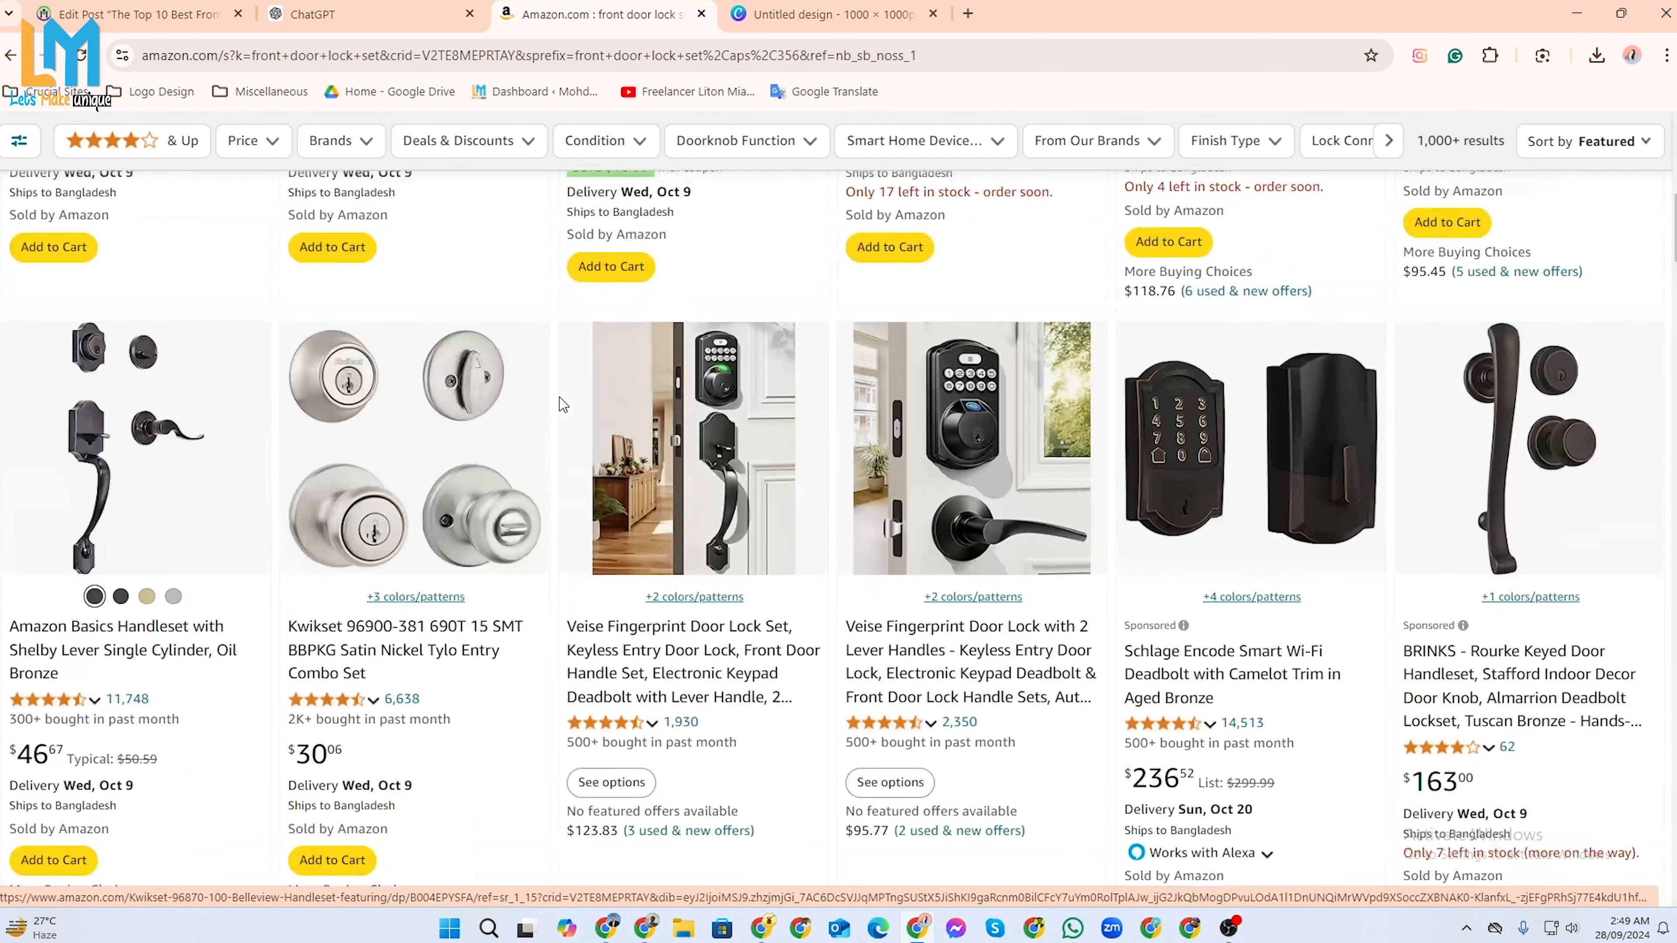
click(158, 23)
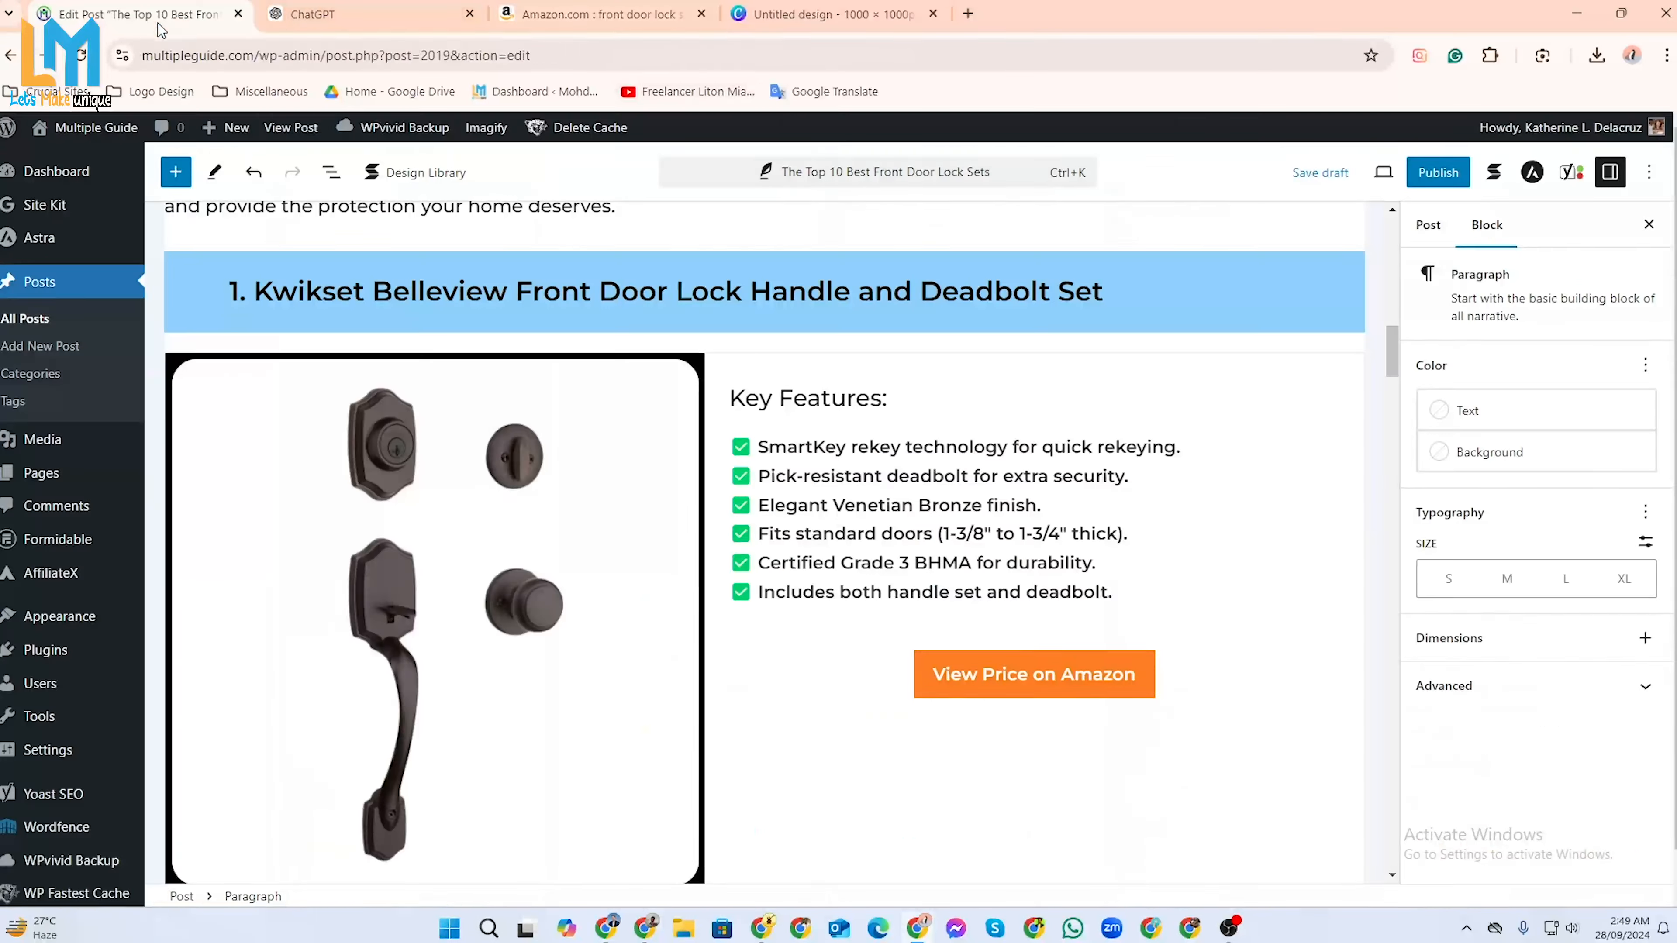
scroll(752, 386, up, 15)
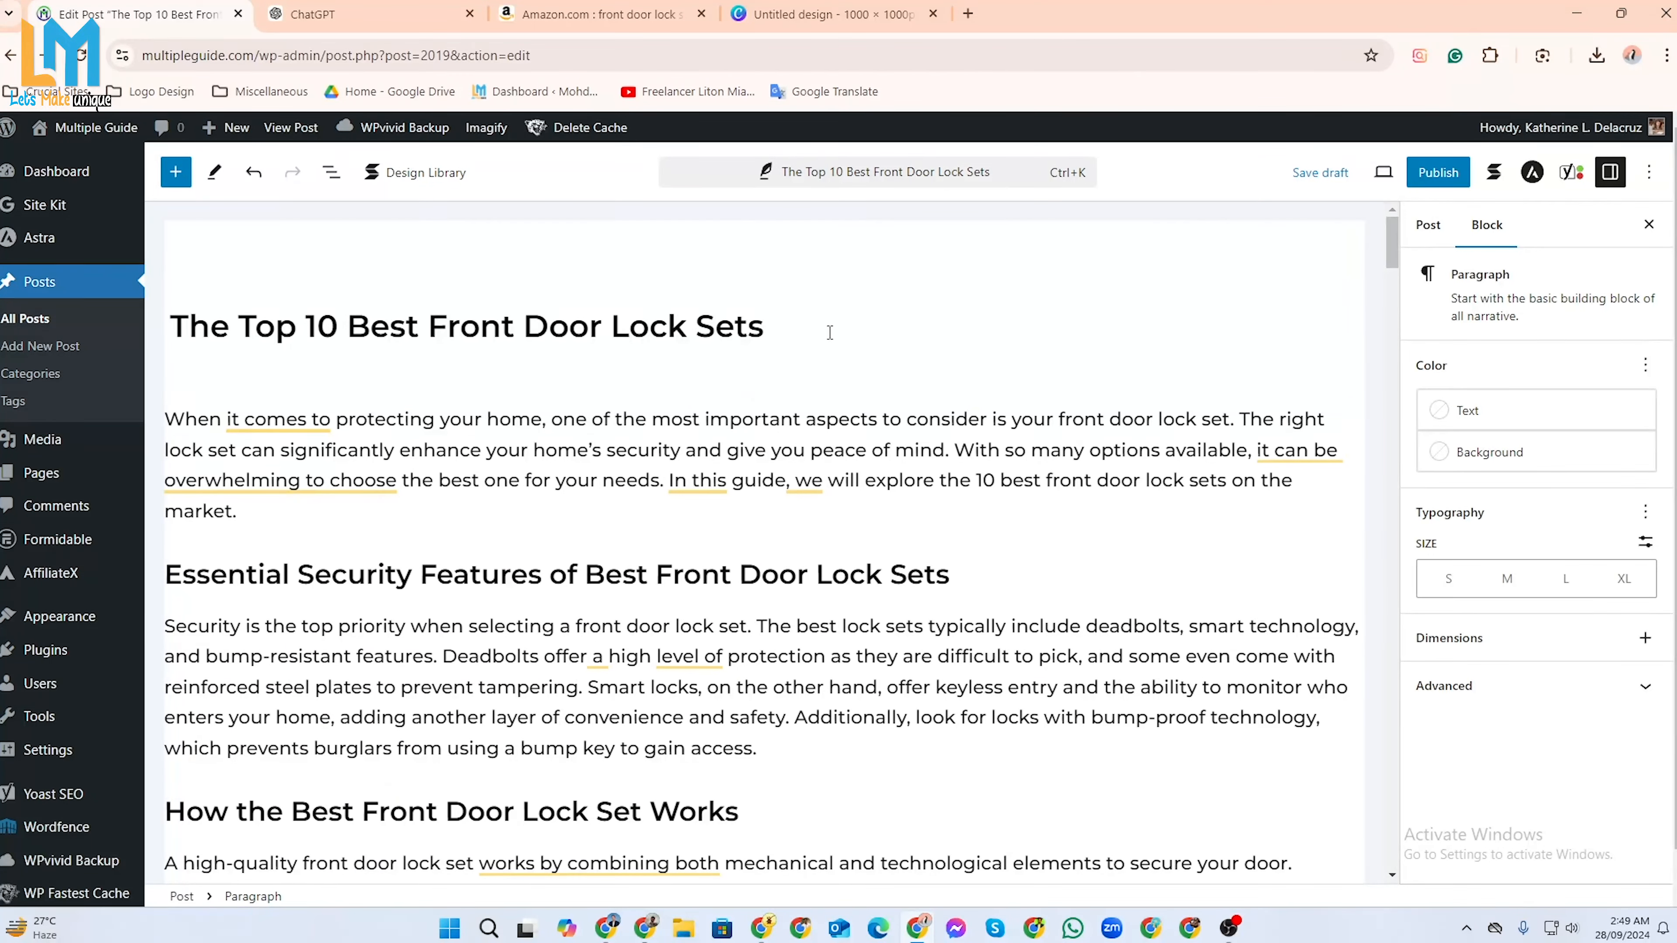
click(773, 334)
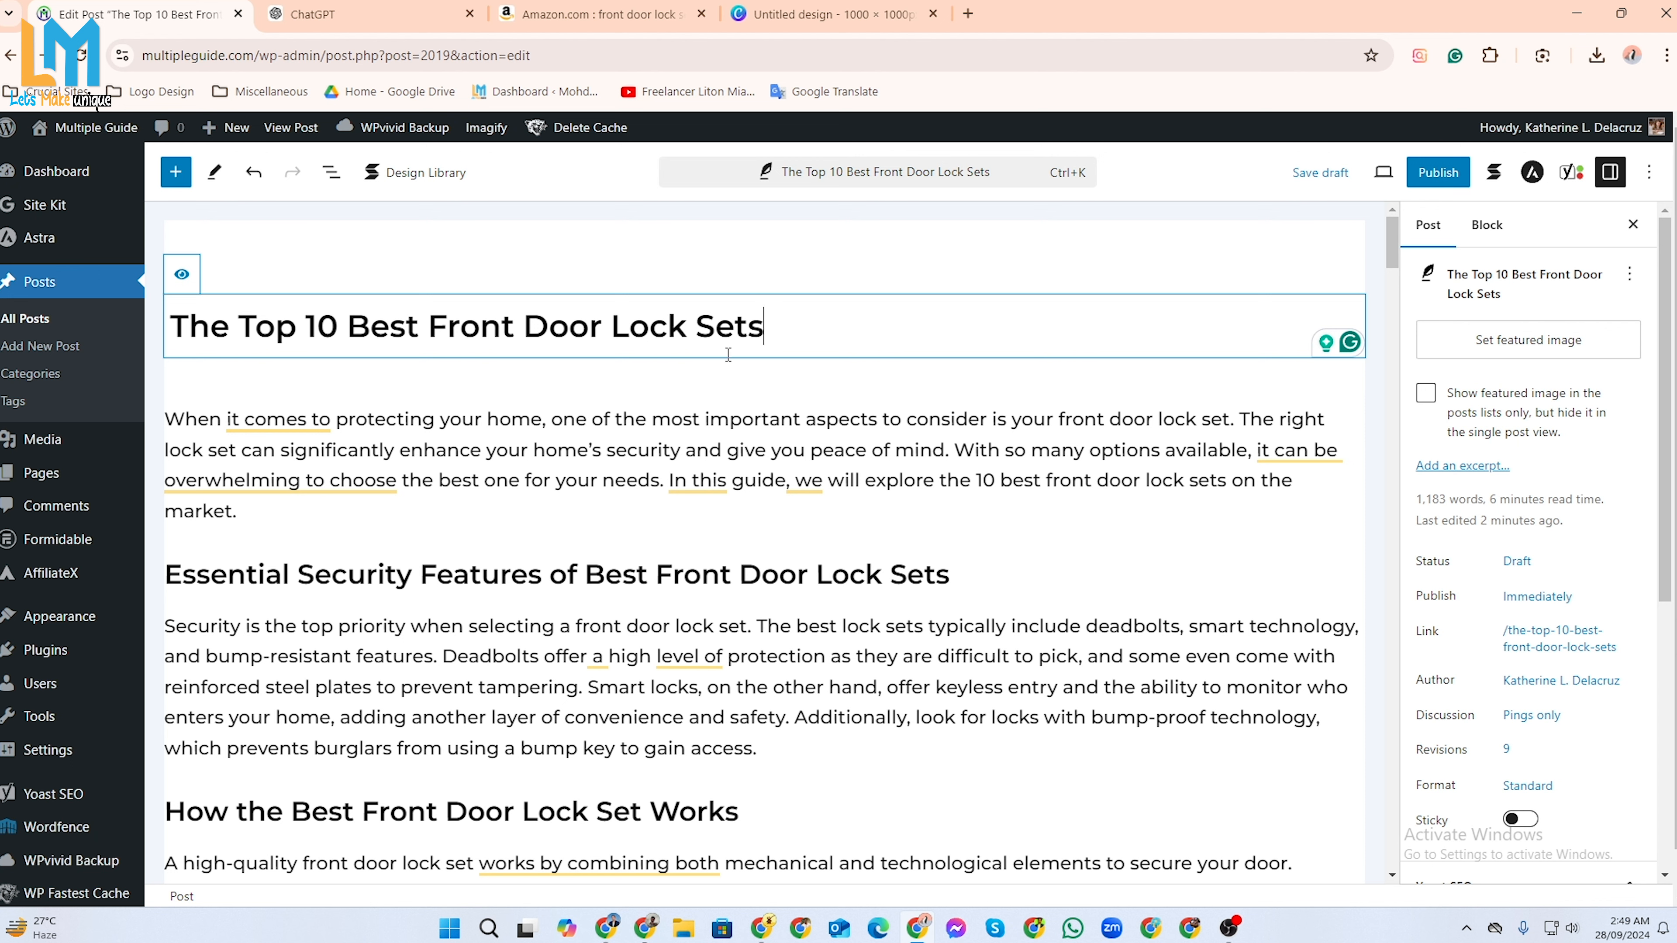
Switch to Canva, go to its home page and create a new custom-size design of 1000 × 600 px.
click(819, 14)
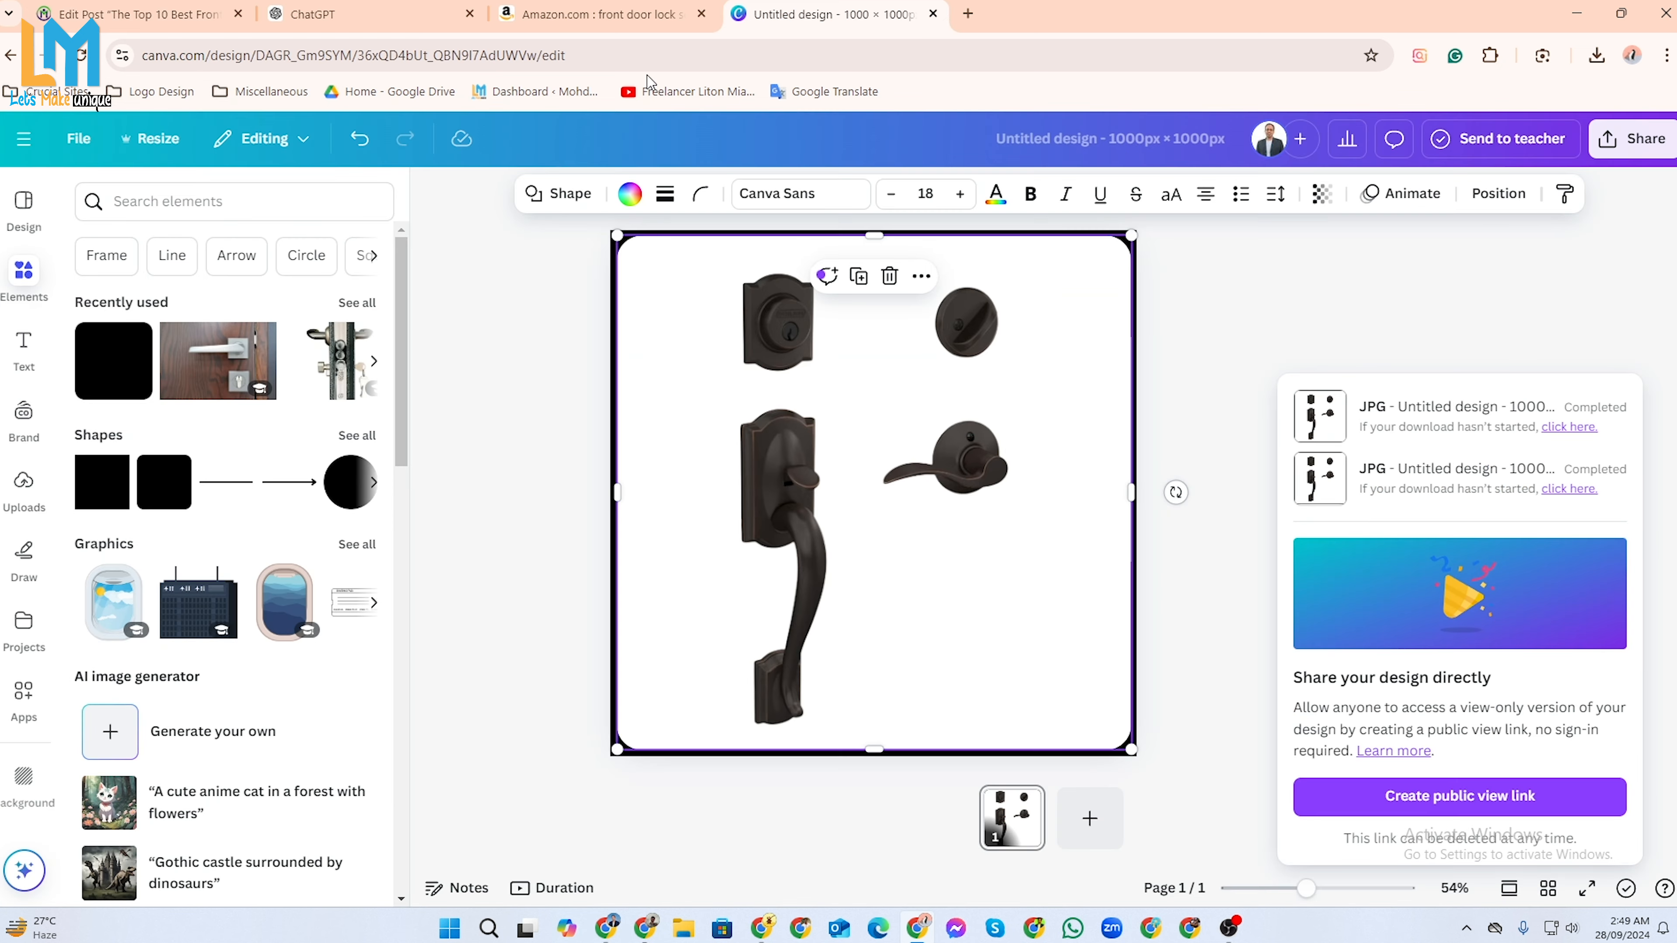
click(24, 138)
click(19, 146)
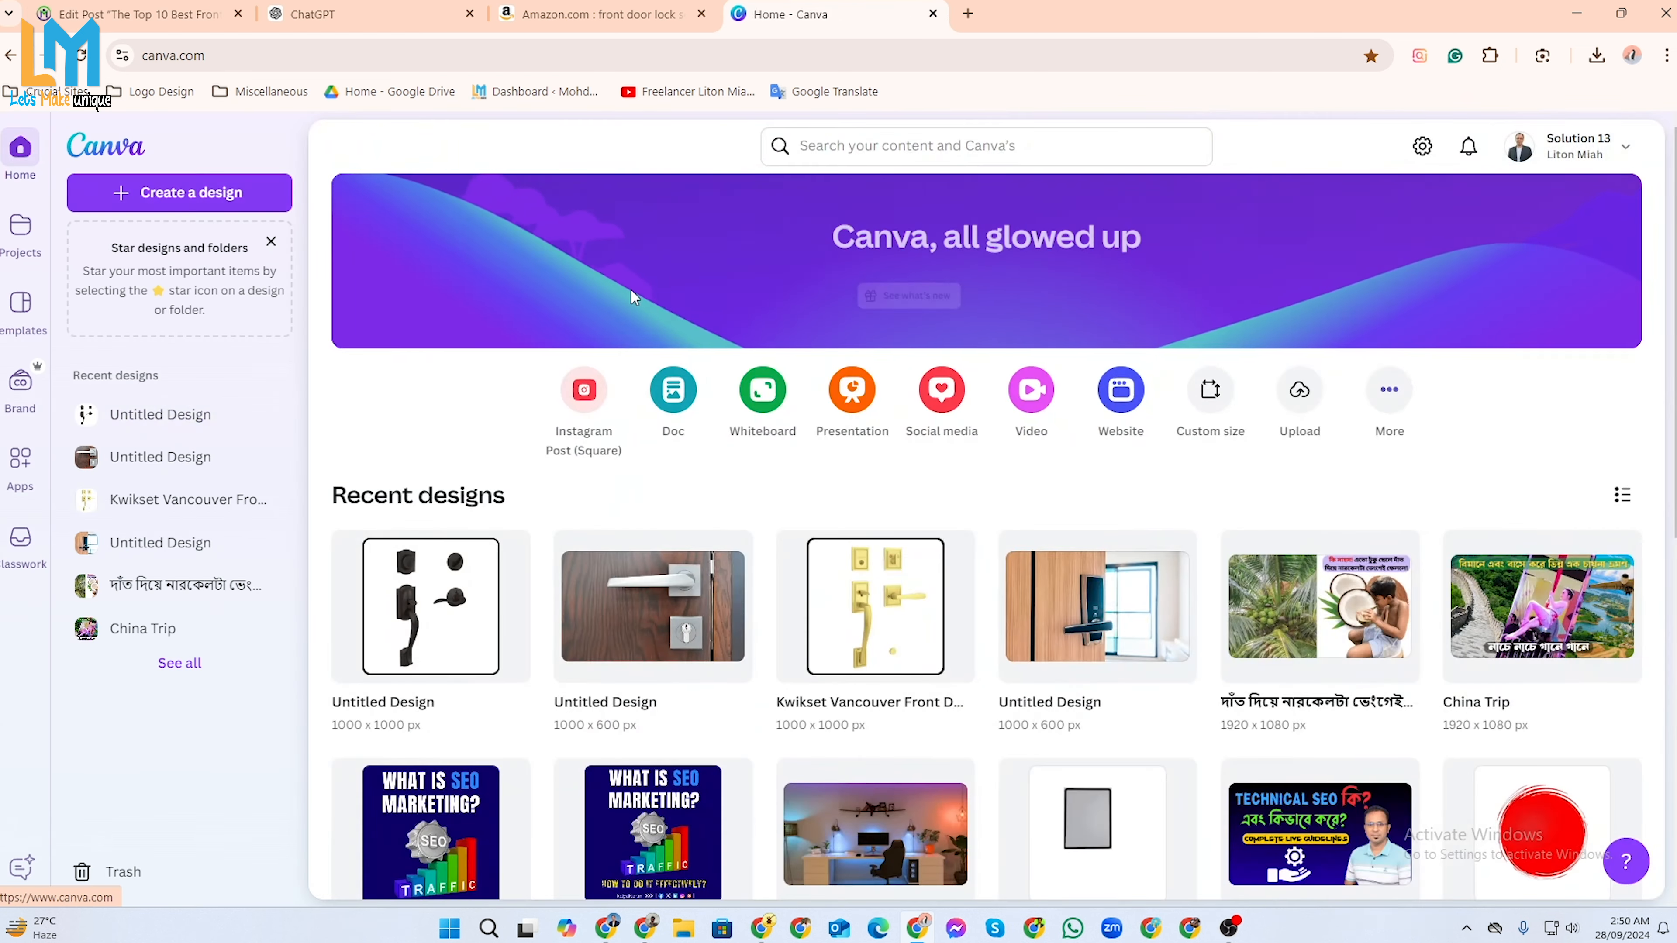
click(1209, 388)
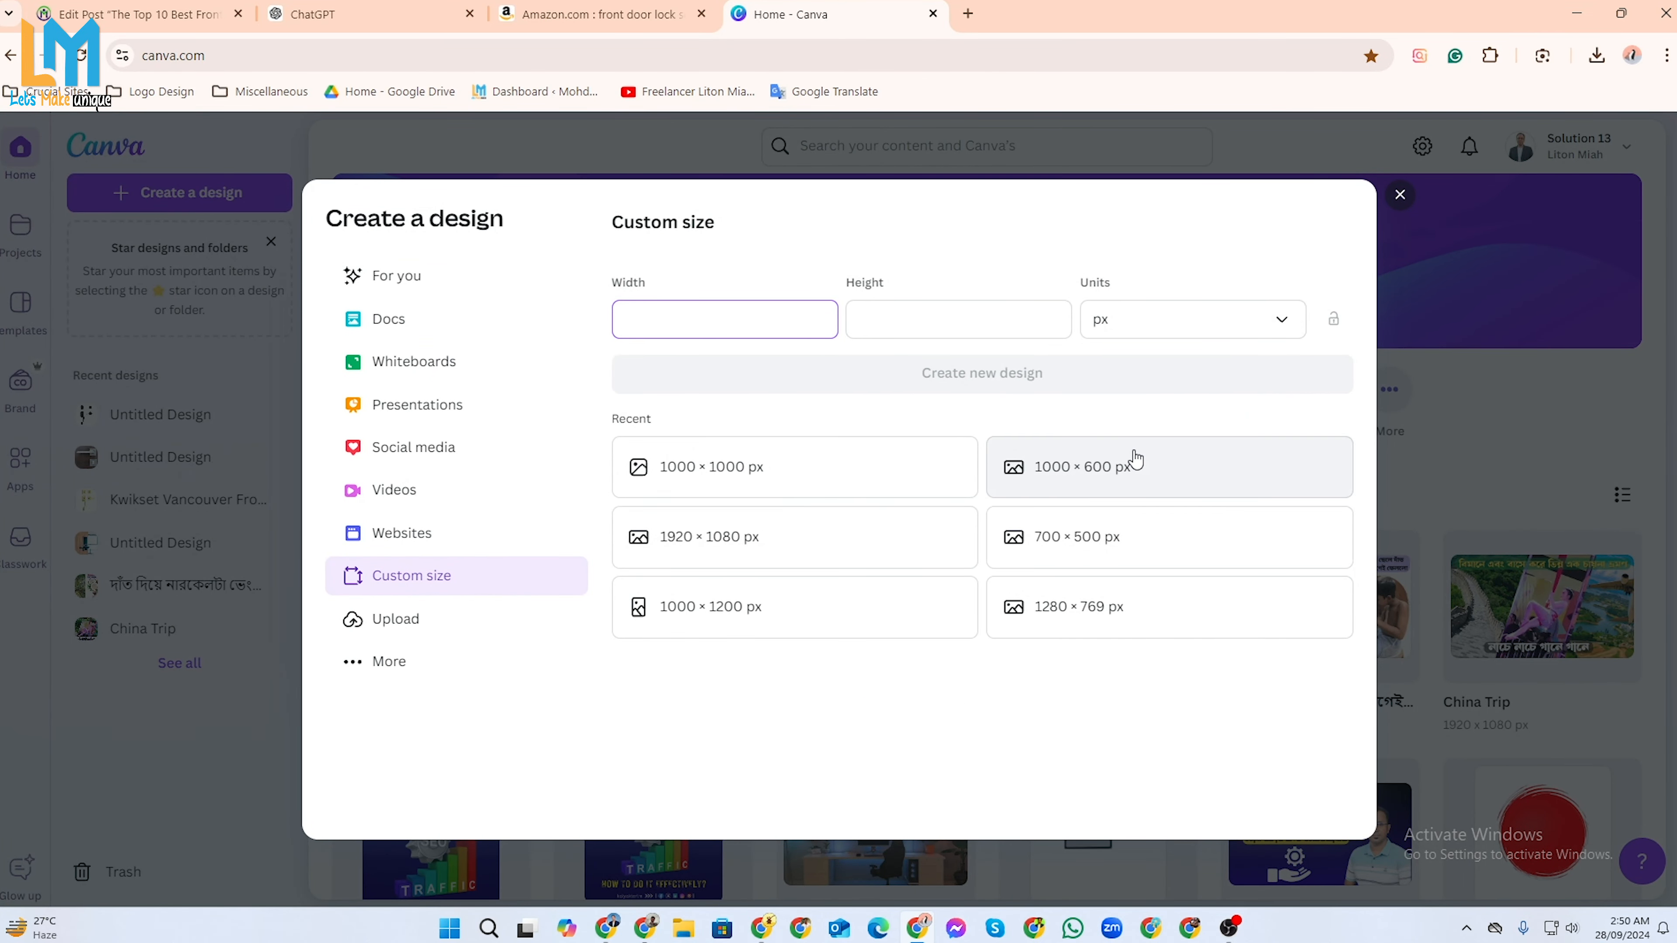
click(1107, 476)
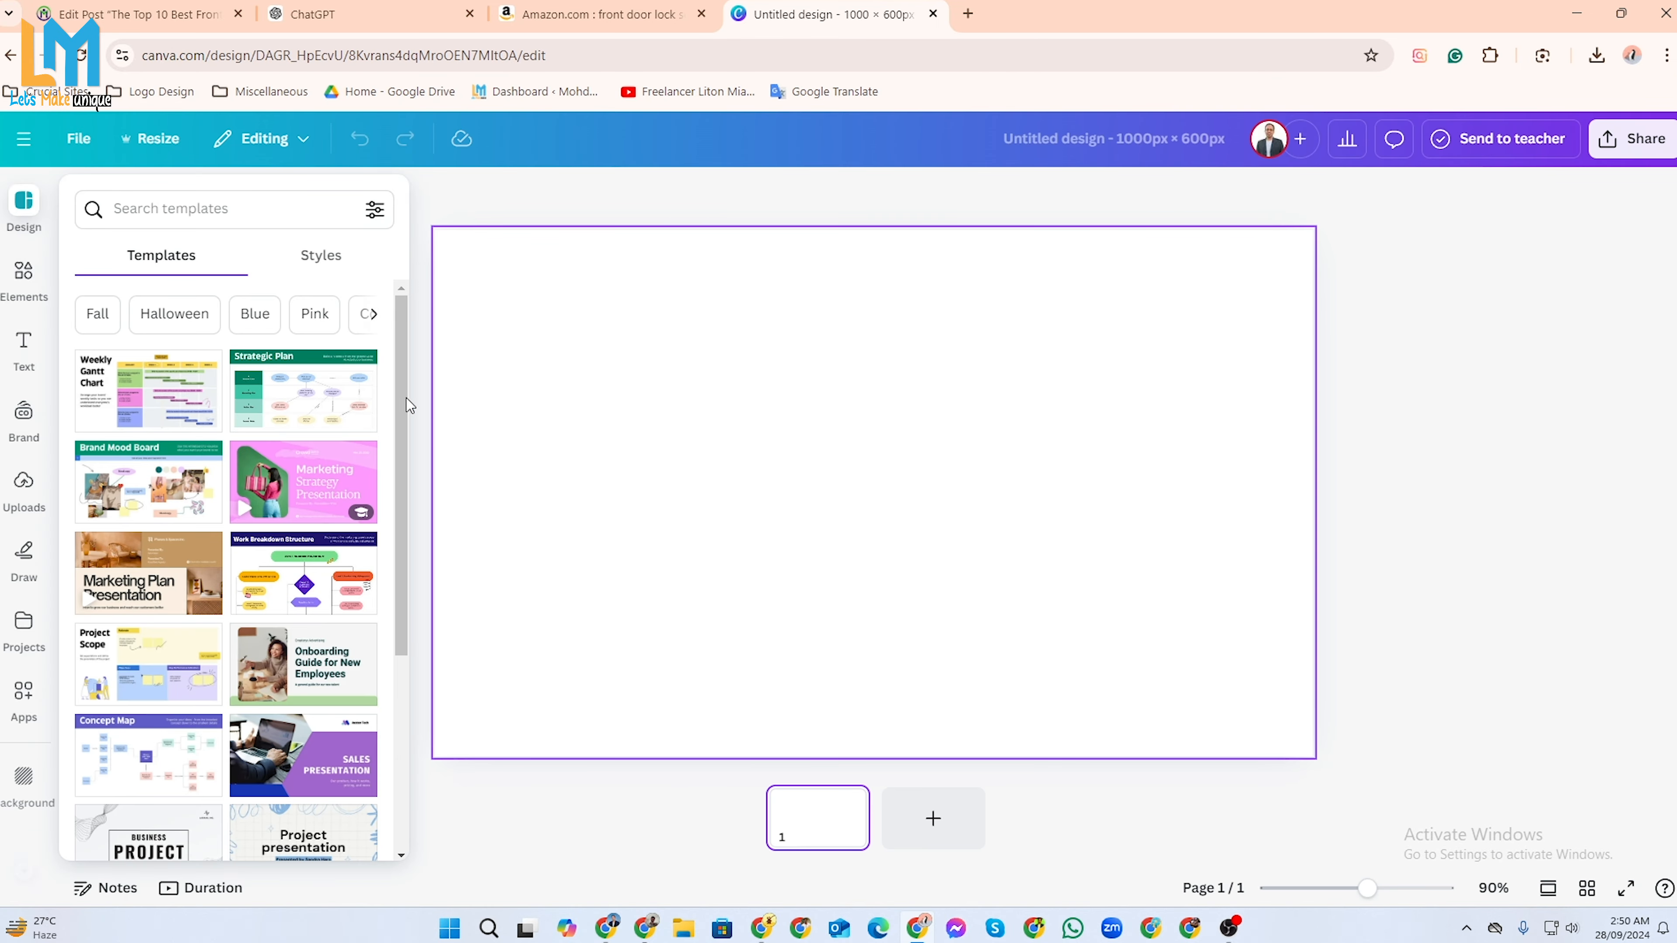
Add the stock photo of a lever handle on a dark wooden door and enlarge it to cover the whole canvas.
click(24, 284)
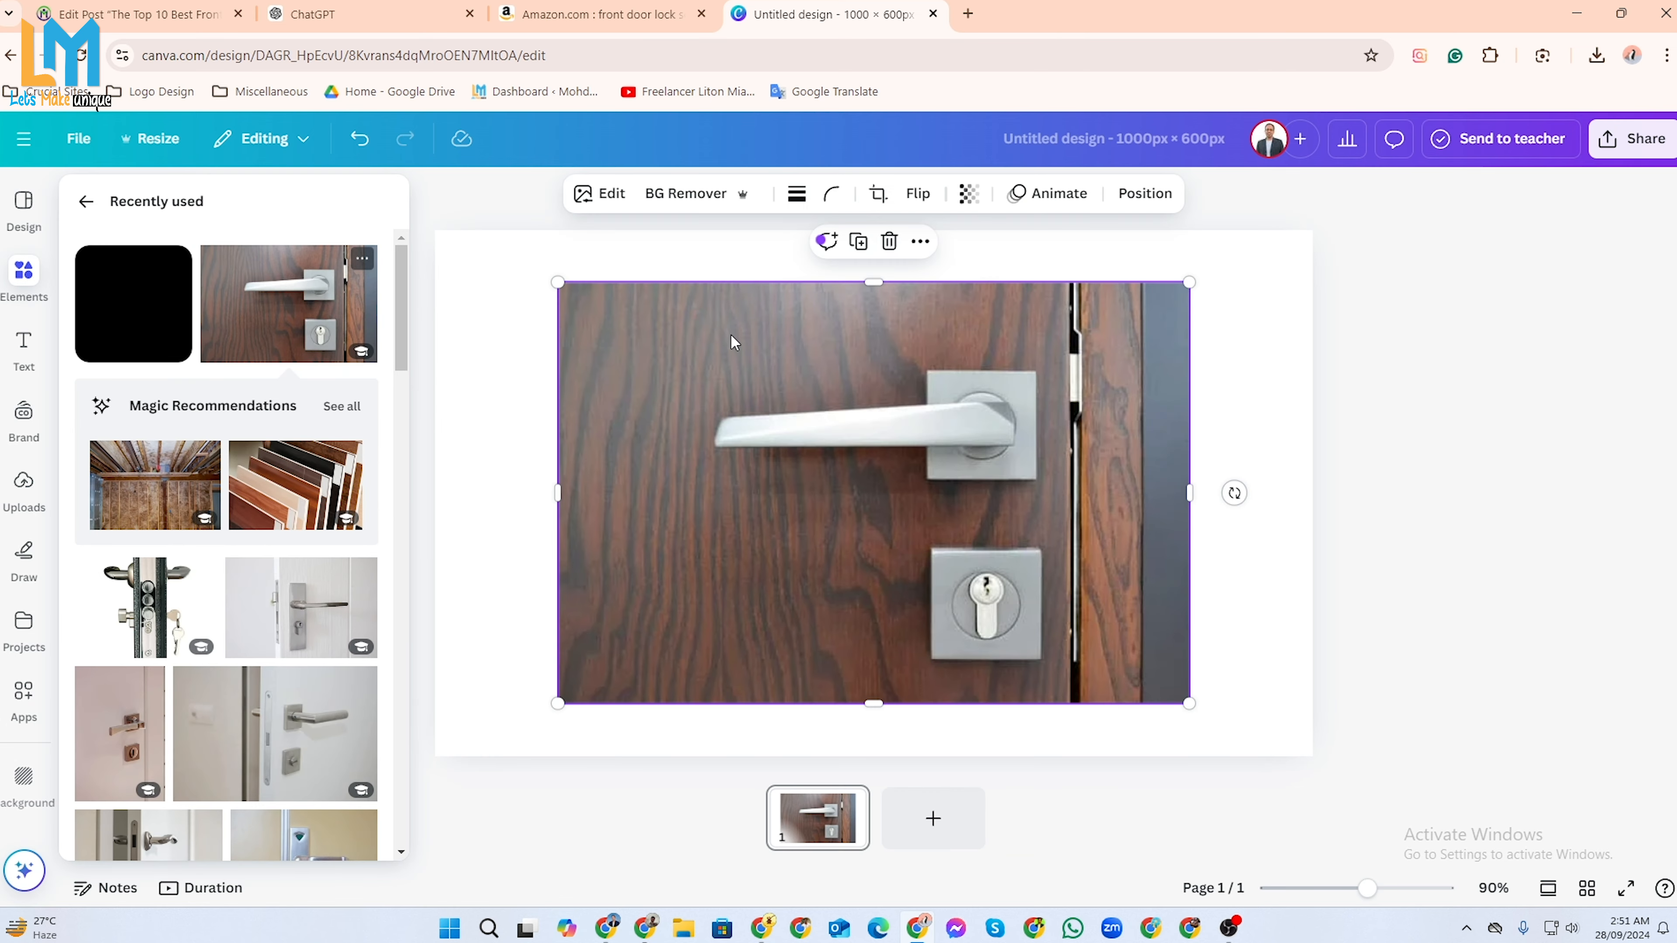
drag(1082, 522, 959, 470)
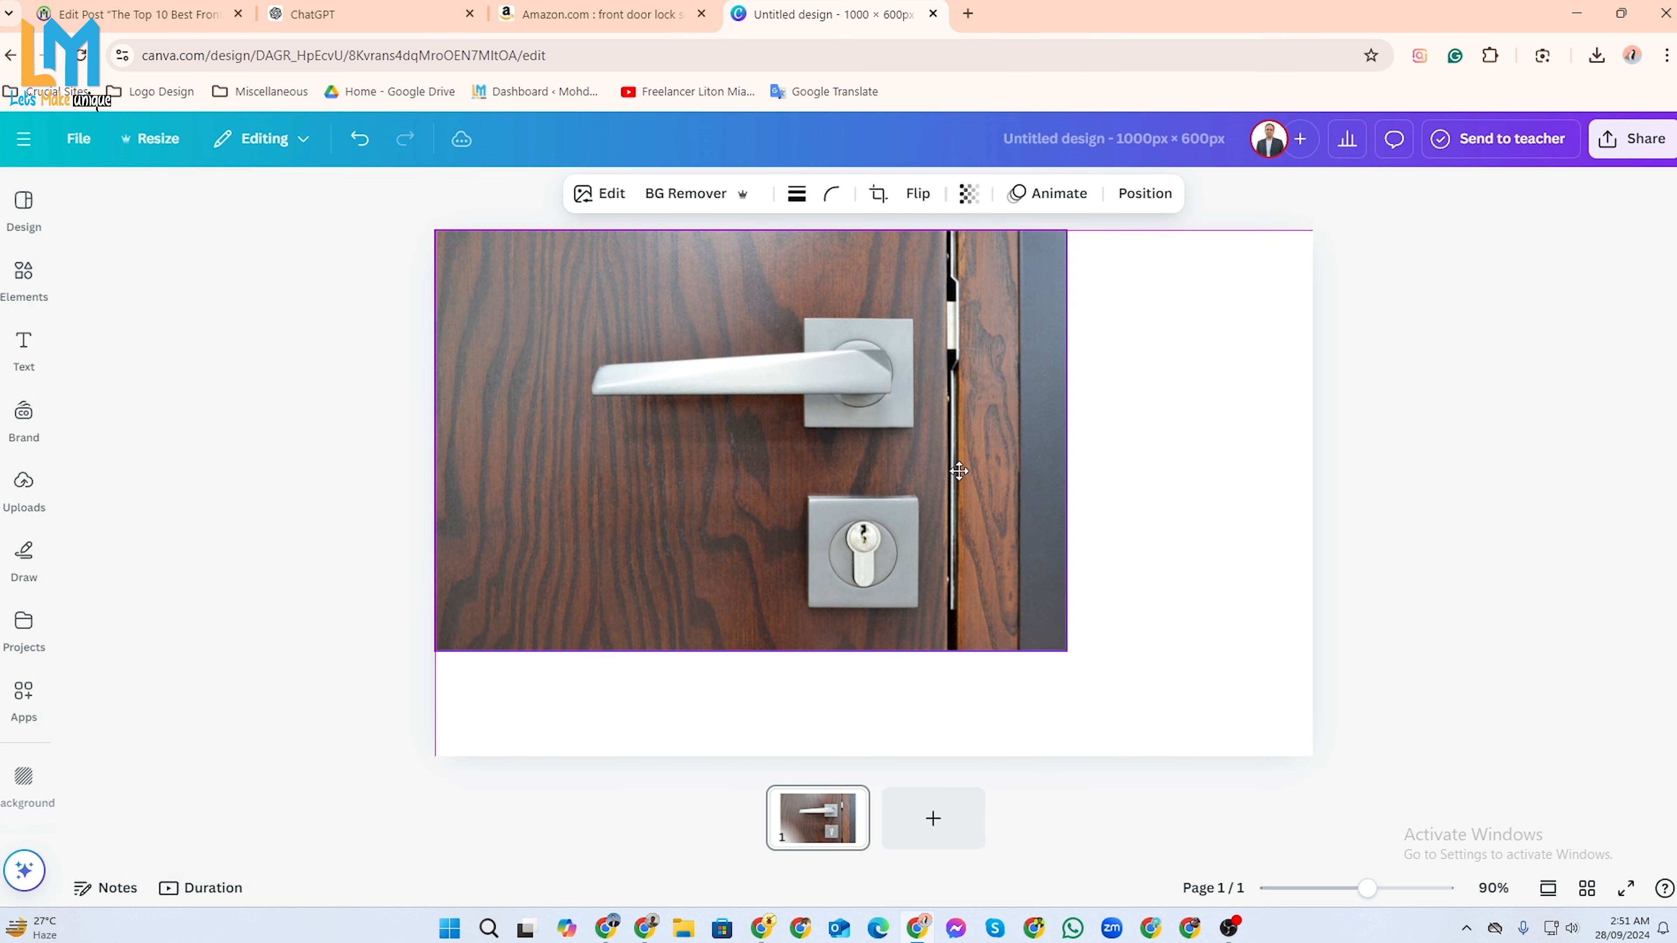
drag(1067, 652, 1246, 710)
drag(1155, 600, 1243, 573)
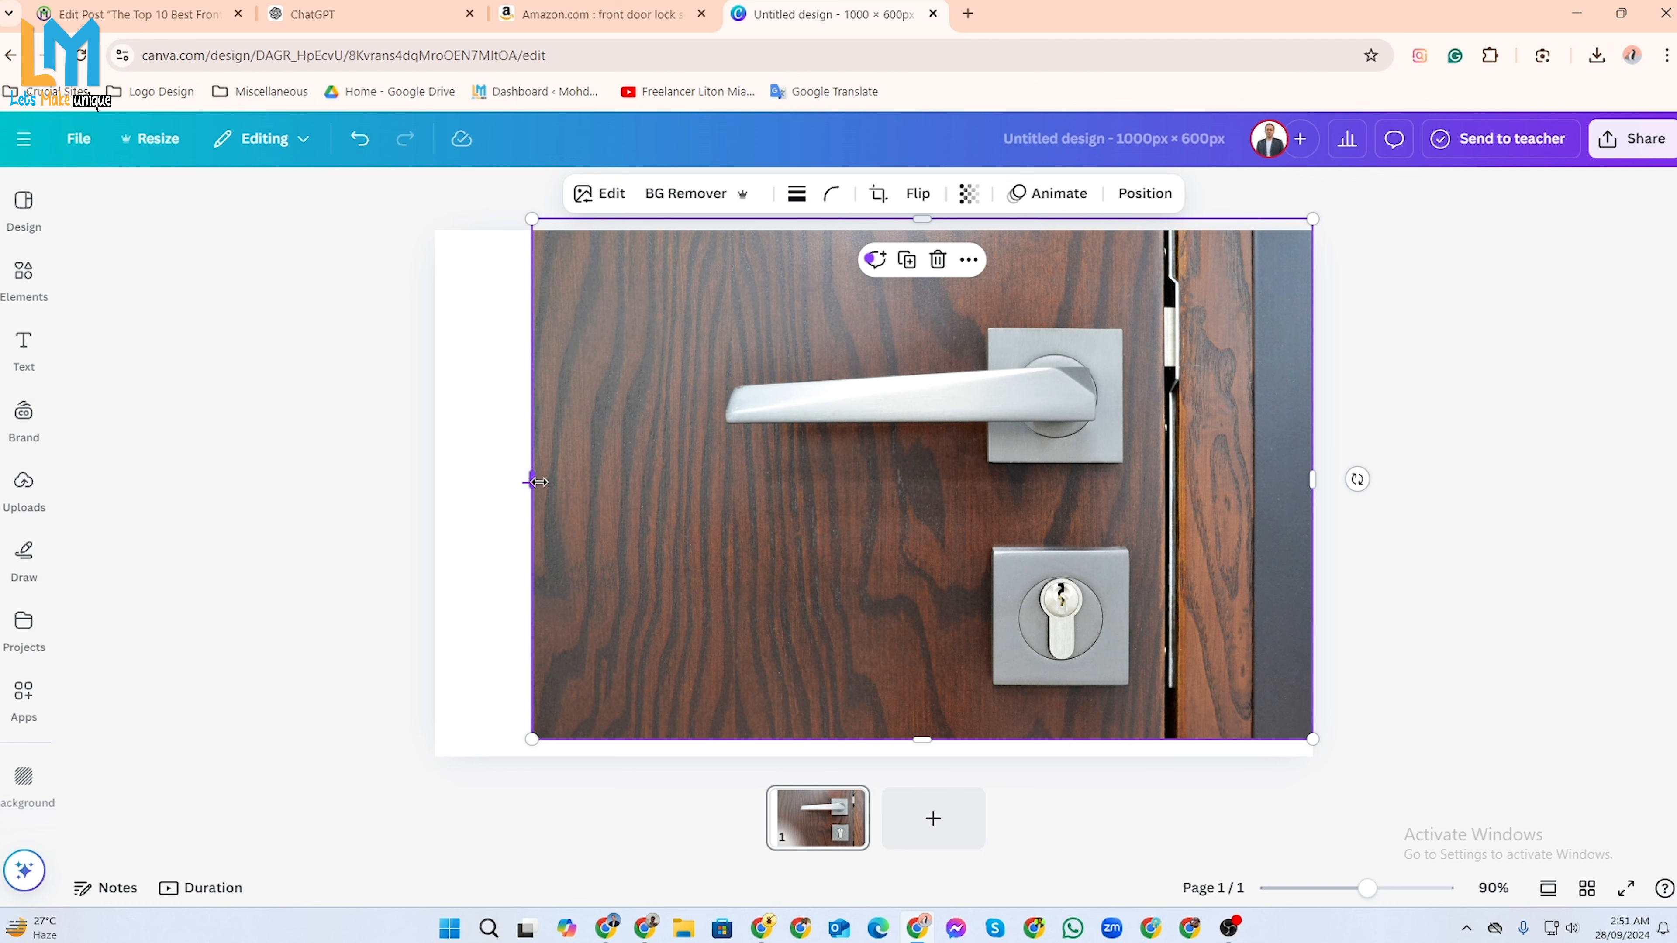
drag(537, 482, 434, 481)
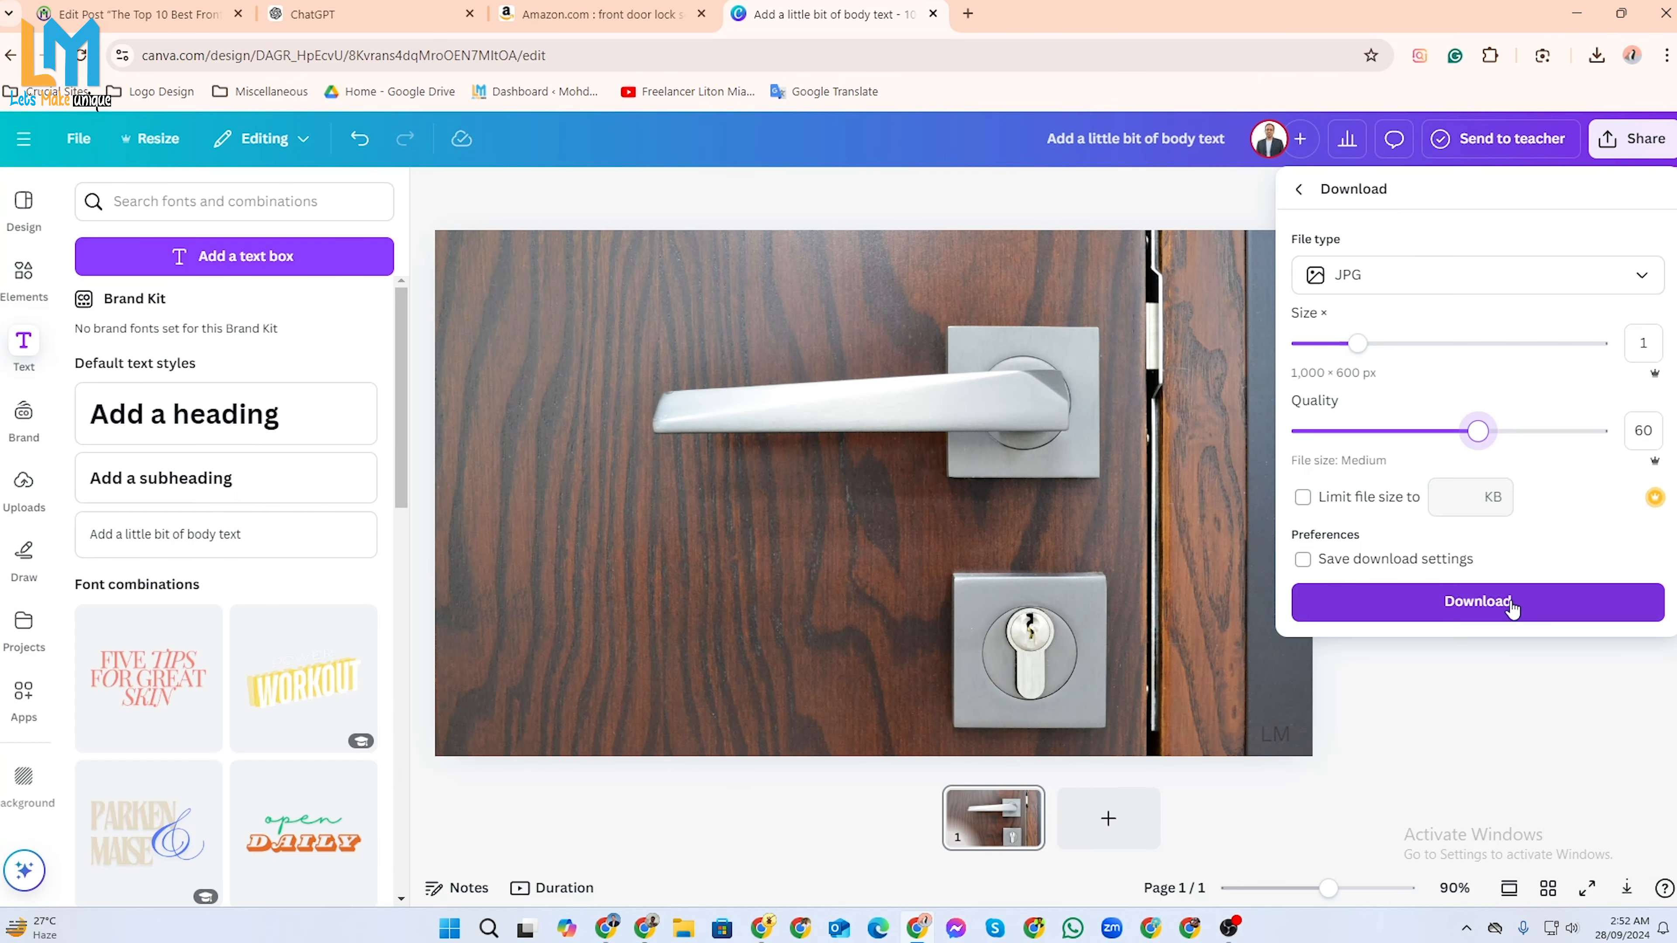
Download the door handle design as a 1,000 × 600 px JPG at quality 60.
click(1512, 604)
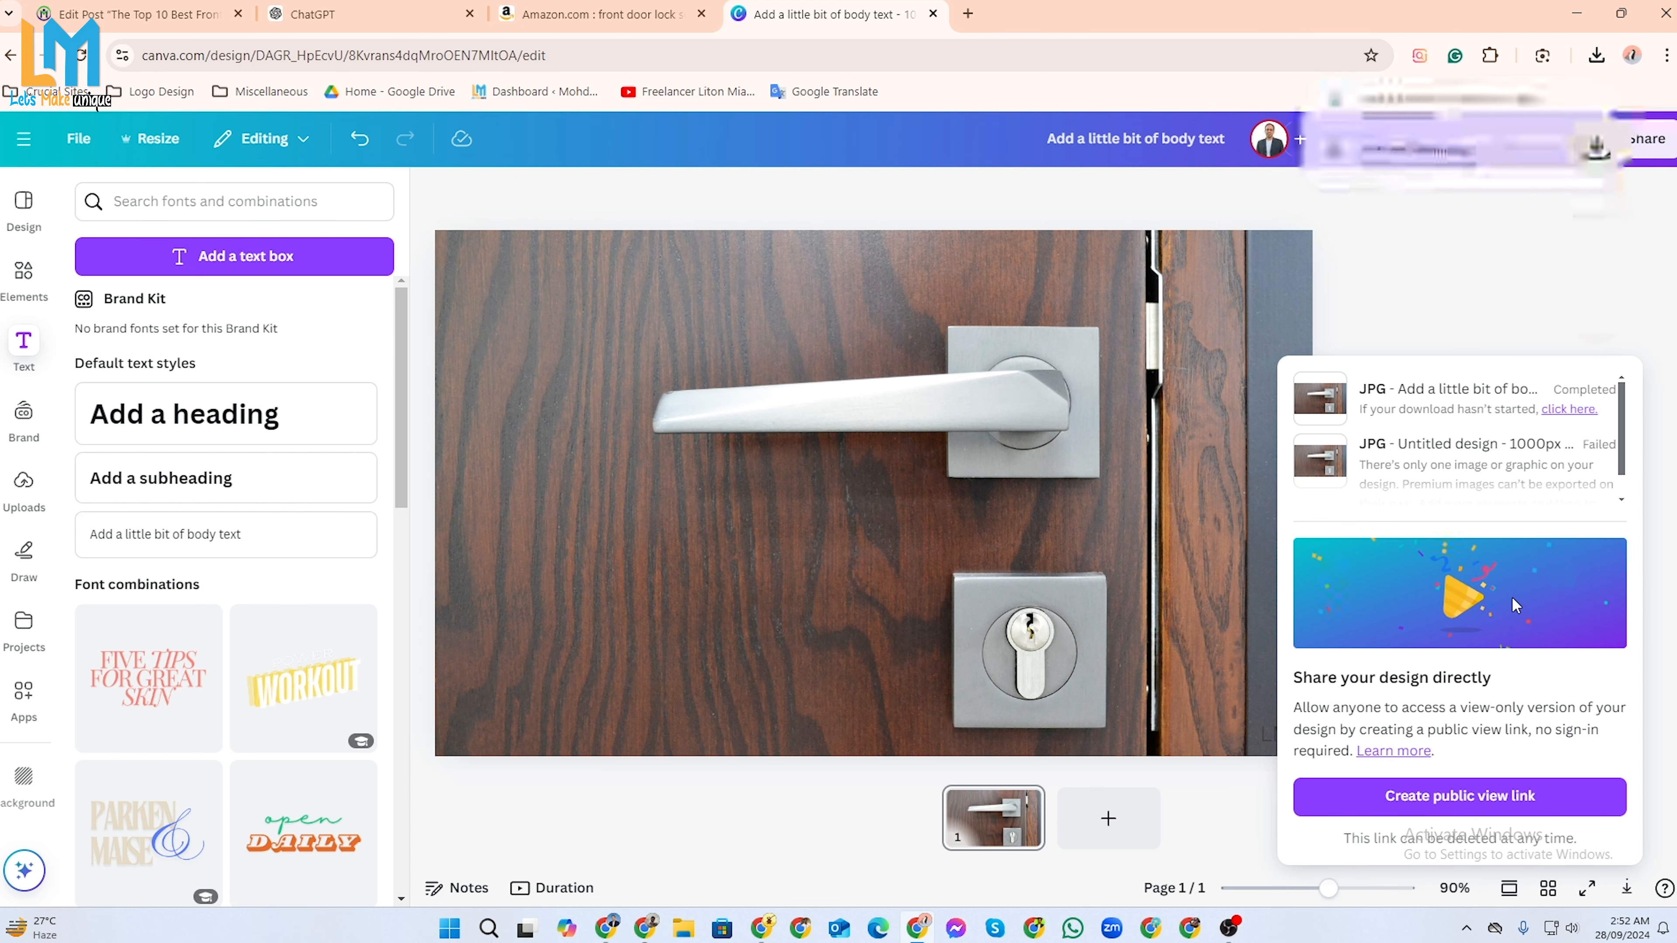
click(1441, 104)
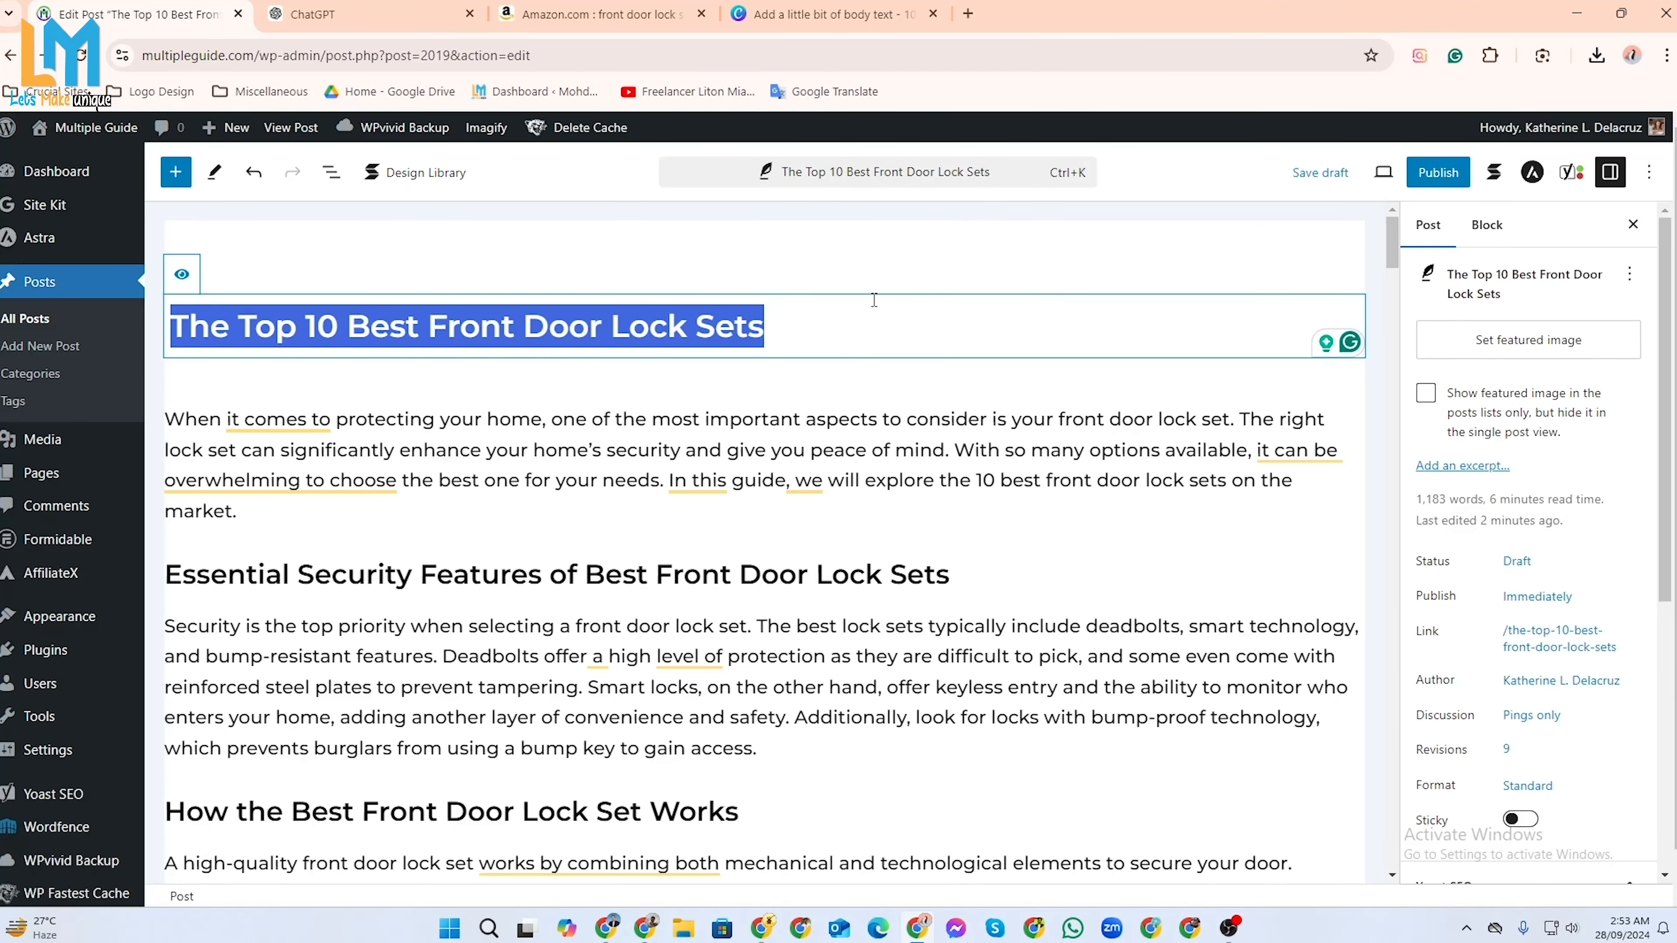
Open the file upload for the WordPress post's featured image and rename the downloaded door handle JPG as "The Top 10 Best Front Door Lock Sets".
click(871, 324)
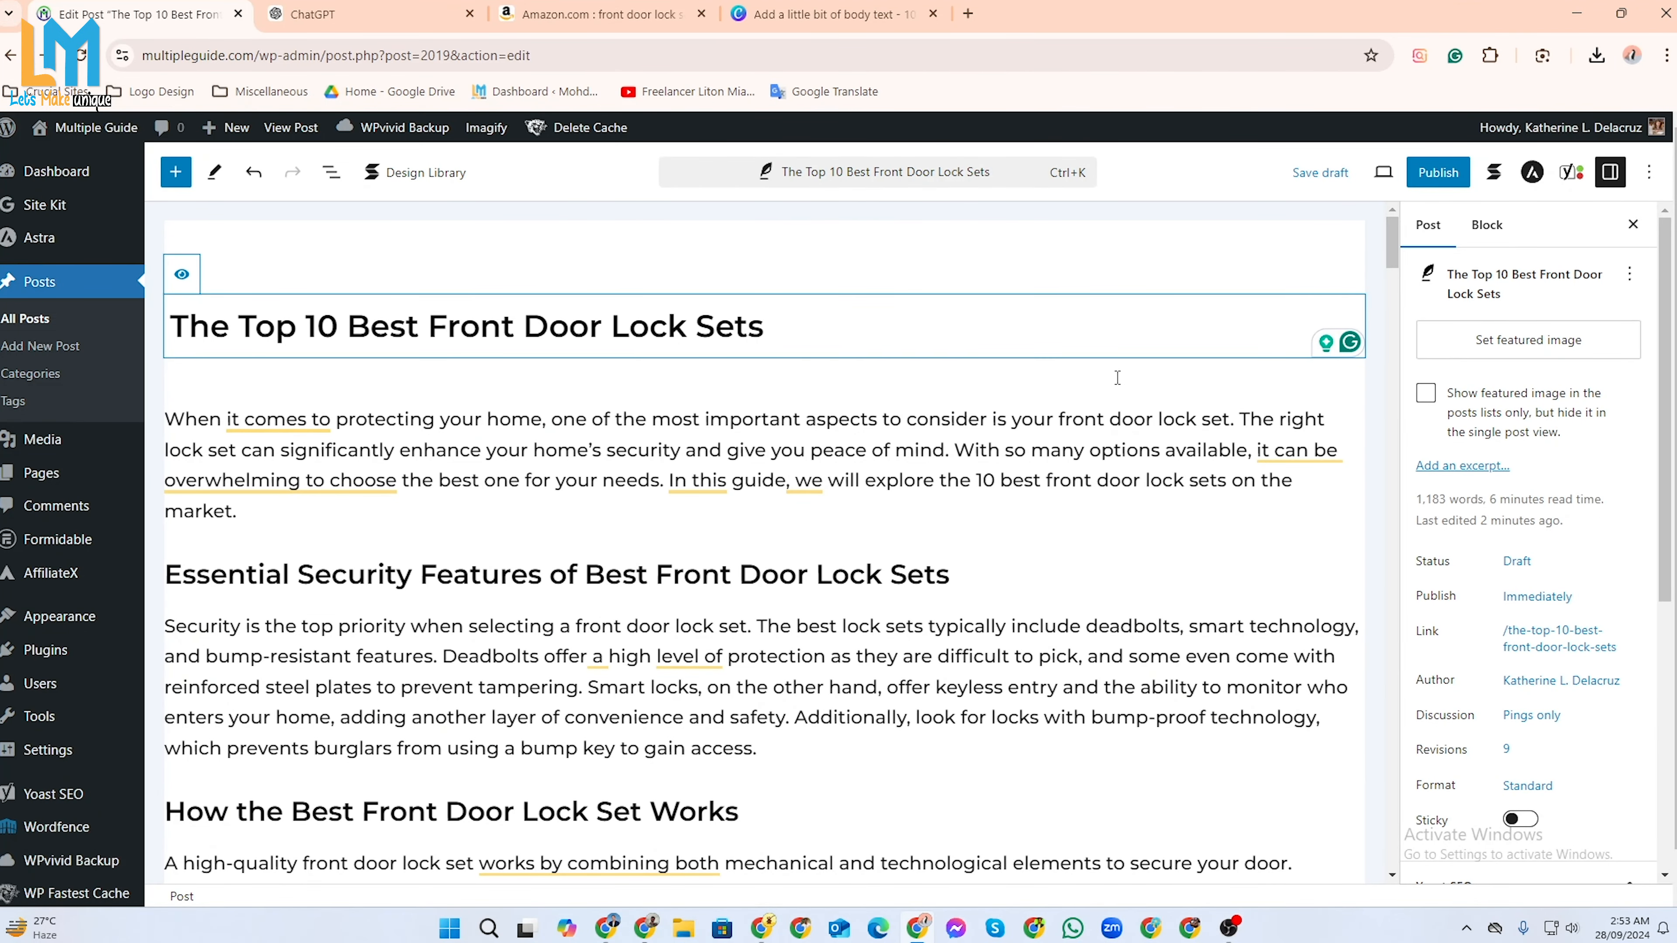
click(1503, 344)
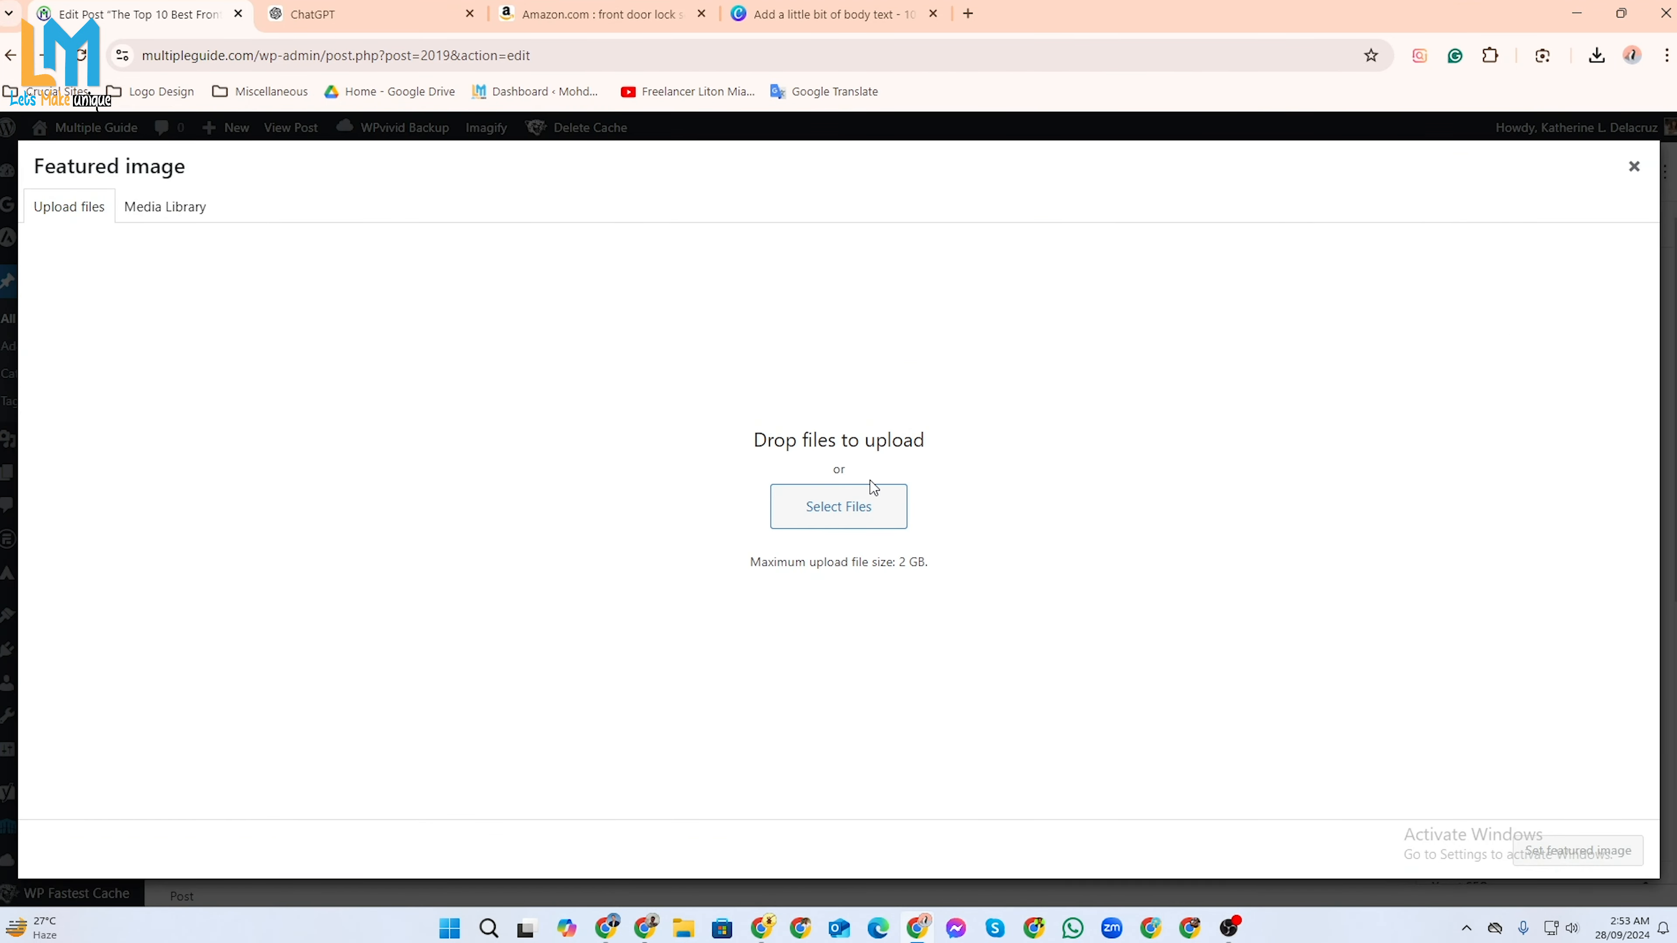
click(856, 519)
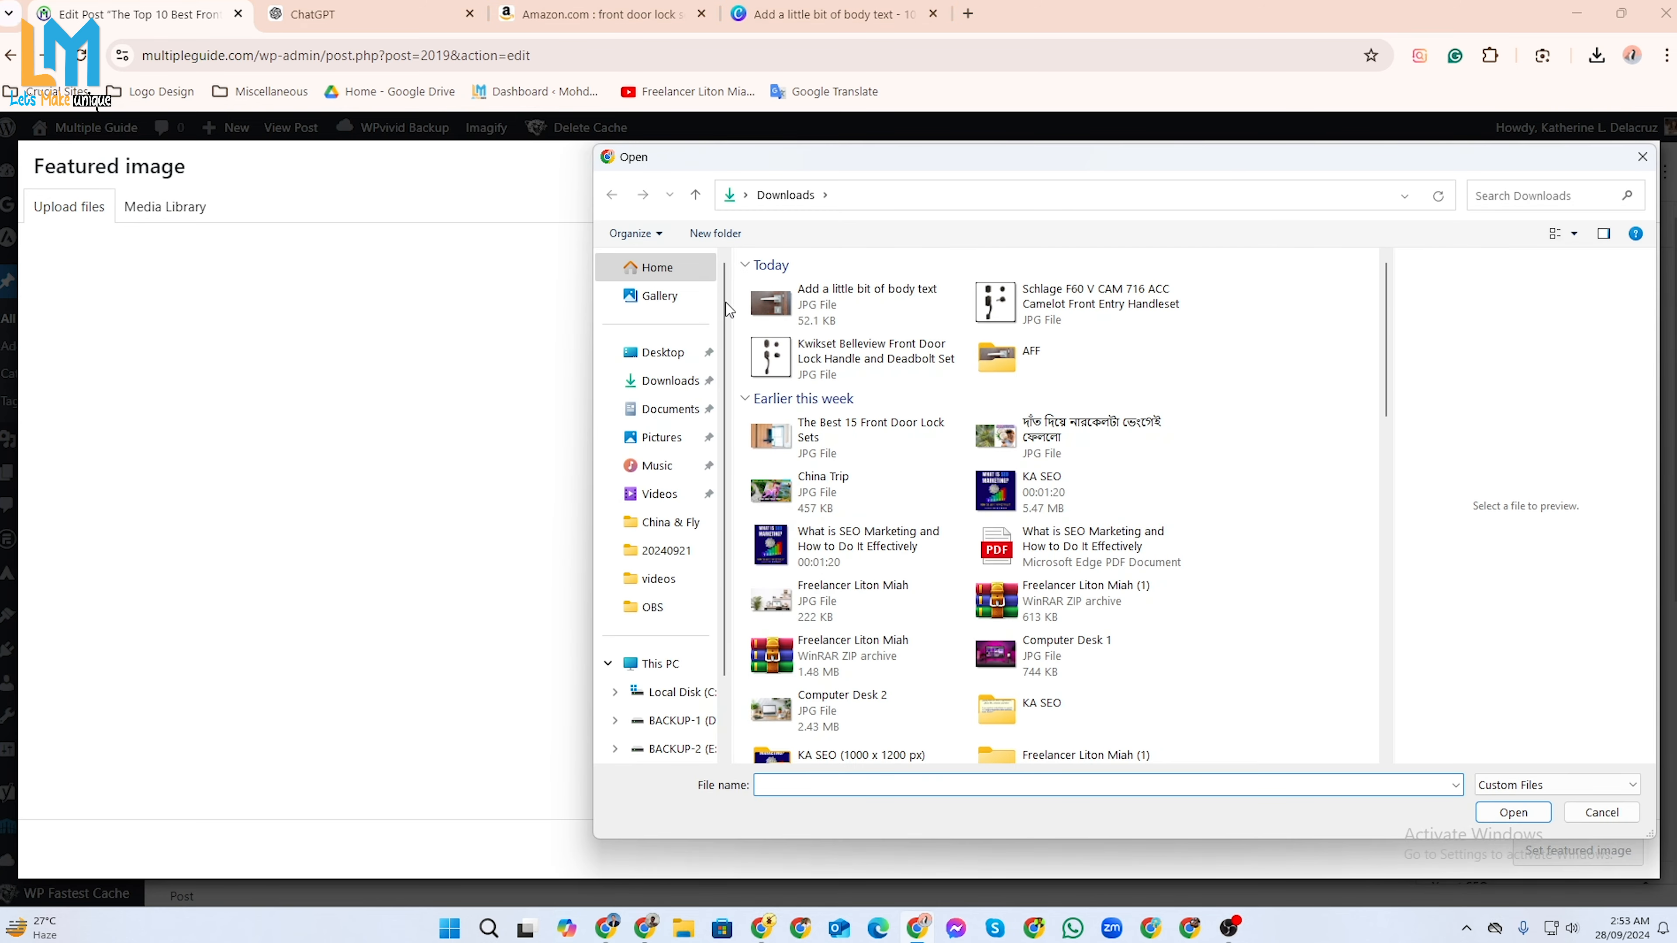
click(846, 303)
click(845, 304)
text(The Top 10 Best Front Door Lock Sets)
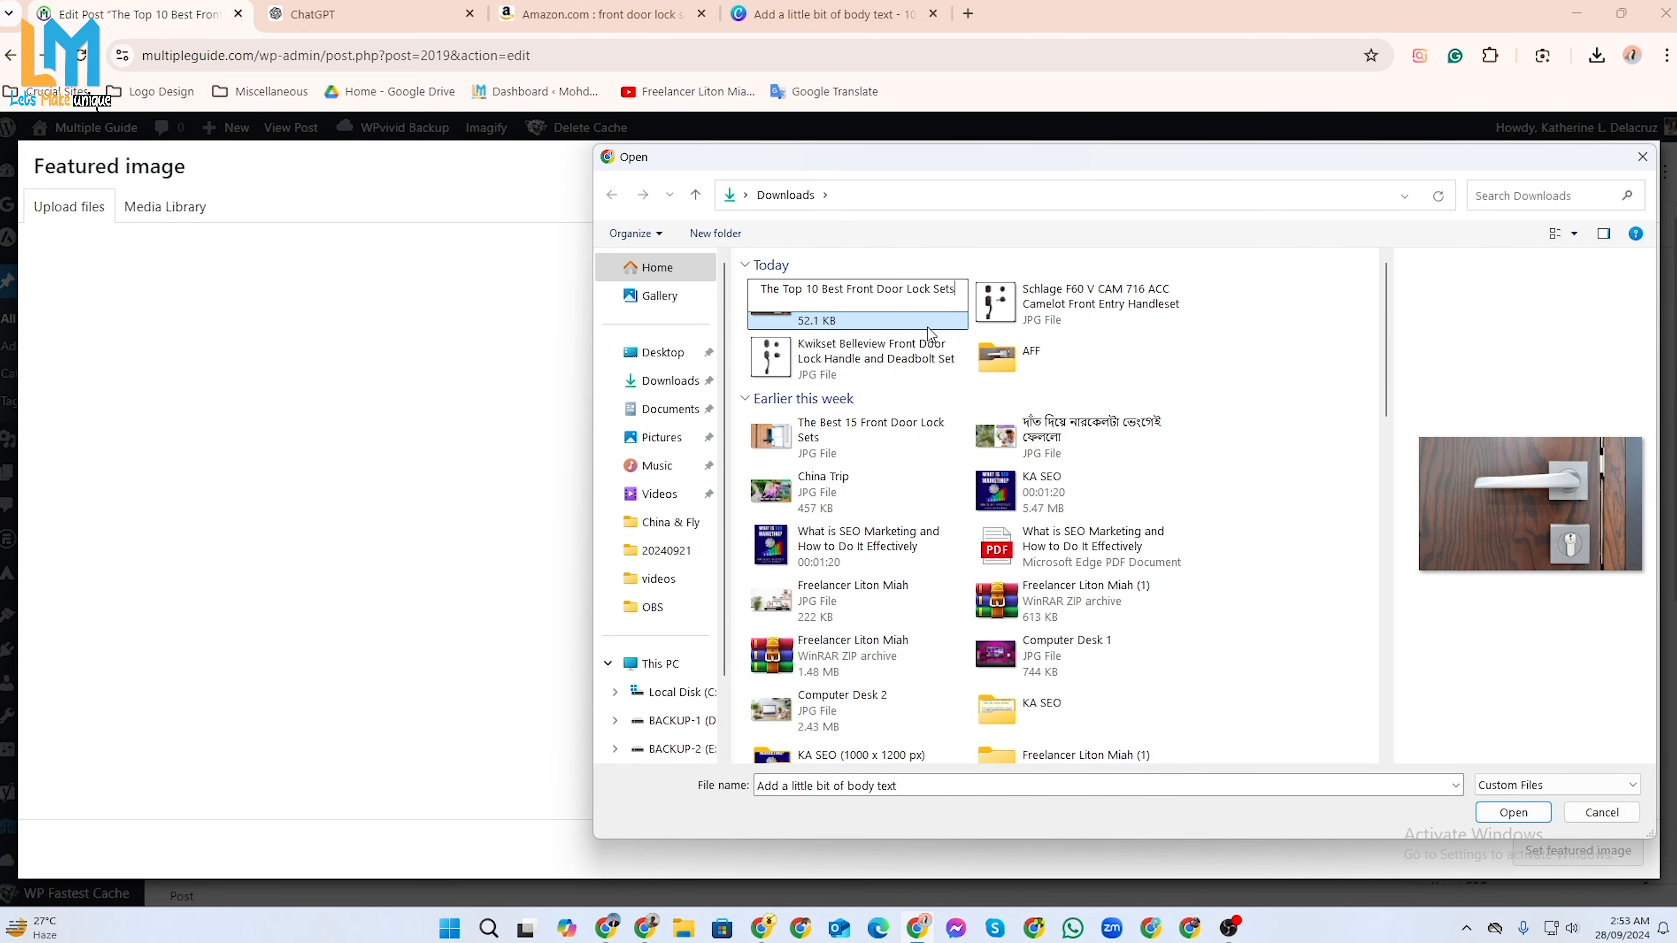
key(Return)
Upload "The Top 10 Best Front Door Lock Sets" JPG to the media library and close the featured image dialog.
click(1033, 322)
click(903, 298)
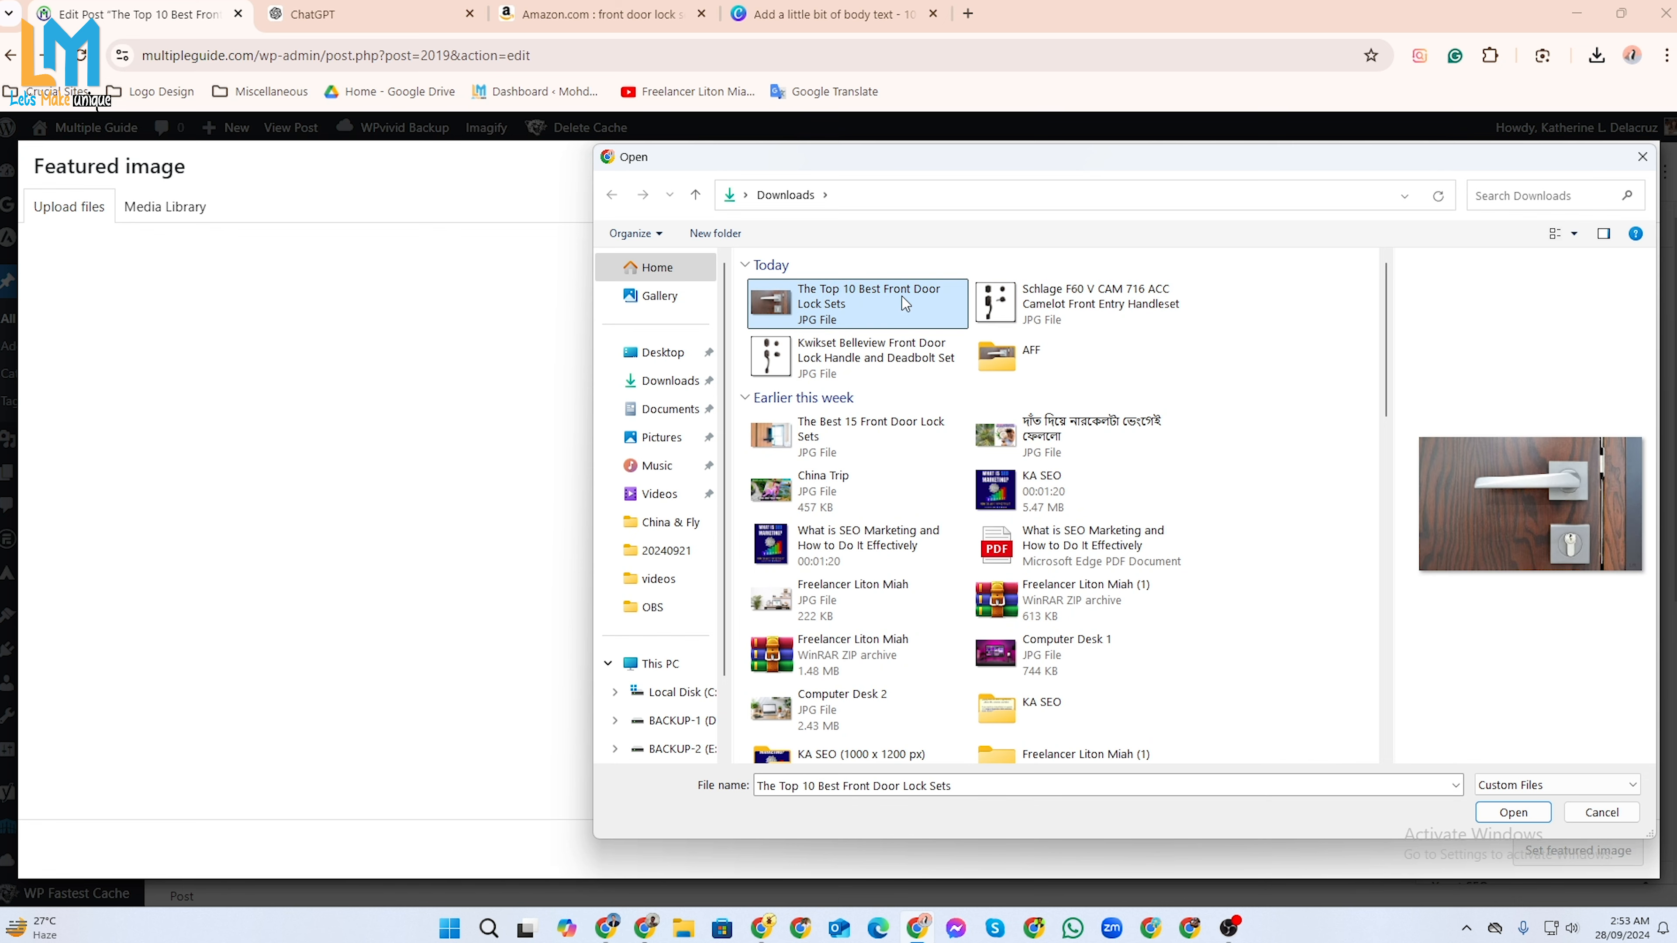
click(1515, 813)
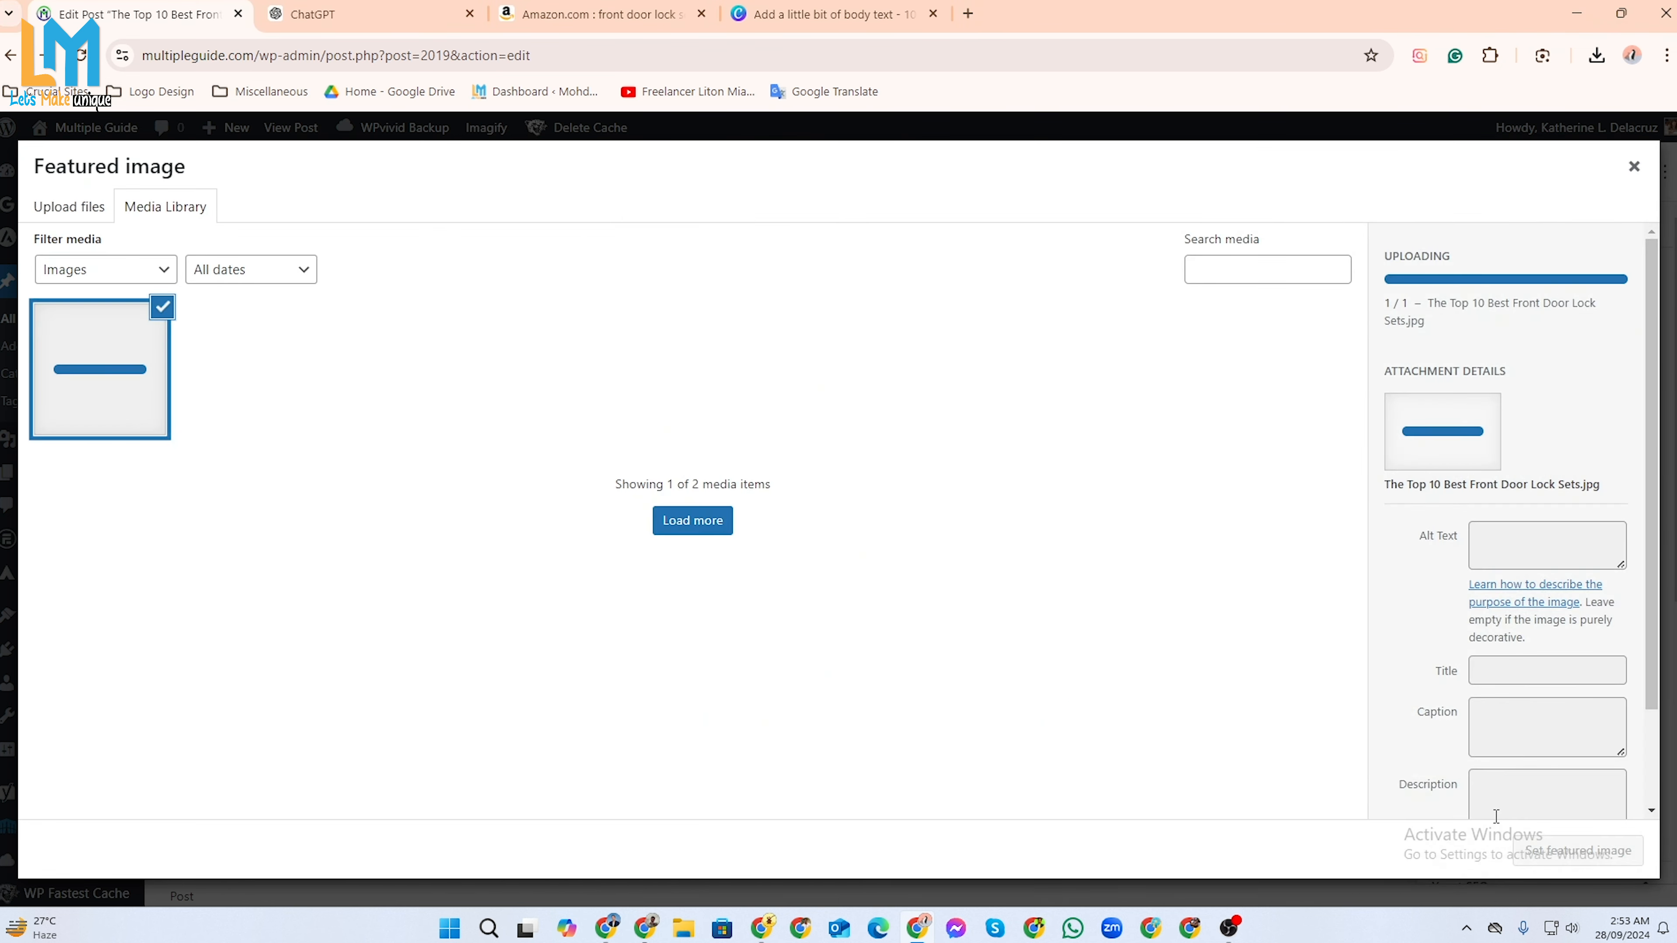
key(Escape)
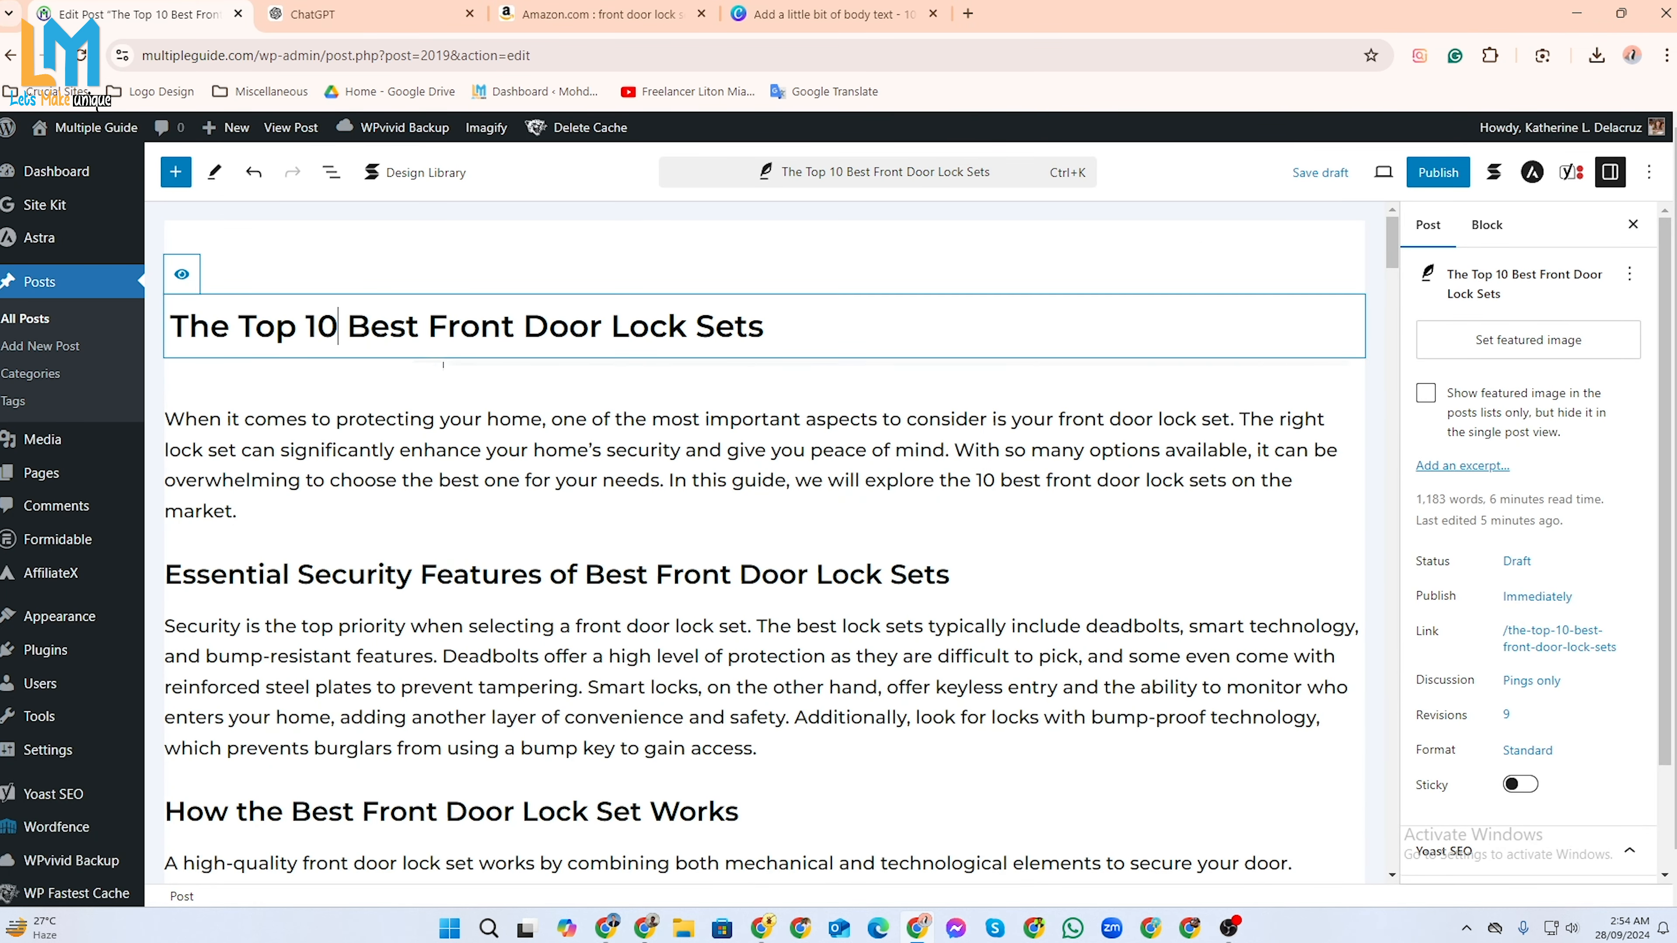
Change the post title to "The Best 15 Front Door Lock Sets".
key(BackSpace)
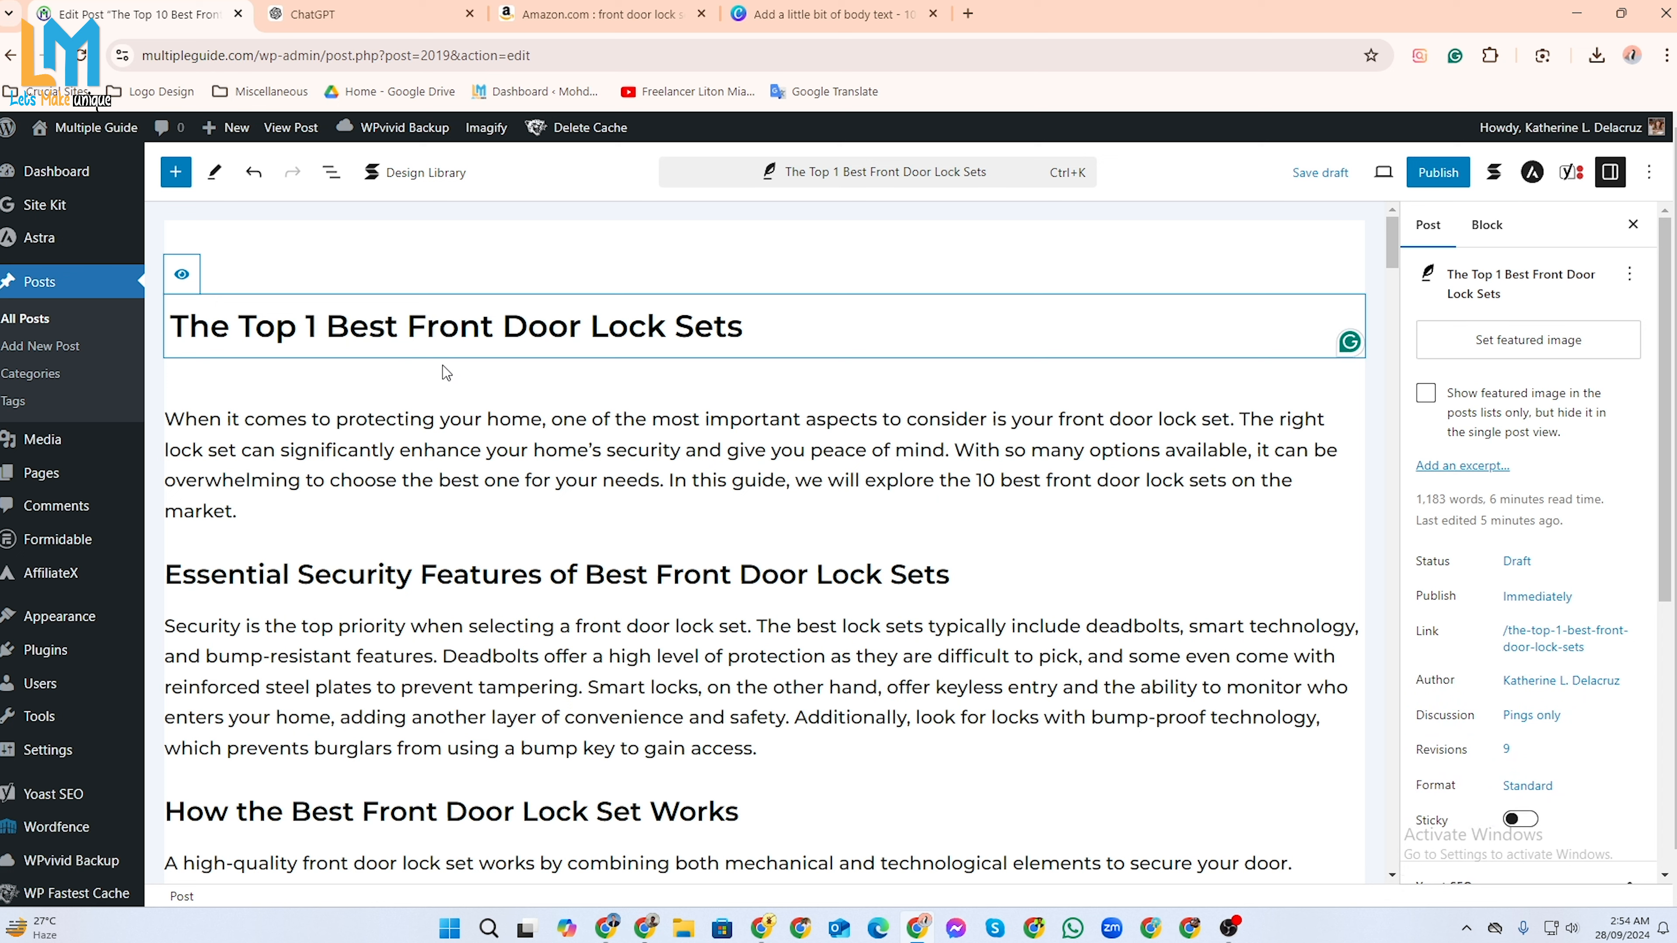
text(5)
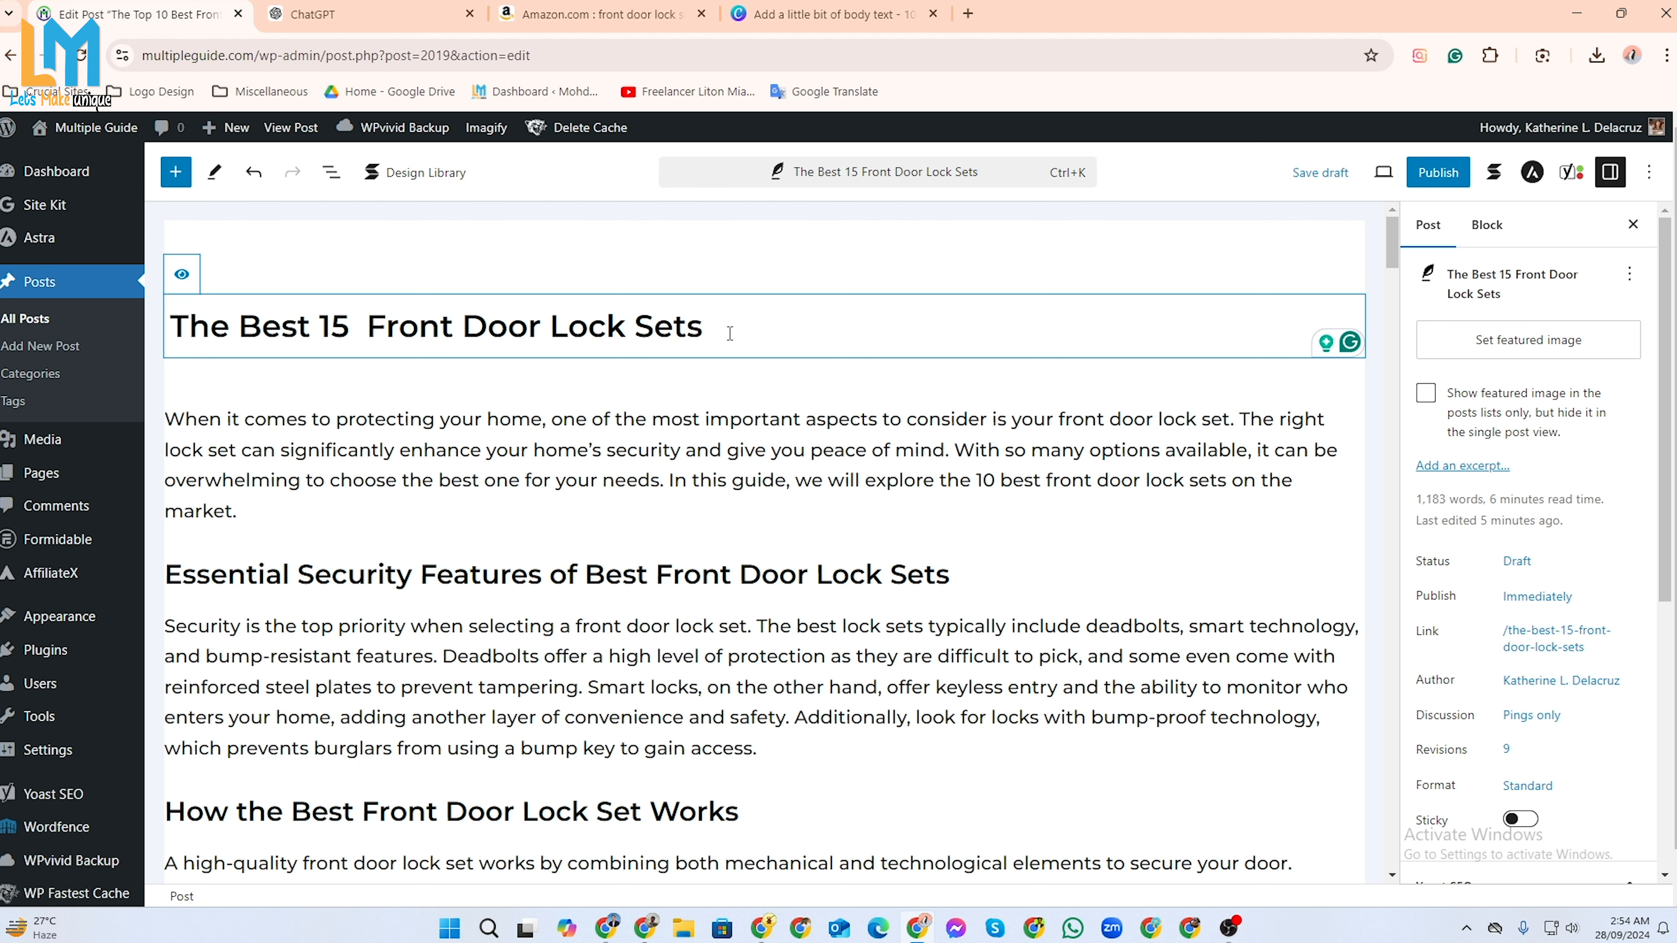
Link the words "front door lock" in the Essential Security Features paragraph to the site's post on how to fix a front door lock.
scroll(734, 333, down, 4)
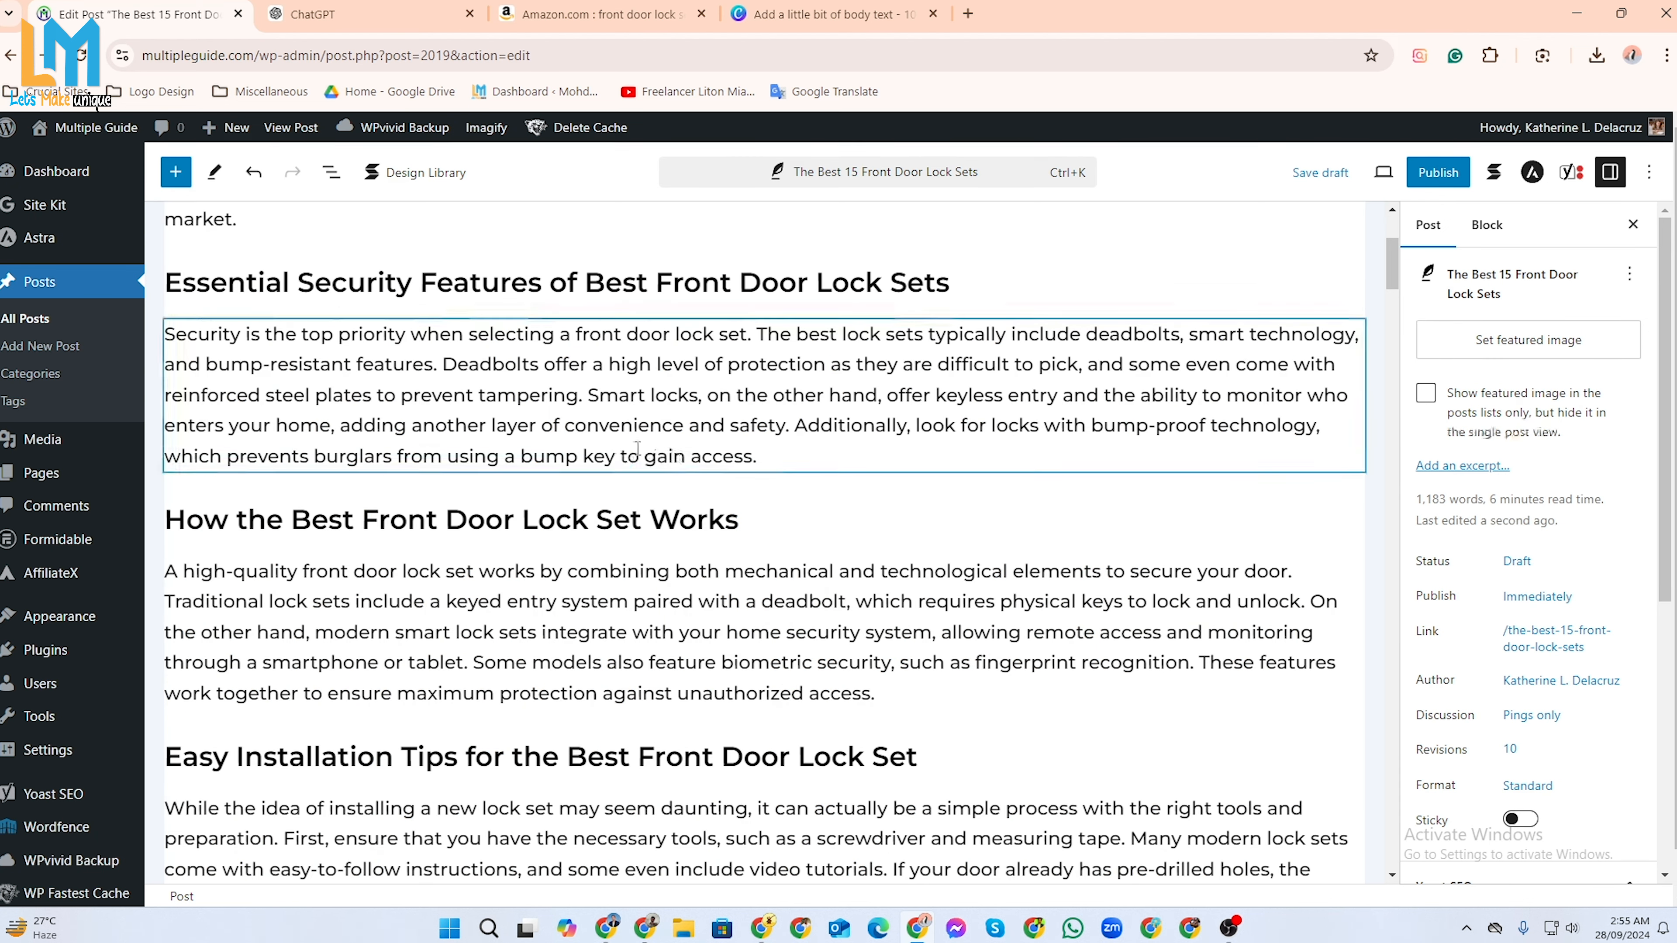
click(721, 363)
drag(577, 334, 716, 330)
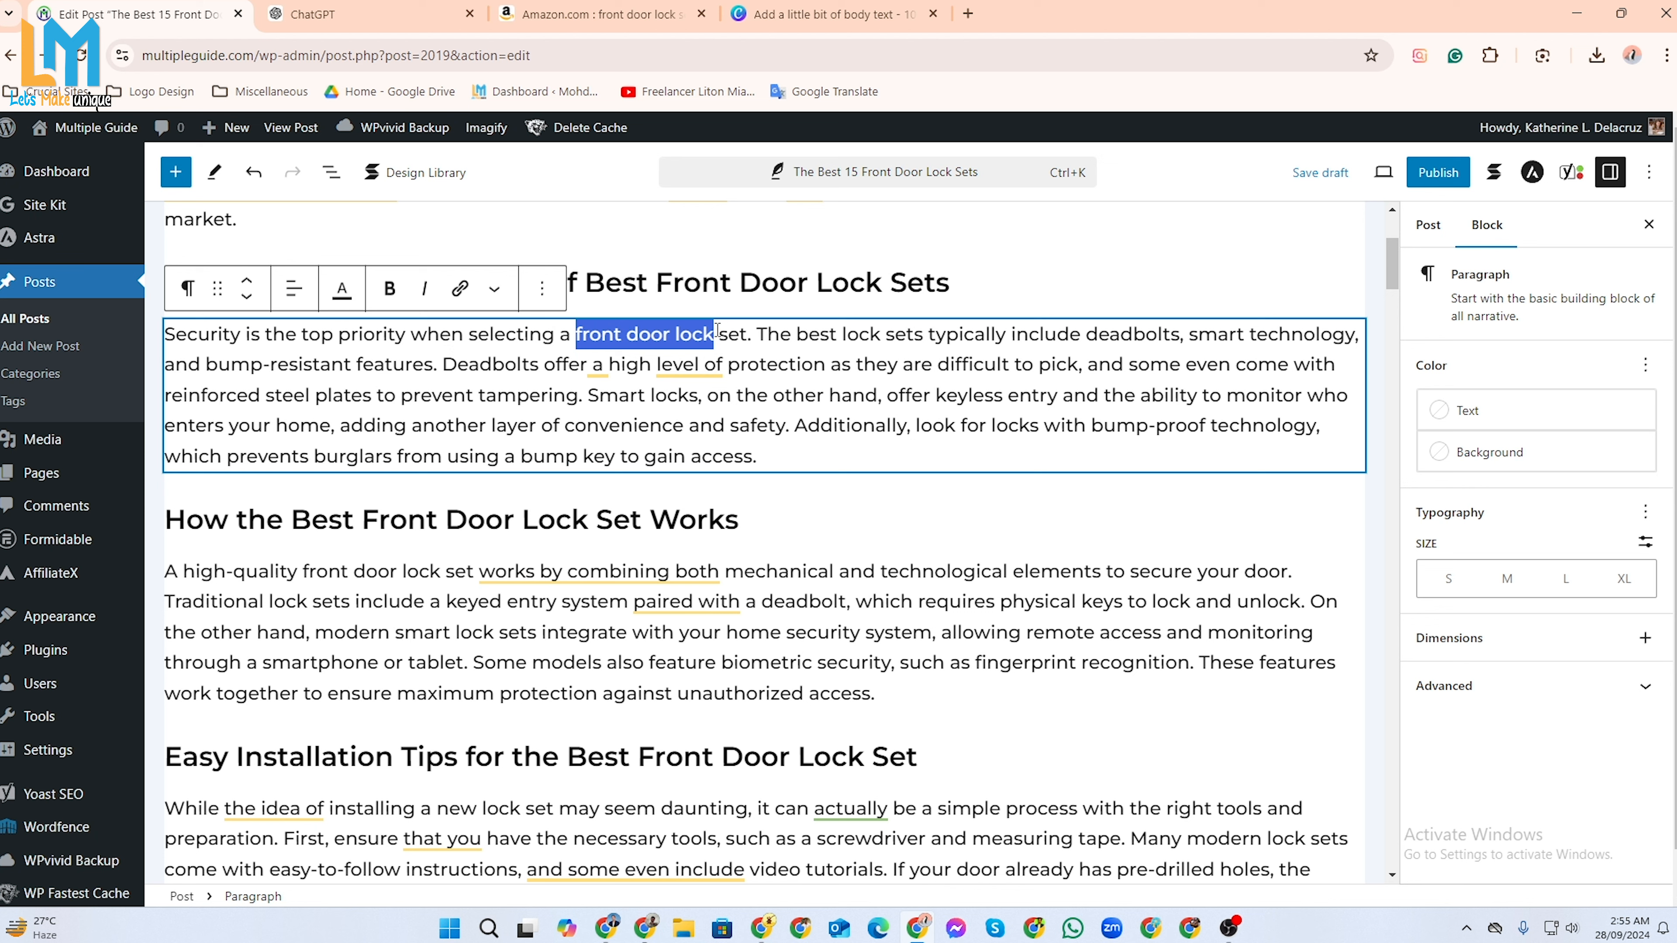
right_click(686, 334)
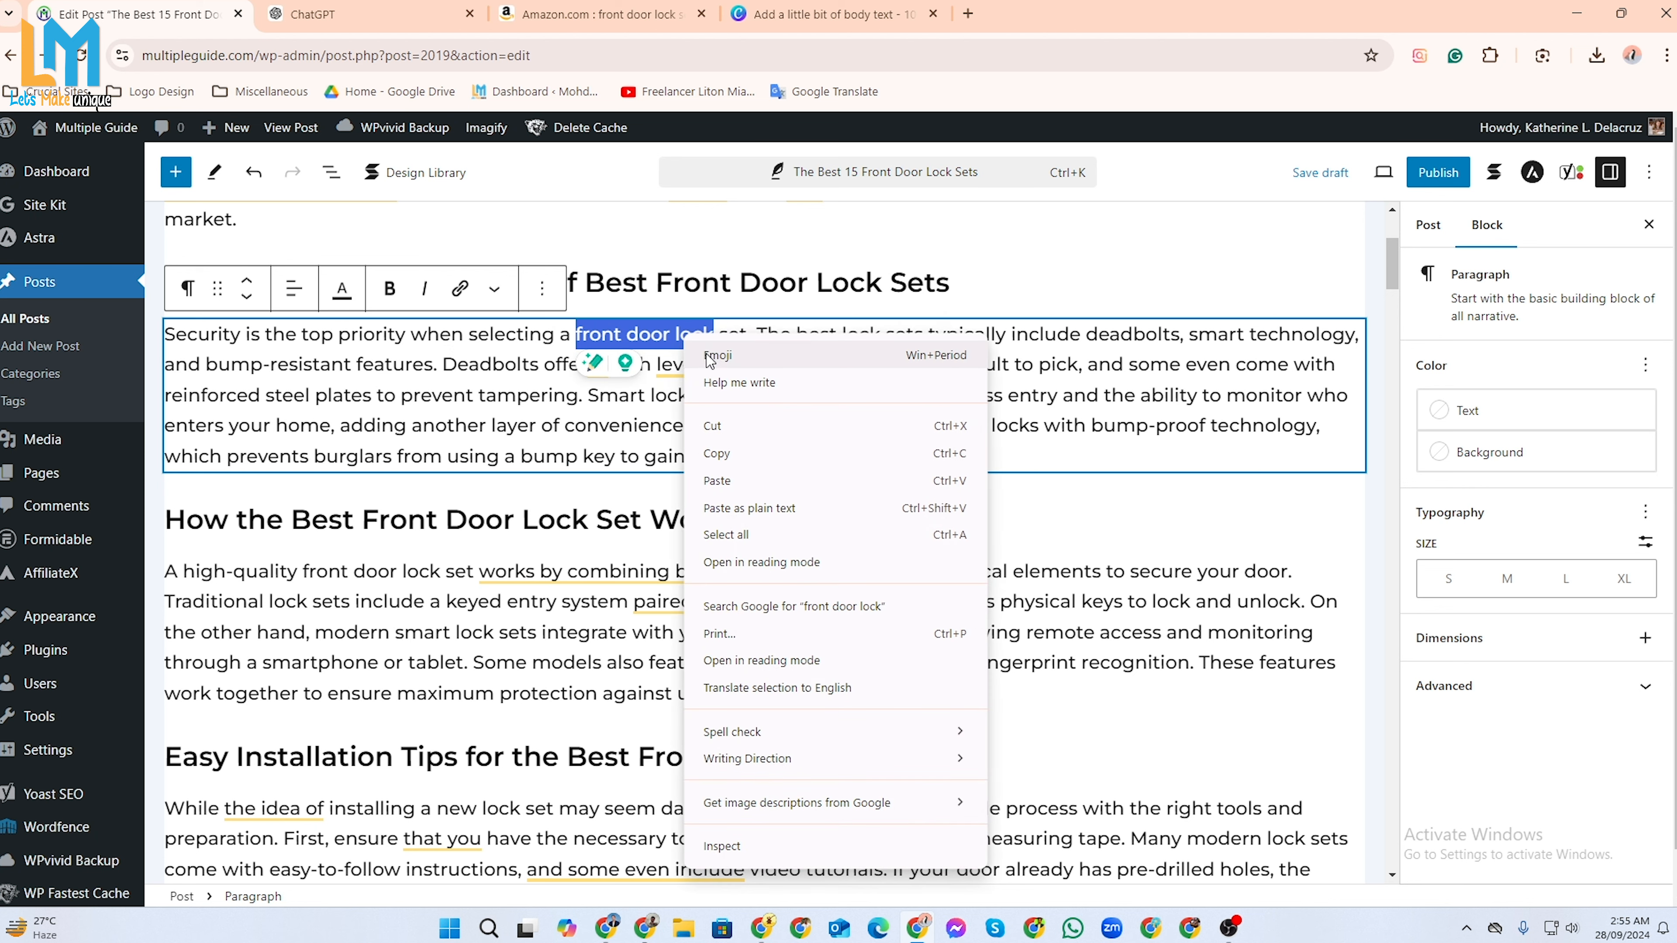
click(735, 457)
click(460, 288)
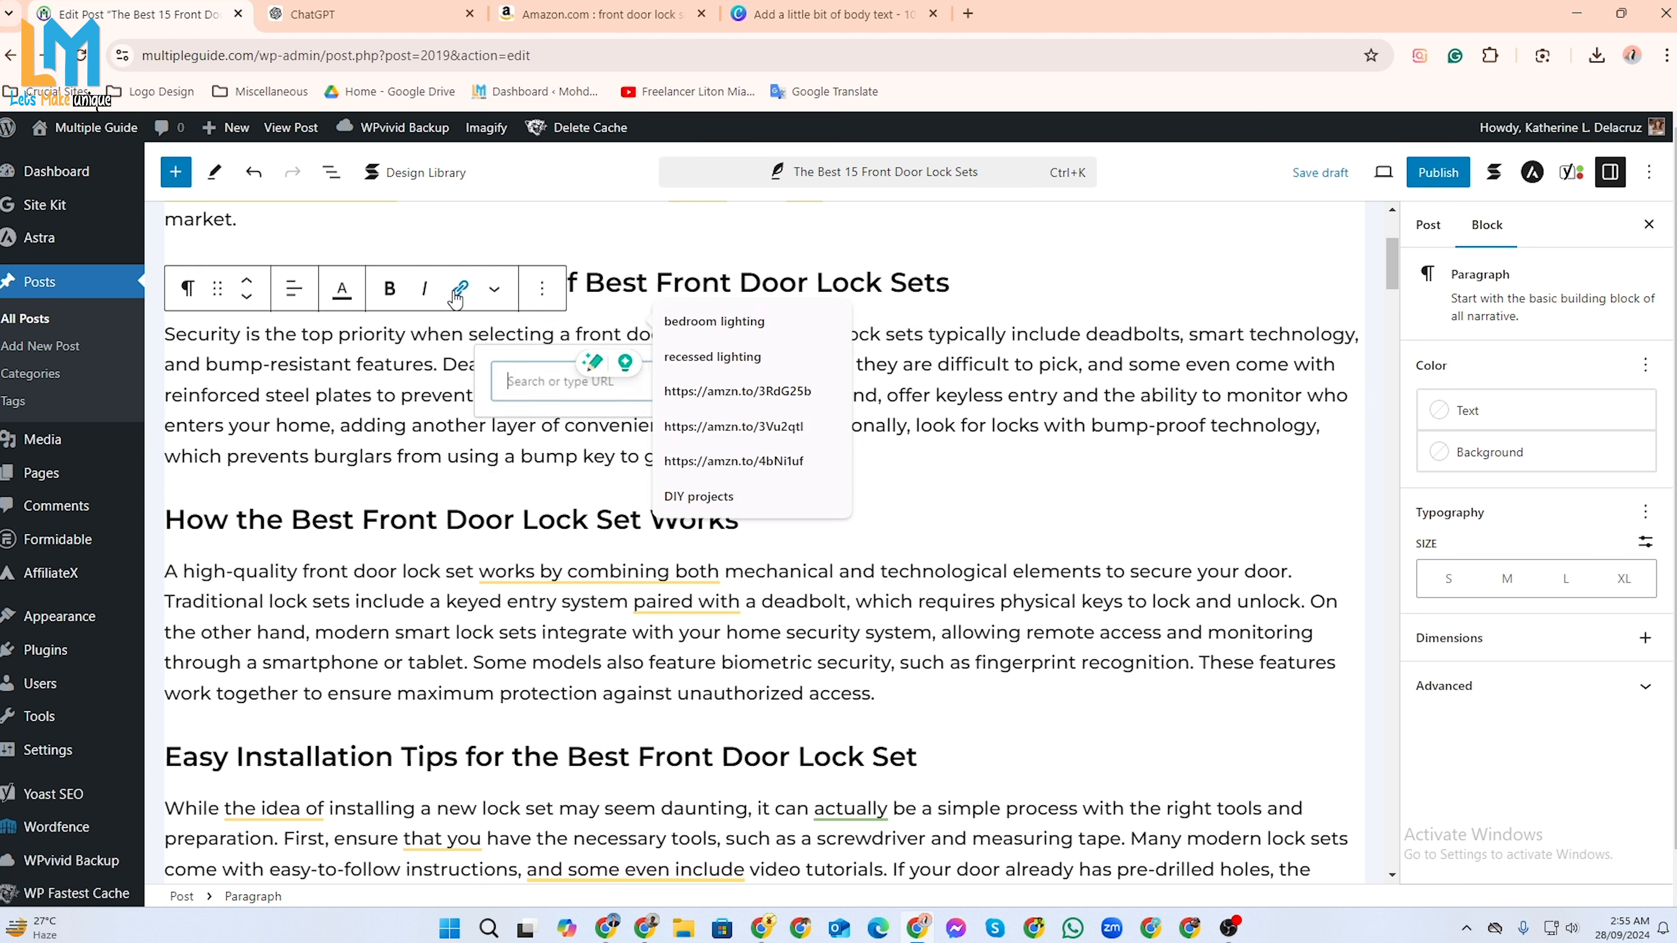
key(ctrl+v)
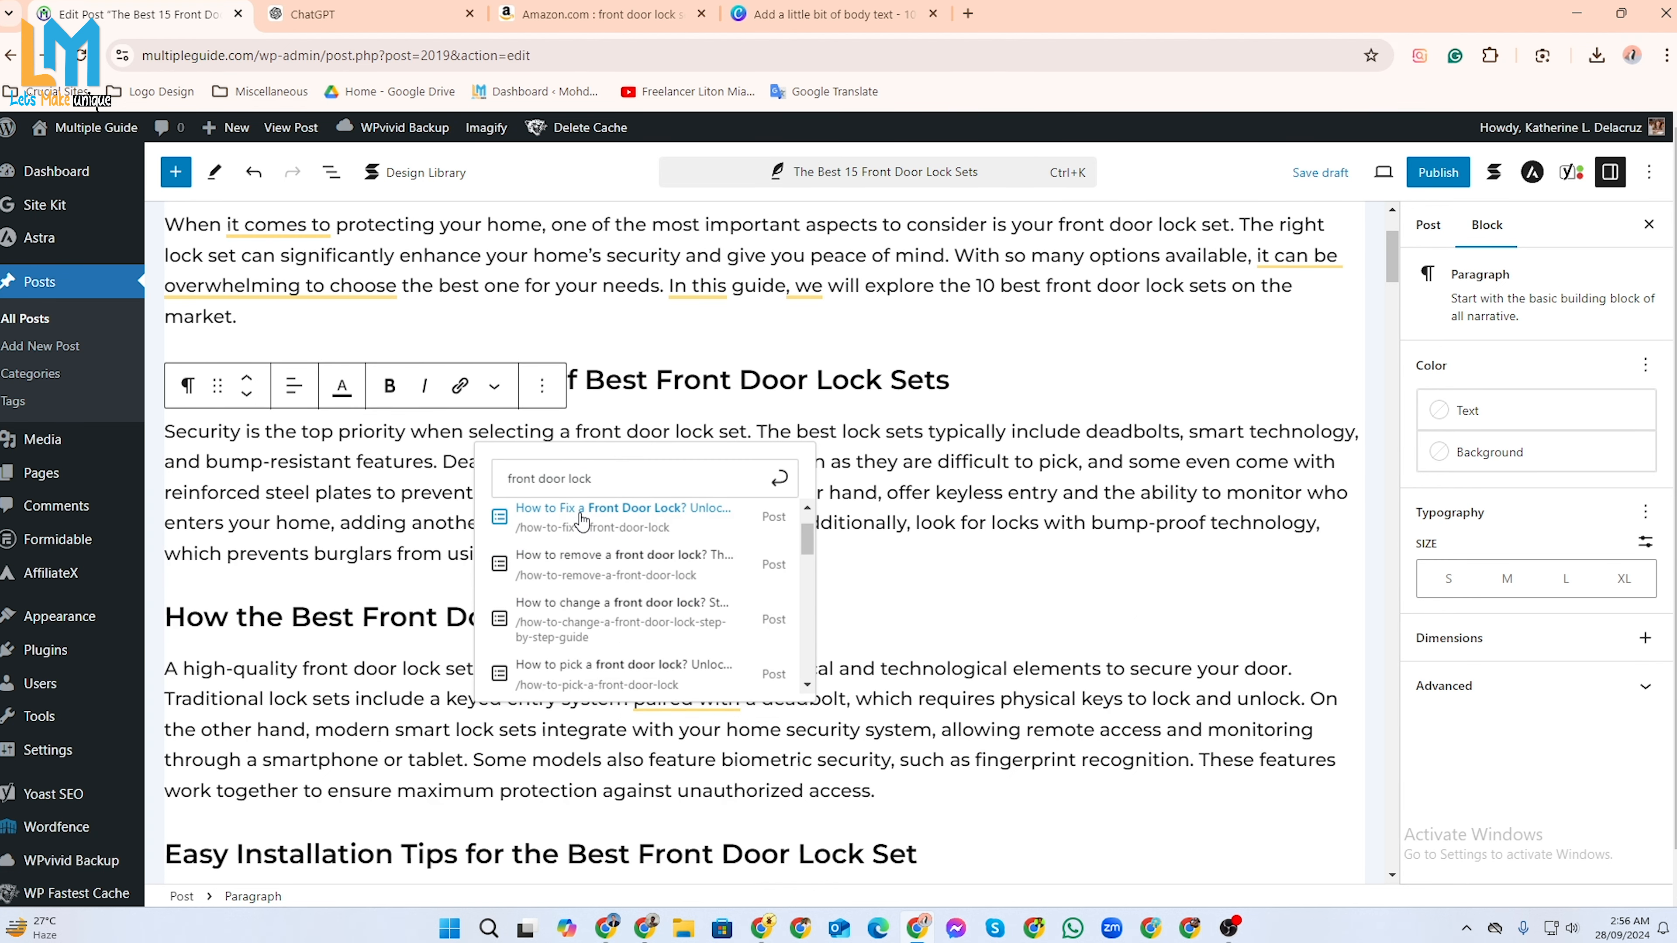
click(581, 518)
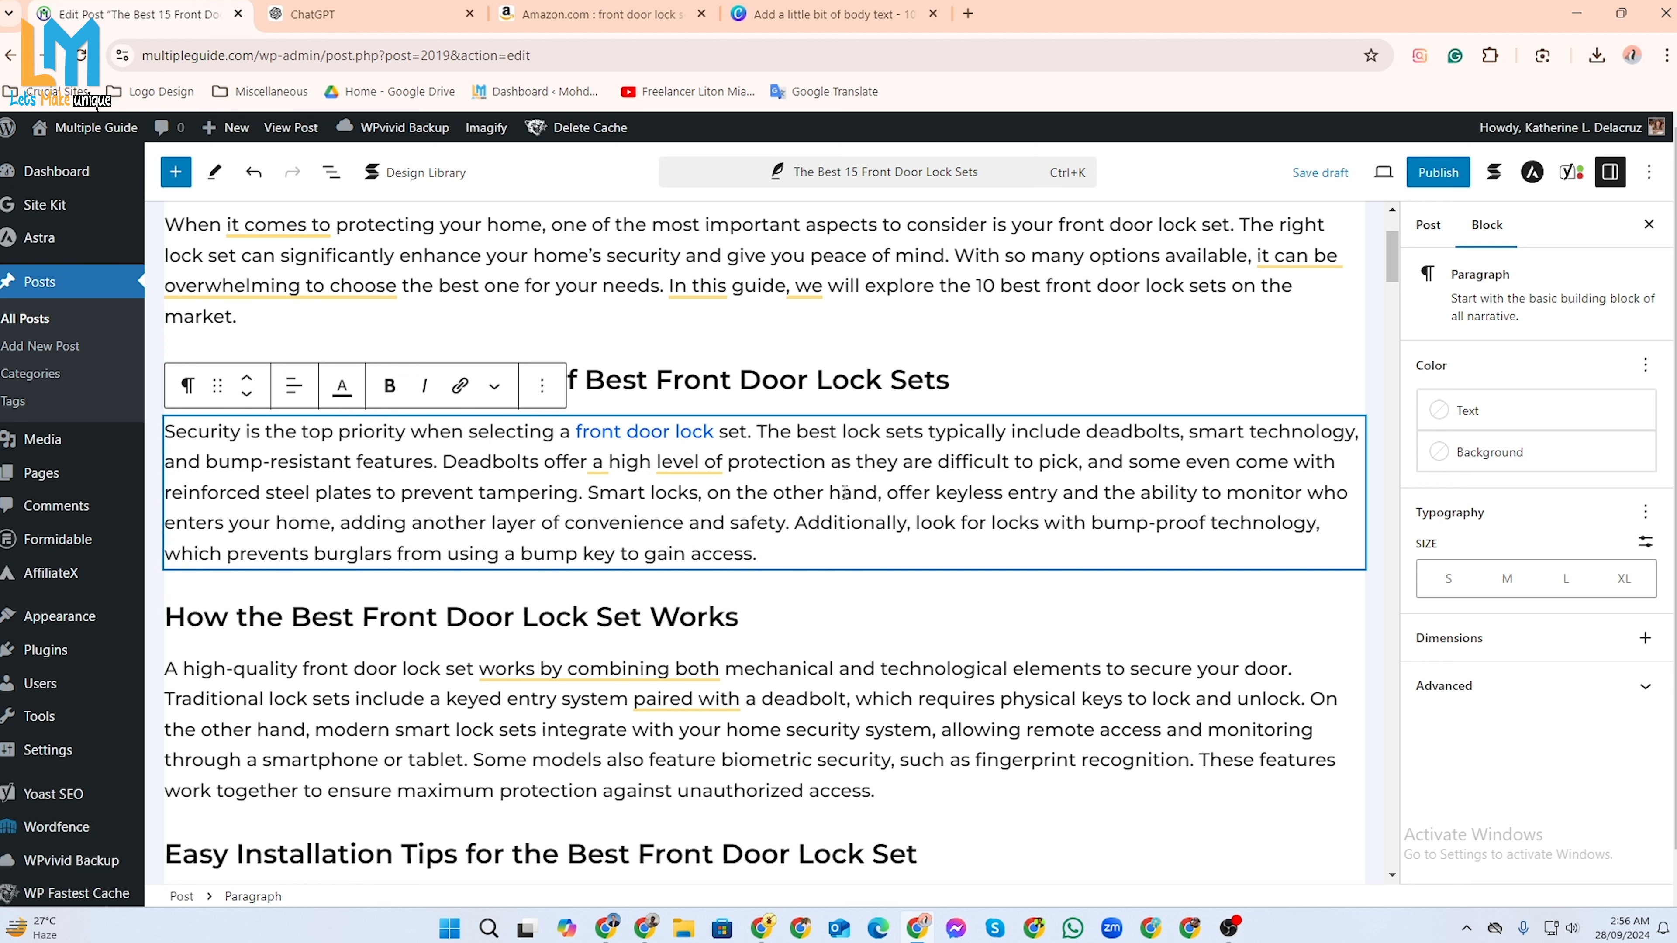
Look through the product sections of the published post "The Best 15 Front Door Lock Sets" in the editor.
scroll(845, 493, down, 15)
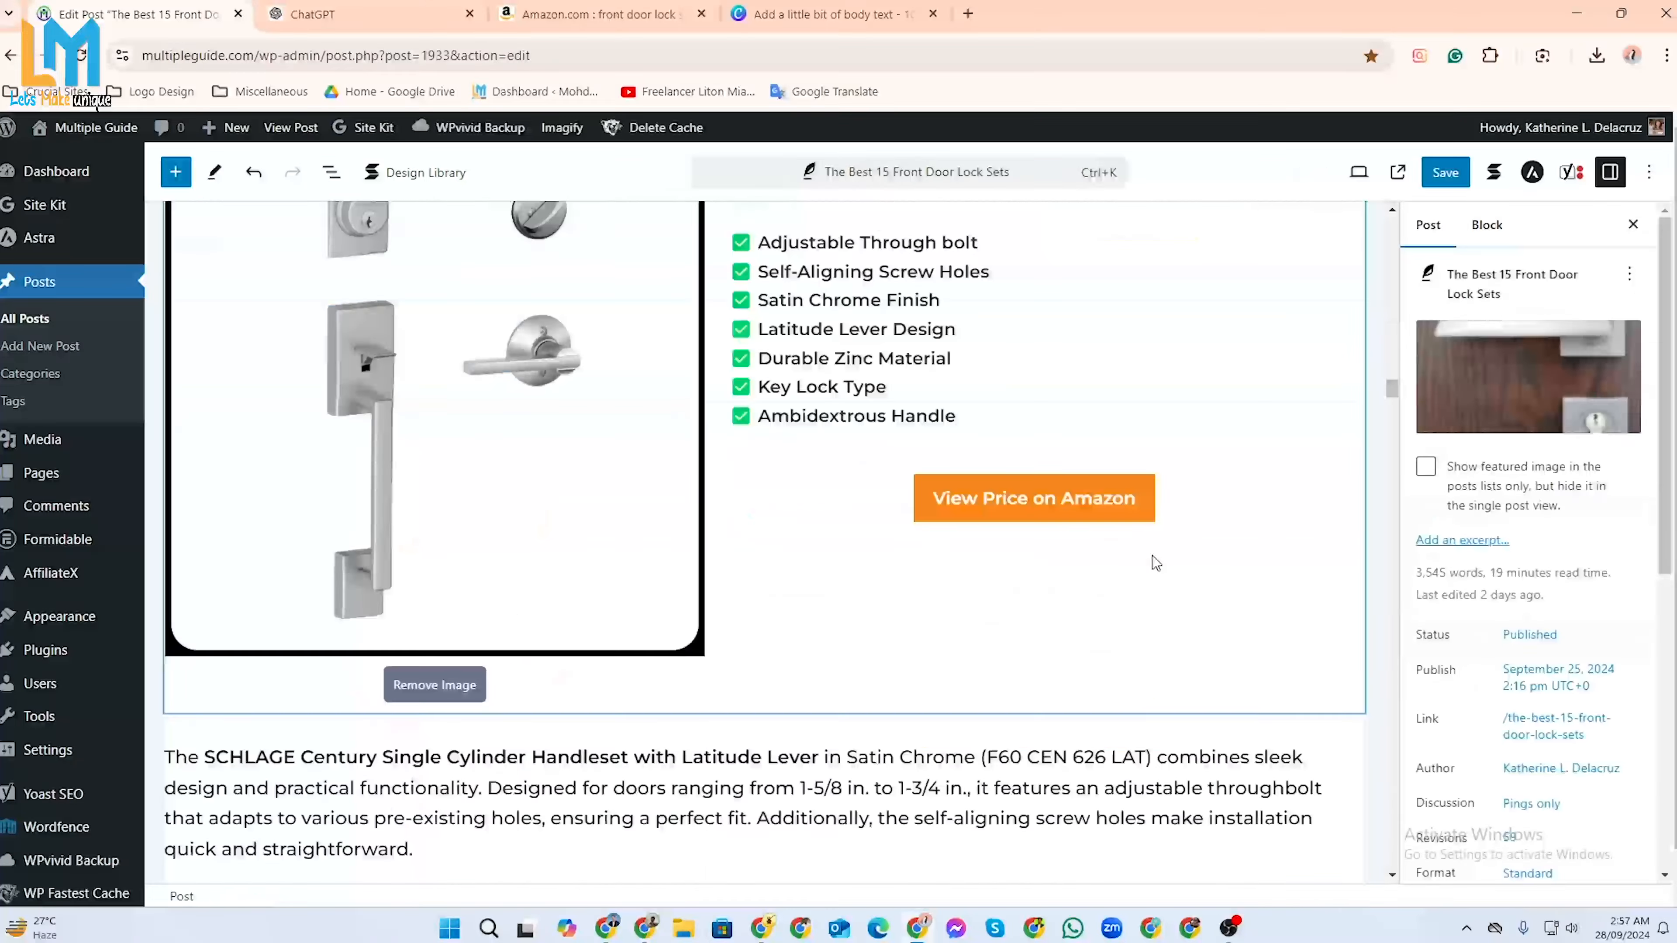
scroll(1155, 563, down, 20)
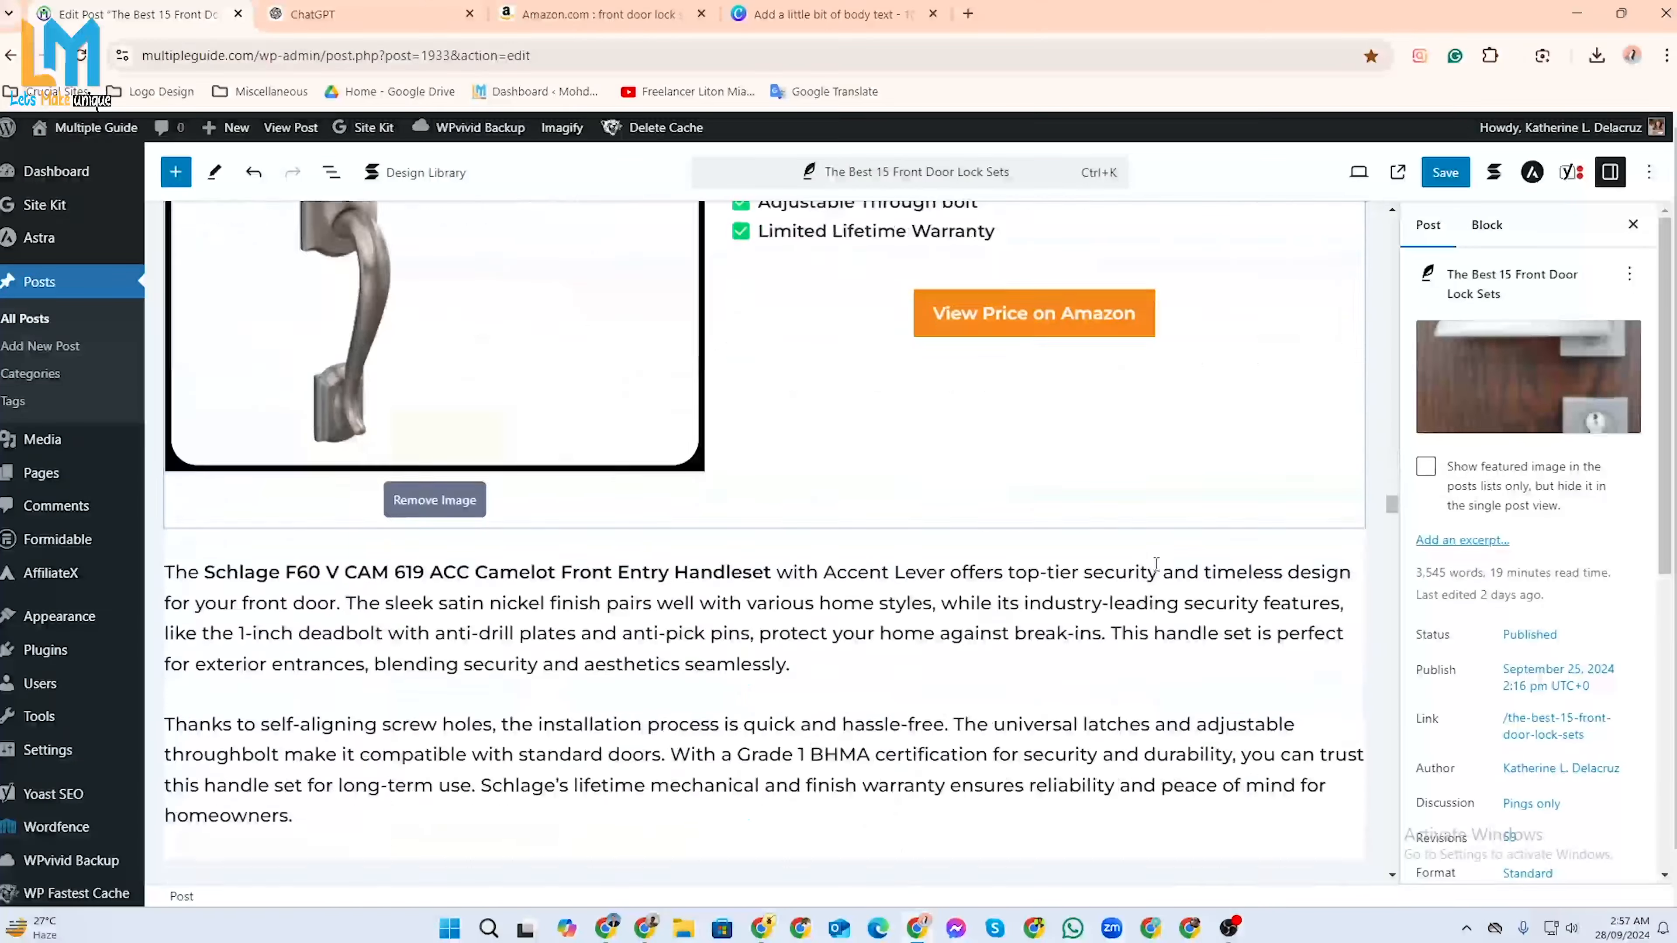